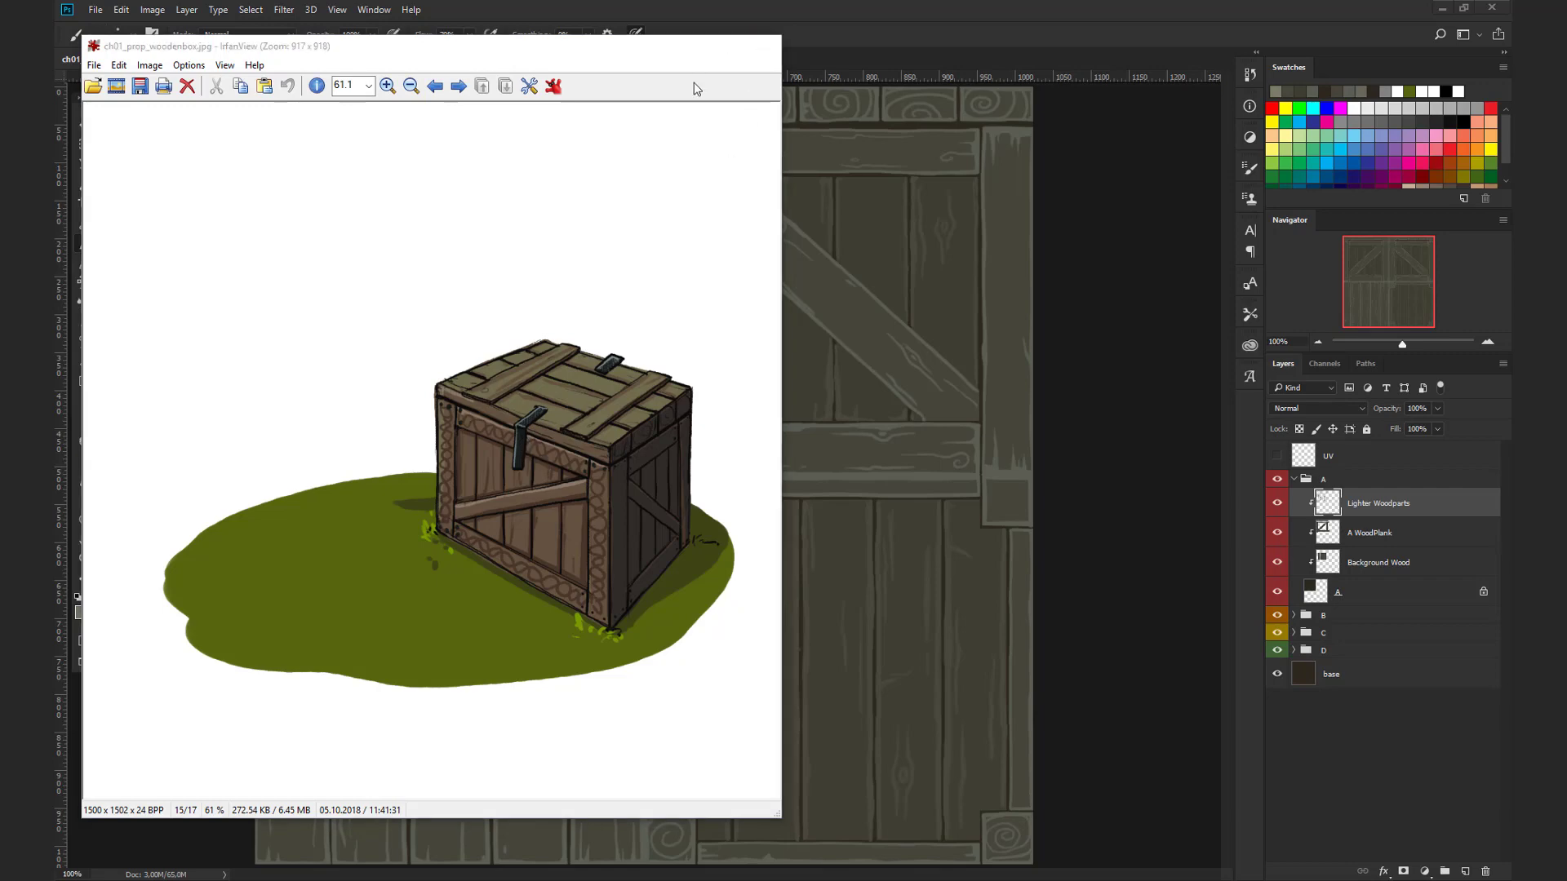
Step: Close the wooden box reference image and paste the copied knotwork border into the crate texture as pixels
{"action": "left_click", "coordinate": [764, 44]}
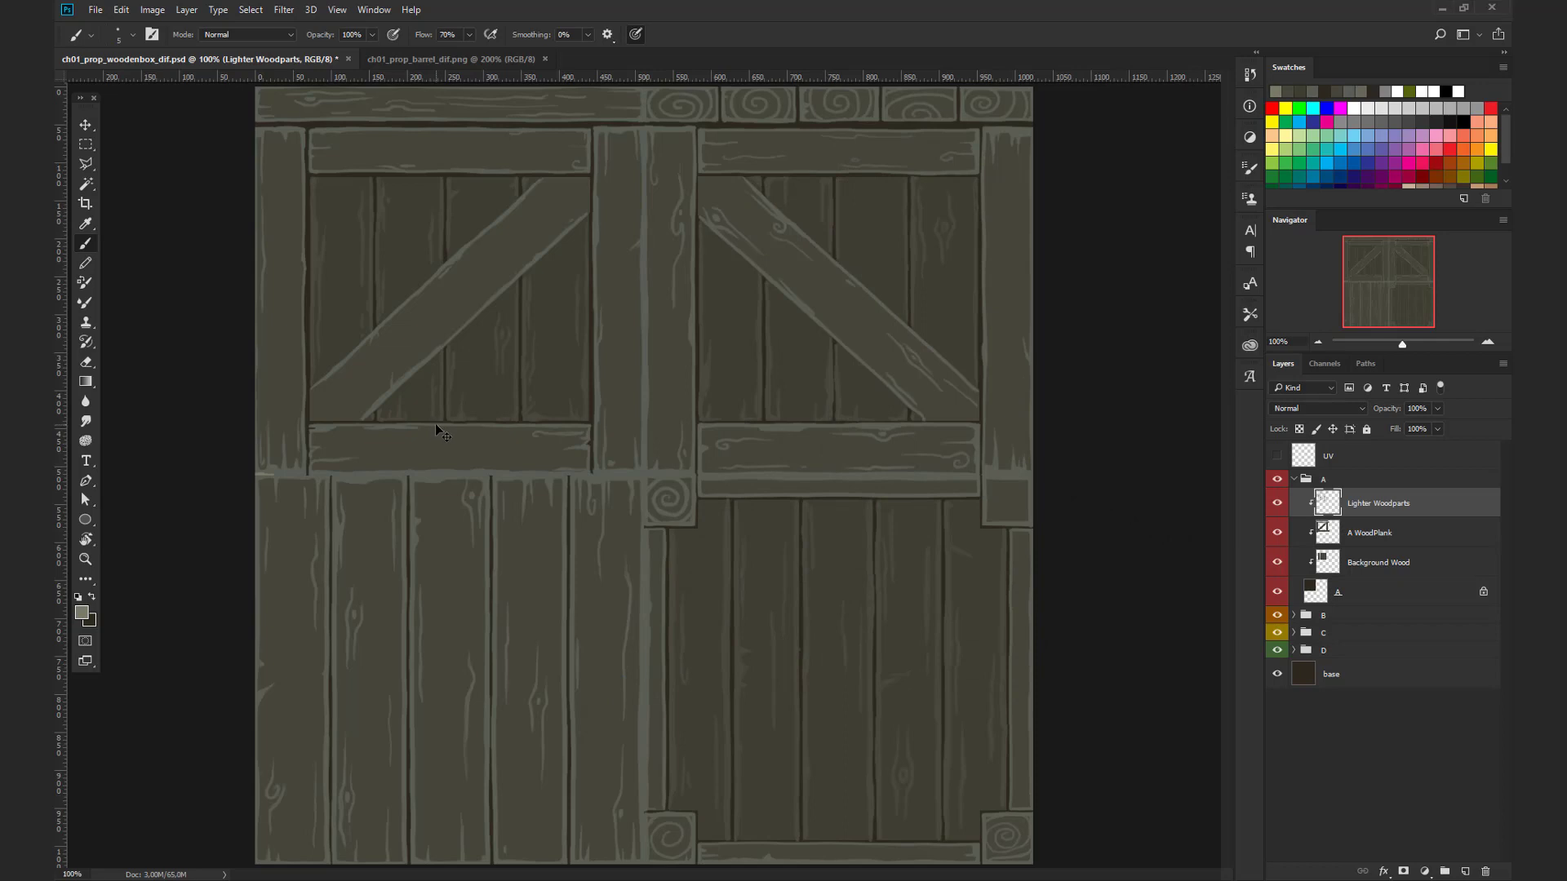
{"action": "key", "text": "ctrl+v"}
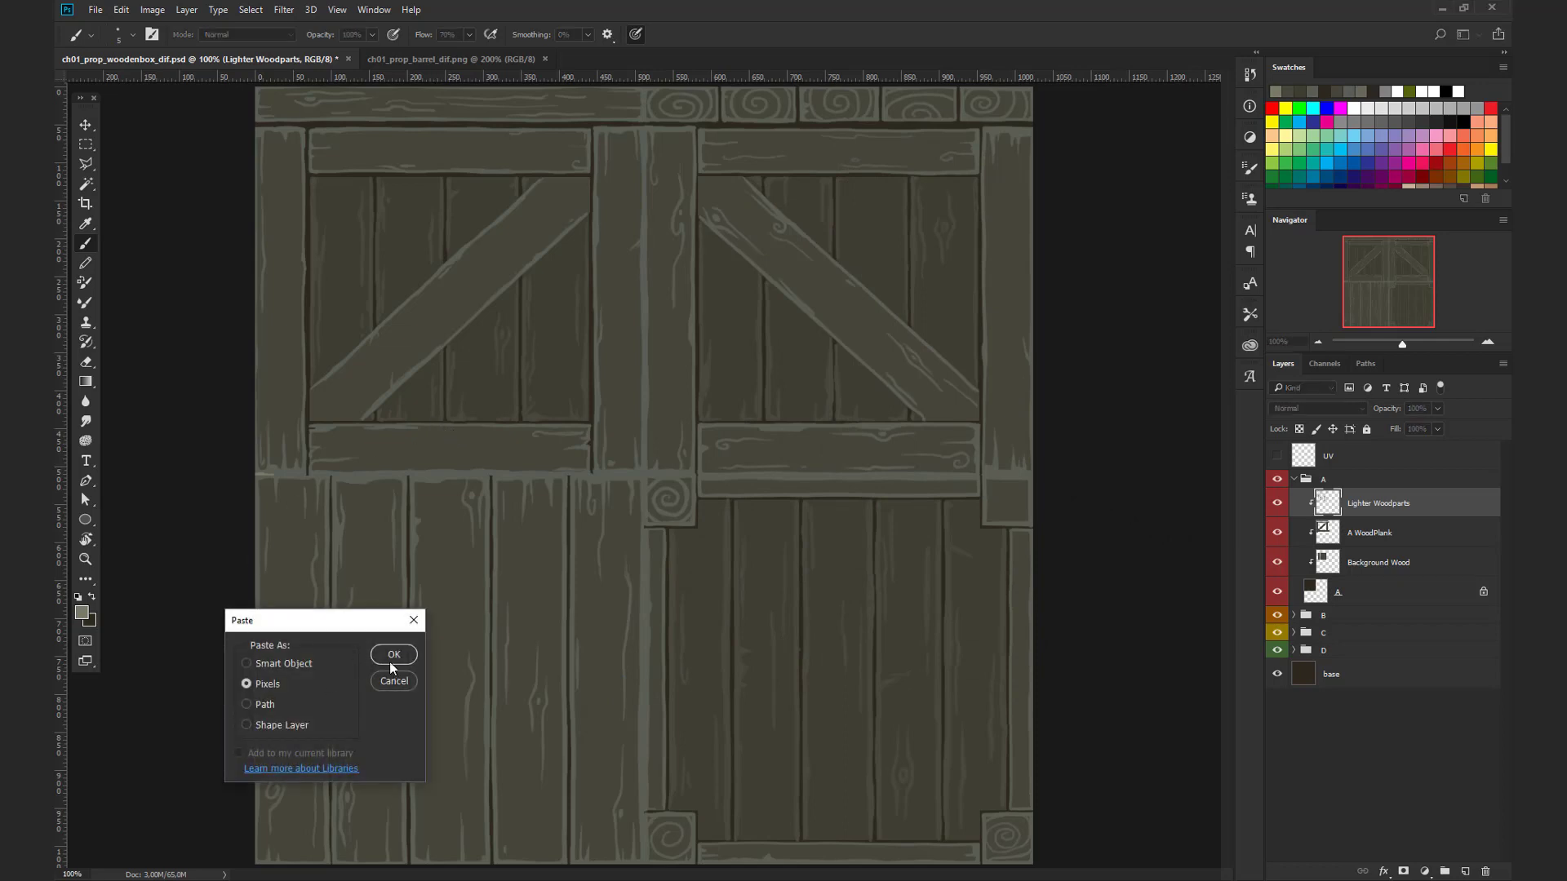
{"action": "left_click", "coordinate": [392, 656]}
Step: Scale the pasted knotwork to about 37%, rotate it -90° and place it on the lower half of the upper-left door's outer vertical plank
{"action": "left_click_drag", "start_coordinate": [573, 498], "coordinate": [416, 390]}
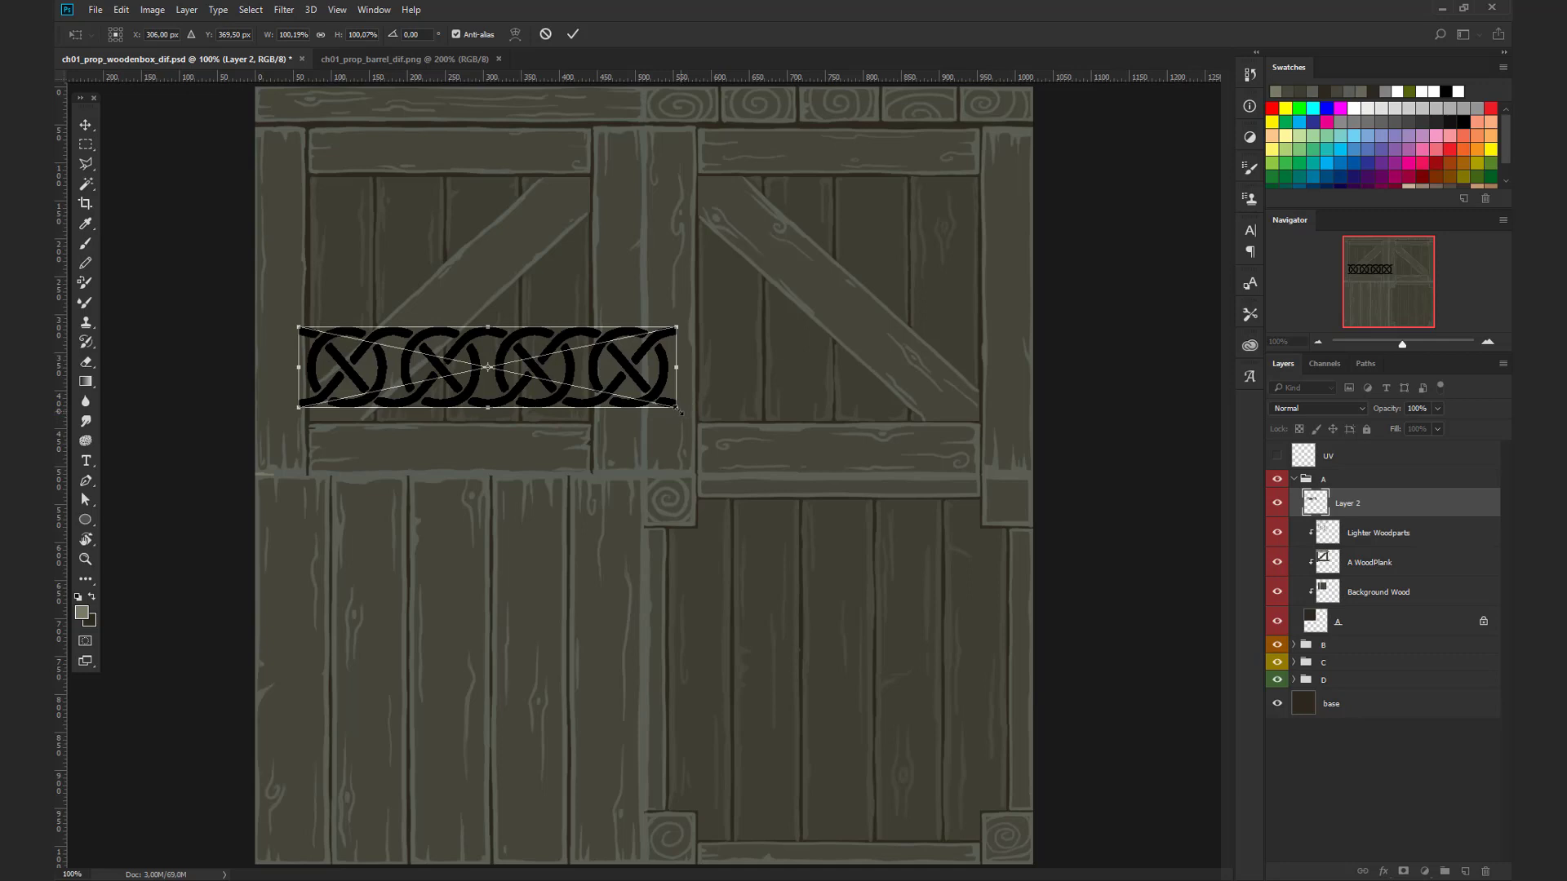
{"action": "left_click_drag", "start_coordinate": [679, 410], "coordinate": [426, 244]}
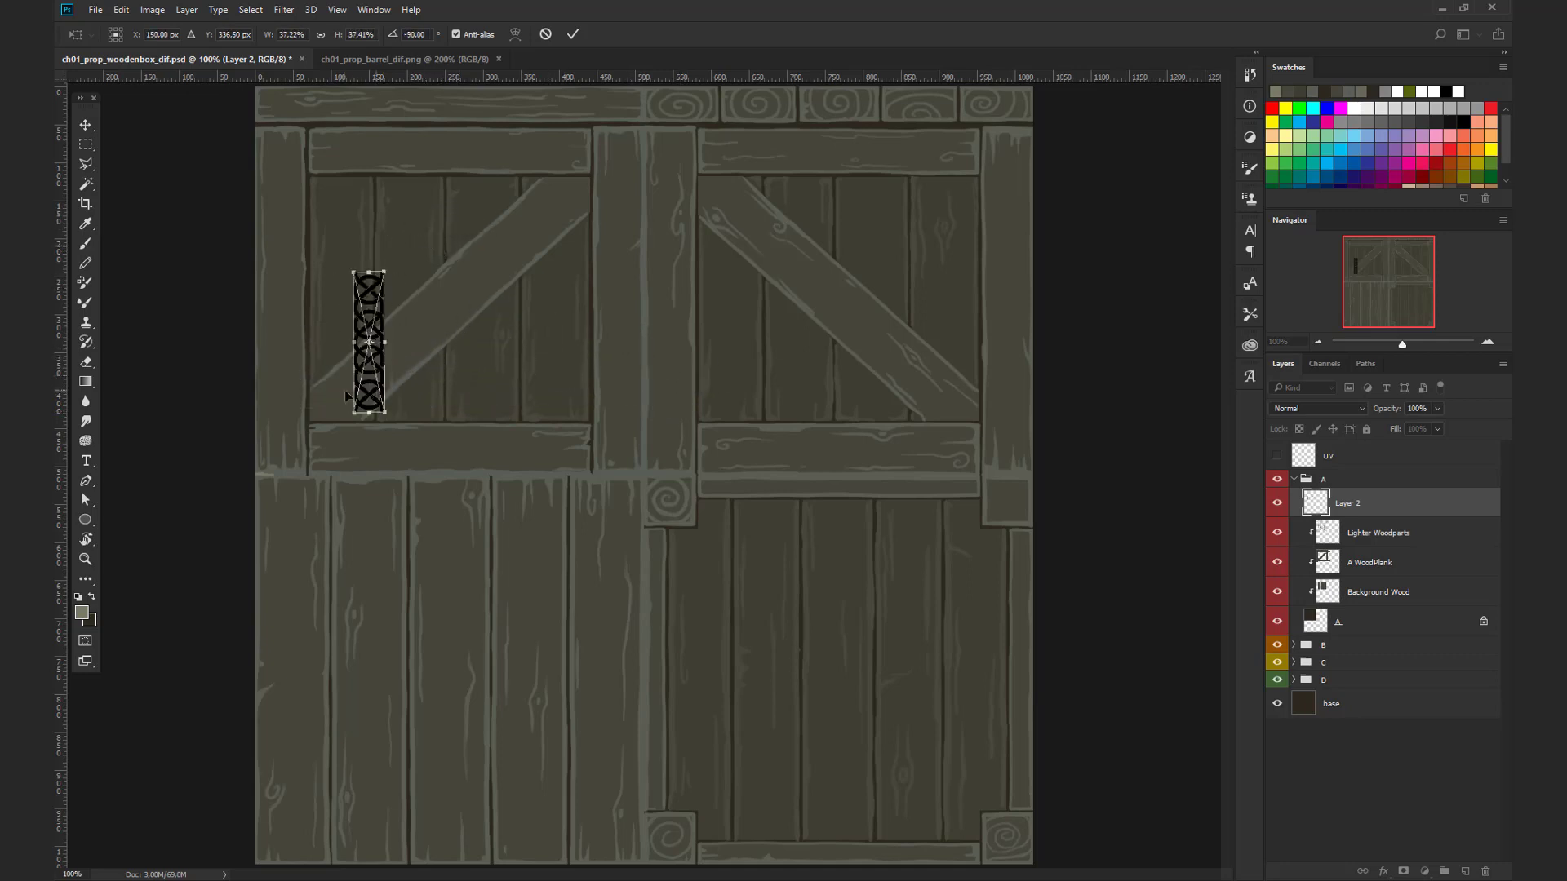
{"action": "left_click_drag", "start_coordinate": [381, 396], "coordinate": [290, 399]}
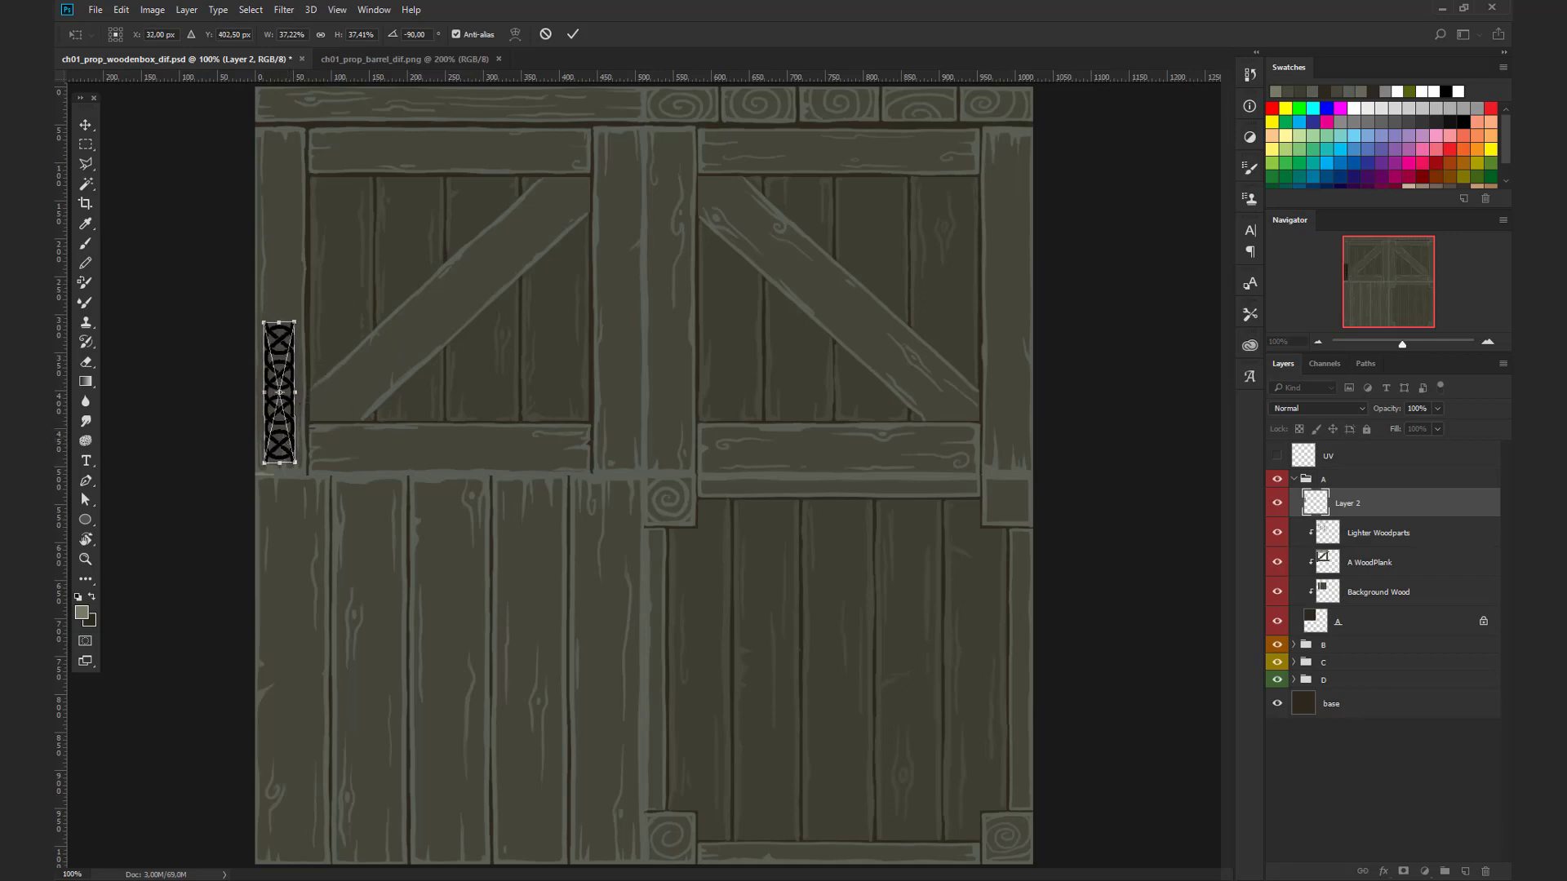
{"action": "key", "text": "Return"}
{"action": "key", "text": "b"}
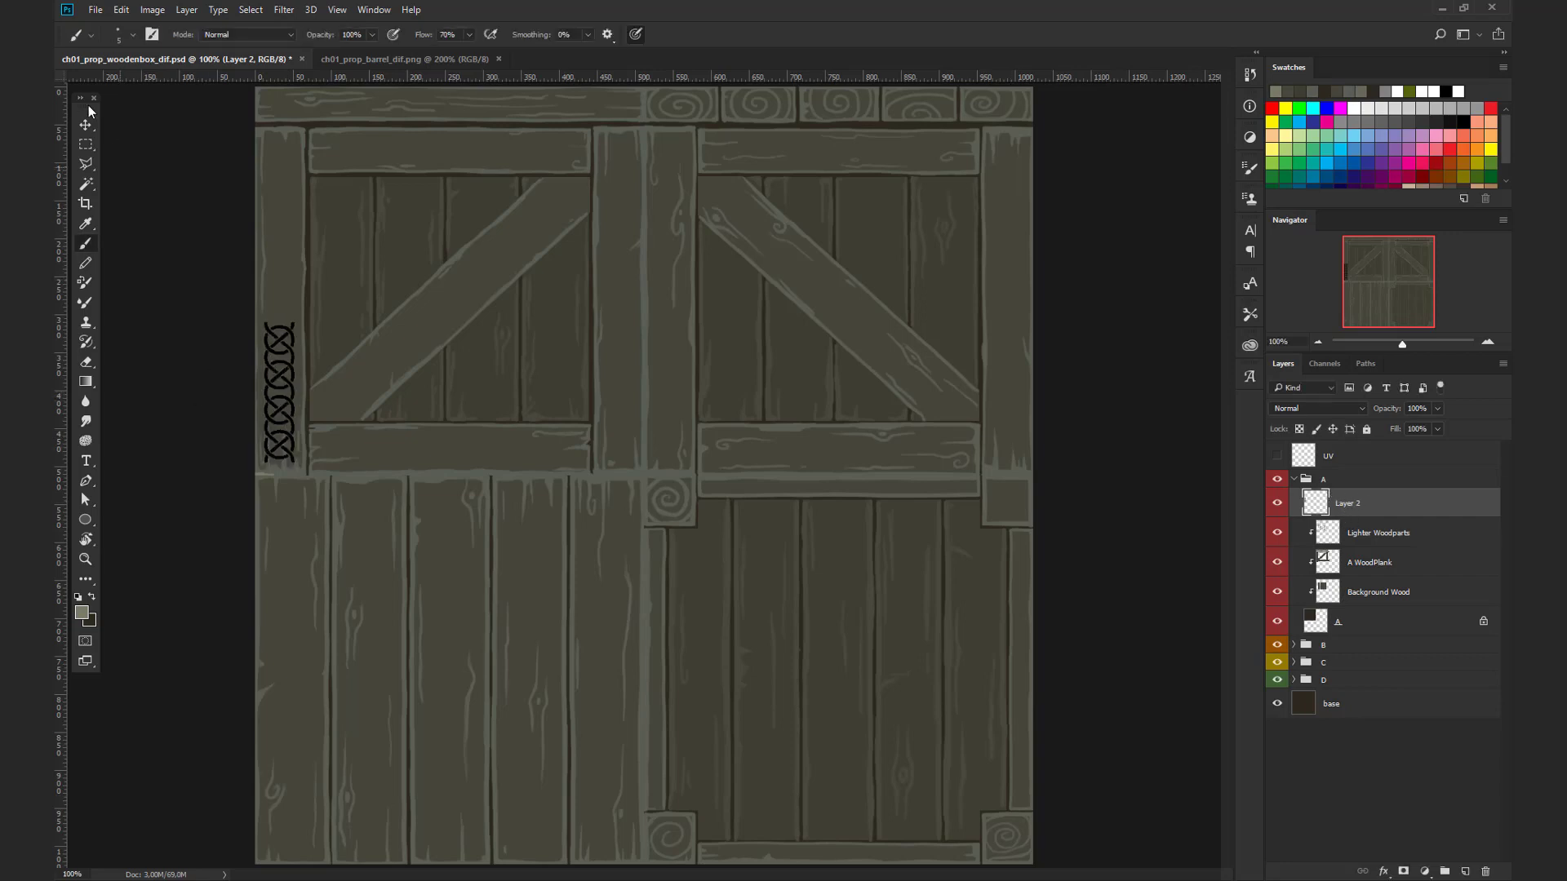
Step: Duplicate the knotwork segment upward on Layer 2 so it runs continuously past the top of the vertical plank
{"action": "left_click", "coordinate": [84, 145]}
{"action": "left_click_drag", "start_coordinate": [256, 299], "coordinate": [332, 504]}
{"action": "key", "text": "v"}
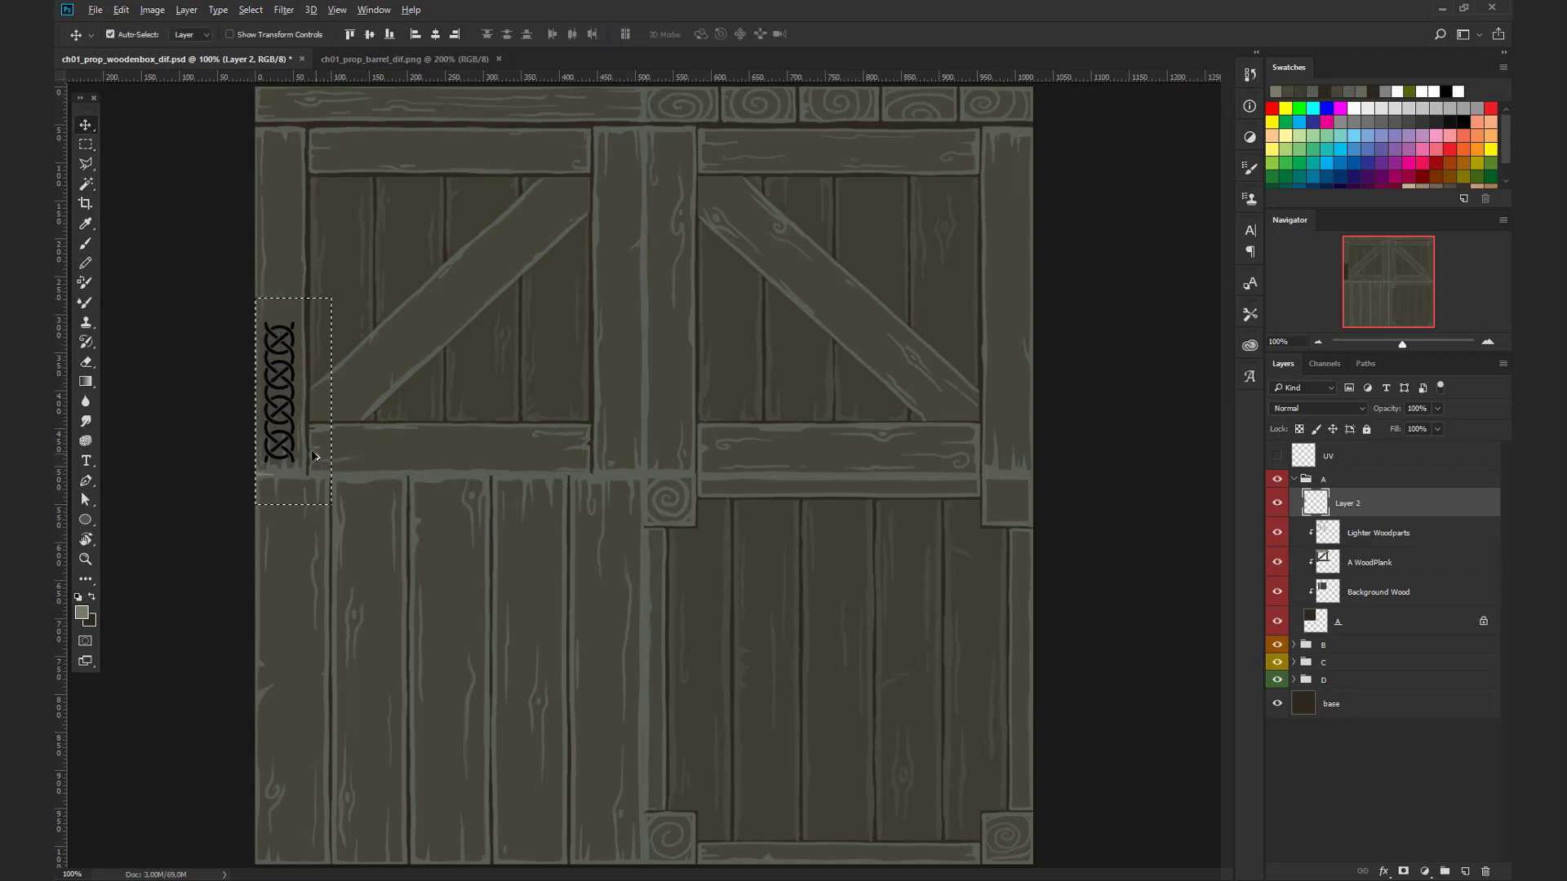
{"action": "left_click_drag", "start_coordinate": [294, 441], "coordinate": [297, 231], "text": "alt"}
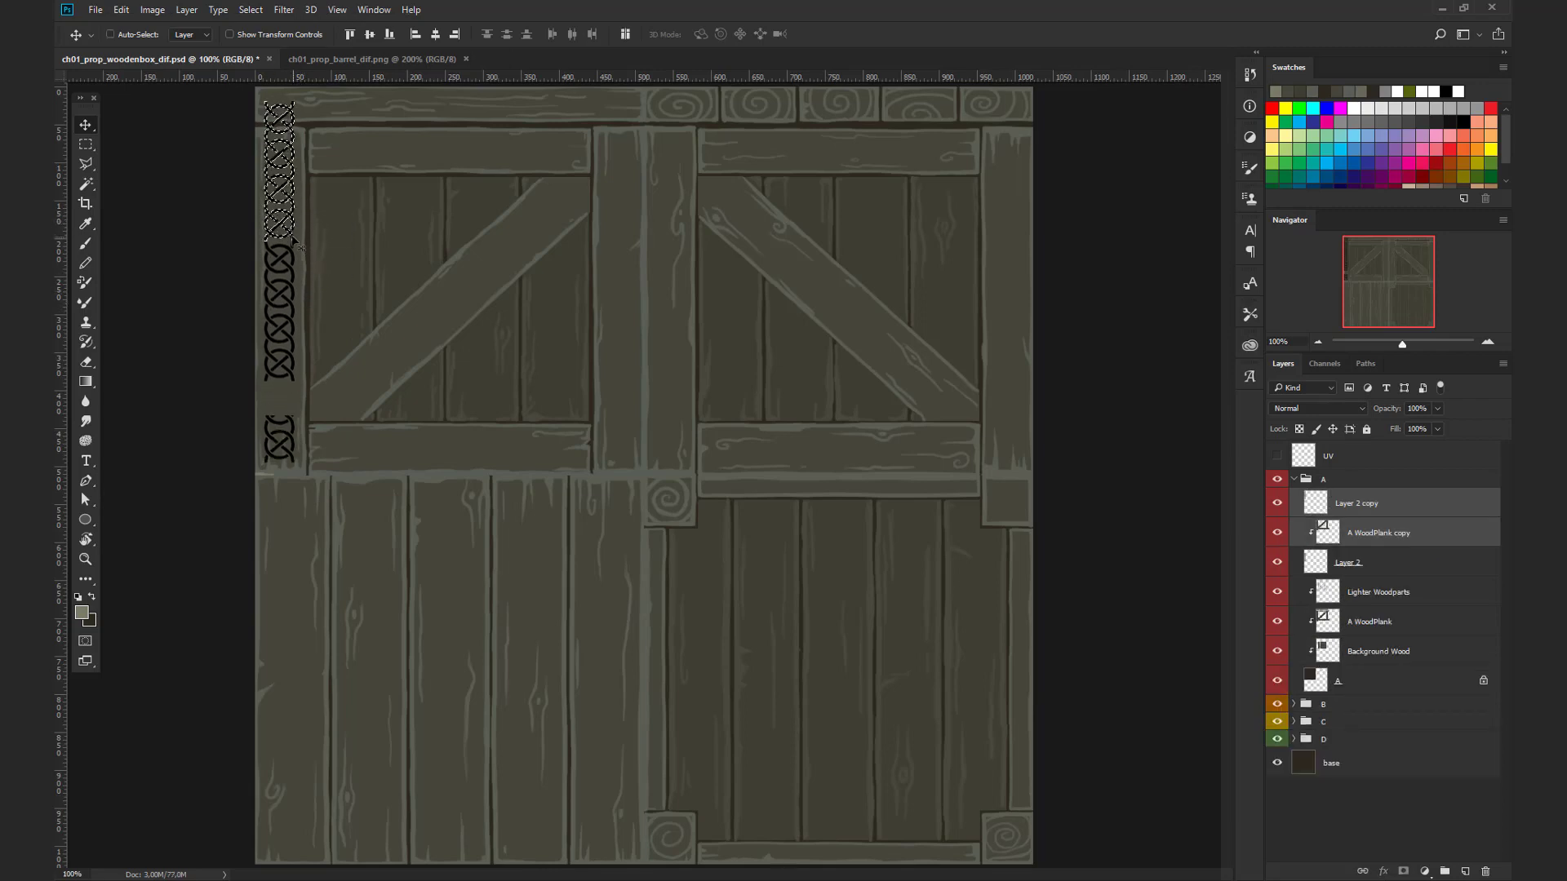
{"action": "key", "text": "ctrl+z"}
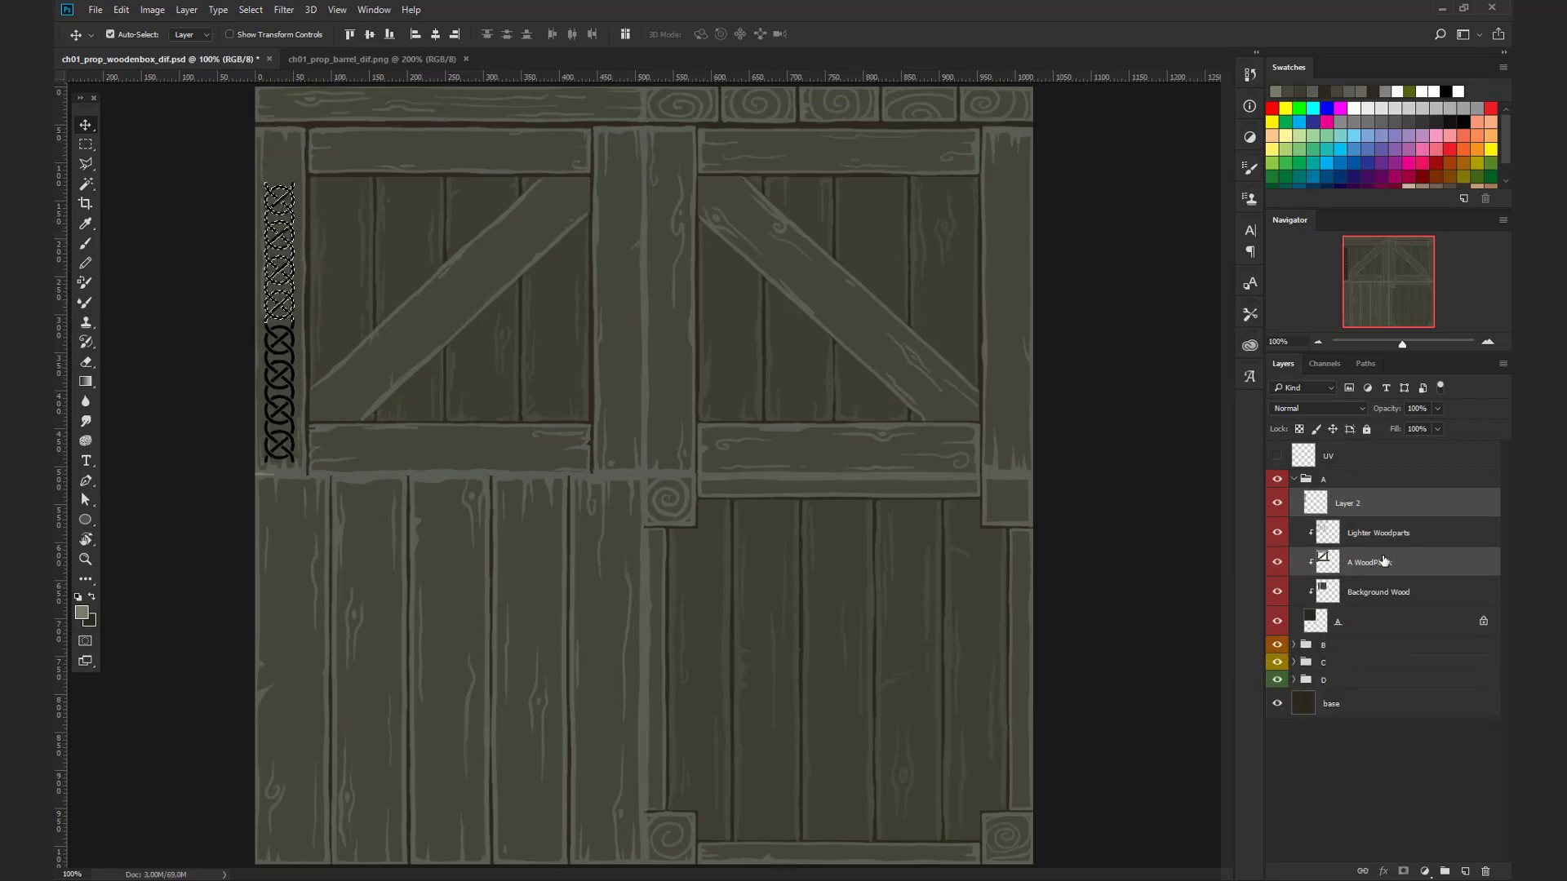
{"action": "left_click", "coordinate": [1360, 503]}
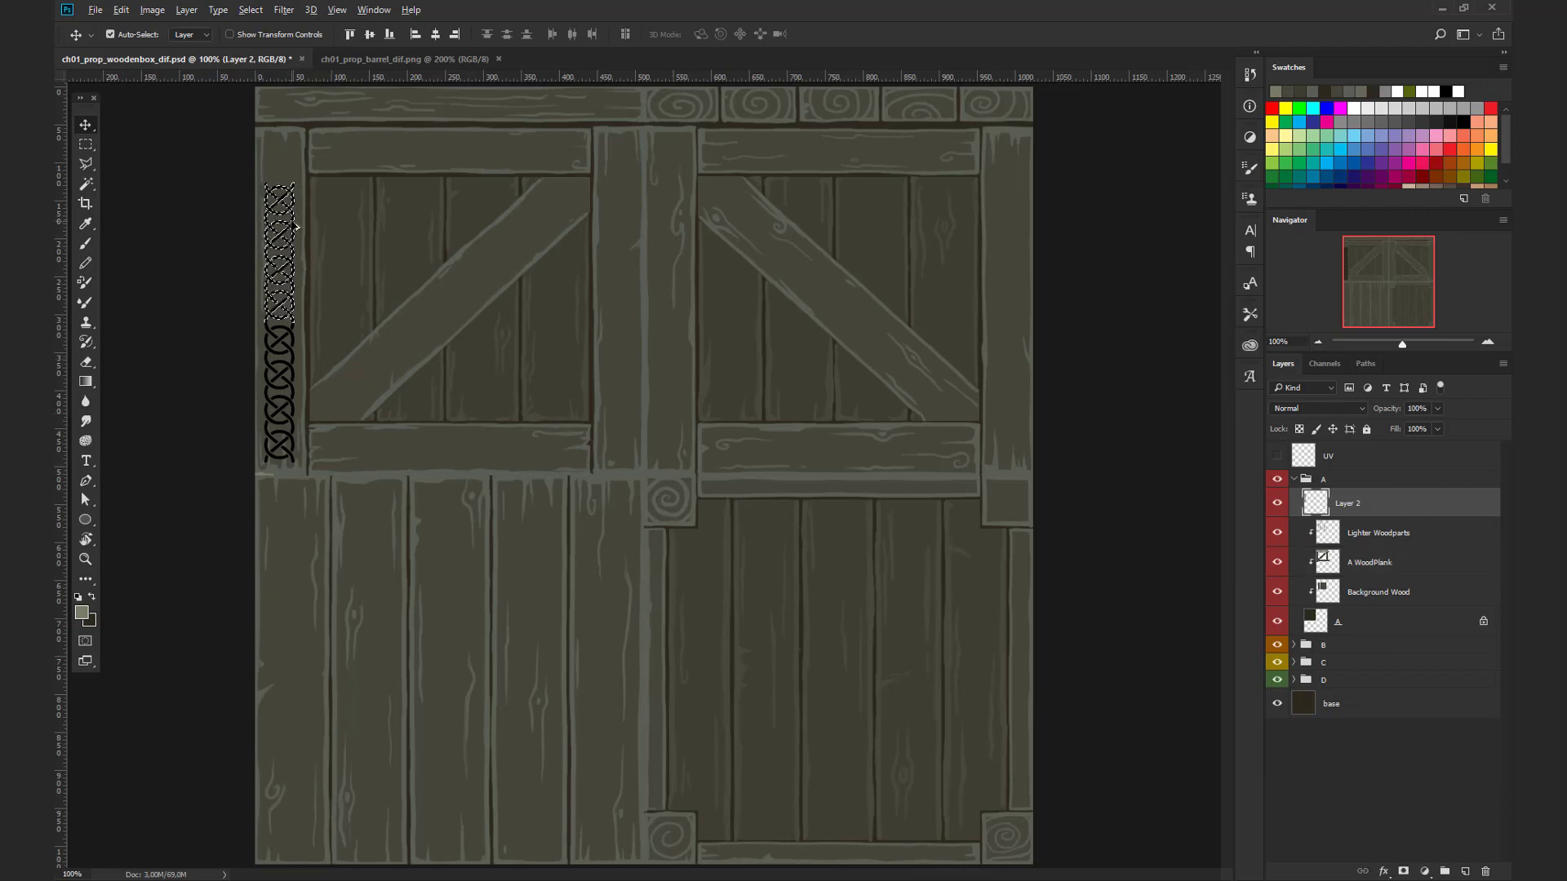
{"action": "left_click_drag", "start_coordinate": [310, 201], "coordinate": [316, 64]}
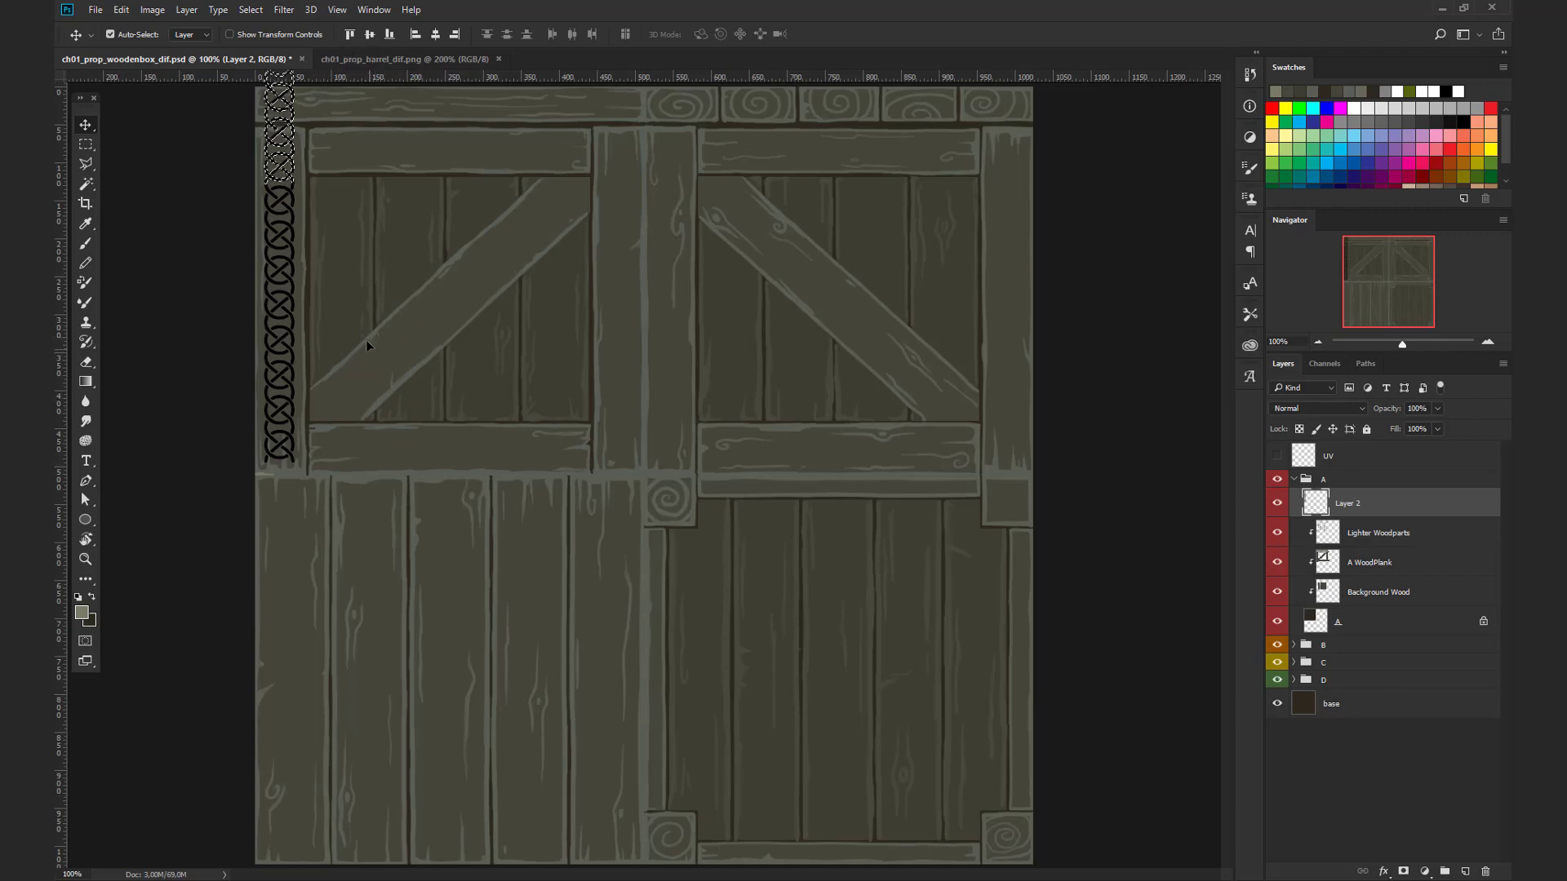
Step: Duplicate a knotwork segment, rotate the copy -90° to horizontal and place it on the upper-left door's top crosspiece
{"action": "left_click_drag", "start_coordinate": [292, 163], "coordinate": [450, 311], "text": "alt"}
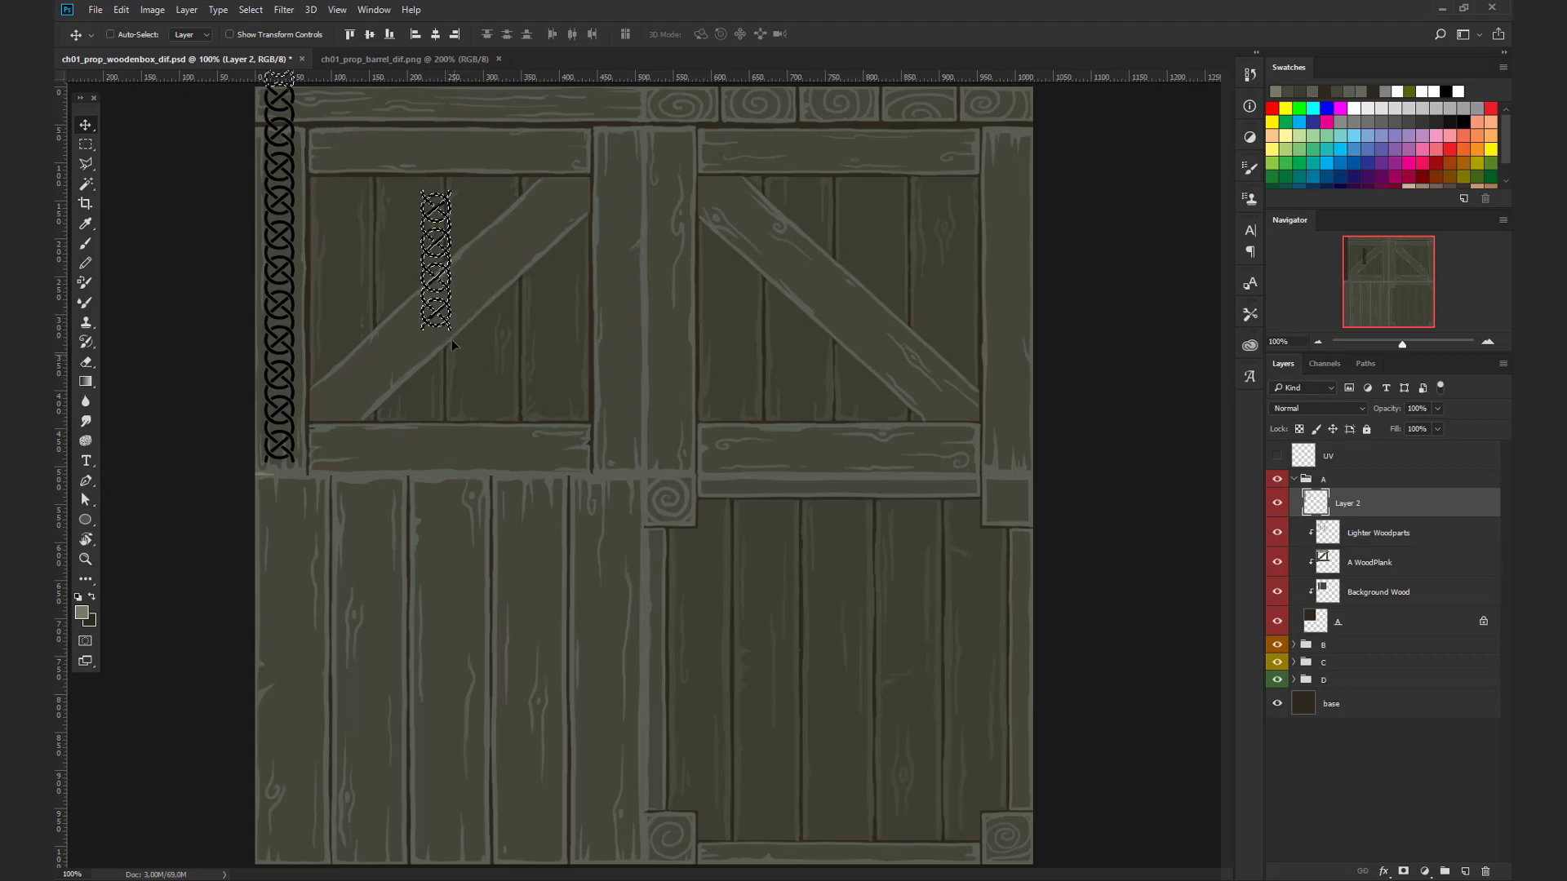
{"action": "key", "text": "ctrl+t"}
{"action": "left_click_drag", "start_coordinate": [465, 385], "coordinate": [560, 233], "text": "shift"}
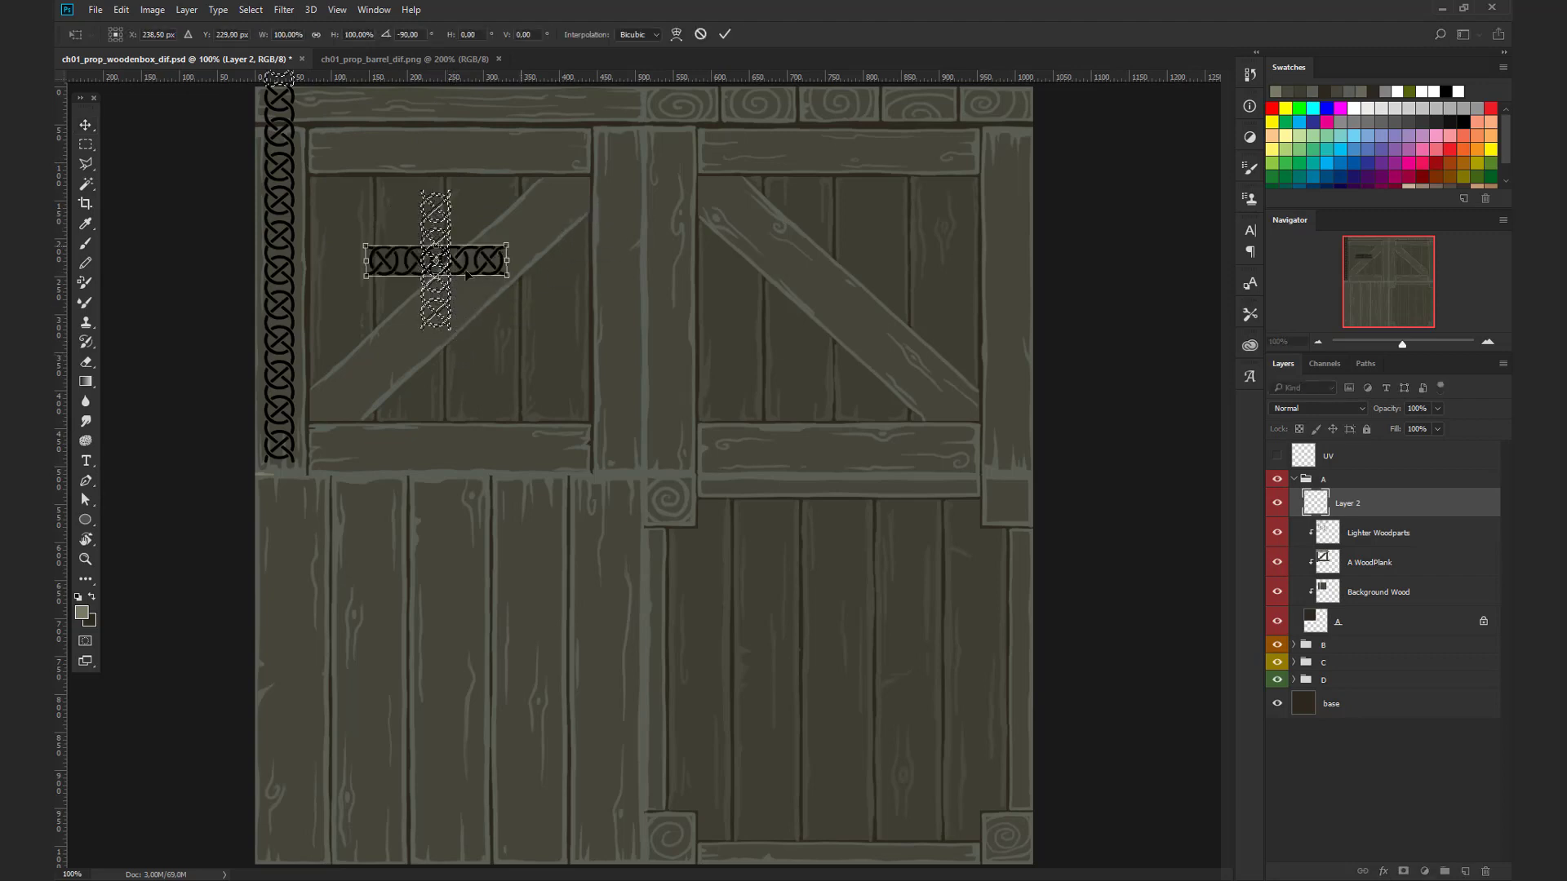
{"action": "left_click_drag", "start_coordinate": [480, 275], "coordinate": [584, 169]}
{"action": "key", "text": "Return"}
Step: Duplicate the horizontal knotwork segment on Layer 2 along the rest of the crosspiece and clear the selection
{"action": "key", "text": "ctrl+z"}
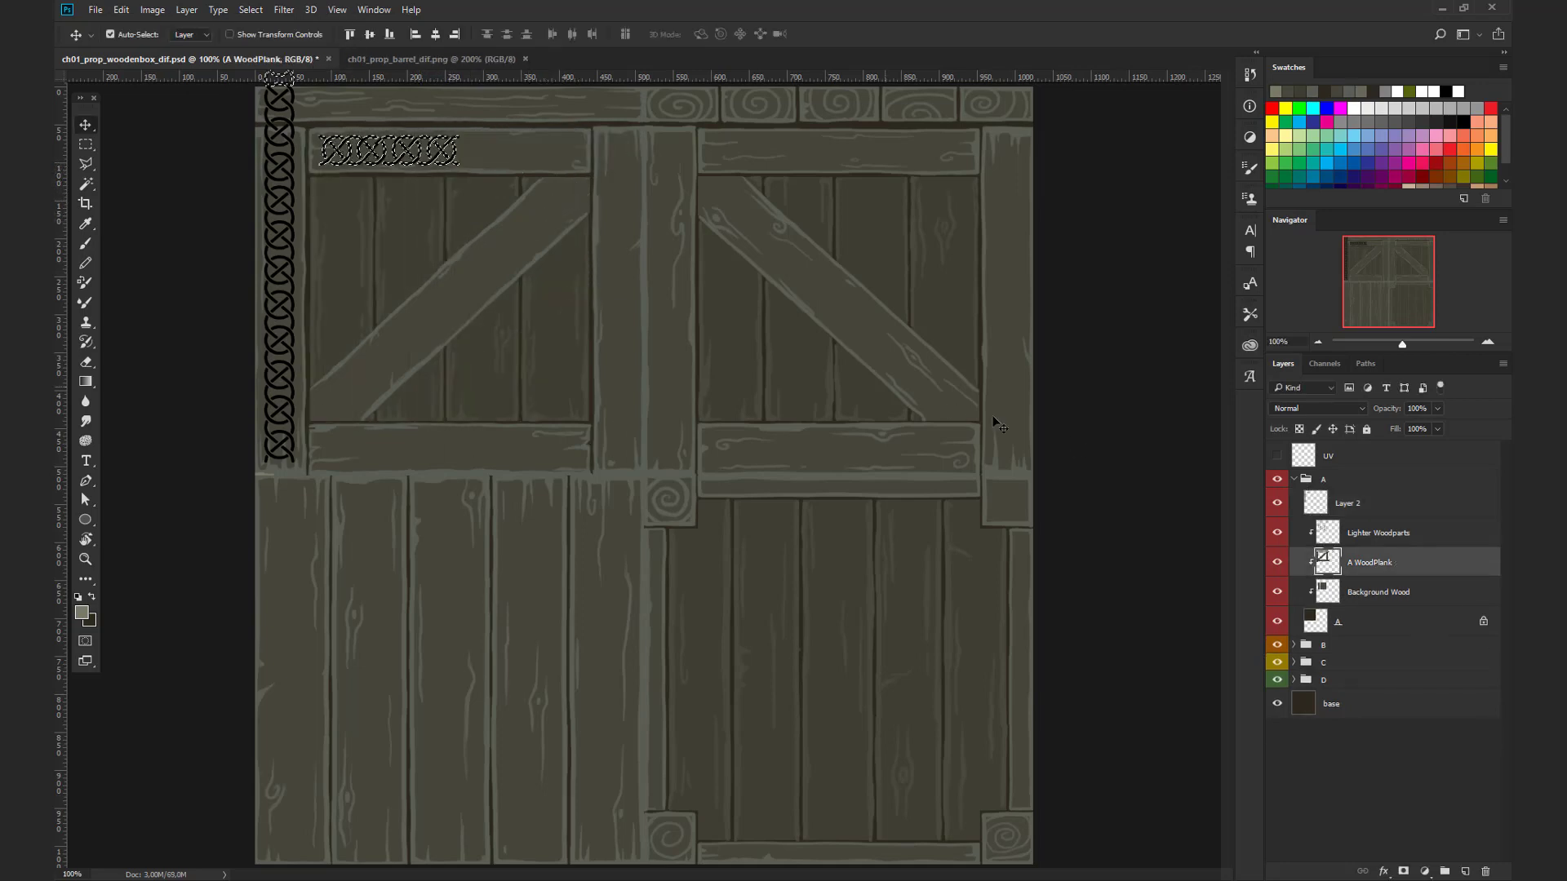
{"action": "left_click", "coordinate": [1377, 535]}
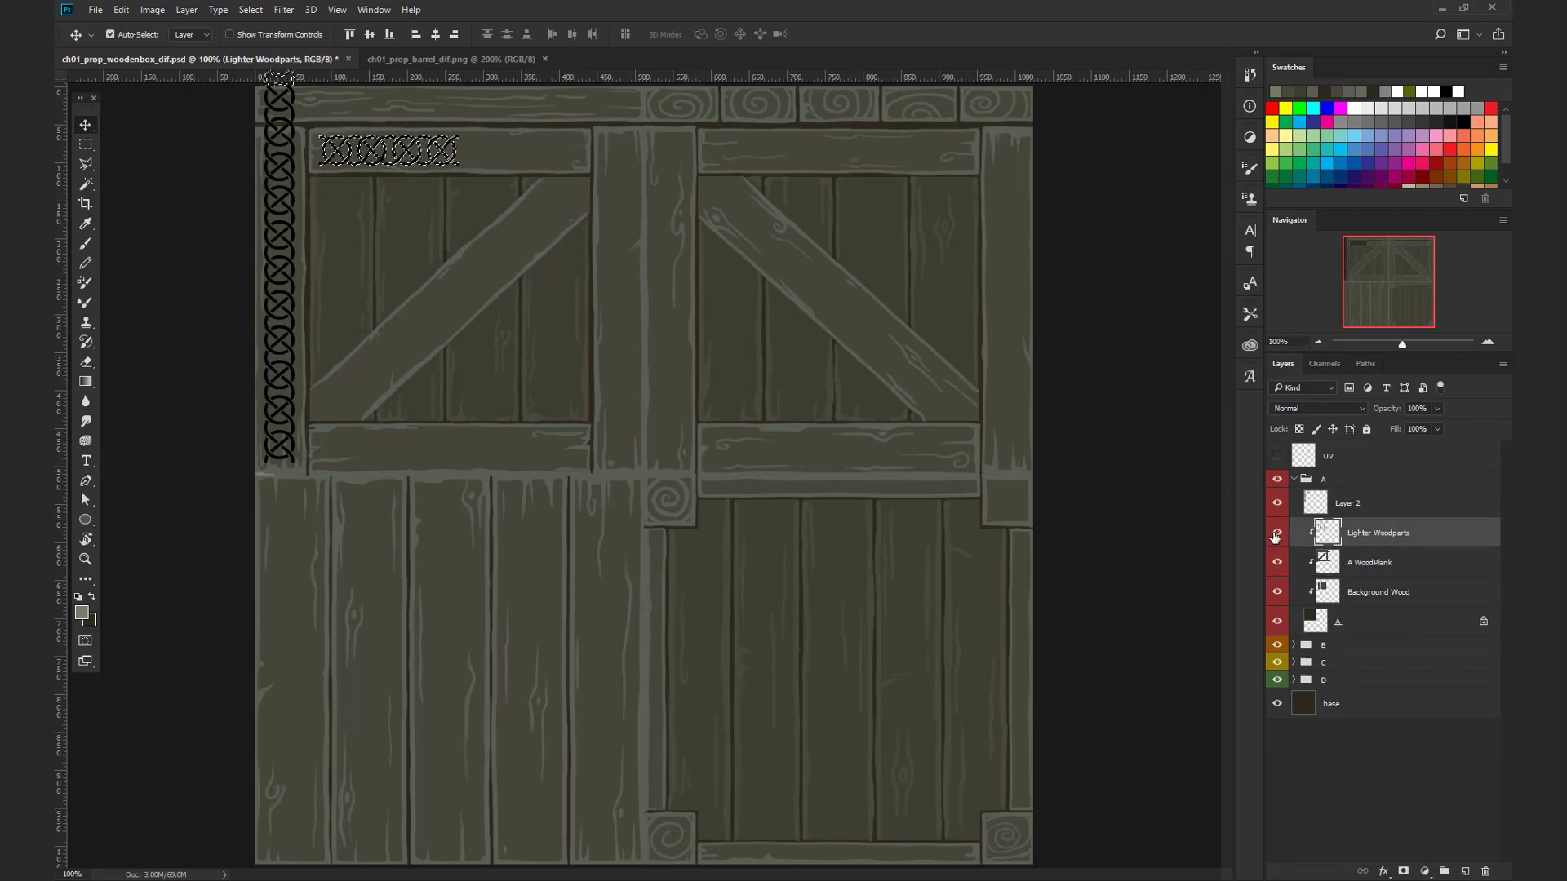
{"action": "left_click", "coordinate": [1277, 532]}
{"action": "left_click", "coordinate": [1277, 532]}
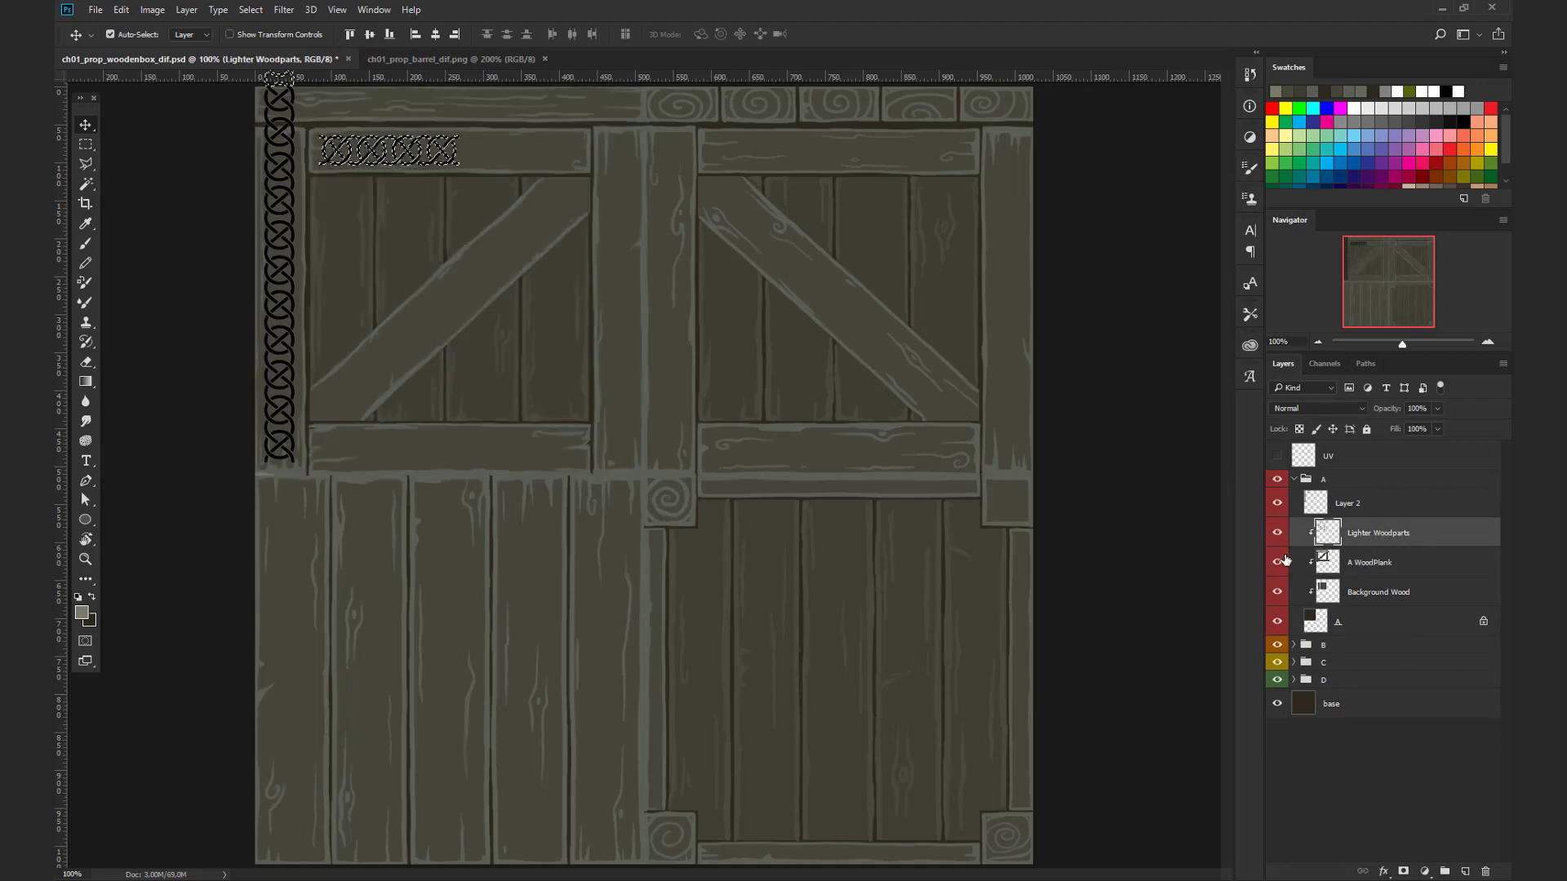
{"action": "left_click", "coordinate": [1302, 500]}
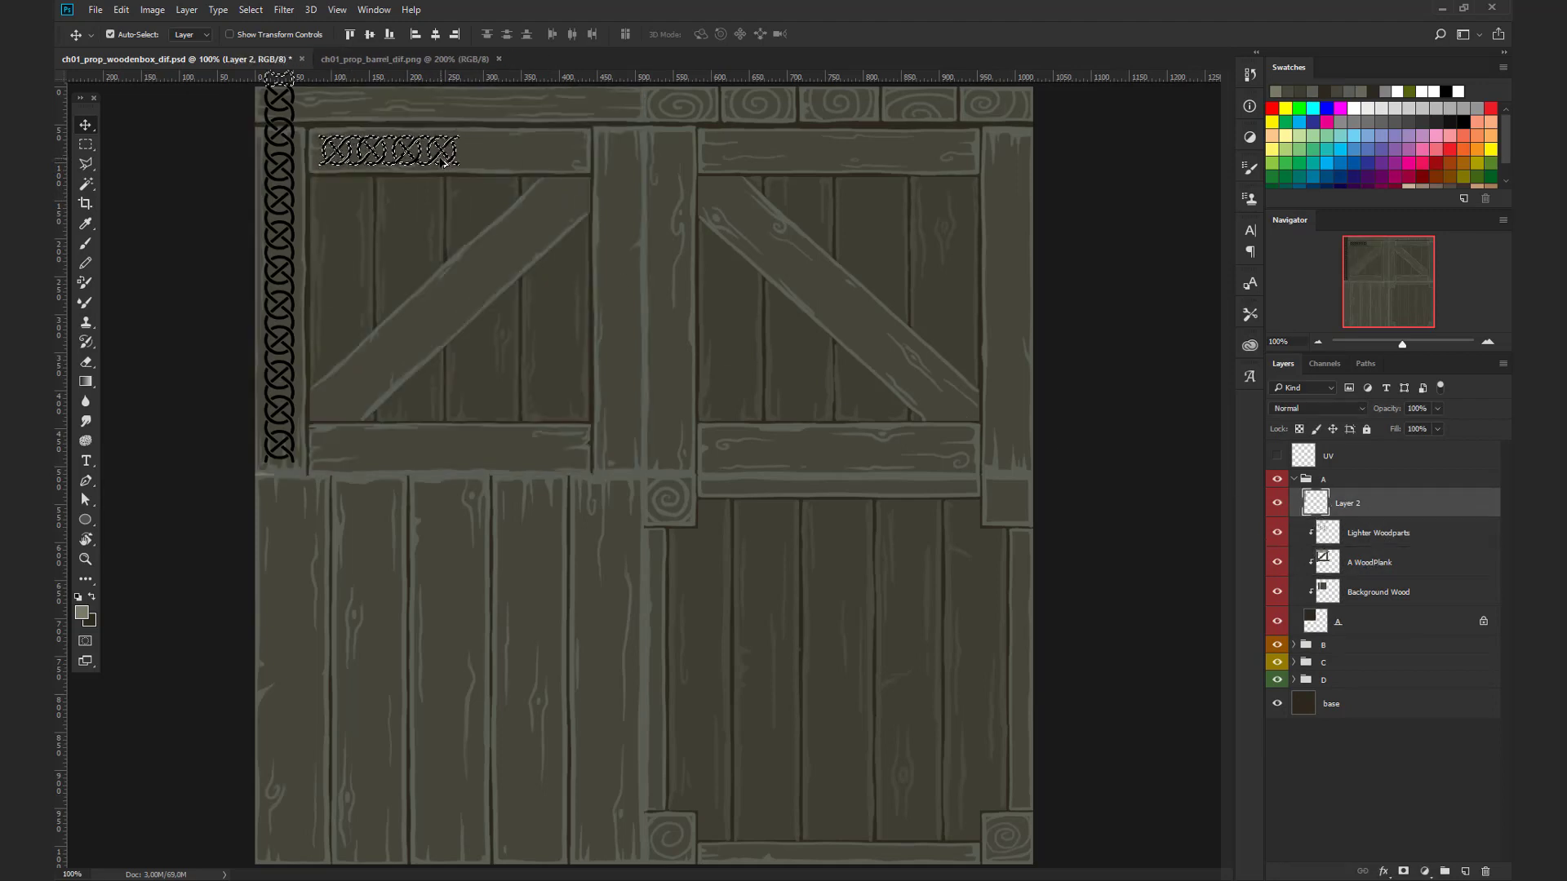
{"action": "left_click_drag", "start_coordinate": [420, 163], "coordinate": [571, 167], "text": "alt"}
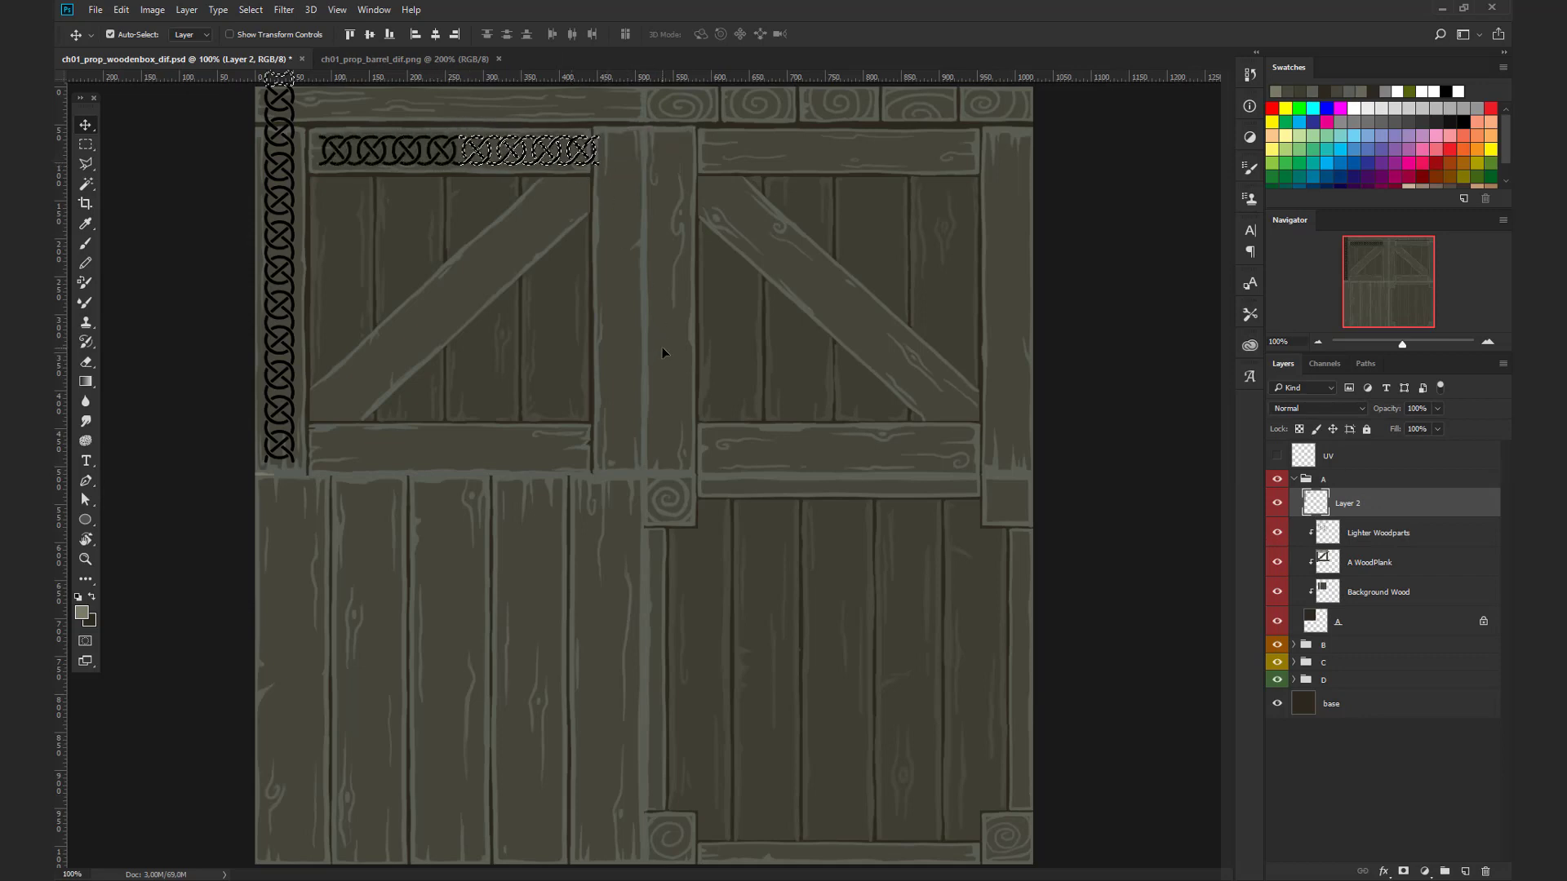
{"action": "key", "text": "ctrl+d"}
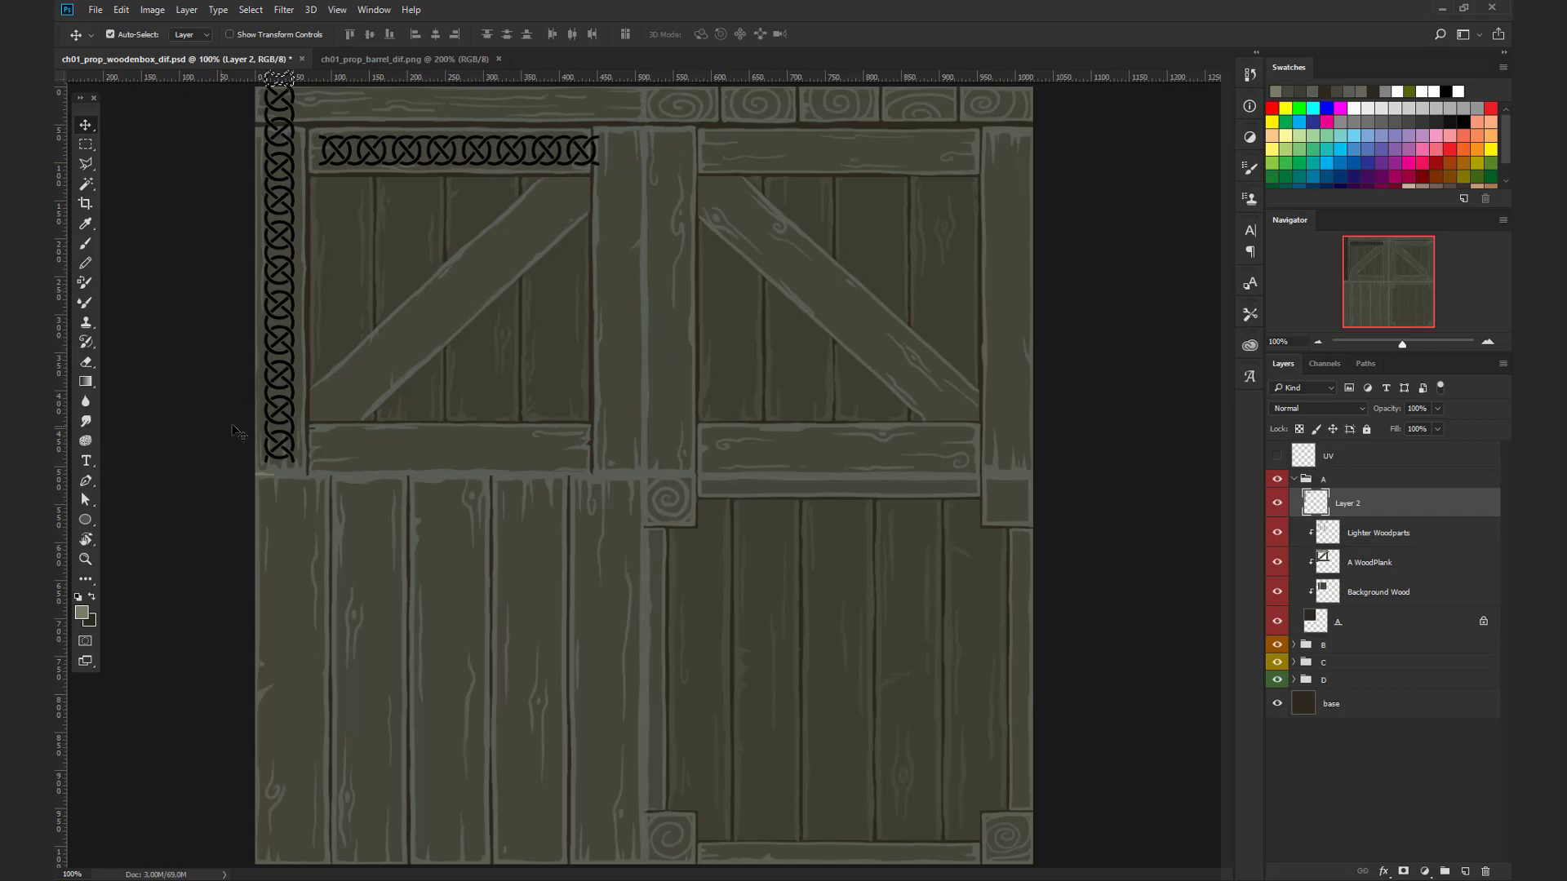
Step: Clean up the loose strands at the lower end of the left vertical knotwork band
{"action": "key", "text": "ctrl+plus"}
{"action": "left_click_drag", "start_coordinate": [204, 447], "coordinate": [832, 458]}
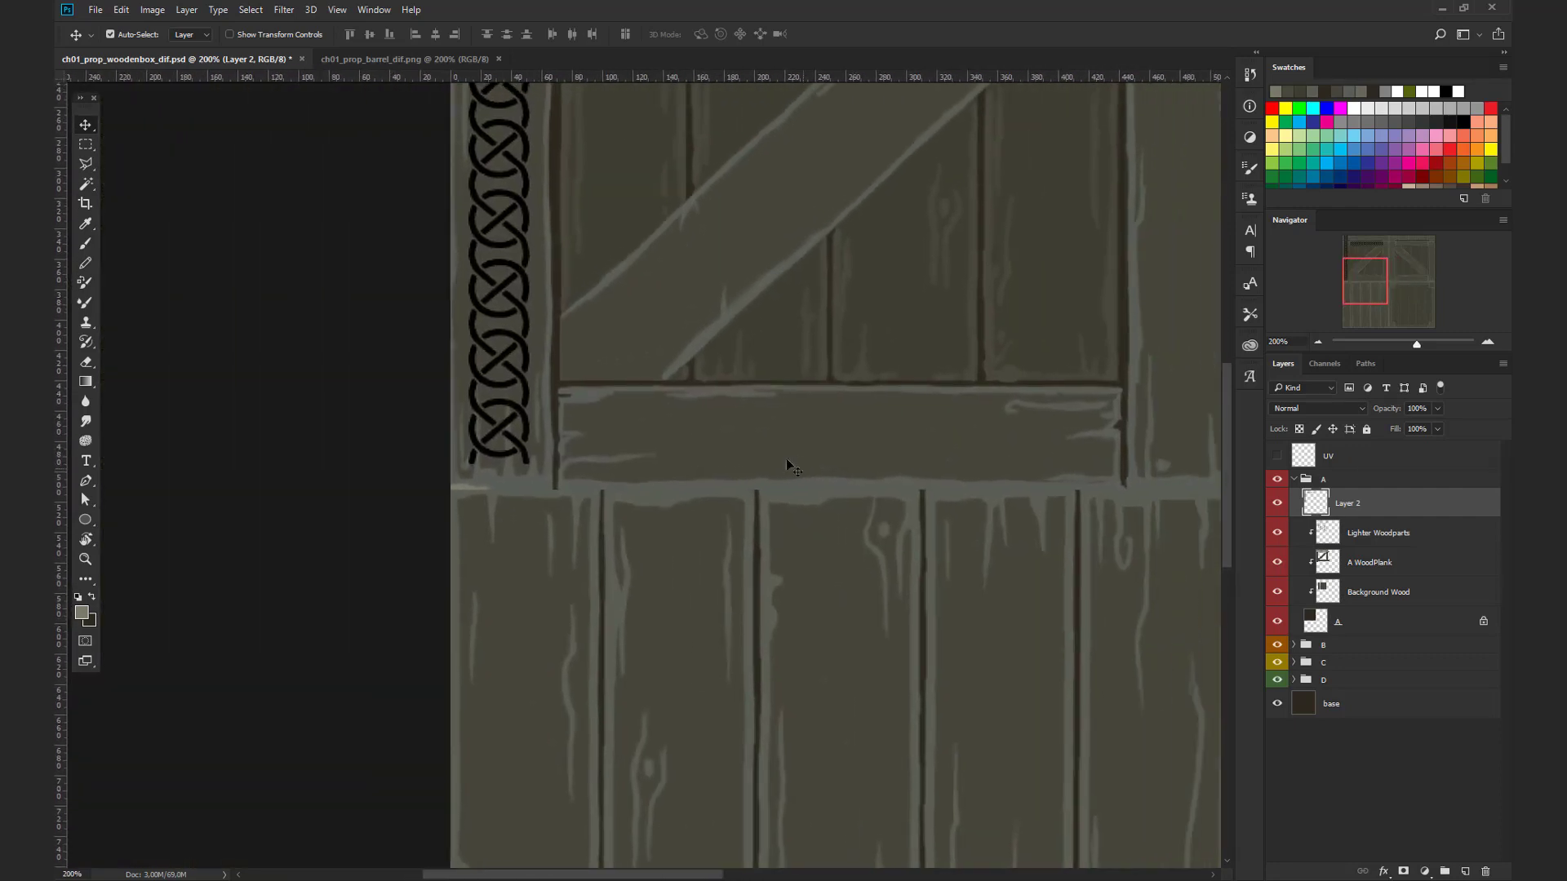
{"action": "left_click", "coordinate": [86, 243]}
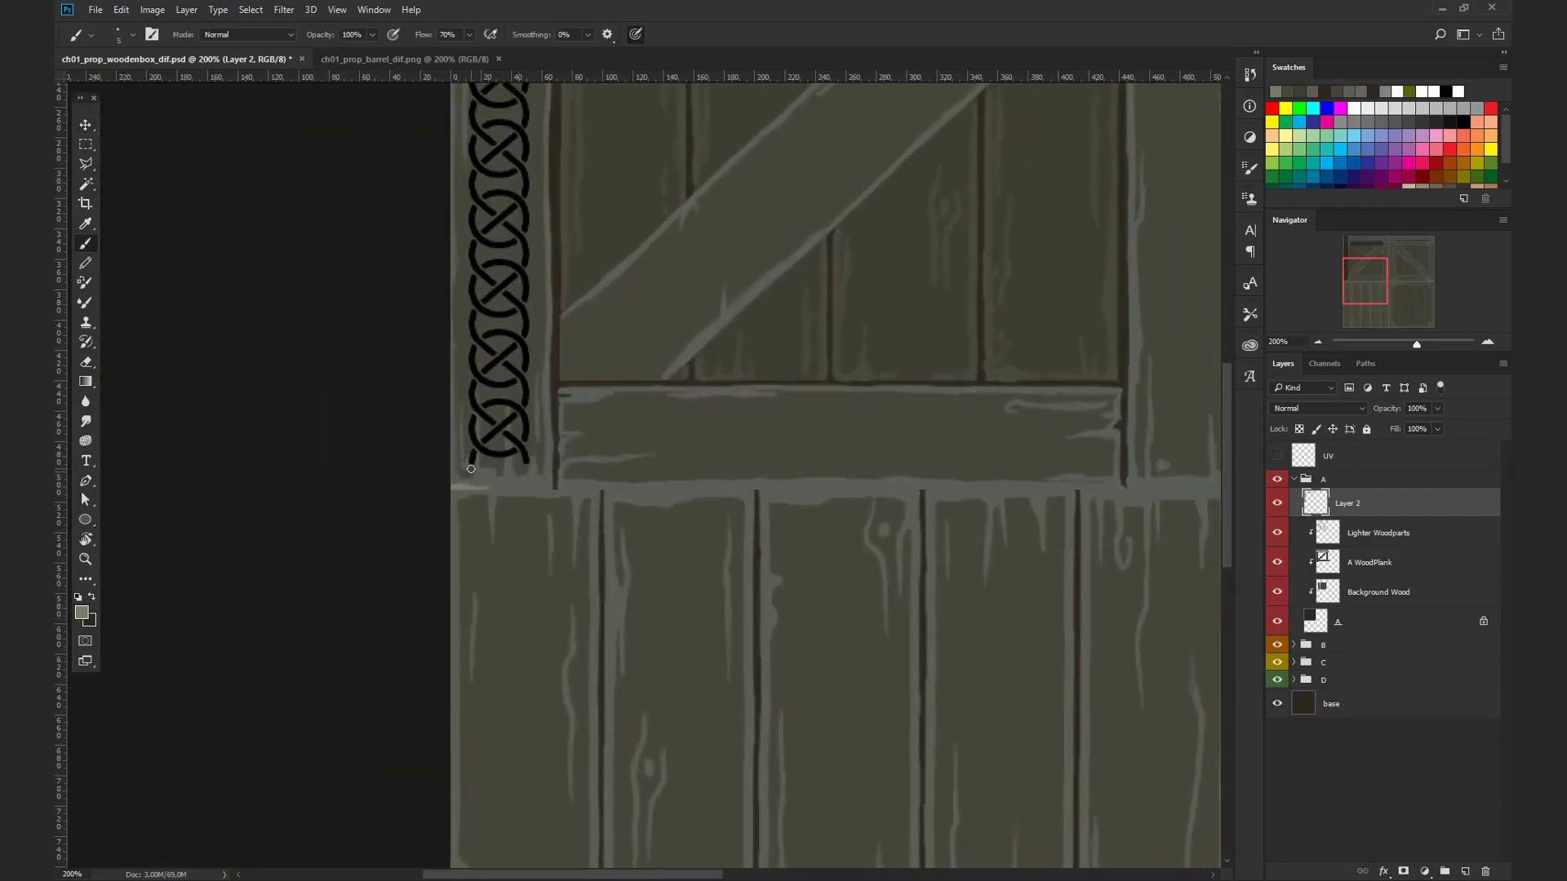
{"action": "left_click_drag", "start_coordinate": [508, 463], "coordinate": [525, 458]}
{"action": "left_click_drag", "start_coordinate": [492, 437], "coordinate": [523, 451]}
Step: Set the foreground color to black (000000) and paint the band's lower end closed with a smaller brush
{"action": "left_click", "coordinate": [83, 612]}
{"action": "left_click", "coordinate": [854, 632]}
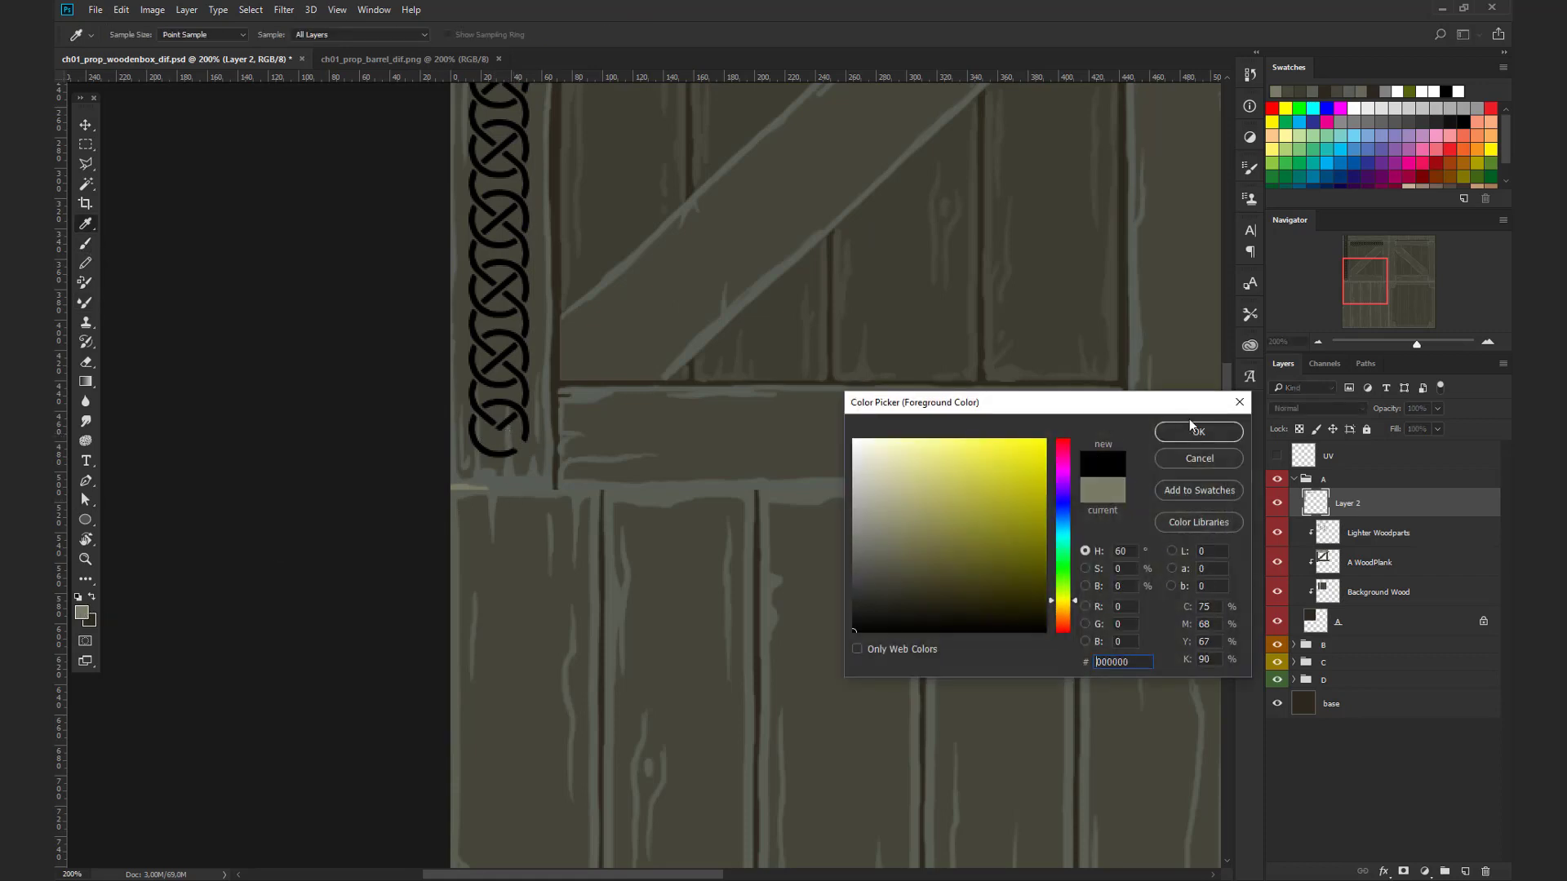
{"action": "left_click", "coordinate": [1193, 431]}
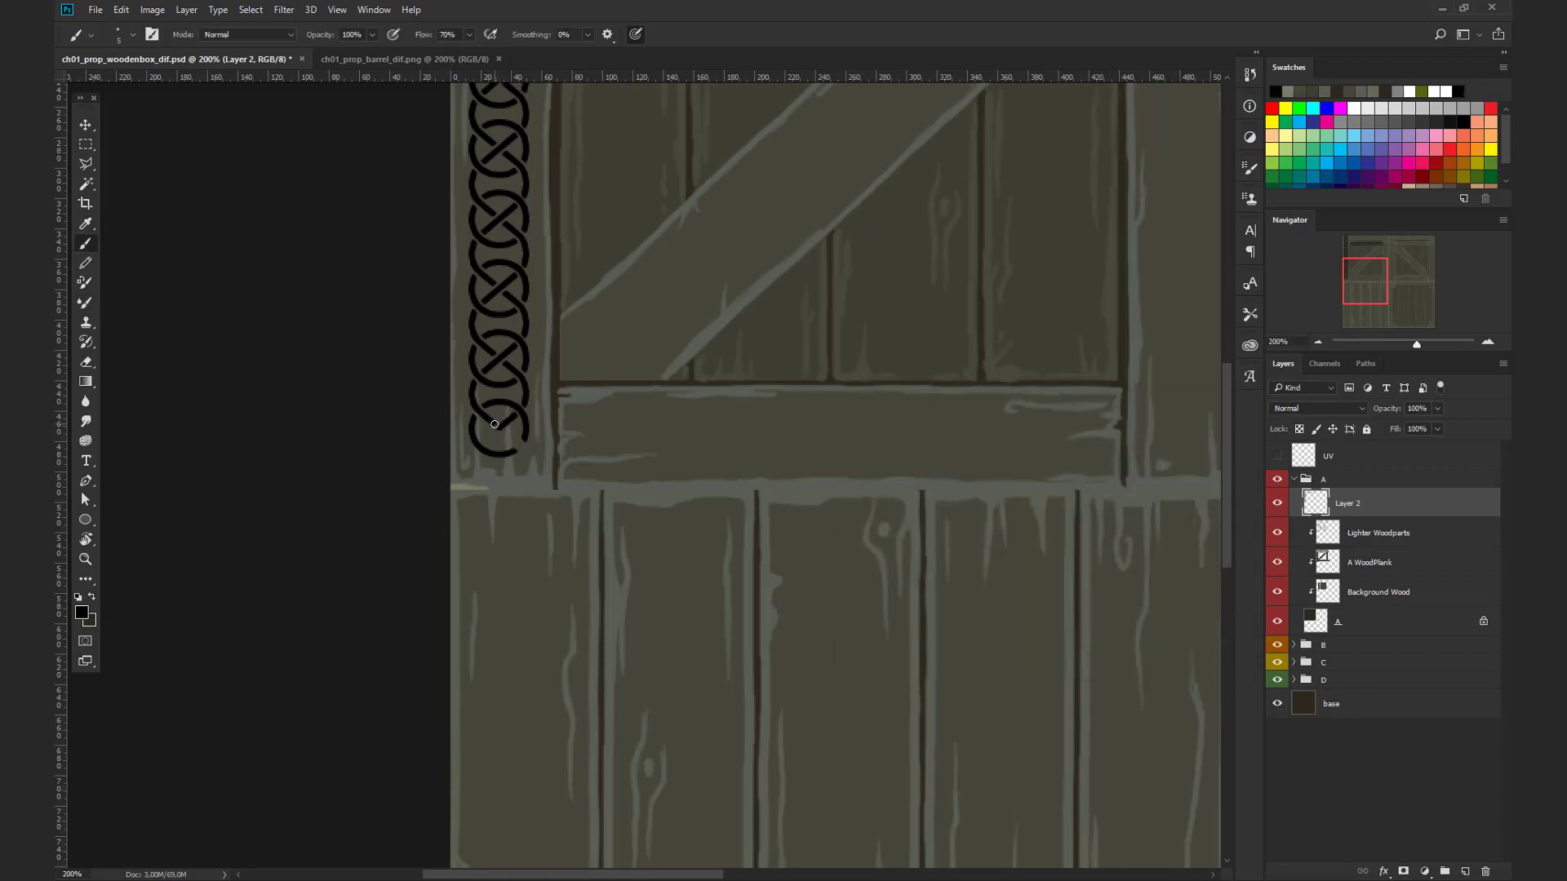
{"action": "key", "text": "bracketleft"}
{"action": "left_click_drag", "start_coordinate": [493, 422], "coordinate": [525, 437]}
Step: Remove the knots overlapping the top beam and round off the vertical band's upper end with a closed loop
{"action": "left_click_drag", "start_coordinate": [566, 266], "coordinate": [500, 807]}
{"action": "left_click_drag", "start_coordinate": [507, 398], "coordinate": [509, 388]}
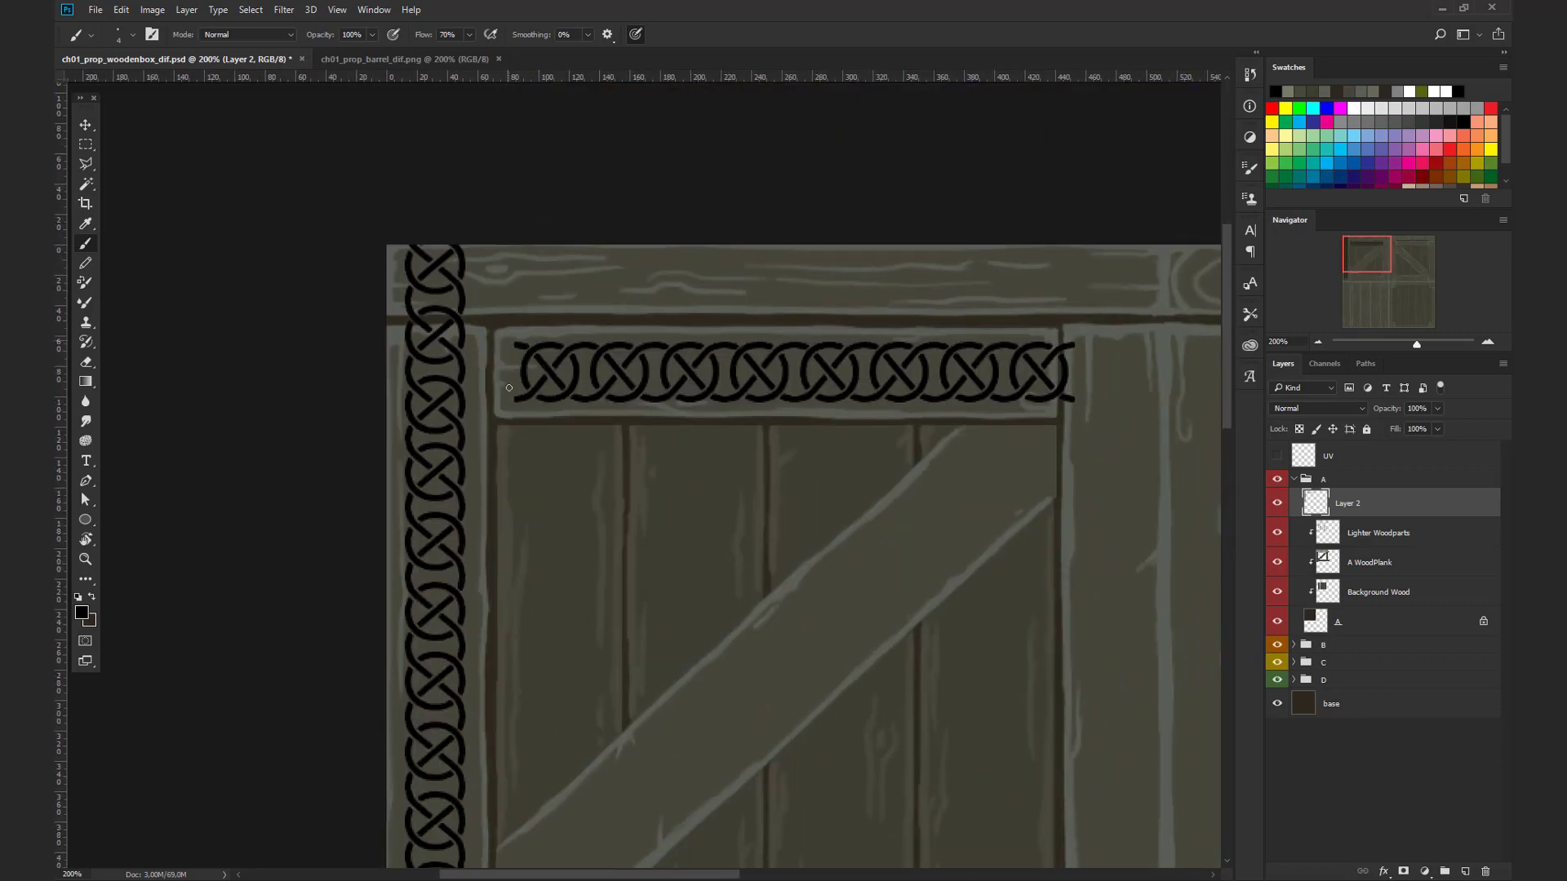
{"action": "mouse_move", "coordinate": [411, 360]}
{"action": "left_mouse_down"}
{"action": "mouse_move", "coordinate": [455, 328]}
{"action": "mouse_move", "coordinate": [471, 289]}
{"action": "left_mouse_up"}
{"action": "left_click_drag", "start_coordinate": [485, 232], "coordinate": [412, 233]}
{"action": "key", "text": "bracketleft"}
{"action": "key", "text": "bracketleft"}
{"action": "key", "text": "bracketleft"}
{"action": "key", "text": "bracketleft"}
{"action": "left_click_drag", "start_coordinate": [416, 367], "coordinate": [465, 378]}
{"action": "key", "text": "["}
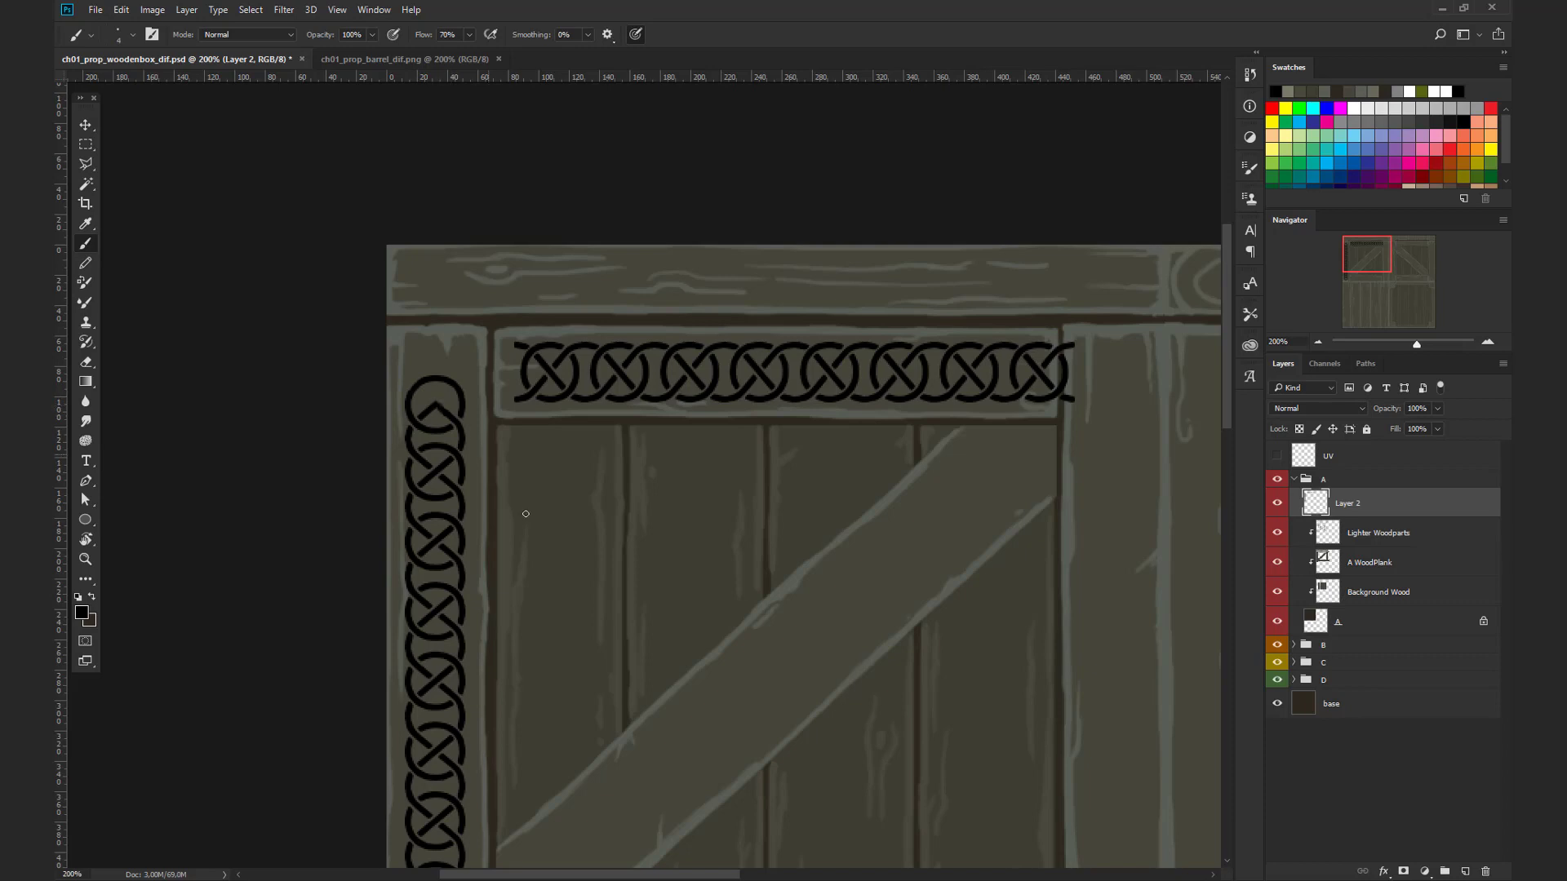
Step: Select the left vertical knotwork band and move it slightly up and right to center it on its plank
{"action": "left_click_drag", "start_coordinate": [544, 490], "coordinate": [556, 251]}
{"action": "key", "text": "ctrl+minus"}
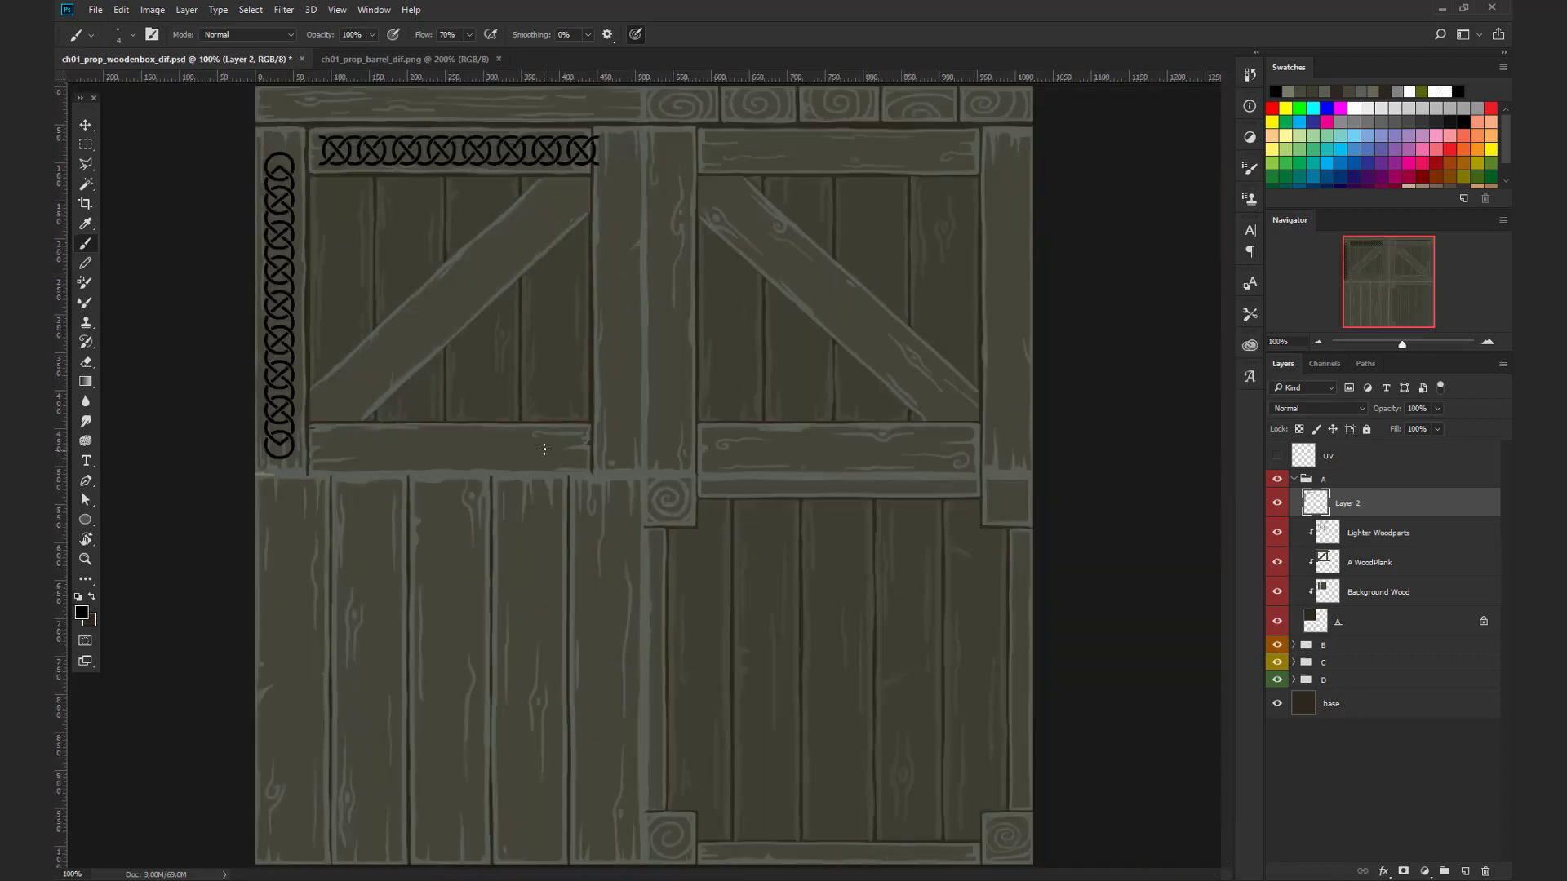
{"action": "left_click", "coordinate": [86, 143]}
{"action": "left_click_drag", "start_coordinate": [259, 131], "coordinate": [310, 479]}
{"action": "key", "text": "ctrl+t"}
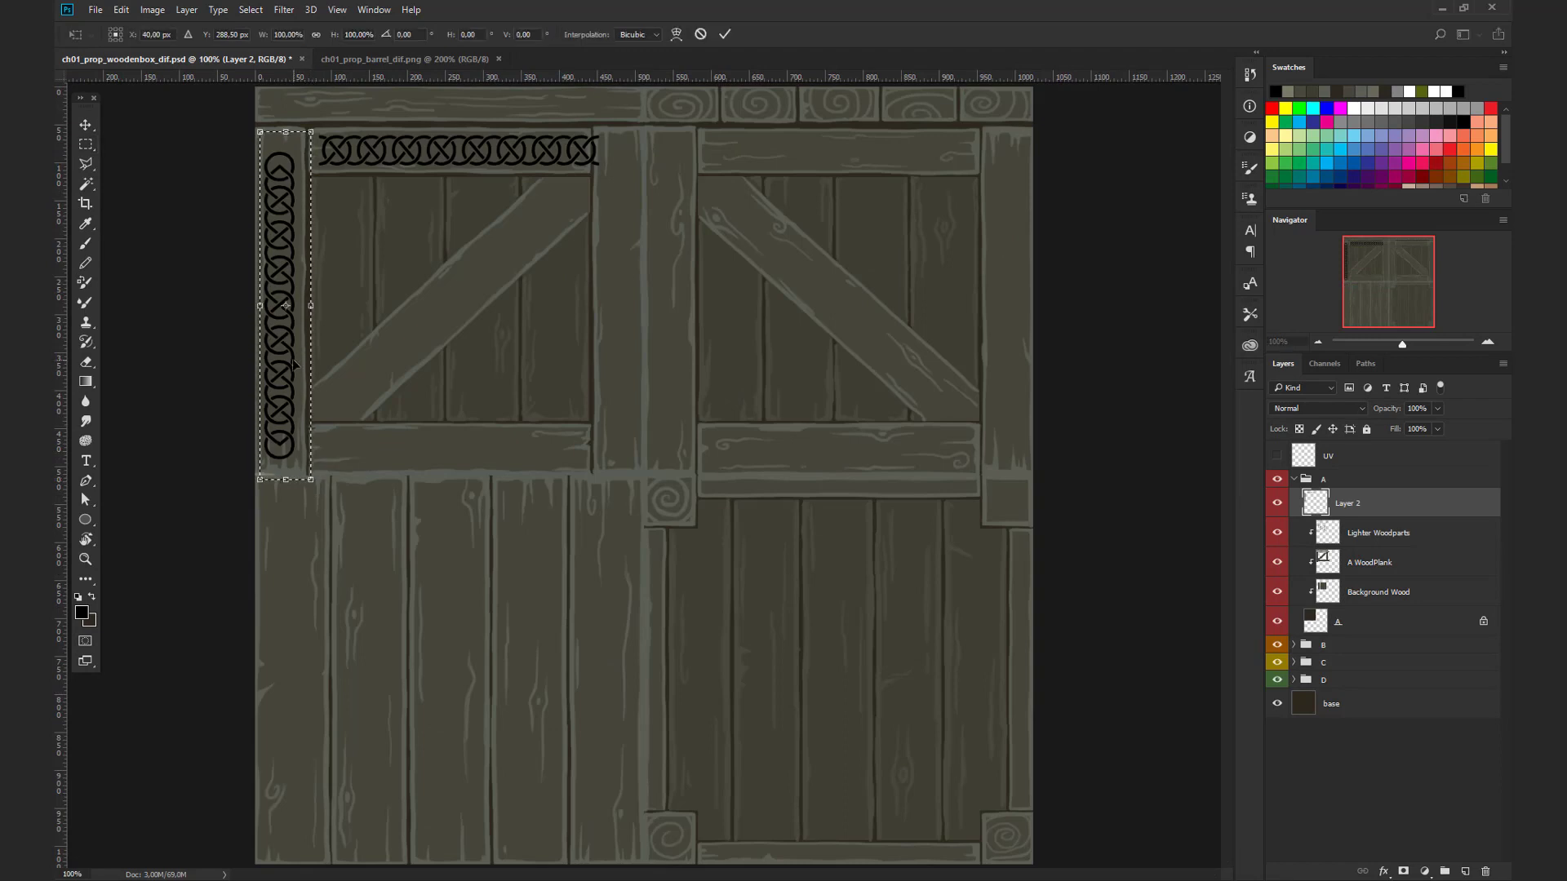
{"action": "left_click_drag", "start_coordinate": [295, 365], "coordinate": [294, 349]}
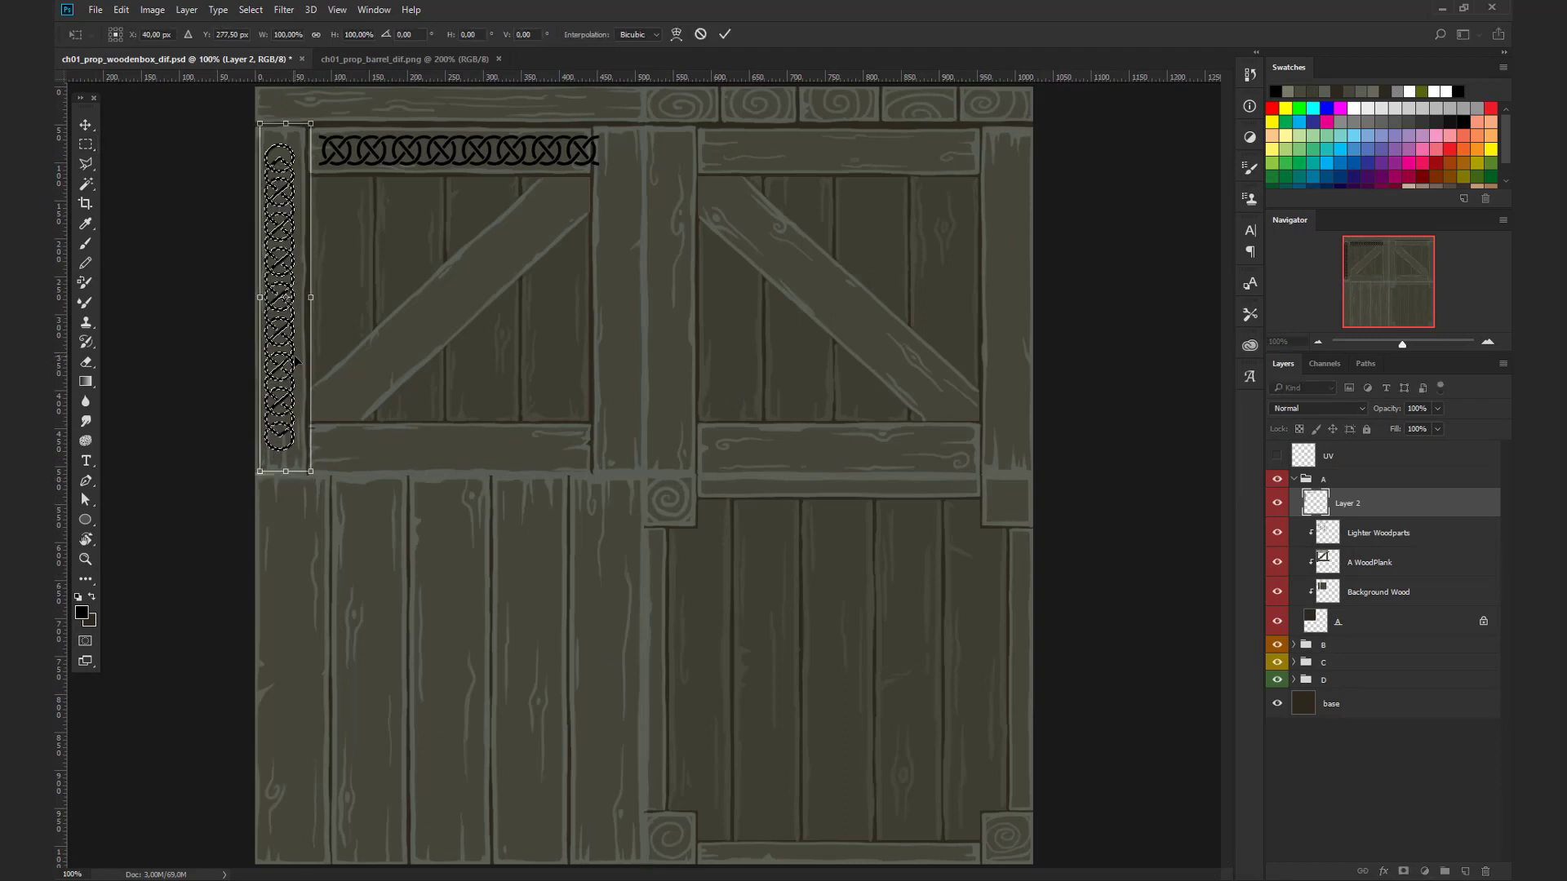
{"action": "key", "text": "Right"}
{"action": "key", "text": "Right"}
{"action": "key", "text": "Up"}
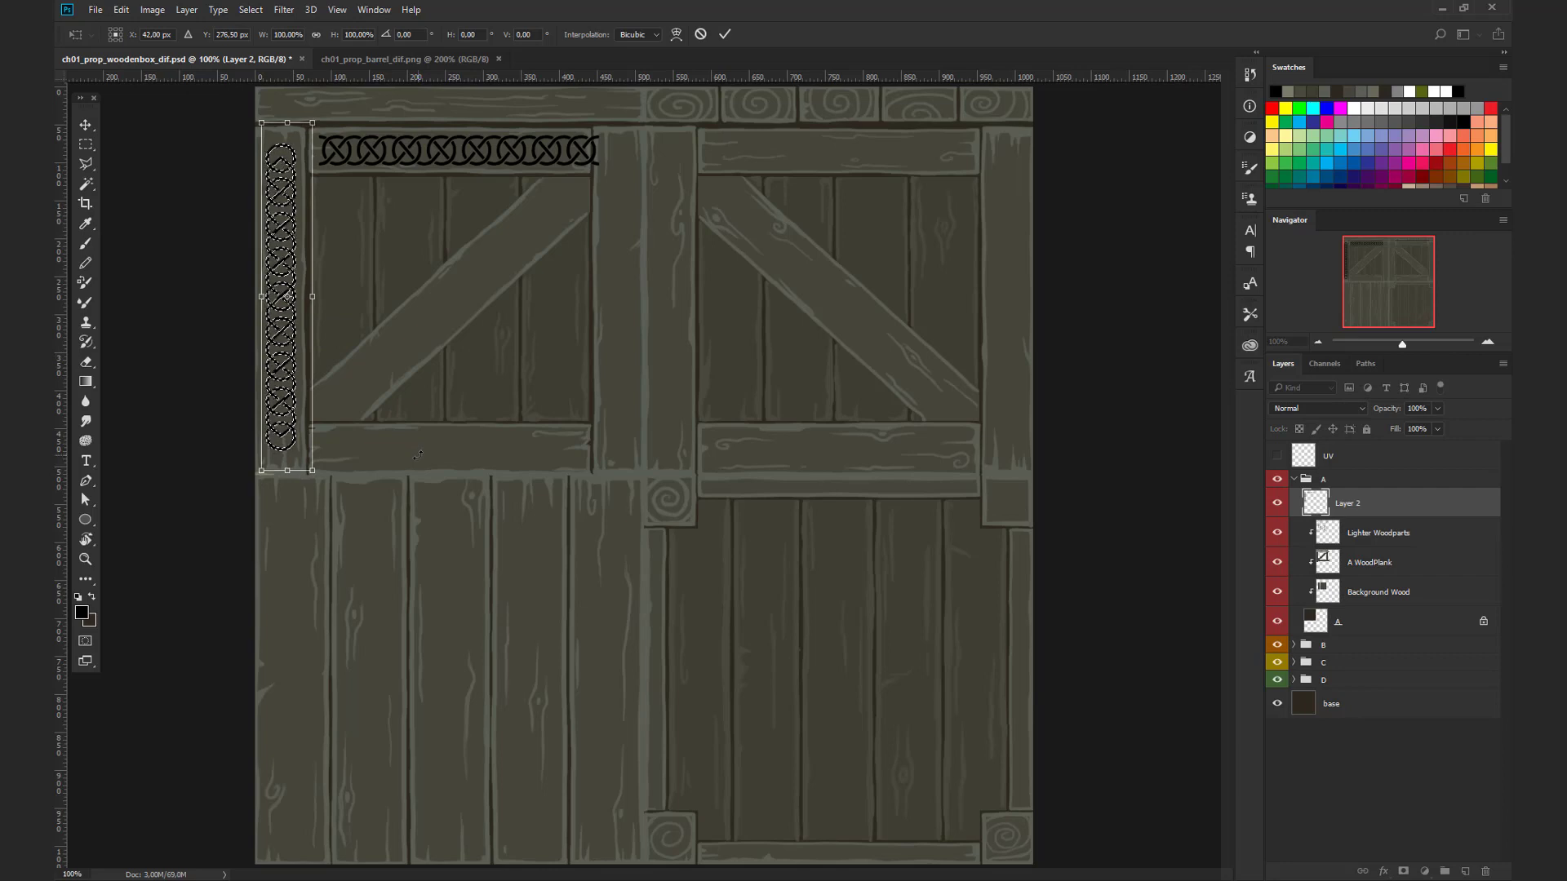
{"action": "key", "text": "Return"}
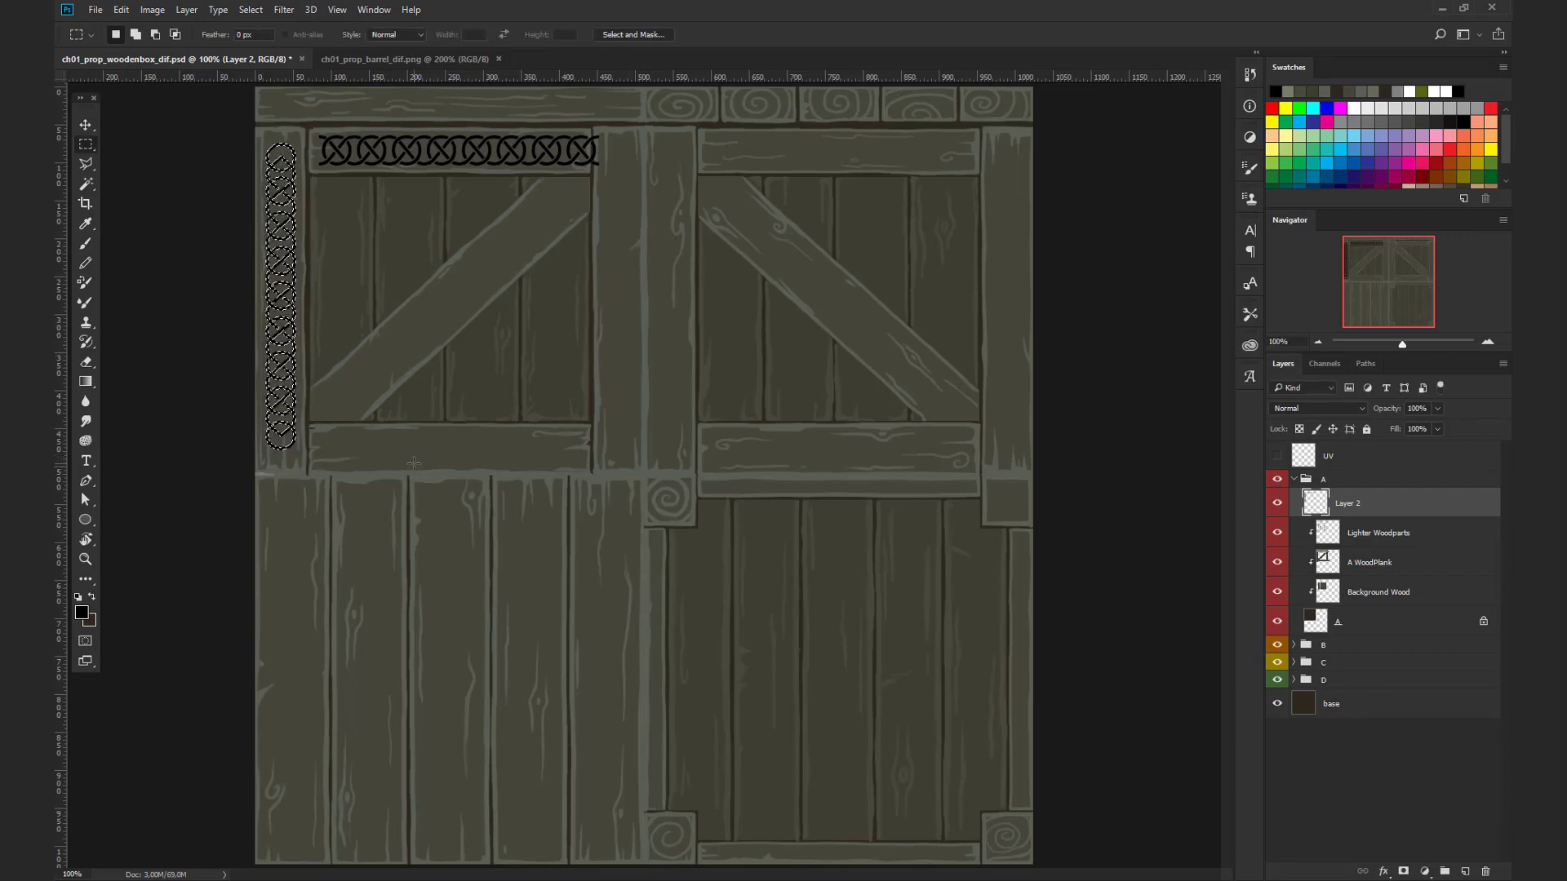
Step: Duplicate the vertical knotwork band onto the plank on the door's opposite side and clear the selection
{"action": "key", "text": "v"}
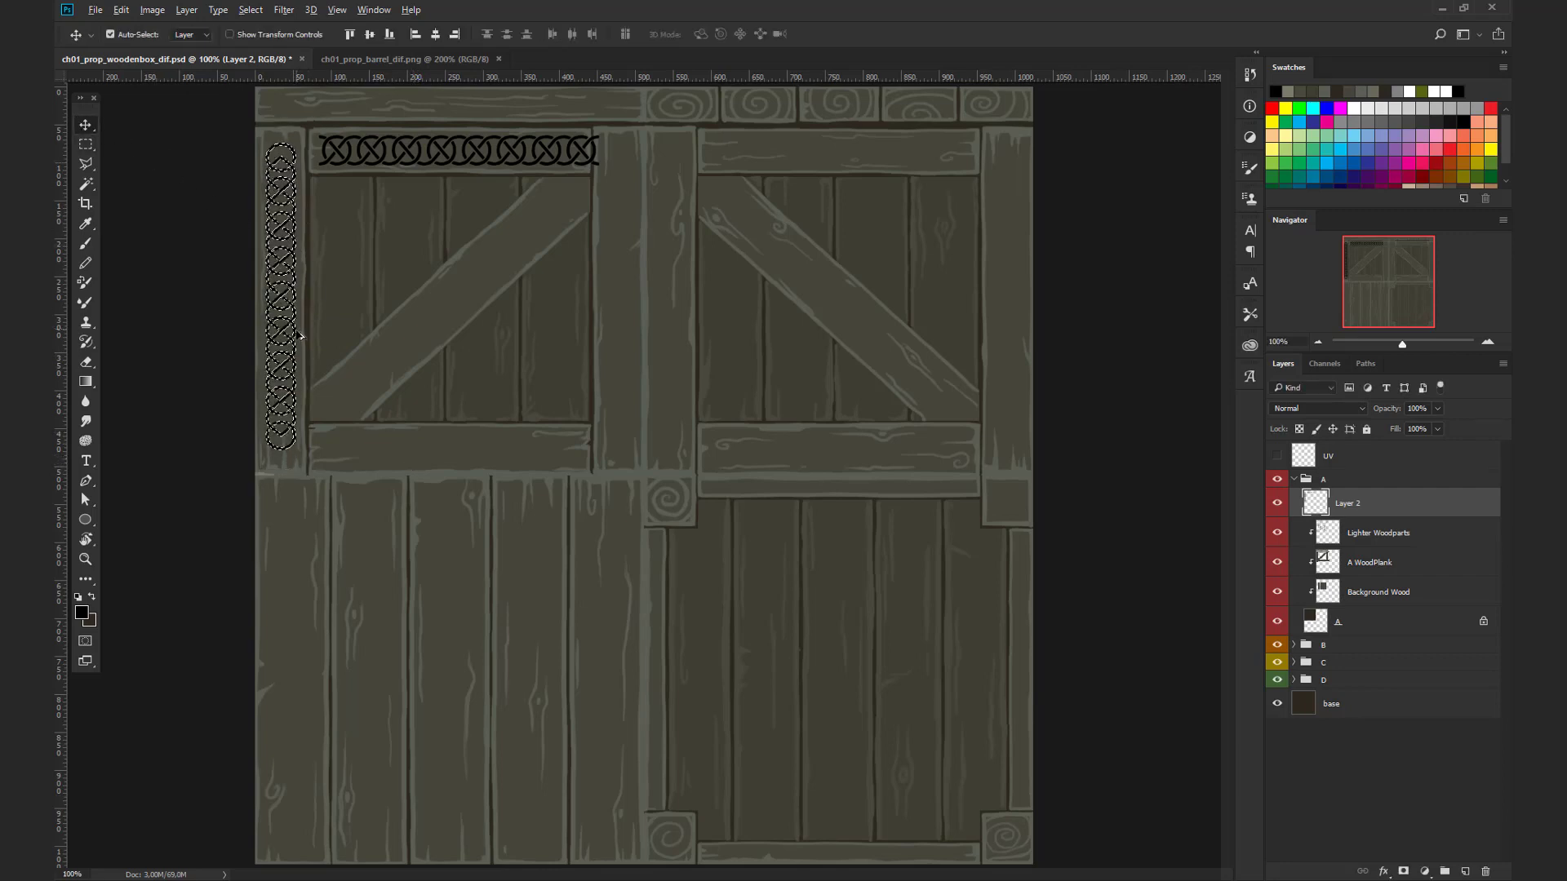
{"action": "left_click_drag", "start_coordinate": [299, 338], "coordinate": [633, 345], "text": "alt"}
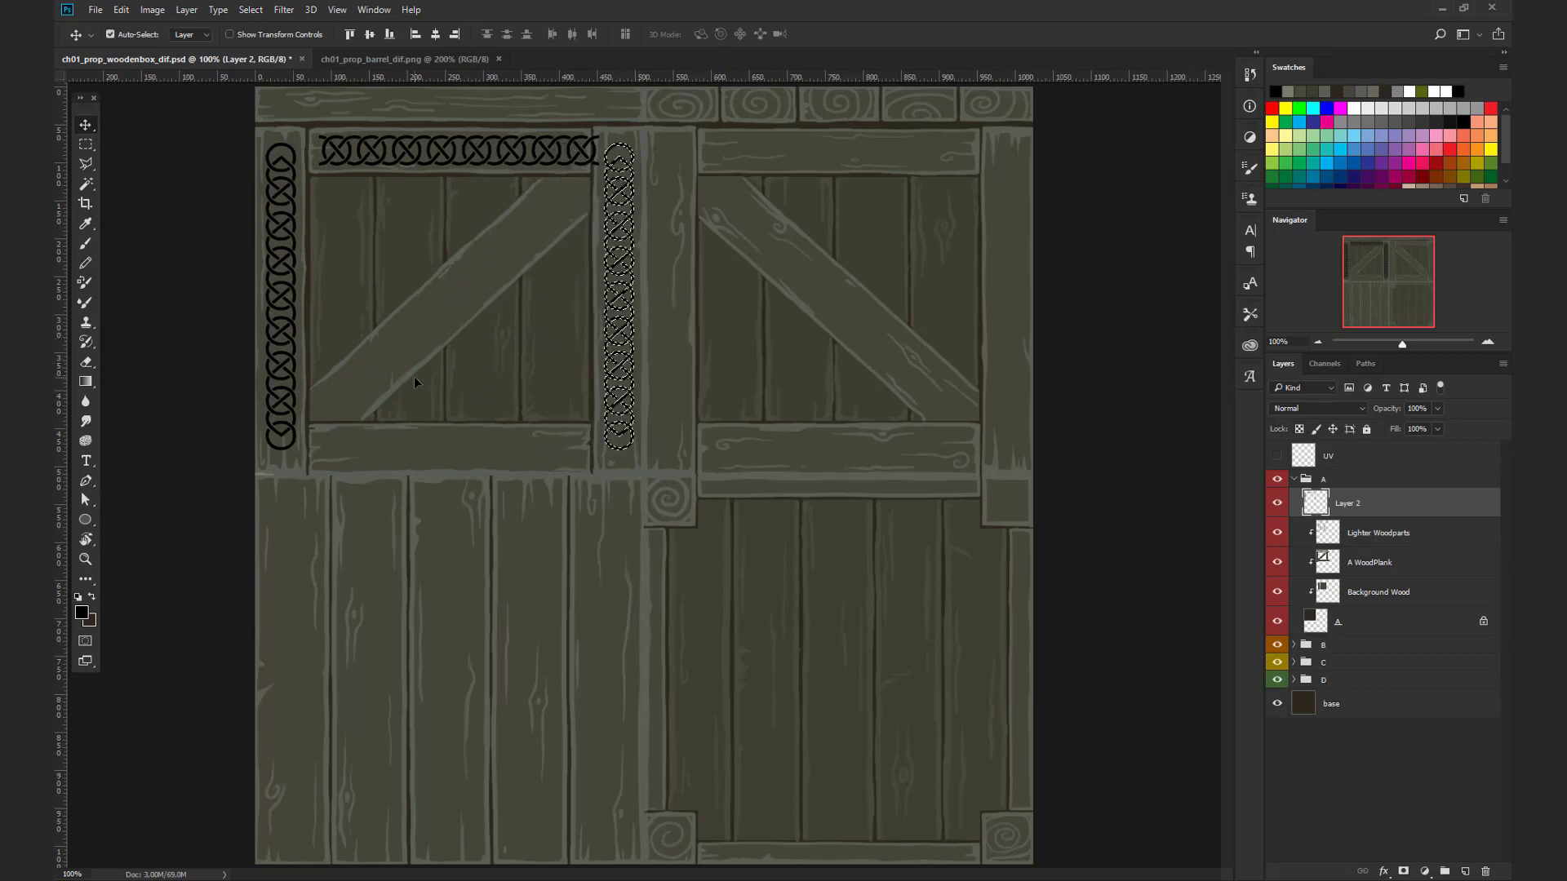
{"action": "key", "text": "ctrl+d"}
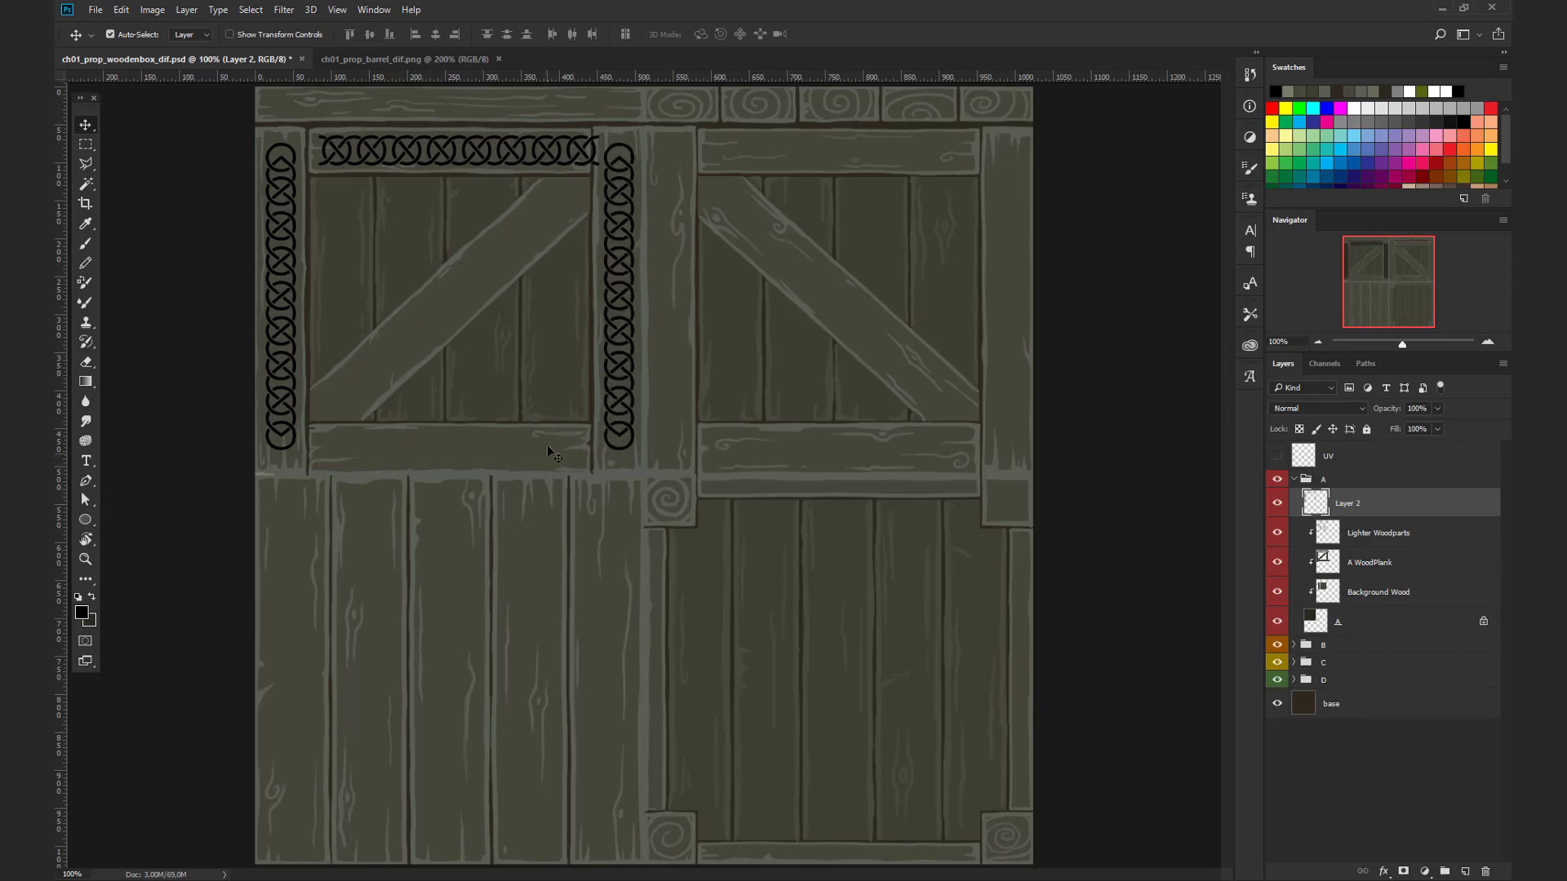
Step: Shorten the top horizontal knotwork band by its last knot and paint both its ends closed with the Brush tool
{"action": "key", "text": "ctrl+plus"}
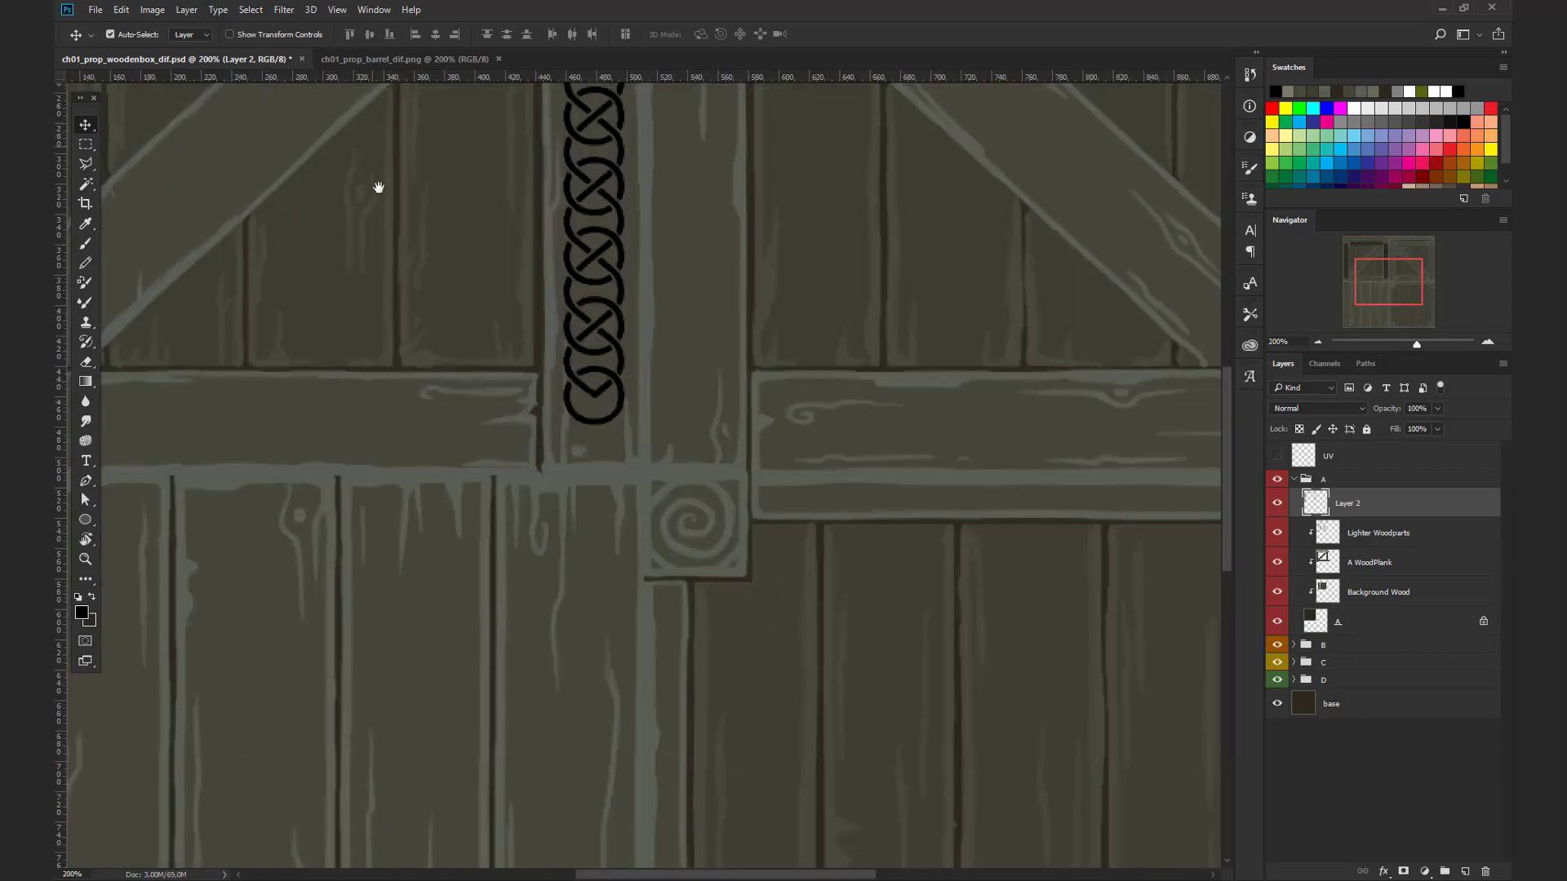
{"action": "left_click_drag", "start_coordinate": [373, 185], "coordinate": [594, 590]}
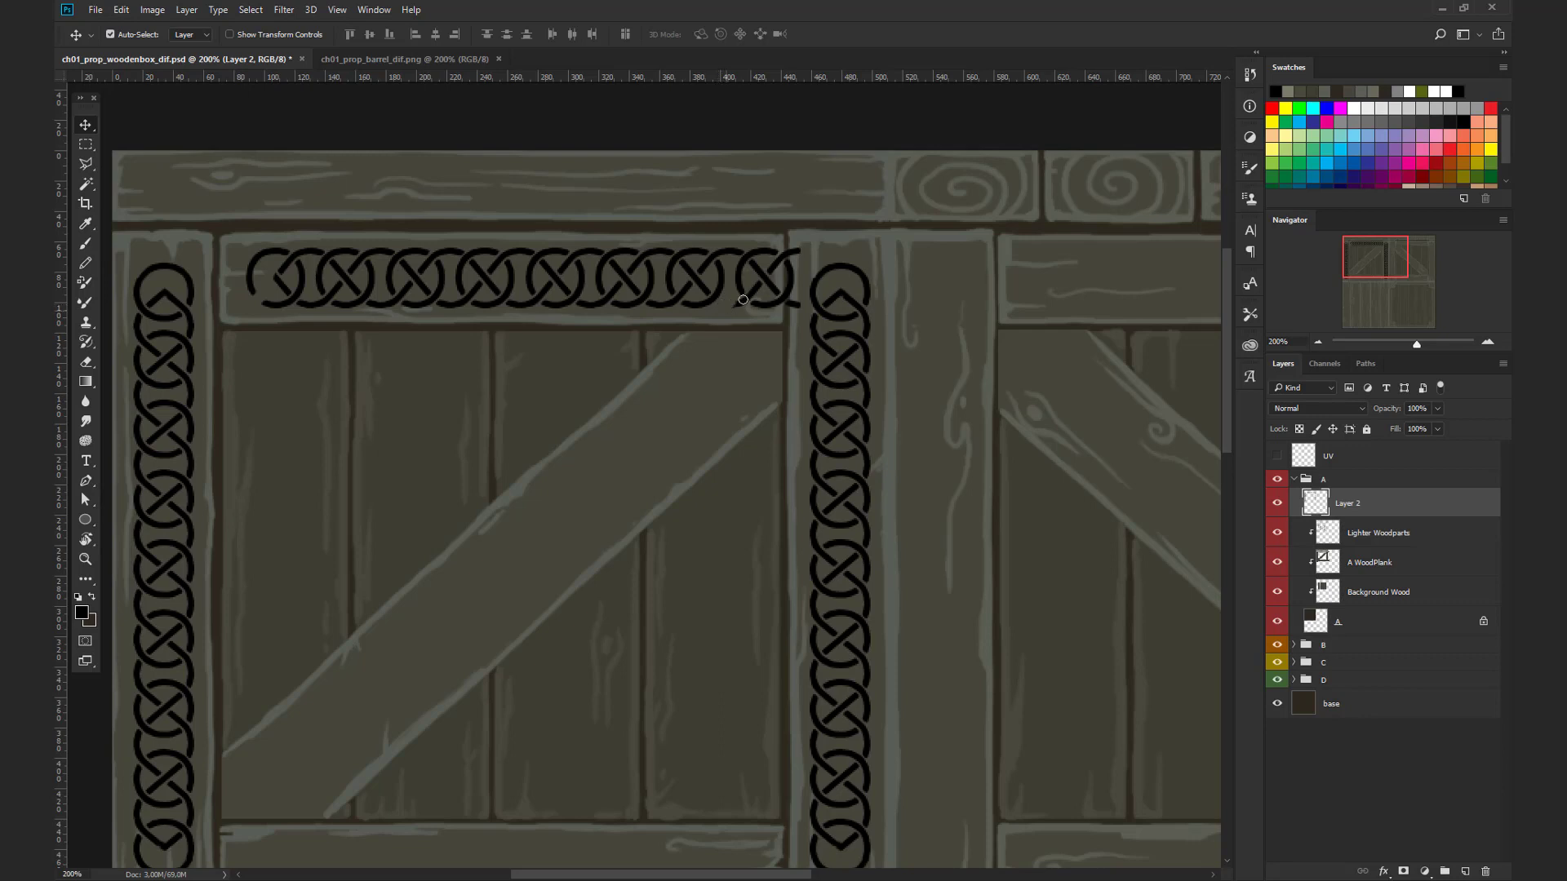
{"action": "mouse_move", "coordinate": [743, 311]}
{"action": "left_mouse_down"}
{"action": "mouse_move", "coordinate": [739, 269]}
{"action": "mouse_move", "coordinate": [775, 273]}
{"action": "mouse_move", "coordinate": [794, 240]}
{"action": "mouse_move", "coordinate": [722, 252]}
{"action": "mouse_move", "coordinate": [737, 252]}
{"action": "left_mouse_up"}
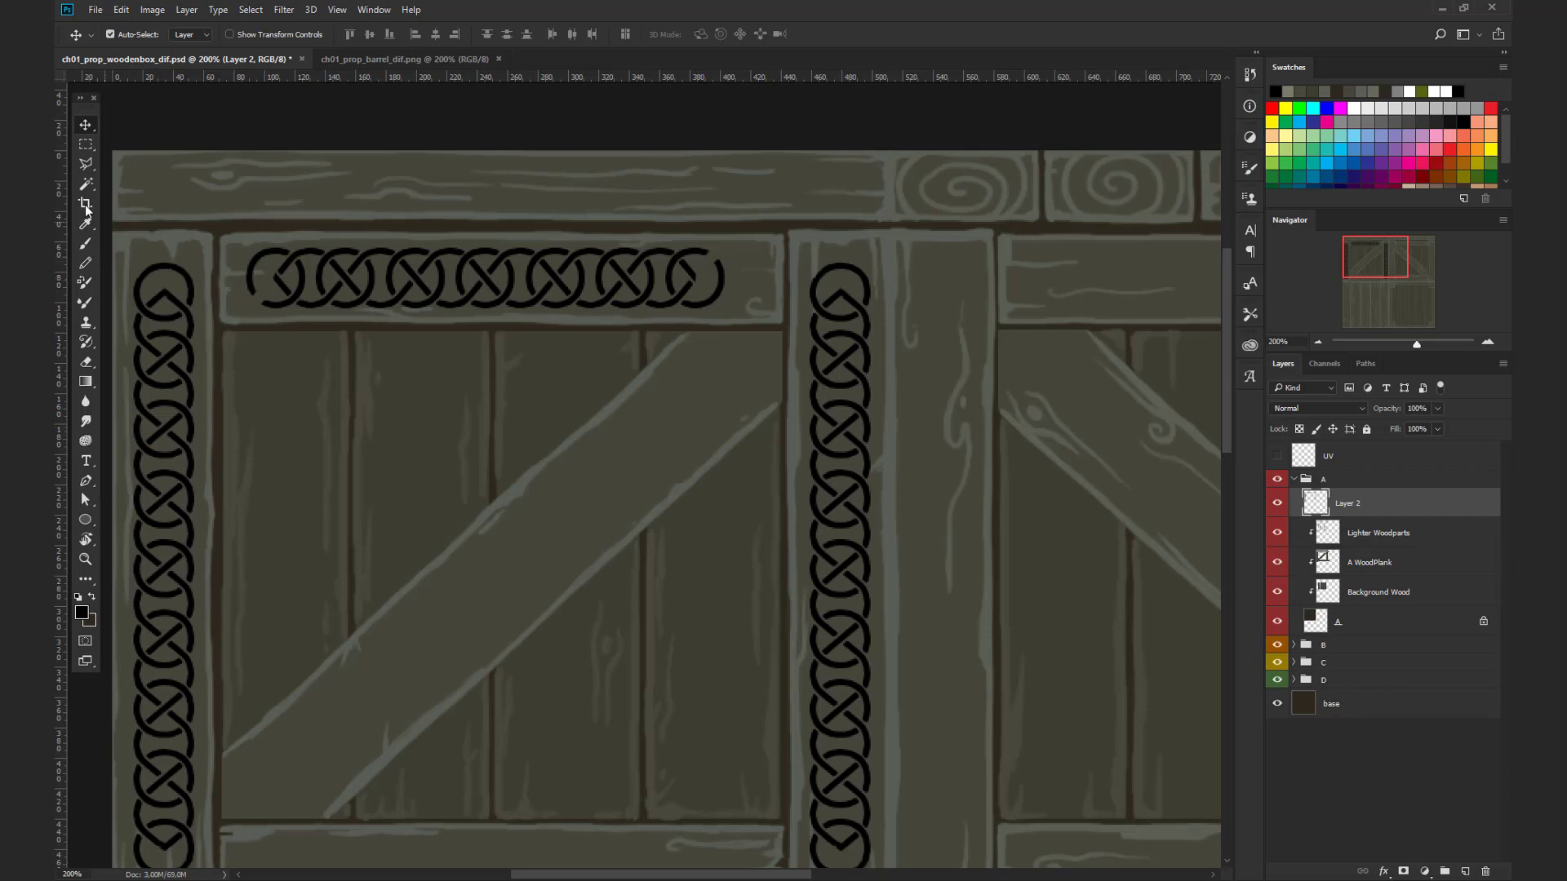
{"action": "left_click", "coordinate": [84, 243]}
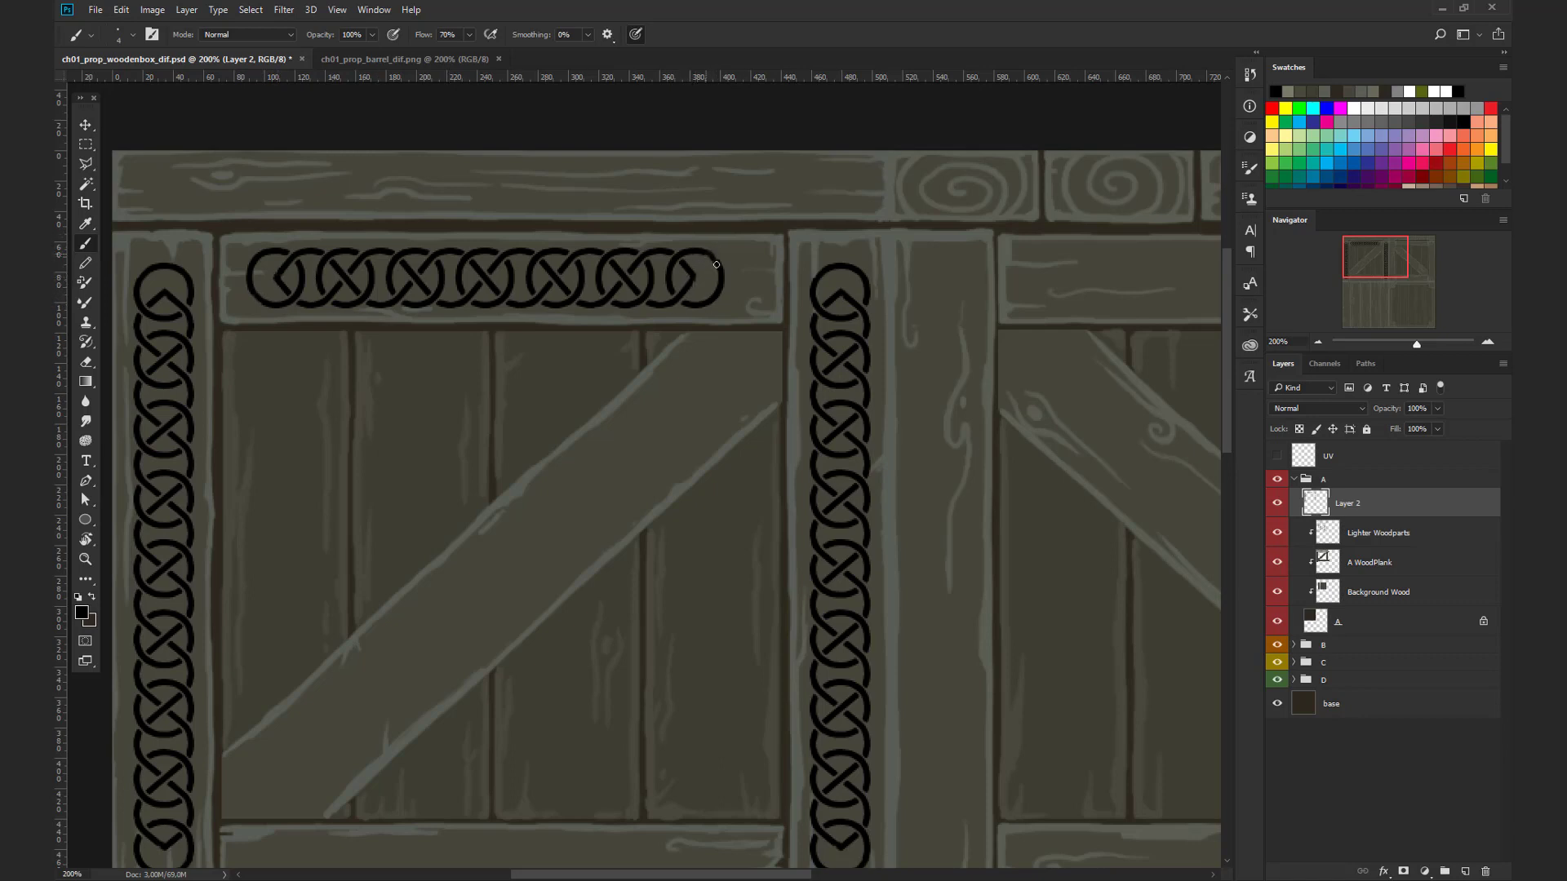
Step: Select the top horizontal knotwork band and shift it slightly right and up to center it on its plank
{"action": "left_click", "coordinate": [85, 143]}
{"action": "left_click_drag", "start_coordinate": [233, 241], "coordinate": [748, 335]}
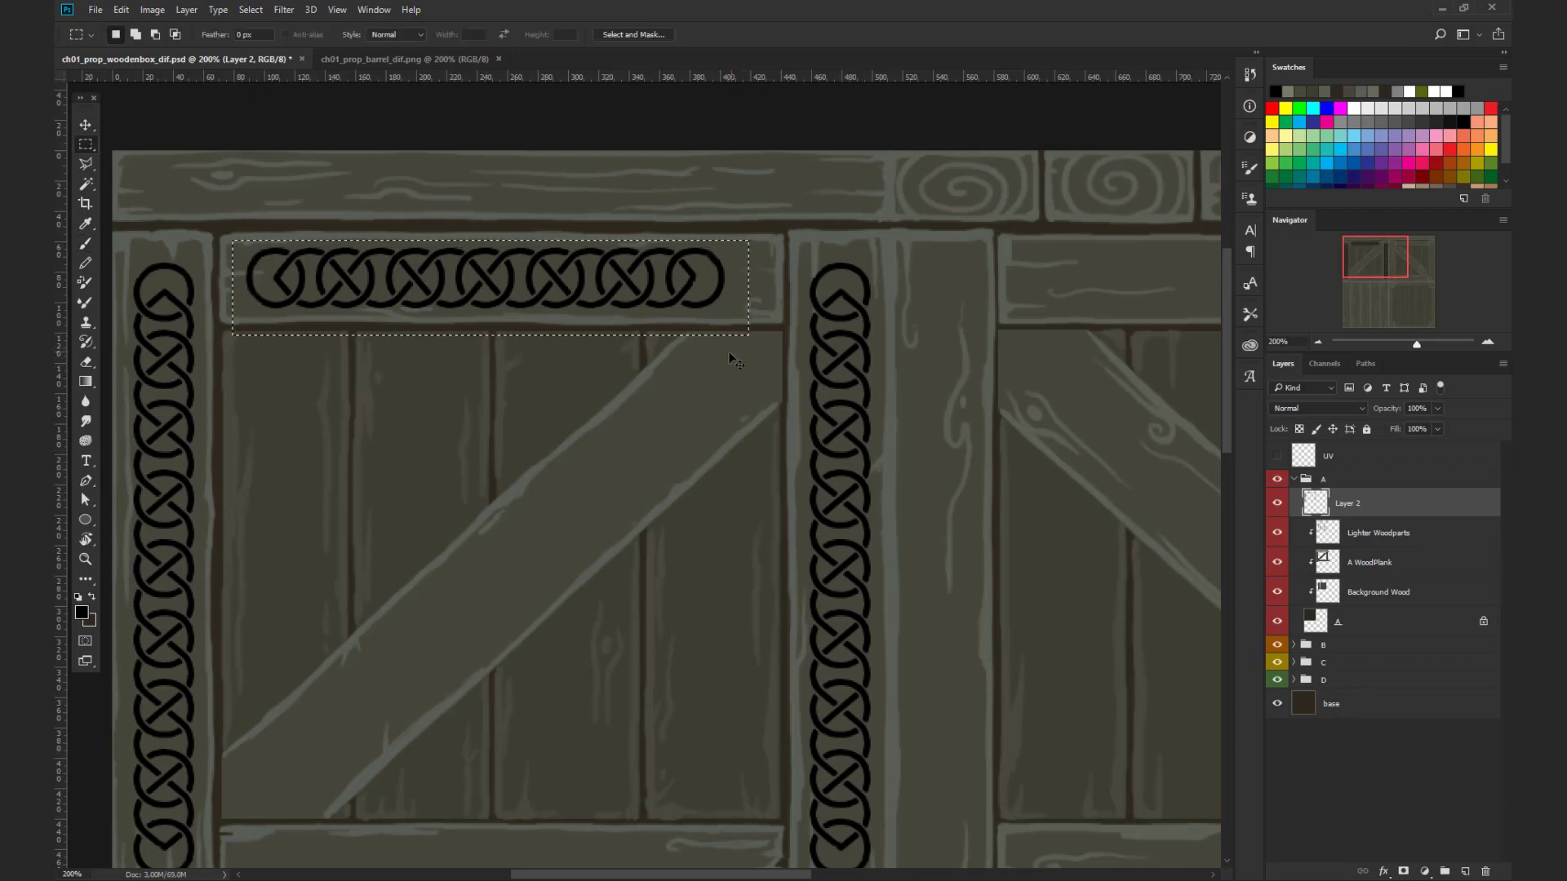
{"action": "key", "text": "ctrl+t"}
{"action": "left_click_drag", "start_coordinate": [529, 306], "coordinate": [545, 301]}
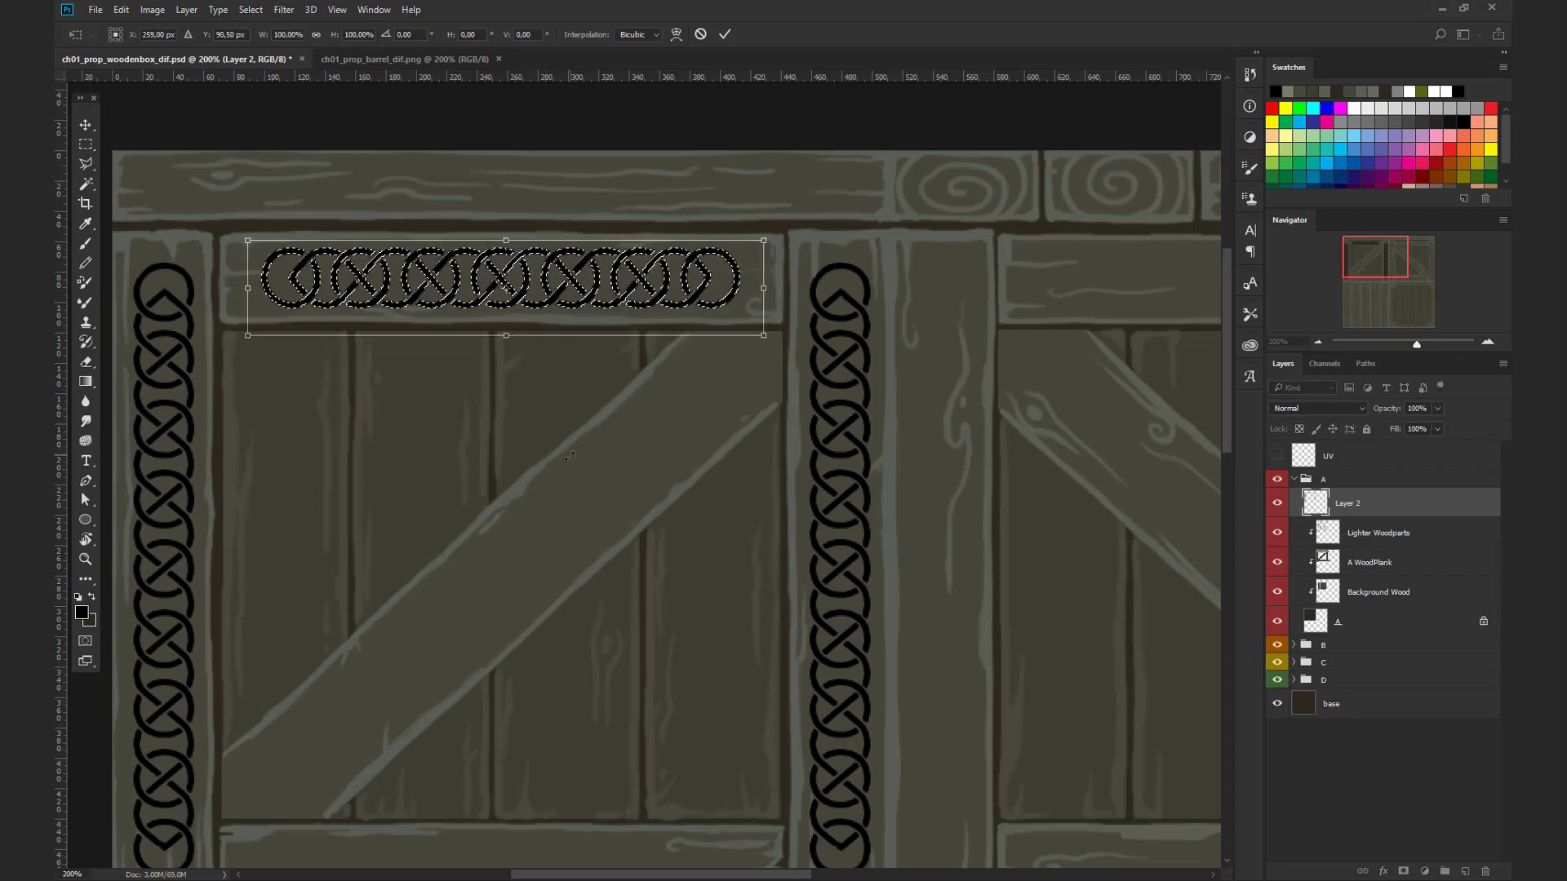
{"action": "key", "text": "Return"}
Step: Check the ch01_prop_woodenbox.jpg reference, duplicate the top knotwork band onto the door's lower horizontal plank, and clear the selection
{"action": "scroll", "coordinate": [571, 458], "scroll_direction": "down", "scroll_amount": 2, "text": "alt"}
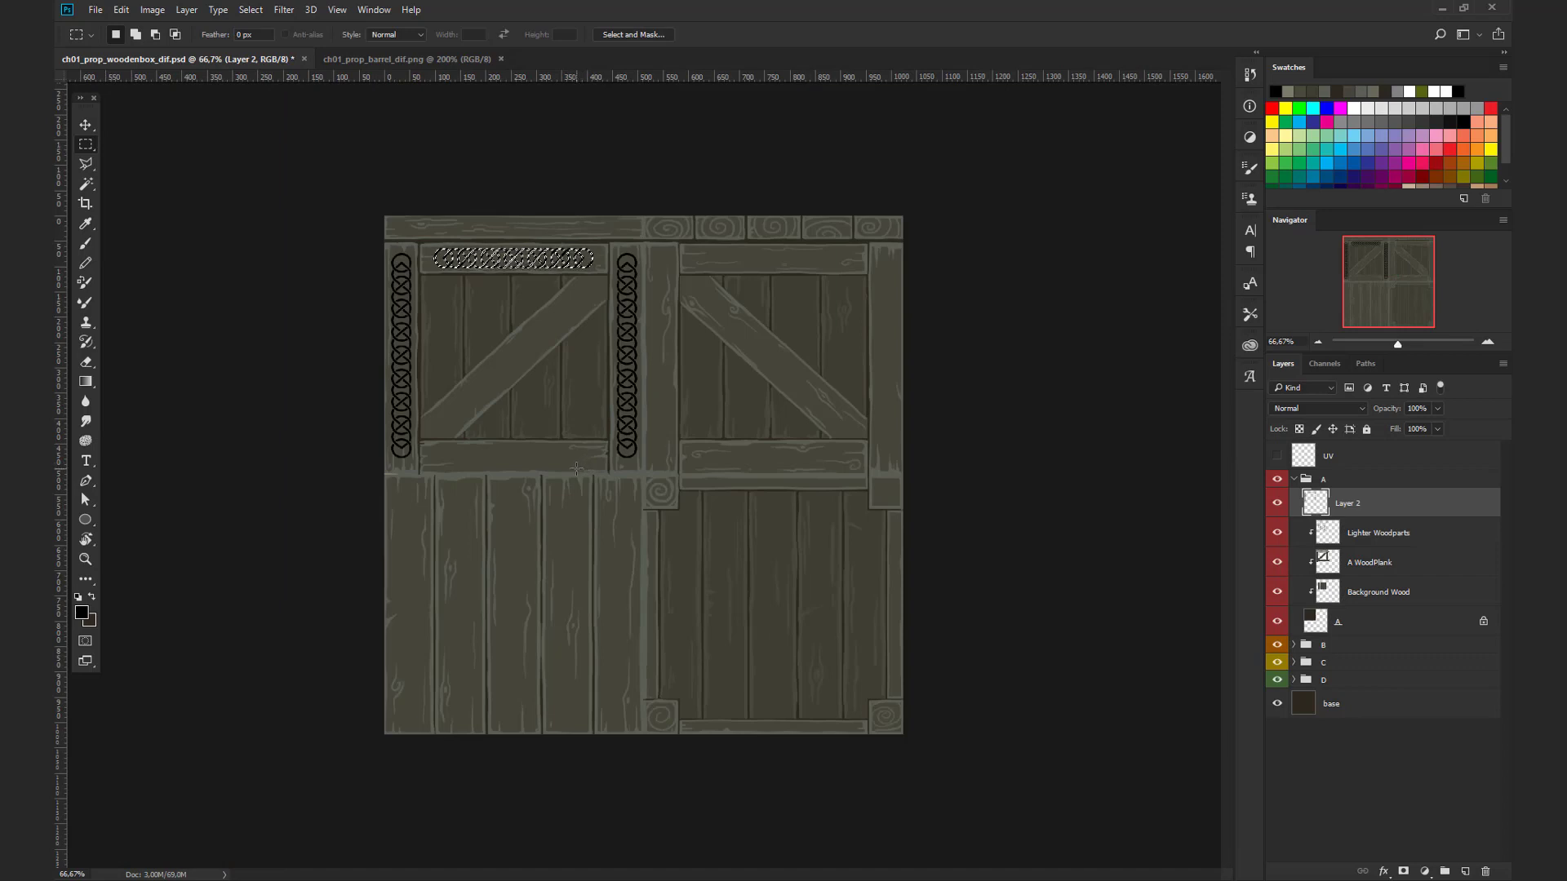
{"action": "left_click", "coordinate": [804, 879]}
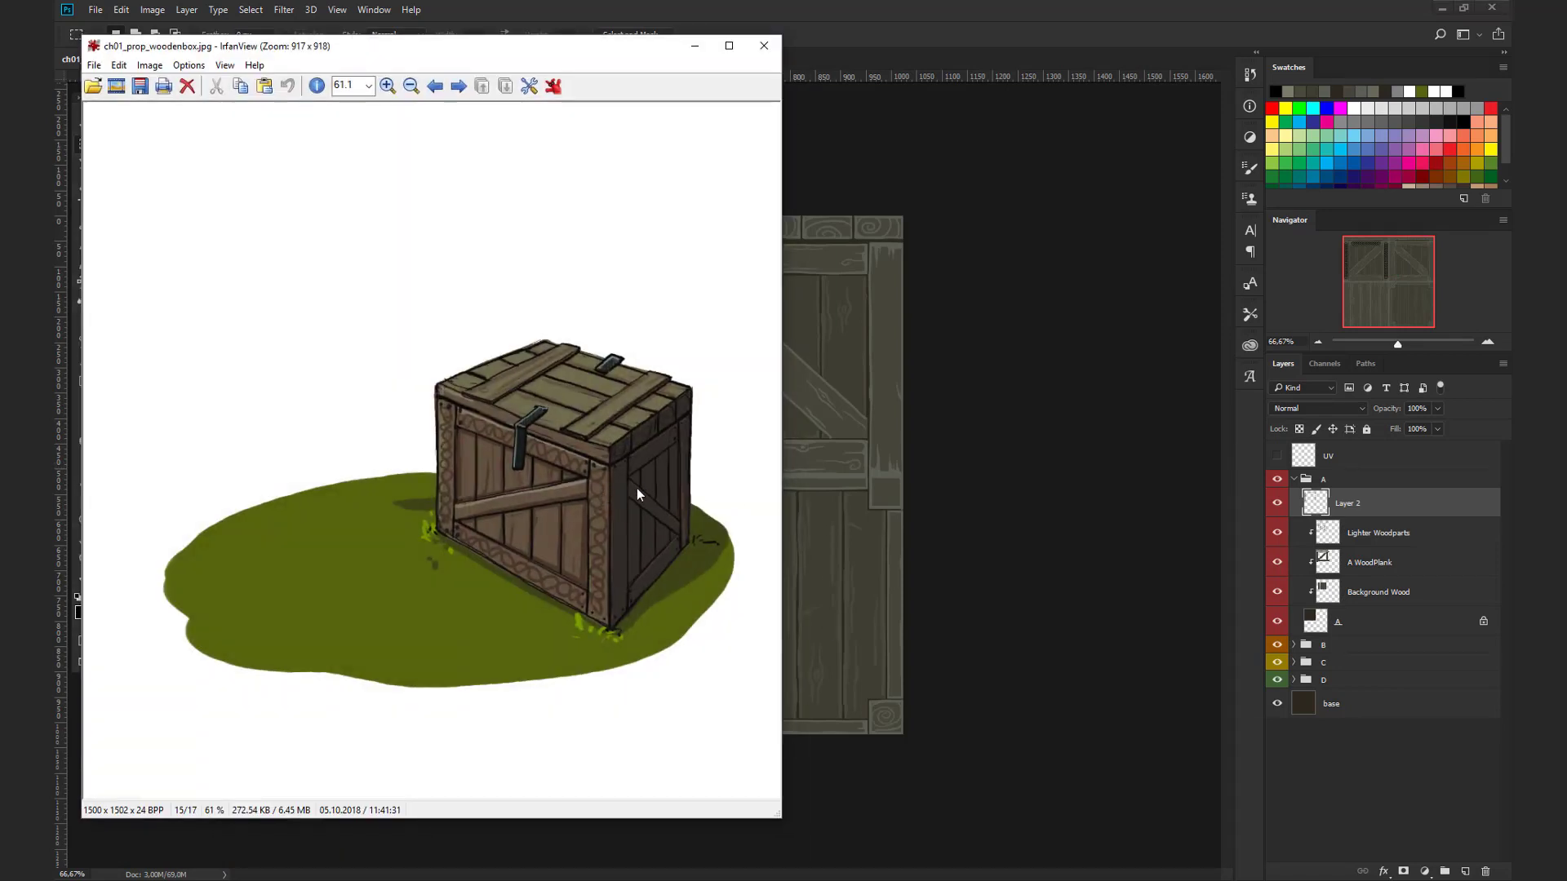
{"action": "left_click", "coordinate": [766, 47]}
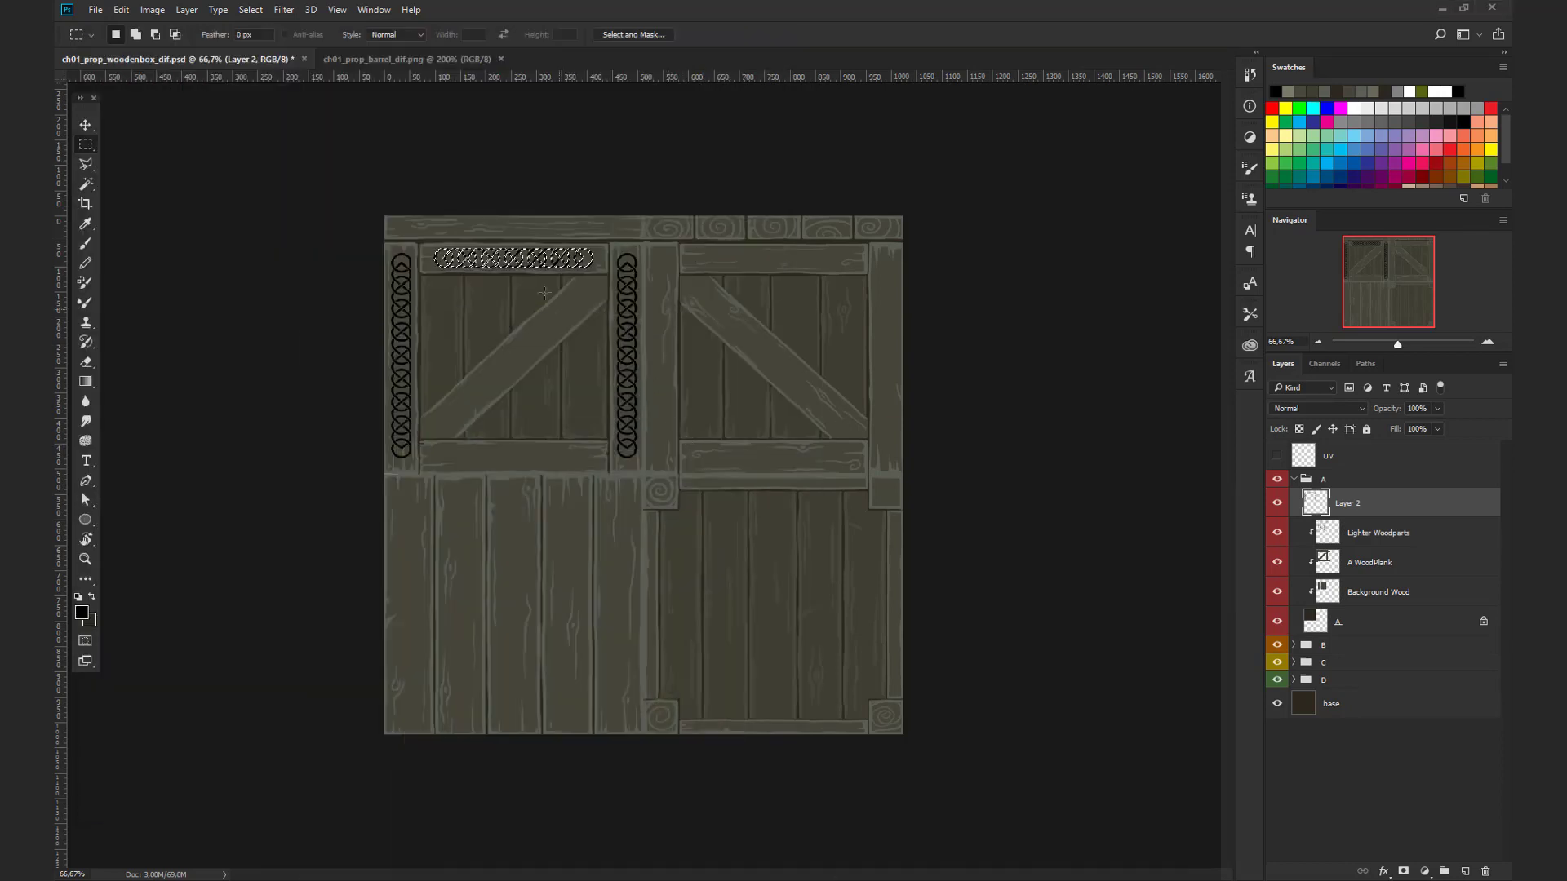
{"action": "key", "text": "v"}
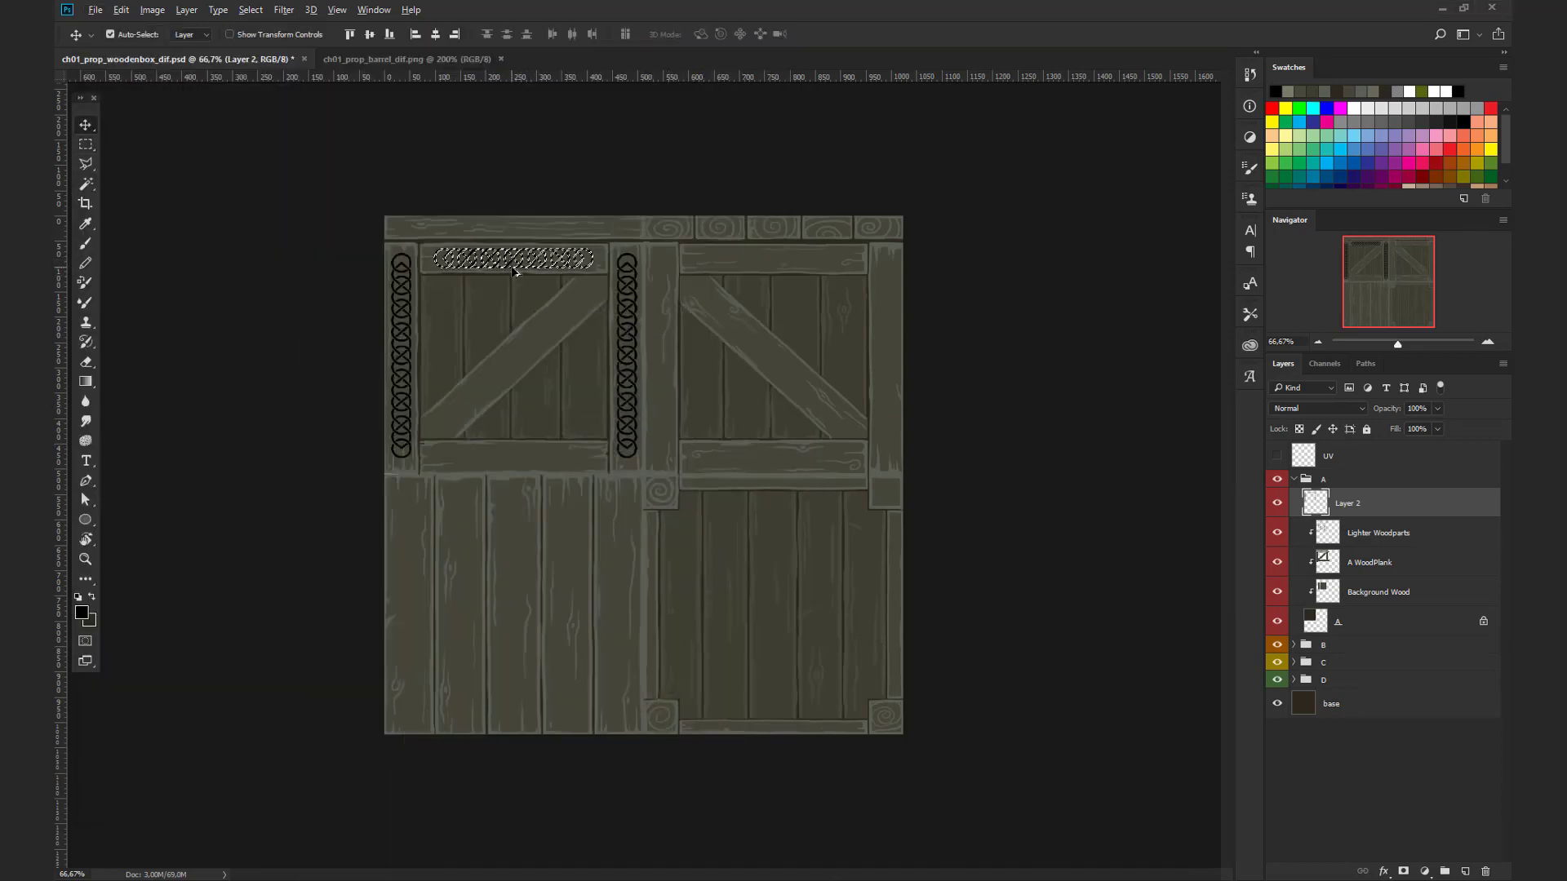
{"action": "left_click_drag", "start_coordinate": [514, 273], "coordinate": [524, 465], "text": "alt"}
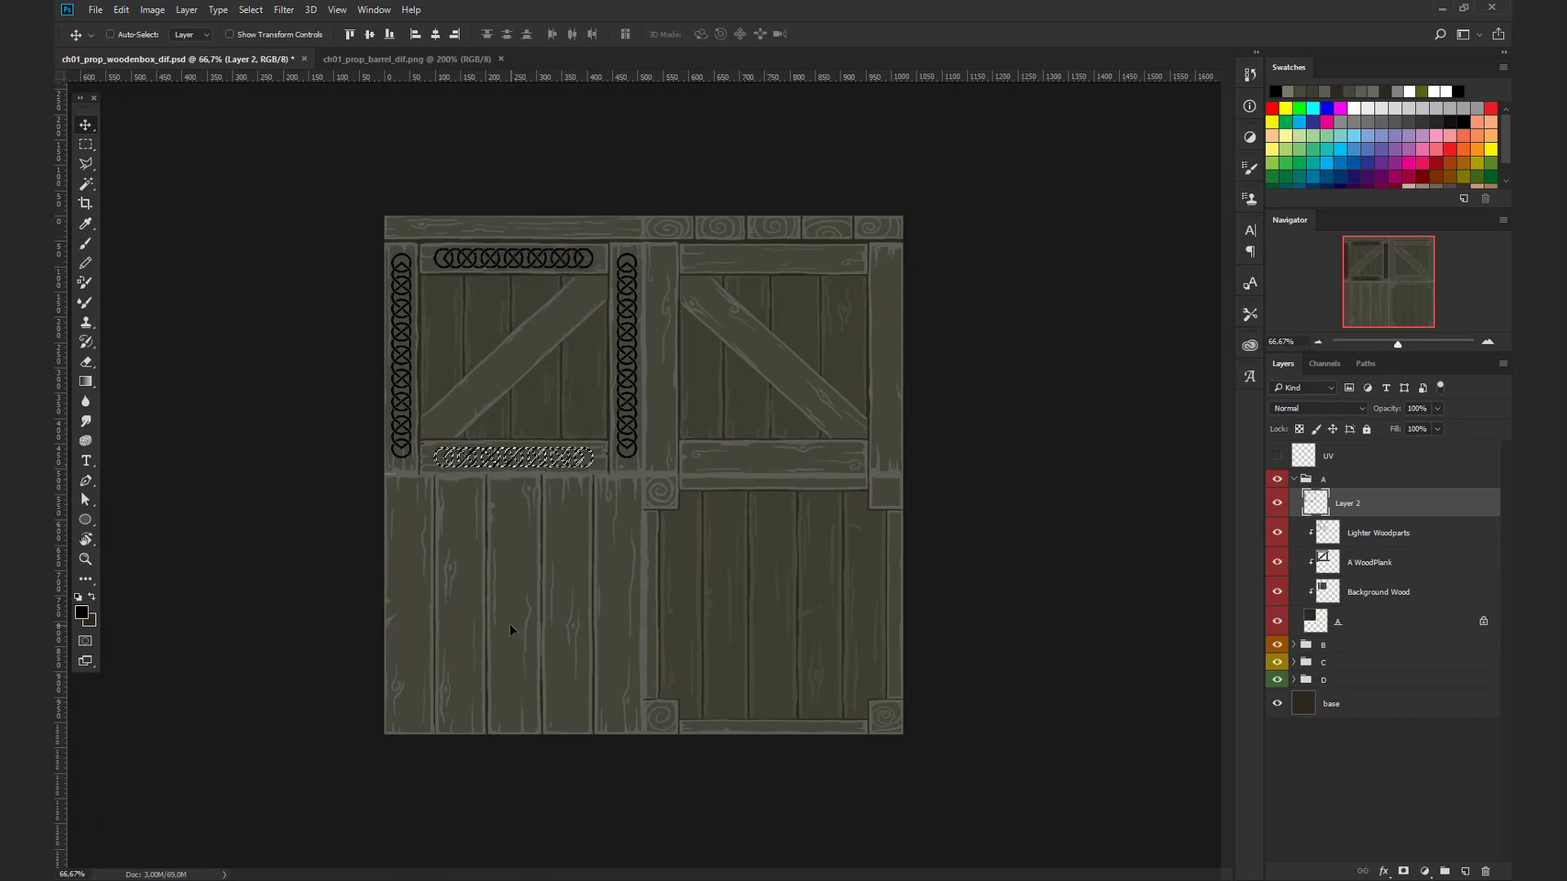
{"action": "key", "text": "ctrl+d"}
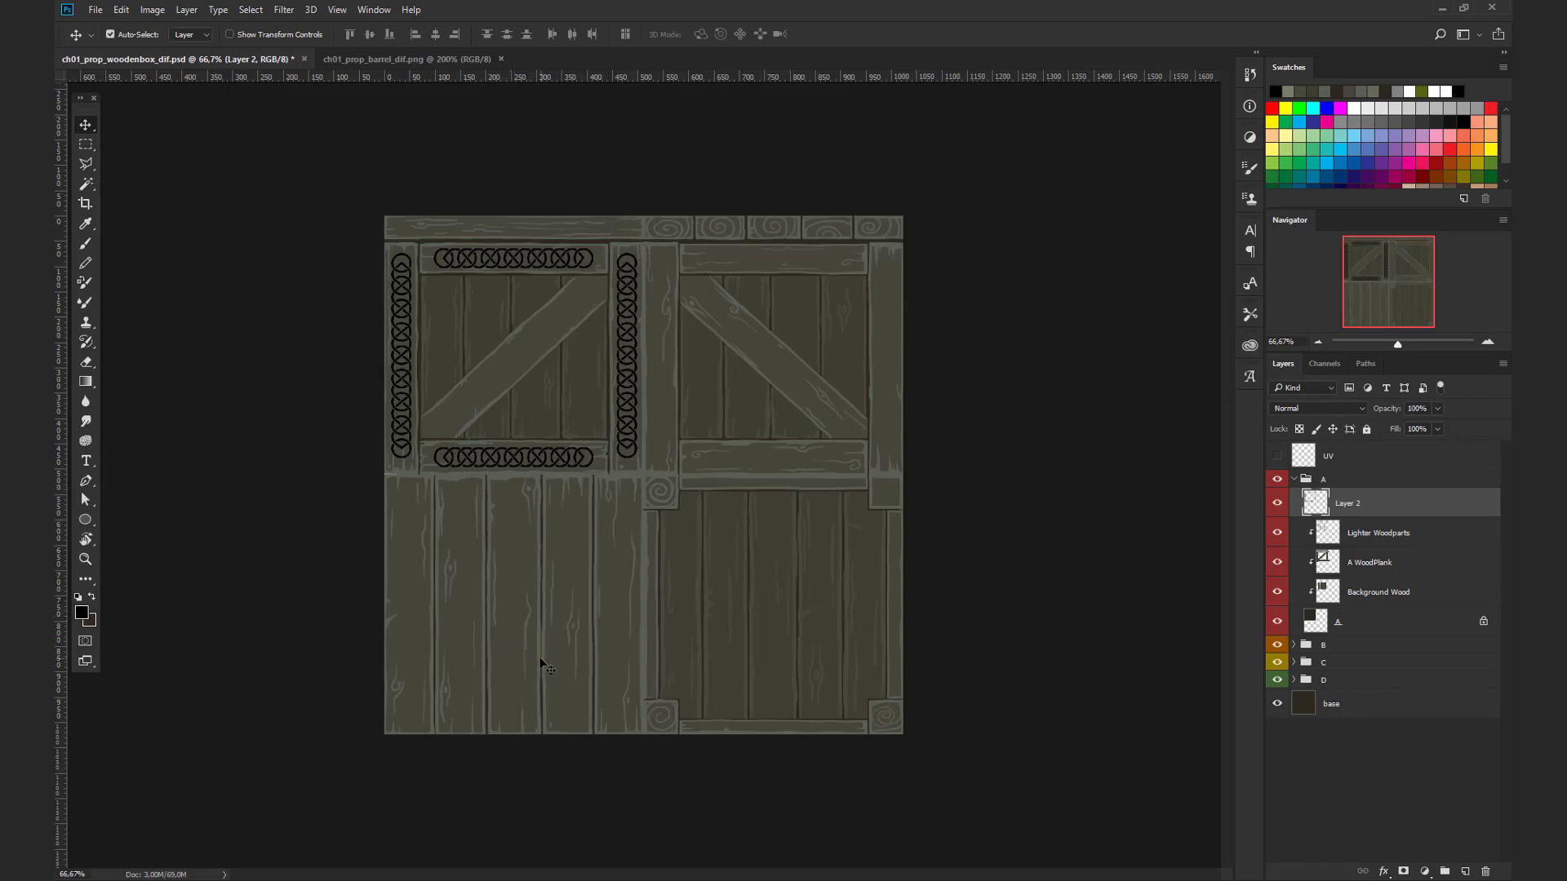
Step: Rename the knotwork layer Ornaments and lock its transparent pixels
{"action": "double_click", "coordinate": [1345, 503]}
{"action": "type", "text": "c"}
{"action": "key", "text": "Return"}
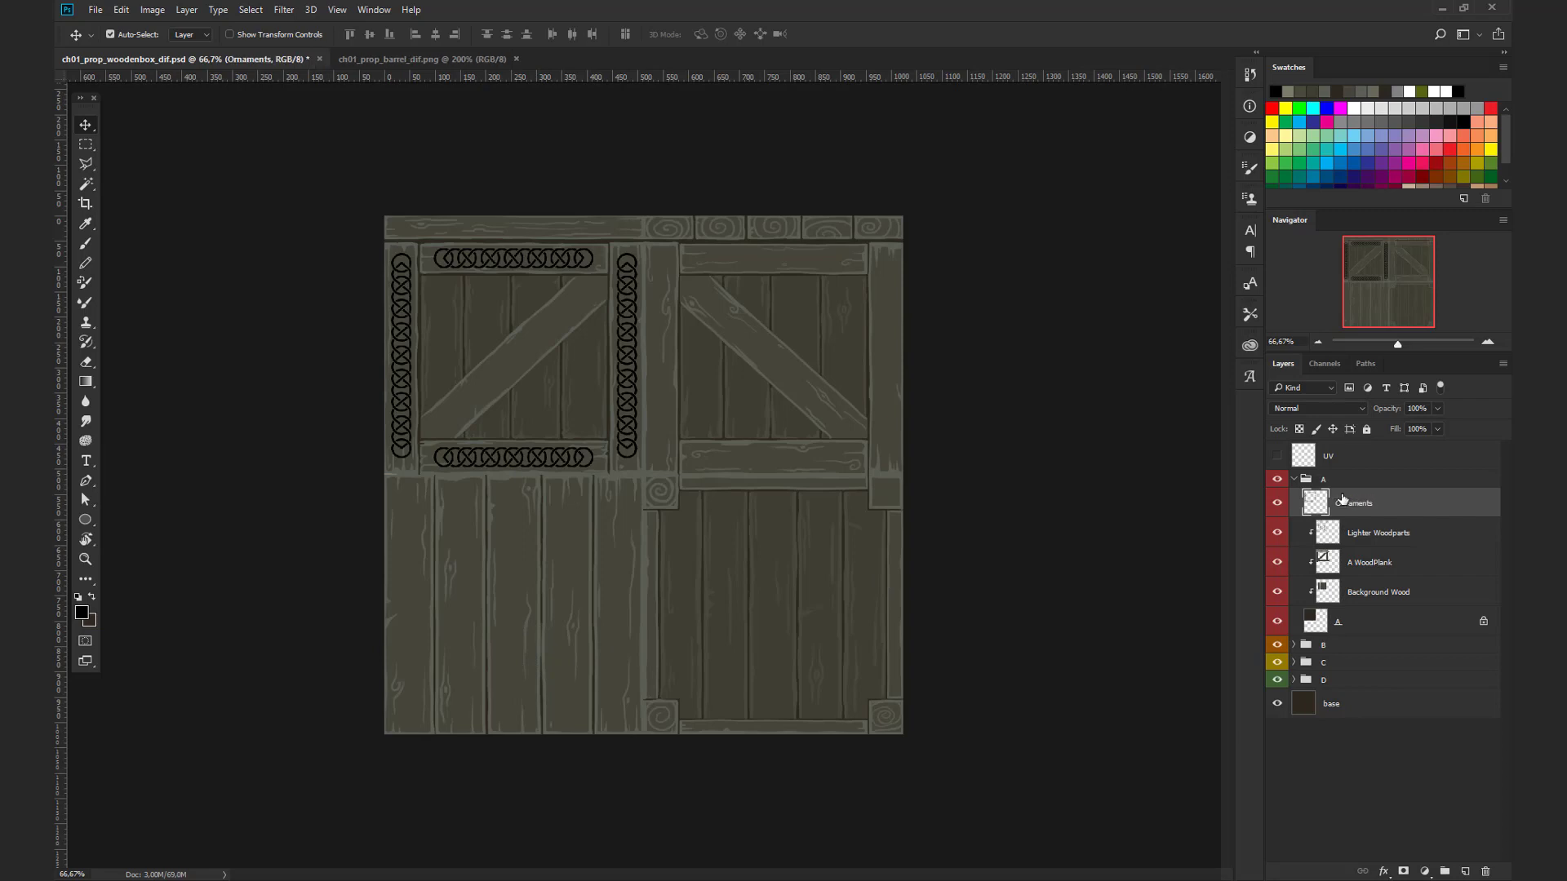
{"action": "left_click", "coordinate": [1300, 429]}
Step: Recolor all the knotwork bands from black to a dark olive tone (333227) that blends with the wood
{"action": "left_click", "coordinate": [86, 244]}
{"action": "key", "text": "ctrl+plus"}
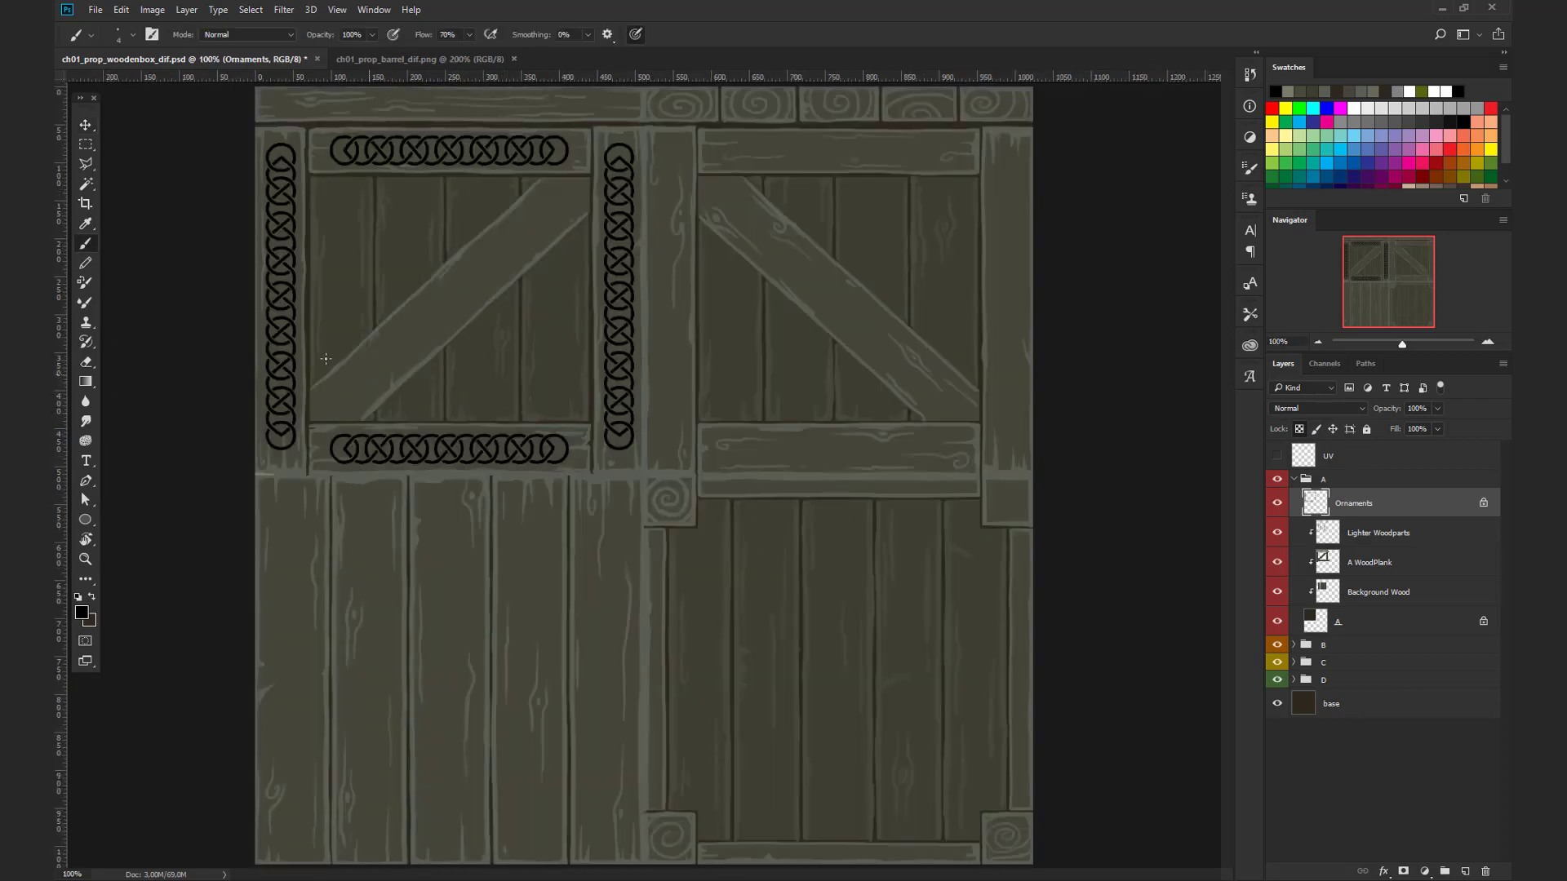
{"action": "left_click", "coordinate": [312, 316], "text": "alt"}
{"action": "left_click", "coordinate": [339, 340], "text": "alt"}
{"action": "key", "text": "ctrl+z"}
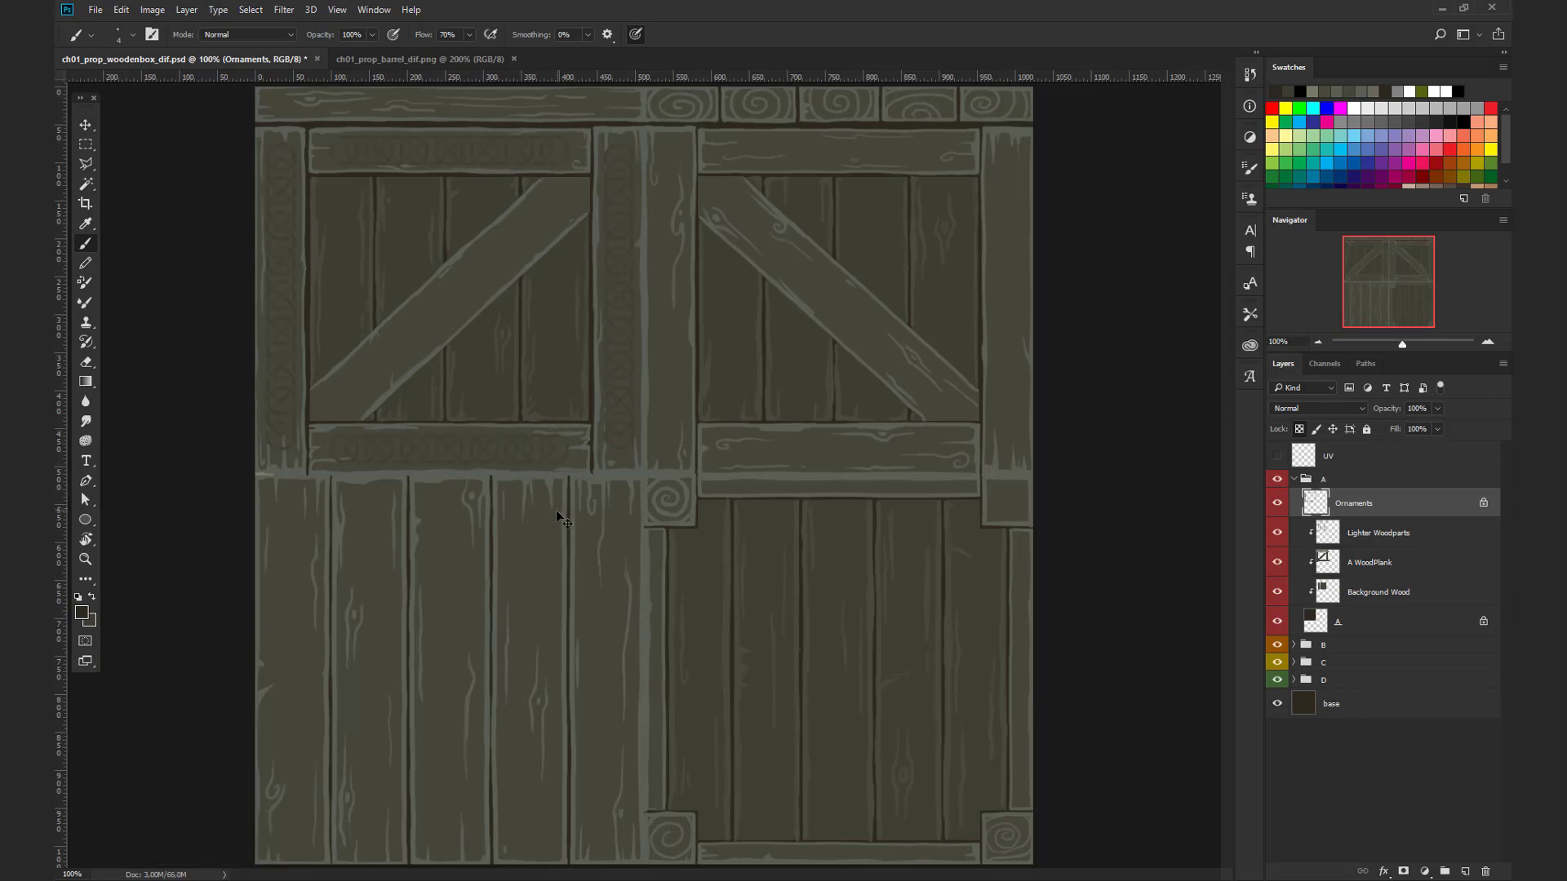
{"action": "left_click", "coordinate": [89, 621]}
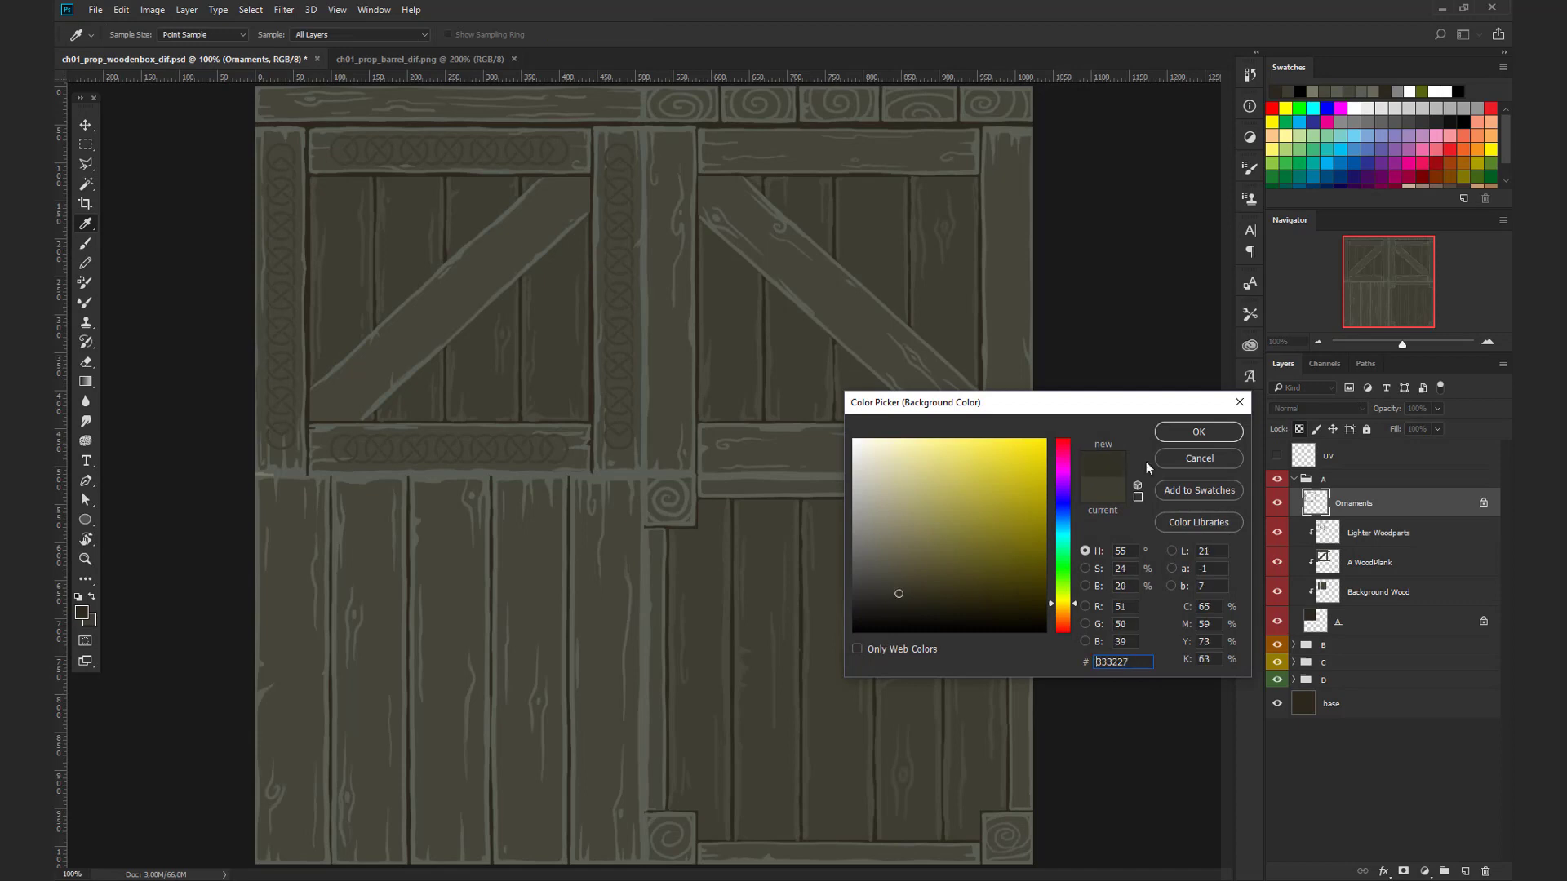
{"action": "key", "text": "Return"}
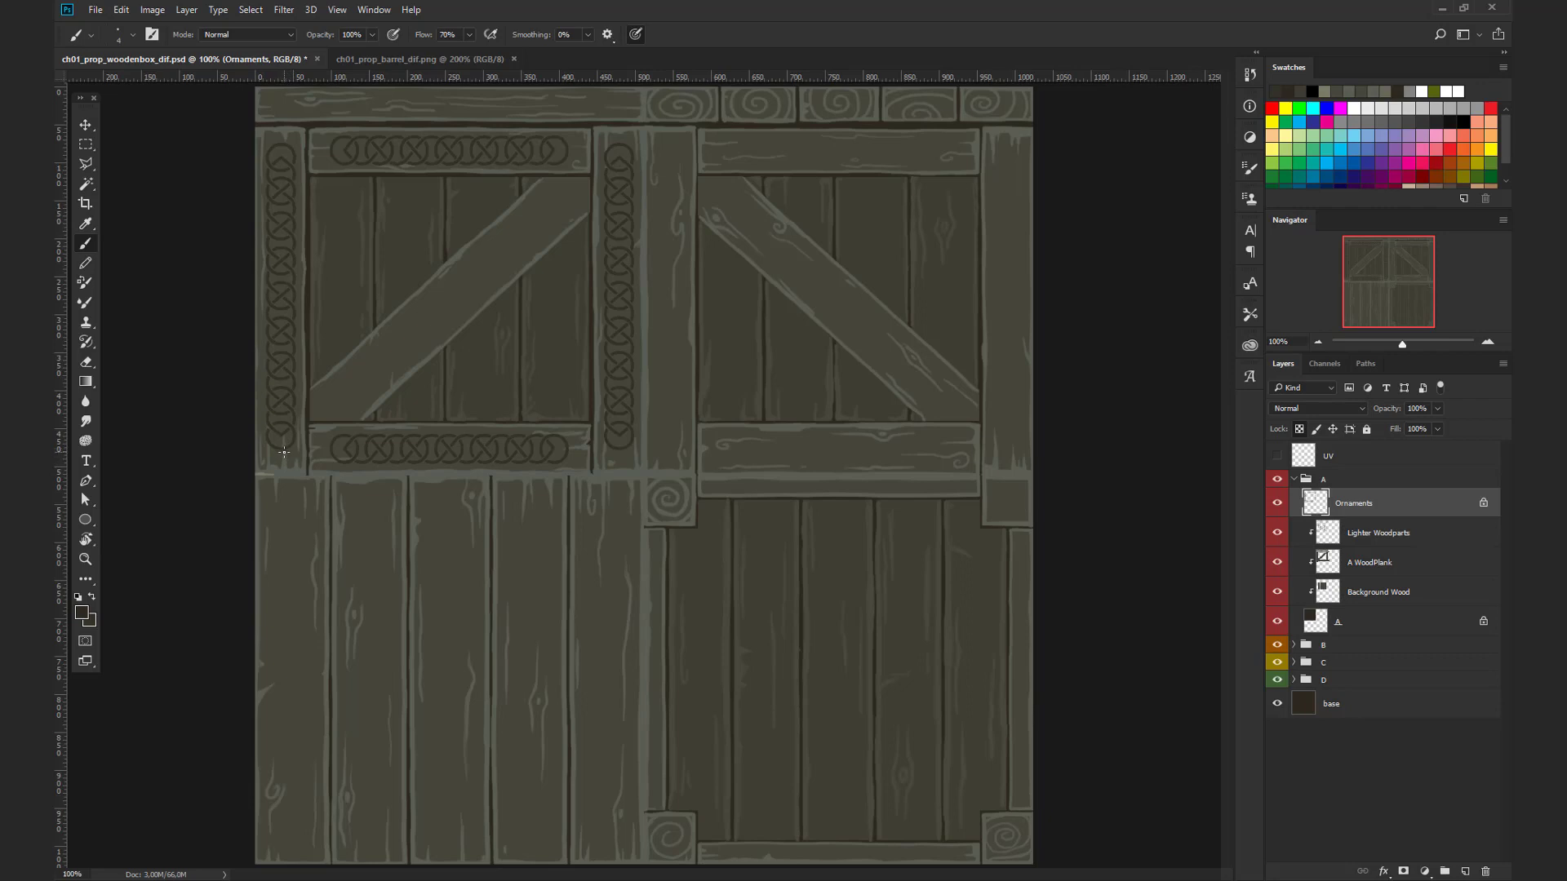
Step: On the Lighter Woodparts layer, paint highlights in a sampled light wood color around the lower part of the left vertical knotwork band
{"action": "left_click", "coordinate": [1378, 538]}
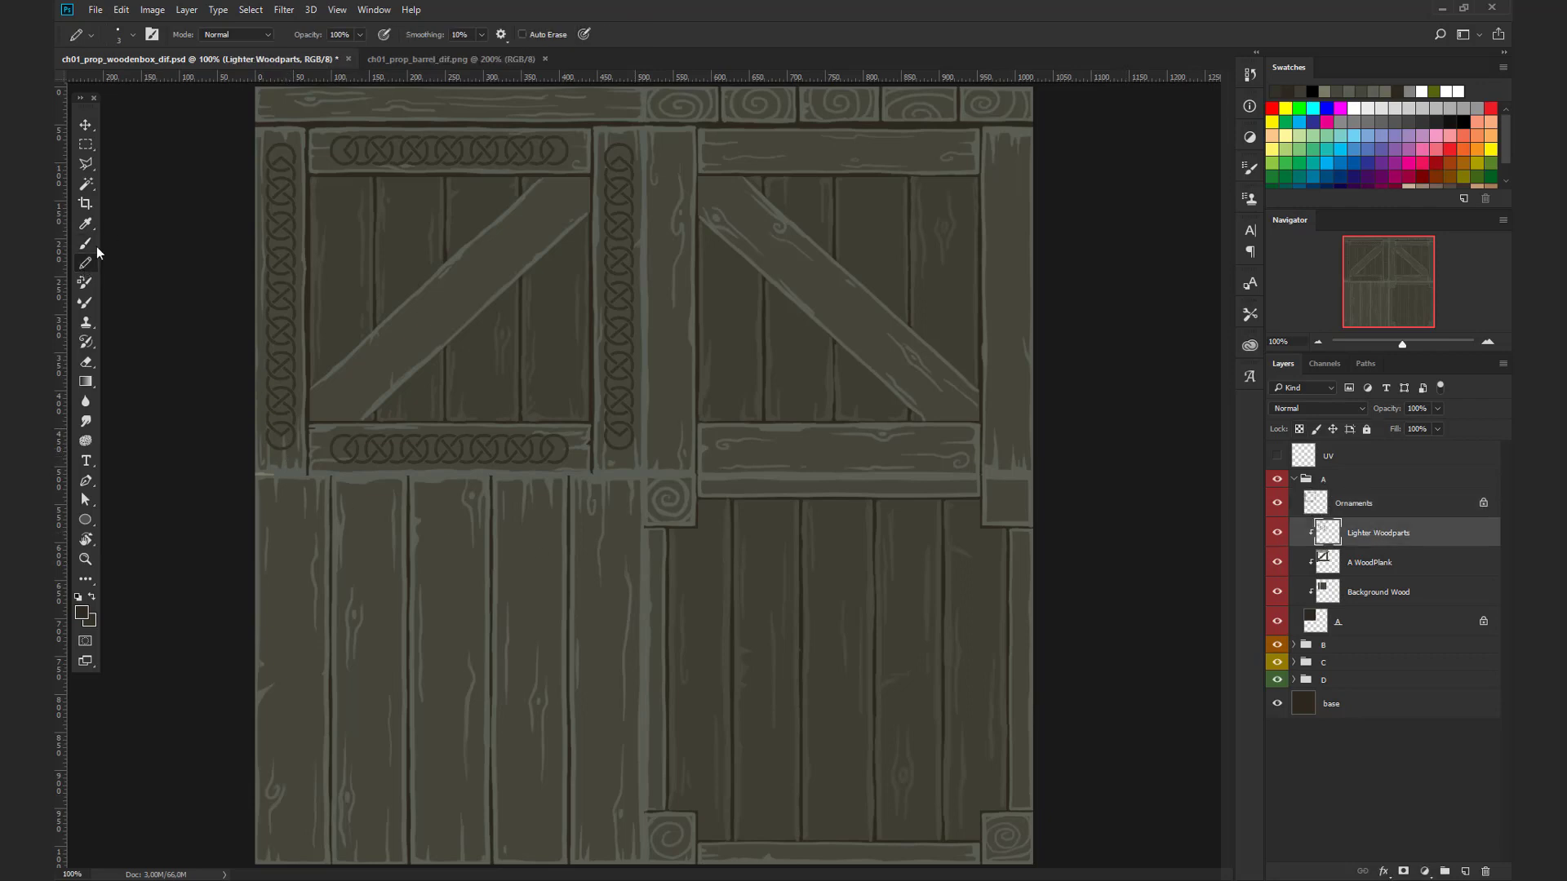
{"action": "scroll", "coordinate": [351, 441], "scroll_direction": "up", "scroll_amount": 1, "text": "alt"}
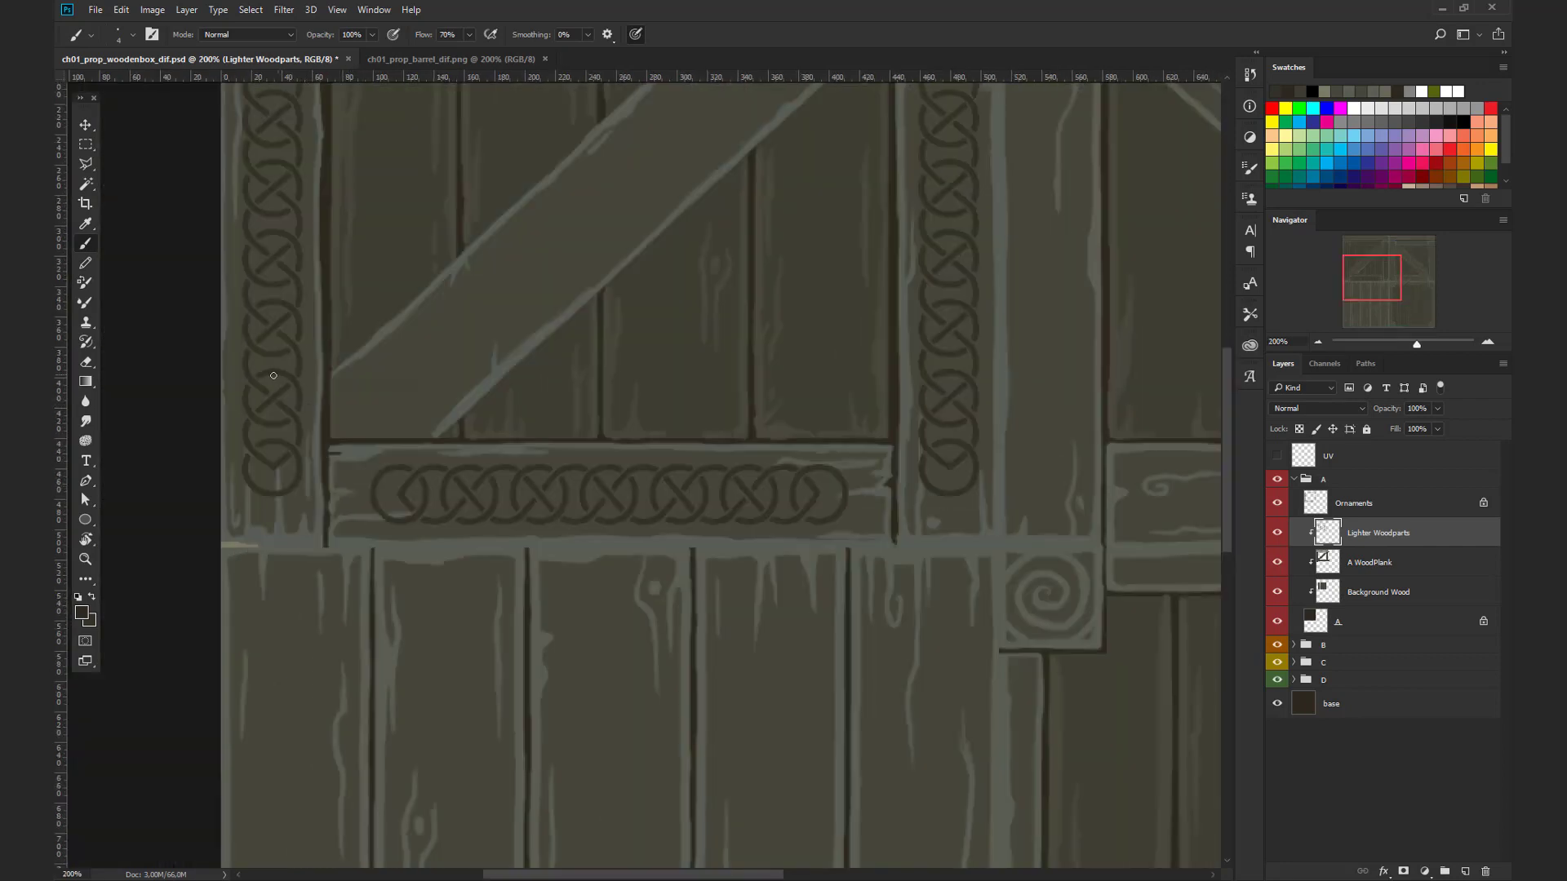
{"action": "scroll", "coordinate": [367, 454], "scroll_direction": "up", "scroll_amount": 1}
{"action": "scroll", "coordinate": [337, 426], "scroll_direction": "left", "scroll_amount": 1, "text": "shift"}
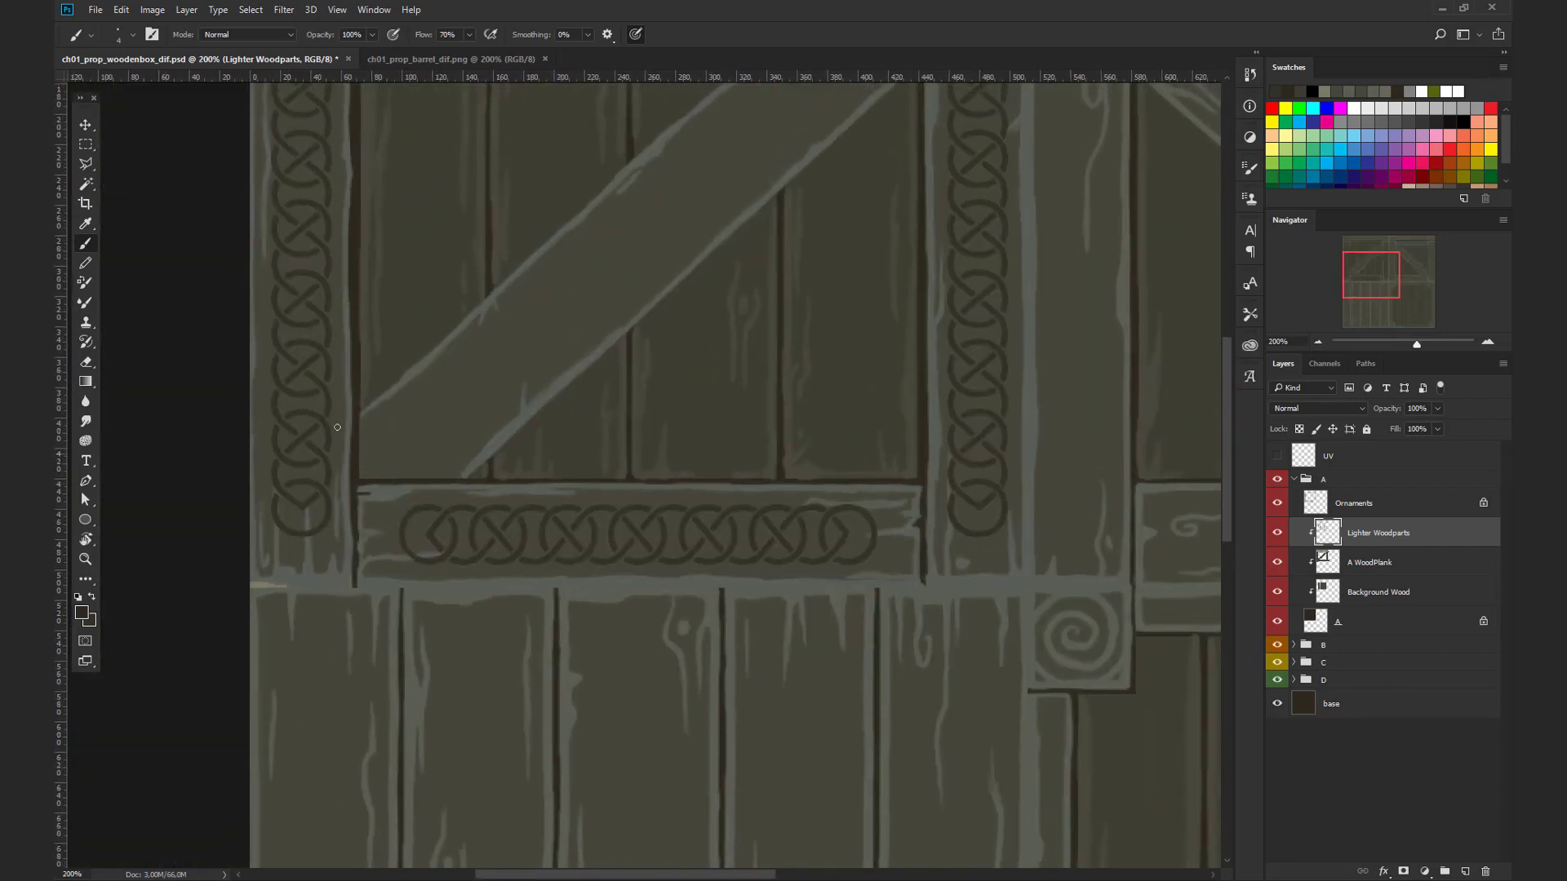
{"action": "left_click", "coordinate": [275, 531], "text": "alt"}
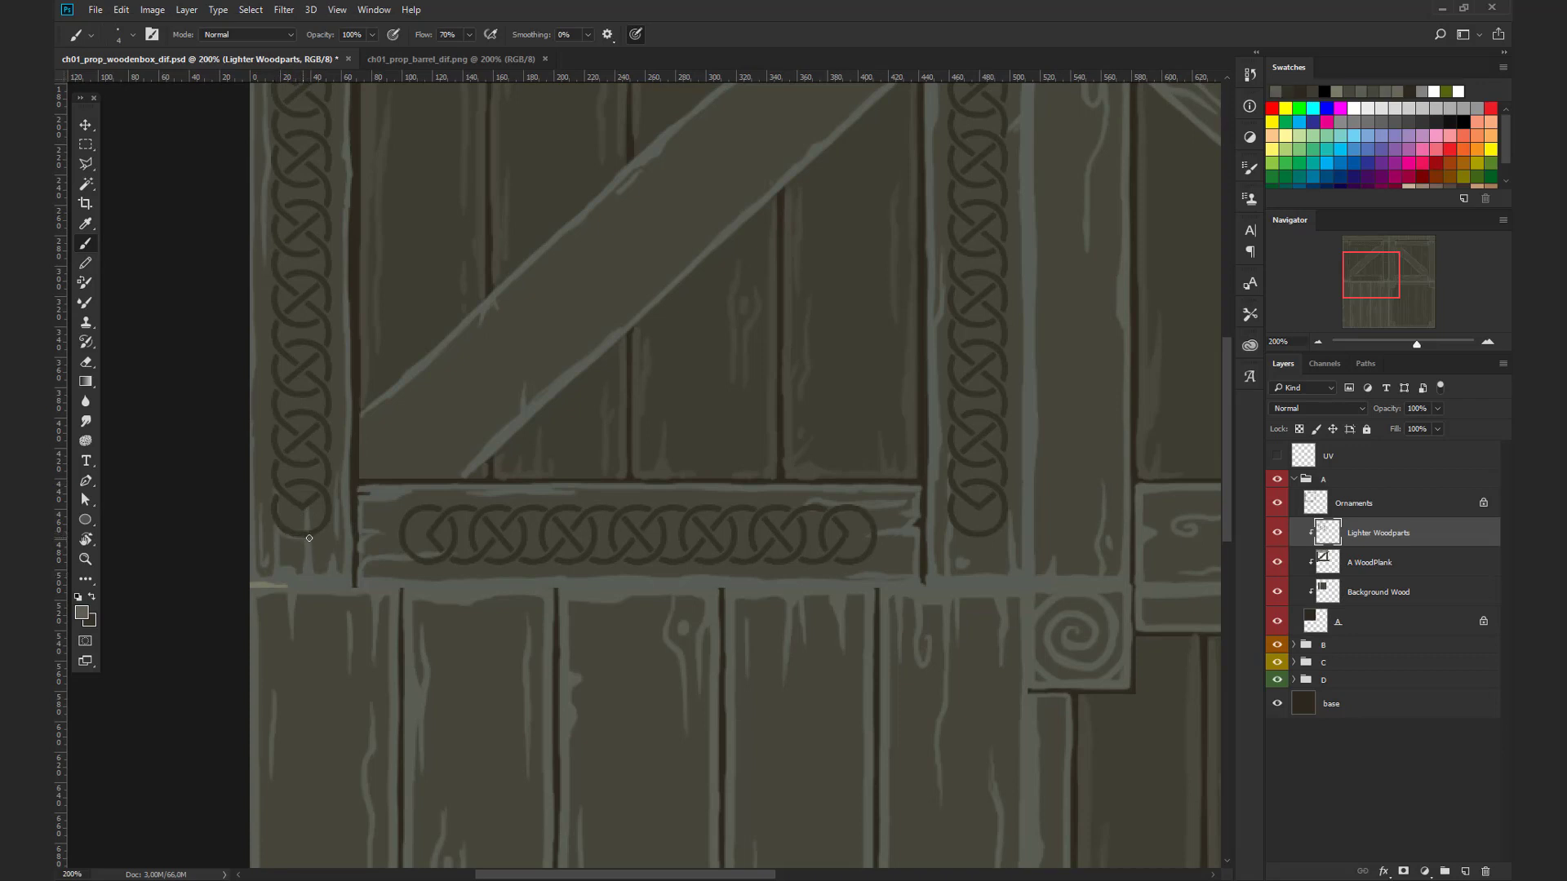
{"action": "key", "text": "bracketright"}
{"action": "mouse_move", "coordinate": [287, 539]}
{"action": "left_mouse_down"}
{"action": "mouse_move", "coordinate": [270, 500]}
{"action": "mouse_move", "coordinate": [275, 315]}
{"action": "left_mouse_up"}
{"action": "left_click_drag", "start_coordinate": [330, 478], "coordinate": [331, 247]}
Step: Continue the light edge highlights up the left vertical knotwork band to its upper end, including inside the knots
{"action": "left_click_drag", "start_coordinate": [364, 340], "coordinate": [399, 526]}
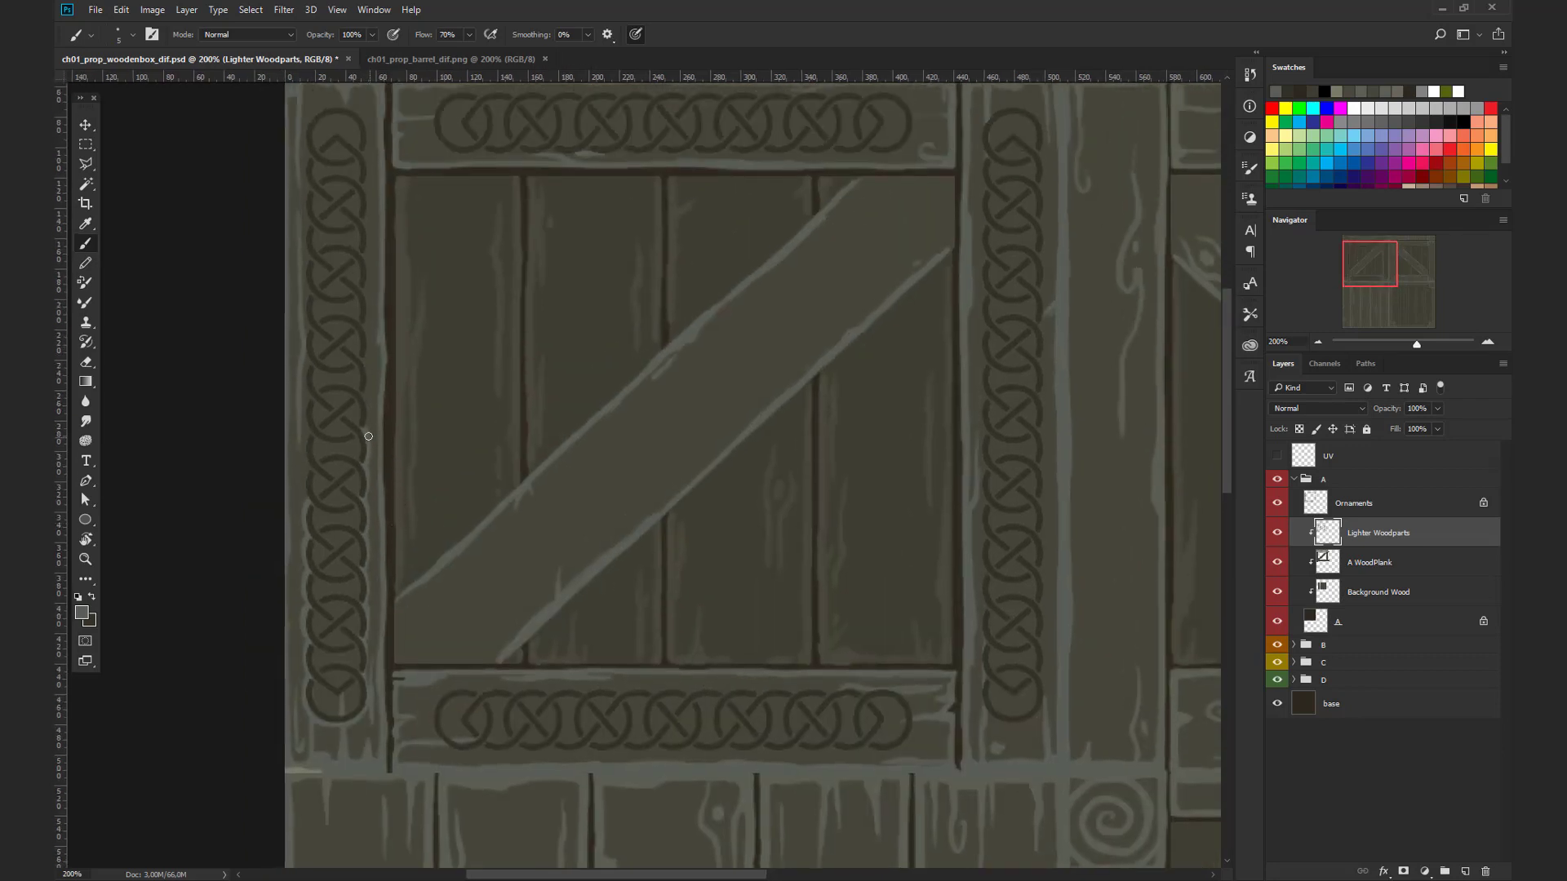
{"action": "left_click_drag", "start_coordinate": [366, 408], "coordinate": [366, 188]}
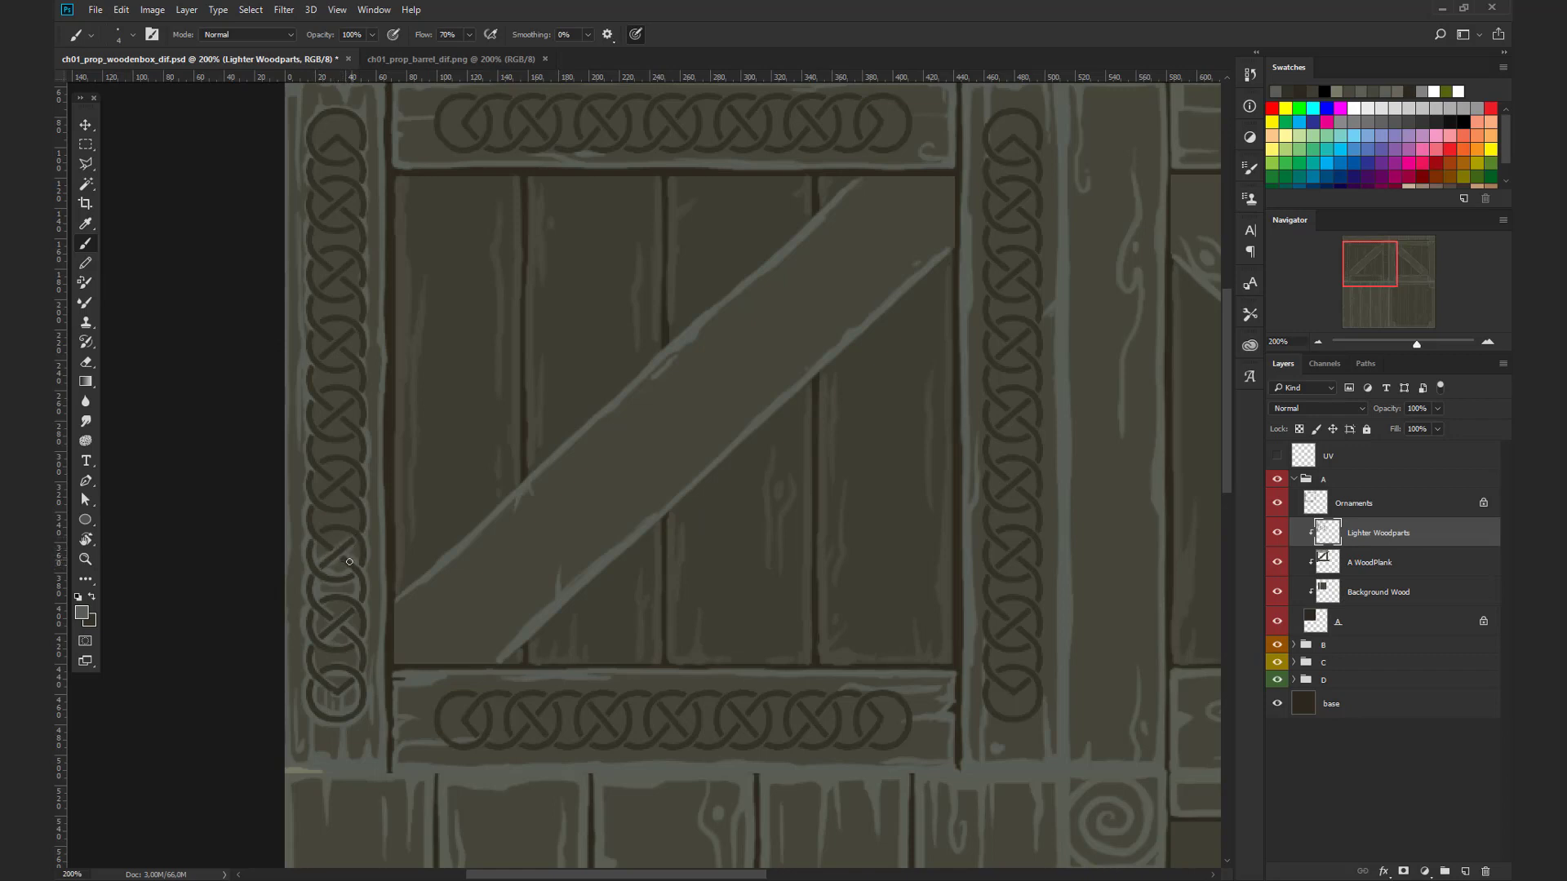
{"action": "mouse_move", "coordinate": [353, 571]}
{"action": "left_mouse_down"}
{"action": "mouse_move", "coordinate": [326, 543]}
{"action": "mouse_move", "coordinate": [334, 527]}
{"action": "mouse_move", "coordinate": [360, 540]}
{"action": "mouse_move", "coordinate": [352, 510]}
{"action": "mouse_move", "coordinate": [317, 483]}
{"action": "mouse_move", "coordinate": [354, 495]}
{"action": "mouse_move", "coordinate": [352, 465]}
{"action": "mouse_move", "coordinate": [321, 439]}
{"action": "mouse_move", "coordinate": [355, 440]}
{"action": "mouse_move", "coordinate": [360, 462]}
{"action": "left_mouse_up"}
{"action": "mouse_move", "coordinate": [367, 434]}
{"action": "left_mouse_down"}
{"action": "mouse_move", "coordinate": [381, 501]}
{"action": "mouse_move", "coordinate": [350, 480]}
{"action": "mouse_move", "coordinate": [368, 453]}
{"action": "mouse_move", "coordinate": [359, 418]}
{"action": "mouse_move", "coordinate": [361, 433]}
{"action": "mouse_move", "coordinate": [373, 423]}
{"action": "mouse_move", "coordinate": [337, 427]}
{"action": "left_mouse_up"}
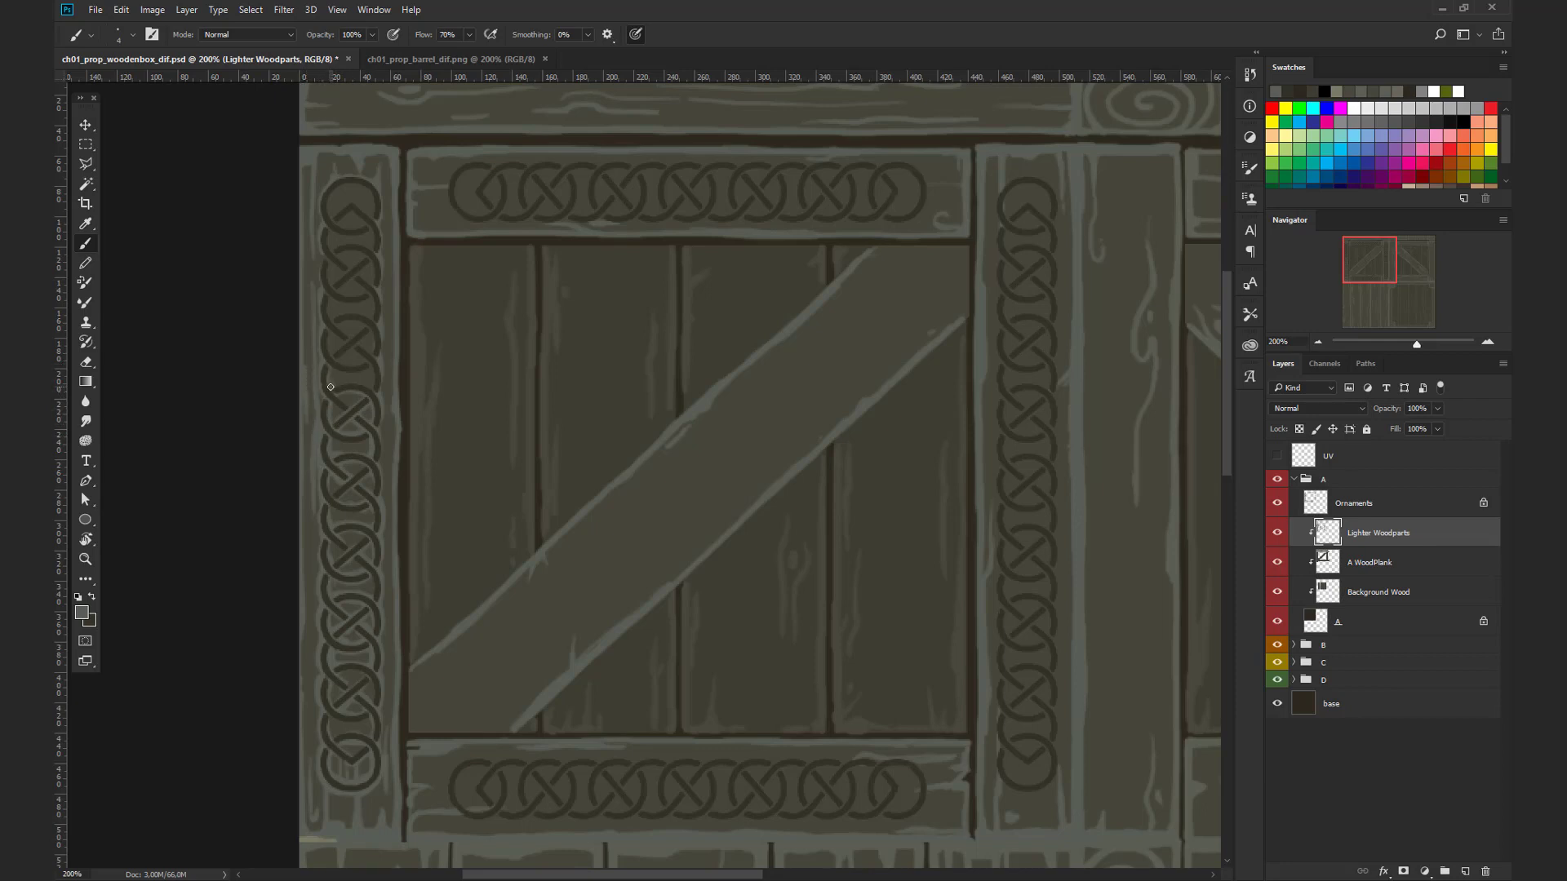
{"action": "mouse_move", "coordinate": [330, 375]}
{"action": "left_mouse_down"}
{"action": "mouse_move", "coordinate": [371, 365]}
{"action": "mouse_move", "coordinate": [372, 343]}
{"action": "mouse_move", "coordinate": [368, 326]}
{"action": "mouse_move", "coordinate": [333, 338]}
{"action": "mouse_move", "coordinate": [372, 315]}
{"action": "mouse_move", "coordinate": [333, 323]}
{"action": "mouse_move", "coordinate": [371, 303]}
{"action": "mouse_move", "coordinate": [372, 214]}
{"action": "mouse_move", "coordinate": [329, 199]}
{"action": "left_mouse_up"}
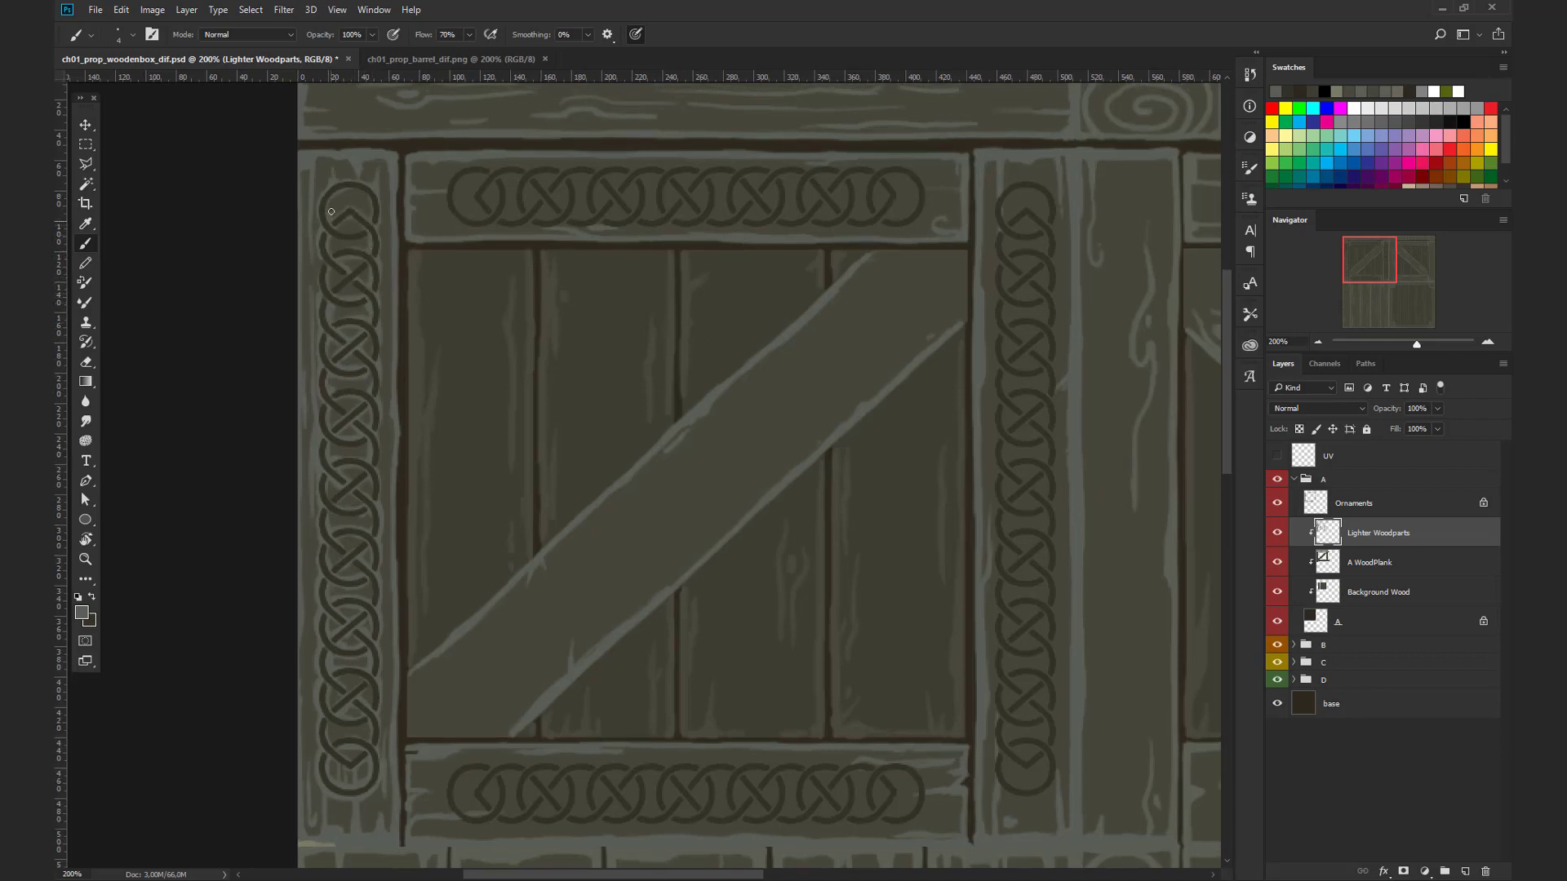
{"action": "mouse_move", "coordinate": [331, 289]}
{"action": "left_mouse_down"}
{"action": "mouse_move", "coordinate": [330, 272]}
{"action": "mouse_move", "coordinate": [370, 304]}
{"action": "left_mouse_up"}
Step: Paint light edge highlights around and between the loops of the top horizontal knotwork band
{"action": "mouse_move", "coordinate": [465, 168]}
{"action": "left_mouse_down"}
{"action": "mouse_move", "coordinate": [445, 188]}
{"action": "mouse_move", "coordinate": [458, 223]}
{"action": "mouse_move", "coordinate": [427, 221]}
{"action": "mouse_move", "coordinate": [533, 222]}
{"action": "left_mouse_up"}
{"action": "mouse_move", "coordinate": [561, 226]}
{"action": "left_mouse_down"}
{"action": "mouse_move", "coordinate": [637, 226]}
{"action": "mouse_move", "coordinate": [594, 218]}
{"action": "mouse_move", "coordinate": [636, 181]}
{"action": "left_mouse_up"}
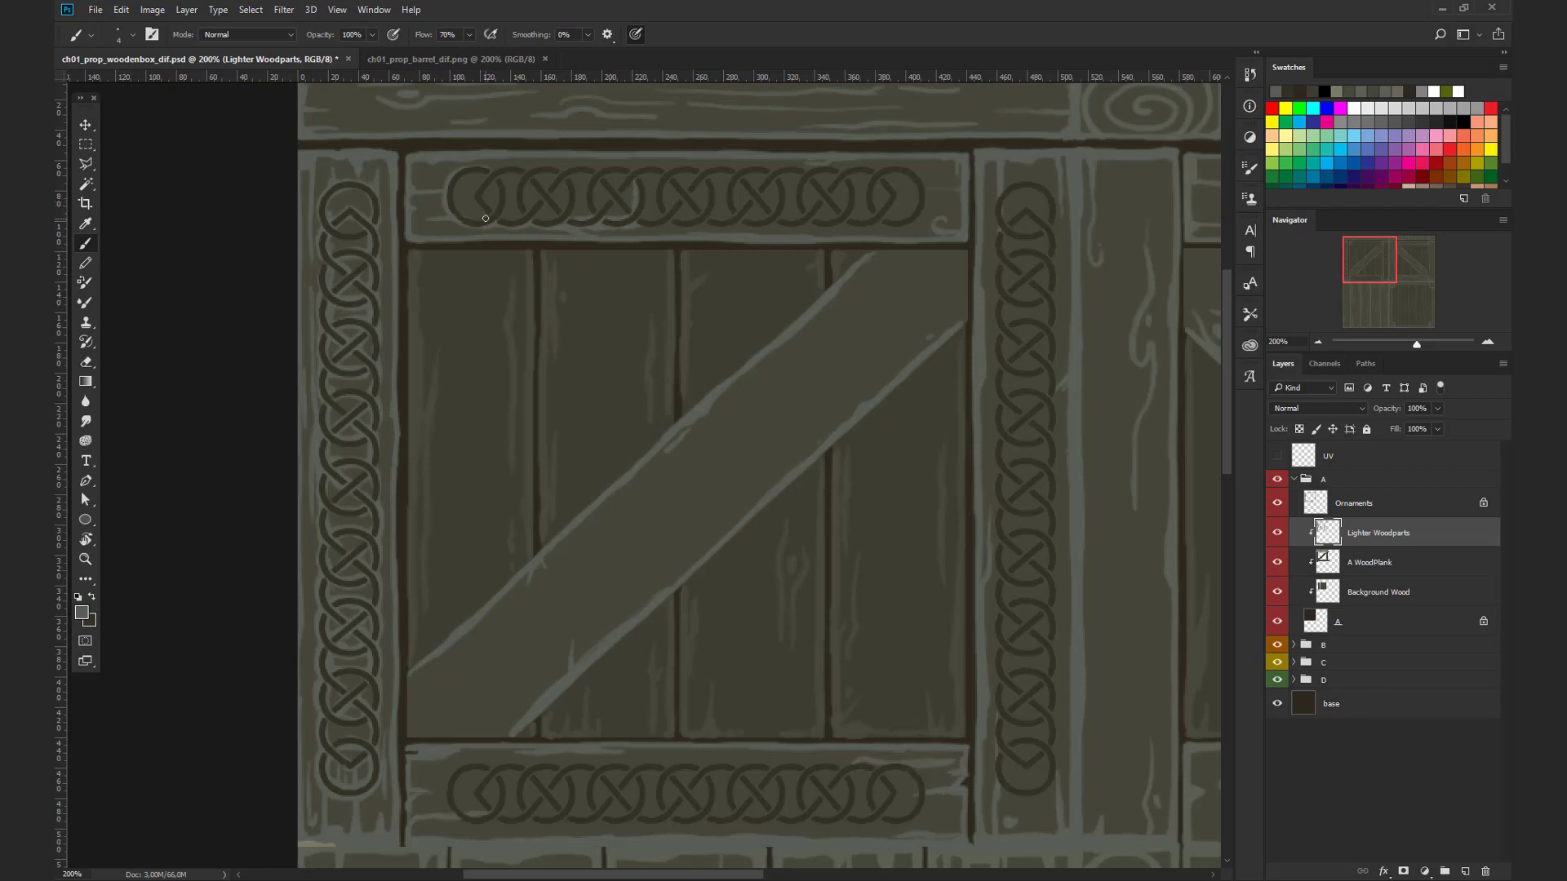
{"action": "left_click_drag", "start_coordinate": [487, 219], "coordinate": [459, 212]}
{"action": "left_click_drag", "start_coordinate": [456, 192], "coordinate": [525, 171]}
{"action": "key", "text": "bracketright"}
{"action": "mouse_move", "coordinate": [499, 177]}
{"action": "left_mouse_down"}
{"action": "mouse_move", "coordinate": [500, 213]}
{"action": "mouse_move", "coordinate": [479, 197]}
{"action": "mouse_move", "coordinate": [520, 221]}
{"action": "left_mouse_up"}
{"action": "left_click_drag", "start_coordinate": [541, 220], "coordinate": [921, 214]}
{"action": "mouse_move", "coordinate": [923, 183]}
{"action": "left_mouse_down"}
{"action": "mouse_move", "coordinate": [875, 169]}
{"action": "mouse_move", "coordinate": [871, 211]}
{"action": "mouse_move", "coordinate": [888, 220]}
{"action": "mouse_move", "coordinate": [854, 223]}
{"action": "mouse_move", "coordinate": [886, 210]}
{"action": "mouse_move", "coordinate": [835, 170]}
{"action": "mouse_move", "coordinate": [802, 216]}
{"action": "left_mouse_up"}
{"action": "mouse_move", "coordinate": [807, 179]}
{"action": "left_mouse_down"}
{"action": "mouse_move", "coordinate": [810, 214]}
{"action": "mouse_move", "coordinate": [844, 209]}
{"action": "mouse_move", "coordinate": [788, 179]}
{"action": "left_mouse_up"}
{"action": "left_click_drag", "start_coordinate": [796, 168], "coordinate": [728, 212]}
{"action": "mouse_move", "coordinate": [738, 181]}
{"action": "left_mouse_down"}
{"action": "mouse_move", "coordinate": [764, 180]}
{"action": "mouse_move", "coordinate": [739, 210]}
{"action": "left_mouse_up"}
{"action": "mouse_move", "coordinate": [733, 215]}
{"action": "left_mouse_down"}
{"action": "mouse_move", "coordinate": [704, 220]}
{"action": "mouse_move", "coordinate": [766, 216]}
{"action": "left_mouse_up"}
{"action": "mouse_move", "coordinate": [773, 181]}
{"action": "left_mouse_down"}
{"action": "mouse_move", "coordinate": [772, 214]}
{"action": "mouse_move", "coordinate": [738, 186]}
{"action": "left_mouse_up"}
{"action": "left_click_drag", "start_coordinate": [730, 174], "coordinate": [700, 173]}
{"action": "mouse_move", "coordinate": [663, 201]}
{"action": "left_mouse_down"}
{"action": "mouse_move", "coordinate": [668, 214]}
{"action": "mouse_move", "coordinate": [641, 217]}
{"action": "left_mouse_up"}
{"action": "mouse_move", "coordinate": [679, 212]}
{"action": "left_mouse_down"}
{"action": "mouse_move", "coordinate": [694, 194]}
{"action": "mouse_move", "coordinate": [657, 205]}
{"action": "left_mouse_up"}
{"action": "mouse_move", "coordinate": [708, 178]}
{"action": "left_mouse_down"}
{"action": "mouse_move", "coordinate": [711, 206]}
{"action": "mouse_move", "coordinate": [694, 177]}
{"action": "mouse_move", "coordinate": [676, 198]}
{"action": "left_mouse_up"}
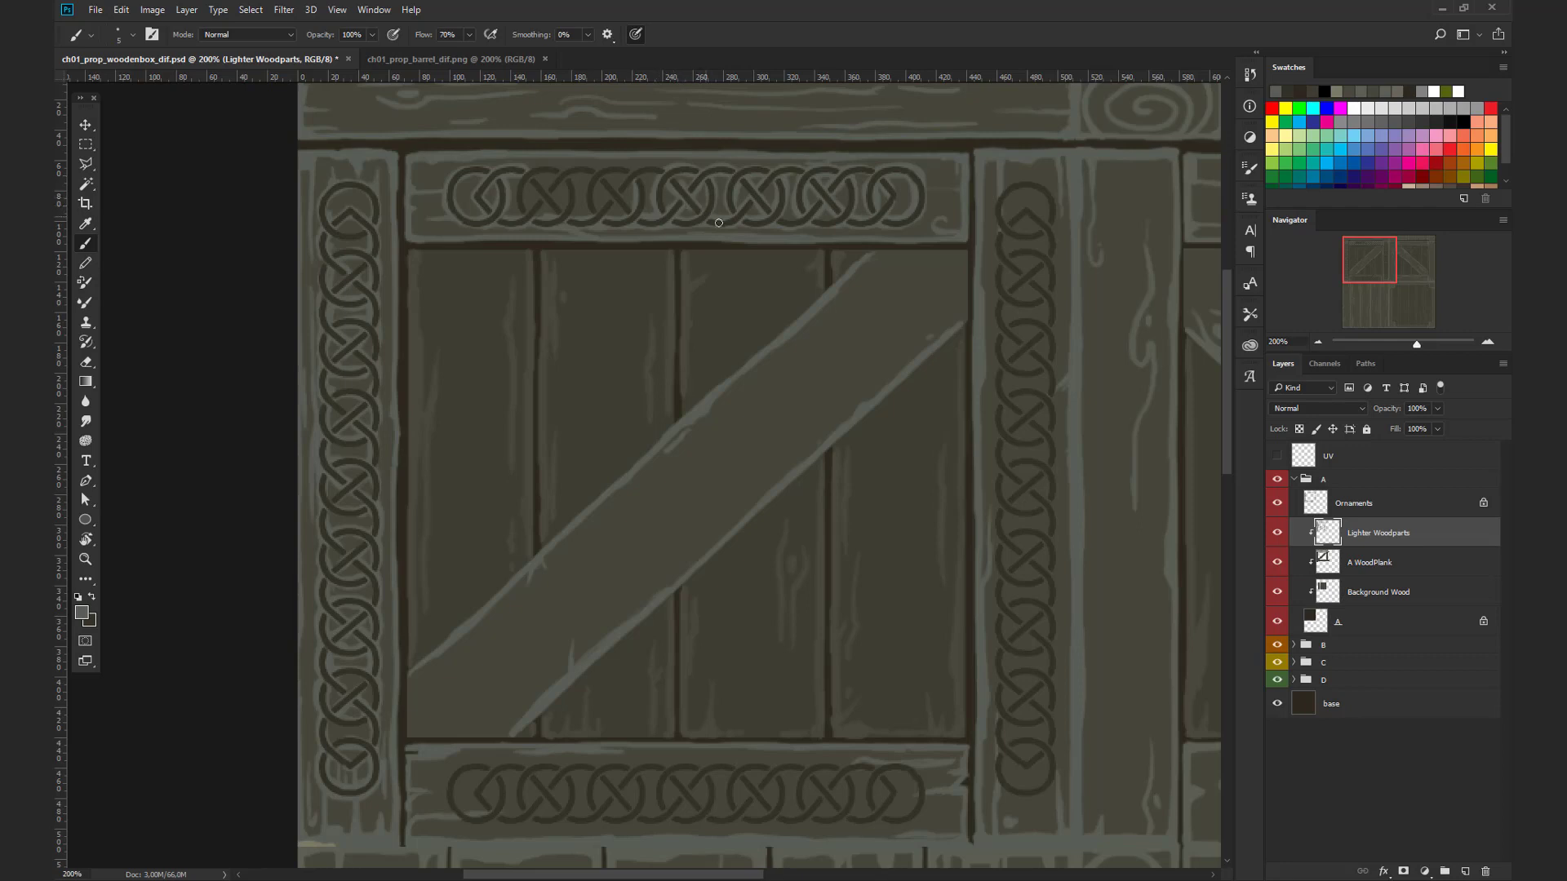
{"action": "left_click_drag", "start_coordinate": [569, 172], "coordinate": [589, 167]}
{"action": "left_click_drag", "start_coordinate": [622, 172], "coordinate": [662, 173]}
{"action": "mouse_move", "coordinate": [552, 175]}
{"action": "left_mouse_down"}
{"action": "mouse_move", "coordinate": [525, 187]}
{"action": "mouse_move", "coordinate": [597, 216]}
{"action": "mouse_move", "coordinate": [616, 180]}
{"action": "left_mouse_up"}
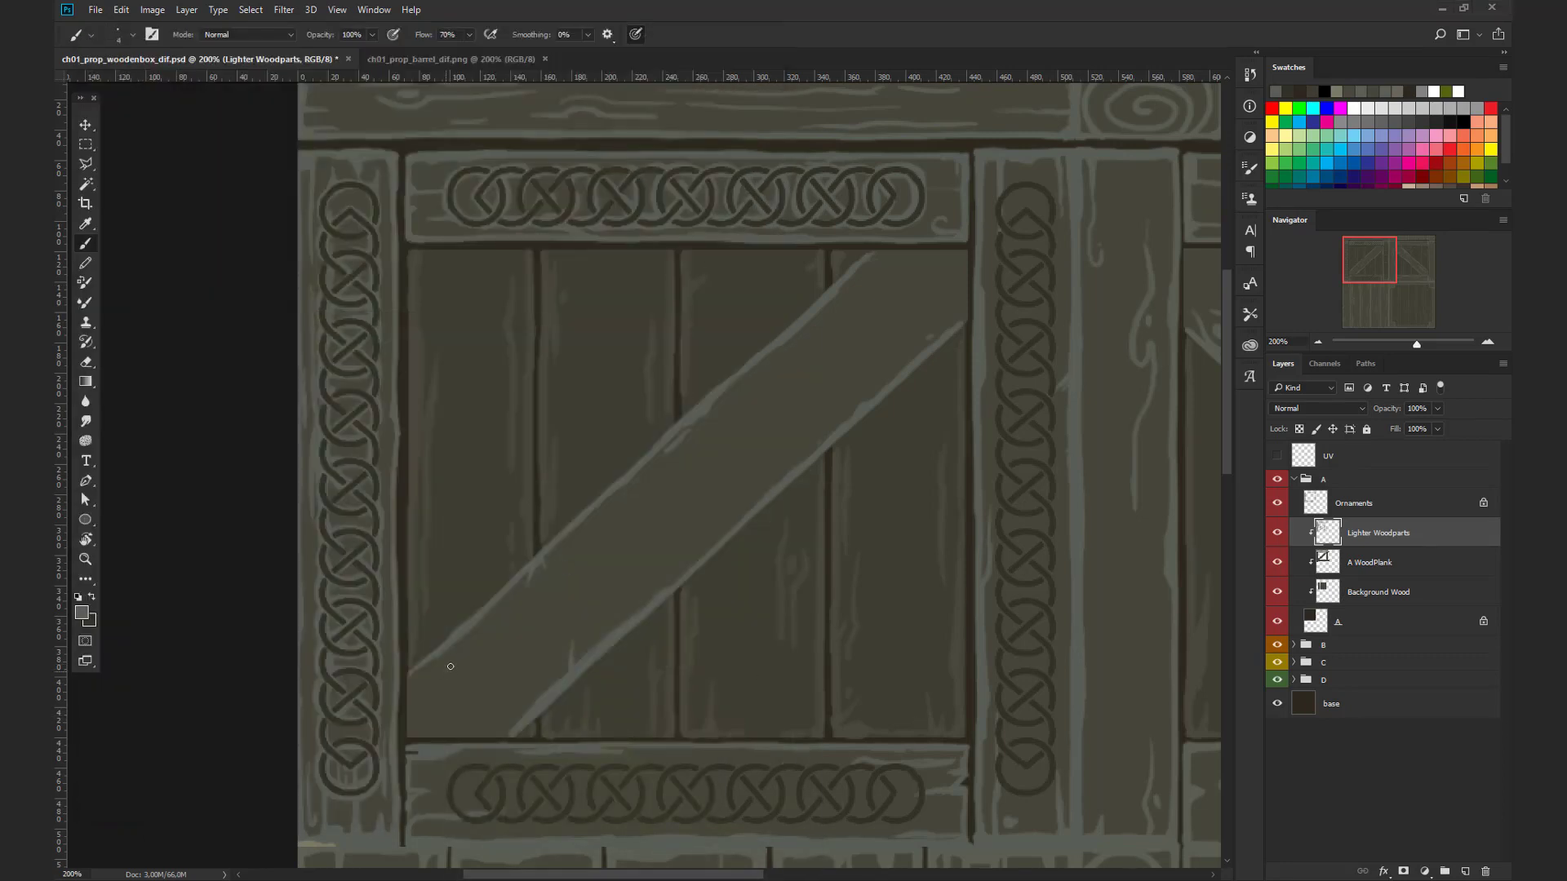
Step: Paint light wood-grain streaks and a small knot along the door's diagonal plank
{"action": "left_click_drag", "start_coordinate": [548, 584], "coordinate": [434, 685]}
{"action": "left_click_drag", "start_coordinate": [471, 670], "coordinate": [460, 677]}
{"action": "left_click_drag", "start_coordinate": [631, 577], "coordinate": [846, 375]}
{"action": "left_click_drag", "start_coordinate": [773, 444], "coordinate": [678, 541]}
{"action": "left_click_drag", "start_coordinate": [683, 466], "coordinate": [728, 429]}
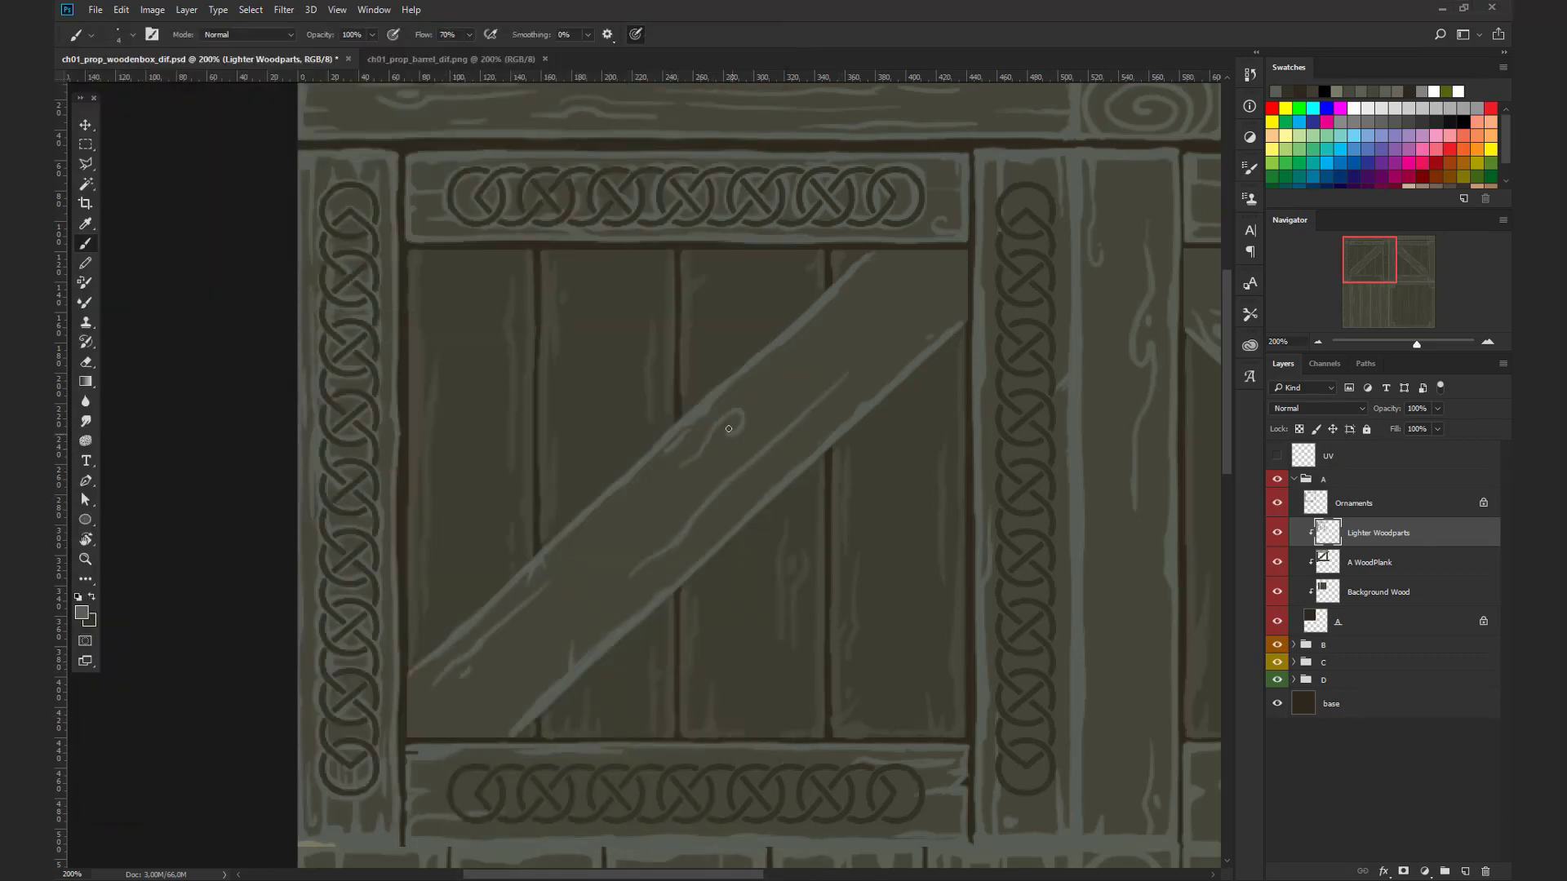
{"action": "mouse_move", "coordinate": [864, 291]}
{"action": "left_mouse_down"}
{"action": "mouse_move", "coordinate": [893, 275]}
{"action": "mouse_move", "coordinate": [799, 337]}
{"action": "left_mouse_up"}
{"action": "left_click_drag", "start_coordinate": [857, 386], "coordinate": [797, 426]}
Step: Paint light edge highlights along the right vertical knotwork band with a larger brush
{"action": "key", "text": "bracketright"}
{"action": "left_click_drag", "start_coordinate": [999, 198], "coordinate": [1001, 286]}
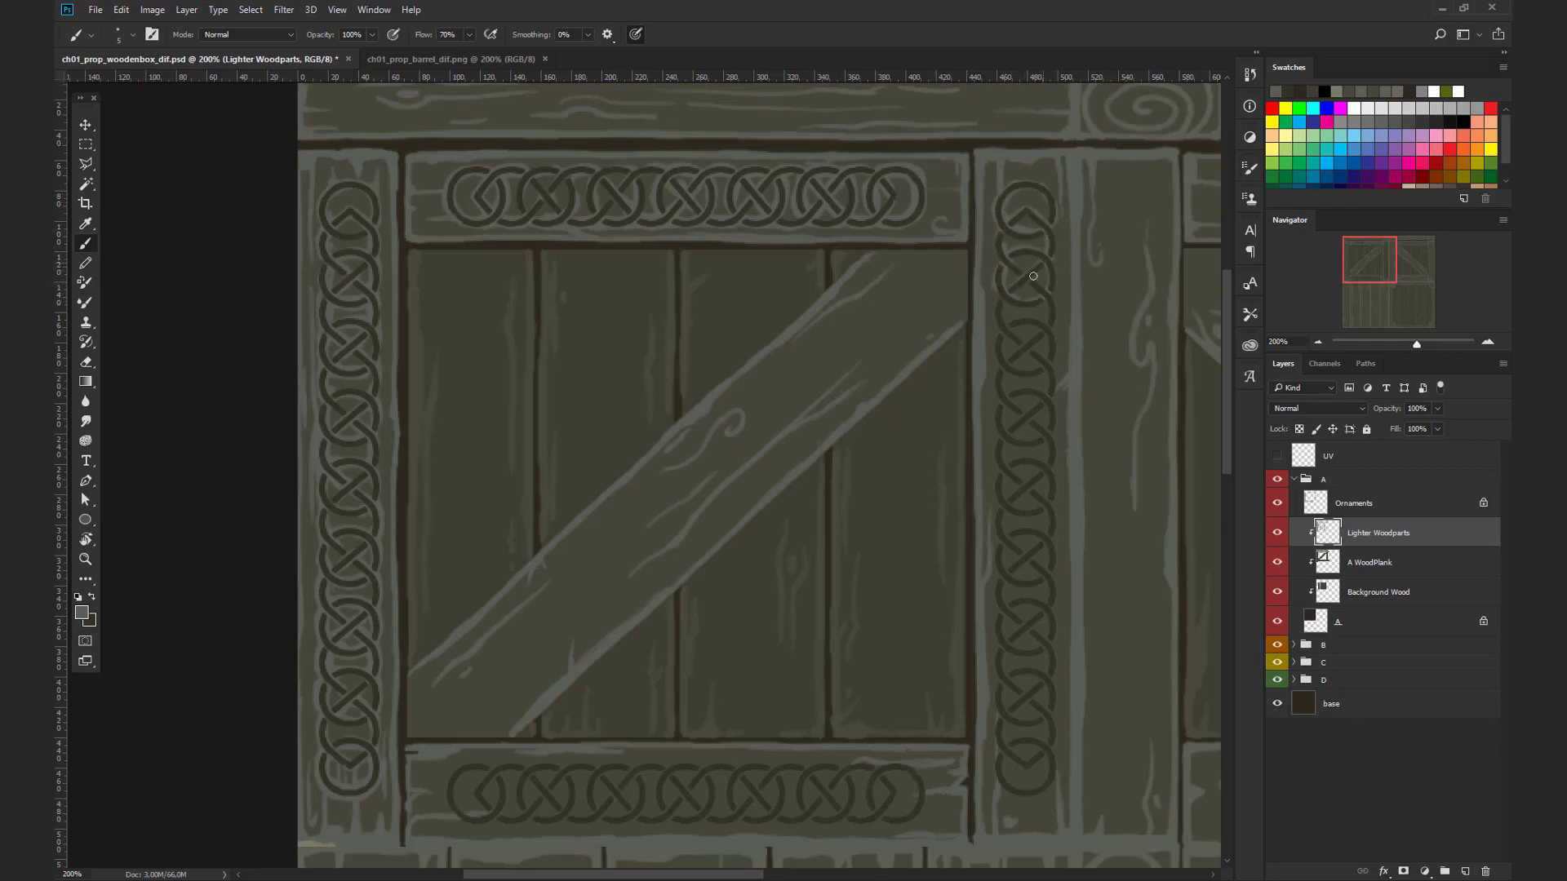
{"action": "left_click_drag", "start_coordinate": [1053, 292], "coordinate": [1052, 555]}
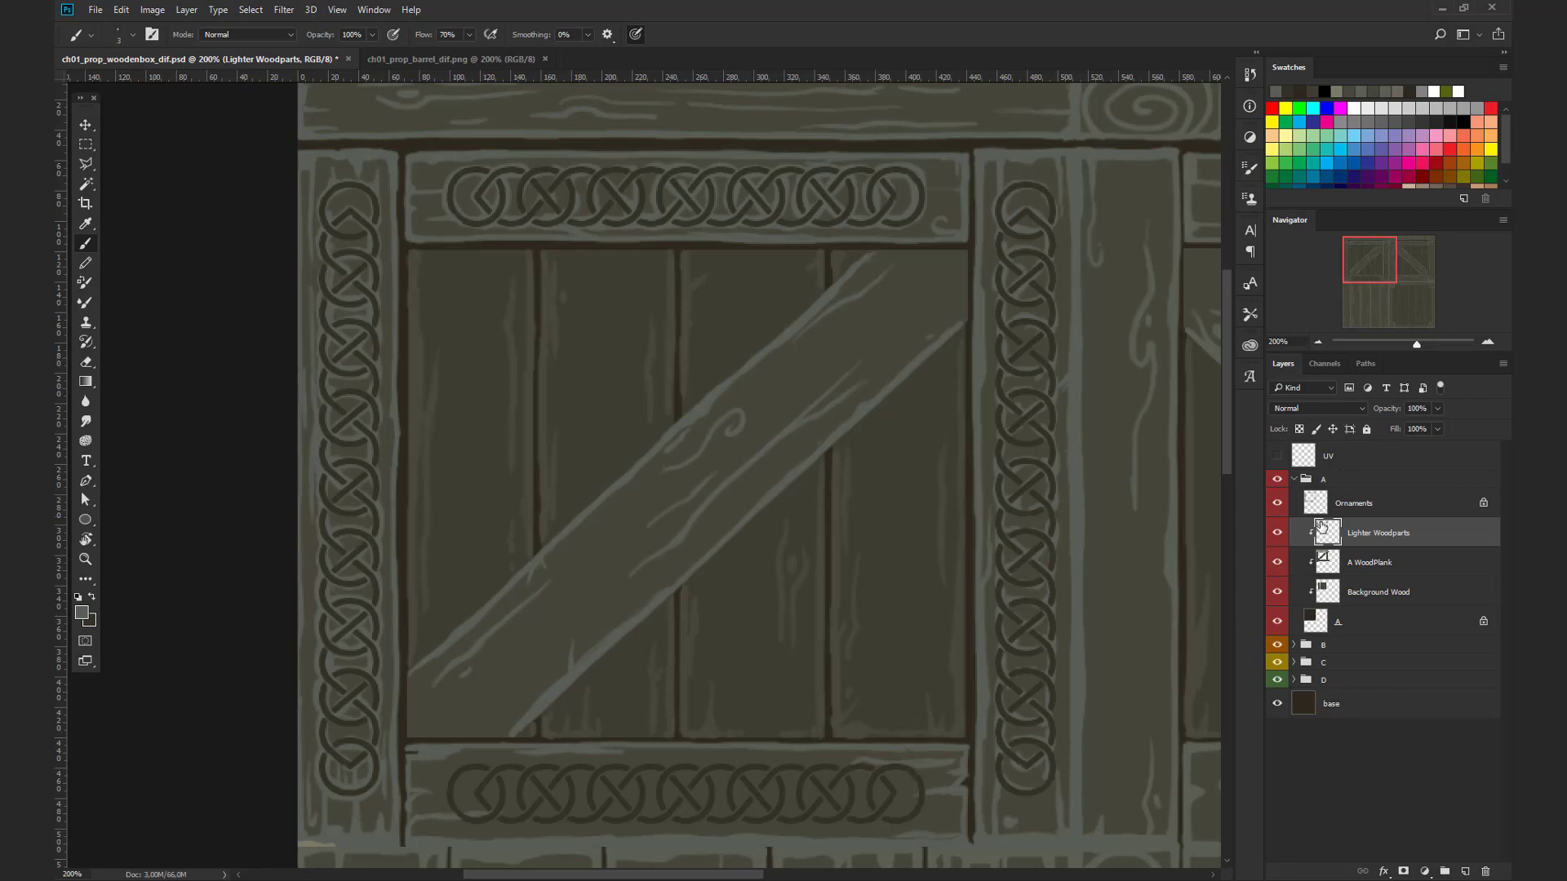
Step: Sample the dark gap color and paint dark outlines along both long edges of the diagonal plank
{"action": "left_click", "coordinate": [406, 627], "text": "alt"}
{"action": "key", "text": "]"}
{"action": "left_click_drag", "start_coordinate": [509, 737], "coordinate": [967, 325]}
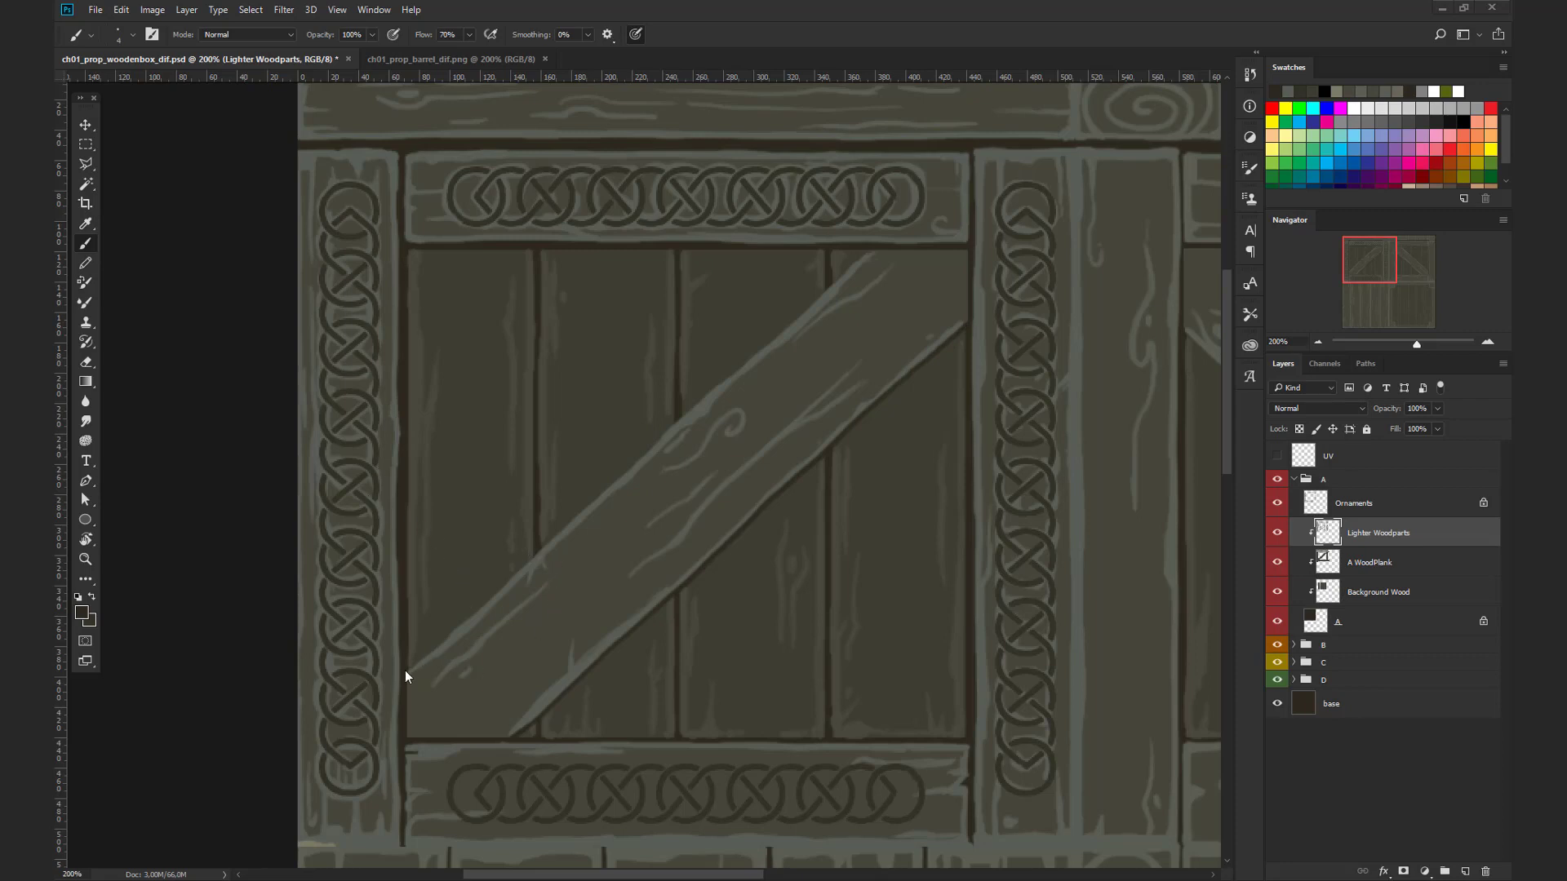
{"action": "left_click_drag", "start_coordinate": [412, 666], "coordinate": [865, 253]}
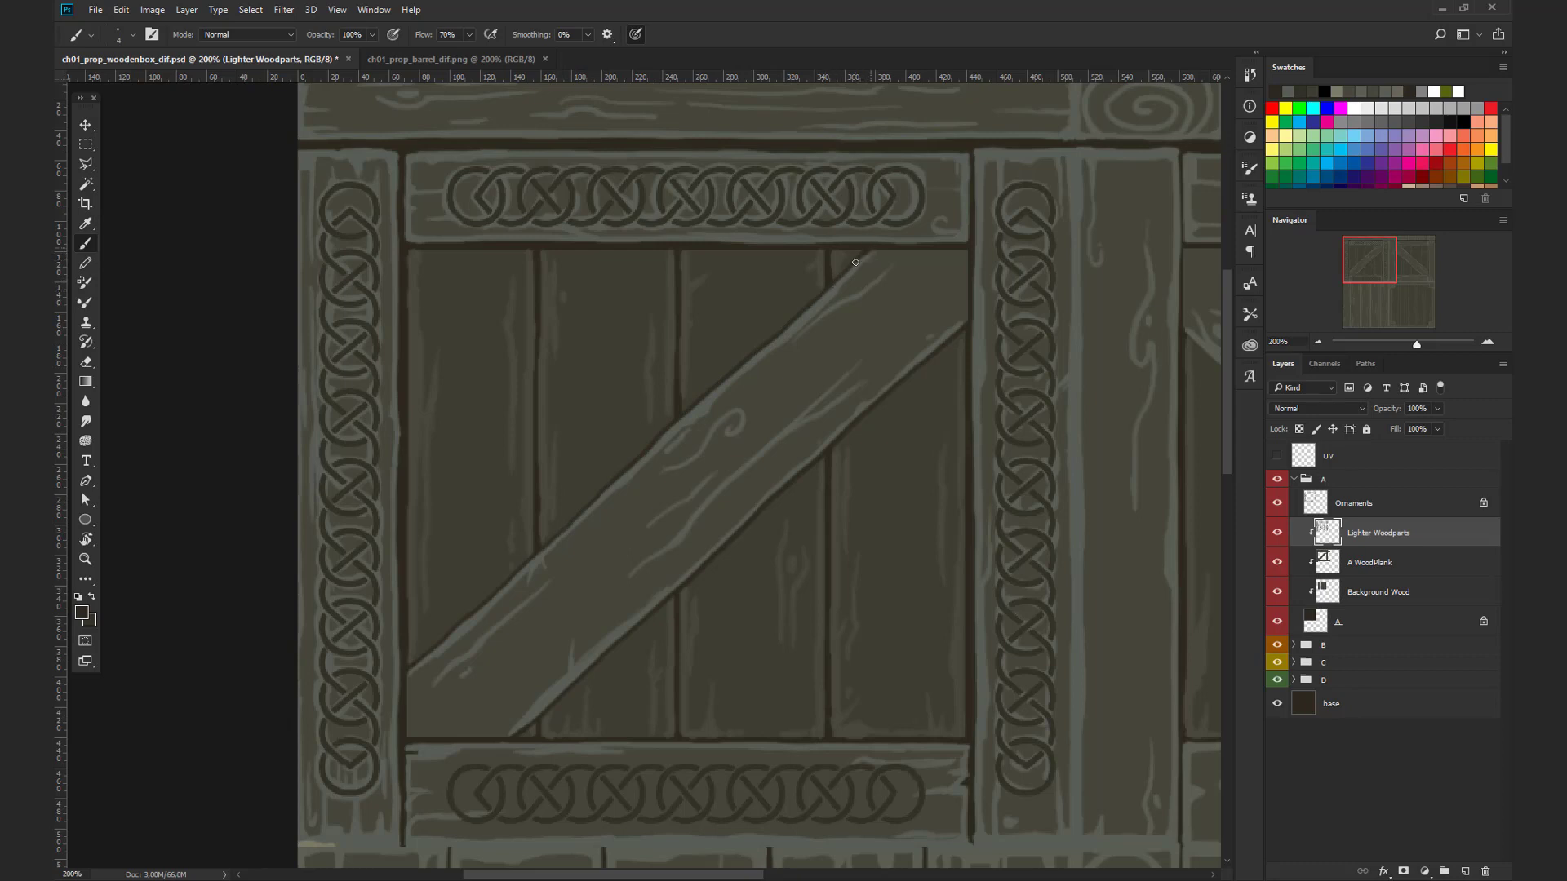
{"action": "left_click_drag", "start_coordinate": [407, 667], "coordinate": [530, 562]}
Step: Sample the plank color, darken it to #3a3a31 and paint shading on the lower end of the left door's diagonal plank
{"action": "left_click", "coordinate": [421, 692], "text": "alt"}
{"action": "left_click", "coordinate": [82, 612]}
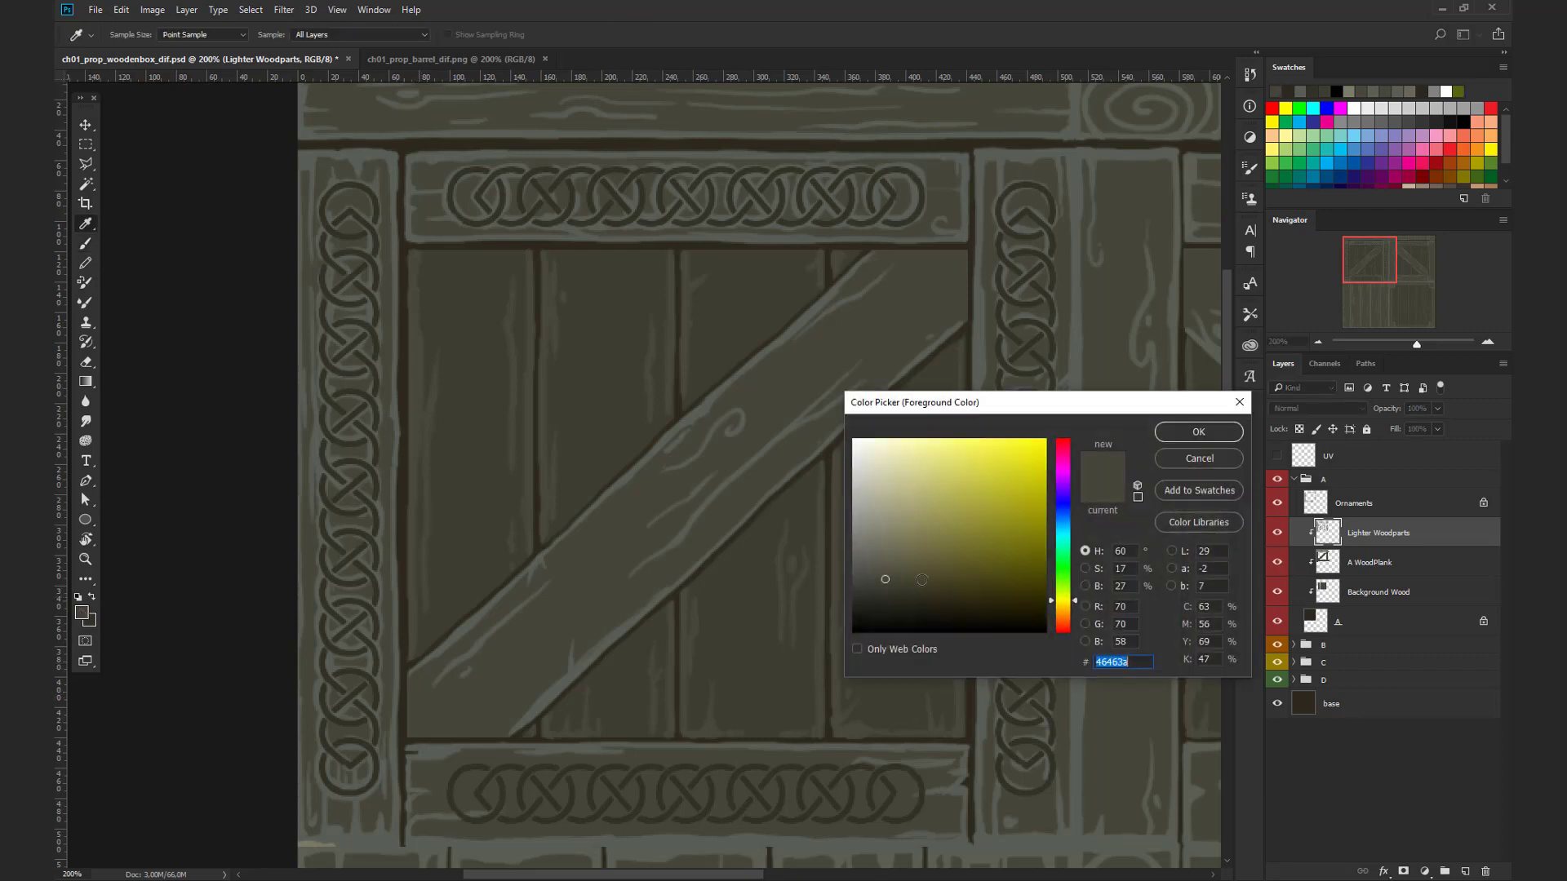
{"action": "left_click", "coordinate": [884, 581]}
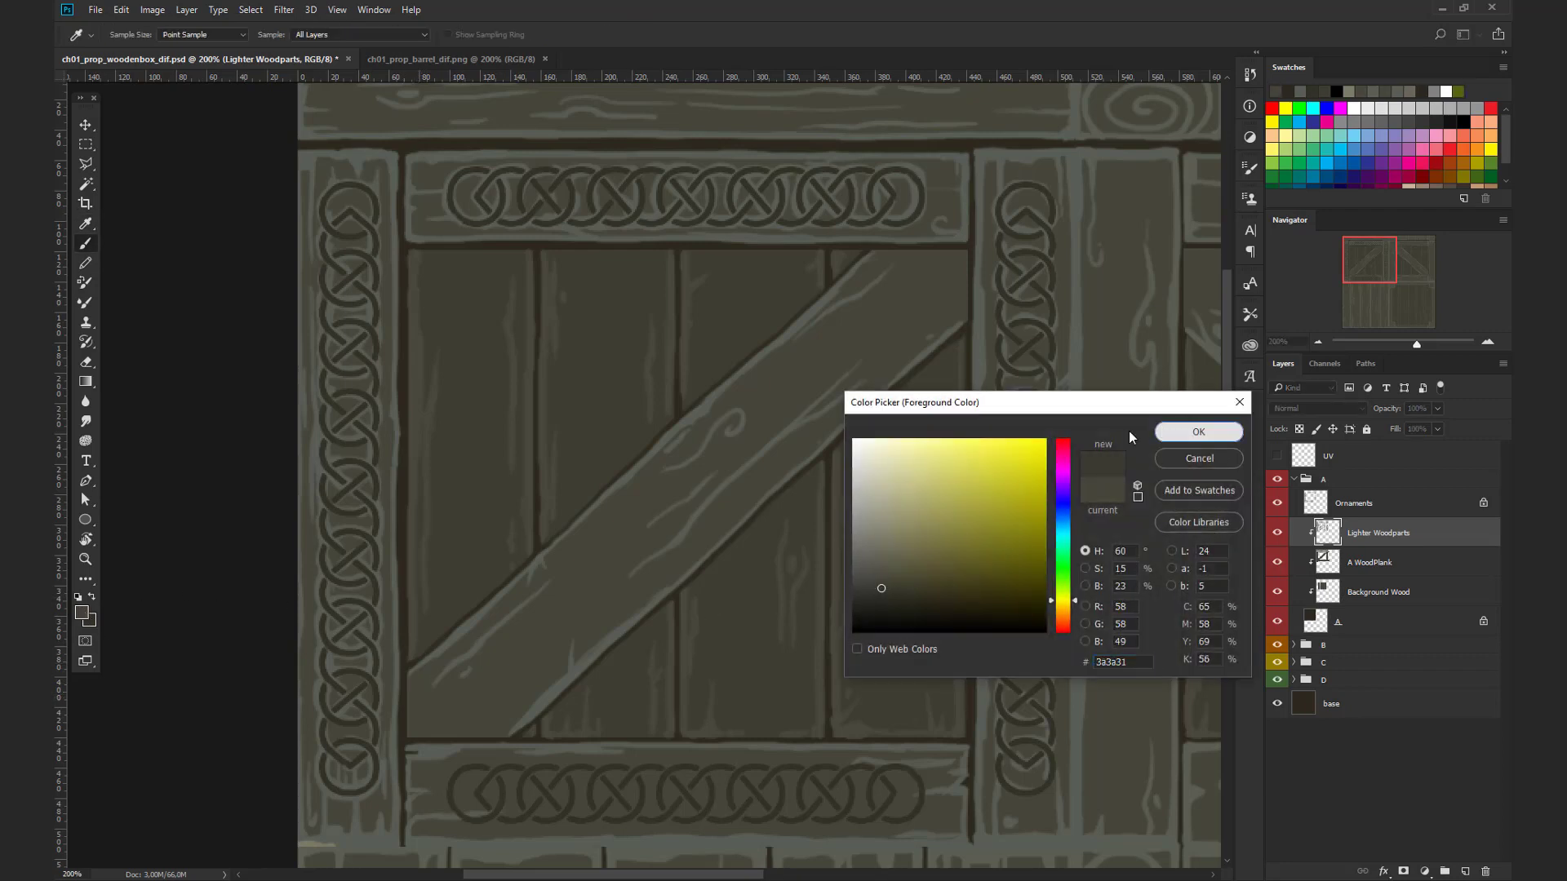
{"action": "left_click", "coordinate": [1168, 432]}
{"action": "key", "text": "bracketright"}
{"action": "mouse_move", "coordinate": [406, 676]}
{"action": "left_mouse_down"}
{"action": "mouse_move", "coordinate": [408, 737]}
{"action": "mouse_move", "coordinate": [508, 737]}
{"action": "mouse_move", "coordinate": [409, 738]}
{"action": "left_mouse_up"}
{"action": "key", "text": "bracketright"}
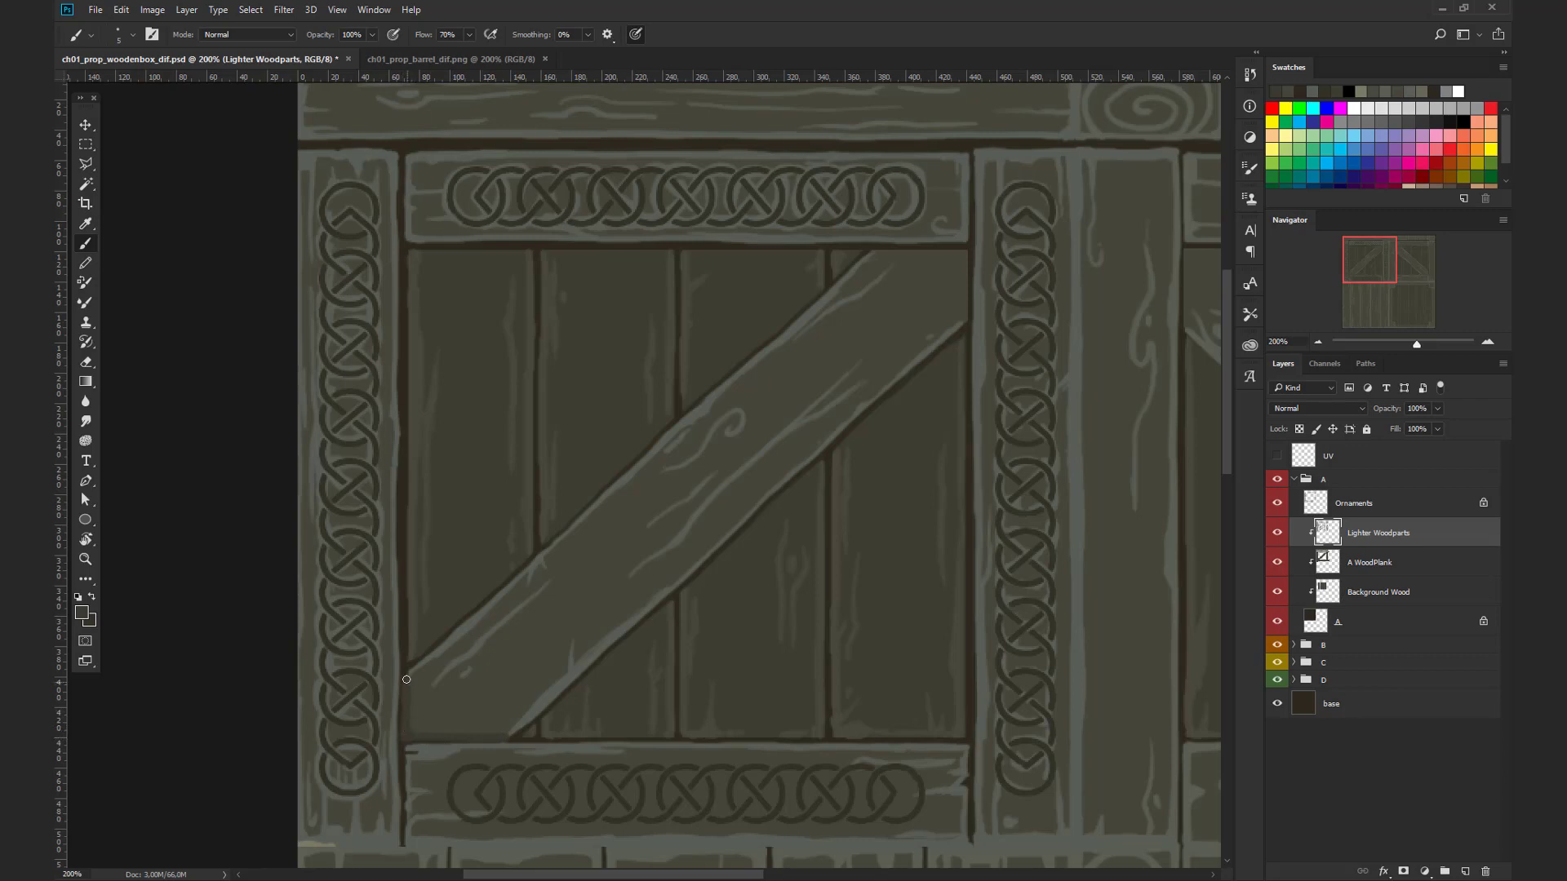
Step: Sample the dark tone at the diagonal plank's foot and paint small shadows along the lower ends of the left door's background planks
{"action": "key", "text": "bracketleft"}
{"action": "key", "text": "bracketleft"}
{"action": "key", "text": "bracketleft"}
{"action": "left_click", "coordinate": [529, 736], "text": "alt"}
{"action": "key", "text": "bracketright"}
{"action": "left_click", "coordinate": [651, 737]}
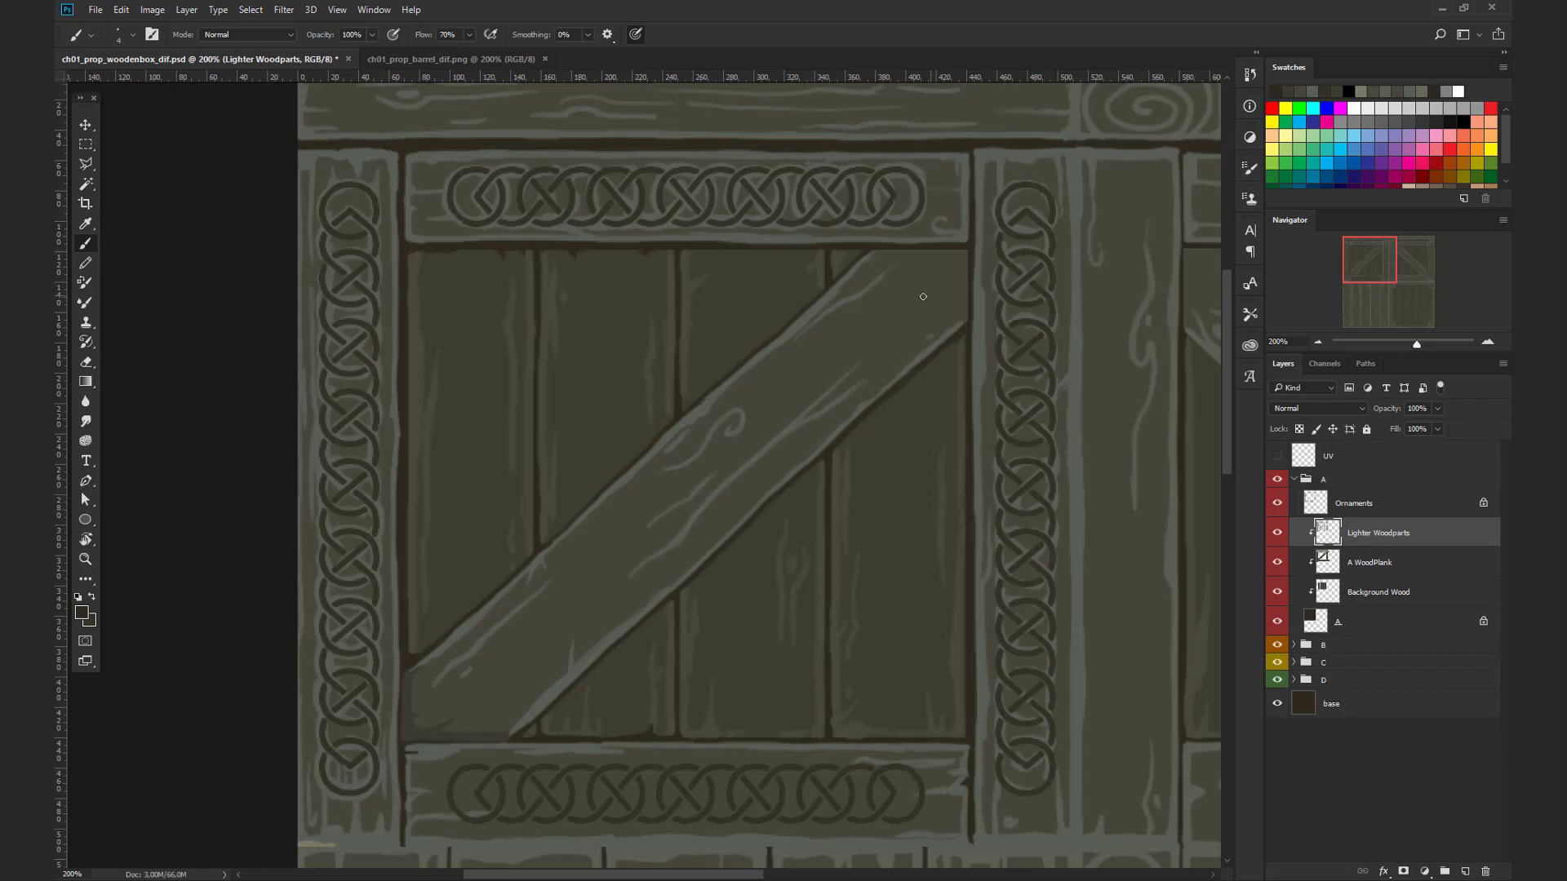
Step: Sample the plank shading color and paint shadows along the upper ends of the left door's background planks and diagonal plank
{"action": "left_click", "coordinate": [408, 718], "text": "alt"}
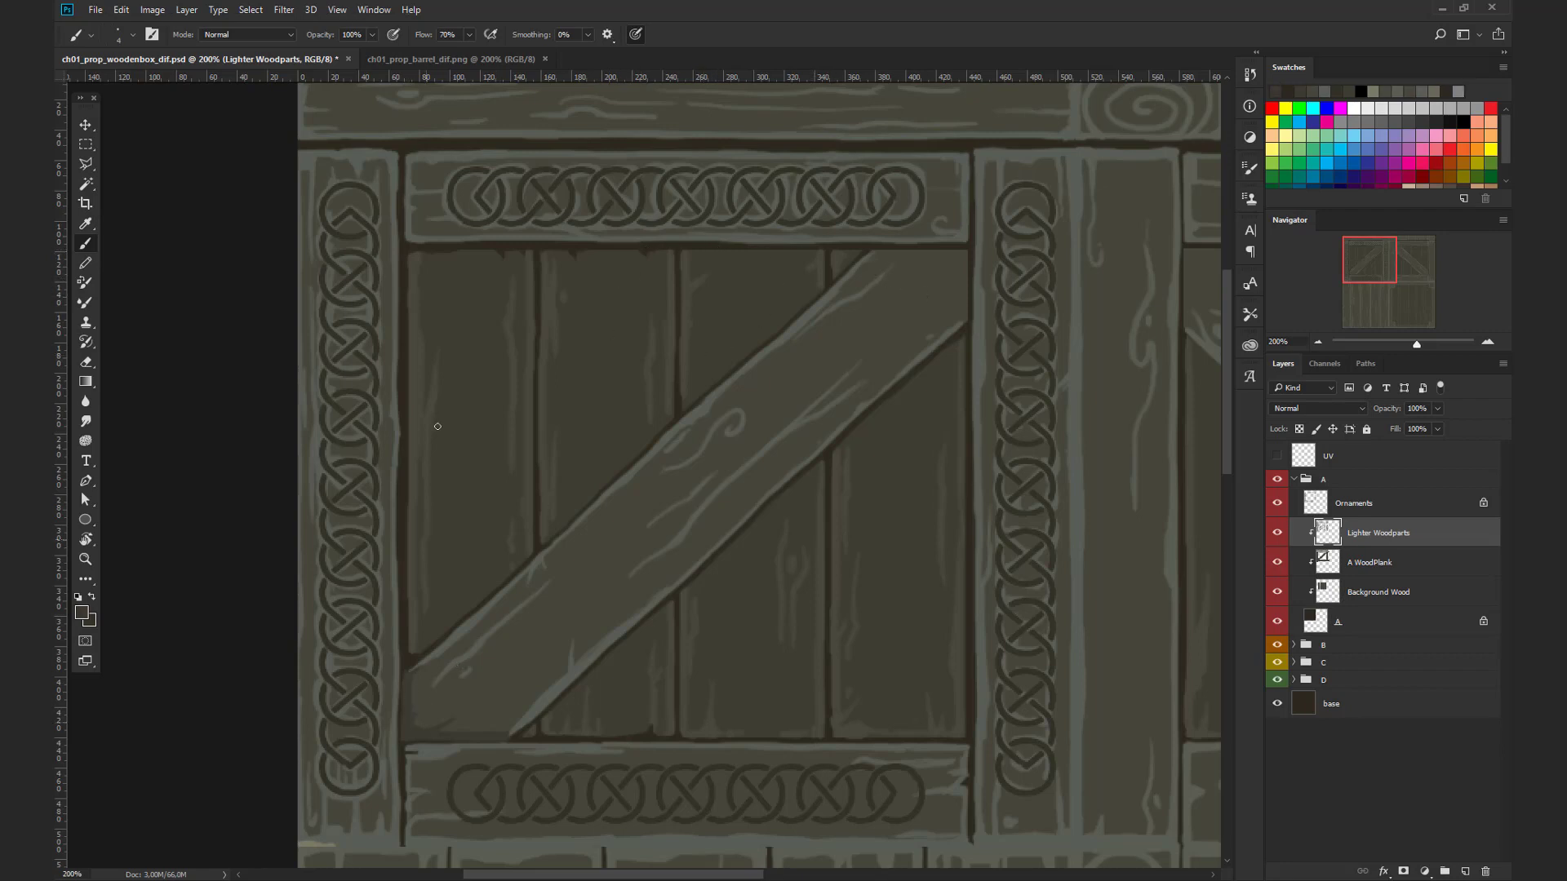
{"action": "key", "text": "bracketright"}
{"action": "left_click_drag", "start_coordinate": [415, 256], "coordinate": [520, 252]}
{"action": "key", "text": "bracketleft"}
{"action": "key", "text": "bracketright"}
{"action": "key", "text": "bracketright"}
{"action": "left_click_drag", "start_coordinate": [643, 251], "coordinate": [660, 250]}
{"action": "key", "text": "bracketleft"}
{"action": "key", "text": "bracketleft"}
{"action": "key", "text": "bracketright"}
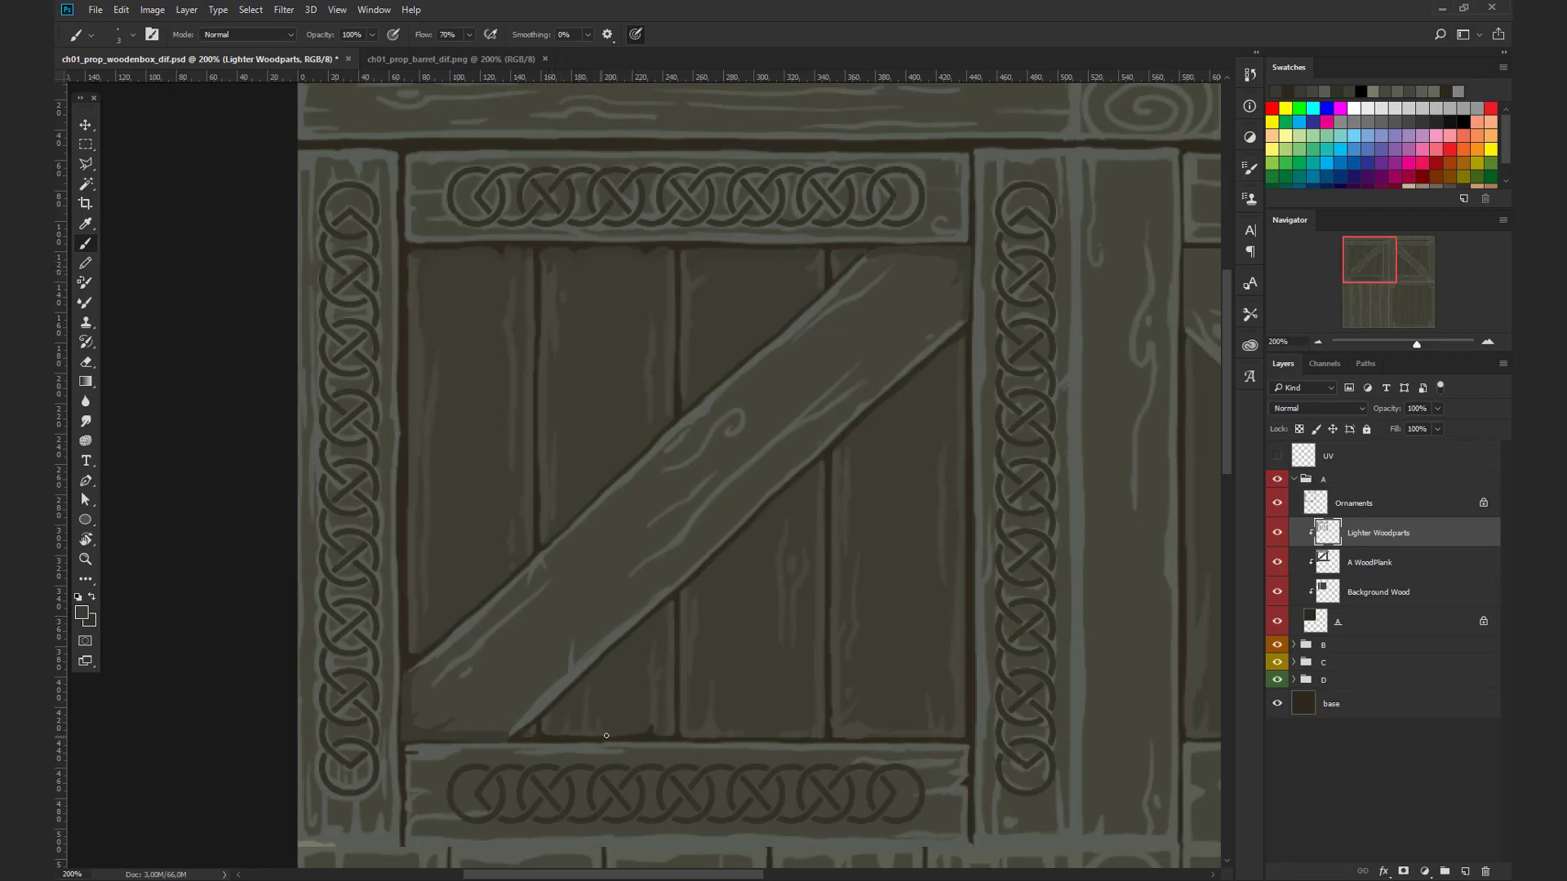
Step: Paint shading down the outer edge of the left door's last background plank with a slightly larger brush
{"action": "key", "text": "bracketright"}
{"action": "left_click_drag", "start_coordinate": [962, 399], "coordinate": [963, 426]}
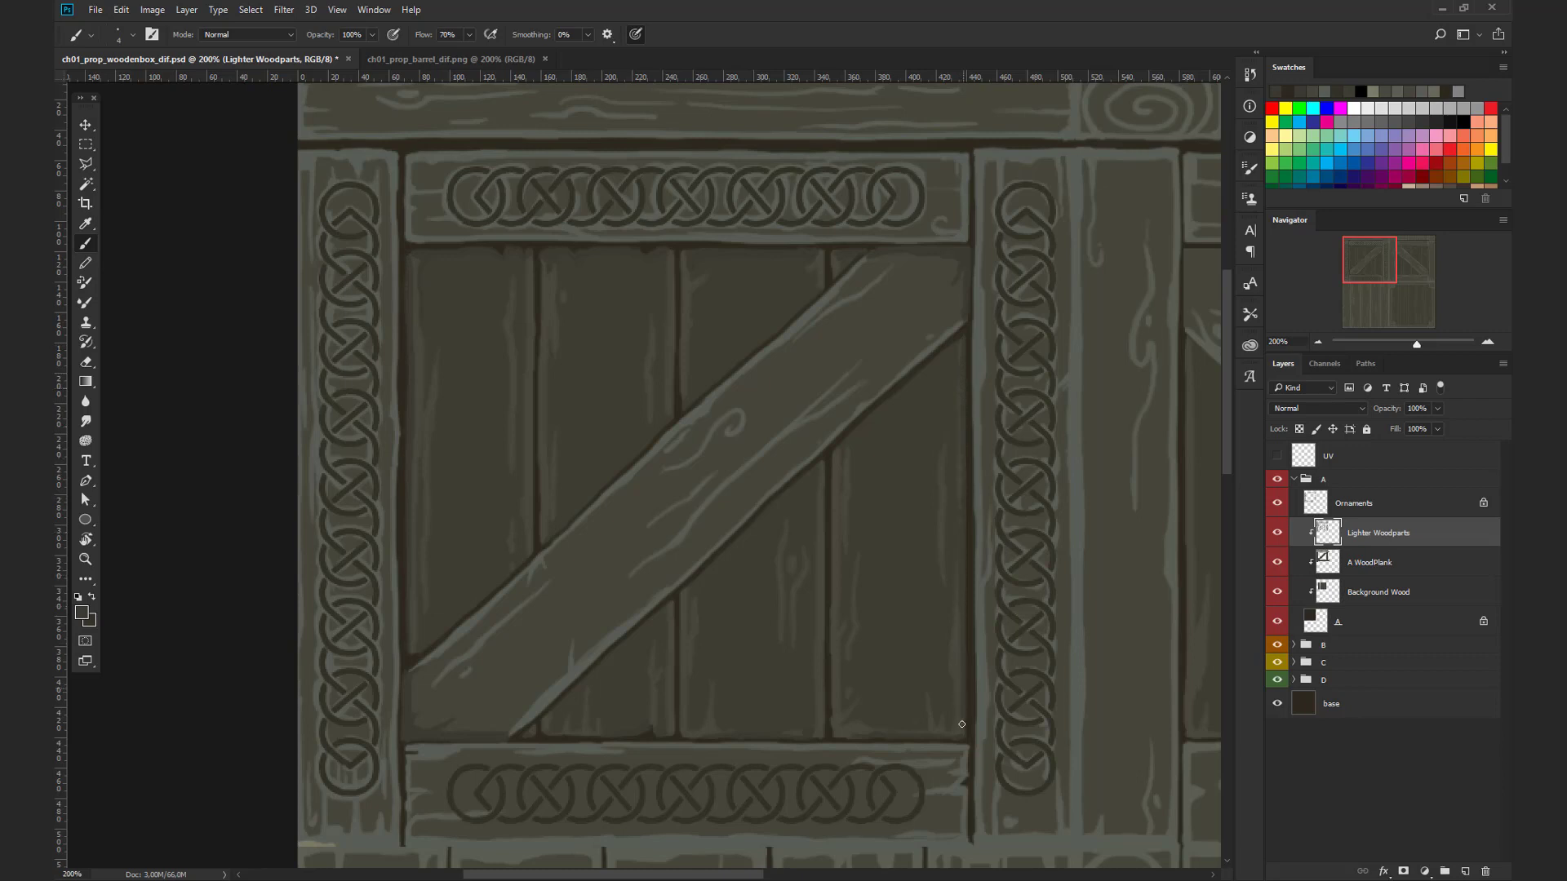
{"action": "key", "text": "ctrl+minus"}
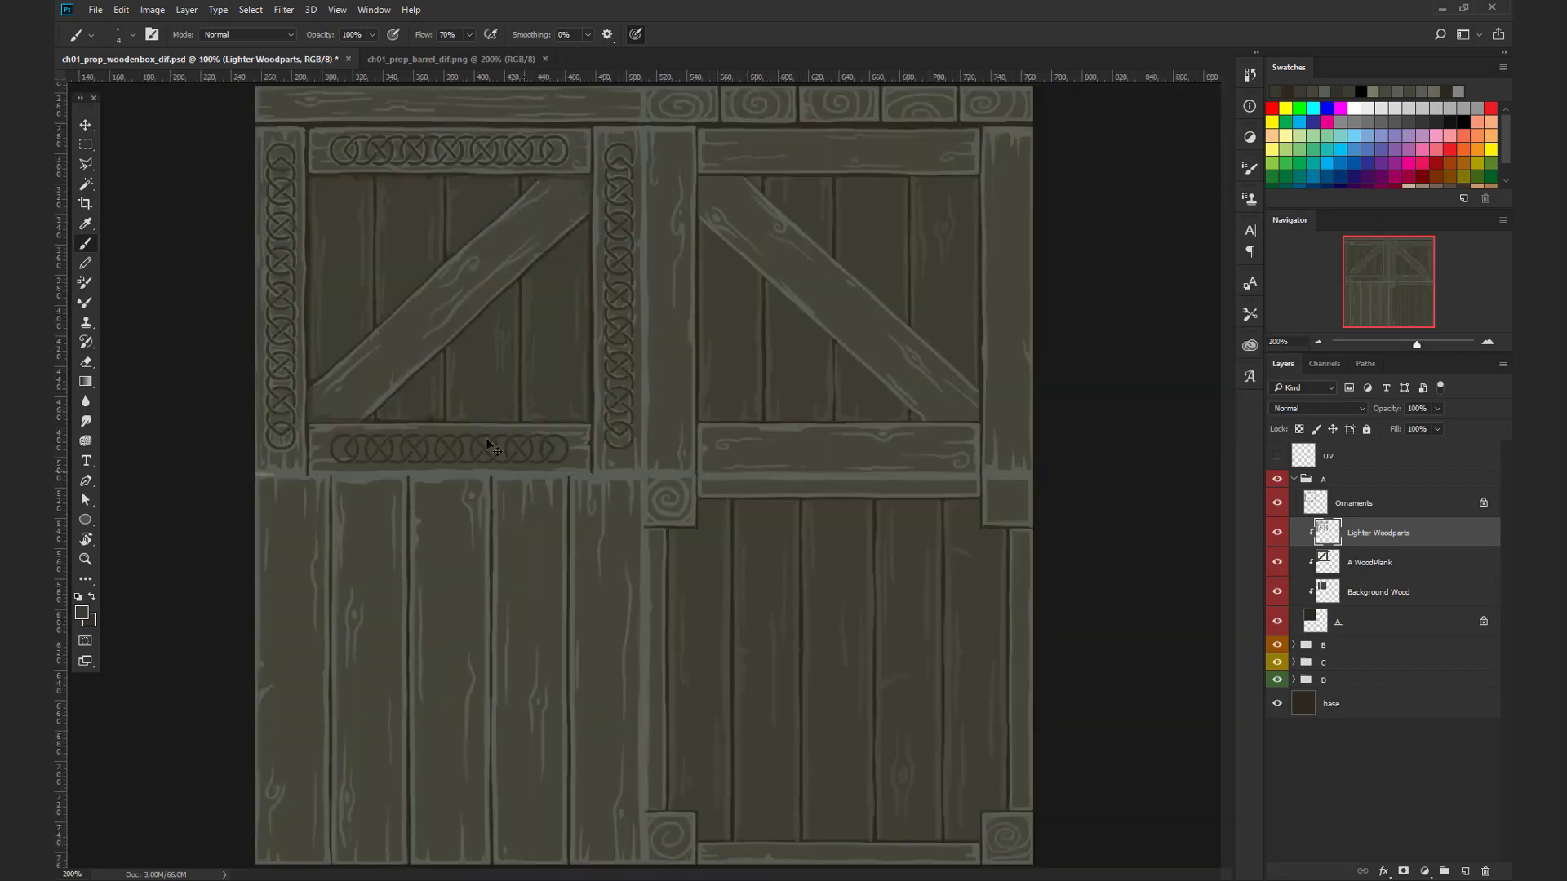
{"action": "key", "text": "ctrl+plus"}
Step: Choose the Hard Round Pressure Size brush and make its tip slightly smaller for shading the left door
{"action": "left_click_drag", "start_coordinate": [402, 412], "coordinate": [652, 571]}
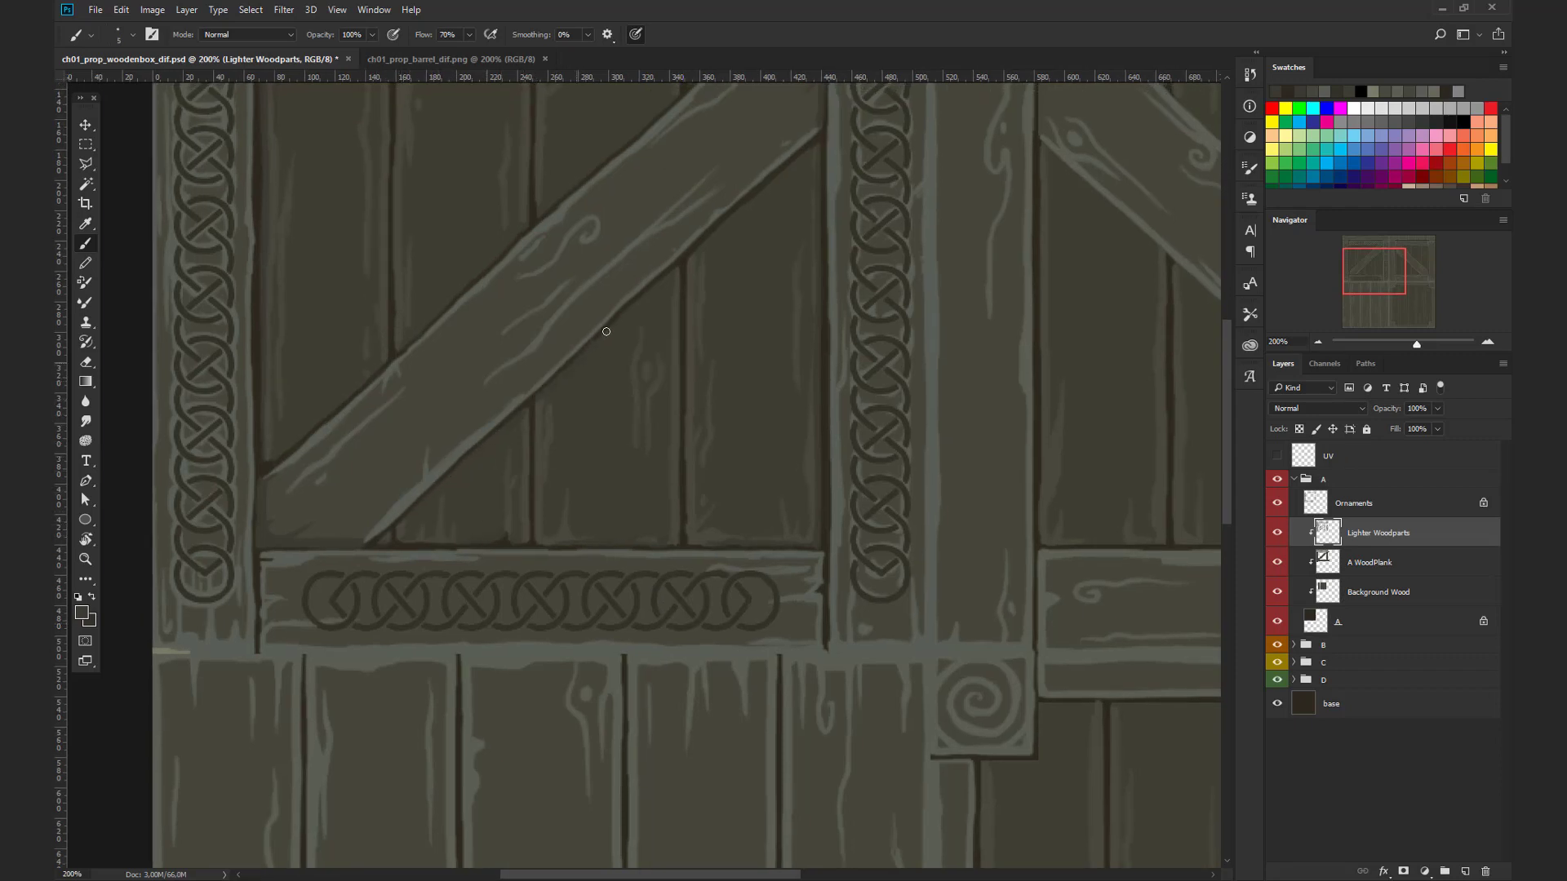
{"action": "scroll", "coordinate": [636, 440], "scroll_direction": "up", "scroll_amount": 3}
{"action": "scroll", "coordinate": [637, 441], "scroll_direction": "right", "scroll_amount": 2}
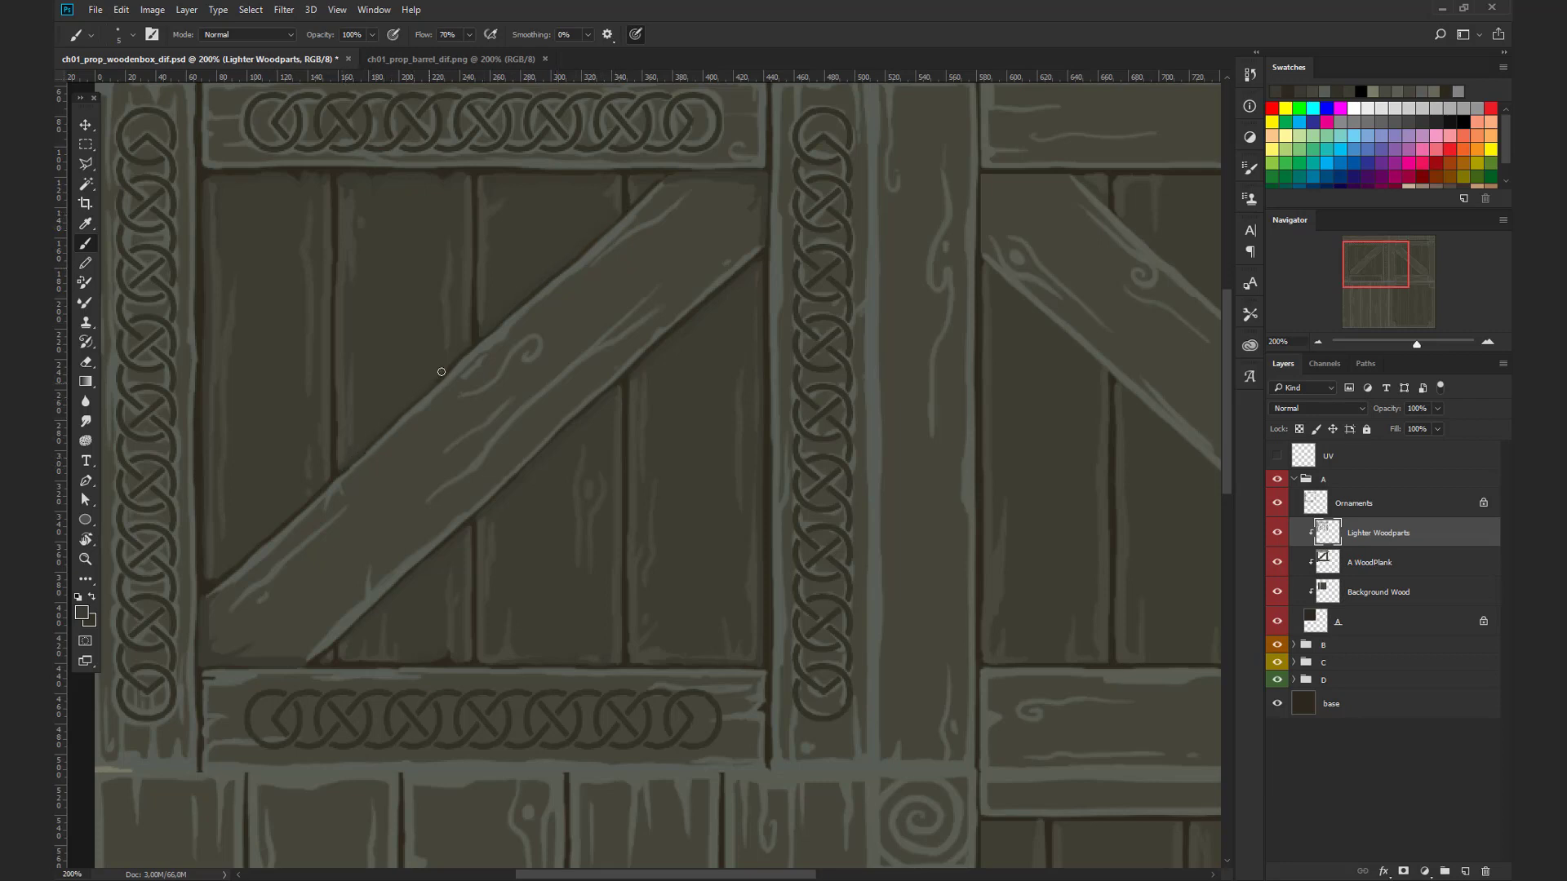
{"action": "right_click", "coordinate": [314, 433]}
{"action": "left_click", "coordinate": [426, 718]}
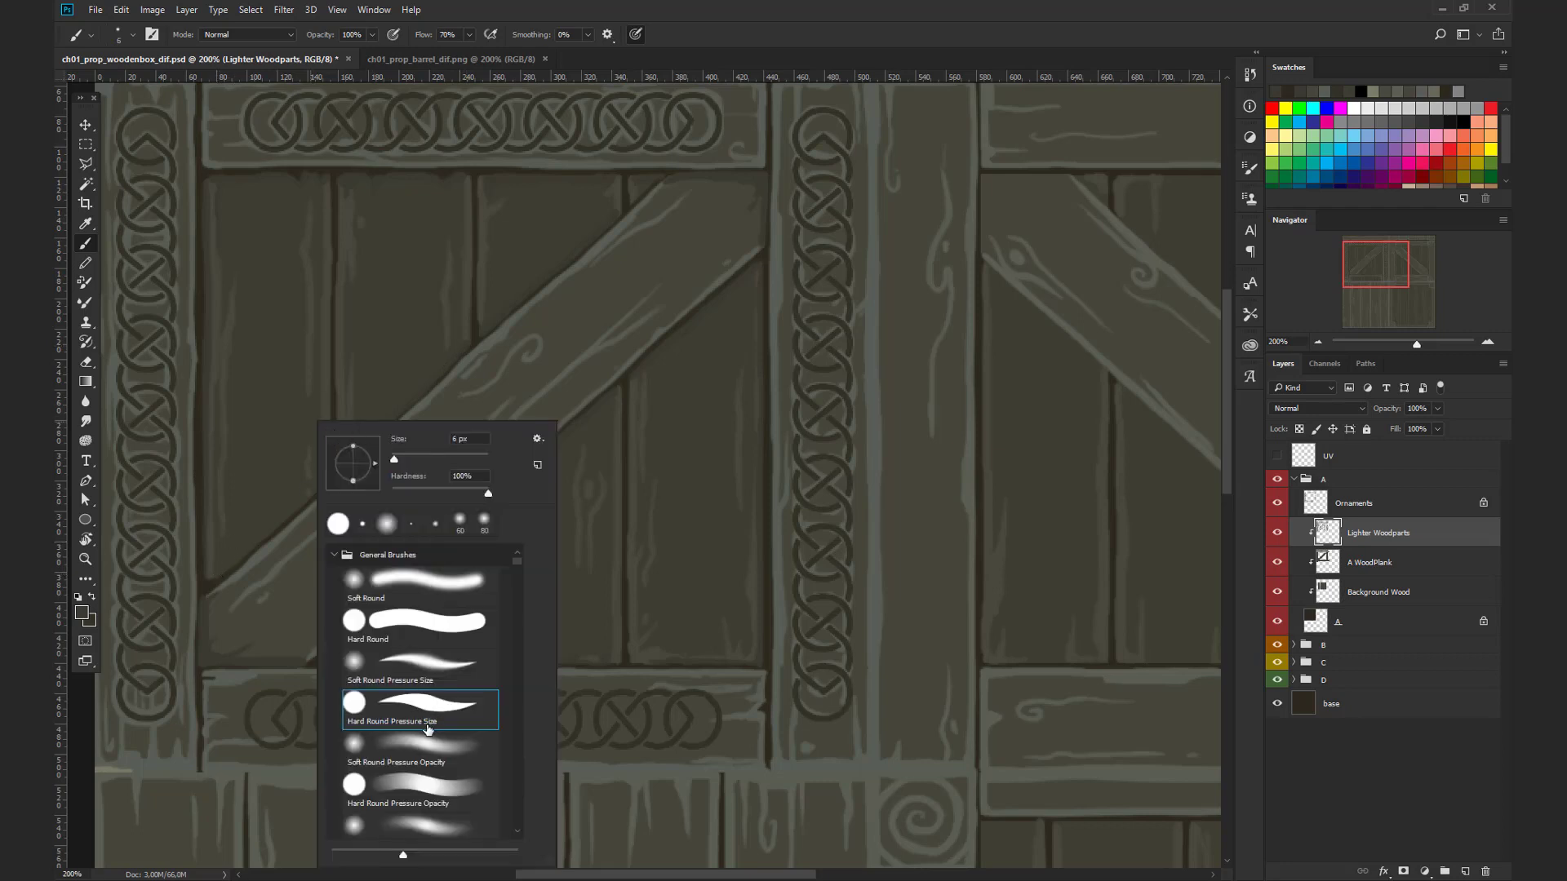
{"action": "key", "text": "Return"}
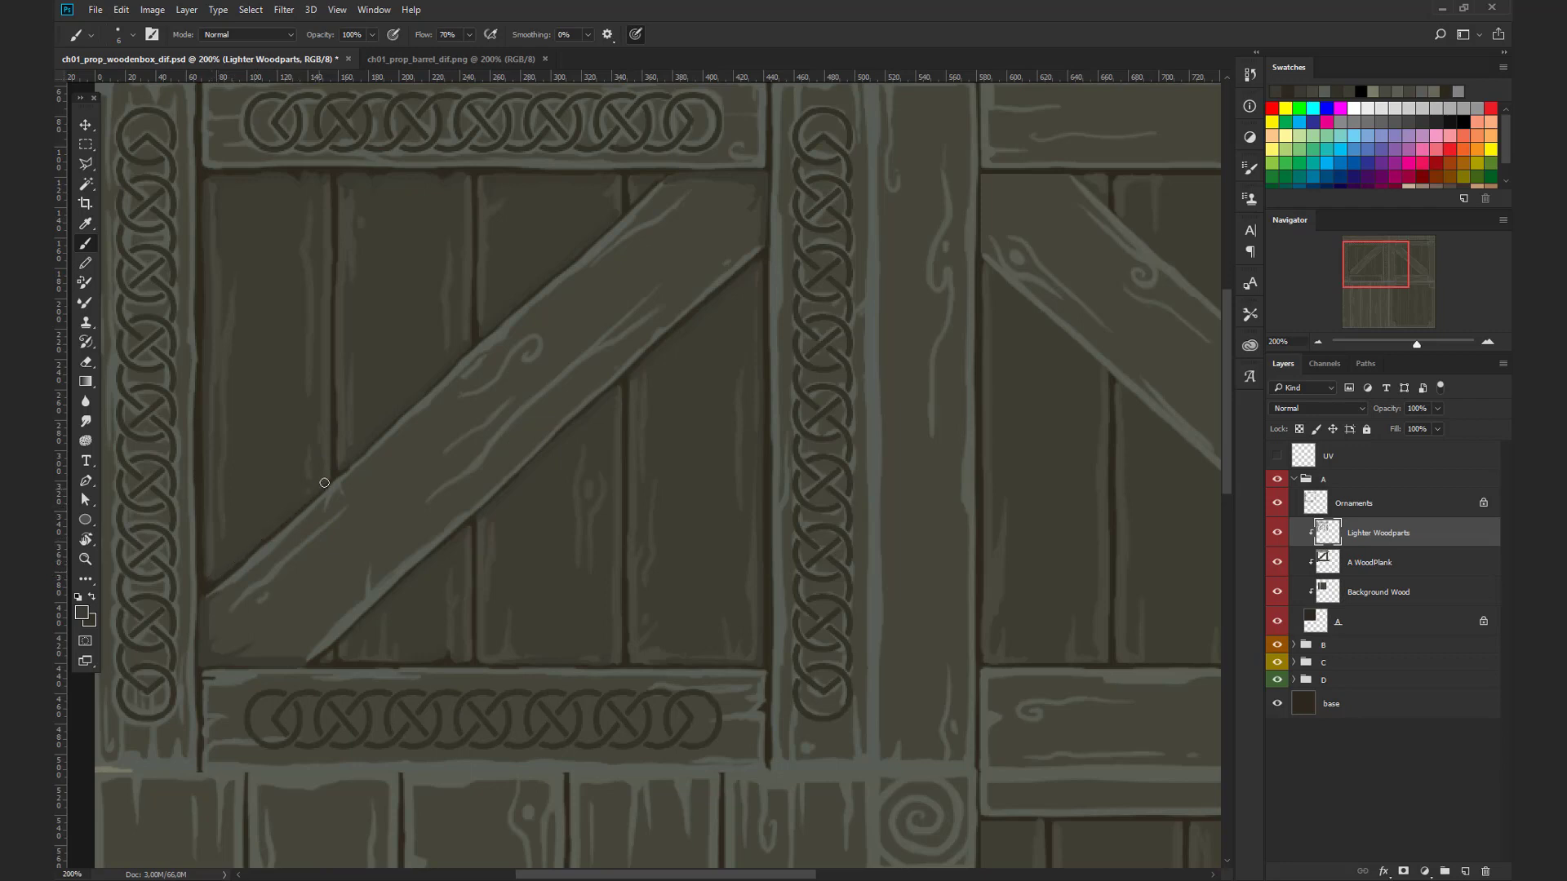
{"action": "key", "text": "bracketleft"}
Step: Activate the Lighter Woodparts layer in group B and paint shading on the upper end of the right door's diagonal plank
{"action": "left_click_drag", "start_coordinate": [816, 522], "coordinate": [217, 543]}
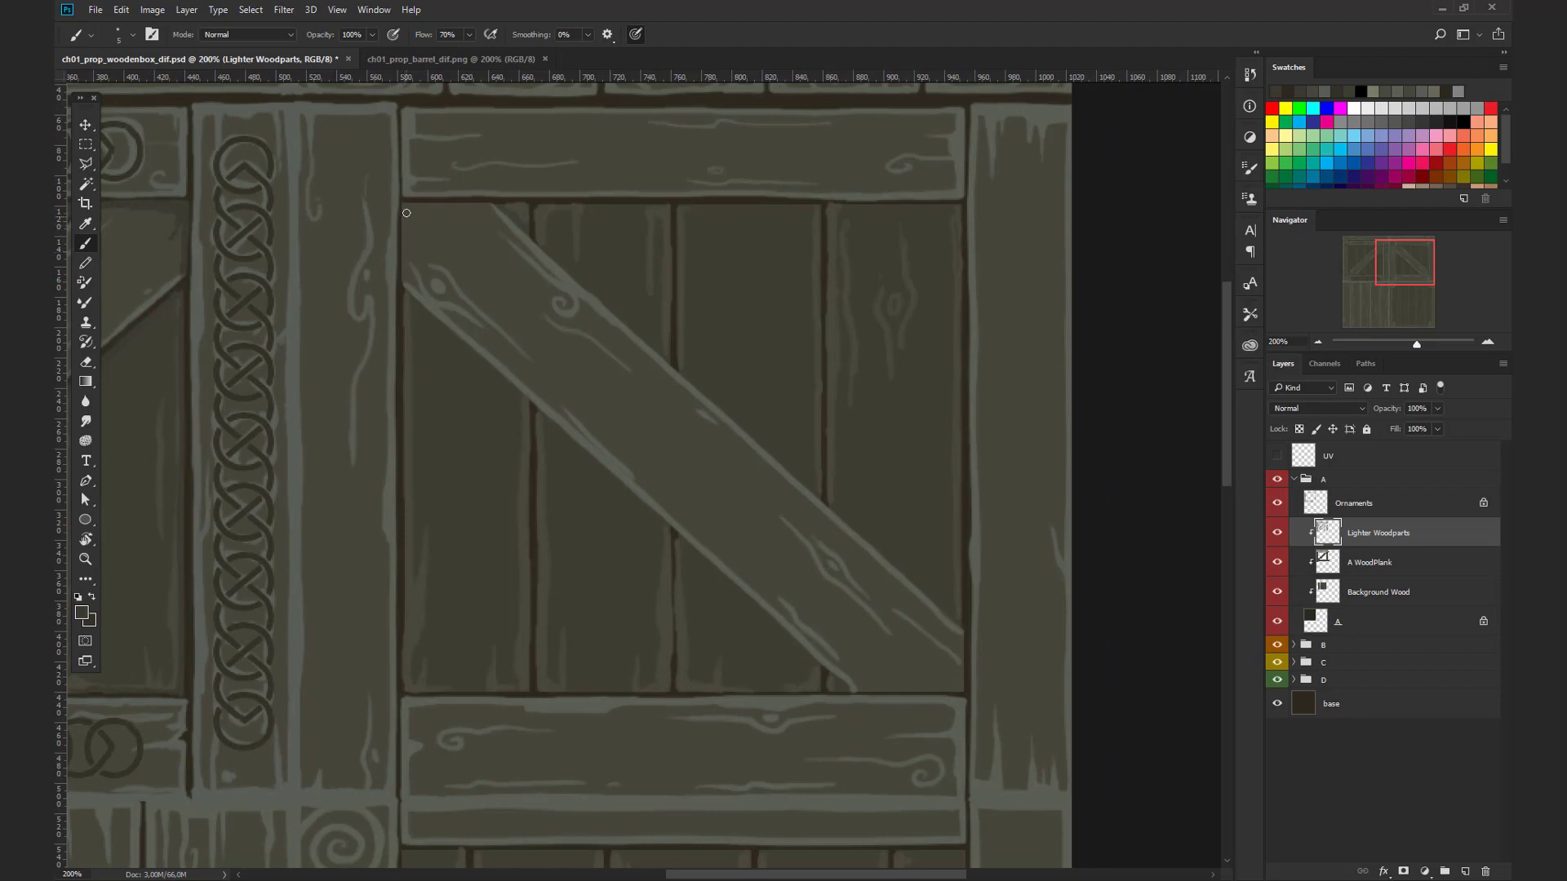
{"action": "left_click", "coordinate": [1294, 479]}
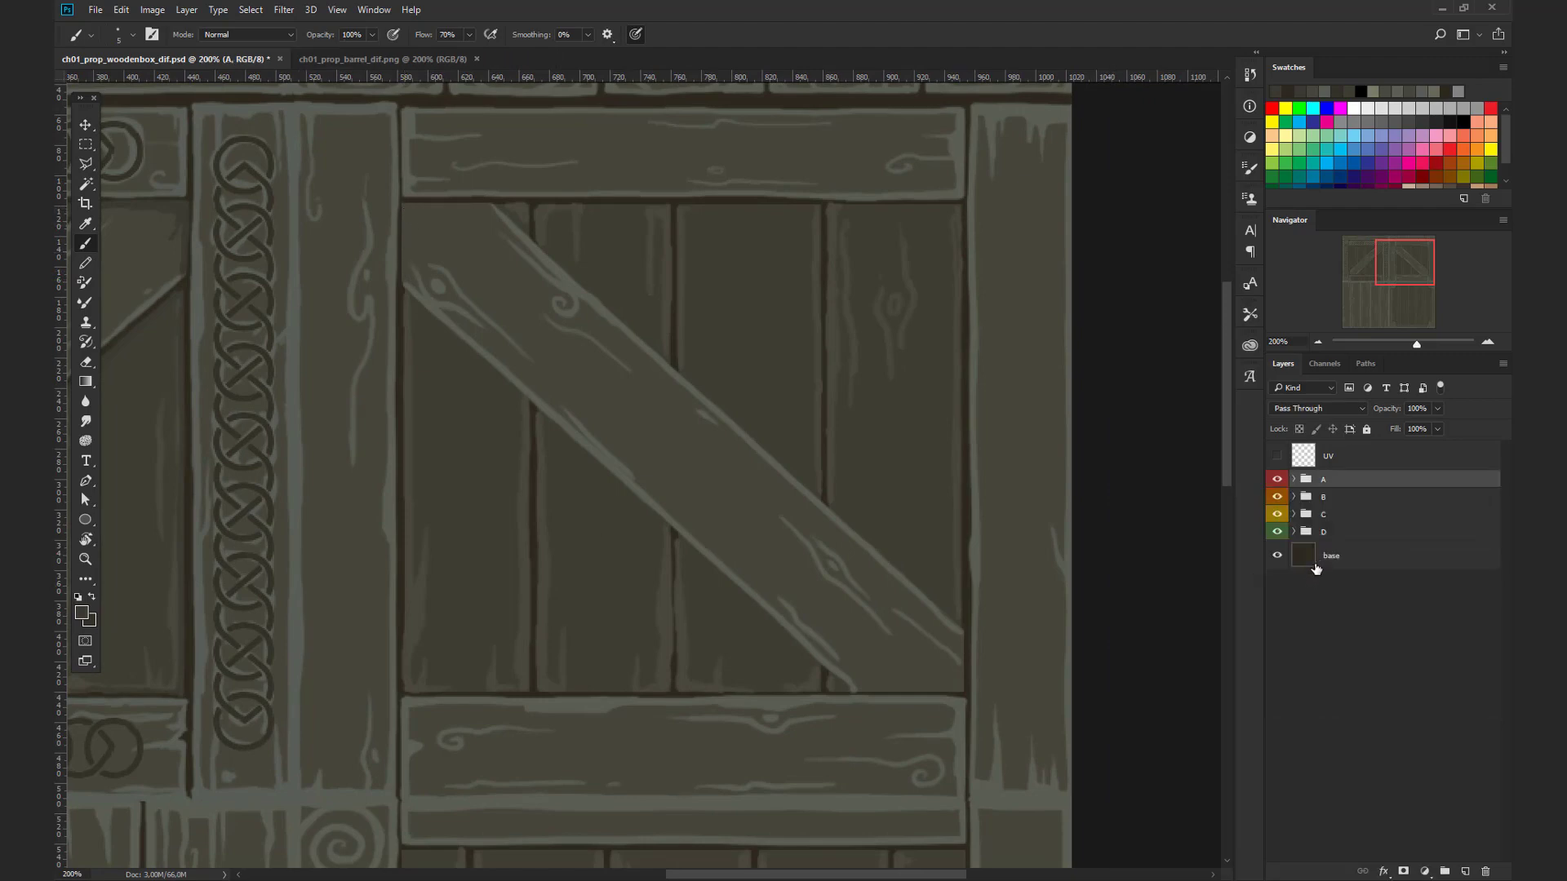
{"action": "left_click", "coordinate": [1294, 497]}
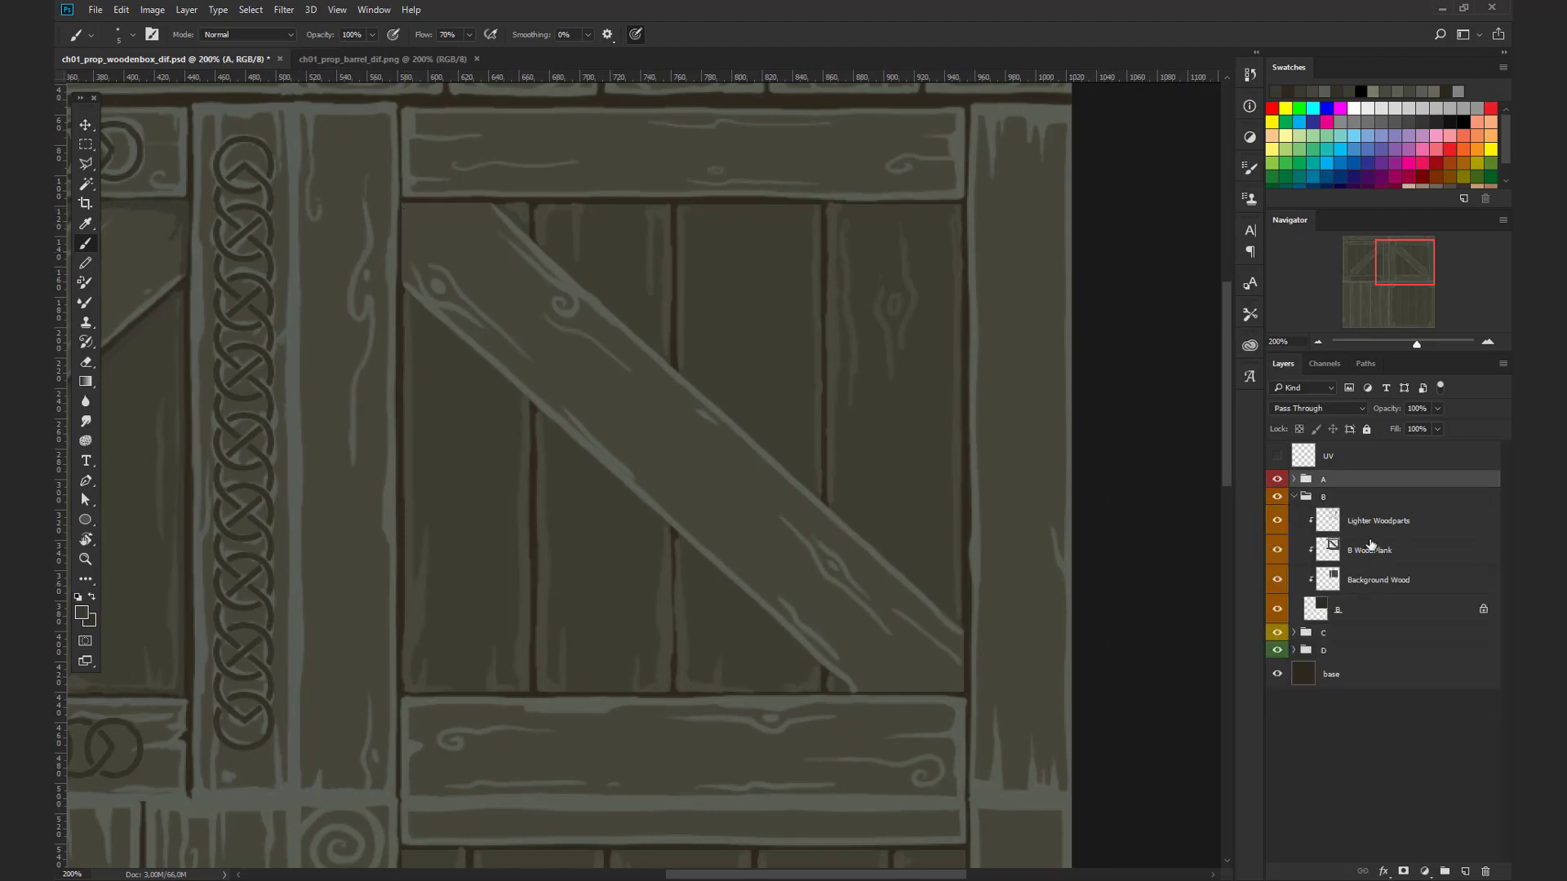
{"action": "left_click", "coordinate": [1335, 516]}
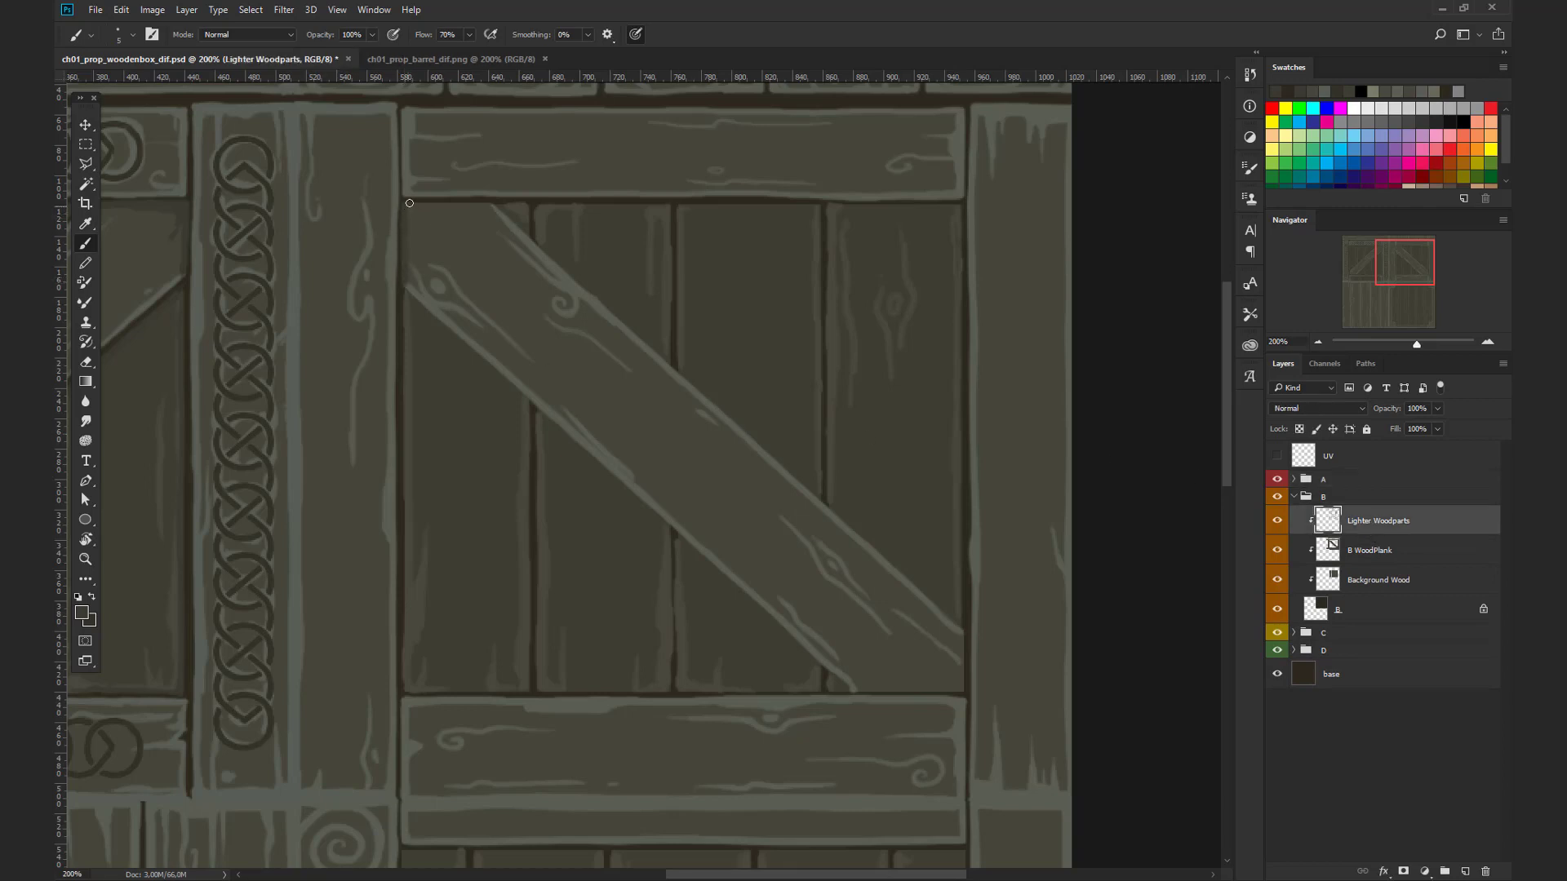
{"action": "left_click_drag", "start_coordinate": [475, 207], "coordinate": [405, 205]}
{"action": "left_click_drag", "start_coordinate": [412, 213], "coordinate": [413, 214]}
{"action": "key", "text": "bracketright"}
{"action": "key", "text": "bracketright"}
{"action": "key", "text": "bracketright"}
{"action": "key", "text": "bracketright"}
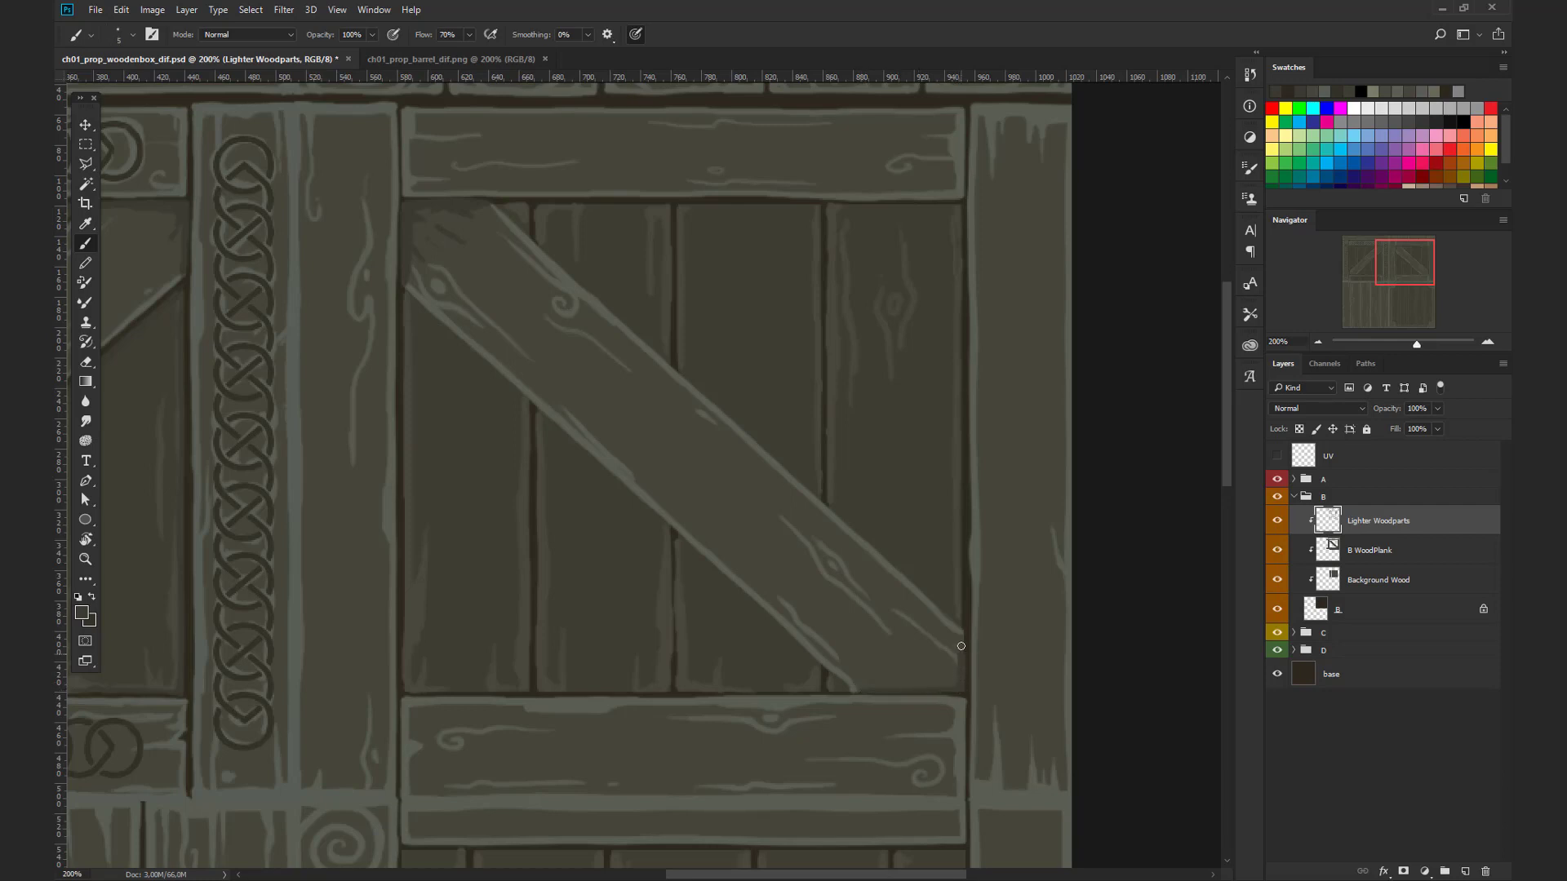
Step: Paint shading on the lower end of the right door's diagonal plank and along the edge of its first background plank
{"action": "key", "text": "bracketright"}
{"action": "key", "text": "]"}
{"action": "key", "text": "bracketright"}
{"action": "left_click_drag", "start_coordinate": [405, 588], "coordinate": [404, 295]}
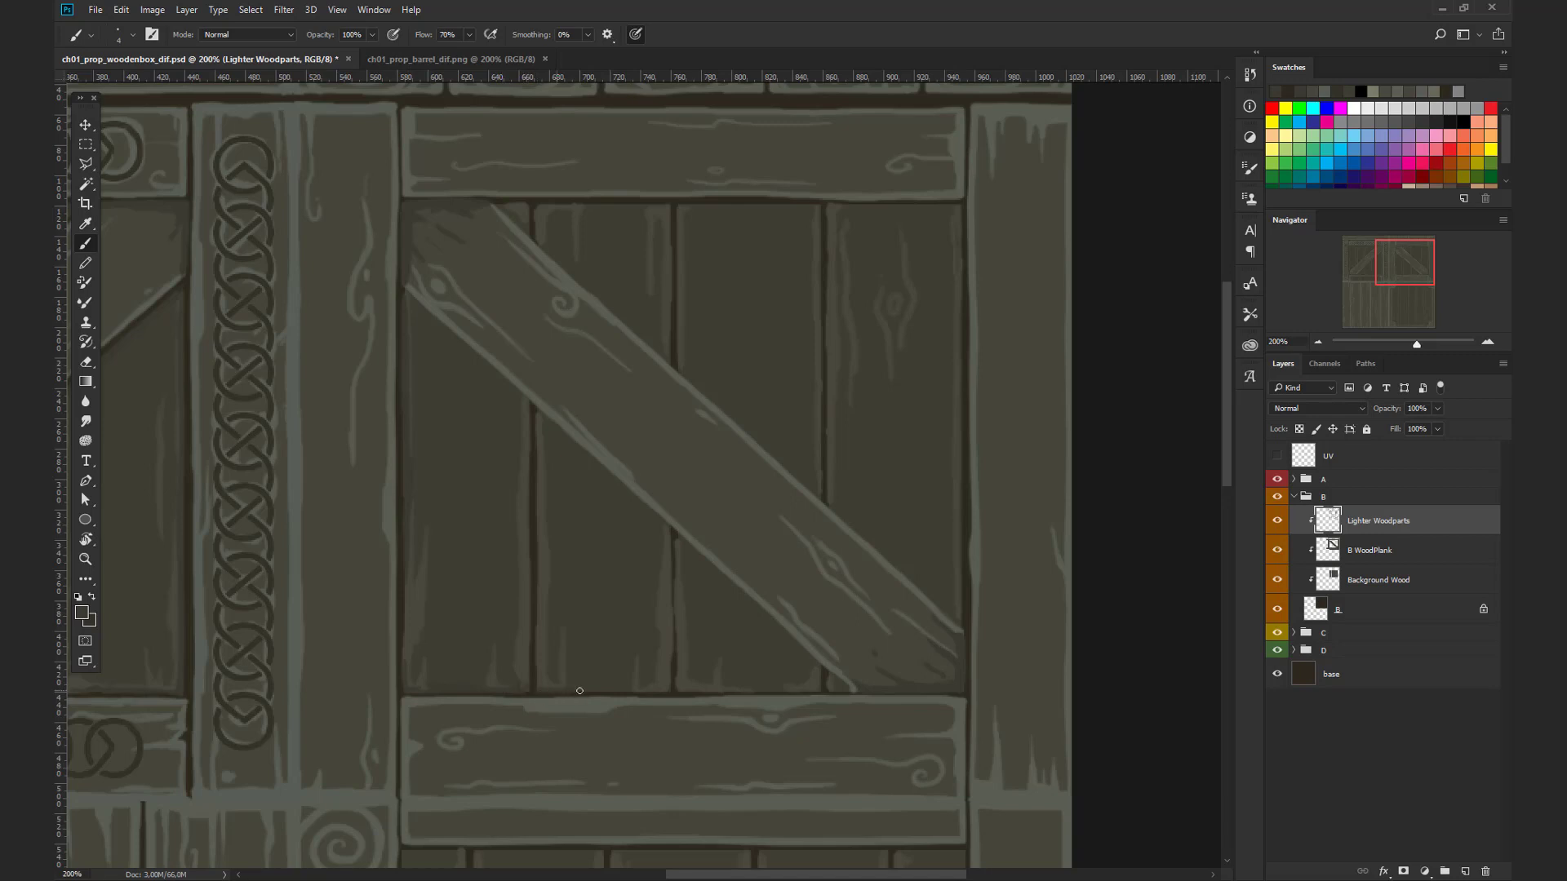
Step: Sample the dark gap color and paint dark outlines along both long edges of the right door's diagonal plank
{"action": "key", "text": "bracketright"}
{"action": "left_click", "coordinate": [197, 511], "text": "alt"}
{"action": "left_click_drag", "start_coordinate": [783, 631], "coordinate": [402, 292]}
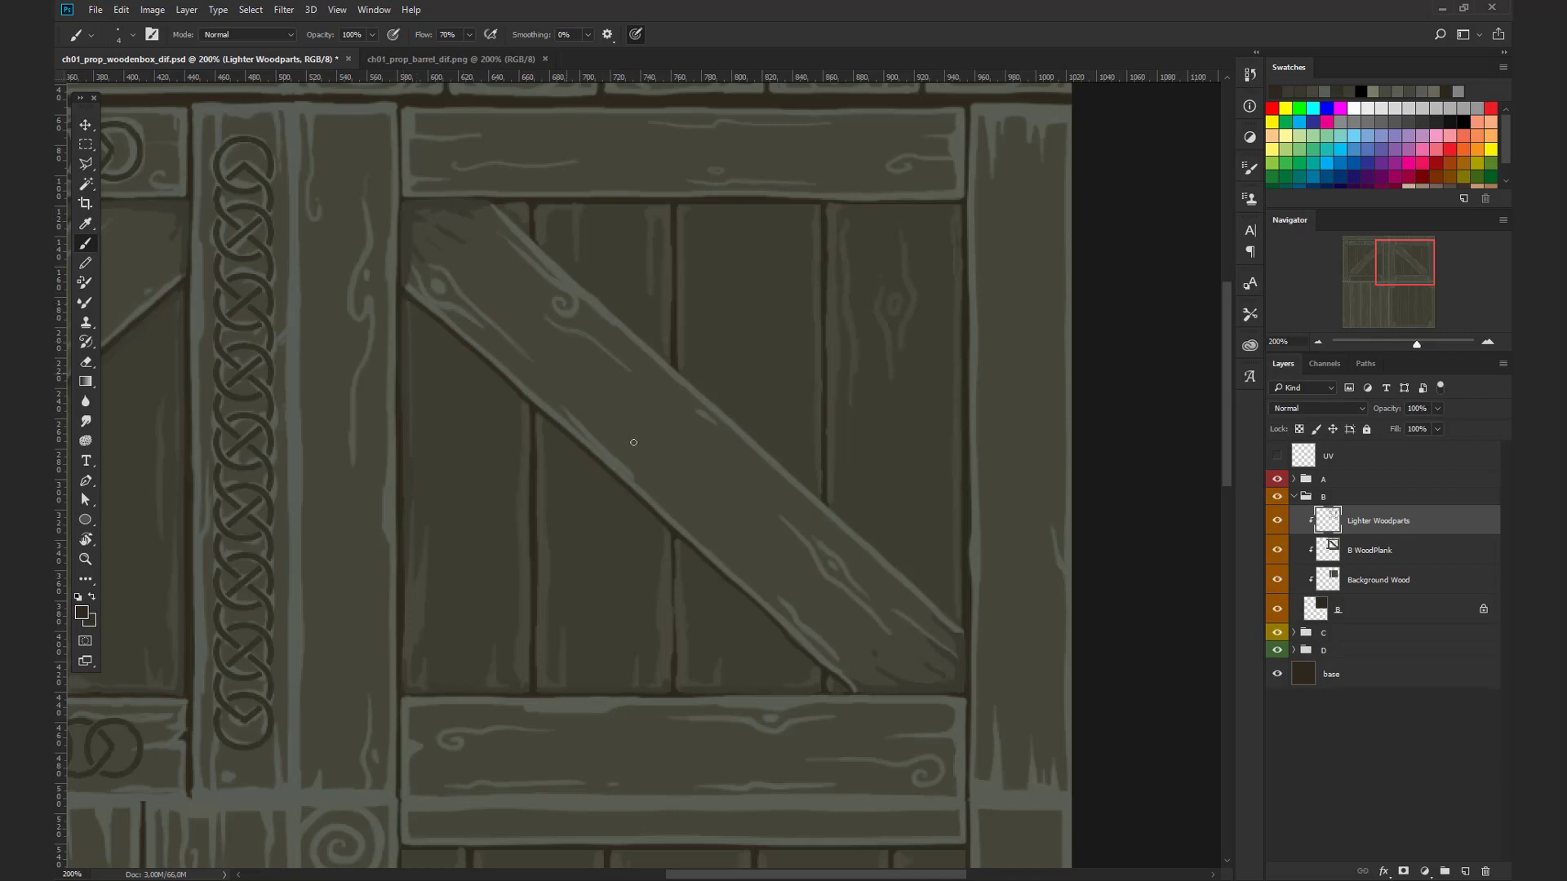
{"action": "left_click_drag", "start_coordinate": [966, 629], "coordinate": [493, 203]}
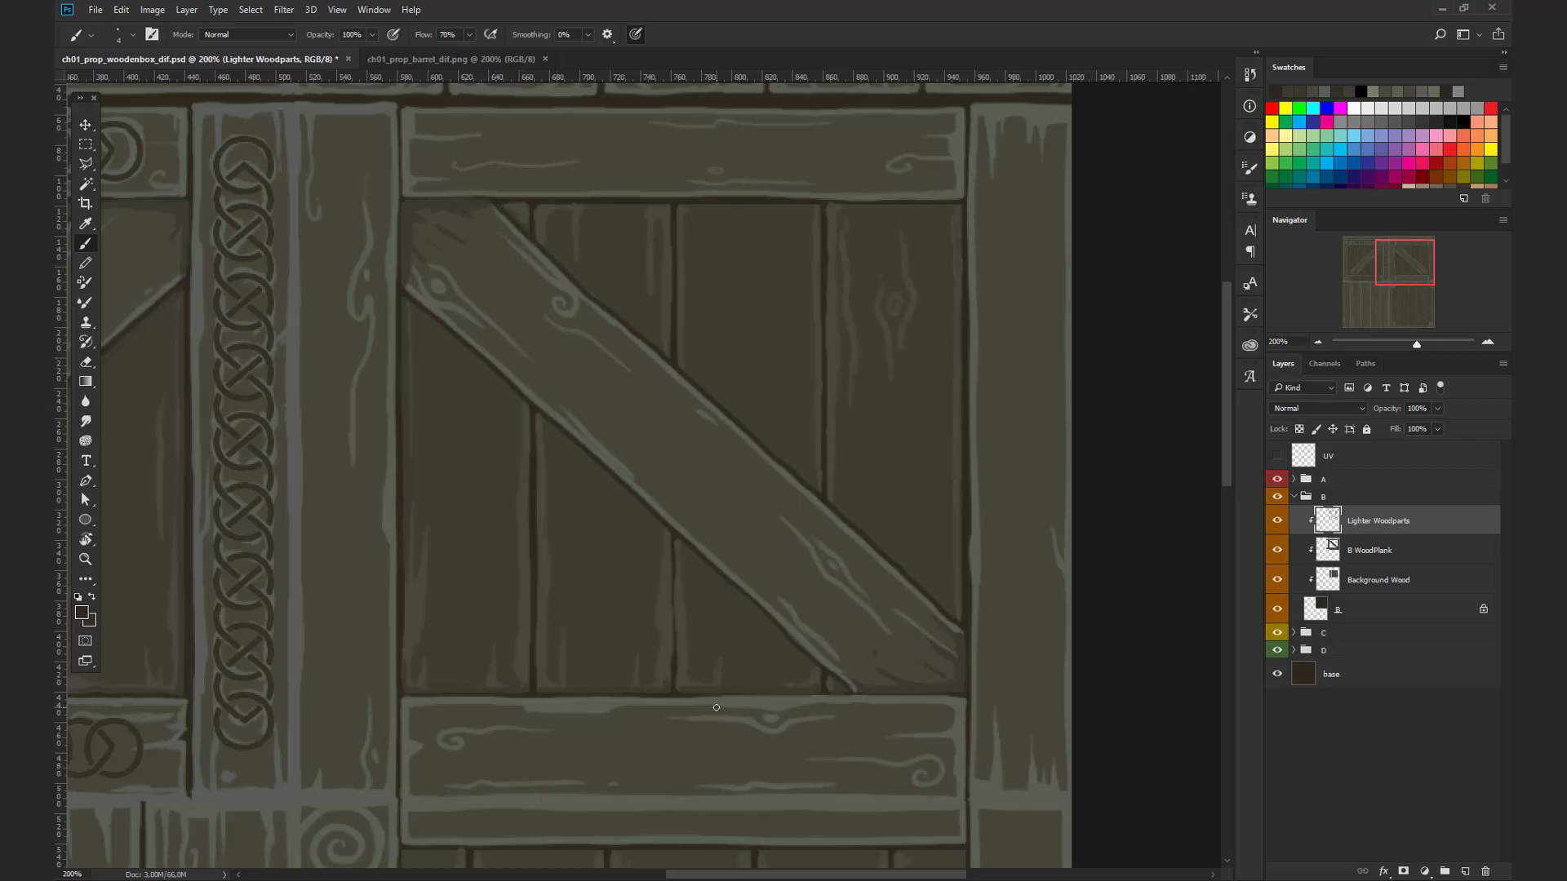
{"action": "key", "text": "ctrl+minus"}
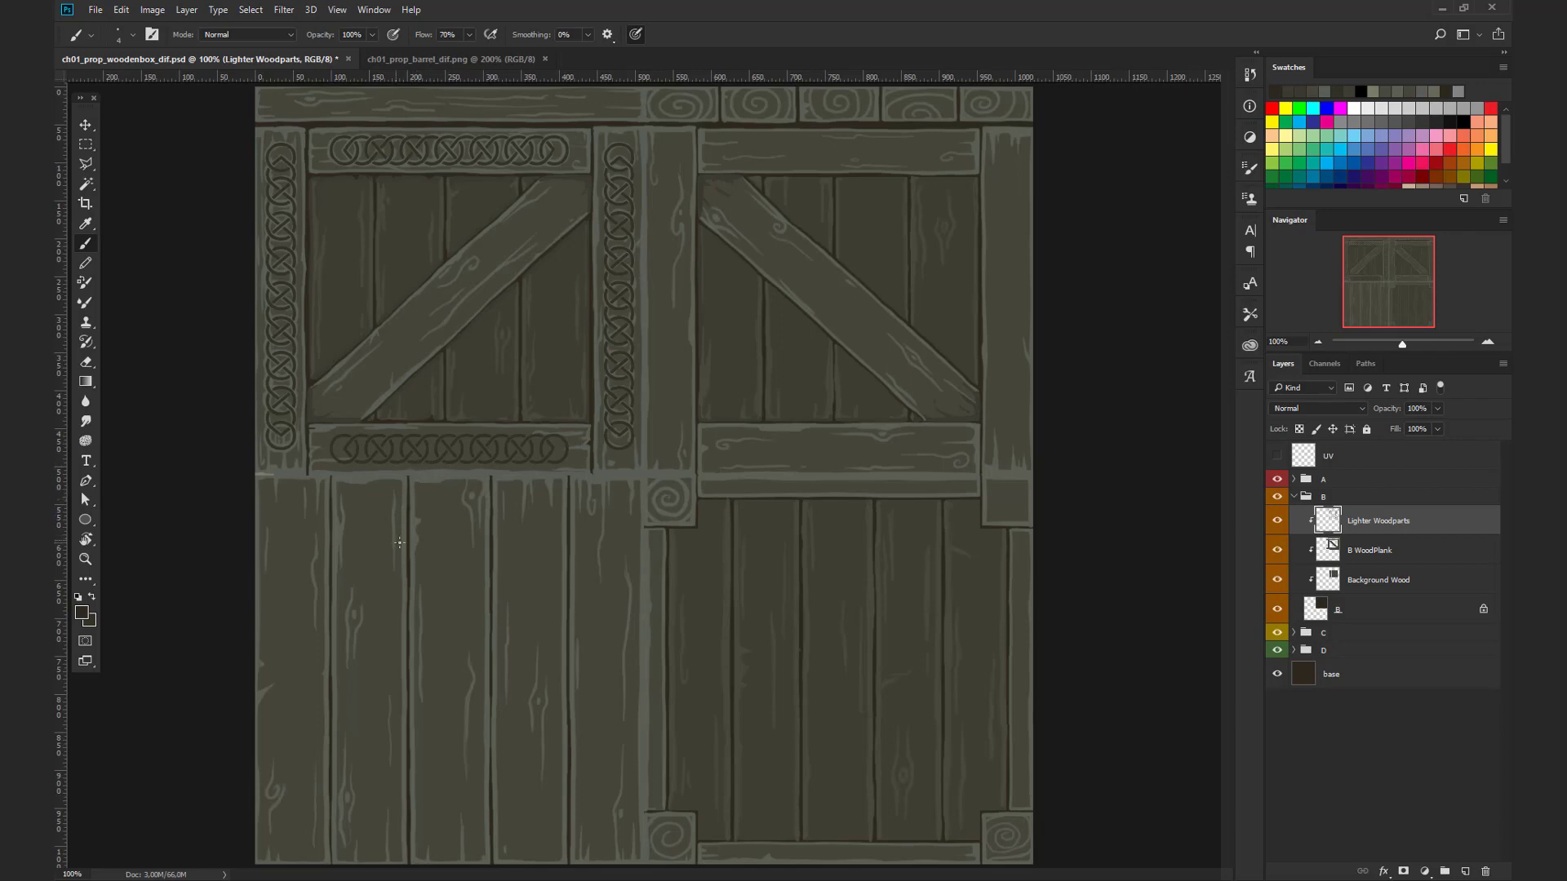
Step: Sample the light edge color and, on group A's Lighter Woodparts layer, paint highlights around the outside of the bottom horizontal knotwork band
{"action": "key", "text": "ctrl+plus"}
{"action": "left_click_drag", "start_coordinate": [384, 389], "coordinate": [606, 555]}
{"action": "left_click", "coordinate": [605, 555], "text": "alt"}
{"action": "left_click", "coordinate": [1293, 497]}
{"action": "left_click", "coordinate": [1293, 480]}
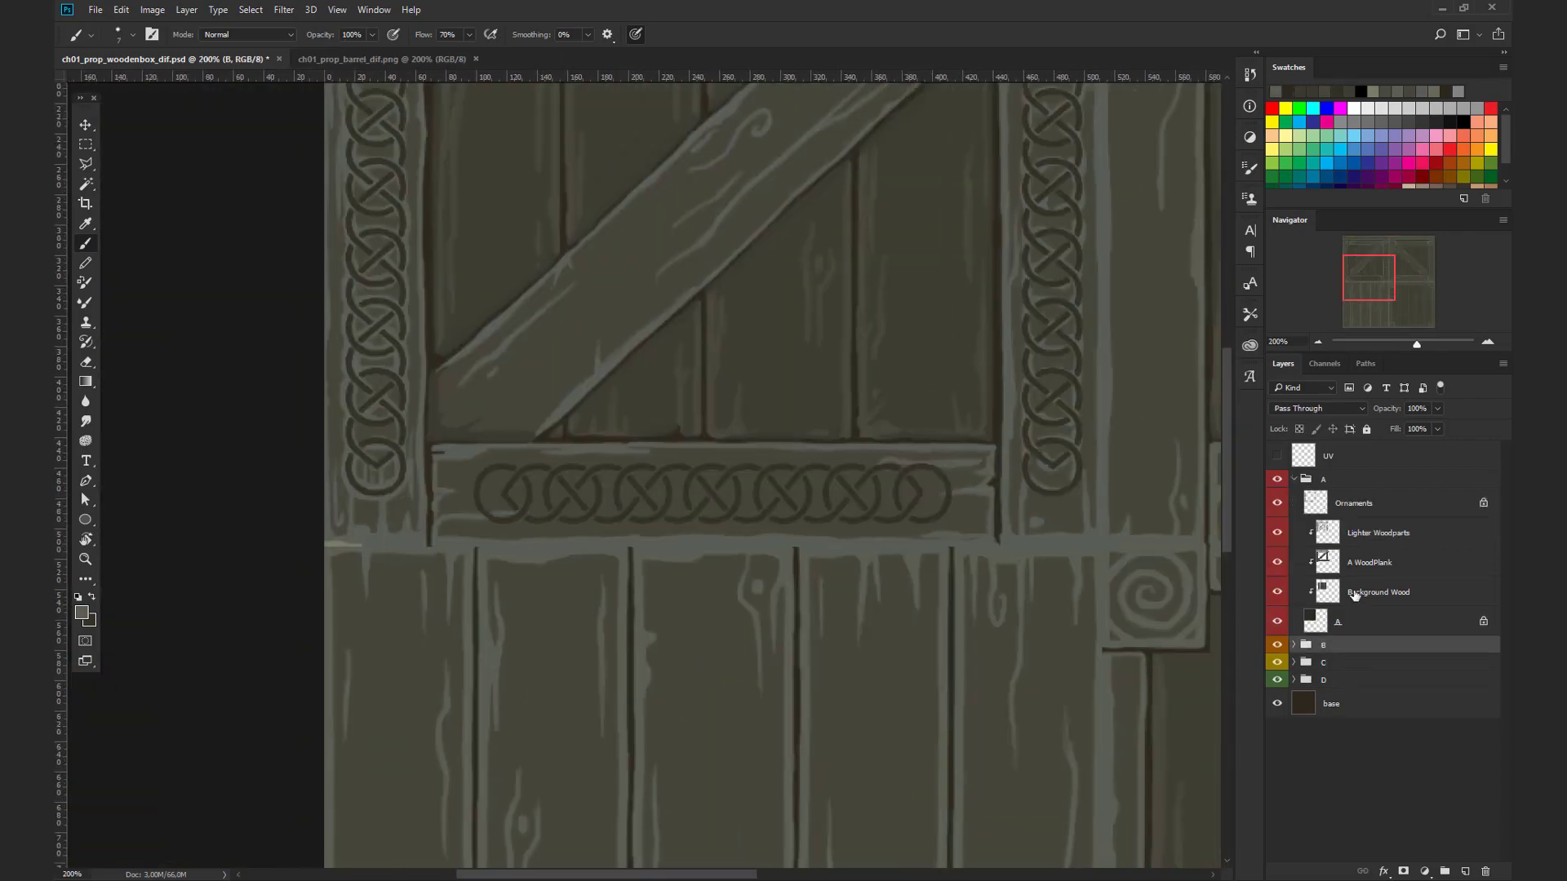
{"action": "left_click", "coordinate": [1375, 533]}
{"action": "left_click_drag", "start_coordinate": [476, 475], "coordinate": [477, 512]}
{"action": "left_click_drag", "start_coordinate": [813, 468], "coordinate": [849, 466]}
{"action": "left_click_drag", "start_coordinate": [690, 522], "coordinate": [711, 517]}
{"action": "left_click_drag", "start_coordinate": [819, 520], "coordinate": [879, 522]}
{"action": "left_click_drag", "start_coordinate": [954, 499], "coordinate": [932, 524]}
{"action": "left_click_drag", "start_coordinate": [577, 534], "coordinate": [608, 534]}
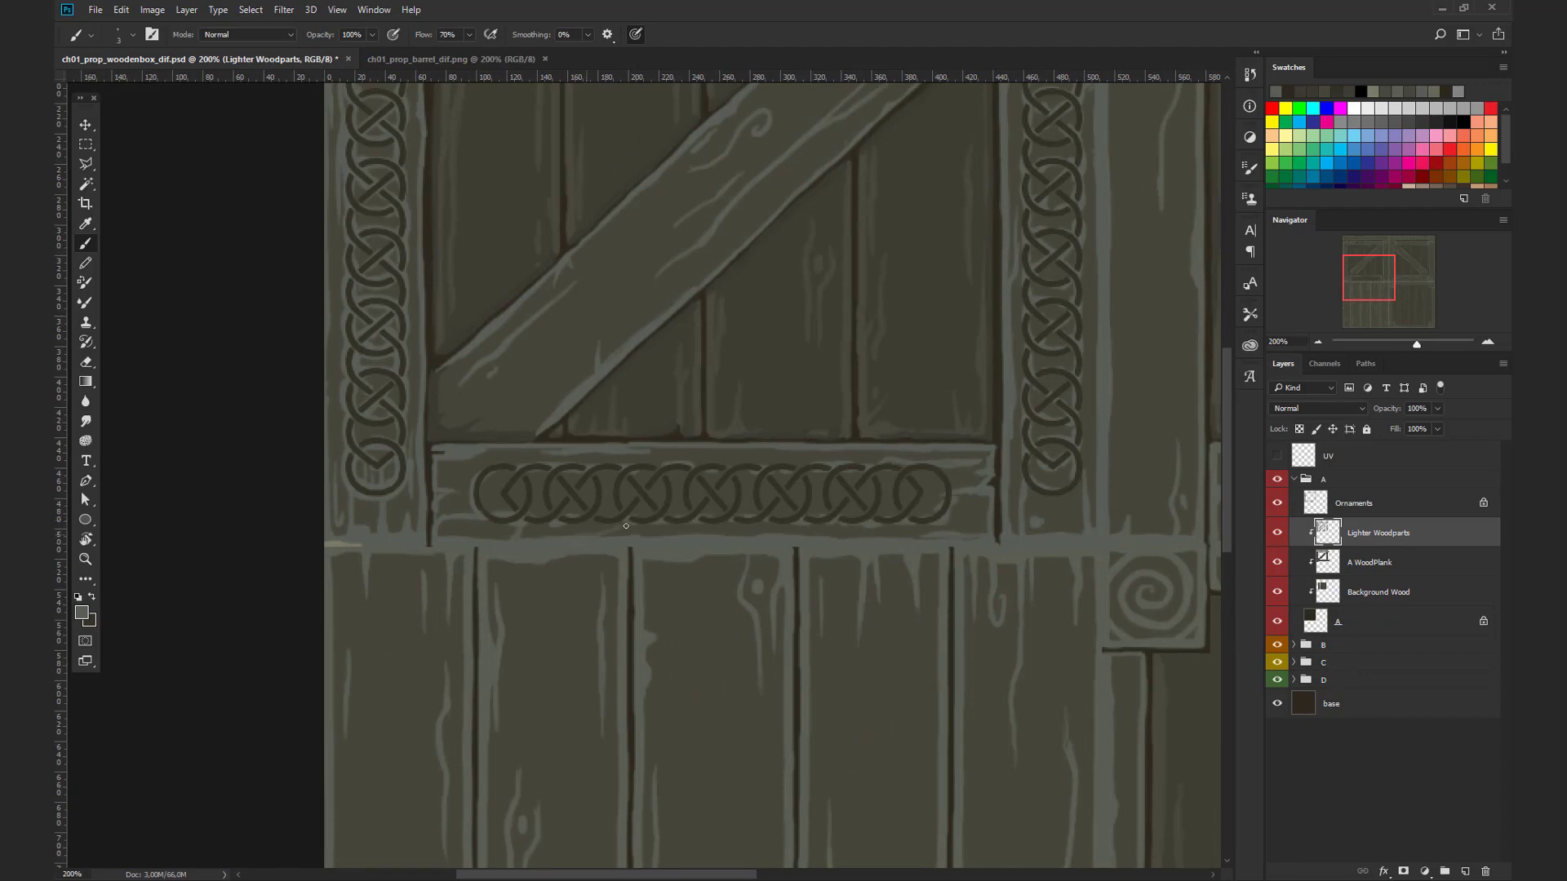
Step: Paint fine light highlights inside and between the loops of the bottom horizontal knotwork band with a smaller brush
{"action": "left_click_drag", "start_coordinate": [750, 460], "coordinate": [816, 454]}
{"action": "key", "text": "bracketleft"}
{"action": "key", "text": "bracketleft"}
{"action": "left_click_drag", "start_coordinate": [563, 475], "coordinate": [580, 497]}
{"action": "left_click_drag", "start_coordinate": [647, 492], "coordinate": [798, 463]}
{"action": "left_click_drag", "start_coordinate": [820, 479], "coordinate": [829, 513]}
{"action": "left_click_drag", "start_coordinate": [881, 474], "coordinate": [882, 512]}
{"action": "left_click_drag", "start_coordinate": [920, 472], "coordinate": [949, 488]}
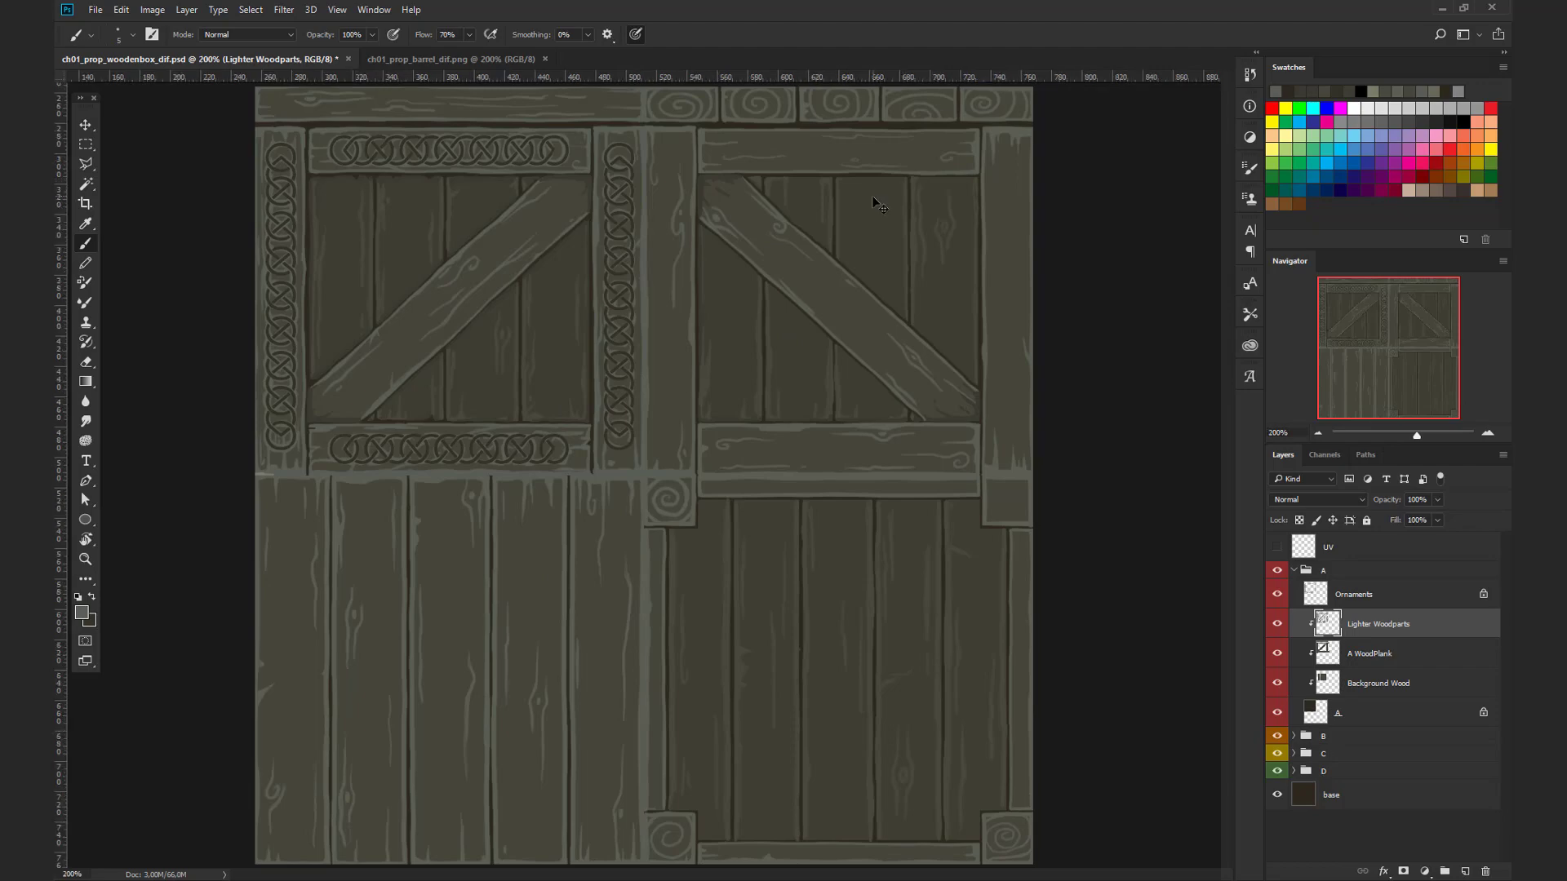
Step: On group B's Lighter Woodparts layer, sample the dark gap color and paint shadows along the upper ends of the right door's background planks
{"action": "key", "text": "ctrl+plus"}
{"action": "left_click_drag", "start_coordinate": [766, 348], "coordinate": [478, 791]}
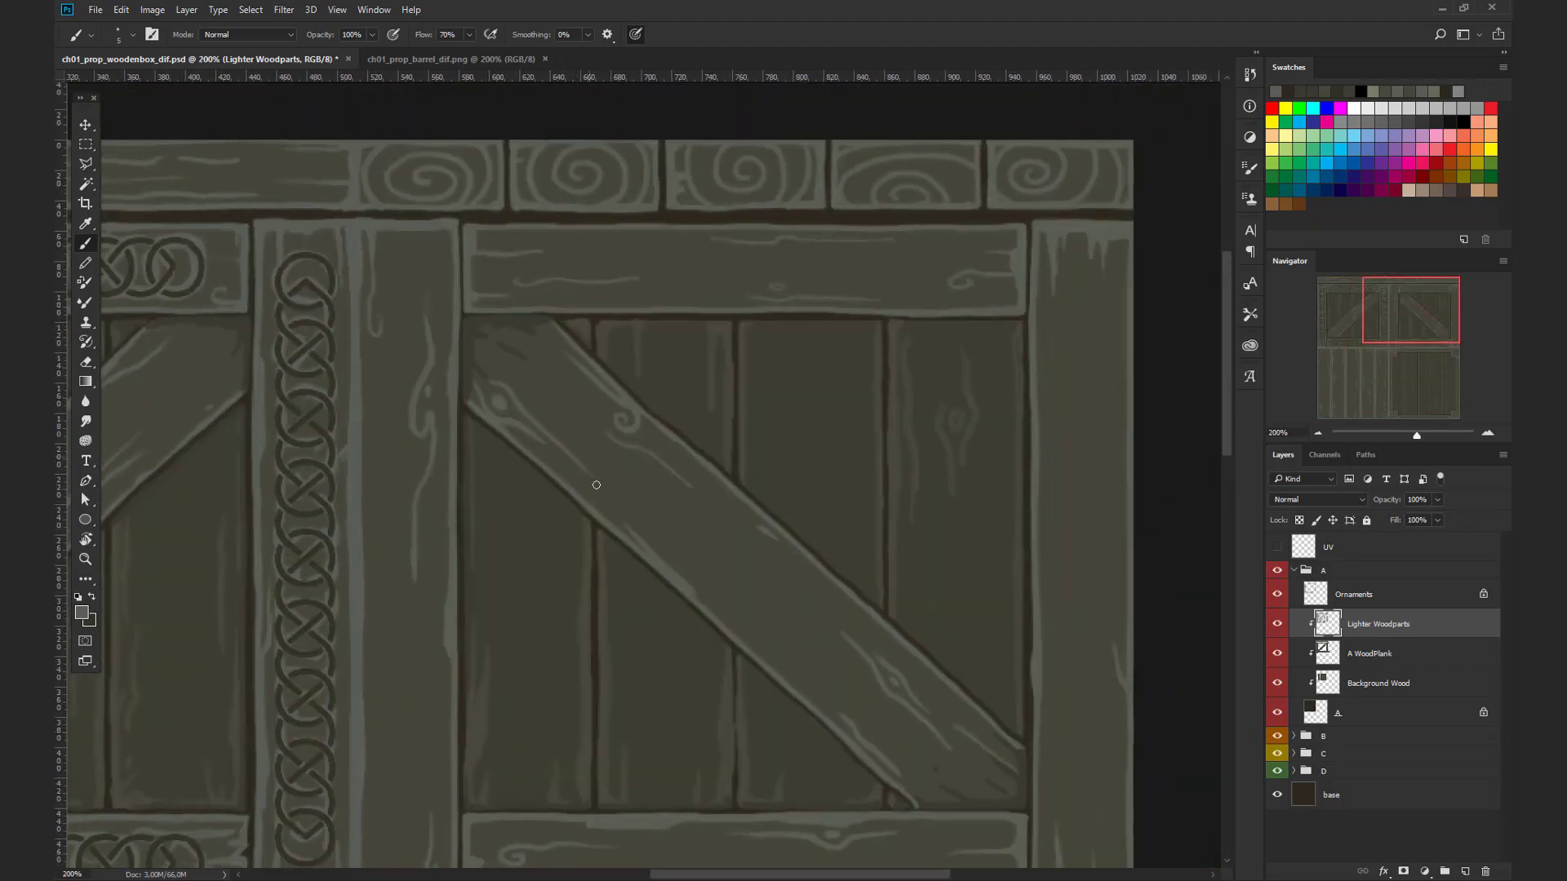
{"action": "left_click", "coordinate": [1294, 569]}
{"action": "left_click", "coordinate": [1293, 588]}
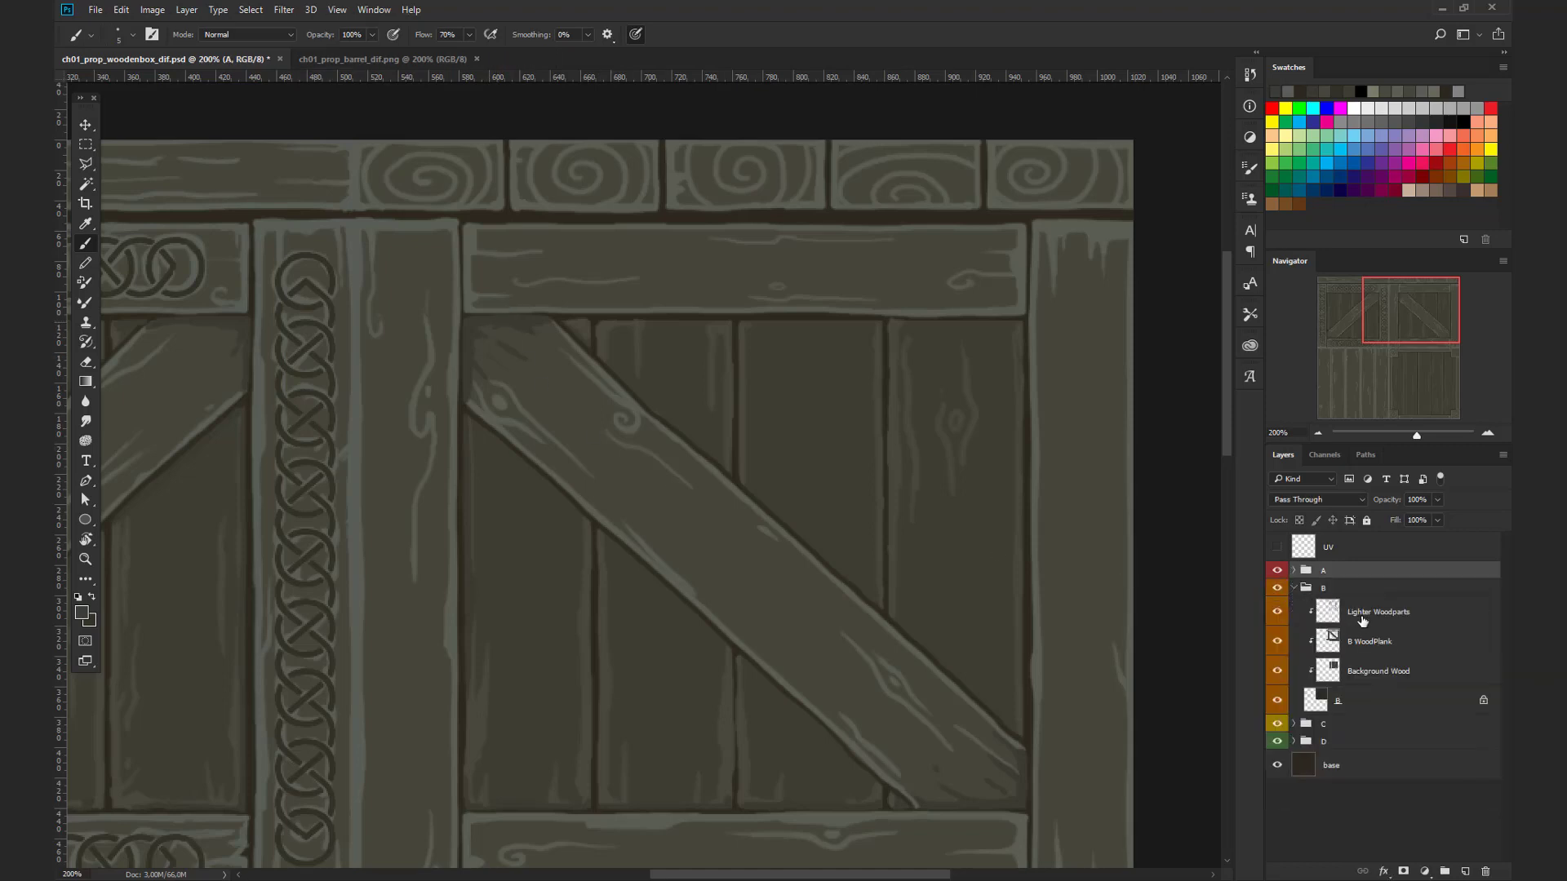
{"action": "left_click", "coordinate": [1354, 620]}
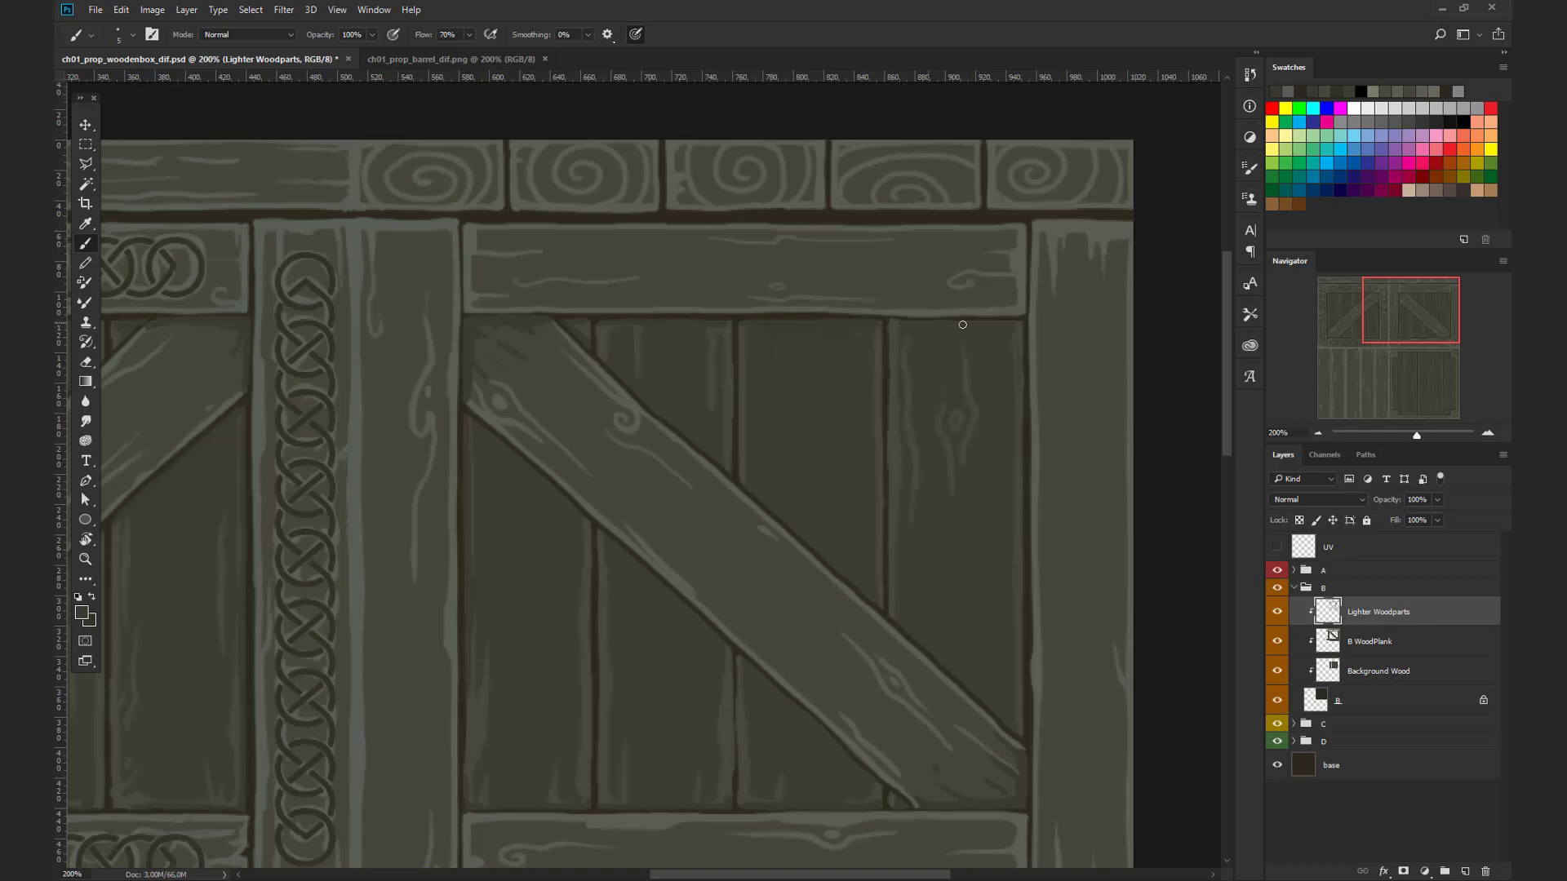
{"action": "left_click", "coordinate": [656, 314], "text": "alt"}
{"action": "left_click_drag", "start_coordinate": [605, 318], "coordinate": [1025, 315]}
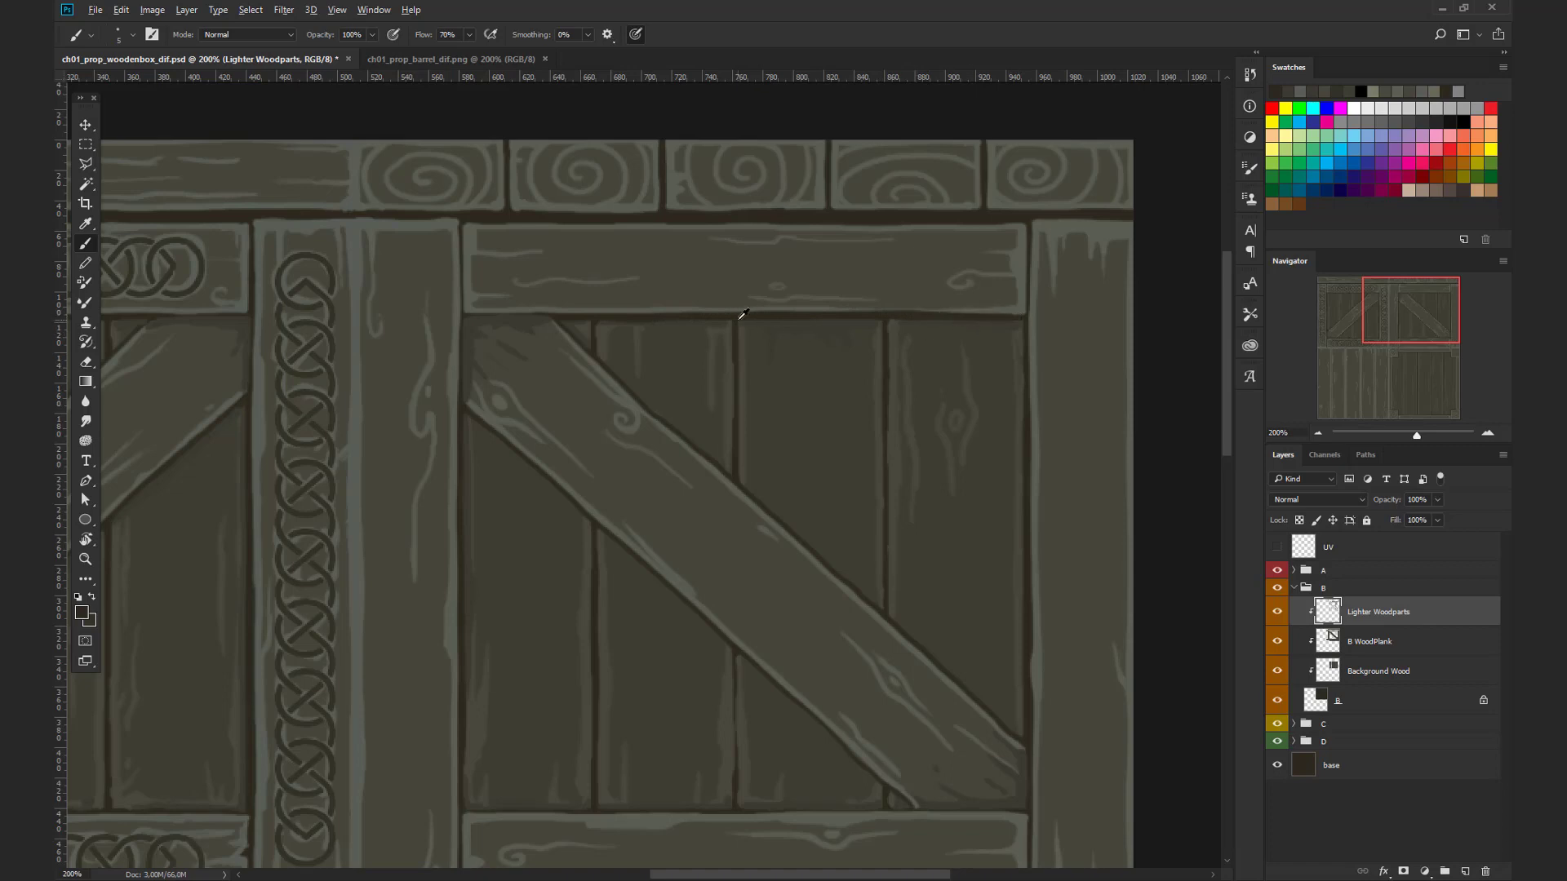
{"action": "left_click_drag", "start_coordinate": [811, 535], "coordinate": [710, 297]}
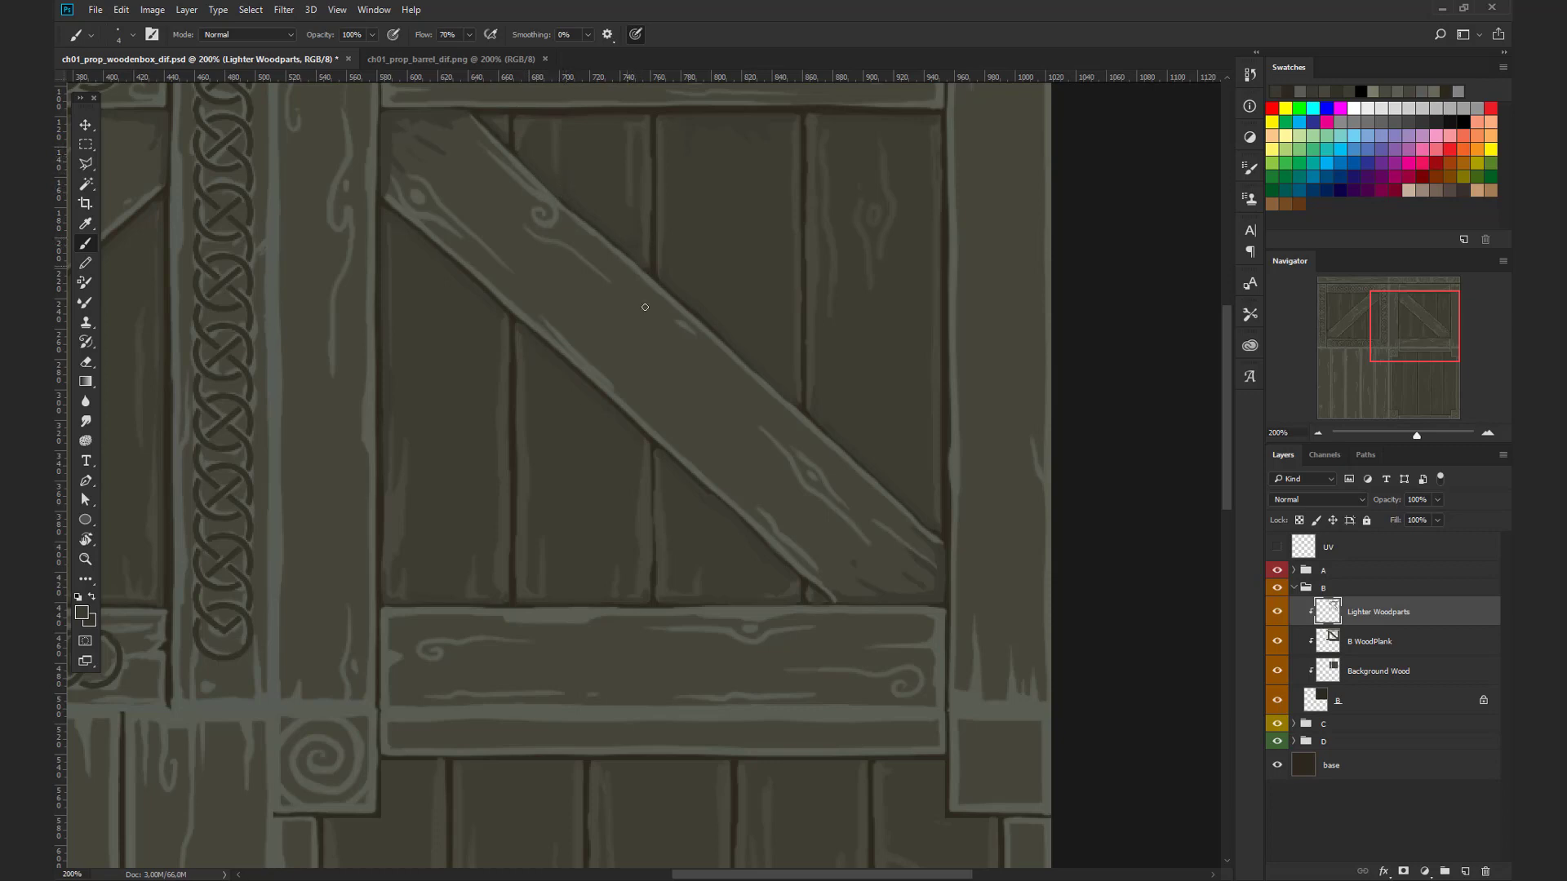
{"action": "scroll", "coordinate": [624, 310], "scroll_direction": "down", "scroll_amount": 3}
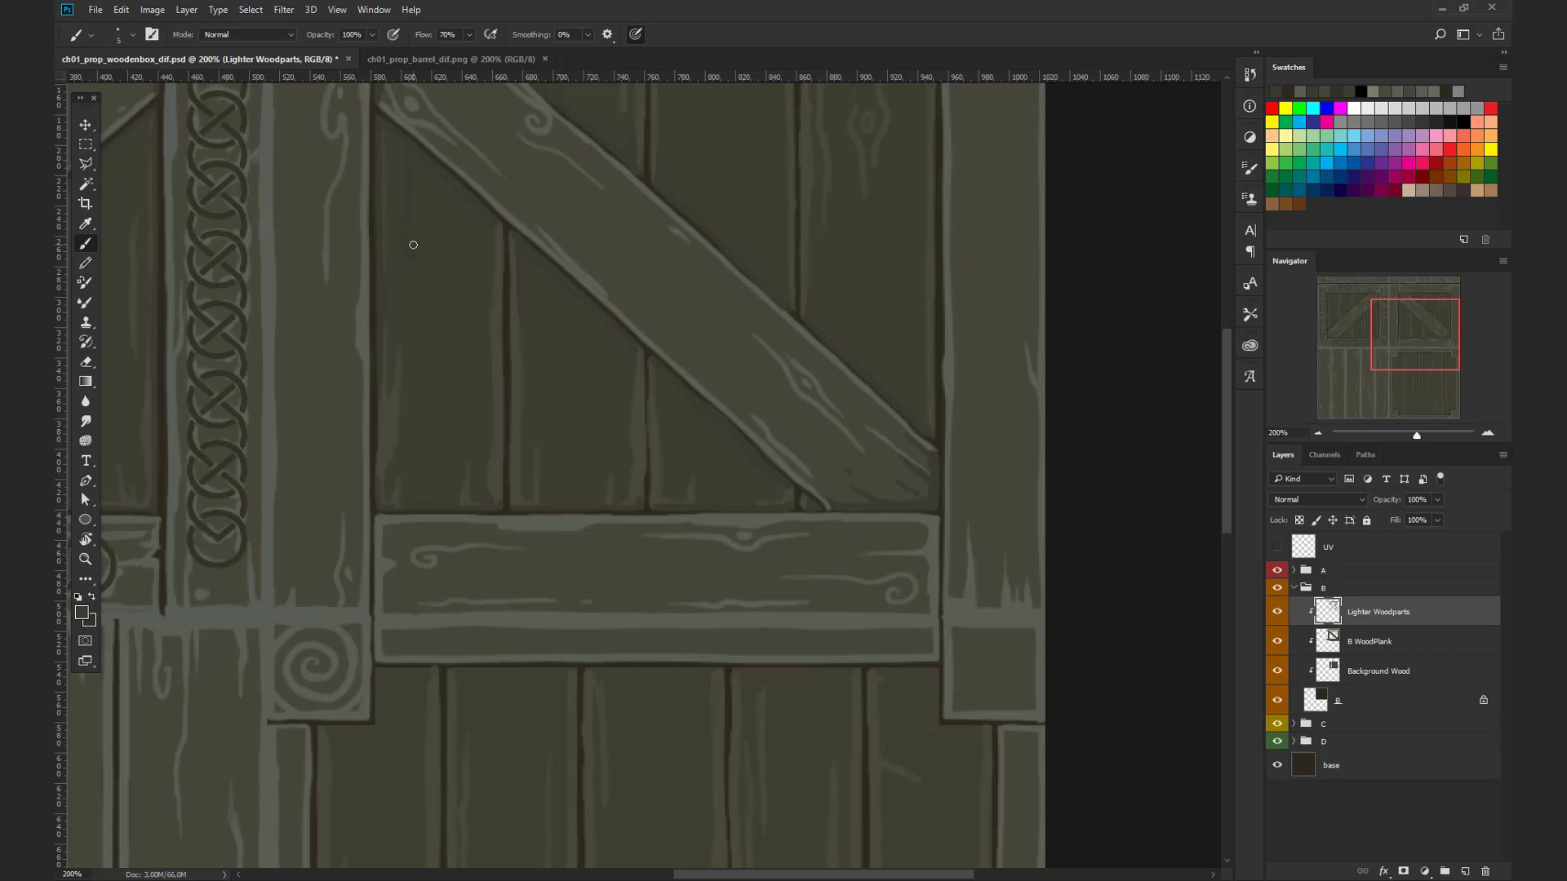
Step: Activate the Highlight Wood layer in group D and check the lower plank panel against the UV overlay
{"action": "left_click_drag", "start_coordinate": [678, 517], "coordinate": [724, 241]}
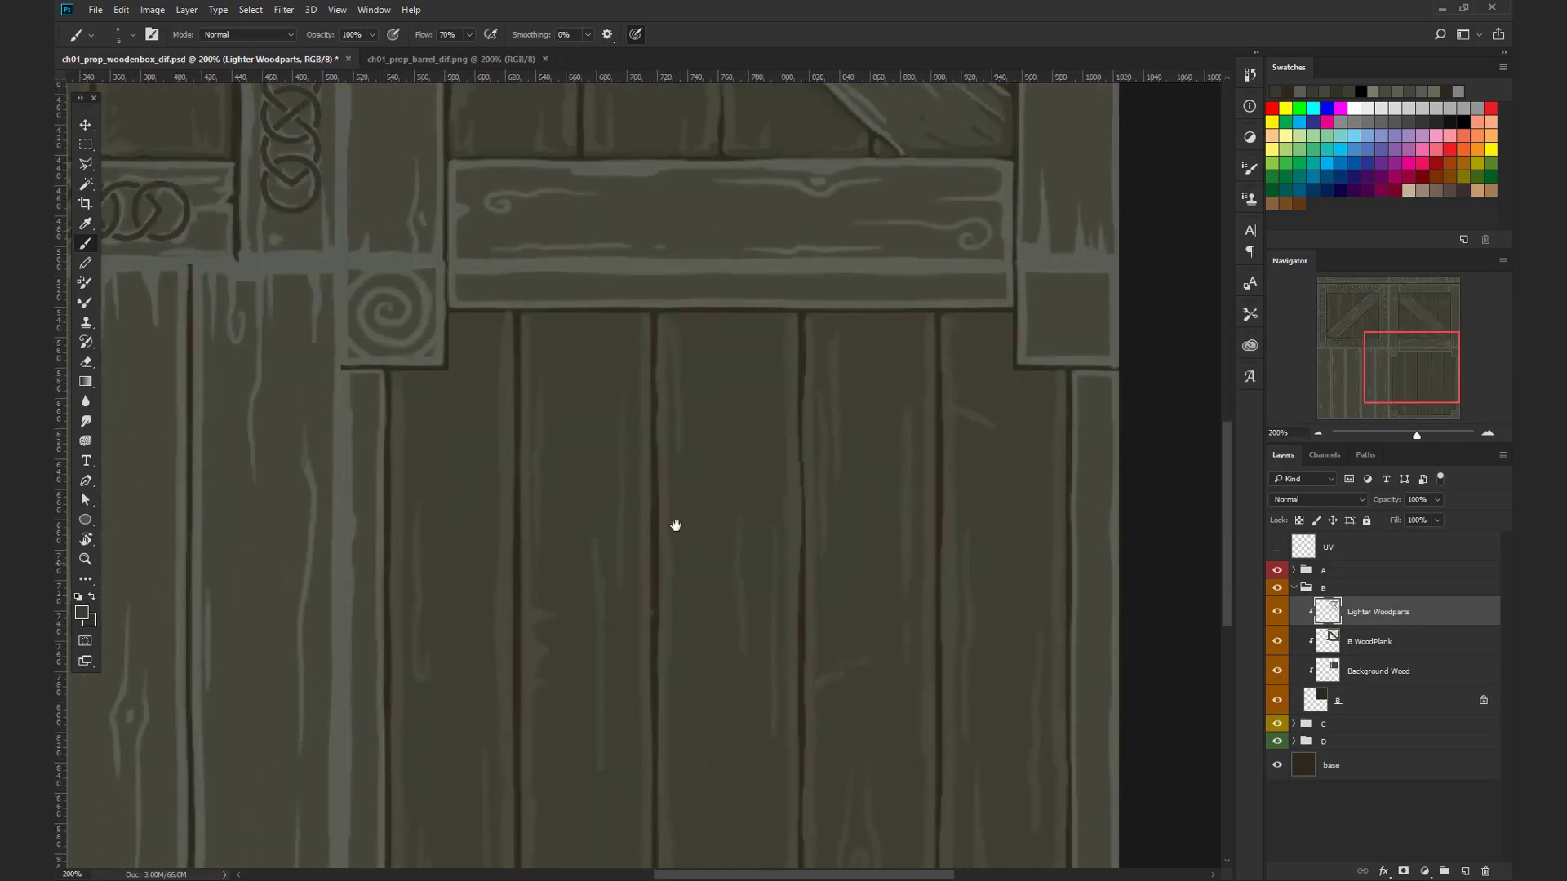
{"action": "left_click_drag", "start_coordinate": [675, 521], "coordinate": [640, 315]}
{"action": "left_click", "coordinate": [1294, 588]}
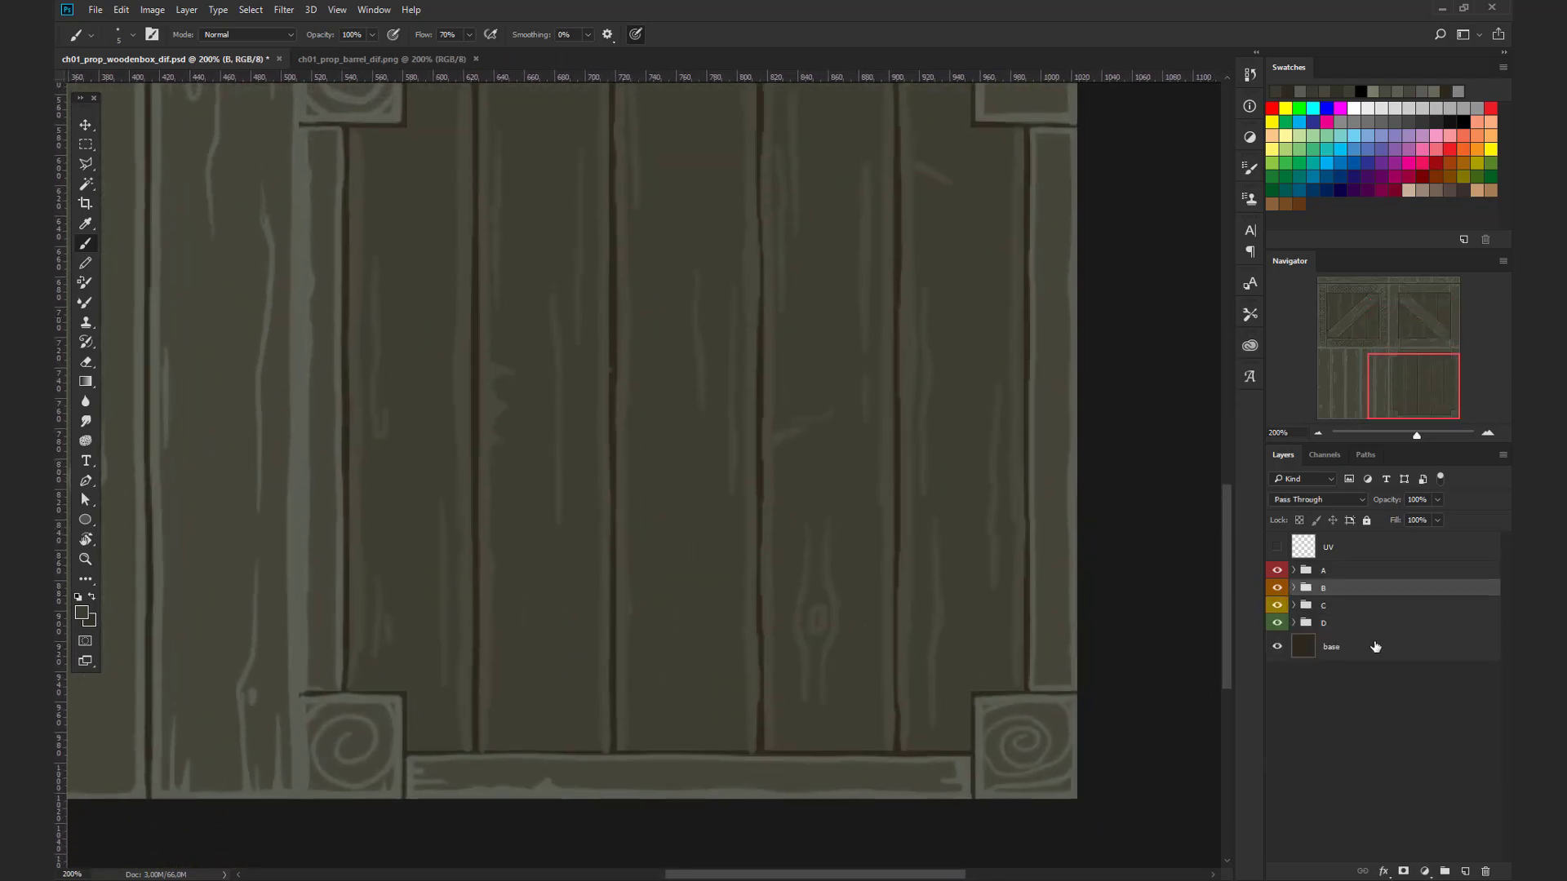
{"action": "left_click", "coordinate": [1292, 623]}
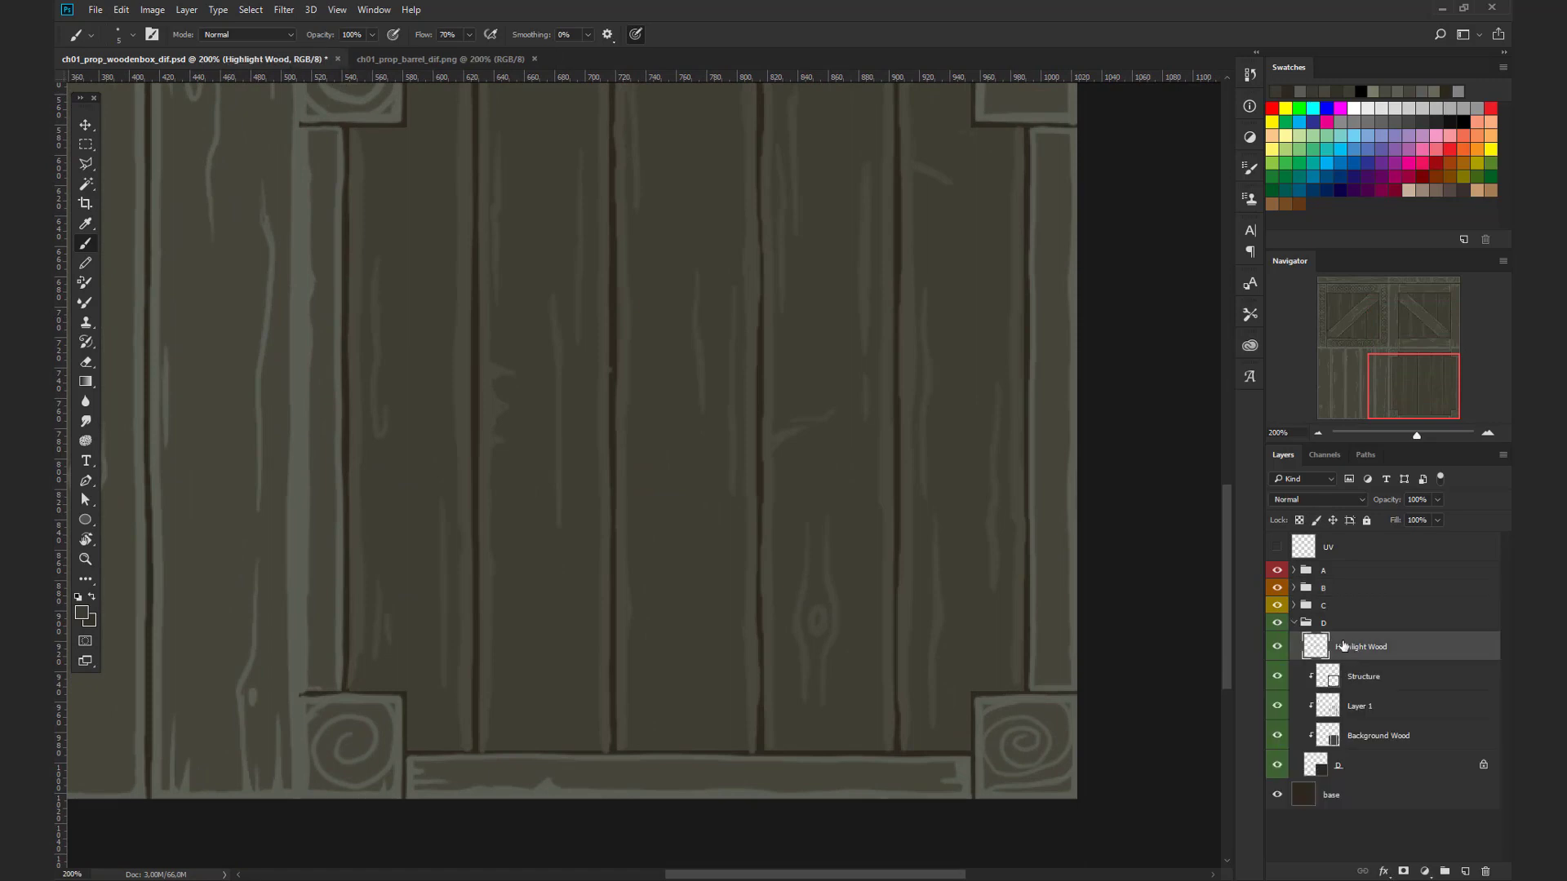
{"action": "left_click", "coordinate": [1358, 651]}
{"action": "left_click", "coordinate": [1277, 547]}
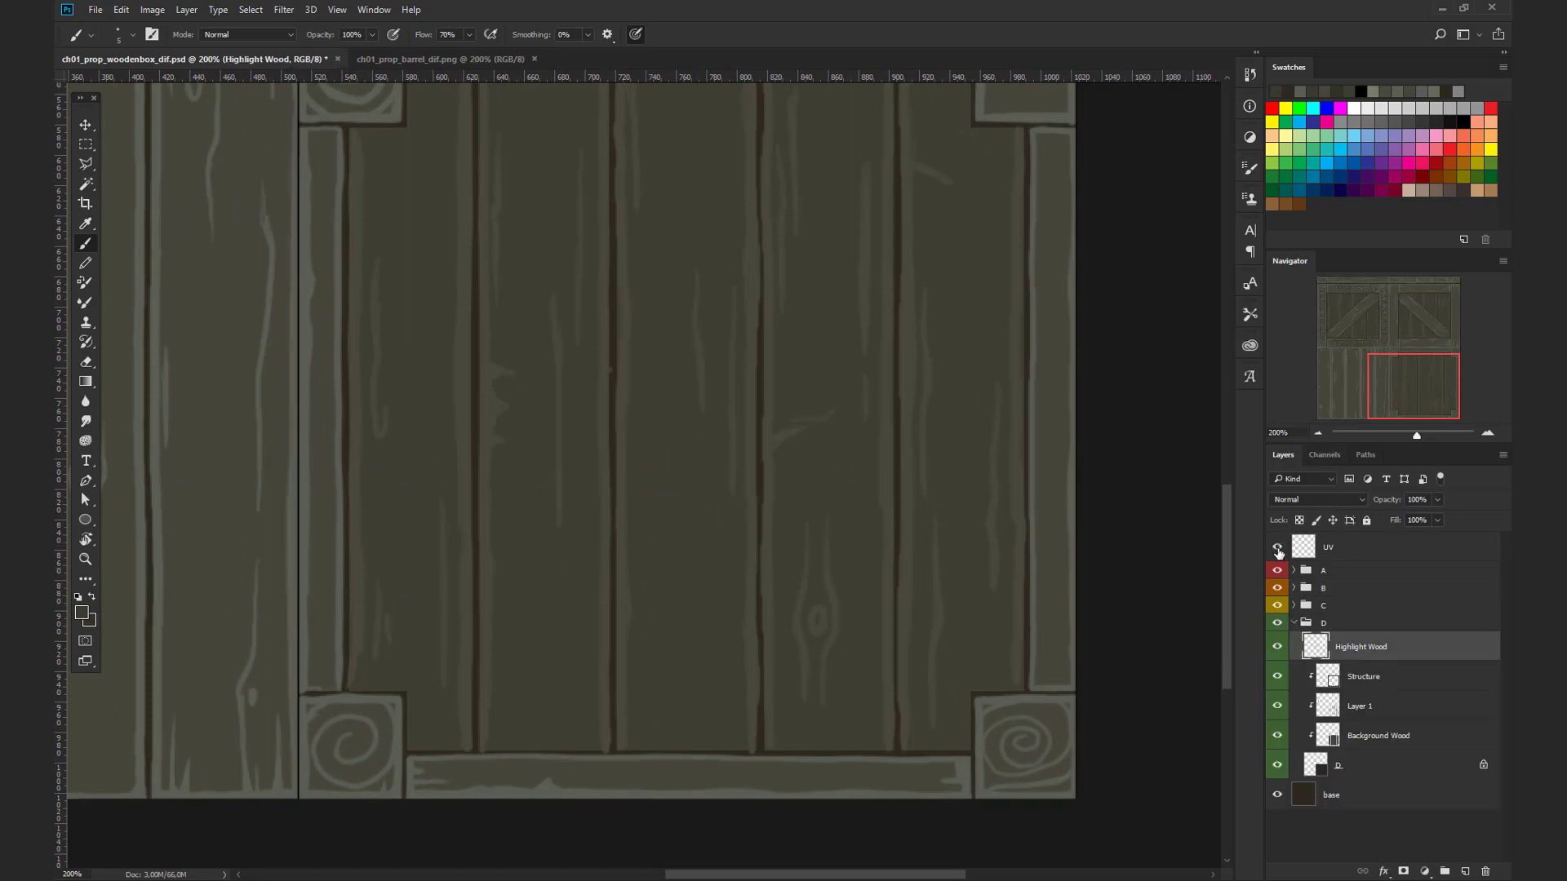
{"action": "left_click", "coordinate": [1278, 548]}
{"action": "scroll", "coordinate": [473, 375], "scroll_direction": "up", "scroll_amount": 3}
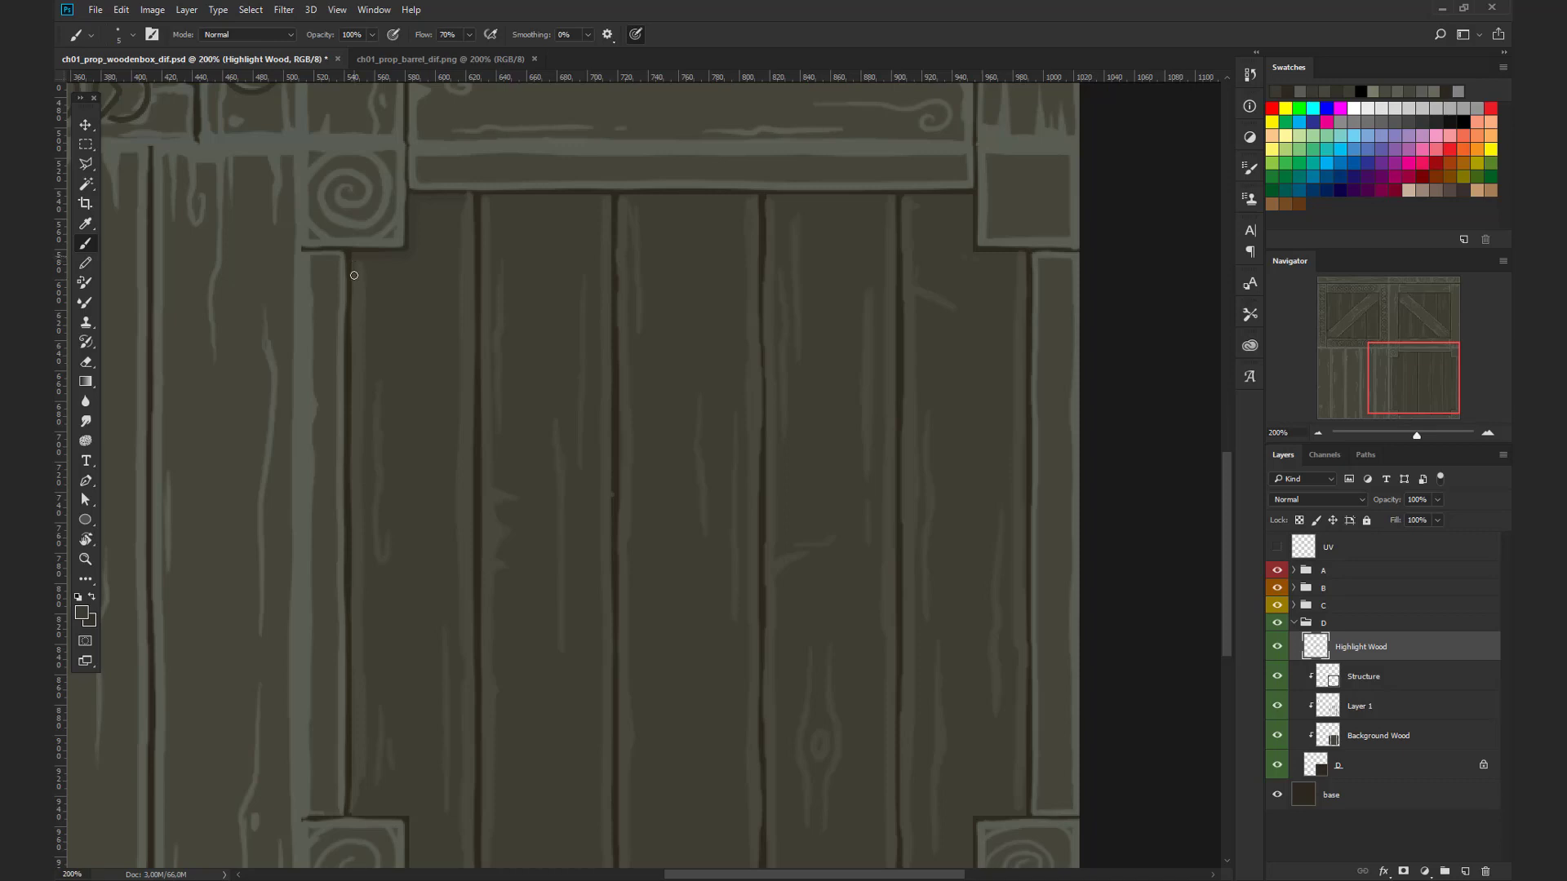
Step: Paint a soft shadow down the left edge and into the lower-left corner of the lower-right plank panel
{"action": "left_click_drag", "start_coordinate": [355, 260], "coordinate": [355, 816]}
{"action": "left_click_drag", "start_coordinate": [480, 628], "coordinate": [492, 426]}
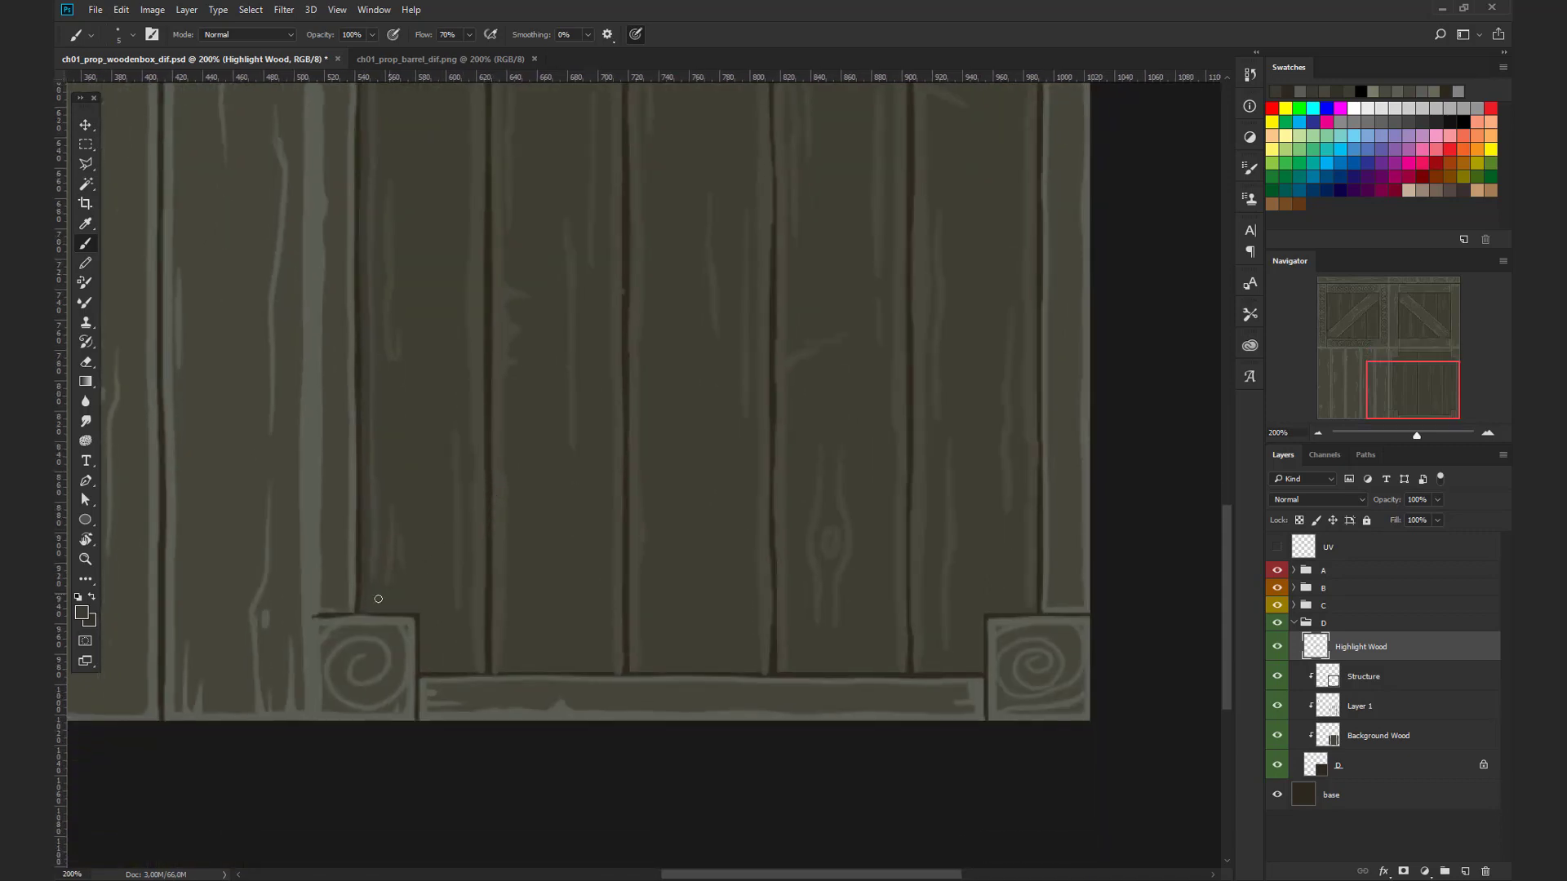
{"action": "left_click_drag", "start_coordinate": [417, 611], "coordinate": [424, 616]}
{"action": "key", "text": "bracketright"}
{"action": "key", "text": "bracketleft"}
{"action": "key", "text": "bracketright"}
Step: Paint shadows along the bottom edge and around the lower-right corner block of the plank panel, varying the brush size
{"action": "mouse_move", "coordinate": [503, 669]}
{"action": "left_mouse_down"}
{"action": "mouse_move", "coordinate": [600, 667]}
{"action": "mouse_move", "coordinate": [501, 666]}
{"action": "left_mouse_up"}
{"action": "key", "text": "bracketright"}
{"action": "key", "text": "bracketright"}
{"action": "mouse_move", "coordinate": [1030, 606]}
{"action": "left_mouse_down"}
{"action": "mouse_move", "coordinate": [982, 616]}
{"action": "mouse_move", "coordinate": [972, 653]}
{"action": "left_mouse_up"}
{"action": "key", "text": "bracketleft"}
{"action": "key", "text": "bracketleft"}
{"action": "key", "text": "bracketleft"}
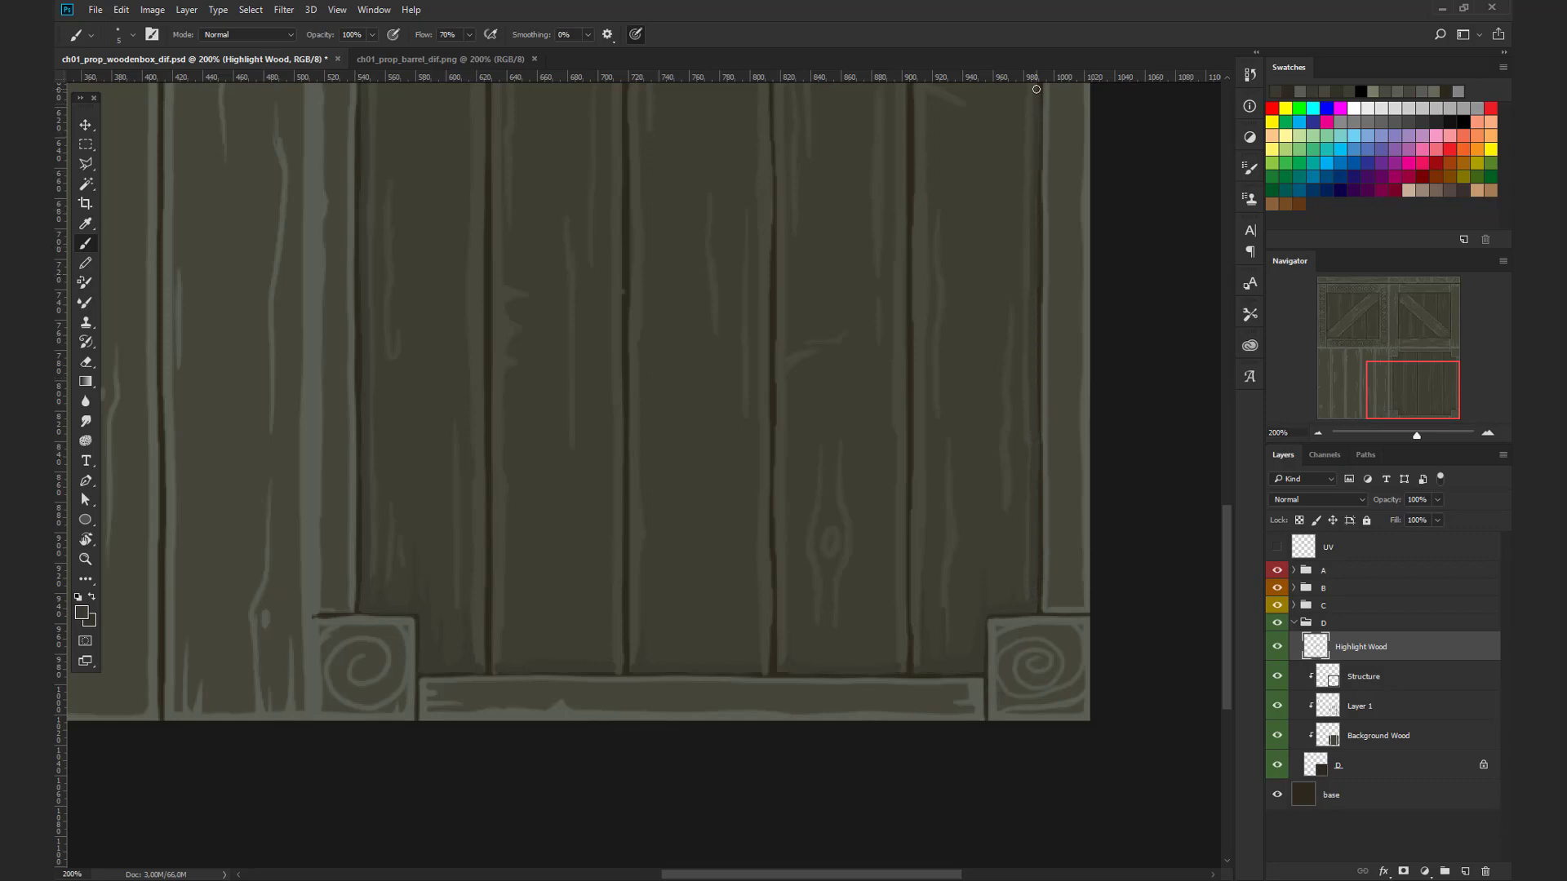
Step: Paint shadows along the right side and beneath the upper beam of the lower-right plank panel
{"action": "left_click_drag", "start_coordinate": [1029, 236], "coordinate": [1002, 570]}
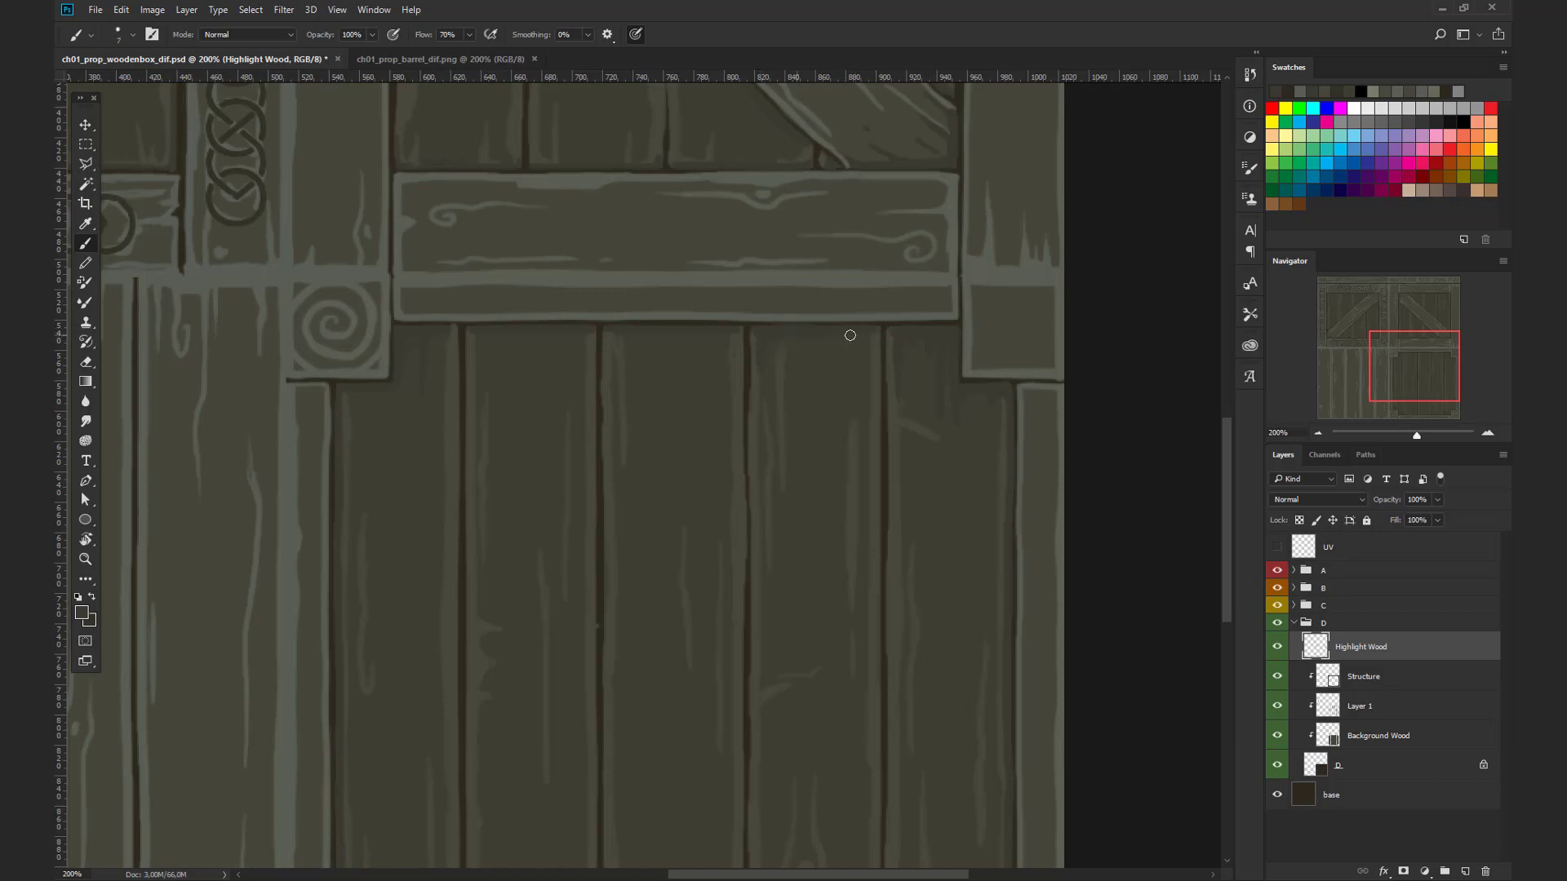
{"action": "key", "text": "bracketleft"}
{"action": "key", "text": "bracketleft"}
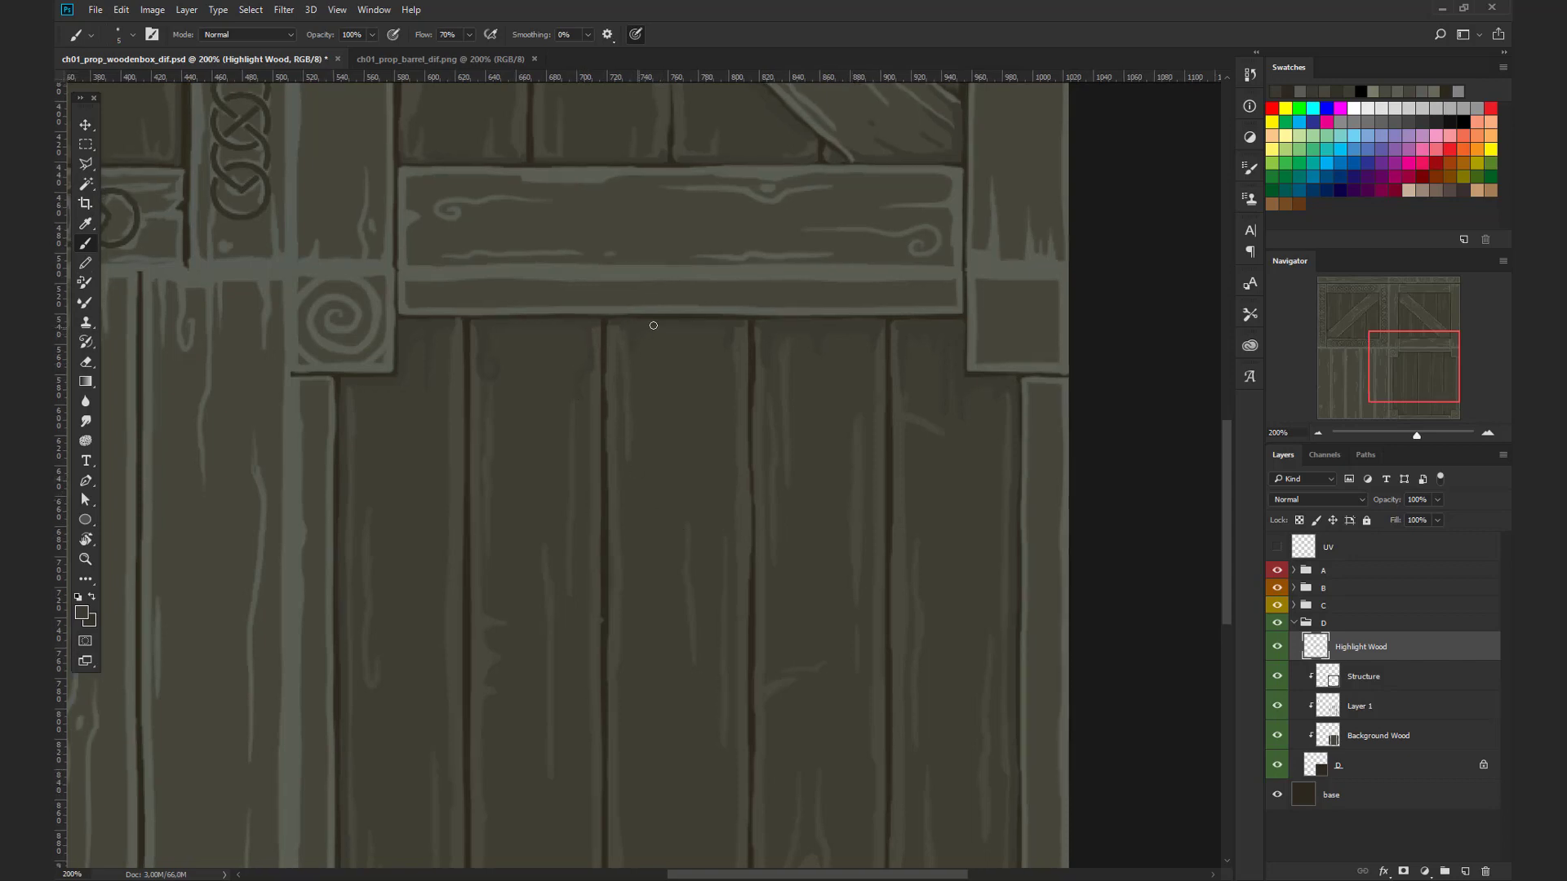
{"action": "key", "text": "ctrl+minus"}
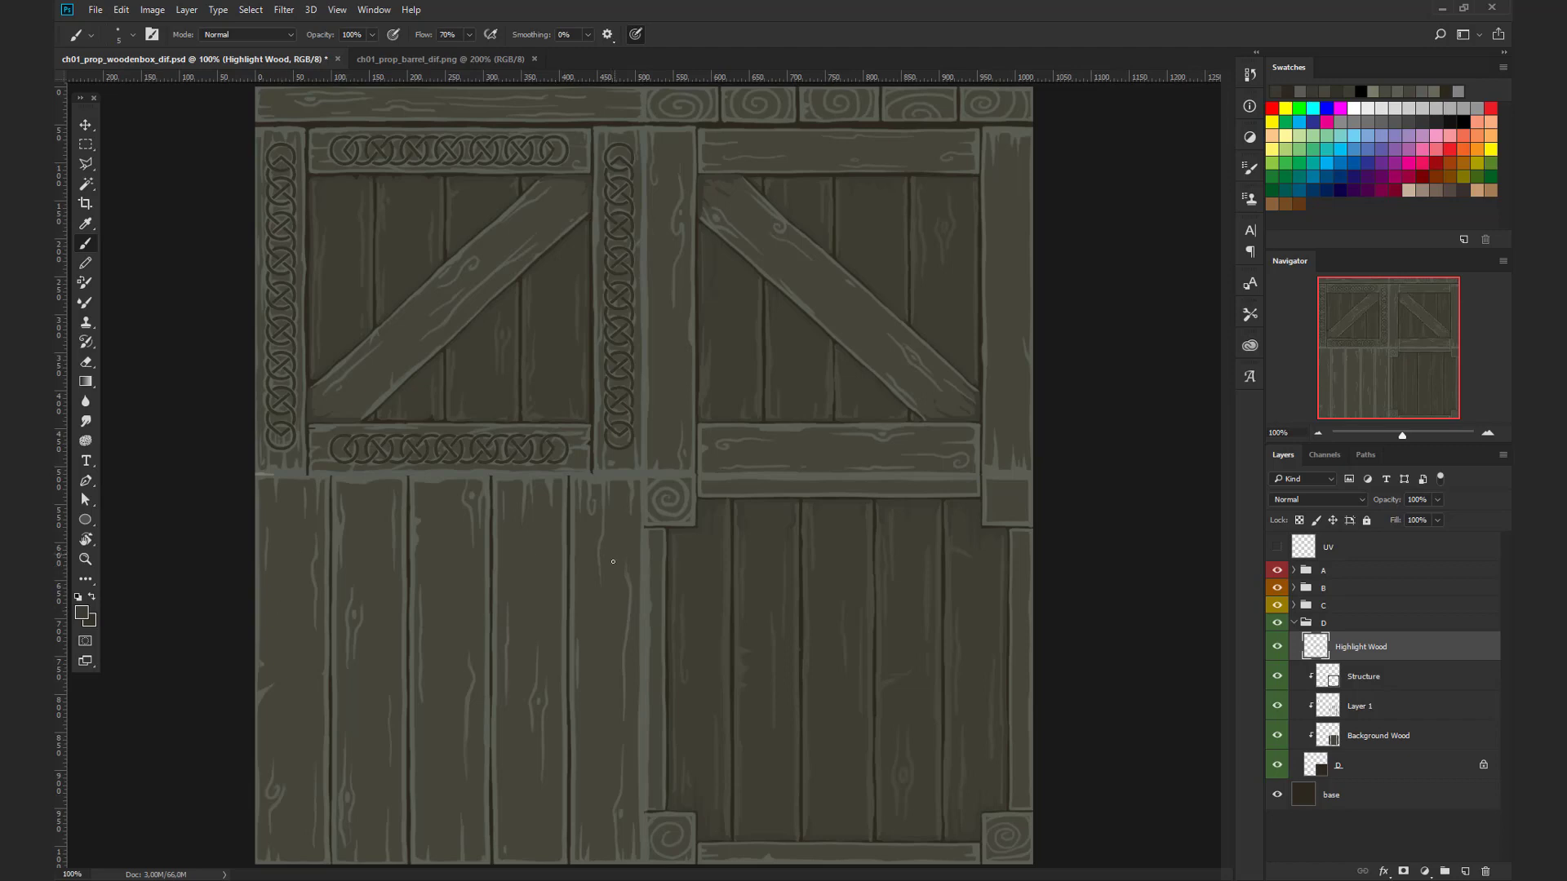
Step: Duplicate group C's base, Woodplankets long and Highlight Wood layers and merge the copies into one layer
{"action": "left_click", "coordinate": [1294, 623]}
{"action": "left_click", "coordinate": [1293, 605]}
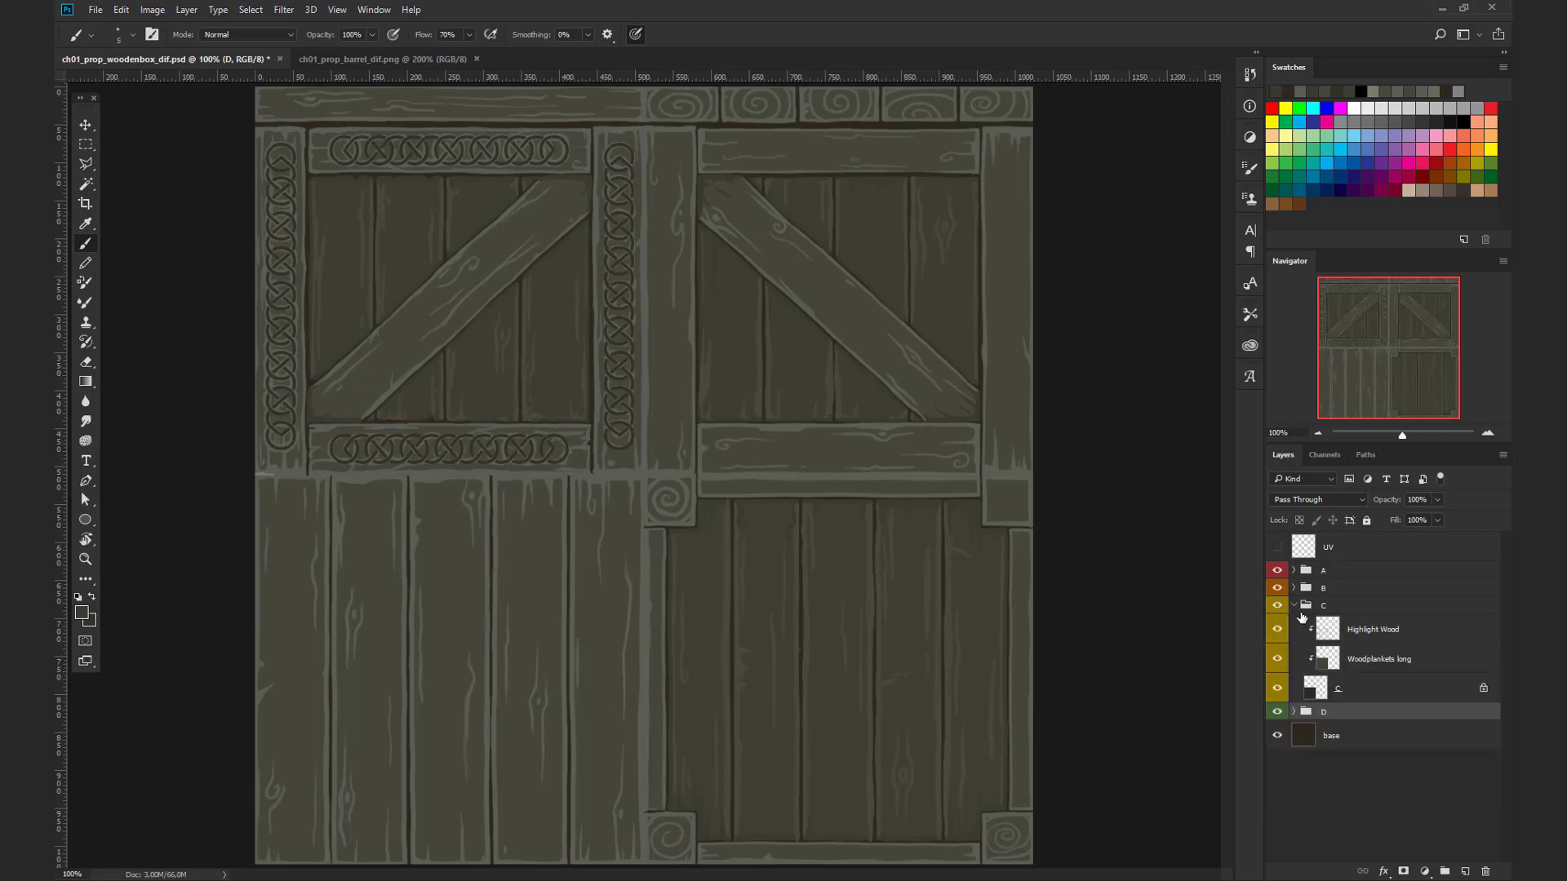
{"action": "left_click", "coordinate": [1342, 693]}
{"action": "left_click", "coordinate": [1368, 638], "text": "shift"}
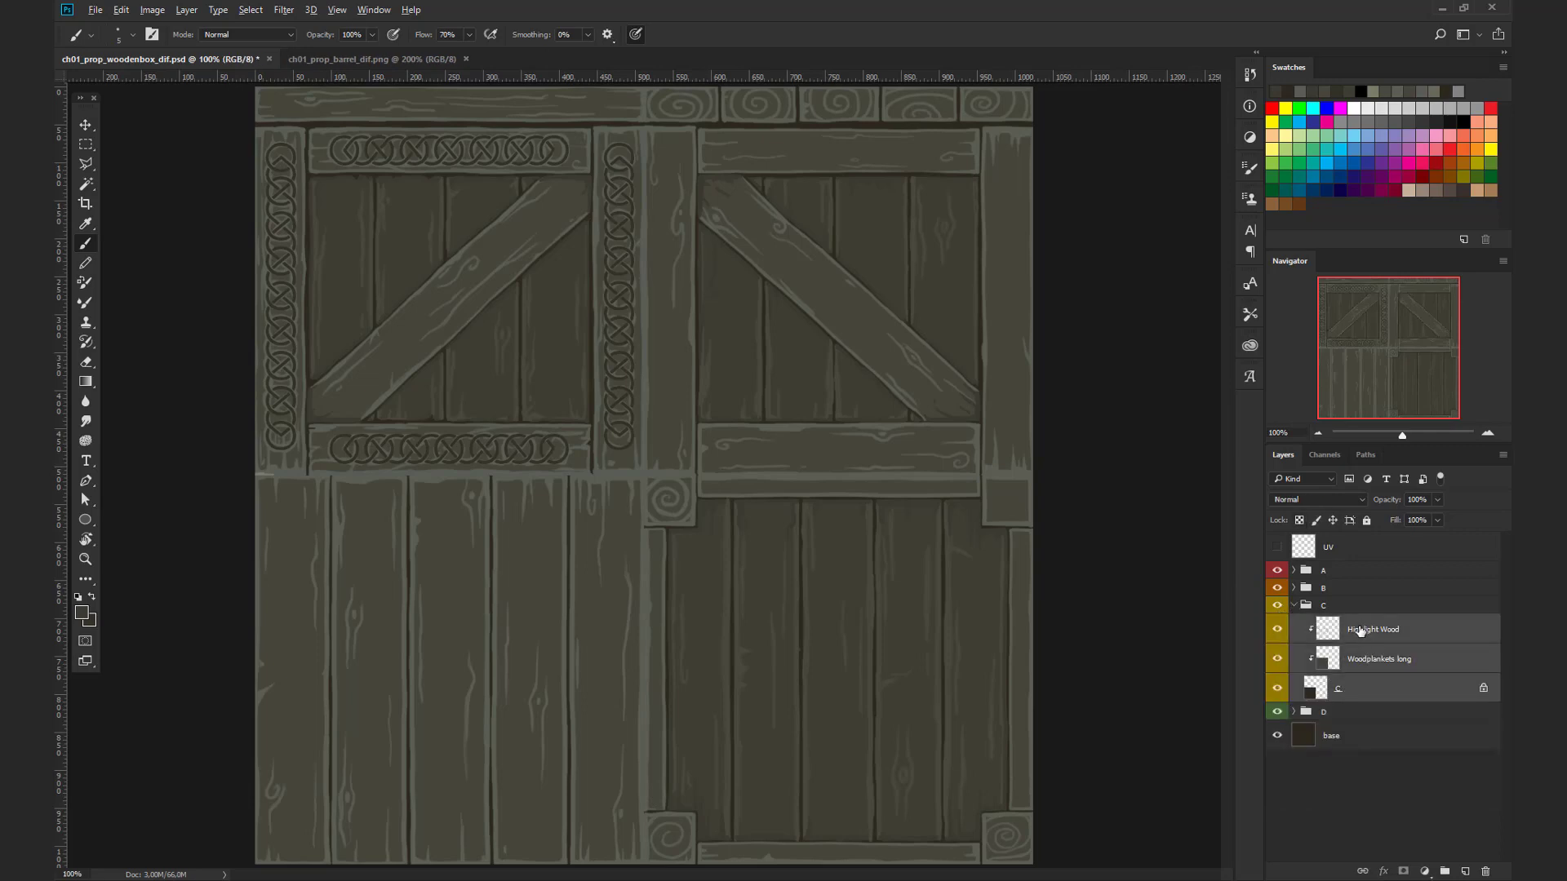
{"action": "left_click_drag", "start_coordinate": [1362, 634], "coordinate": [1364, 625], "text": "alt"}
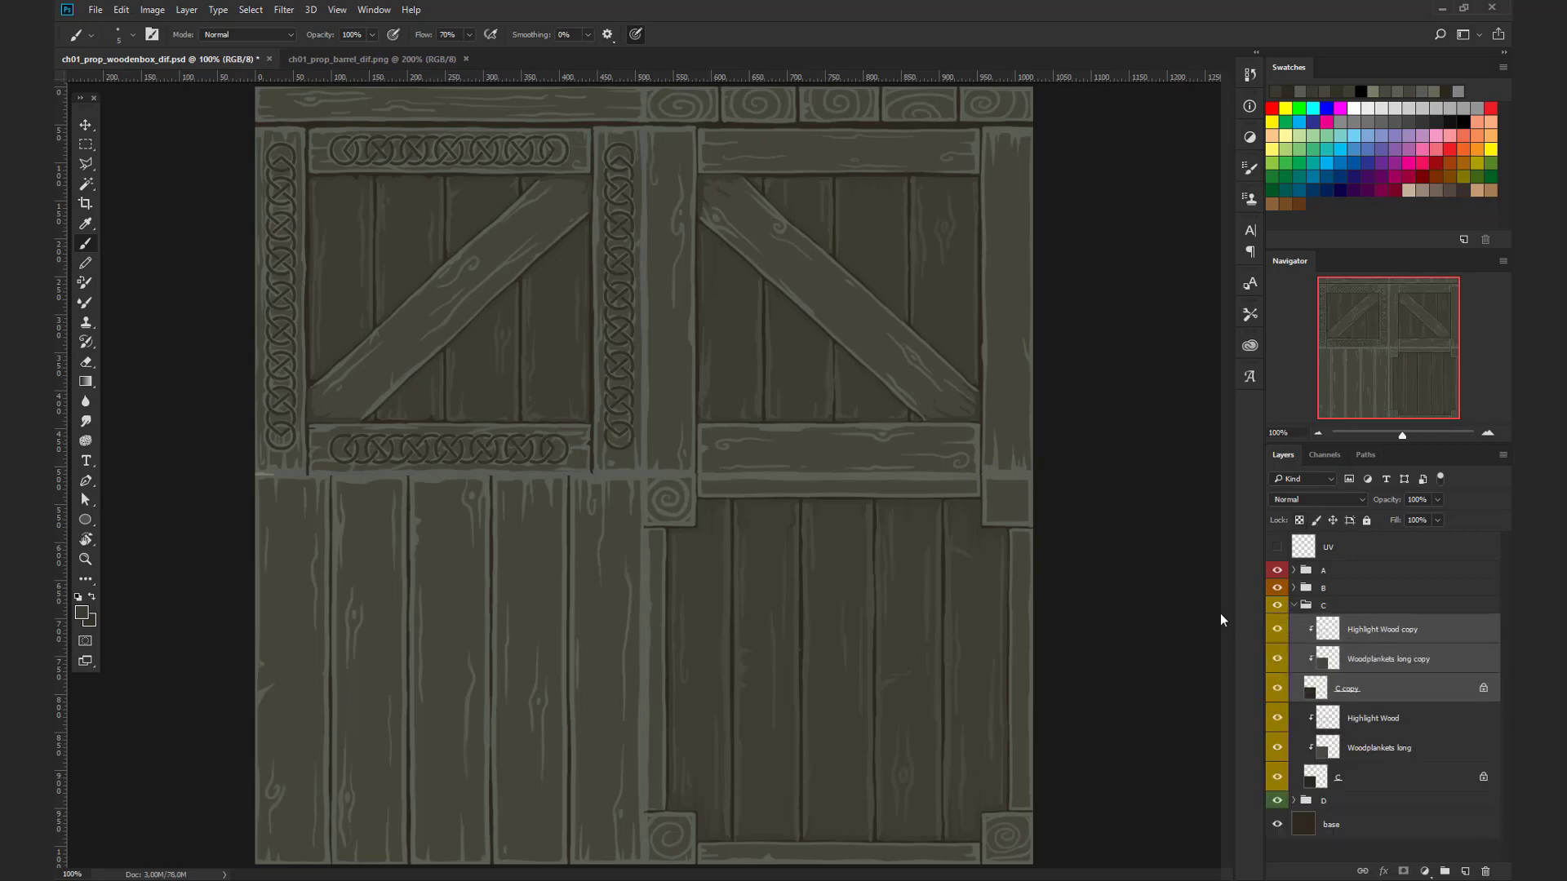
{"action": "key", "text": "ctrl+e"}
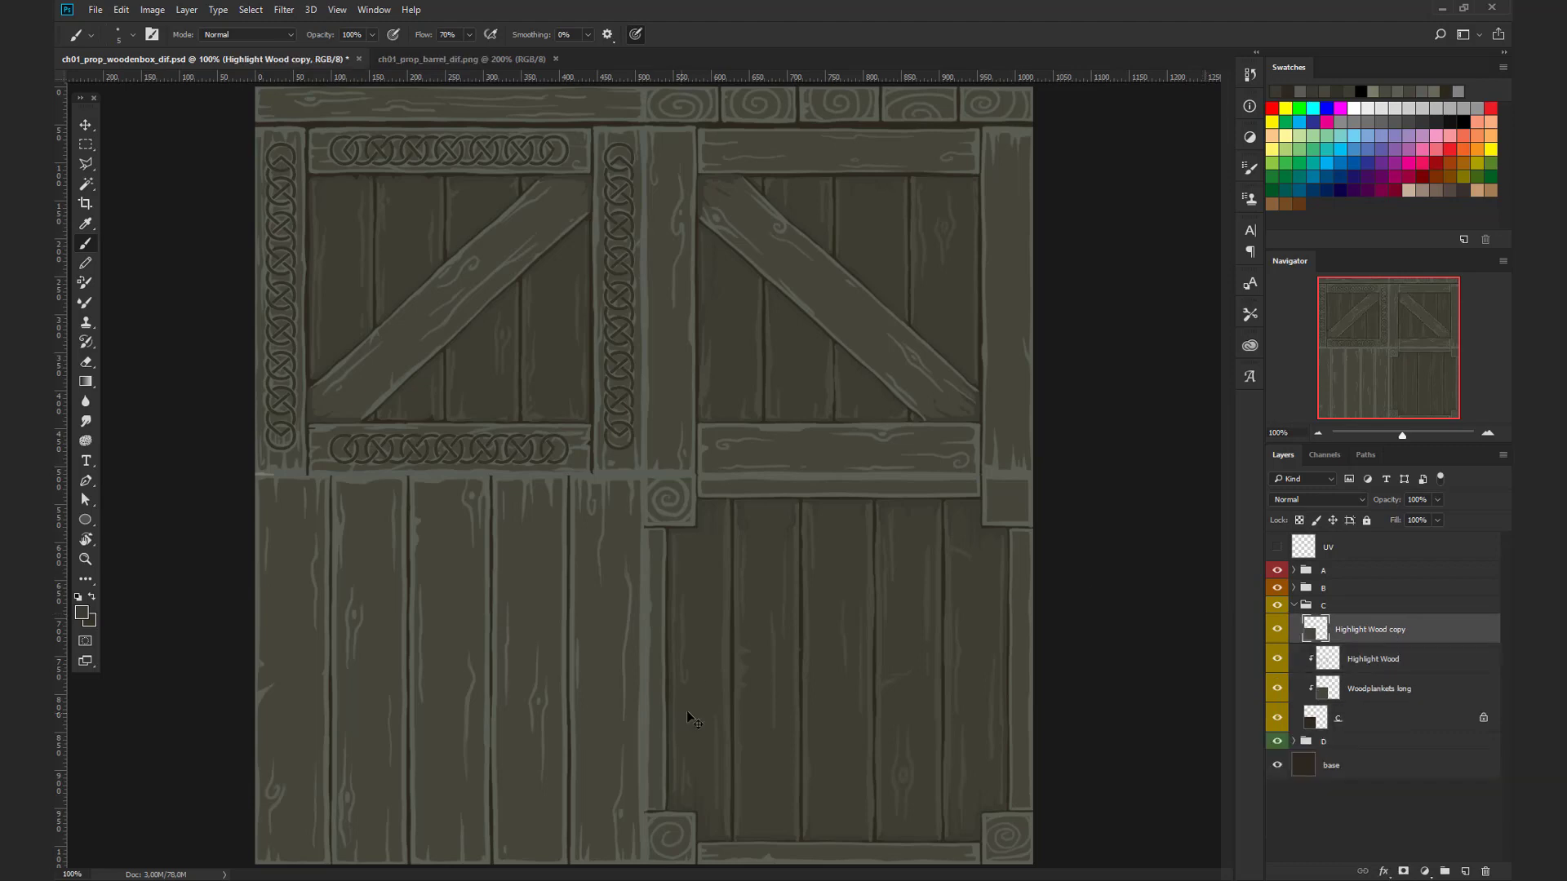
Step: Rotate the merged plank copy by 90° so its planks run horizontally over the lower-left panel
{"action": "key", "text": "ctrl+t"}
{"action": "left_click_drag", "start_coordinate": [701, 802], "coordinate": [657, 390], "text": "shift"}
{"action": "key", "text": "b"}
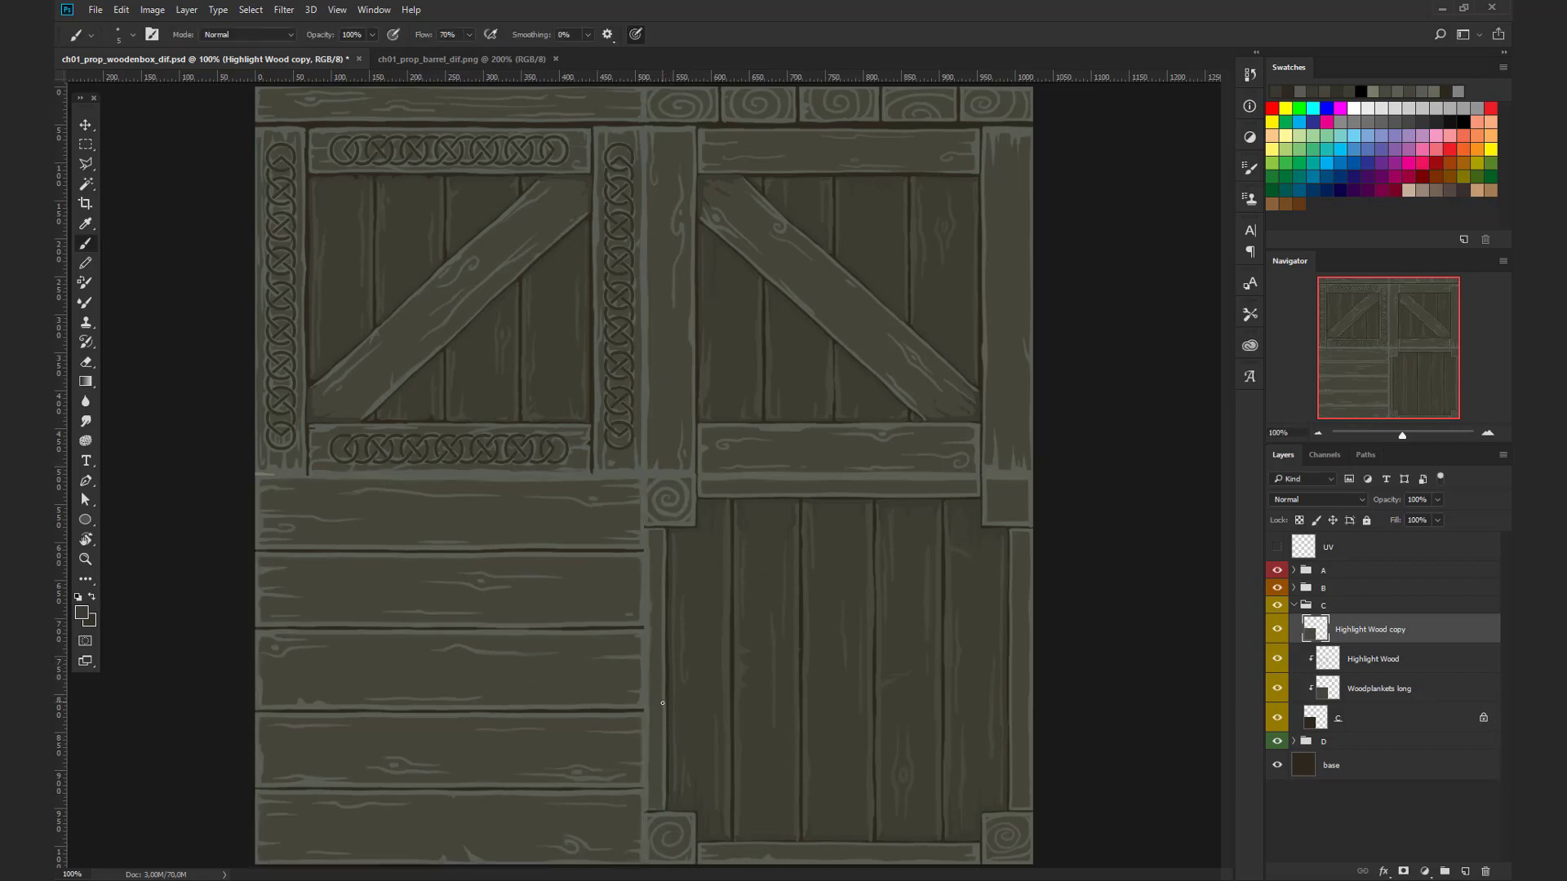
Step: Delete the first, third and fifth horizontal planks from the rotated copy, keeping only the second and fourth
{"action": "key", "text": "m"}
{"action": "left_click_drag", "start_coordinate": [256, 378], "coordinate": [702, 549]}
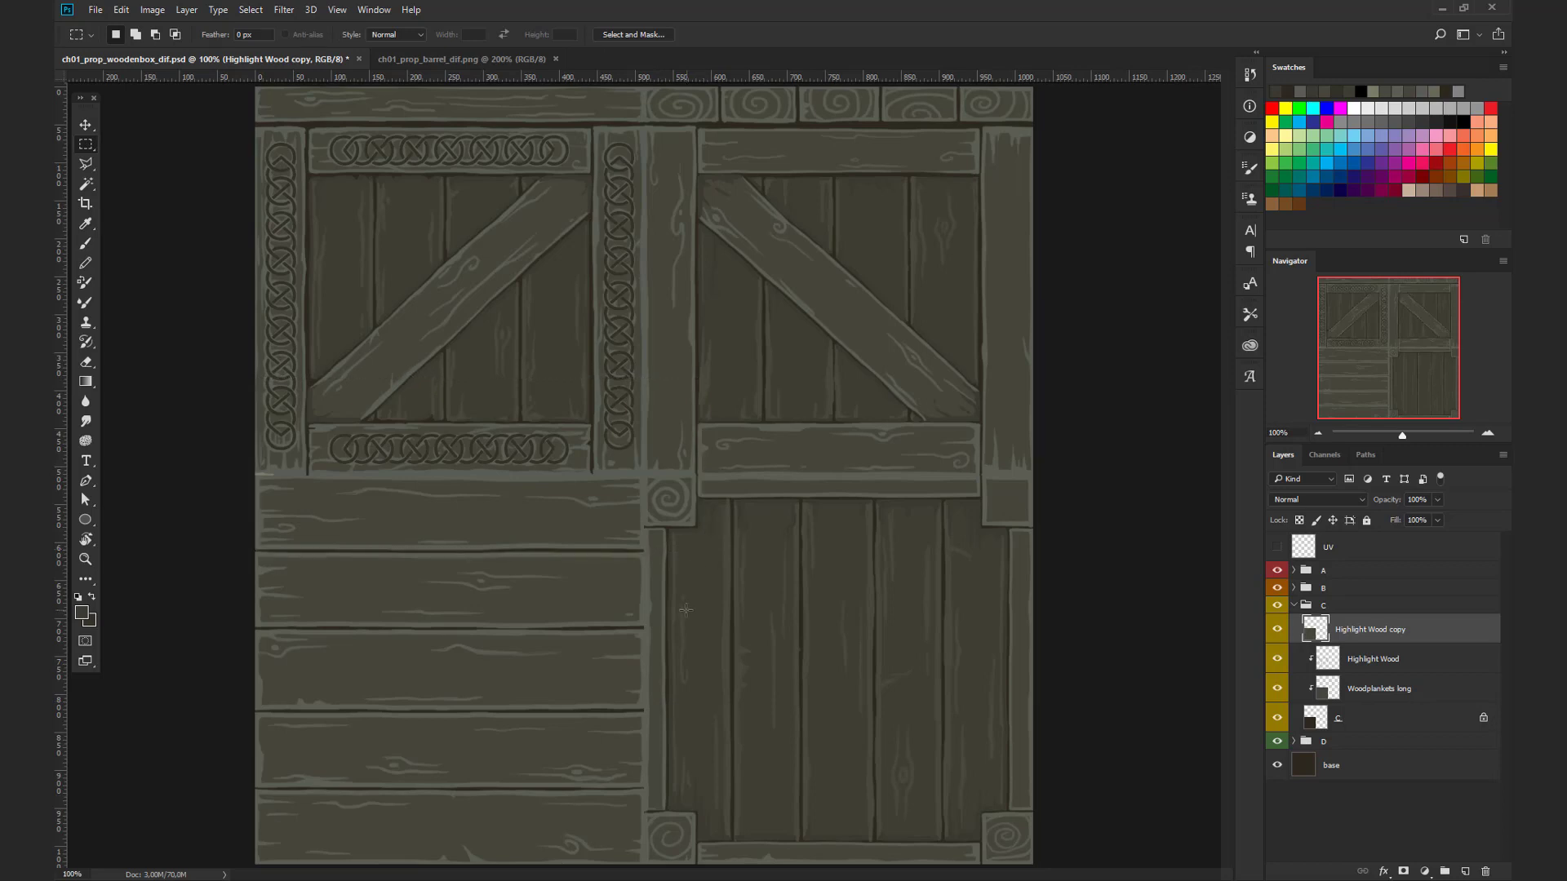
{"action": "key", "text": "Delete"}
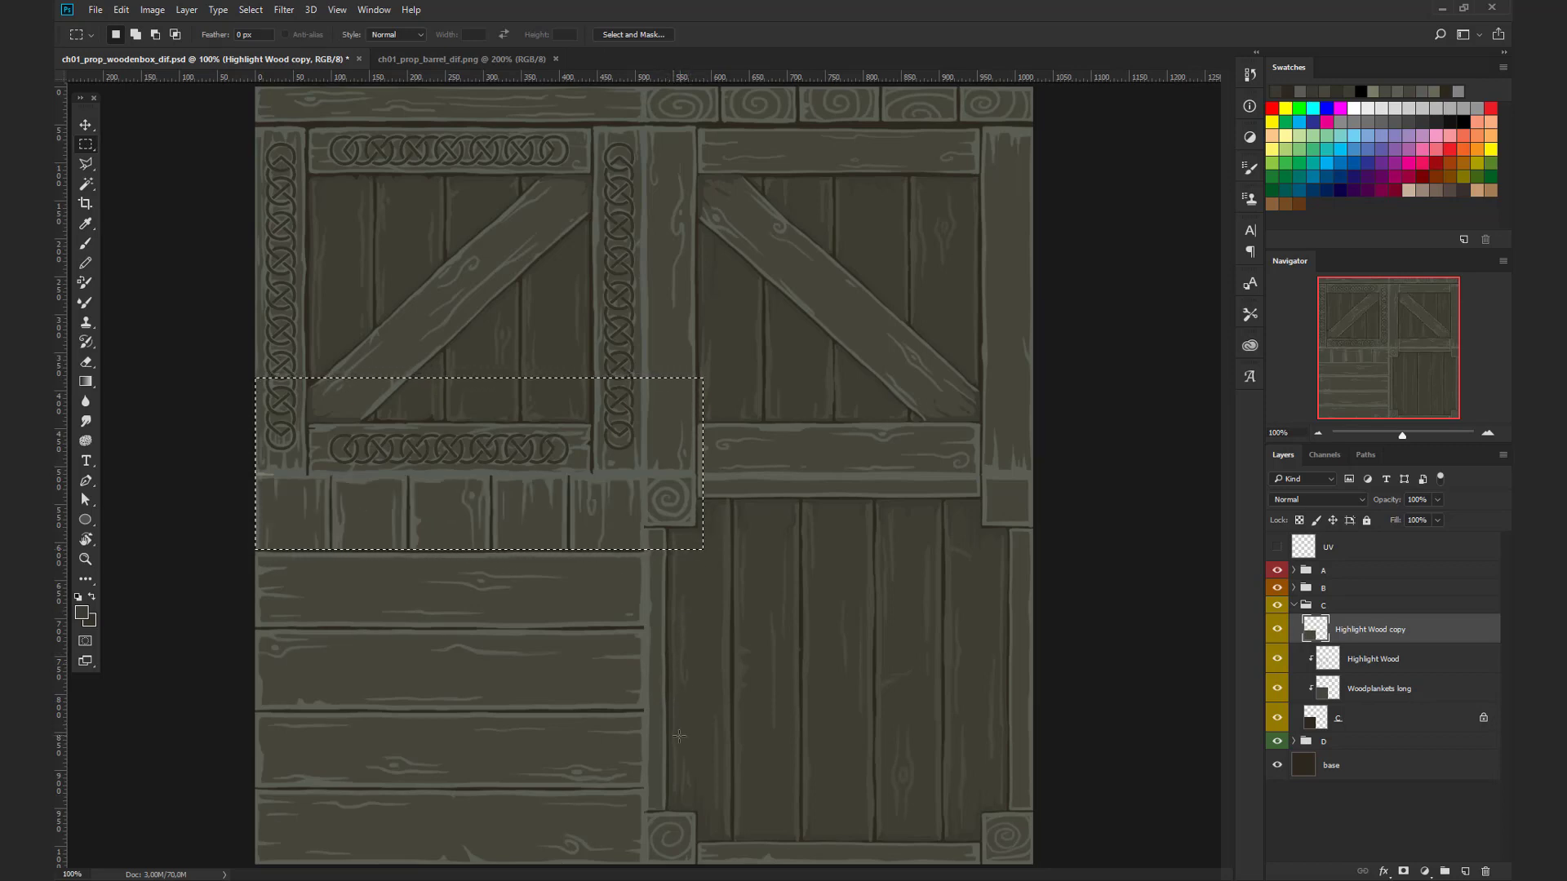
{"action": "left_click", "coordinate": [252, 790]}
{"action": "left_click_drag", "start_coordinate": [252, 789], "coordinate": [721, 863]}
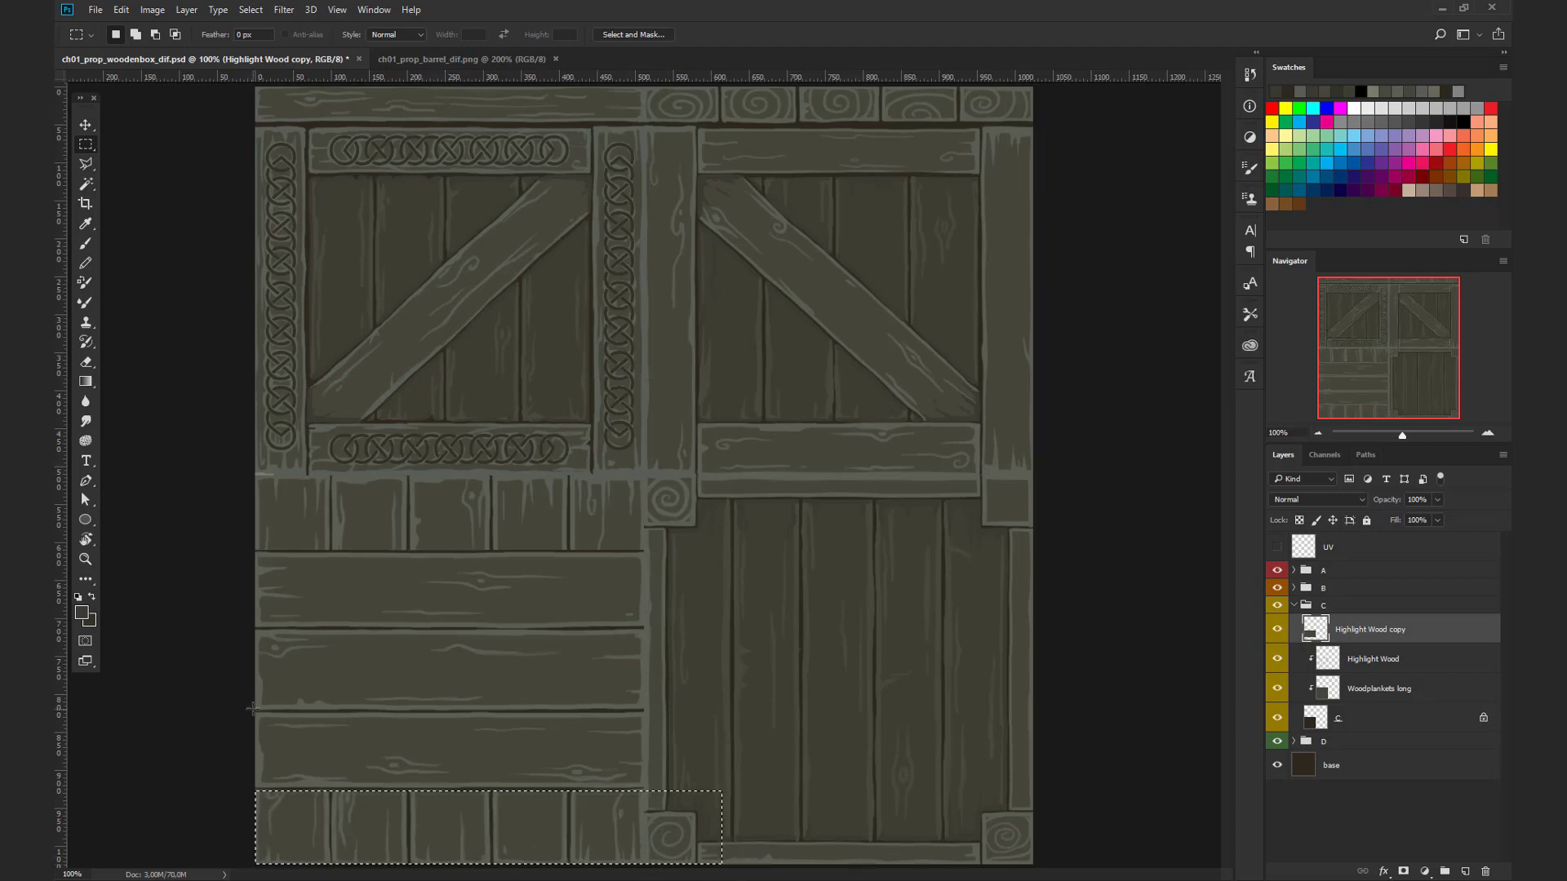
{"action": "left_click_drag", "start_coordinate": [256, 709], "coordinate": [716, 630]}
{"action": "key", "text": "Delete"}
{"action": "key", "text": "ctrl+d"}
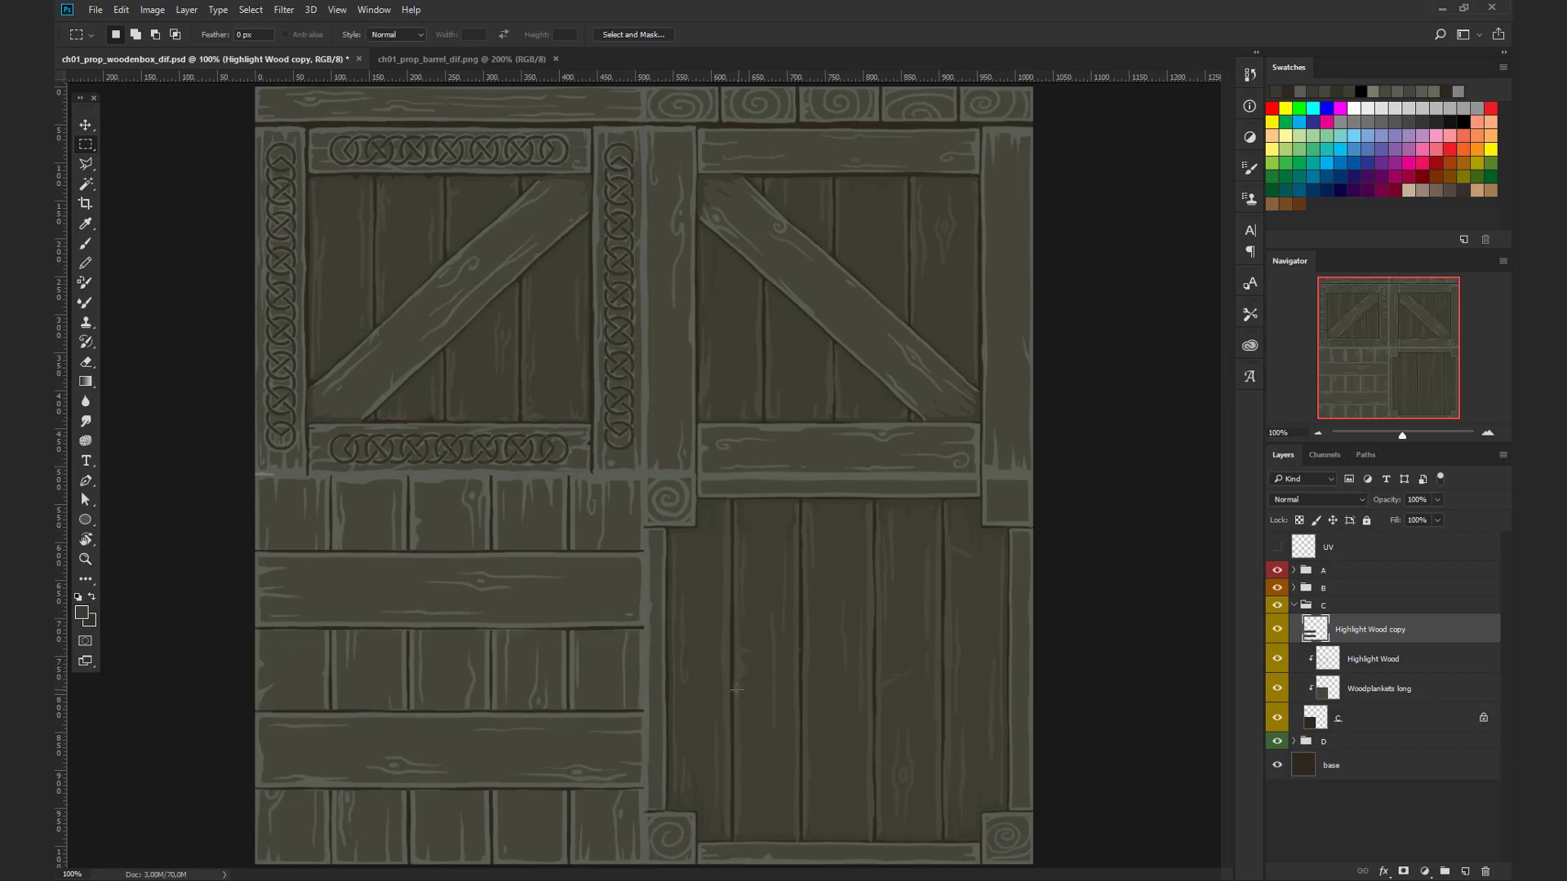
Step: Move the two remaining horizontal planks up together, close to the panel's upper edge
{"action": "key", "text": "ctrl+t"}
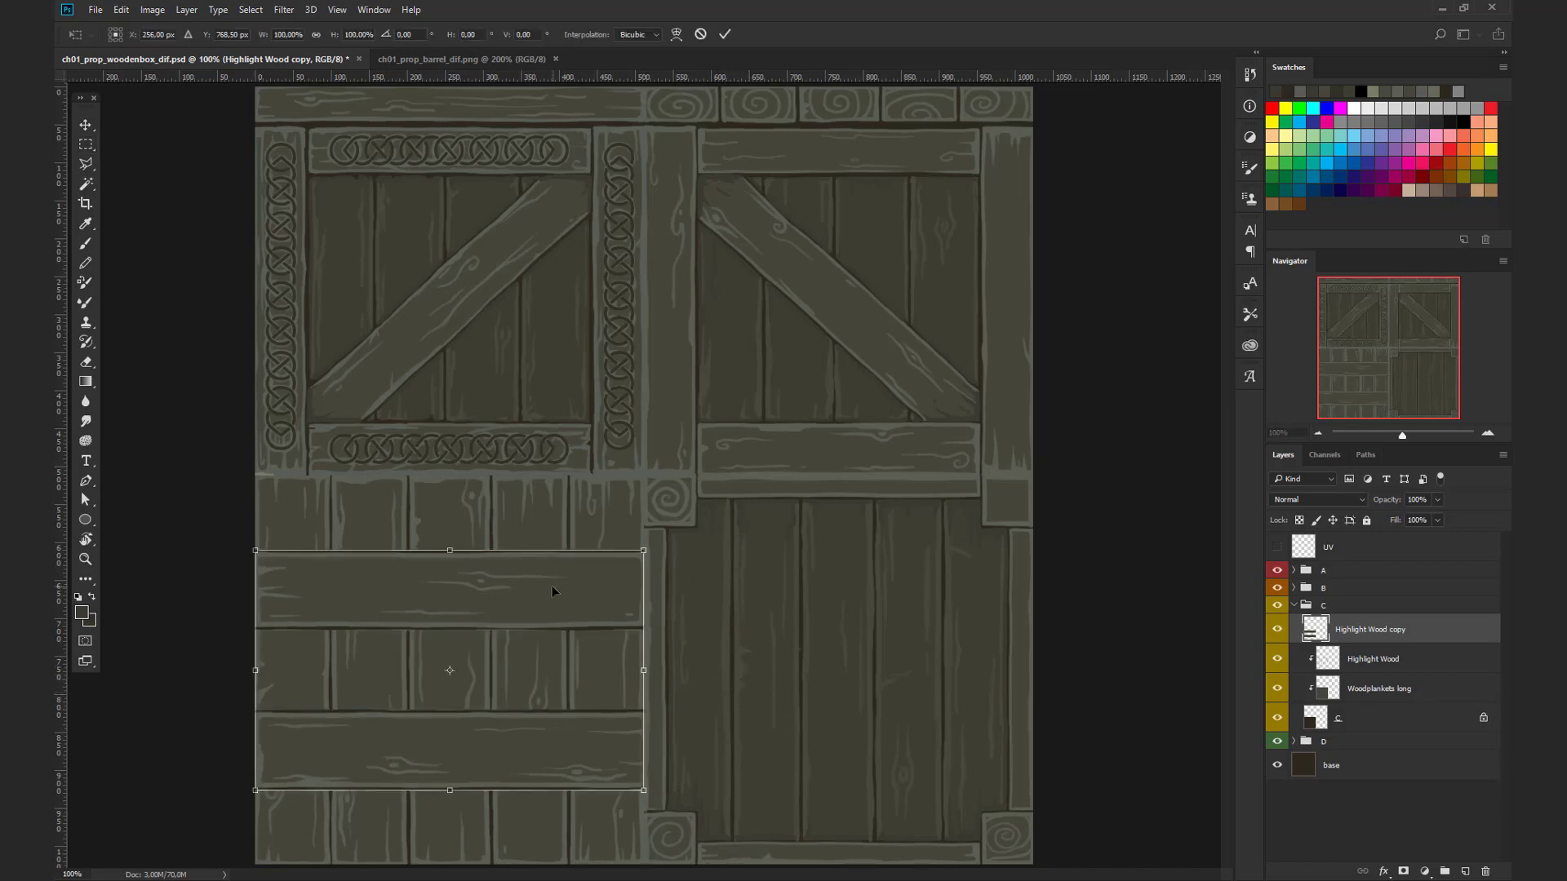
{"action": "left_click_drag", "start_coordinate": [552, 591], "coordinate": [573, 528]}
{"action": "key", "text": "Return"}
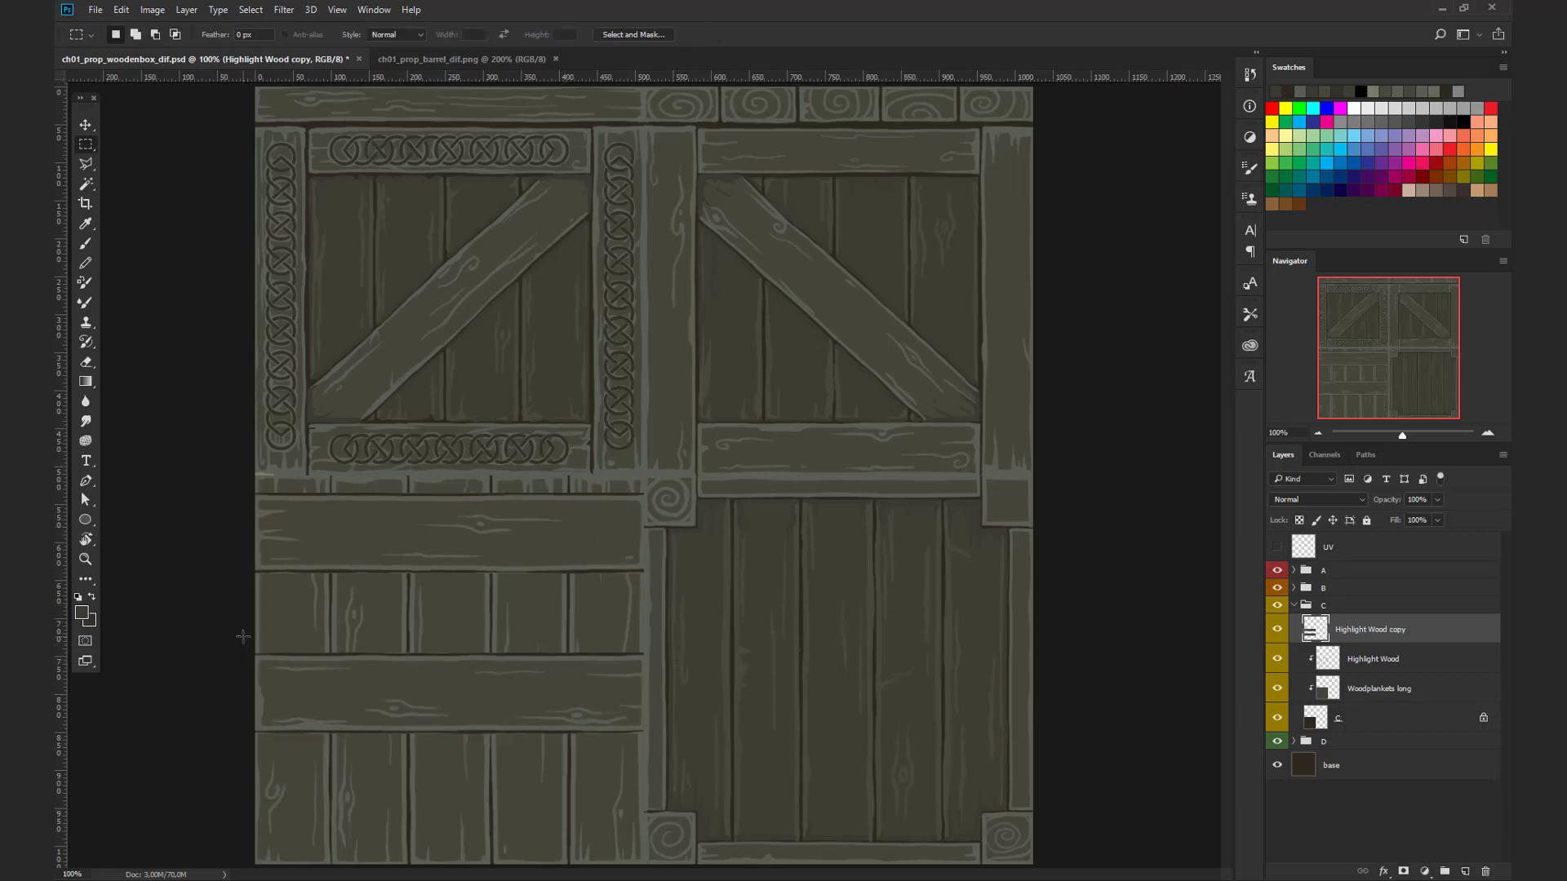
Step: Move the lower horizontal plank down near the panel's bottom edge and clip the copied layer to group C's base layer
{"action": "left_click", "coordinate": [86, 125]}
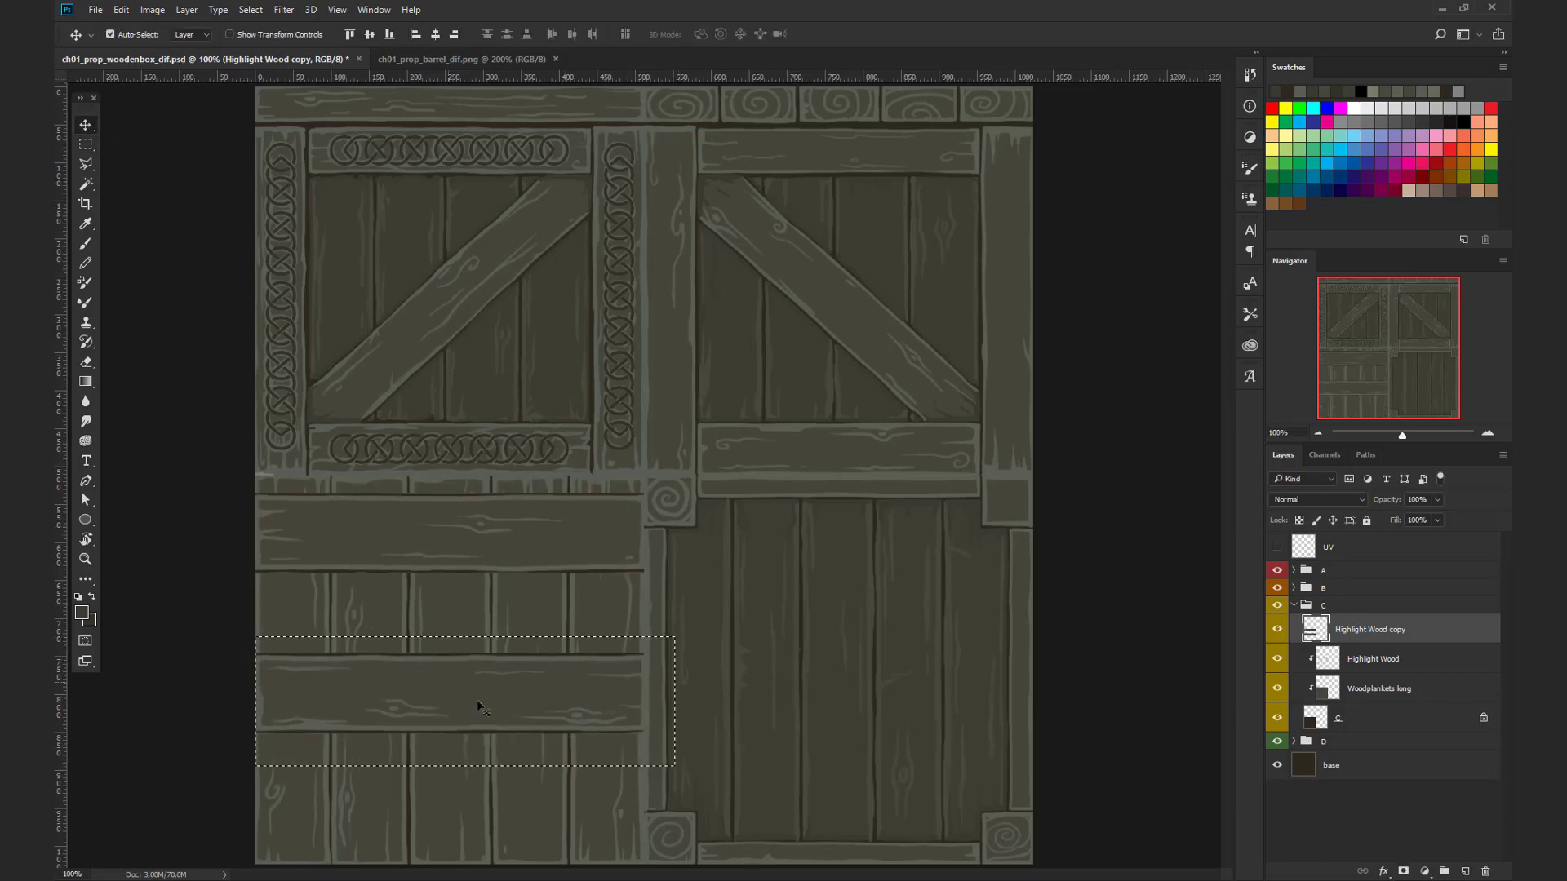
{"action": "left_click_drag", "start_coordinate": [478, 699], "coordinate": [500, 804], "text": "shift"}
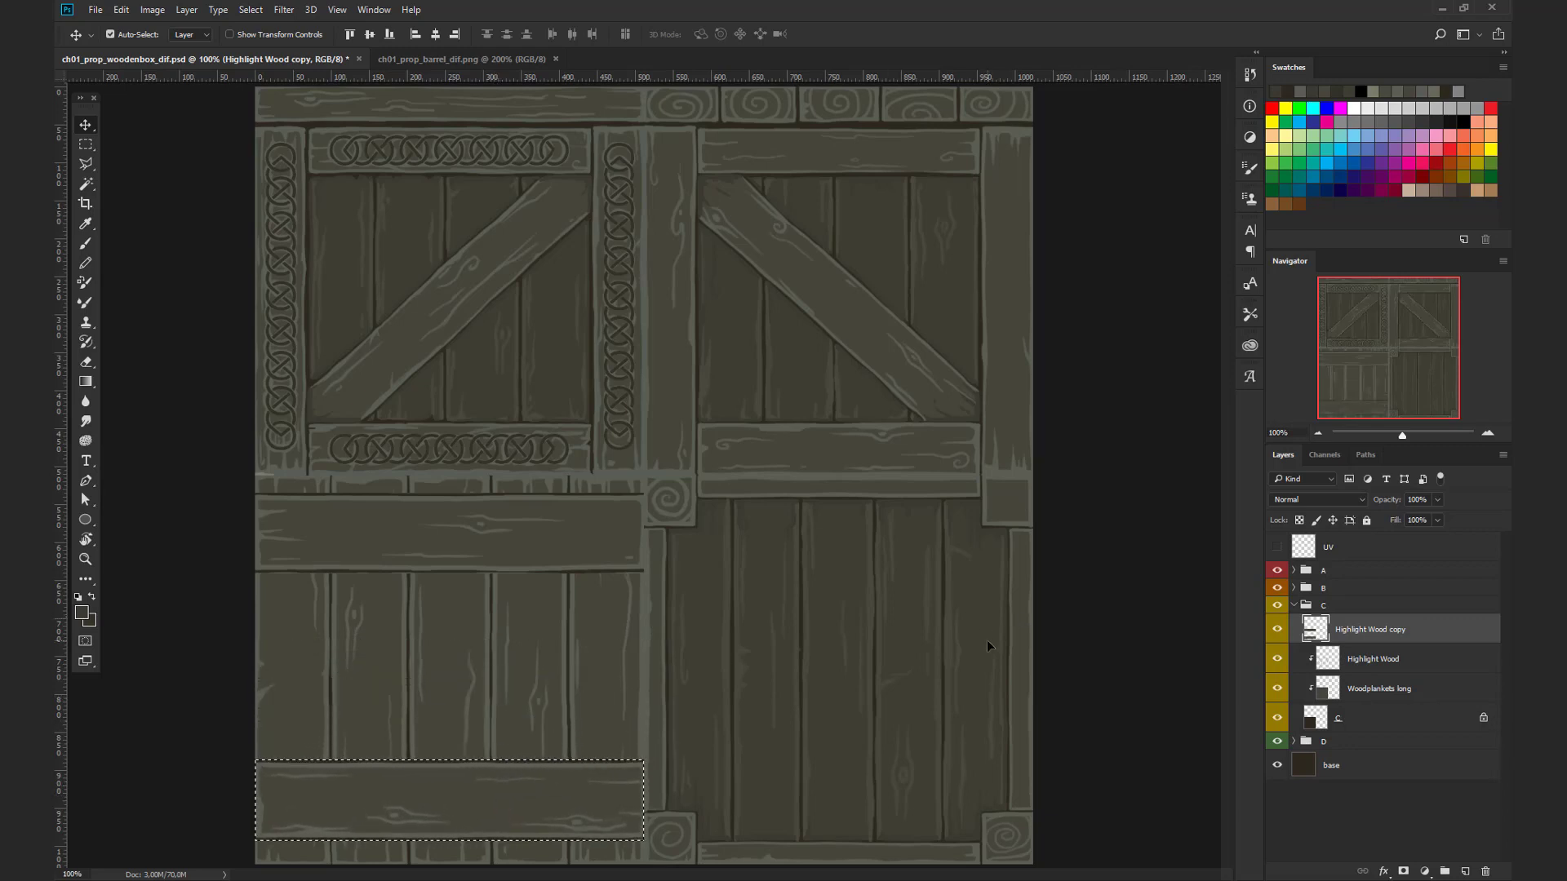
{"action": "key", "text": "ctrl+d"}
{"action": "left_click_drag", "start_coordinate": [1359, 649], "coordinate": [1358, 641]}
{"action": "left_click", "coordinate": [1358, 643], "text": "alt"}
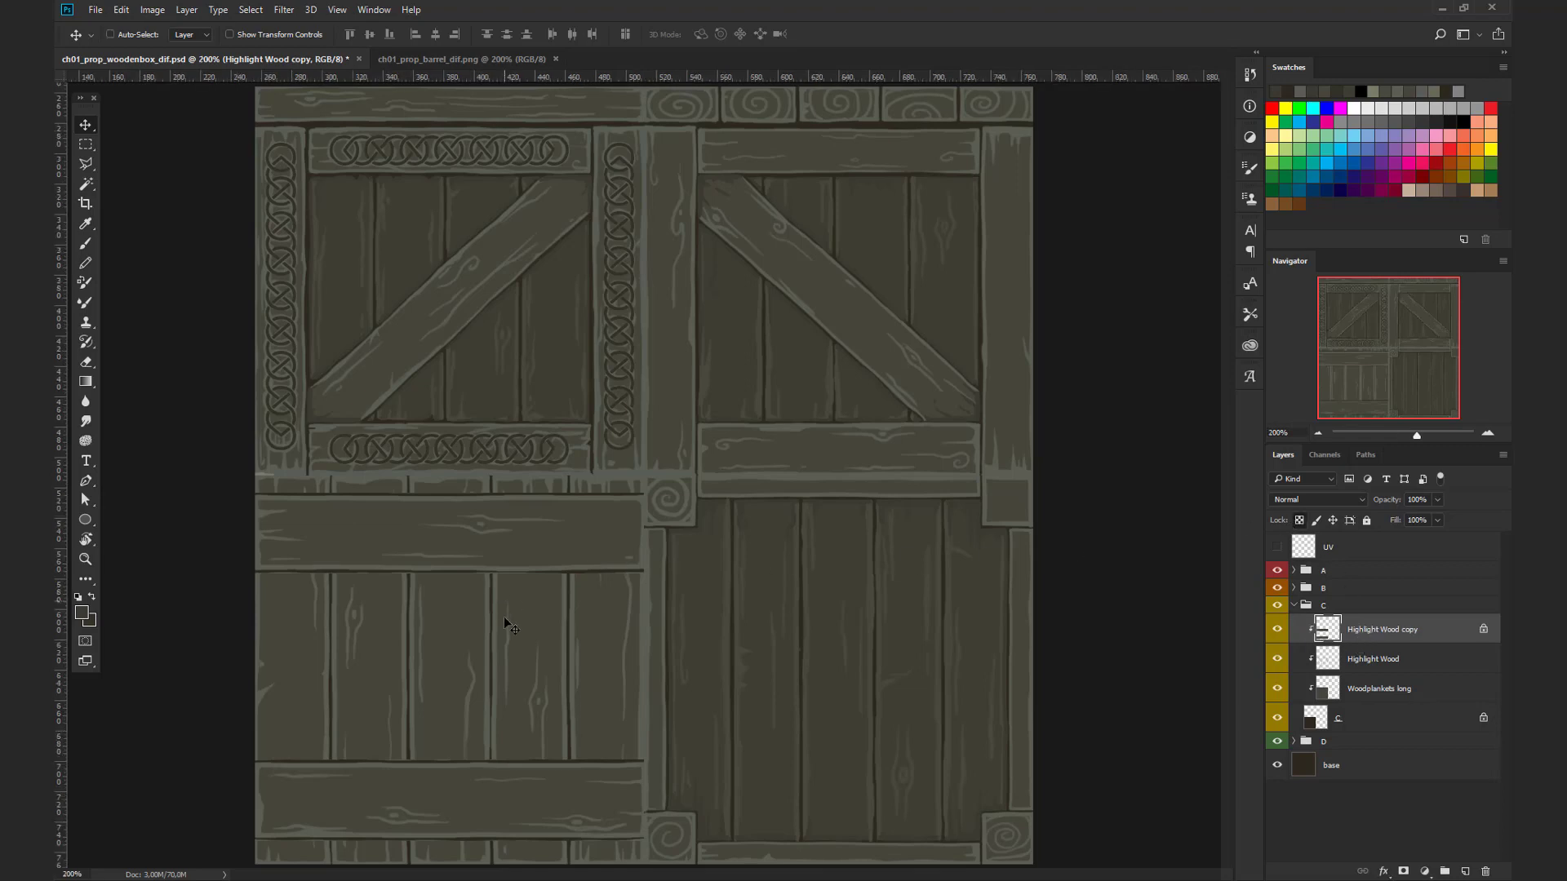
Step: Unlock the copied layer's transparent pixels, sample the plank's edge color and paint along the upper horizontal plank's long edges
{"action": "key", "text": "ctrl+plus"}
{"action": "left_click_drag", "start_coordinate": [723, 543], "coordinate": [841, 490]}
{"action": "left_click_drag", "start_coordinate": [704, 608], "coordinate": [741, 559]}
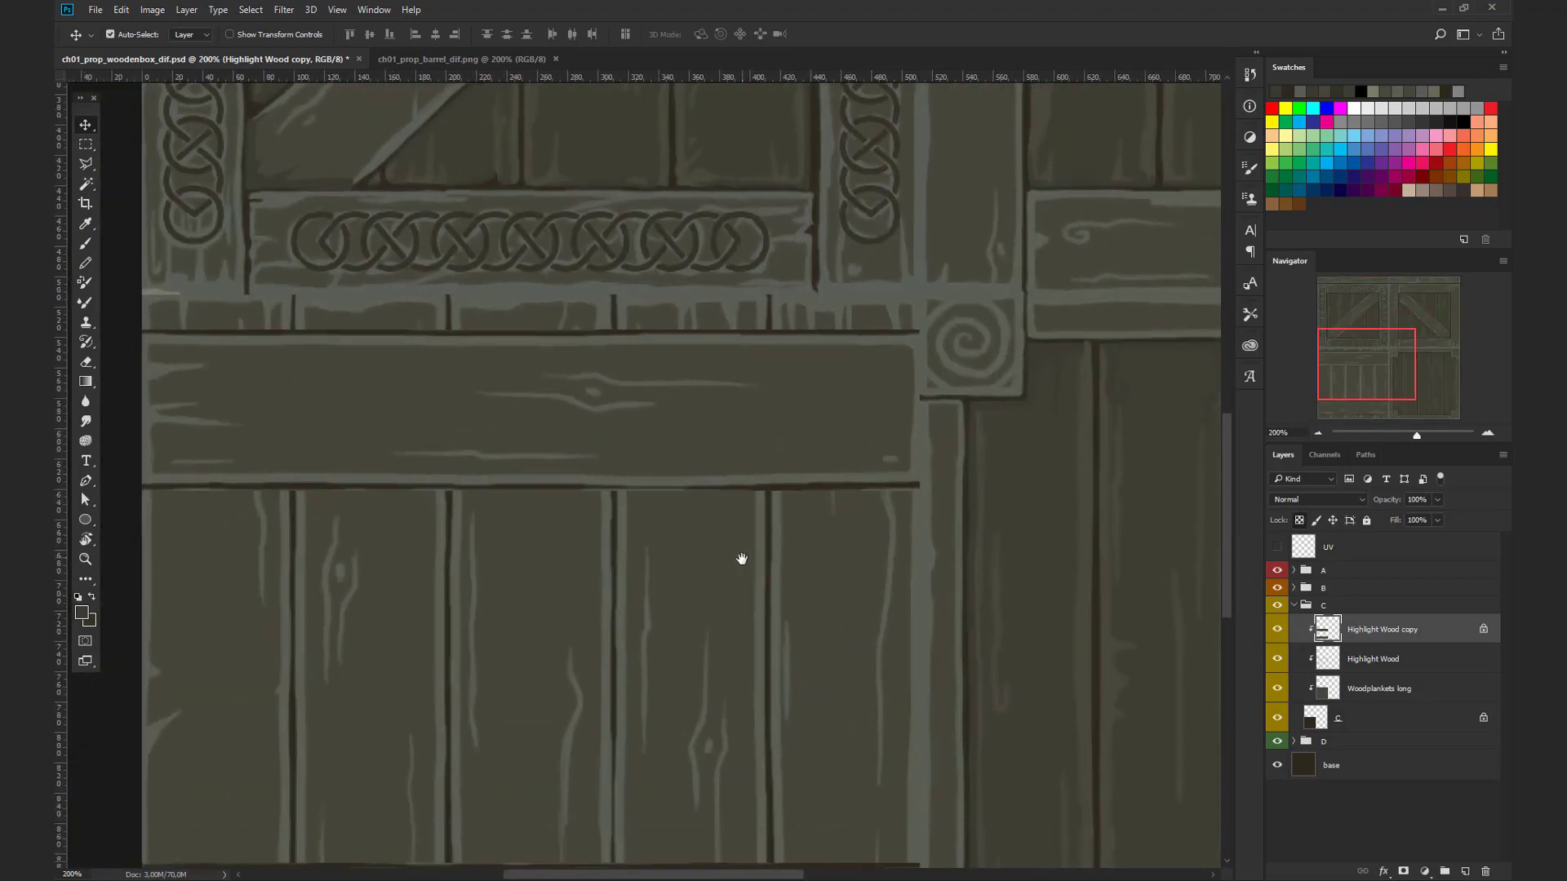
{"action": "left_click_drag", "start_coordinate": [806, 612], "coordinate": [838, 598]}
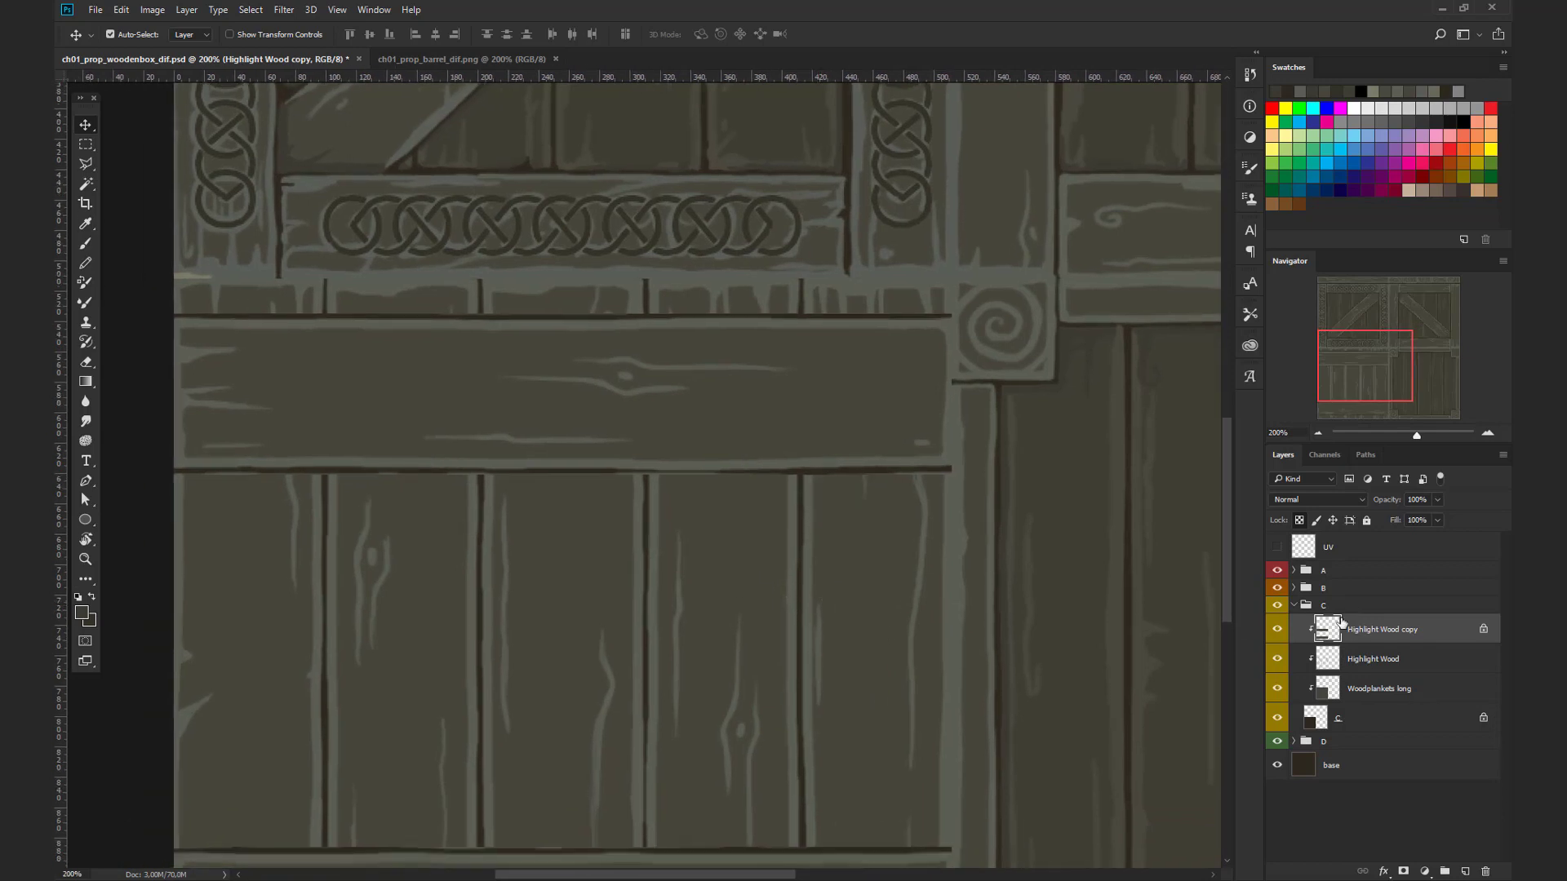
{"action": "left_click", "coordinate": [1299, 523]}
{"action": "key", "text": "b"}
{"action": "left_click", "coordinate": [302, 463], "text": "alt"}
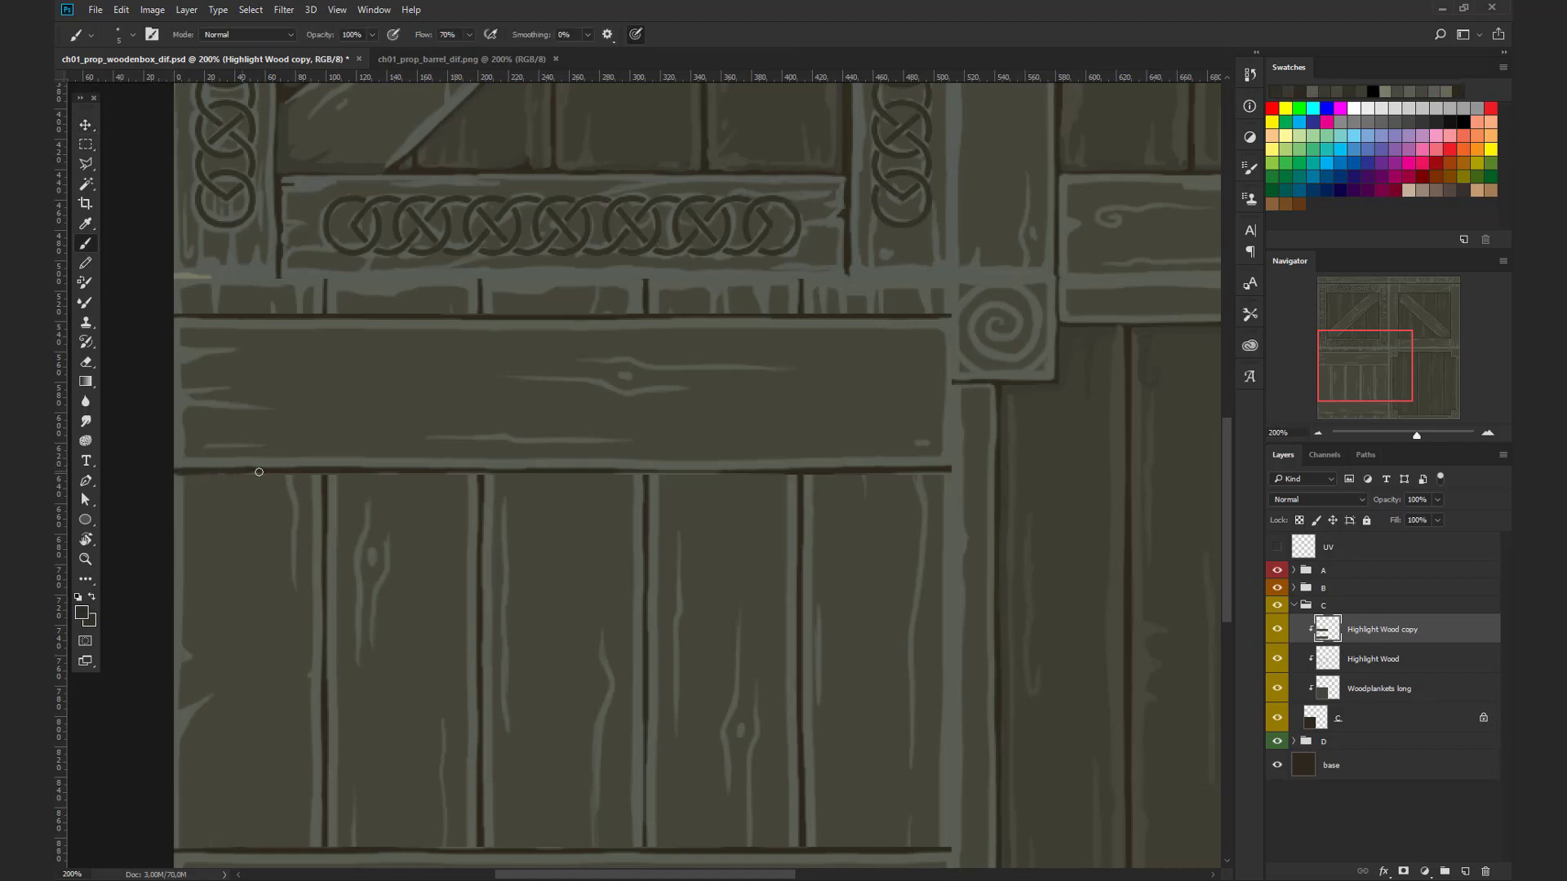
{"action": "left_click_drag", "start_coordinate": [259, 472], "coordinate": [945, 471]}
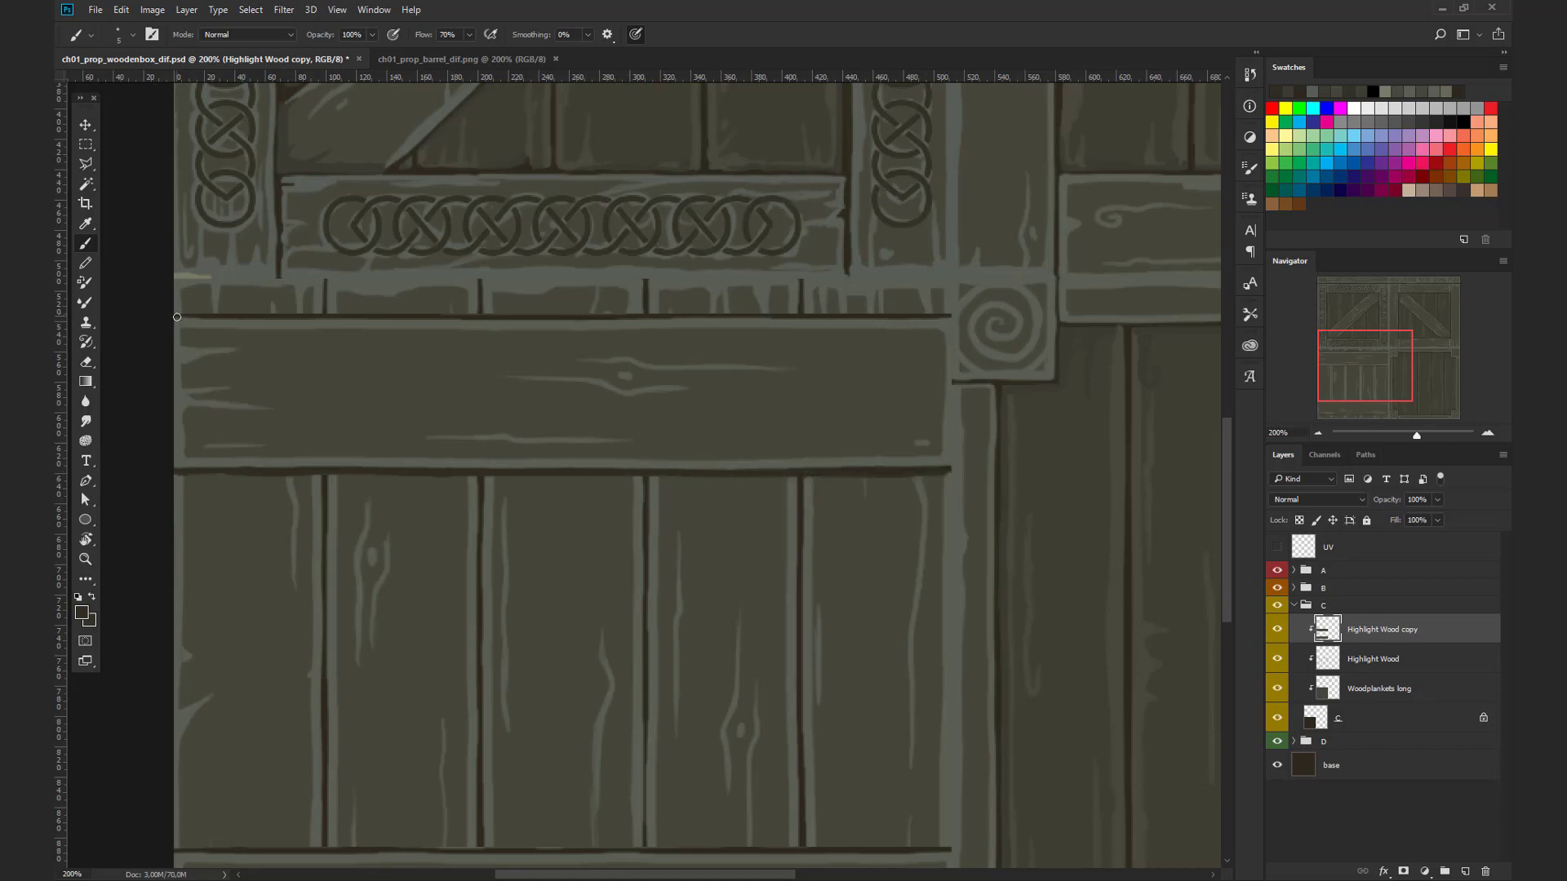
{"action": "key", "text": "bracketleft"}
{"action": "left_click_drag", "start_coordinate": [275, 315], "coordinate": [603, 316]}
{"action": "left_click_drag", "start_coordinate": [831, 513], "coordinate": [819, 575]}
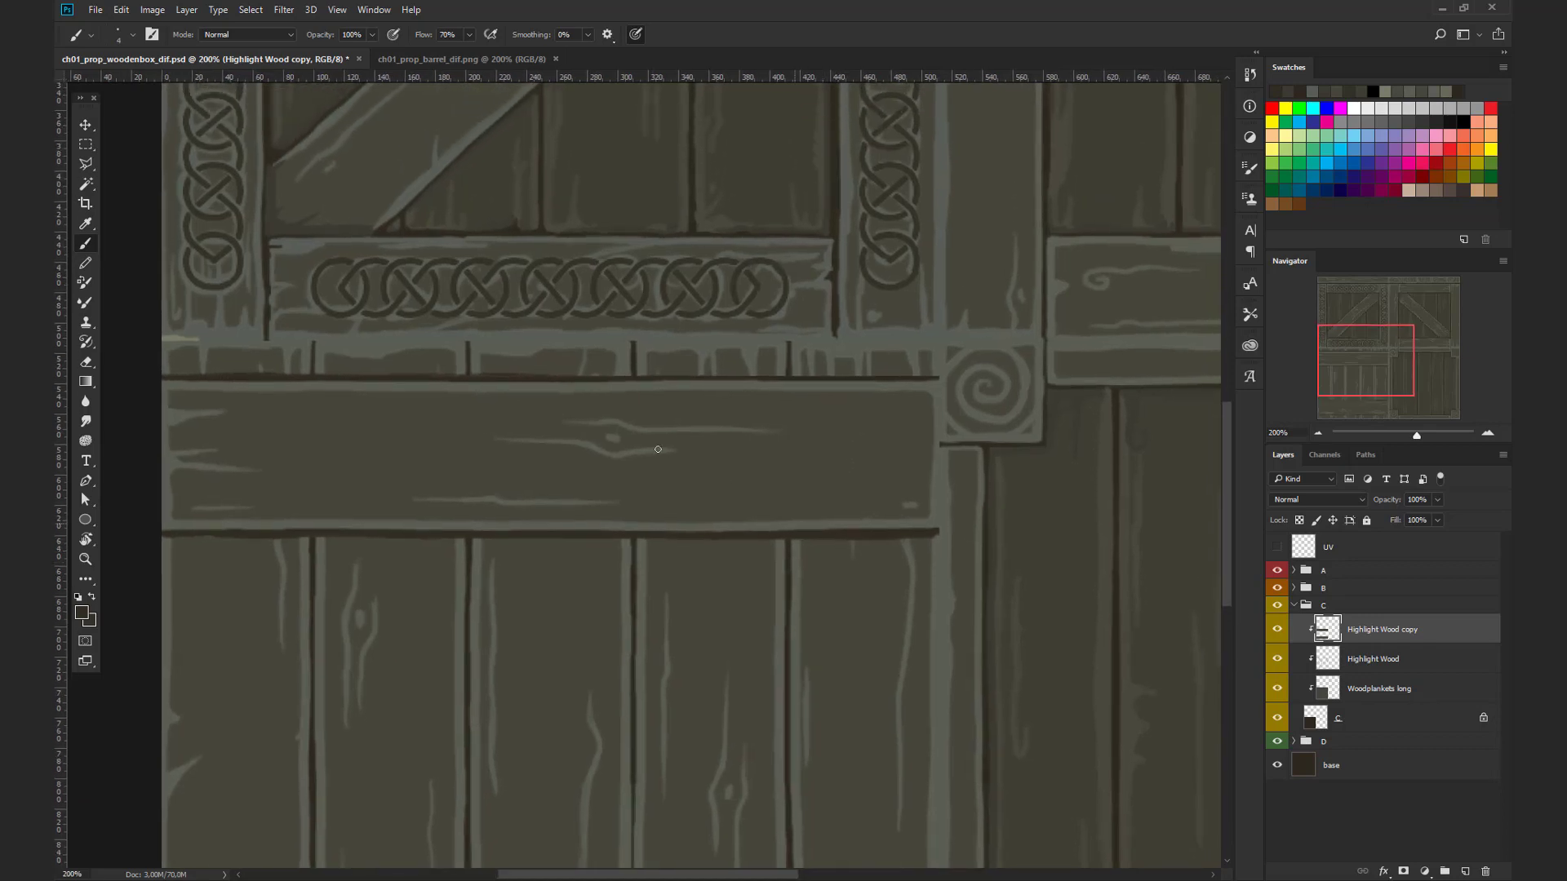
Step: Lock the layer's transparent pixels and soften the dark outlines above and below the upper horizontal plank with a larger brush
{"action": "left_click", "coordinate": [1299, 520]}
{"action": "key", "text": "bracketright"}
{"action": "key", "text": "bracketright"}
{"action": "key", "text": "bracketright"}
{"action": "key", "text": "bracketright"}
{"action": "key", "text": "bracketright"}
{"action": "left_click_drag", "start_coordinate": [248, 375], "coordinate": [939, 377]}
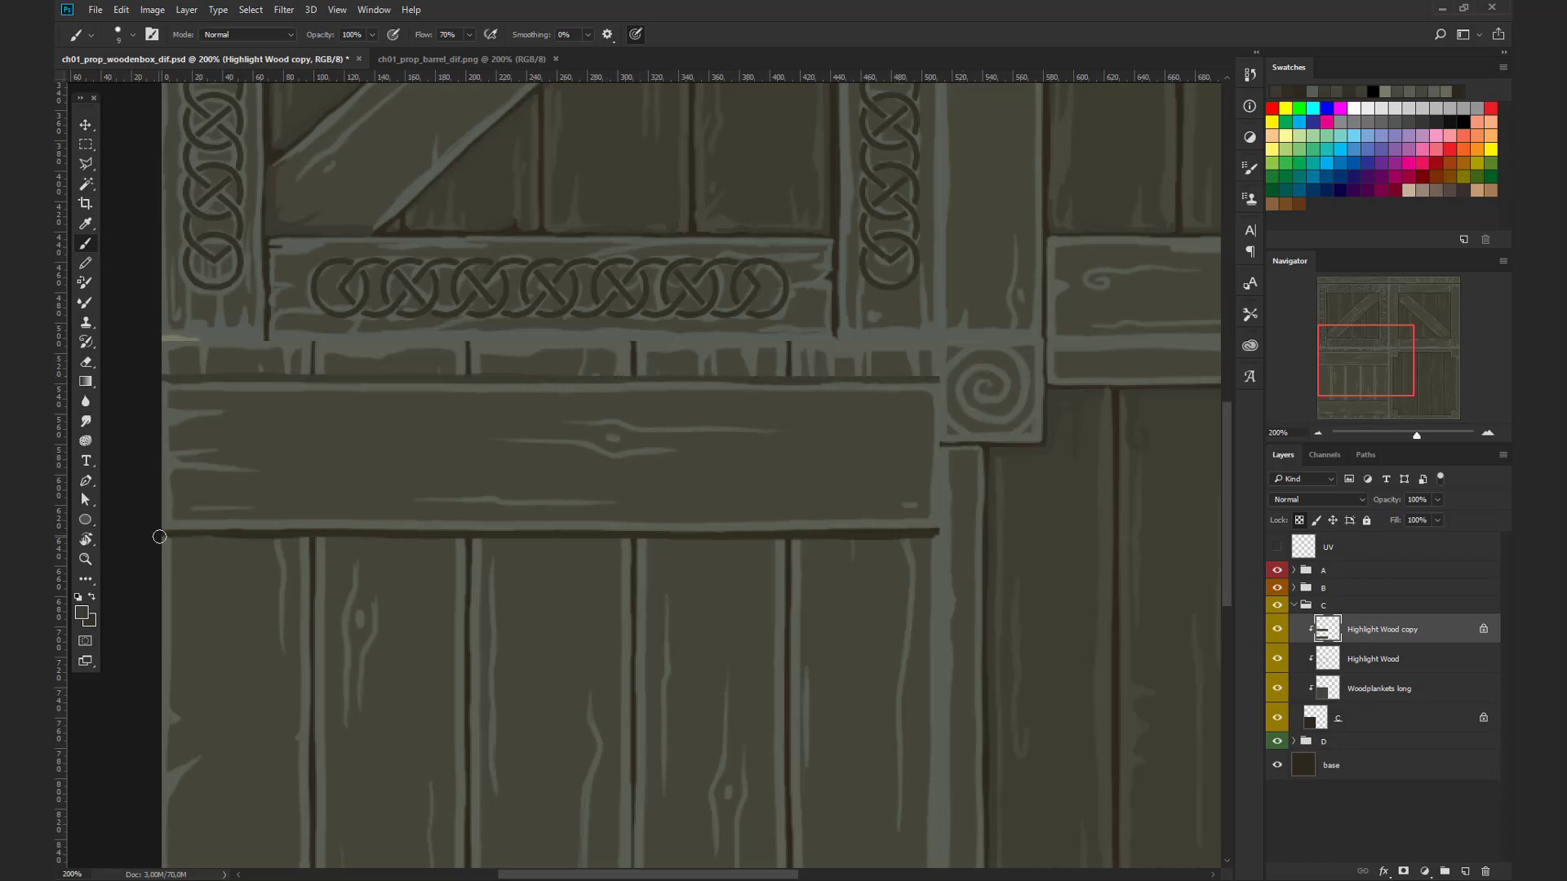
{"action": "left_click_drag", "start_coordinate": [160, 535], "coordinate": [949, 535]}
Step: Soften the dark outlines above and below the lower horizontal plank with the same brush
{"action": "left_click_drag", "start_coordinate": [662, 550], "coordinate": [703, 73]}
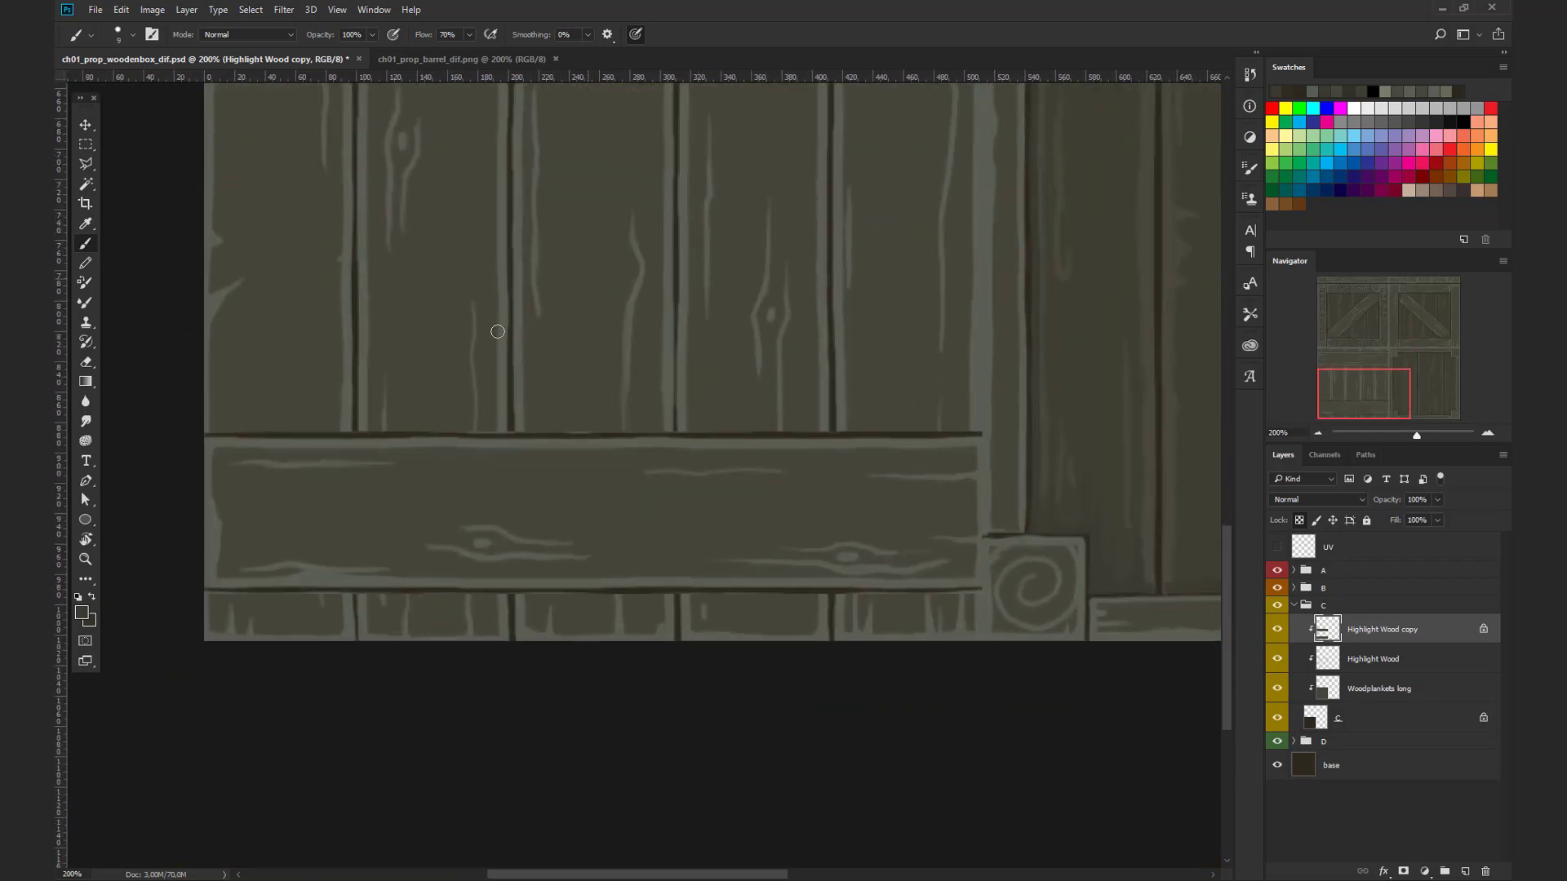
{"action": "left_click_drag", "start_coordinate": [201, 432], "coordinate": [1004, 433]}
{"action": "left_click_drag", "start_coordinate": [206, 593], "coordinate": [1000, 594]}
Step: Unlock the transparent pixels and paint shadows along the lower horizontal plank's edges over the vertical planks, adjusting the brush size
{"action": "key", "text": "["}
{"action": "key", "text": "["}
{"action": "key", "text": "["}
{"action": "key", "text": "["}
{"action": "key", "text": "["}
{"action": "key", "text": "["}
{"action": "key", "text": "/"}
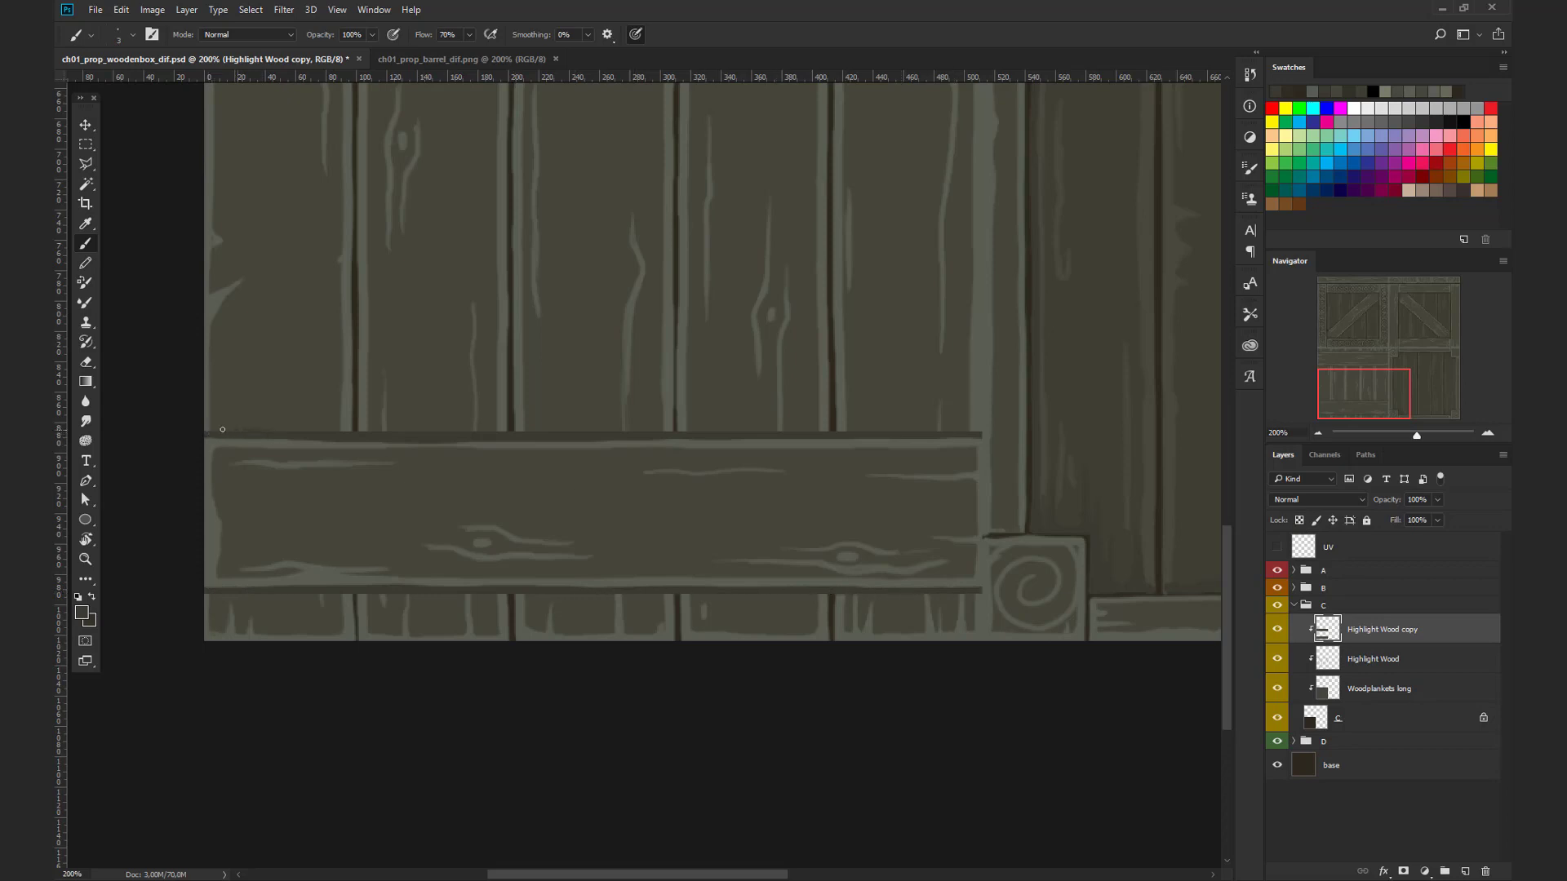
{"action": "key", "text": "]"}
{"action": "key", "text": "]"}
{"action": "key", "text": "]"}
{"action": "key", "text": "bracketleft"}
{"action": "key", "text": "bracketleft"}
{"action": "key", "text": "ctrl+minus"}
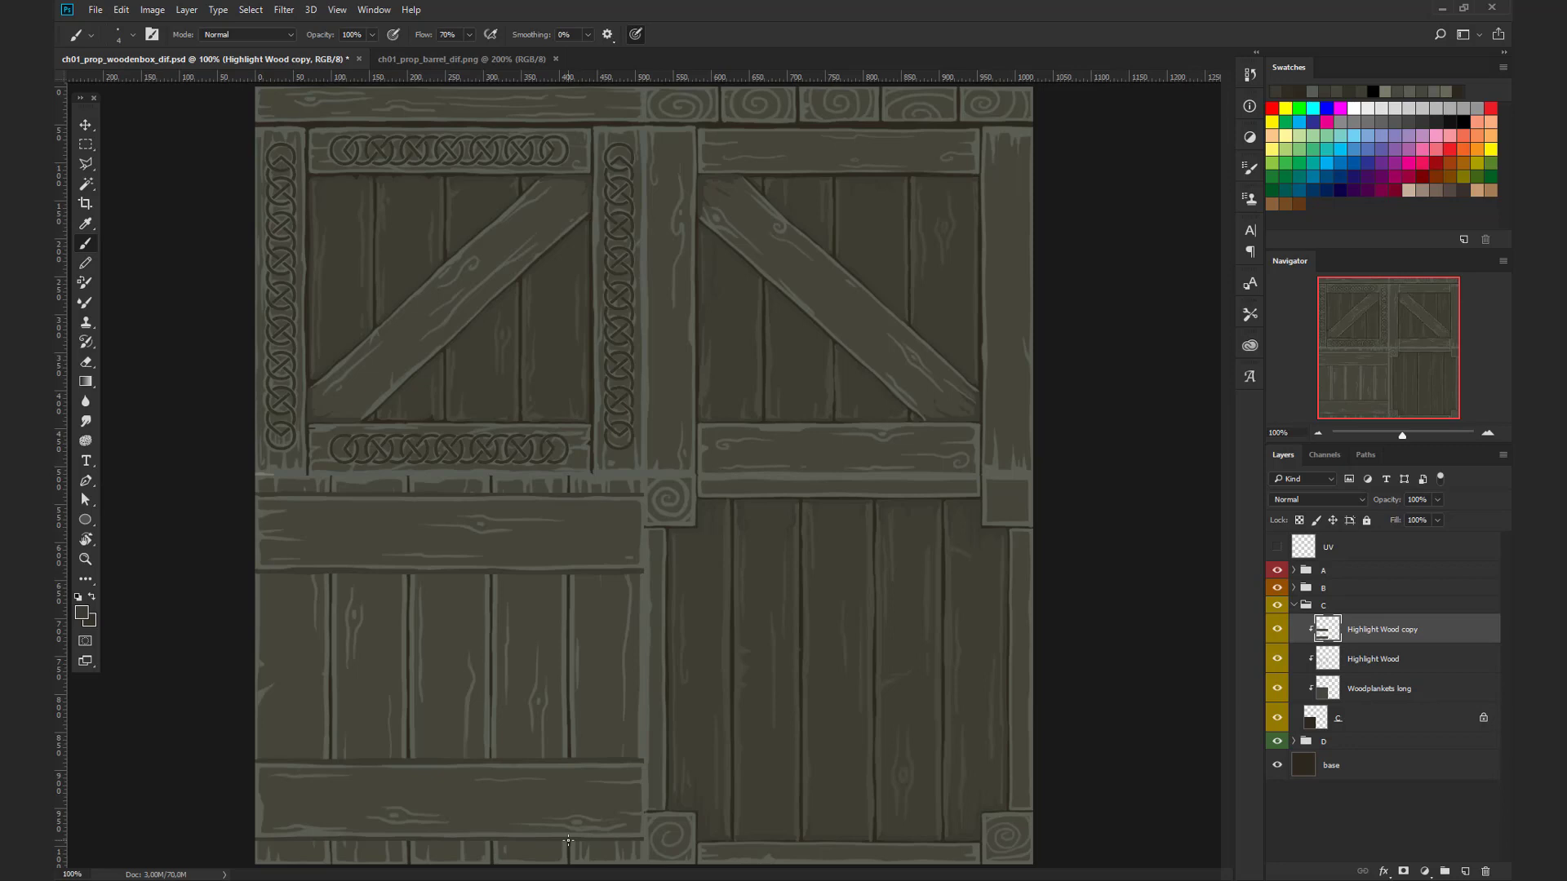
Step: Paint shadows around the upper horizontal plank's right end and along both horizontal planks where they overlap the vertical boards
{"action": "key", "text": "ctrl+plus"}
{"action": "scroll", "coordinate": [654, 531], "scroll_direction": "down", "scroll_amount": 3}
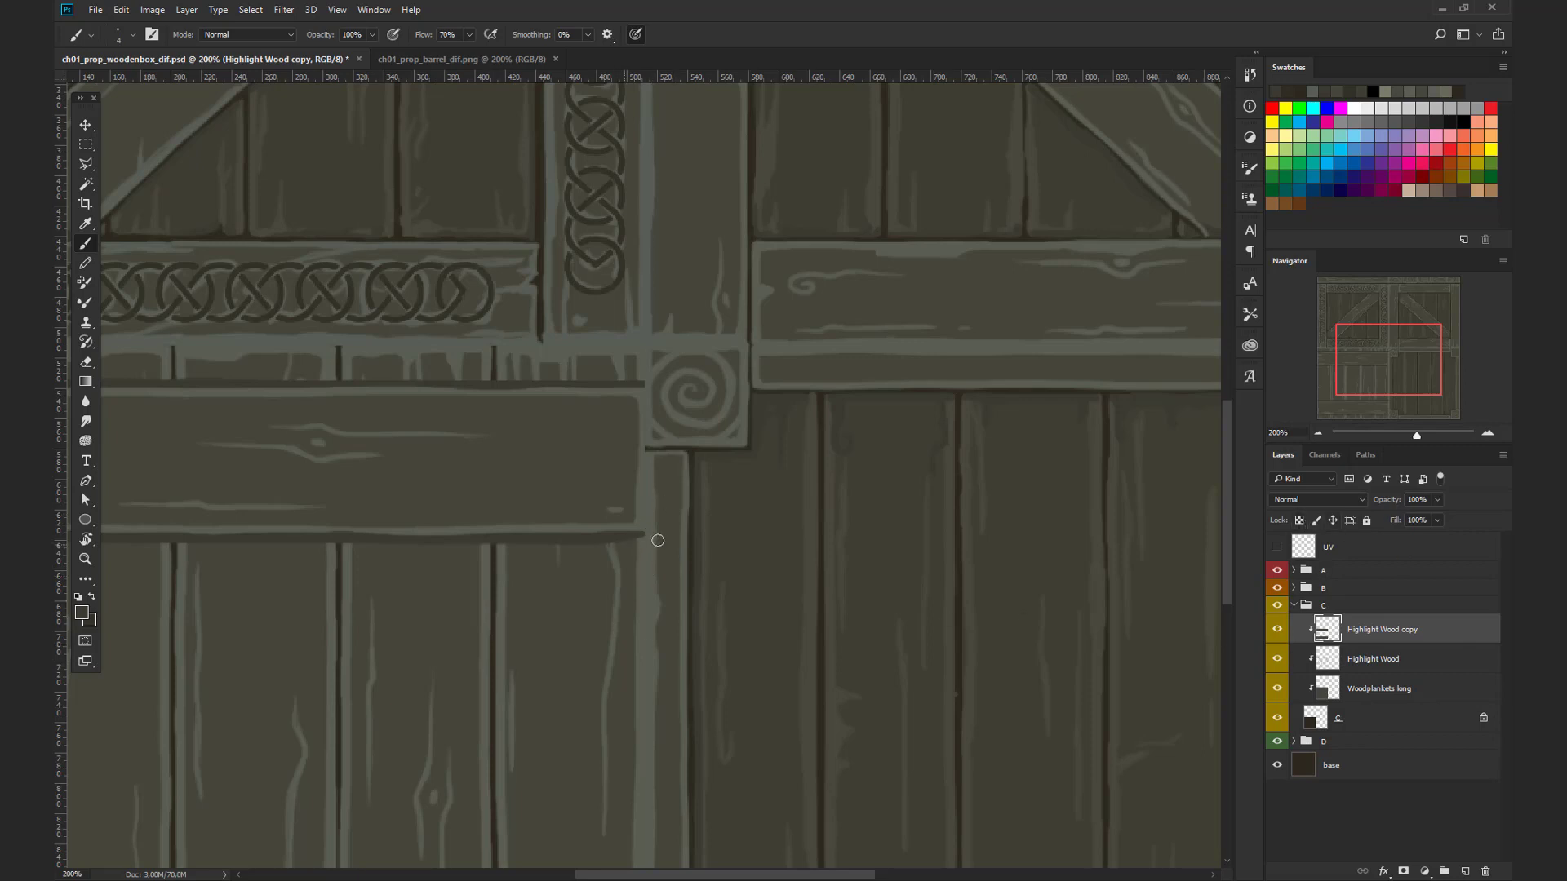
{"action": "left_click_drag", "start_coordinate": [646, 536], "coordinate": [600, 542]}
{"action": "left_click_drag", "start_coordinate": [602, 378], "coordinate": [656, 379]}
{"action": "left_click_drag", "start_coordinate": [468, 514], "coordinate": [901, 468]}
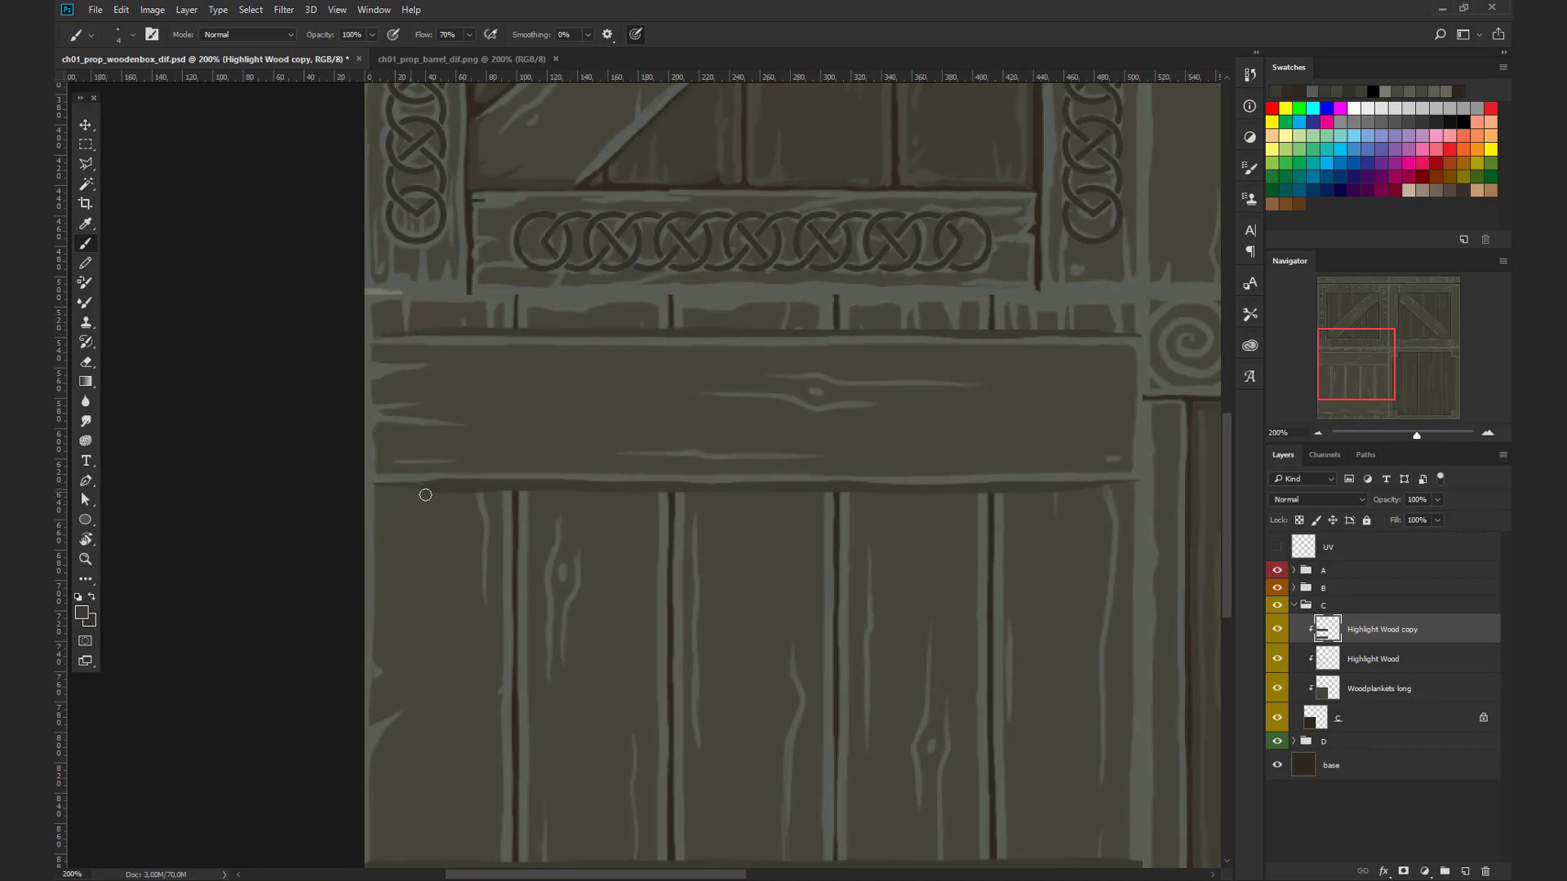
{"action": "scroll", "coordinate": [689, 458], "scroll_direction": "down", "scroll_amount": 5}
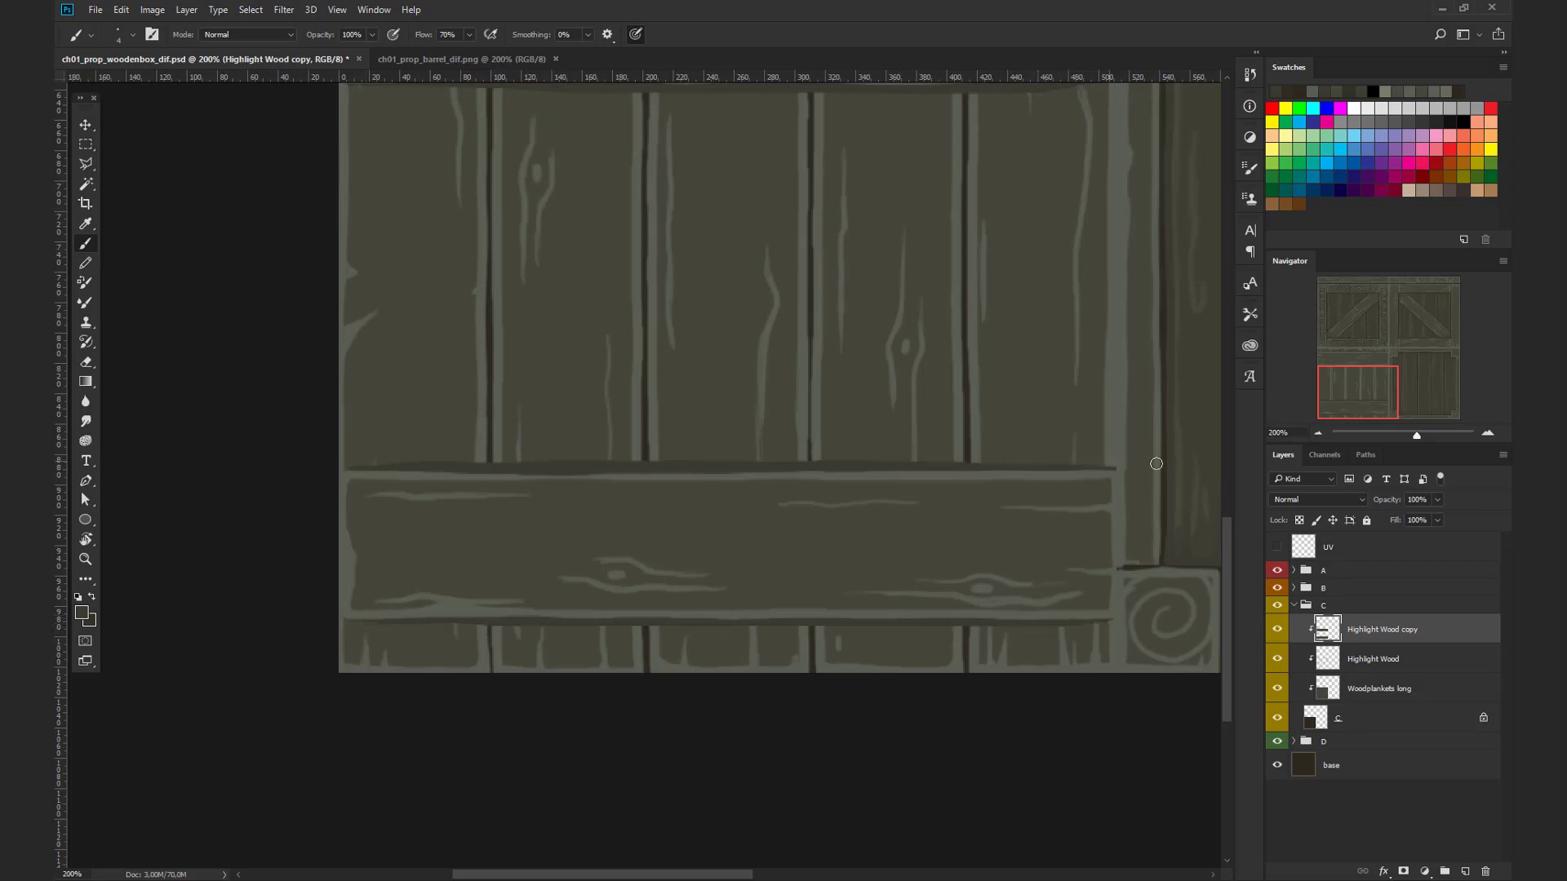
{"action": "key", "text": "ctrl+minus"}
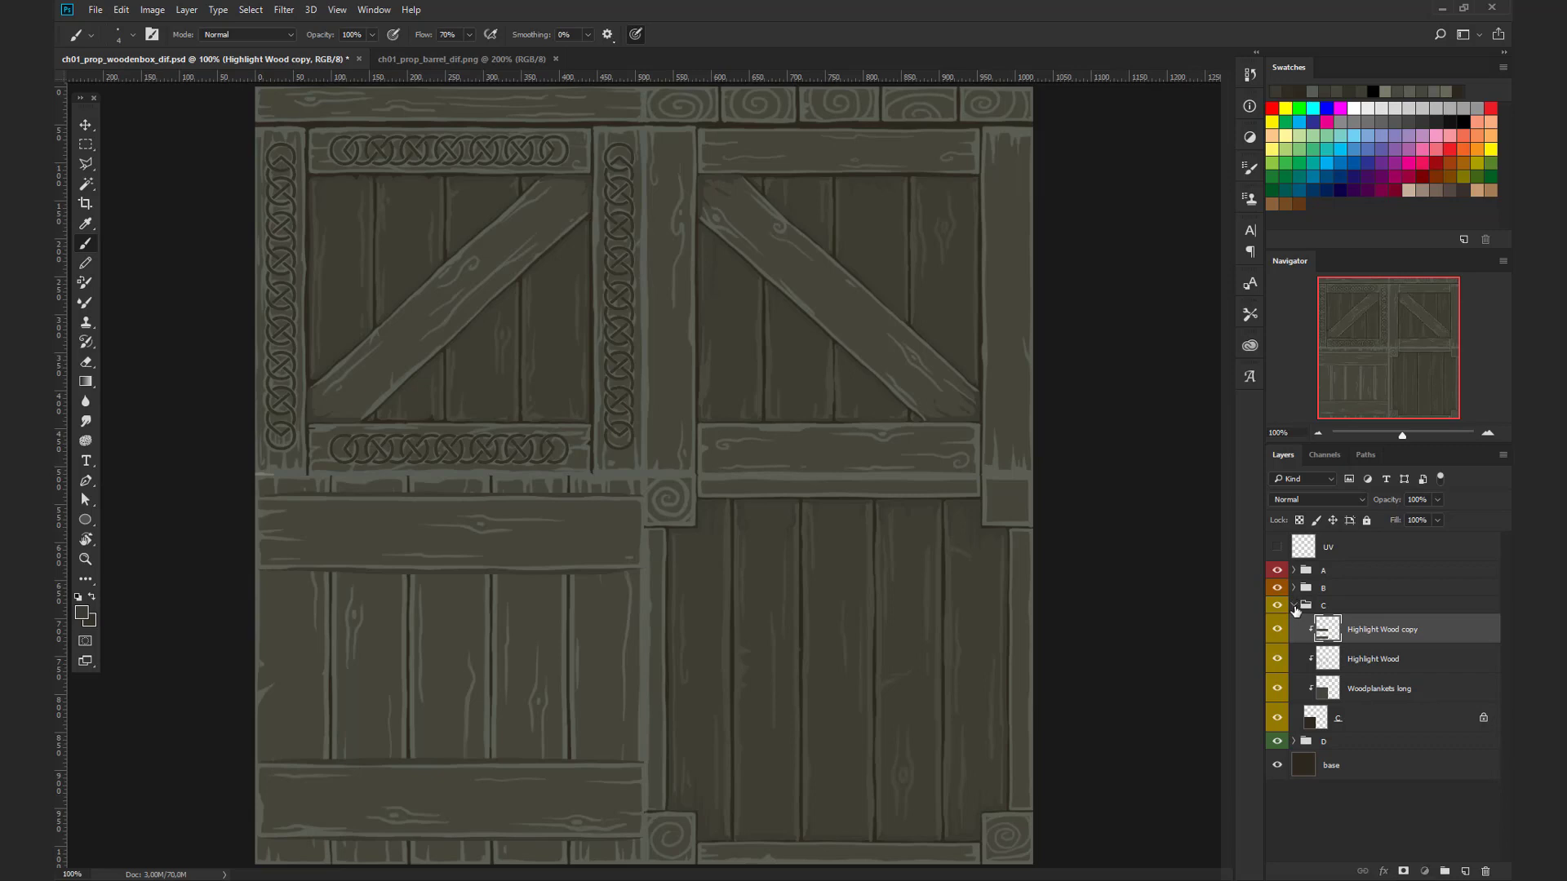
Step: Collapse group C and add a new layer named Nail above group A
{"action": "left_click", "coordinate": [1293, 605]}
{"action": "left_click", "coordinate": [1338, 572]}
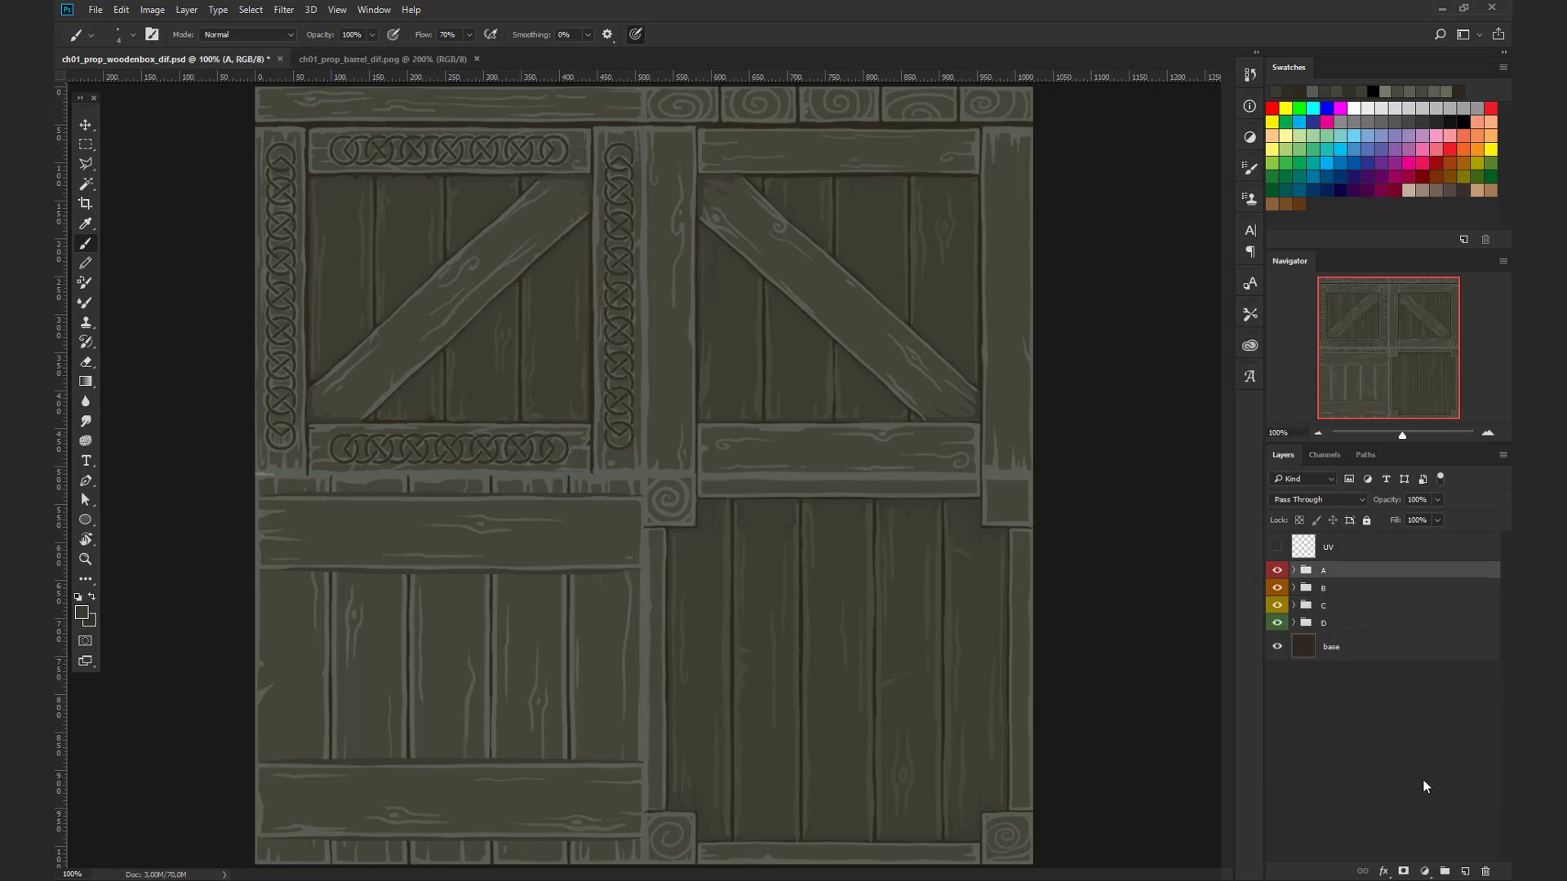
{"action": "left_click", "coordinate": [1466, 872]}
{"action": "double_click", "coordinate": [1339, 578]}
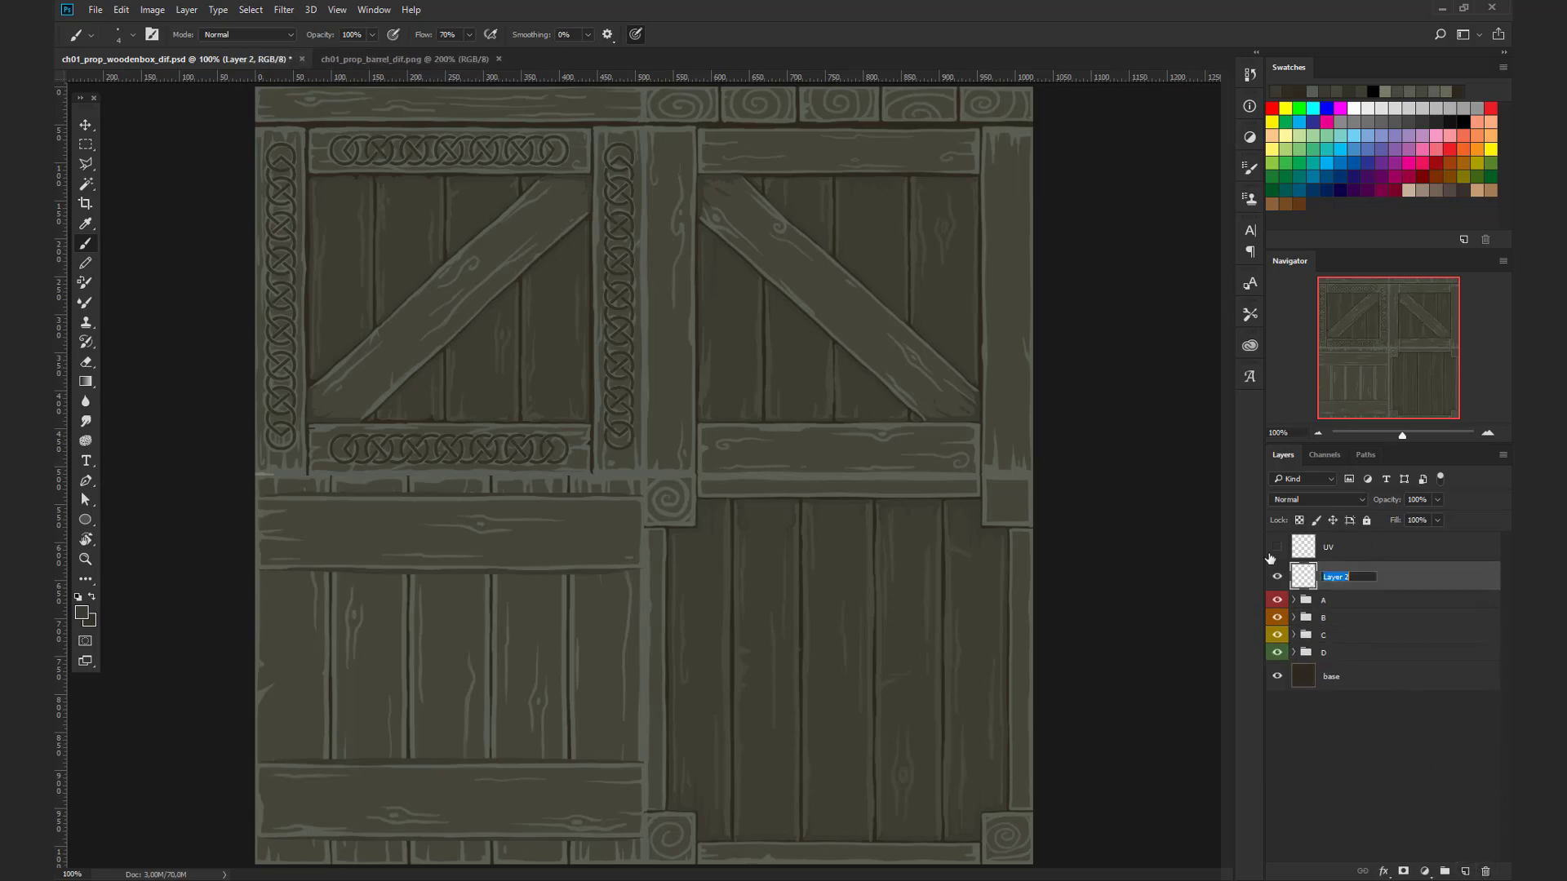
{"action": "type", "text": "Nail"}
{"action": "key", "text": "Return"}
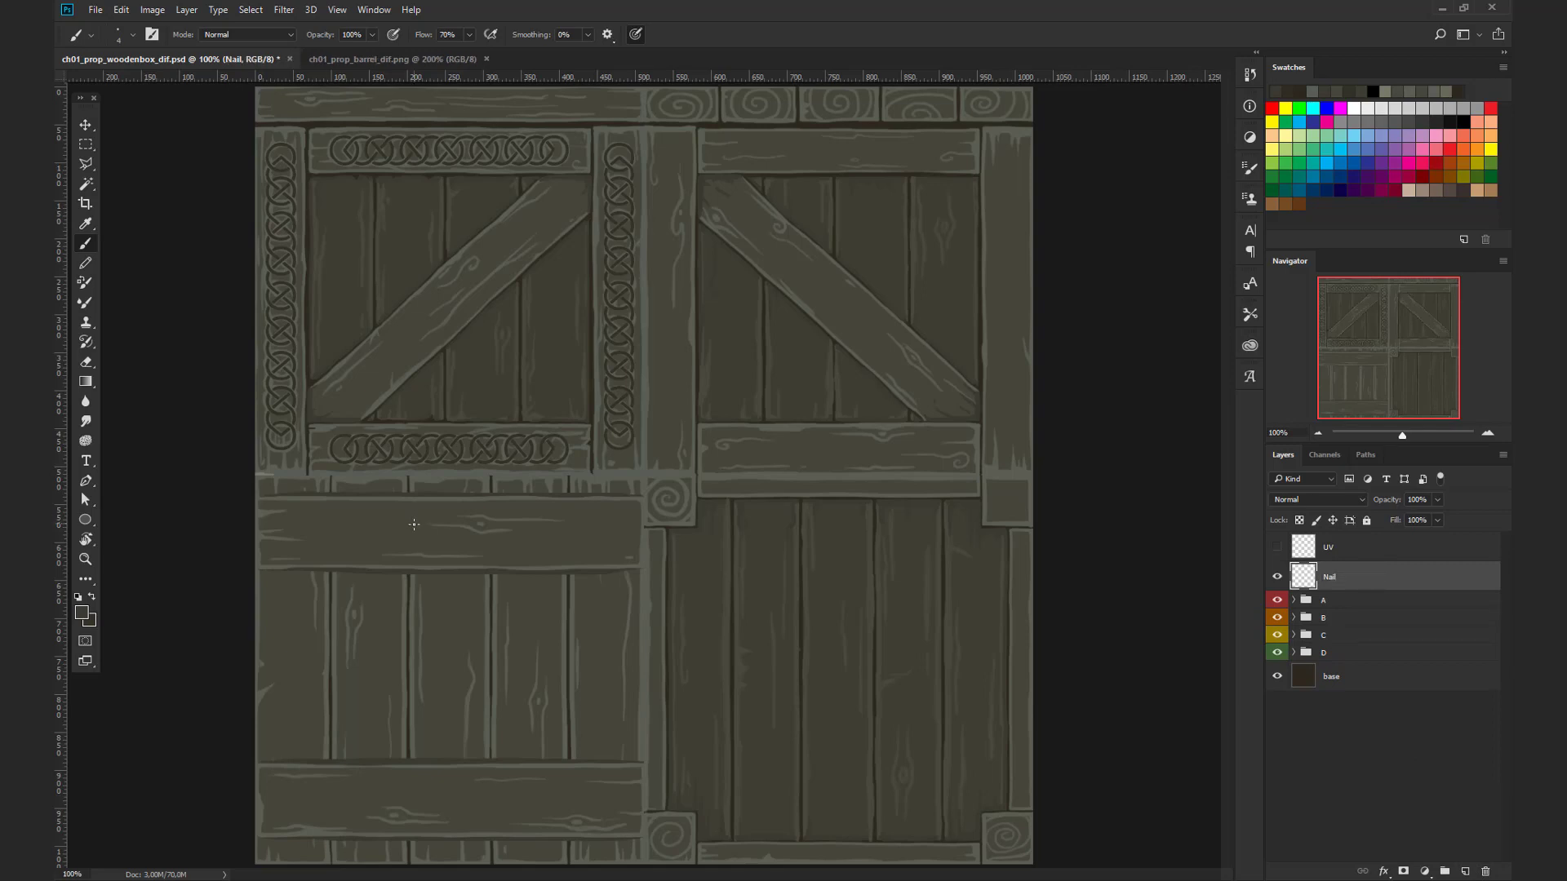
Step: Sample the barrel texture's metal colour and paint a round nail head at the left end of the lower-left panel's upper horizontal plank
{"action": "left_click", "coordinate": [399, 61]}
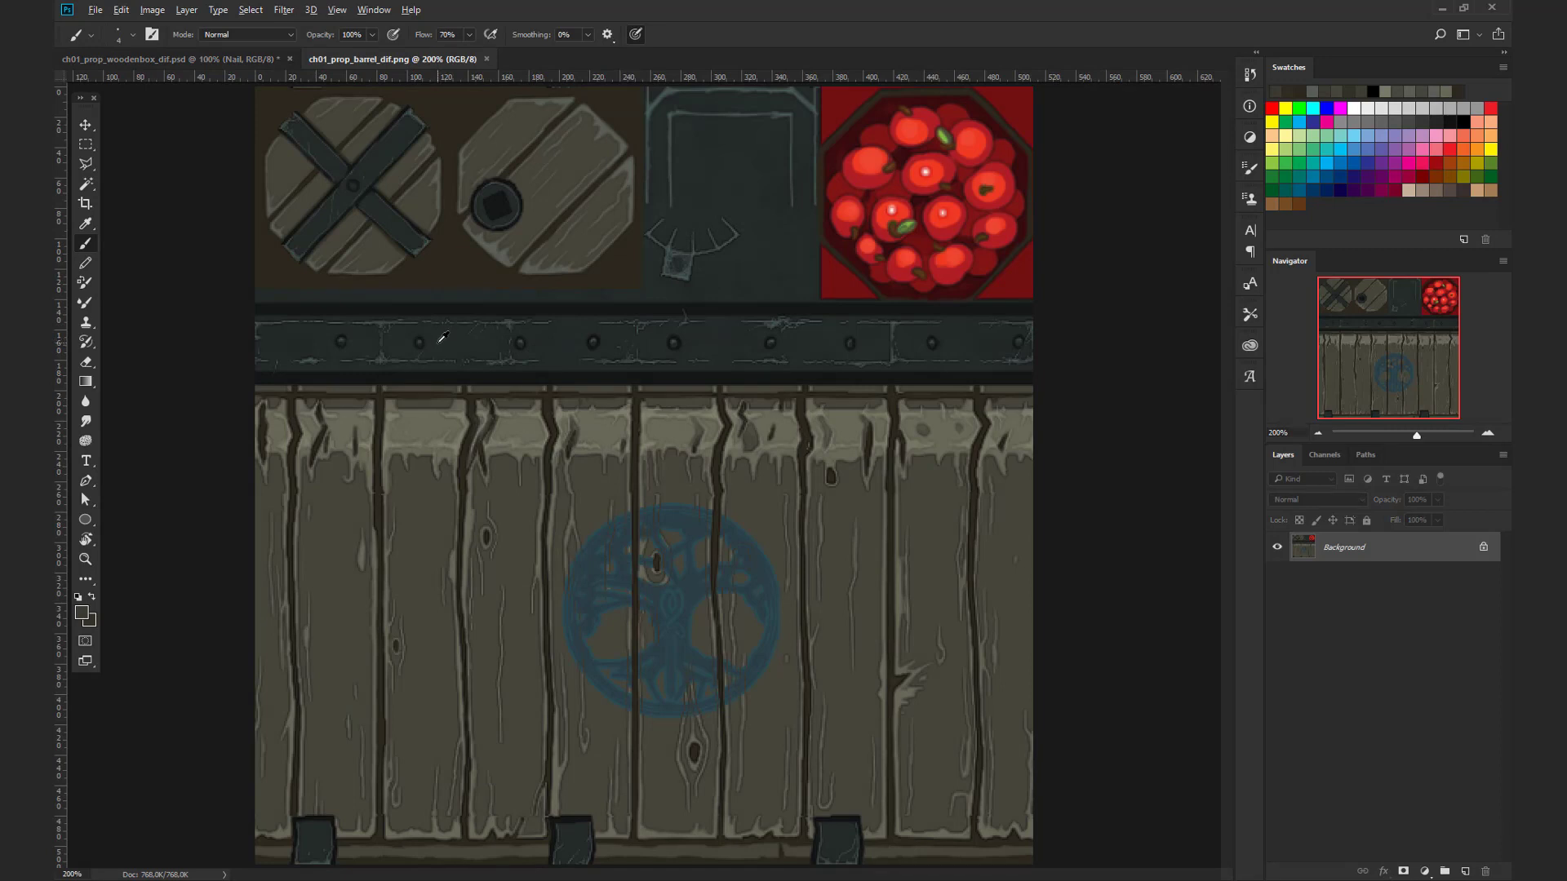
{"action": "left_click", "coordinate": [163, 58]}
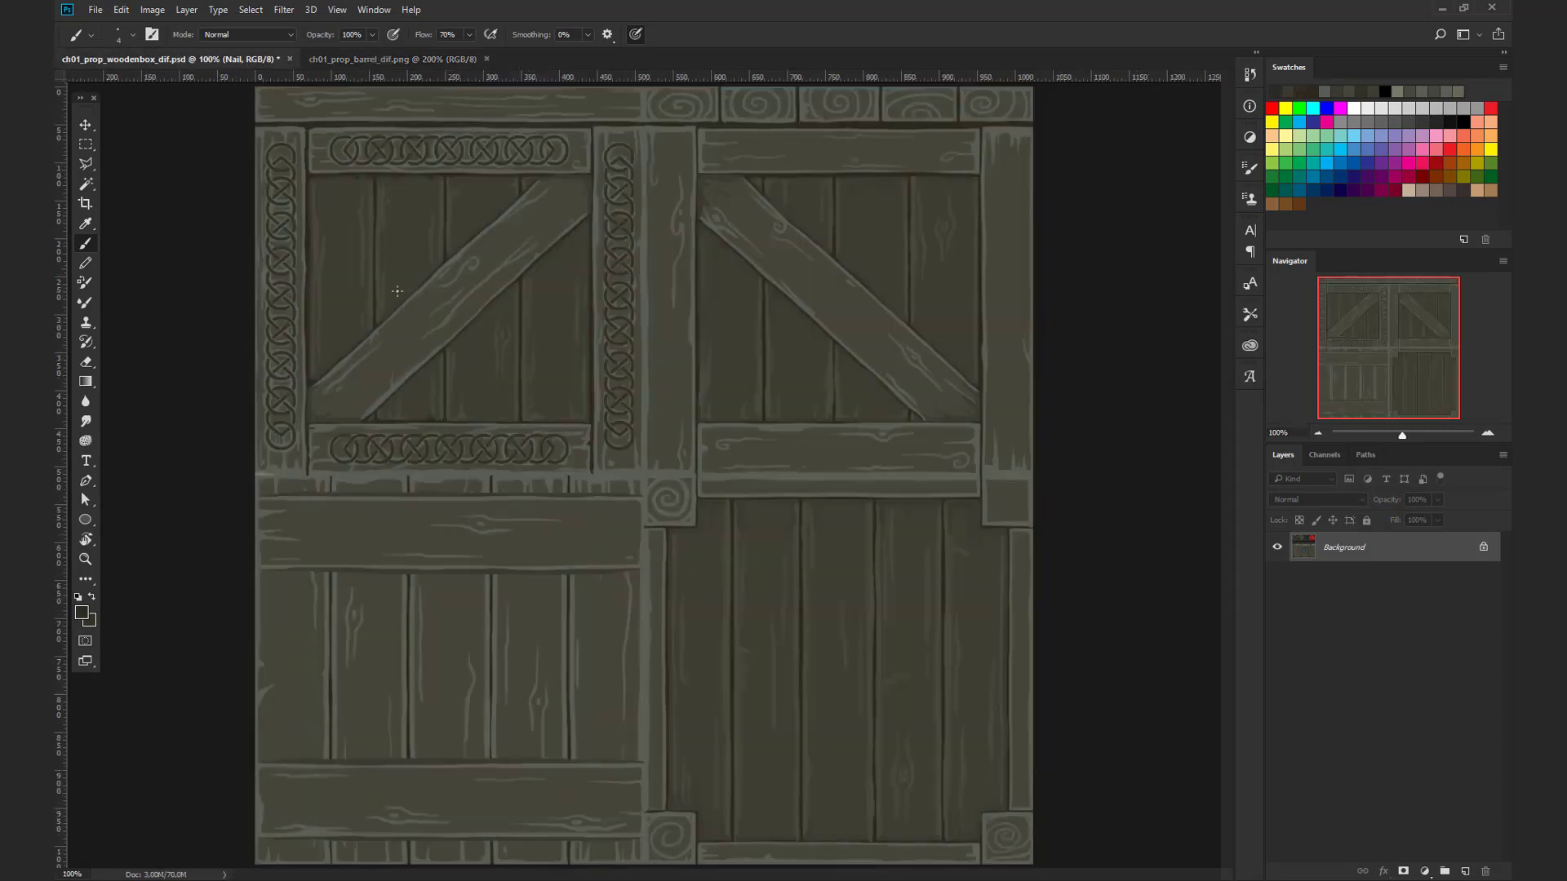
{"action": "key", "text": "bracketright"}
{"action": "key", "text": "bracketright"}
{"action": "key", "text": "bracketright"}
{"action": "key", "text": "bracketright"}
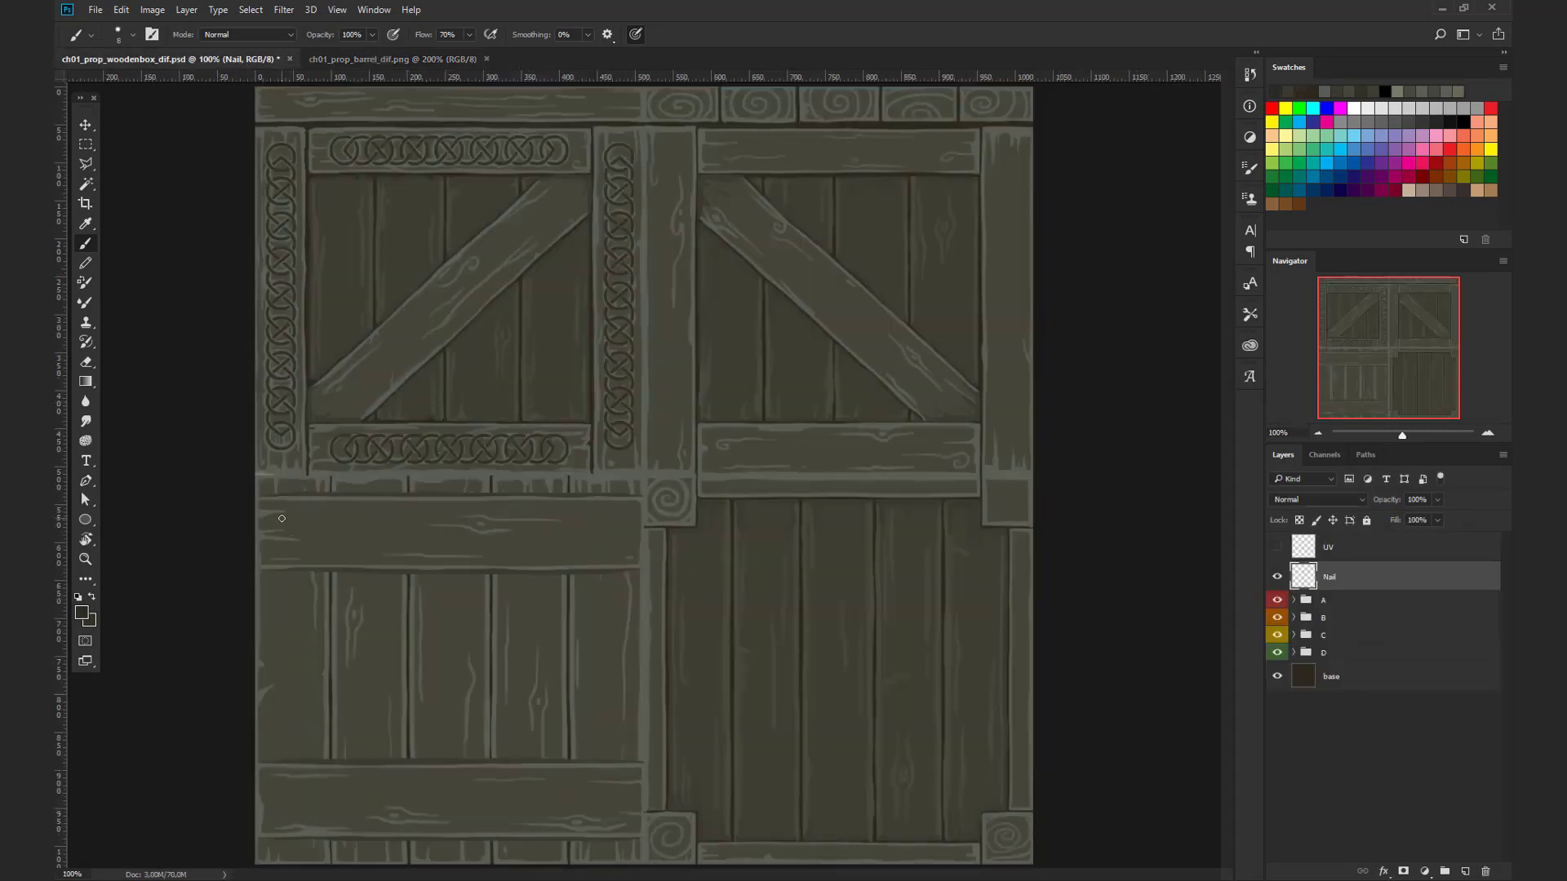
{"action": "key", "text": "bracketright"}
{"action": "left_click", "coordinate": [290, 532]}
Step: Add a 2 px outside Stroke to the Nail layer, using the near-black colour 141716 sampled from the barrel texture
{"action": "left_click", "coordinate": [392, 58]}
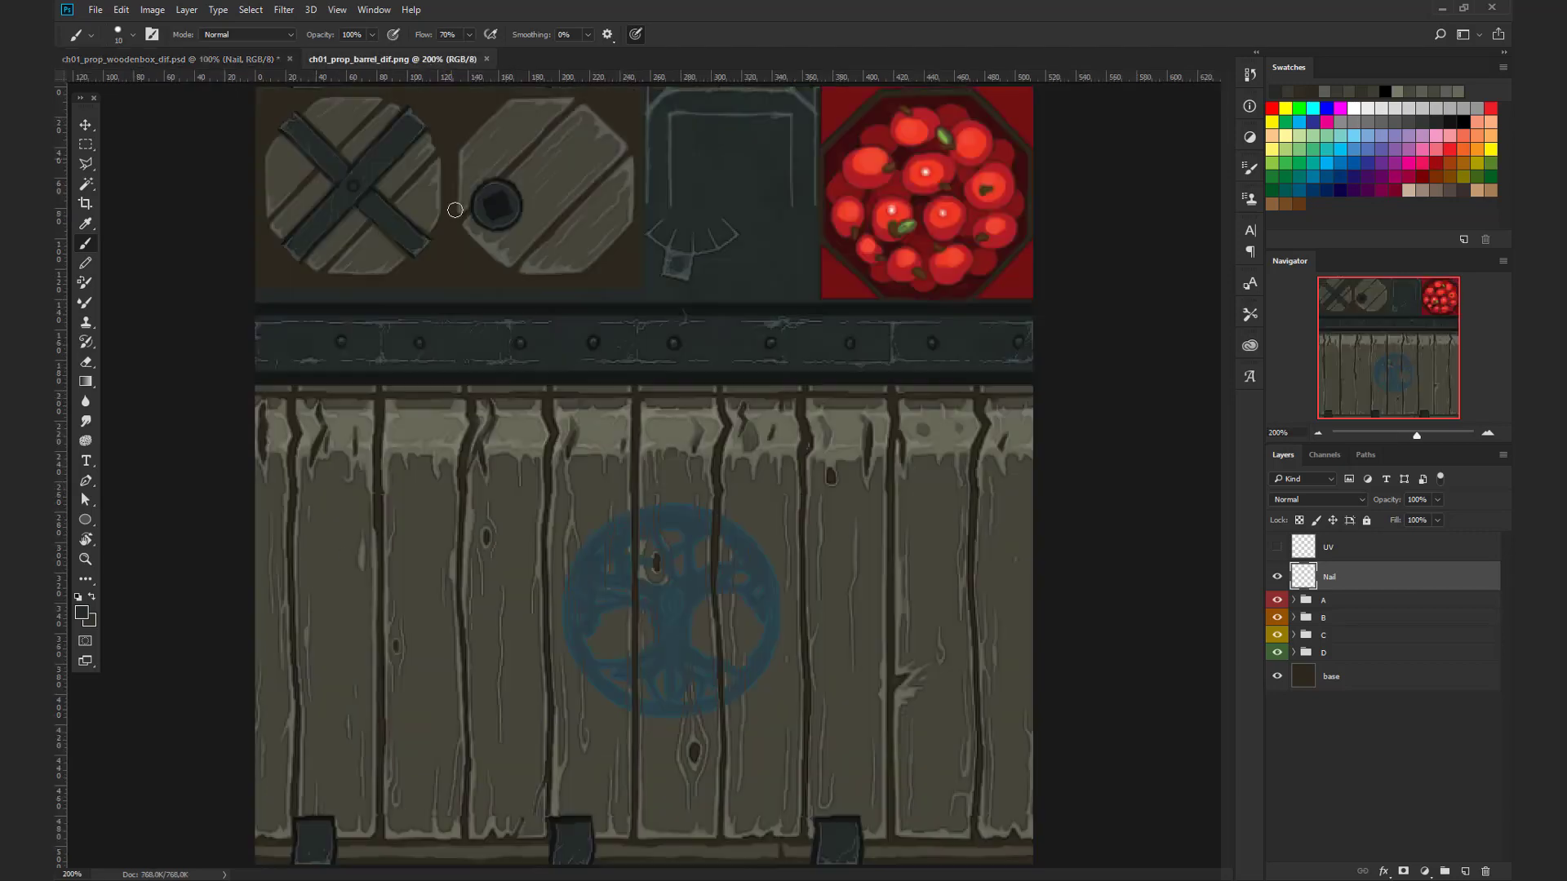
{"action": "left_click", "coordinate": [210, 60]}
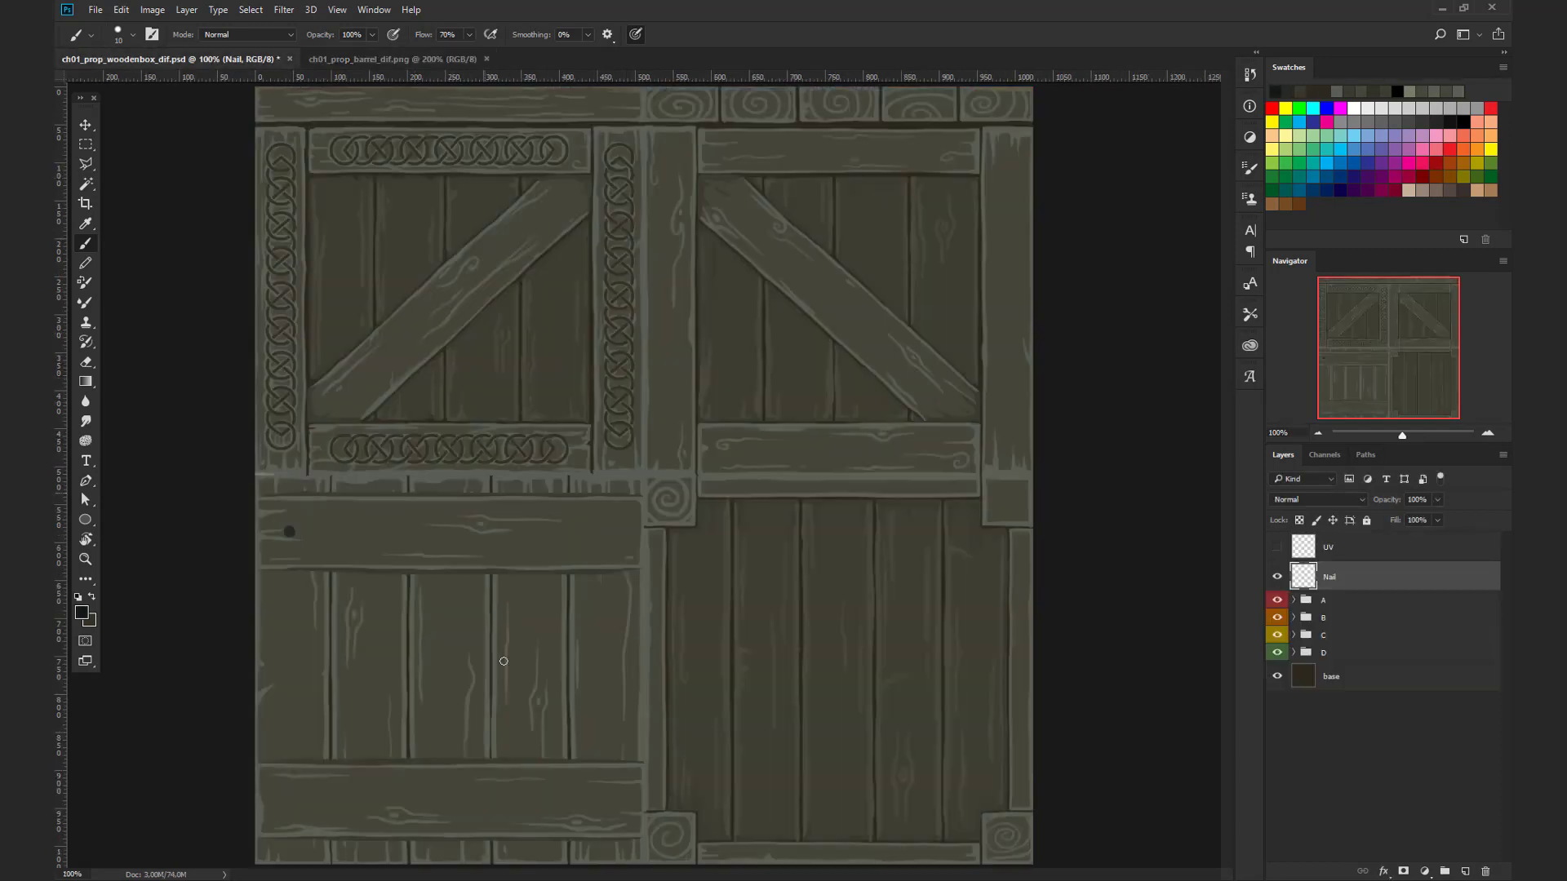
{"action": "double_click", "coordinate": [1397, 585]}
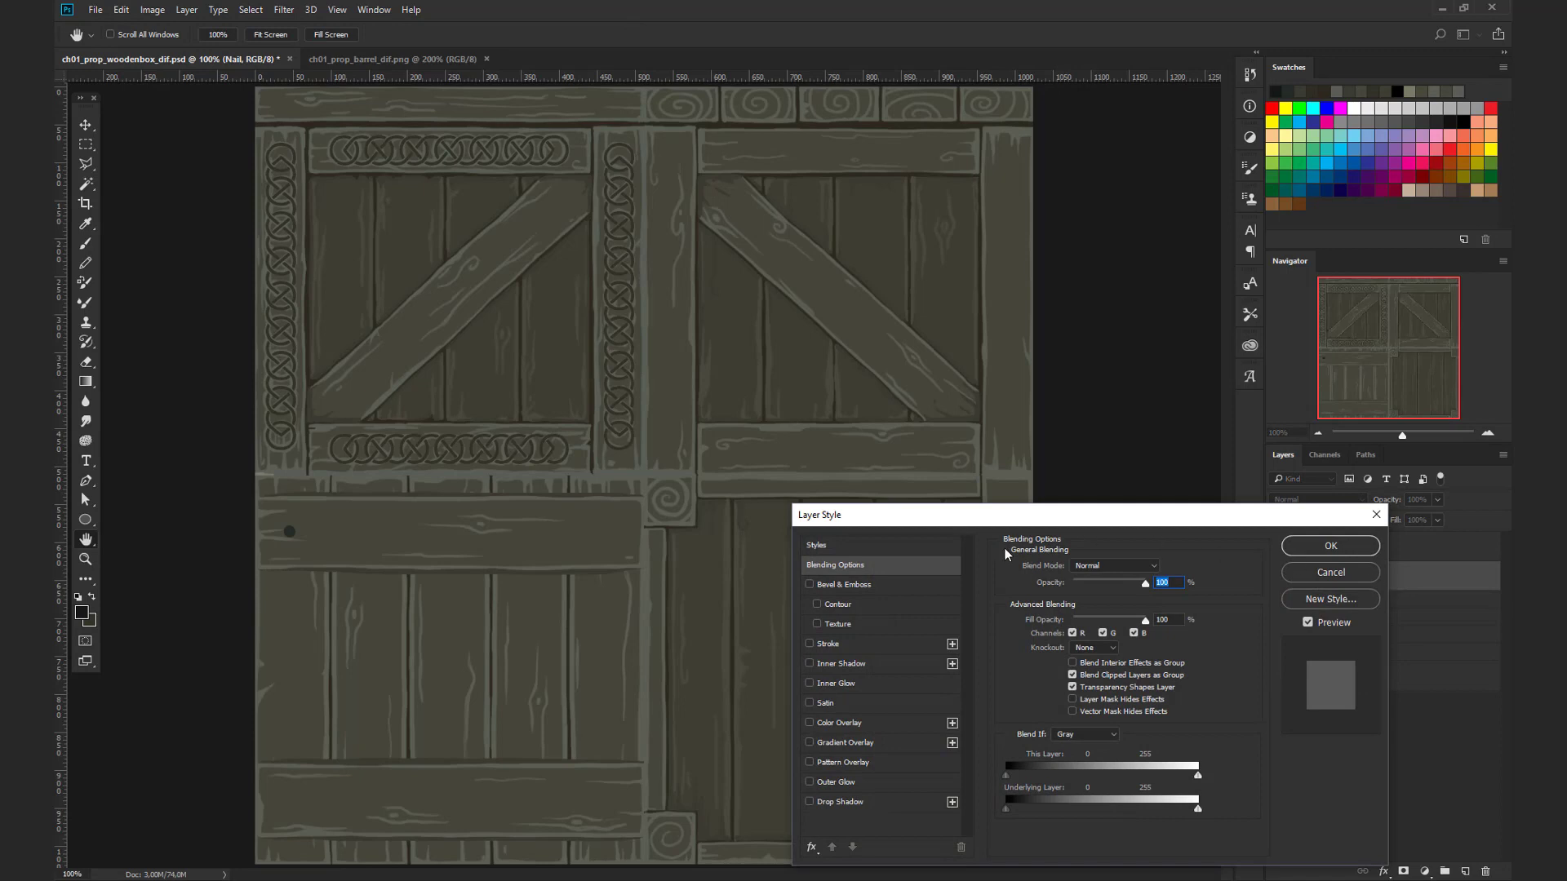
{"action": "left_click_drag", "start_coordinate": [963, 519], "coordinate": [532, 301]}
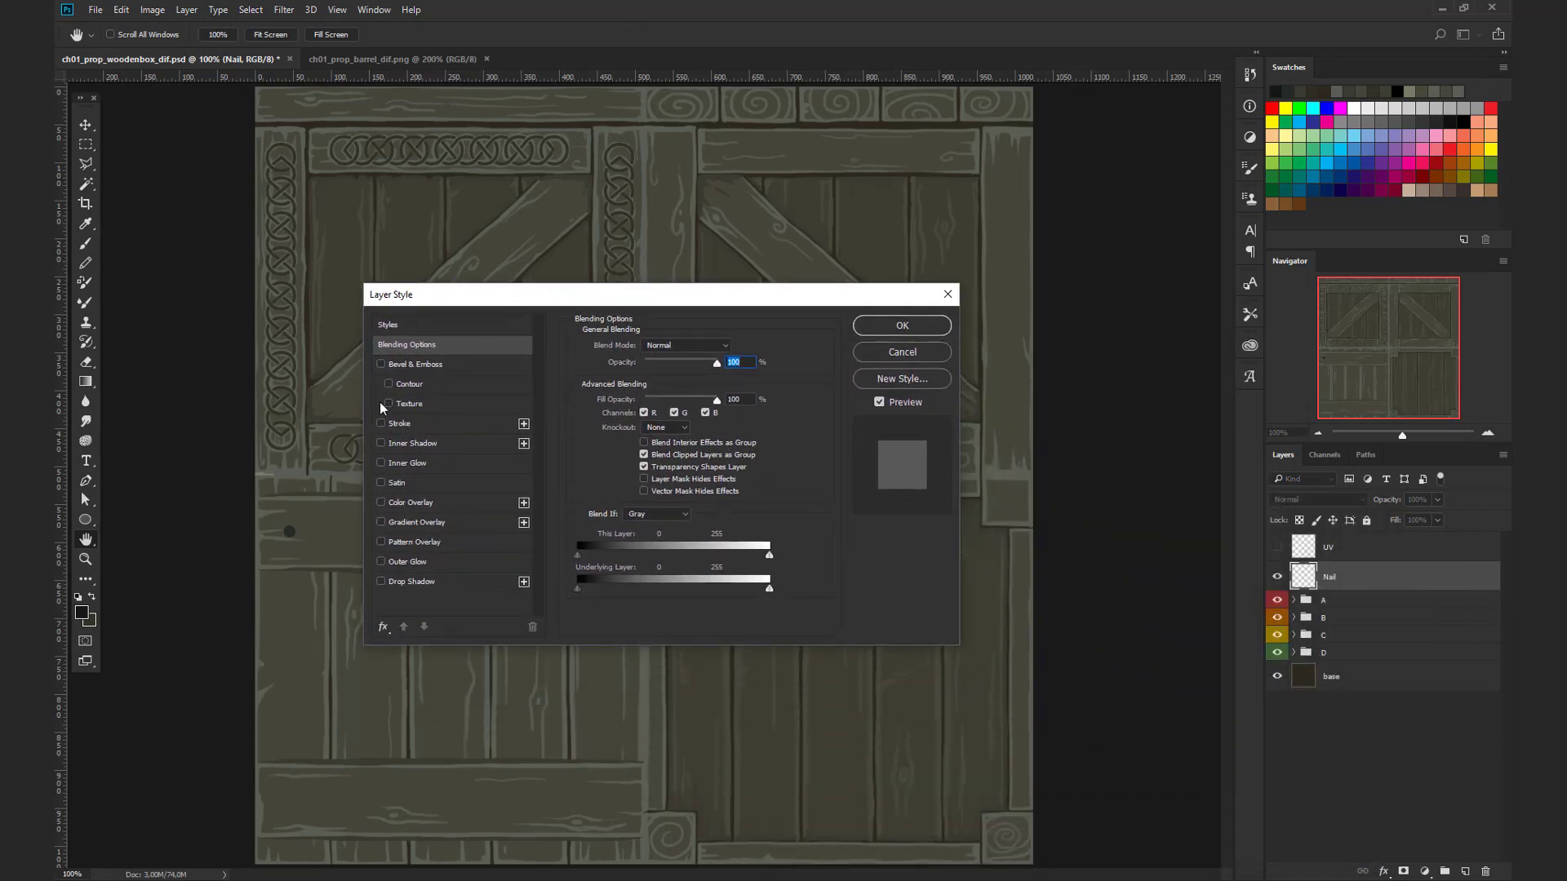
{"action": "left_click", "coordinate": [380, 424]}
{"action": "left_click", "coordinate": [391, 424]}
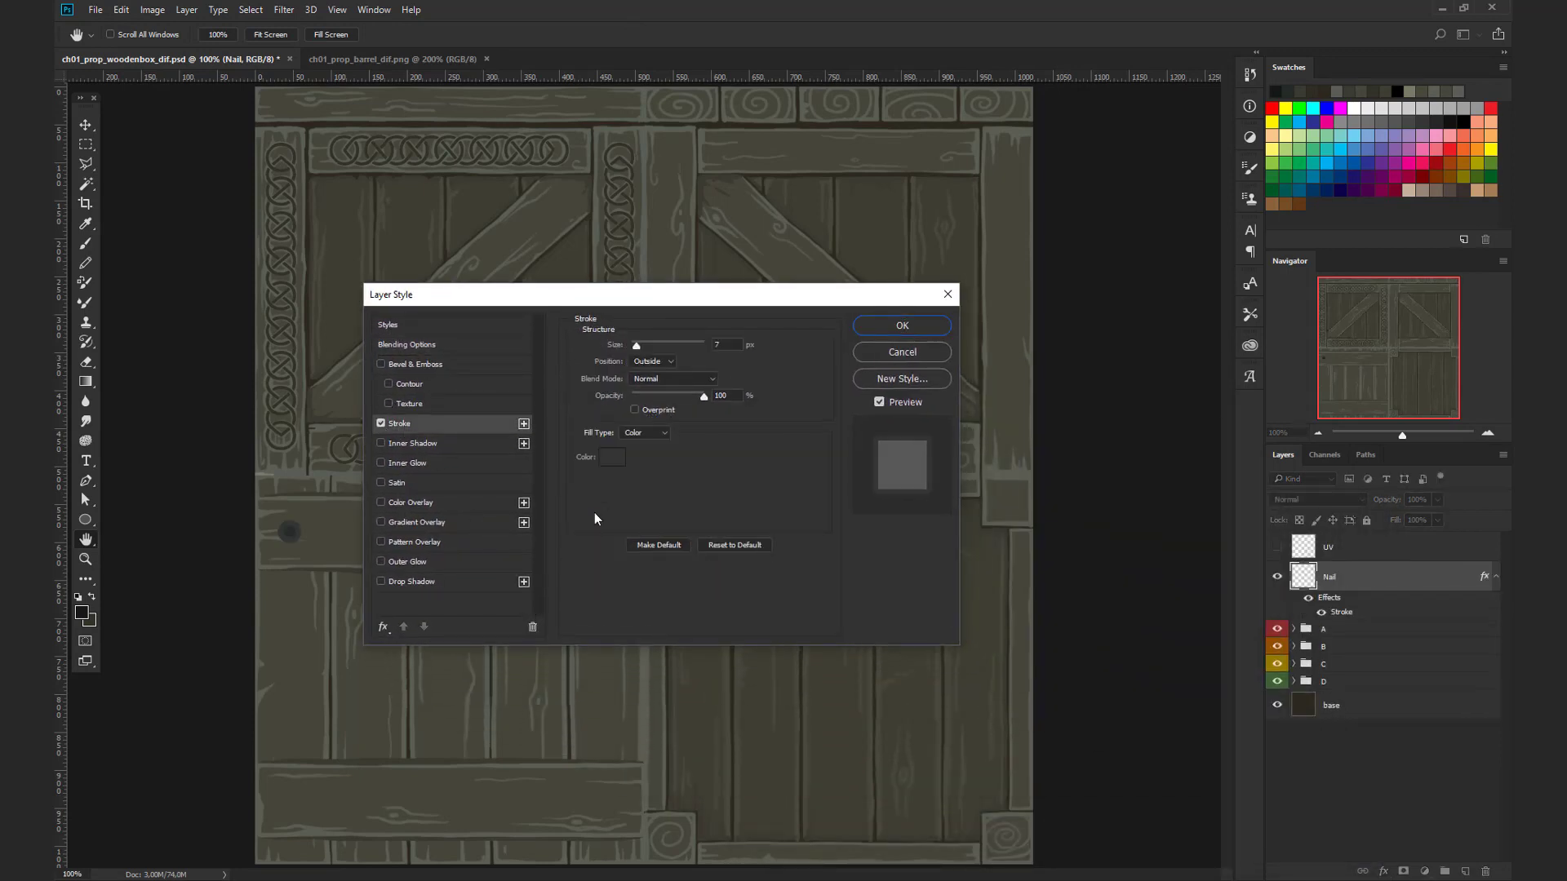
{"action": "left_click", "coordinate": [611, 457]}
{"action": "left_click", "coordinate": [84, 612]}
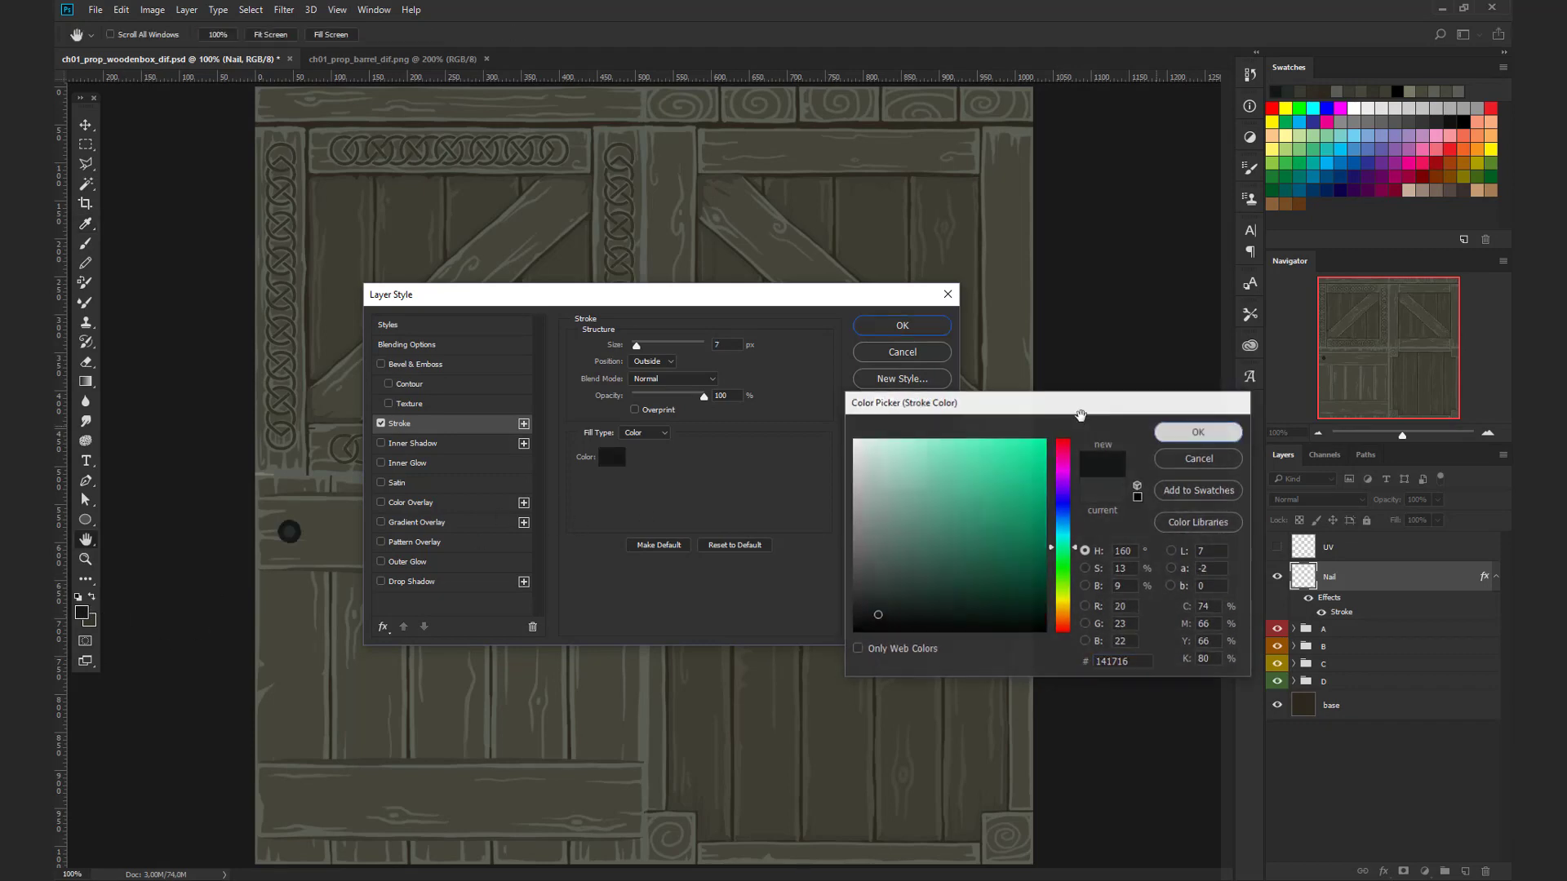
{"action": "left_click", "coordinate": [1198, 432]}
{"action": "left_click", "coordinate": [716, 345]}
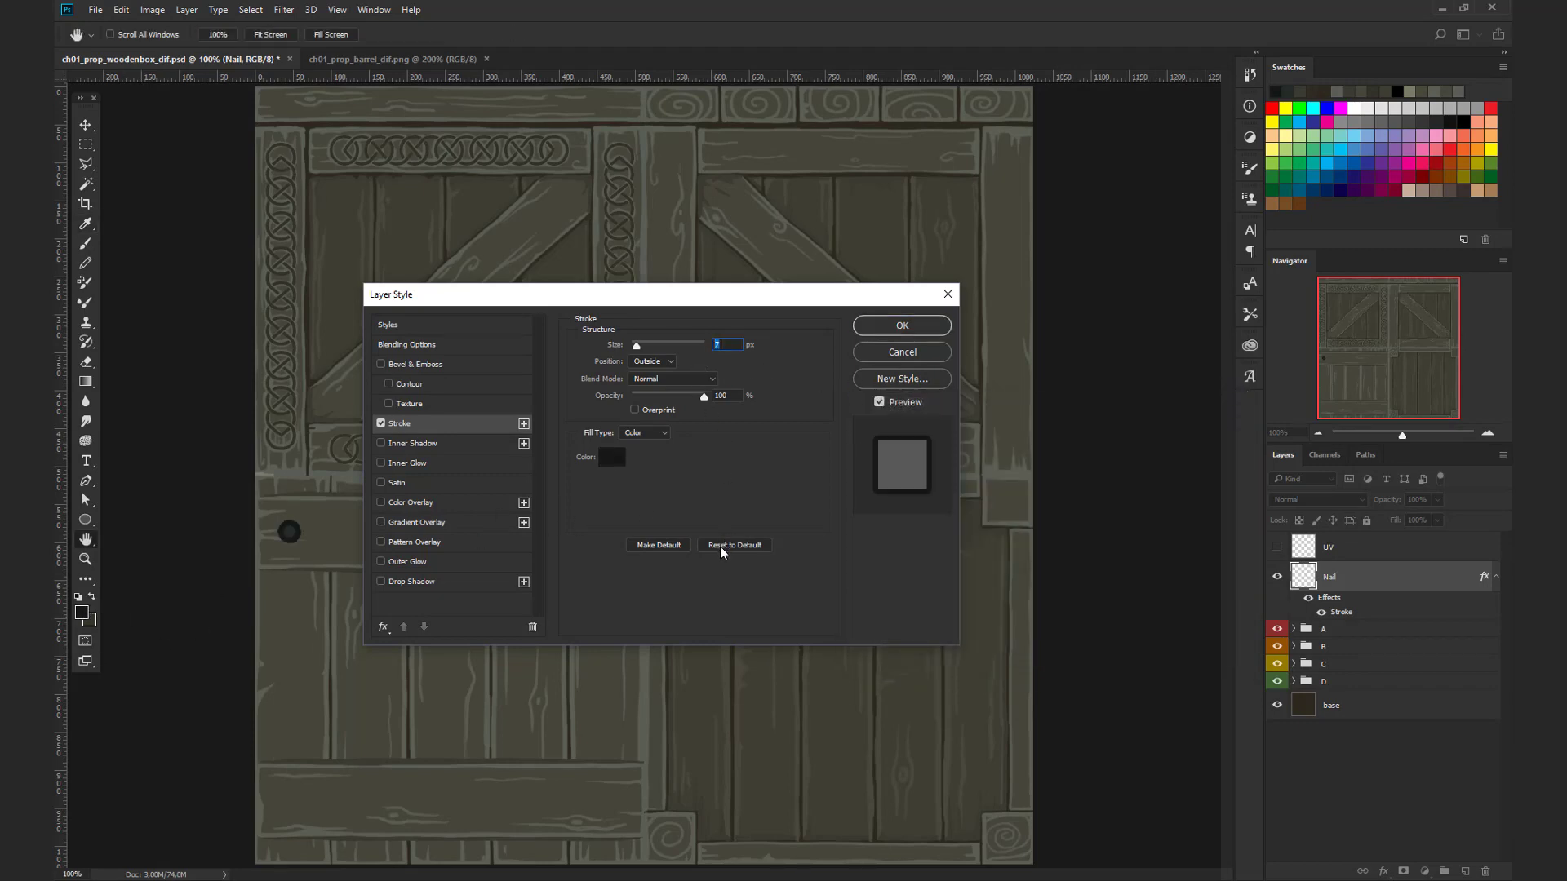
{"action": "type", "text": "2"}
{"action": "left_click", "coordinate": [905, 325]}
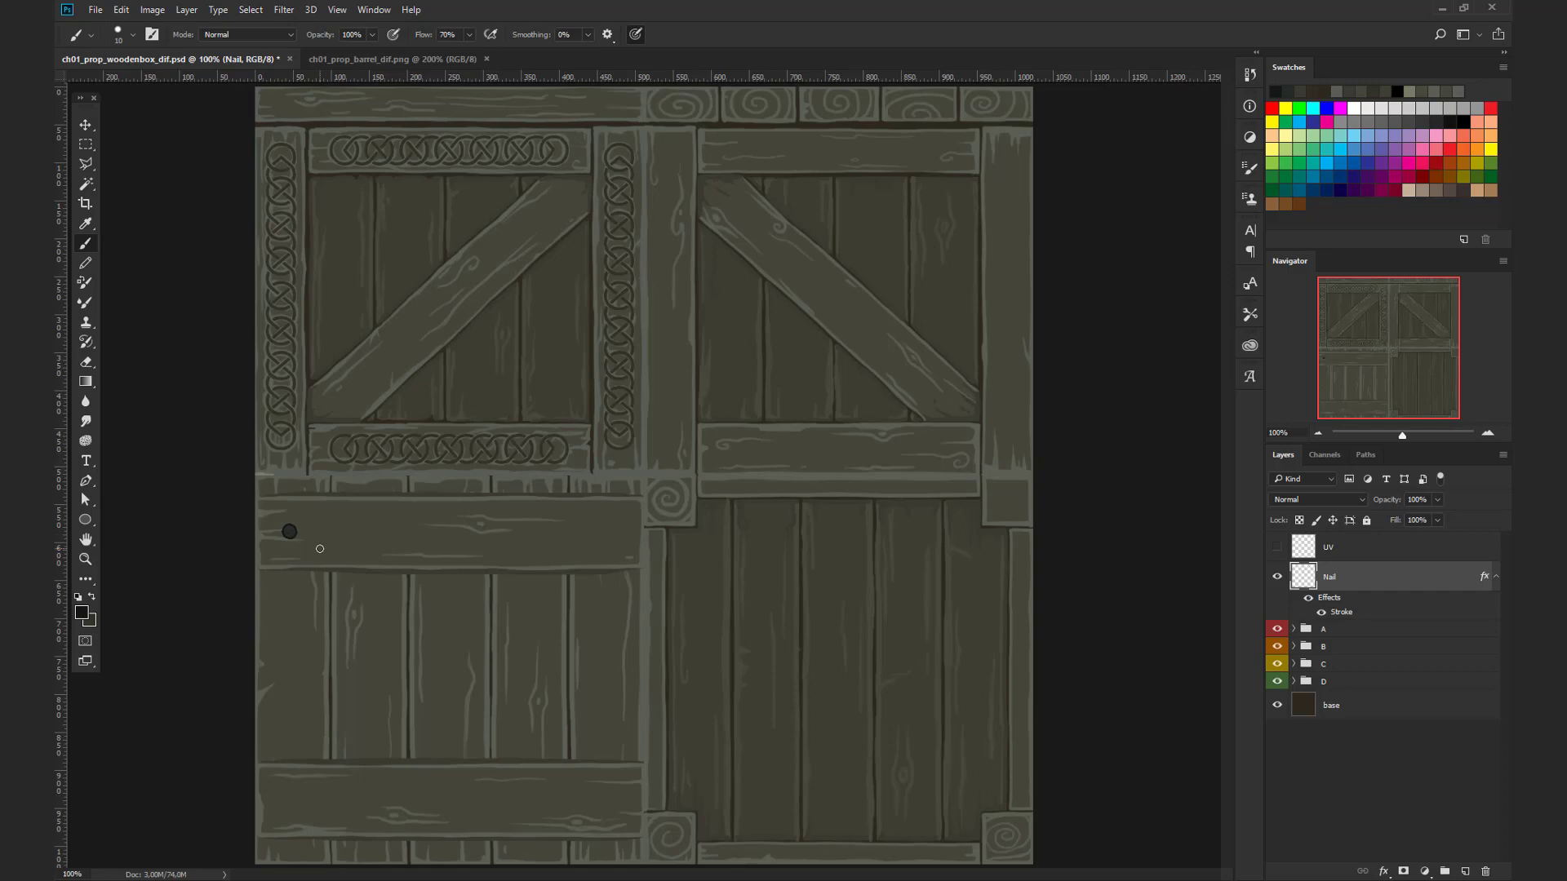
Step: Paint two nails at the upper horizontal plank's right end and one at each end of the lower plank, using the first nail's colour
{"action": "left_click", "coordinate": [618, 532]}
{"action": "key", "text": "bracketleft"}
{"action": "left_click", "coordinate": [616, 535]}
{"action": "key", "text": "ctrl+z"}
{"action": "left_click", "coordinate": [292, 525], "text": "alt"}
{"action": "left_click", "coordinate": [625, 531]}
{"action": "left_click", "coordinate": [616, 553]}
{"action": "left_click_drag", "start_coordinate": [276, 797], "coordinate": [277, 807]}
{"action": "left_click", "coordinate": [622, 799]}
Step: Paint three evenly spaced nails between the end nails on each of the two horizontal planks
{"action": "left_click", "coordinate": [372, 534]}
{"action": "left_click", "coordinate": [456, 534]}
{"action": "left_click", "coordinate": [541, 536]}
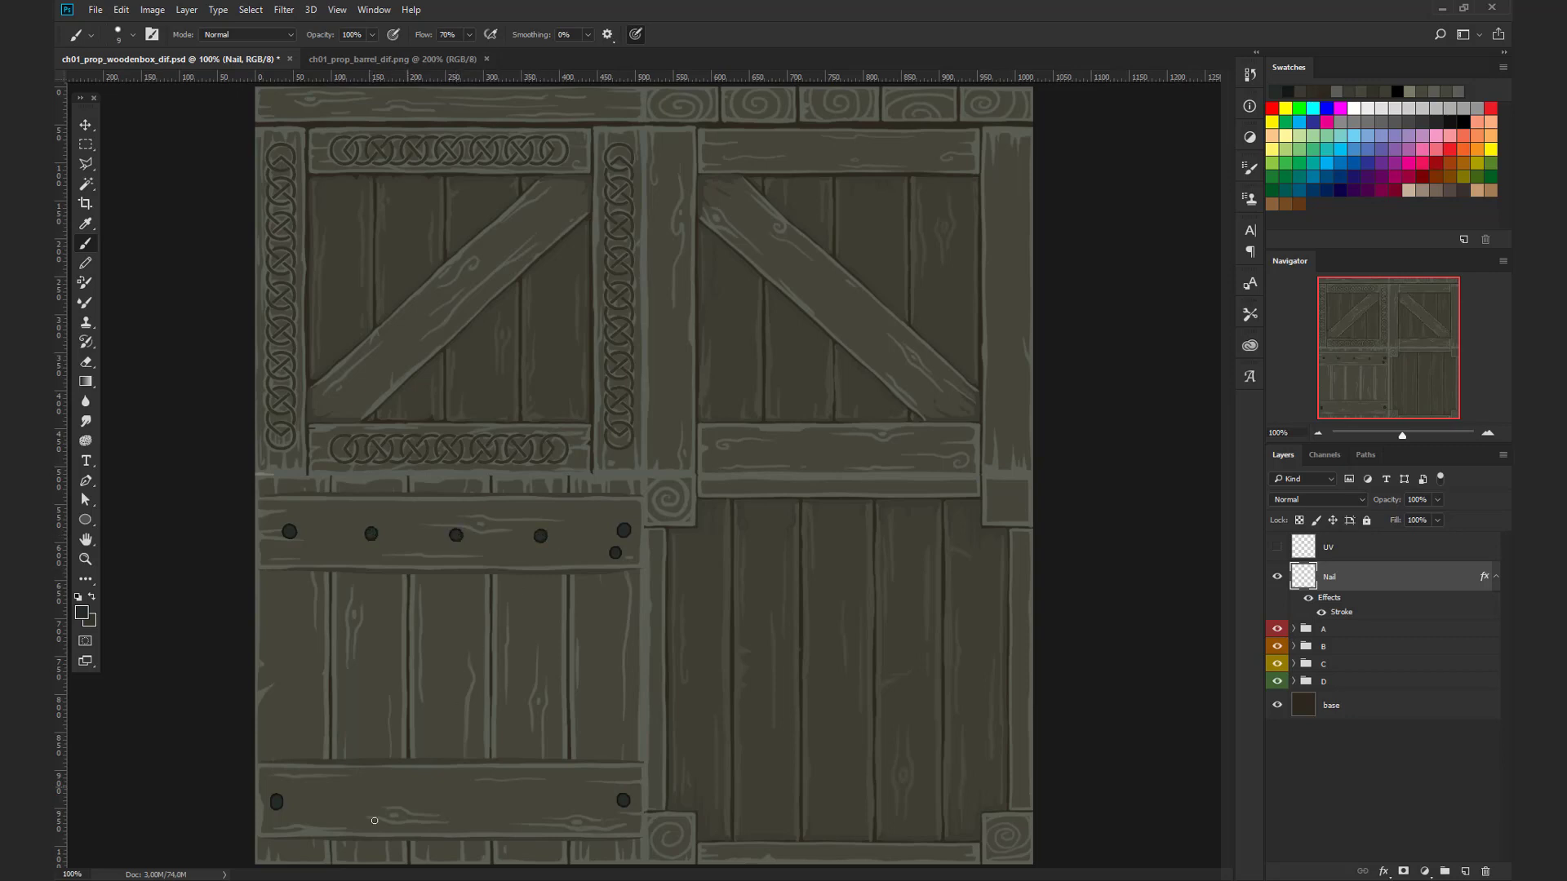
{"action": "left_click", "coordinate": [372, 802]}
{"action": "left_click", "coordinate": [458, 804]}
{"action": "left_click", "coordinate": [534, 801]}
Step: Try nails in the outer corners of the carved frame, and undo the larger ones on its upper horizontal board
{"action": "left_click", "coordinate": [267, 461]}
{"action": "left_click", "coordinate": [265, 138]}
{"action": "left_click", "coordinate": [633, 139]}
{"action": "left_click", "coordinate": [581, 140]}
{"action": "left_click", "coordinate": [318, 139]}
{"action": "left_click", "coordinate": [317, 159]}
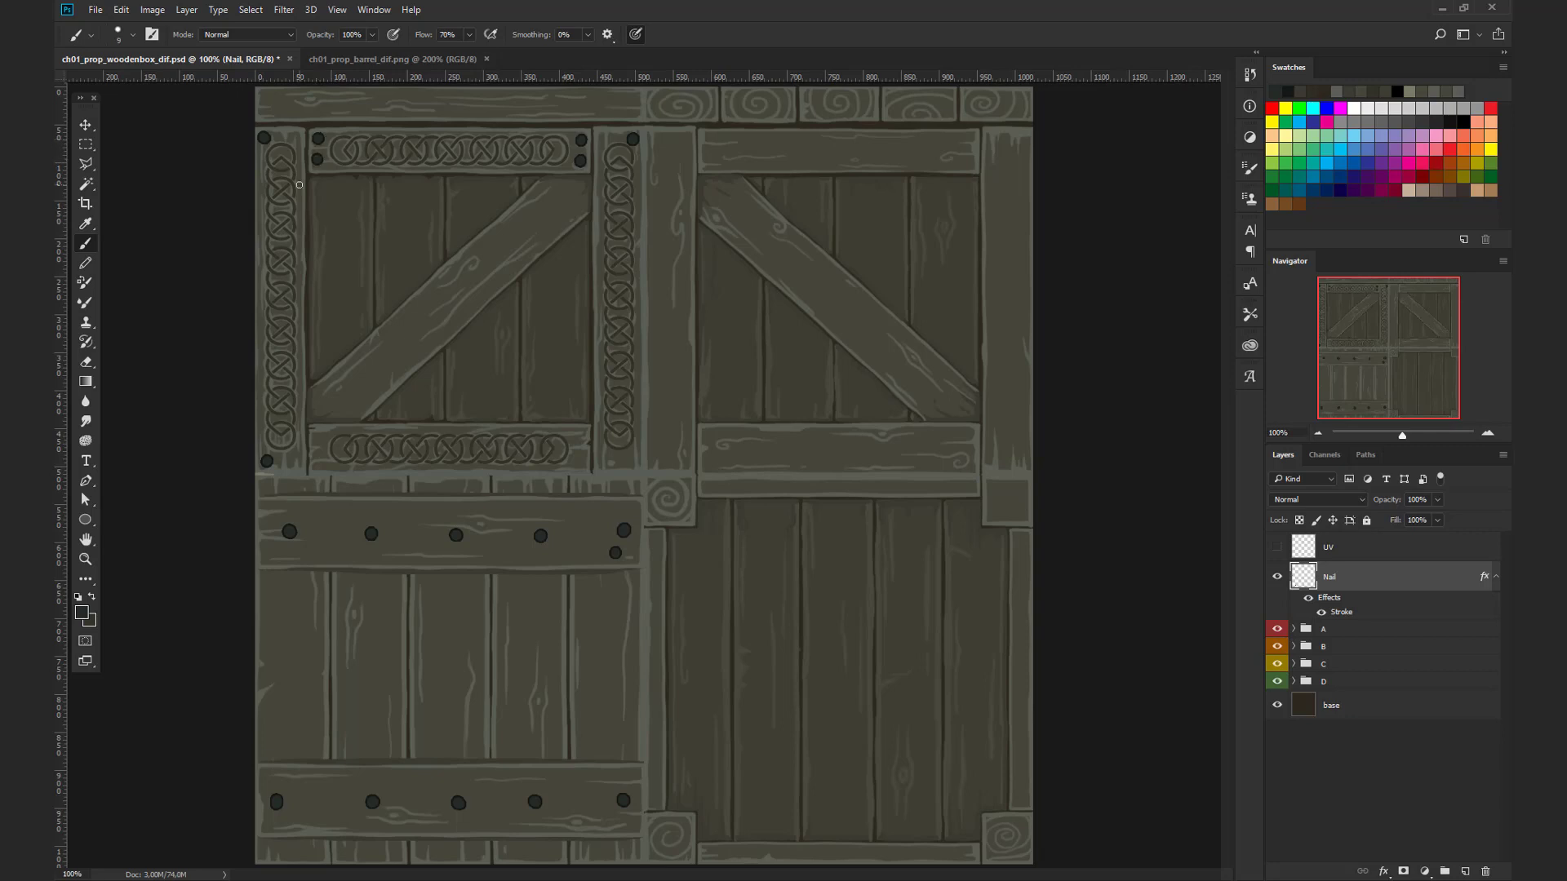
{"action": "key", "text": "ctrl+z"}
{"action": "key", "text": "ctrl+z"}
{"action": "key", "text": "ctrl+z"}
{"action": "key", "text": "ctrl+z"}
Step: Paint pairs of smaller nails at both ends of the carved frame's upper and lower horizontal boards
{"action": "key", "text": "bracketleft"}
{"action": "left_click", "coordinate": [581, 158]}
{"action": "left_click", "coordinate": [317, 439]}
{"action": "left_click", "coordinate": [317, 461]}
{"action": "left_click", "coordinate": [582, 438]}
{"action": "left_click", "coordinate": [582, 460]}
Step: Paint pairs of small nails at both ends of the upper-right panel's two horizontal boards
{"action": "left_click", "coordinate": [709, 441]}
{"action": "left_click", "coordinate": [707, 138]}
{"action": "left_click", "coordinate": [708, 159]}
{"action": "left_click", "coordinate": [967, 141]}
{"action": "left_click", "coordinate": [968, 164]}
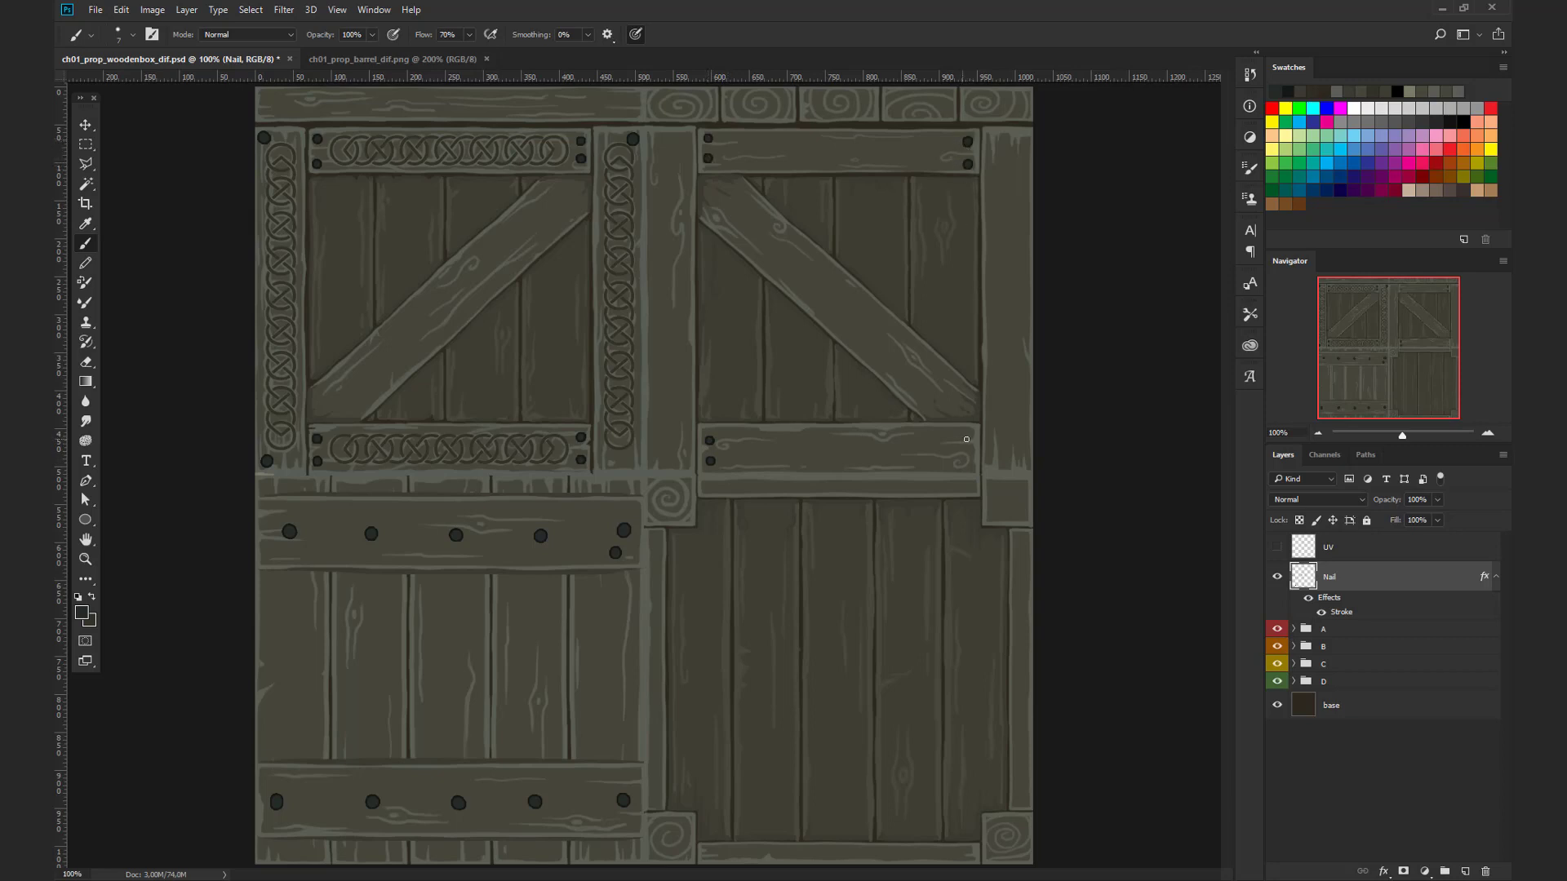
{"action": "left_click", "coordinate": [965, 438]}
{"action": "left_click", "coordinate": [966, 465]}
Step: Replace the corner nails on the carved vertical boards with nails centred at each board's upper and lower end
{"action": "left_click_drag", "start_coordinate": [264, 138], "coordinate": [267, 139]}
{"action": "left_click_drag", "start_coordinate": [633, 140], "coordinate": [643, 145]}
{"action": "left_click", "coordinate": [267, 462]}
{"action": "key", "text": "bracketright"}
{"action": "left_click", "coordinate": [280, 143]}
{"action": "key", "text": "ctrl+z"}
{"action": "key", "text": "bracketleft"}
{"action": "left_click", "coordinate": [280, 143]}
{"action": "left_click", "coordinate": [619, 143]}
{"action": "left_click", "coordinate": [278, 459]}
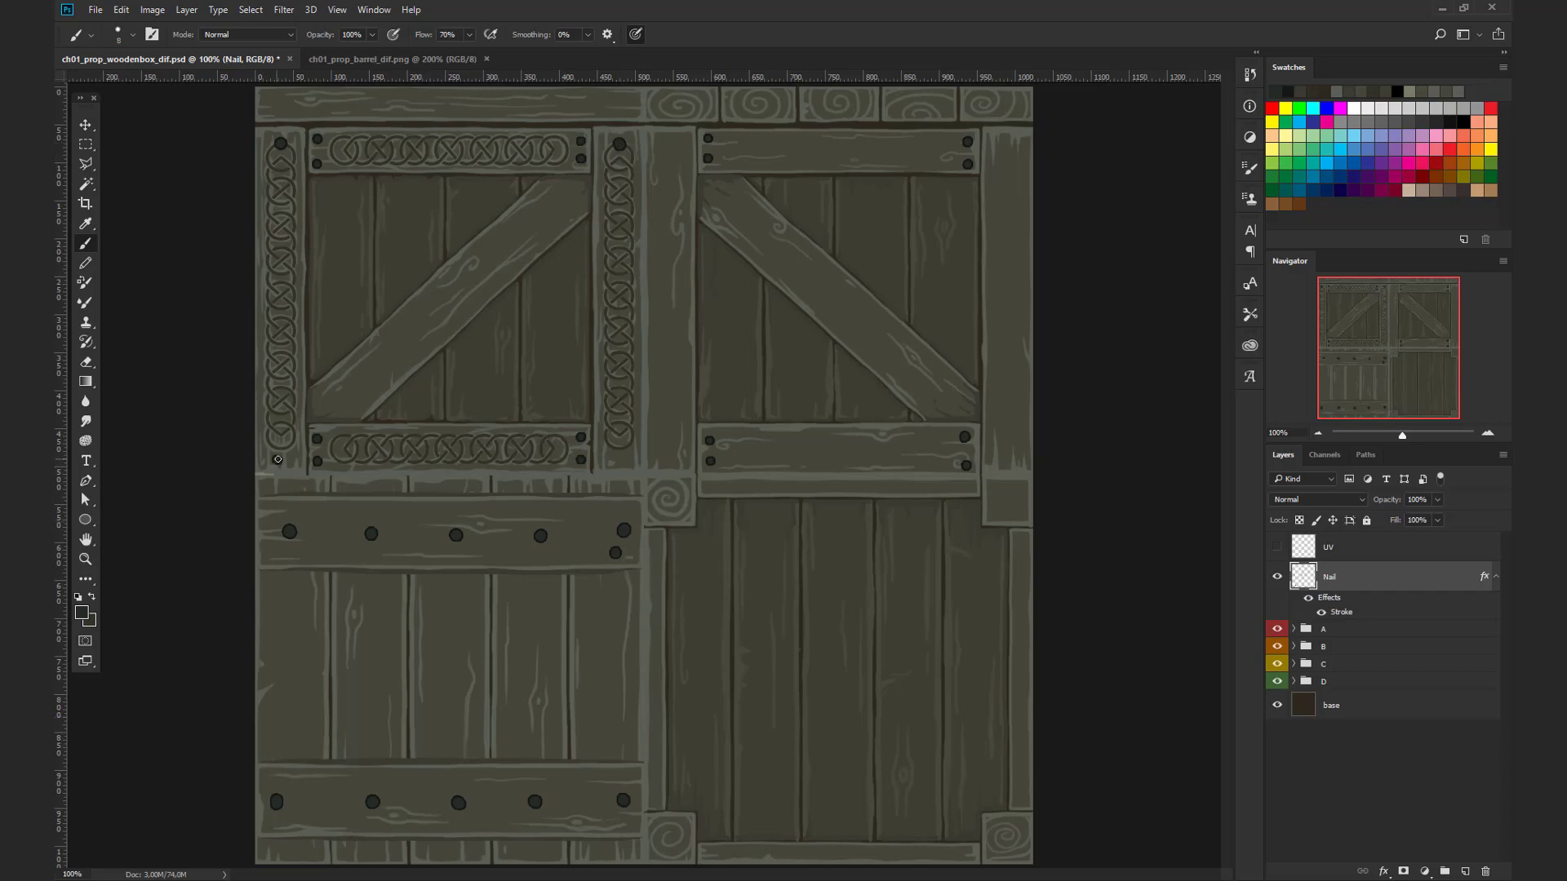
{"action": "left_click", "coordinate": [619, 458]}
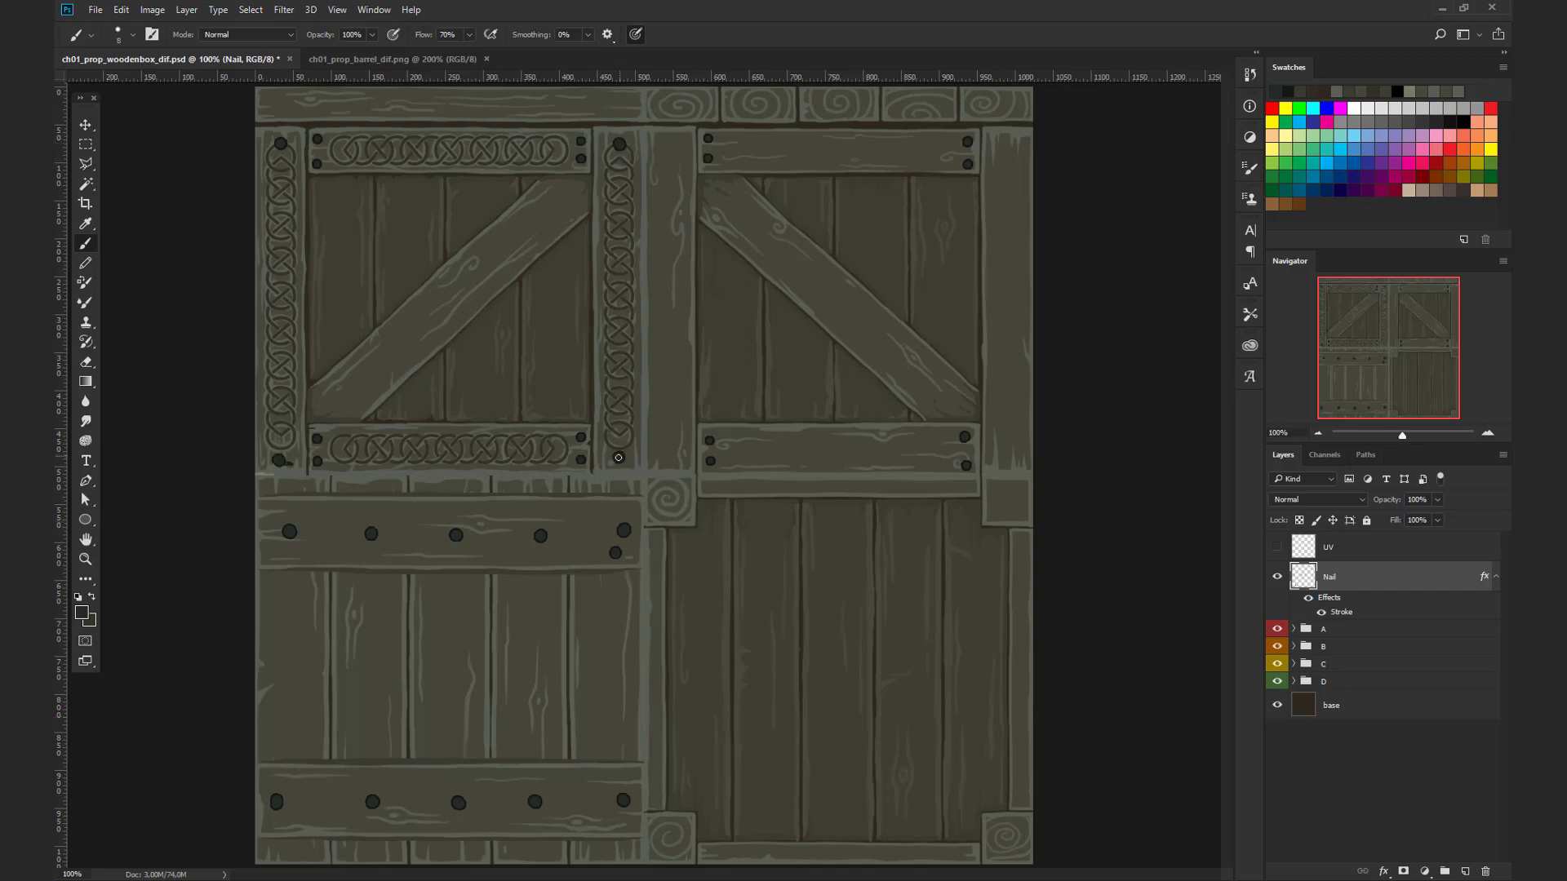
Step: Paint a nail at the upper and lower end of both plain vertical boards beside the upper-right panel
{"action": "left_click", "coordinate": [667, 457]}
{"action": "left_click", "coordinate": [670, 145]}
{"action": "left_click", "coordinate": [1011, 147]}
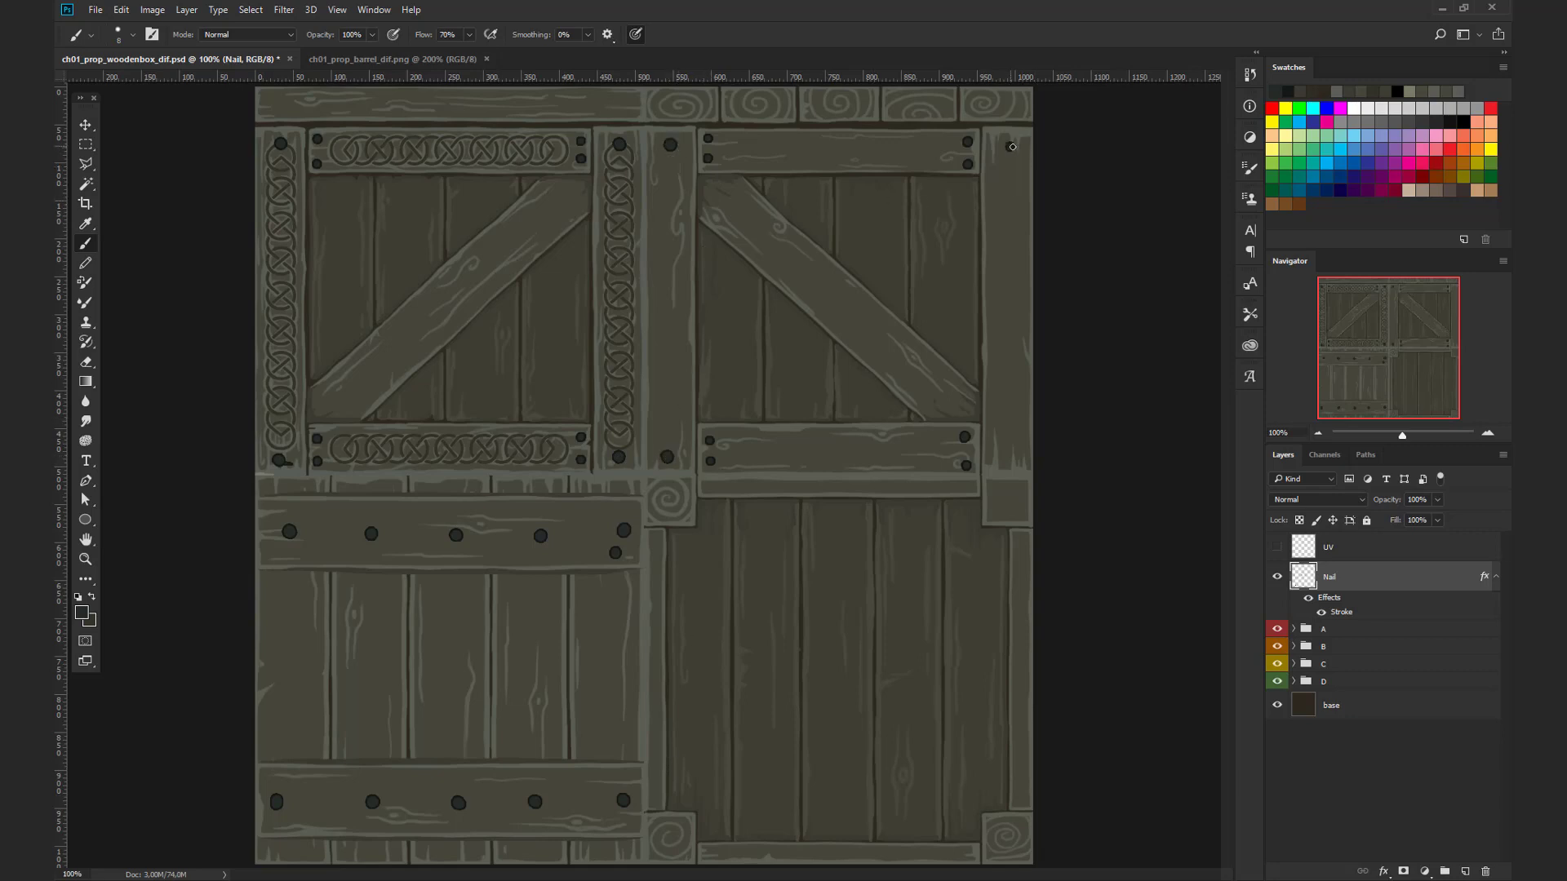
{"action": "left_click", "coordinate": [1011, 463]}
Step: Paint a row of nails along the upper ends of the lower-right panel's vertical planks
{"action": "left_click", "coordinate": [709, 488]}
{"action": "key", "text": "ctrl+z"}
{"action": "left_click", "coordinate": [714, 512]}
{"action": "left_click", "coordinate": [751, 512]}
{"action": "left_click", "coordinate": [783, 513]}
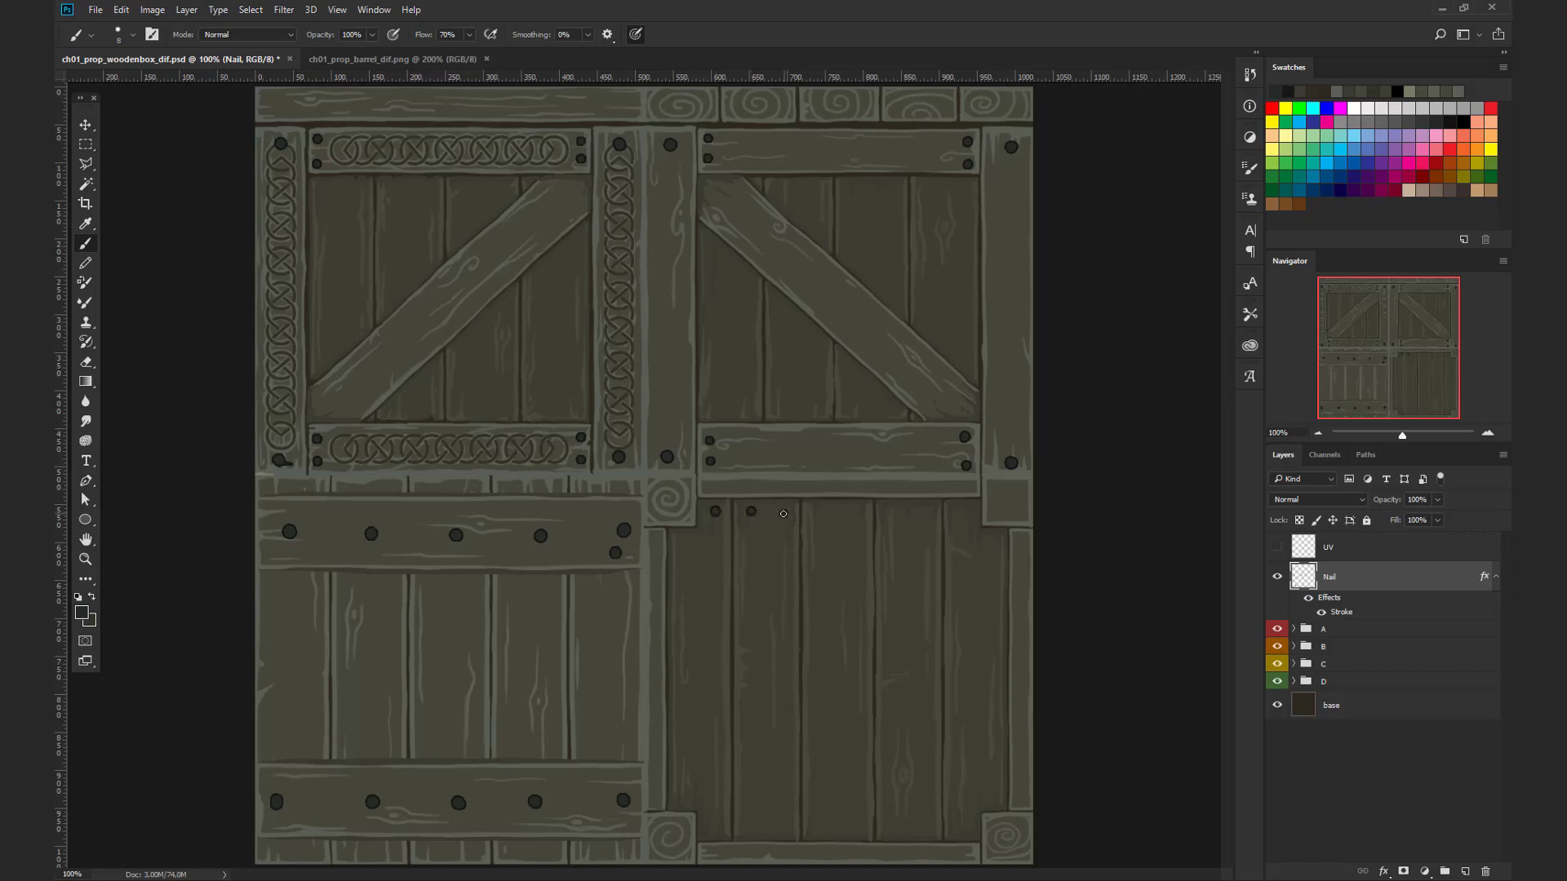
{"action": "left_click", "coordinate": [824, 510]}
{"action": "left_click", "coordinate": [854, 511]}
{"action": "left_click", "coordinate": [896, 512]}
{"action": "left_click", "coordinate": [921, 511]}
{"action": "left_click", "coordinate": [963, 512]}
Step: Paint a matching row of nails along the lower ends of the lower-right panel's vertical planks
{"action": "left_click", "coordinate": [712, 833]}
{"action": "left_click", "coordinate": [785, 831]}
{"action": "left_click", "coordinate": [826, 831]}
{"action": "left_click", "coordinate": [856, 830]}
{"action": "left_click", "coordinate": [895, 833]}
{"action": "left_click", "coordinate": [925, 834]}
{"action": "left_click", "coordinate": [970, 833]}
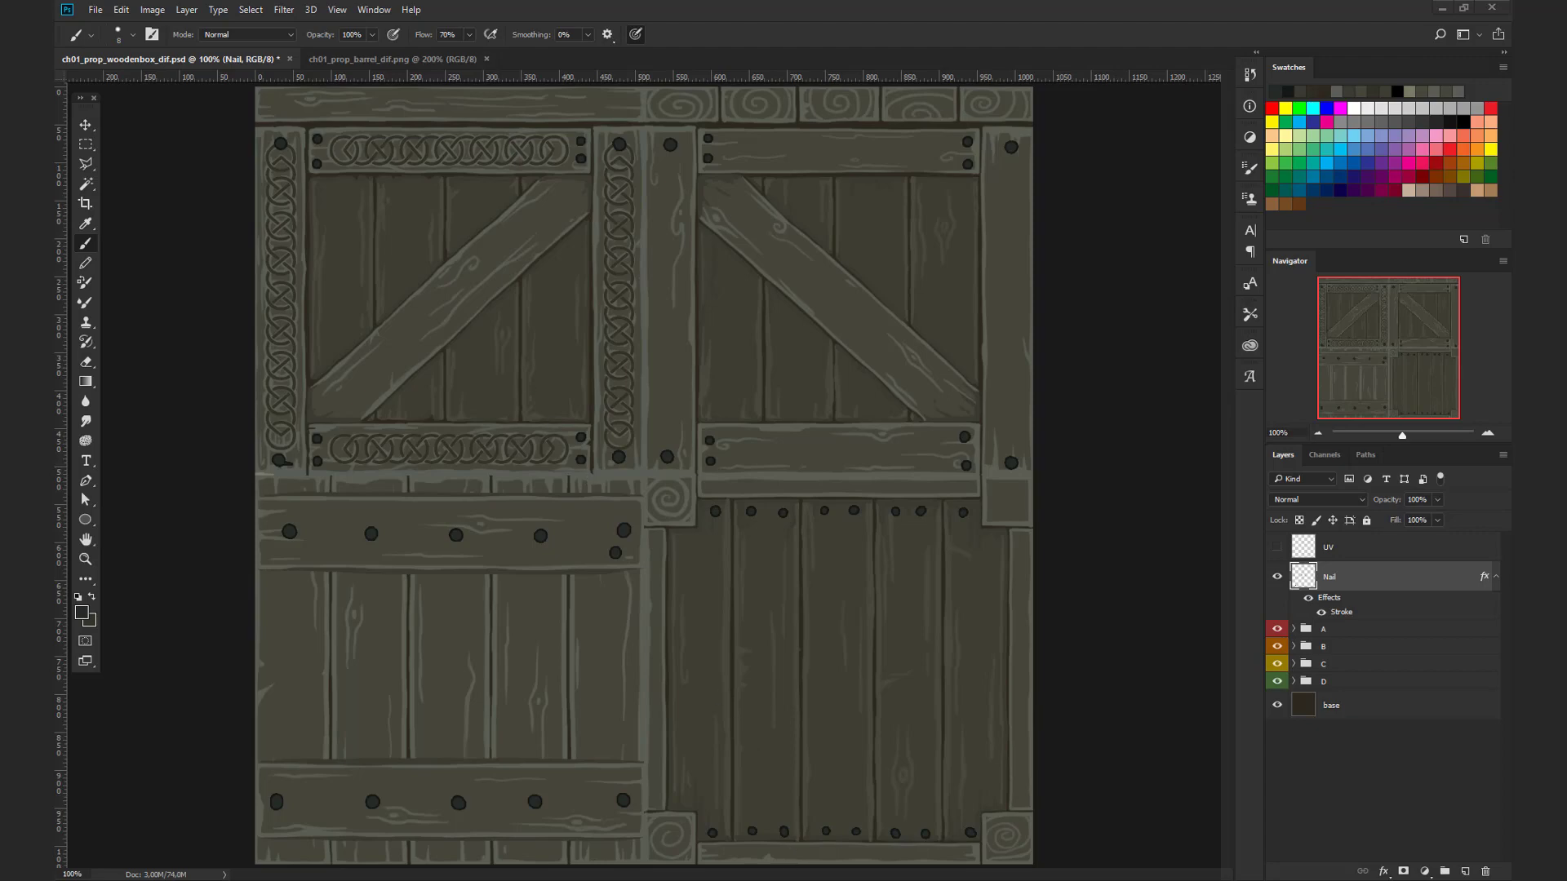
Step: Switch to the ch01_prop_woodenbox.jpg concept image in IrfanView and examine the crate's metal fittings, zoomed out to show it whole
{"action": "key", "text": "alt+Tab"}
{"action": "left_click_drag", "start_coordinate": [667, 158], "coordinate": [643, 97]}
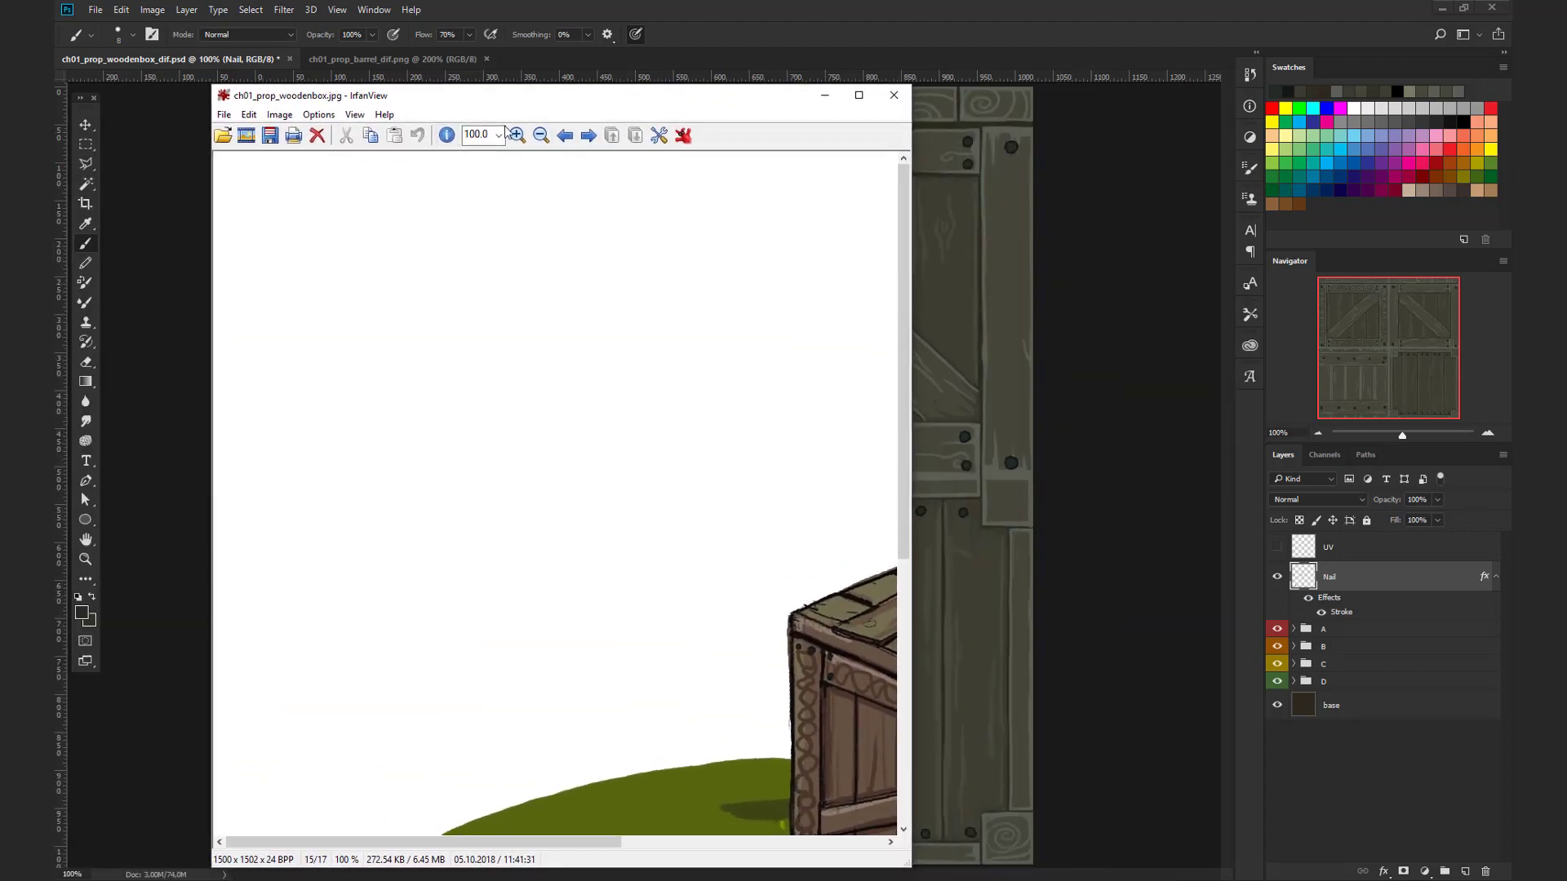
{"action": "left_click", "coordinate": [541, 136]}
{"action": "left_click", "coordinate": [540, 51]}
{"action": "left_click", "coordinate": [540, 51]}
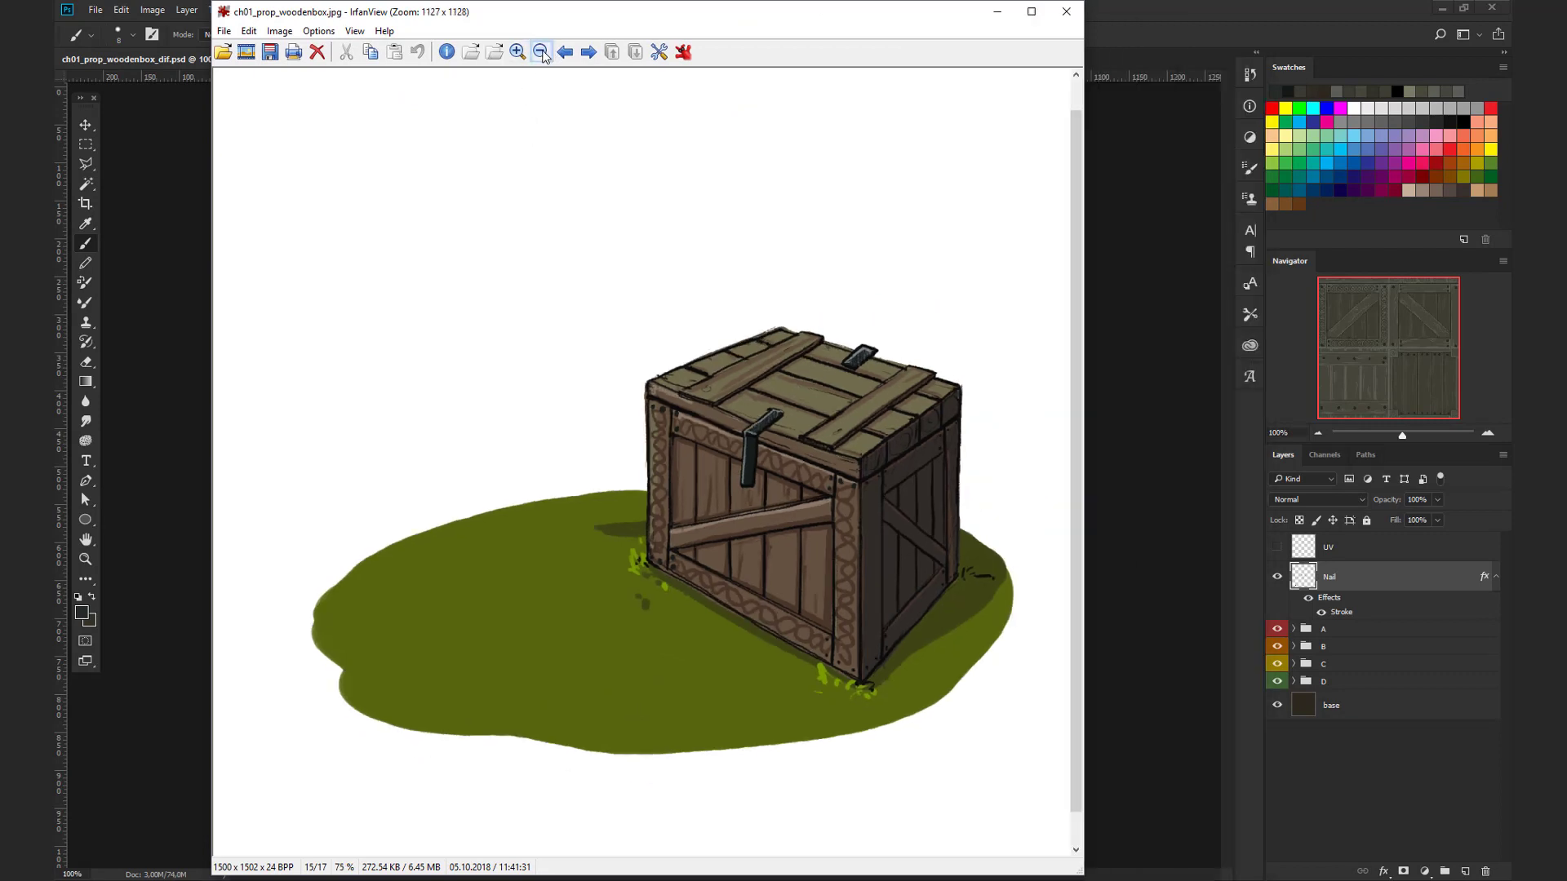
{"action": "left_click", "coordinate": [540, 52]}
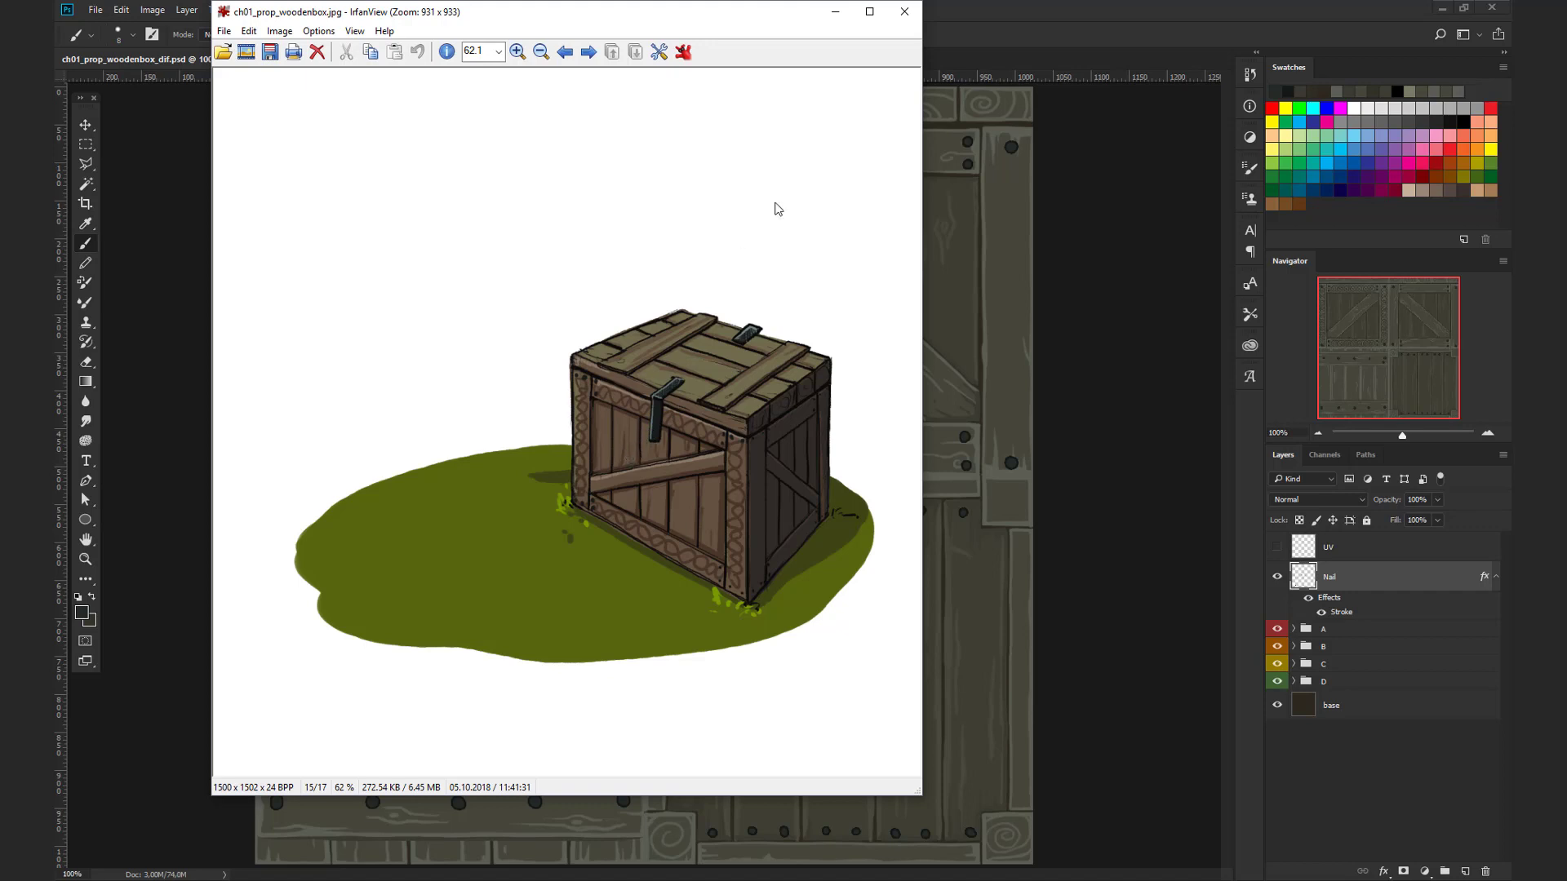
{"action": "left_click", "coordinate": [904, 11]}
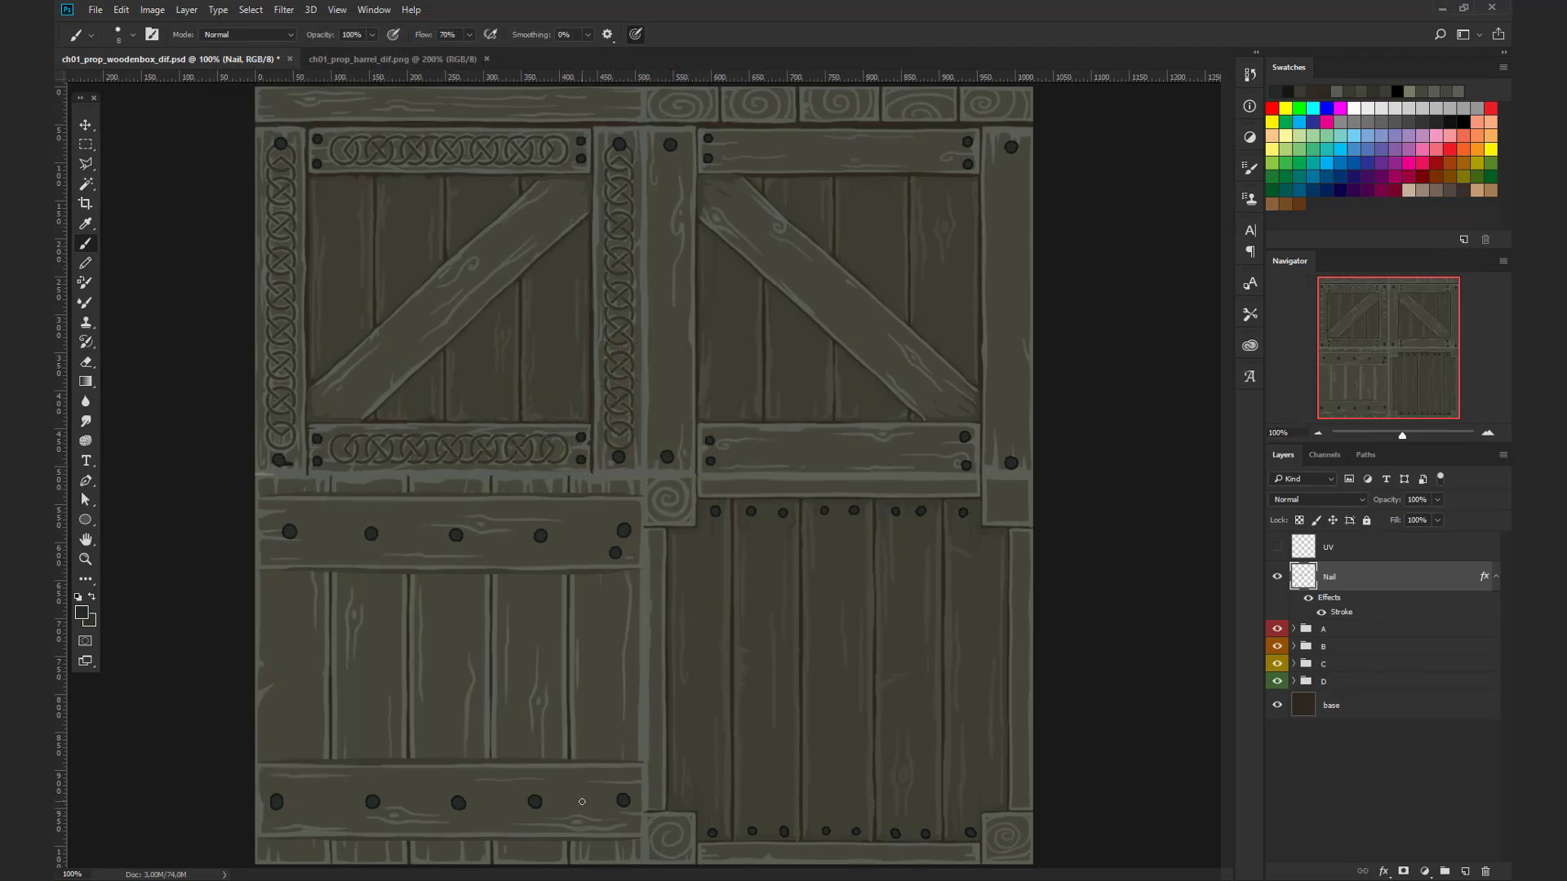
Step: Paint a dark rounded metal patch at the left edge of the lower-left panel, between the two horizontal planks, with a larger brush
{"action": "key", "text": "bracketright"}
{"action": "key", "text": "bracketright"}
{"action": "key", "text": "bracketright"}
{"action": "key", "text": "bracketright"}
{"action": "key", "text": "bracketleft"}
{"action": "mouse_move", "coordinate": [255, 654]}
{"action": "left_mouse_down"}
{"action": "mouse_move", "coordinate": [276, 653]}
{"action": "mouse_move", "coordinate": [258, 675]}
{"action": "mouse_move", "coordinate": [293, 659]}
{"action": "mouse_move", "coordinate": [260, 649]}
{"action": "mouse_move", "coordinate": [283, 655]}
{"action": "mouse_move", "coordinate": [251, 679]}
{"action": "mouse_move", "coordinate": [289, 677]}
{"action": "mouse_move", "coordinate": [291, 656]}
{"action": "mouse_move", "coordinate": [252, 650]}
{"action": "mouse_move", "coordinate": [274, 652]}
{"action": "left_mouse_up"}
{"action": "key", "text": "bracketleft"}
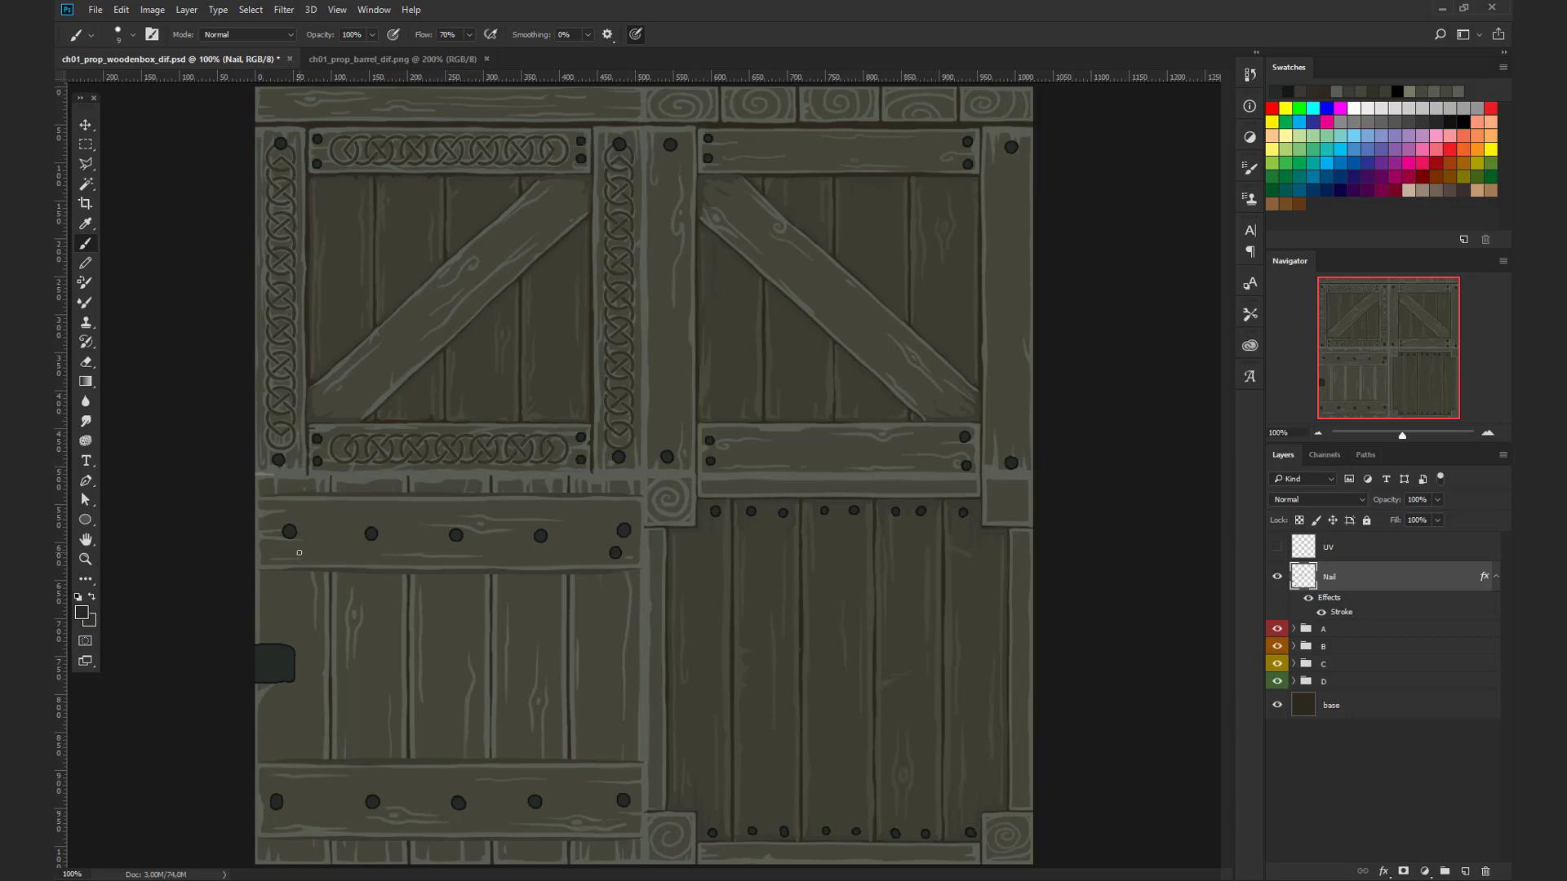
Step: Move the metal patch from the Nail layer onto a new layer directly below it, with the Nail layer hidden
{"action": "left_click", "coordinate": [85, 143]}
{"action": "left_click_drag", "start_coordinate": [237, 624], "coordinate": [310, 702]}
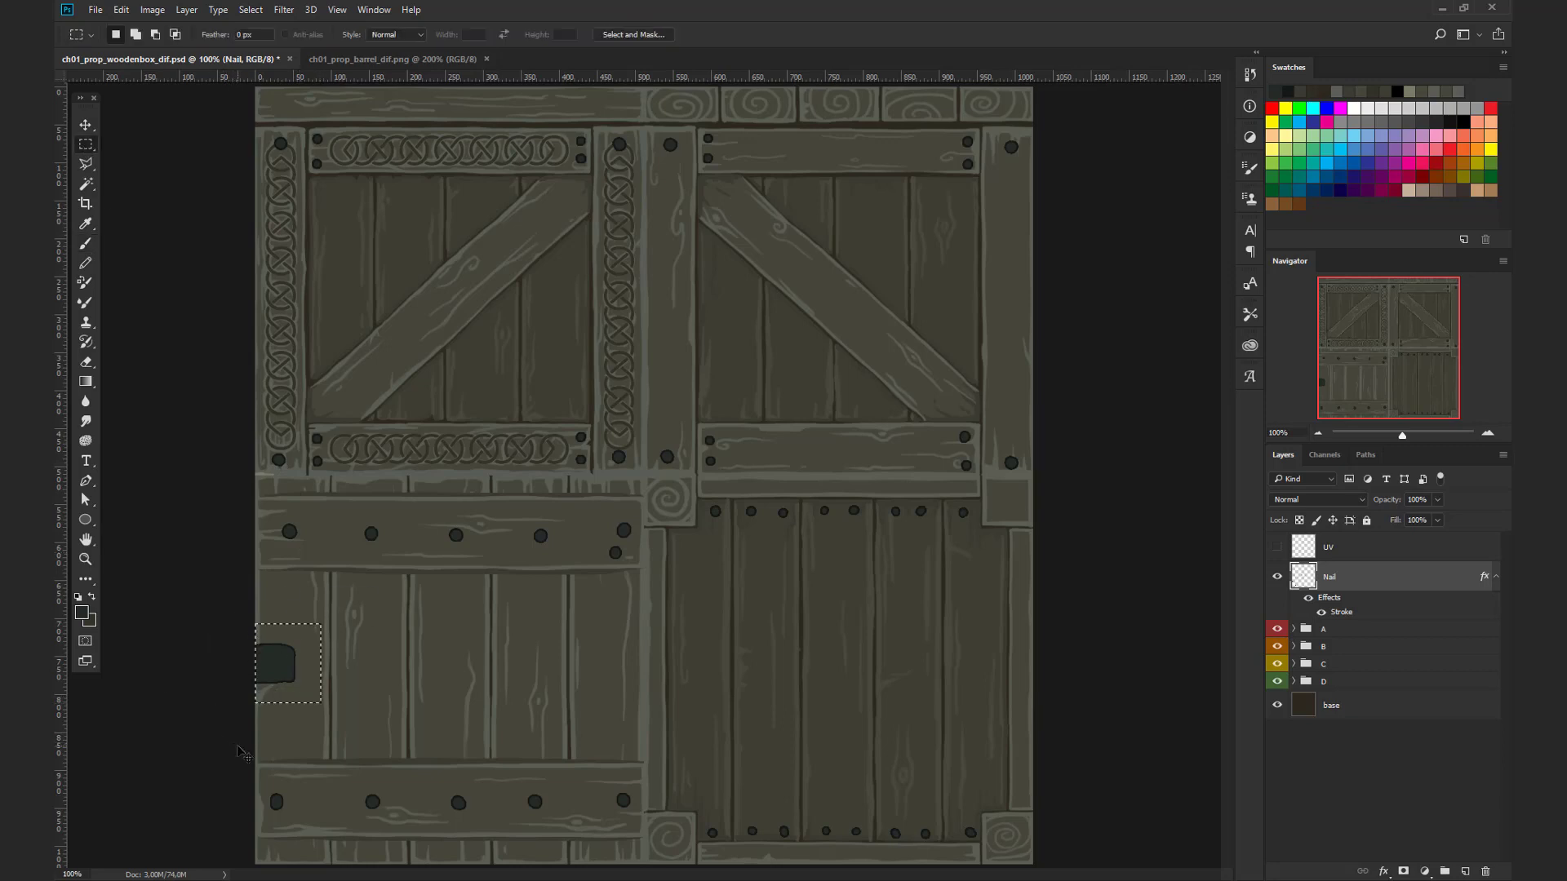
{"action": "key", "text": "Delete"}
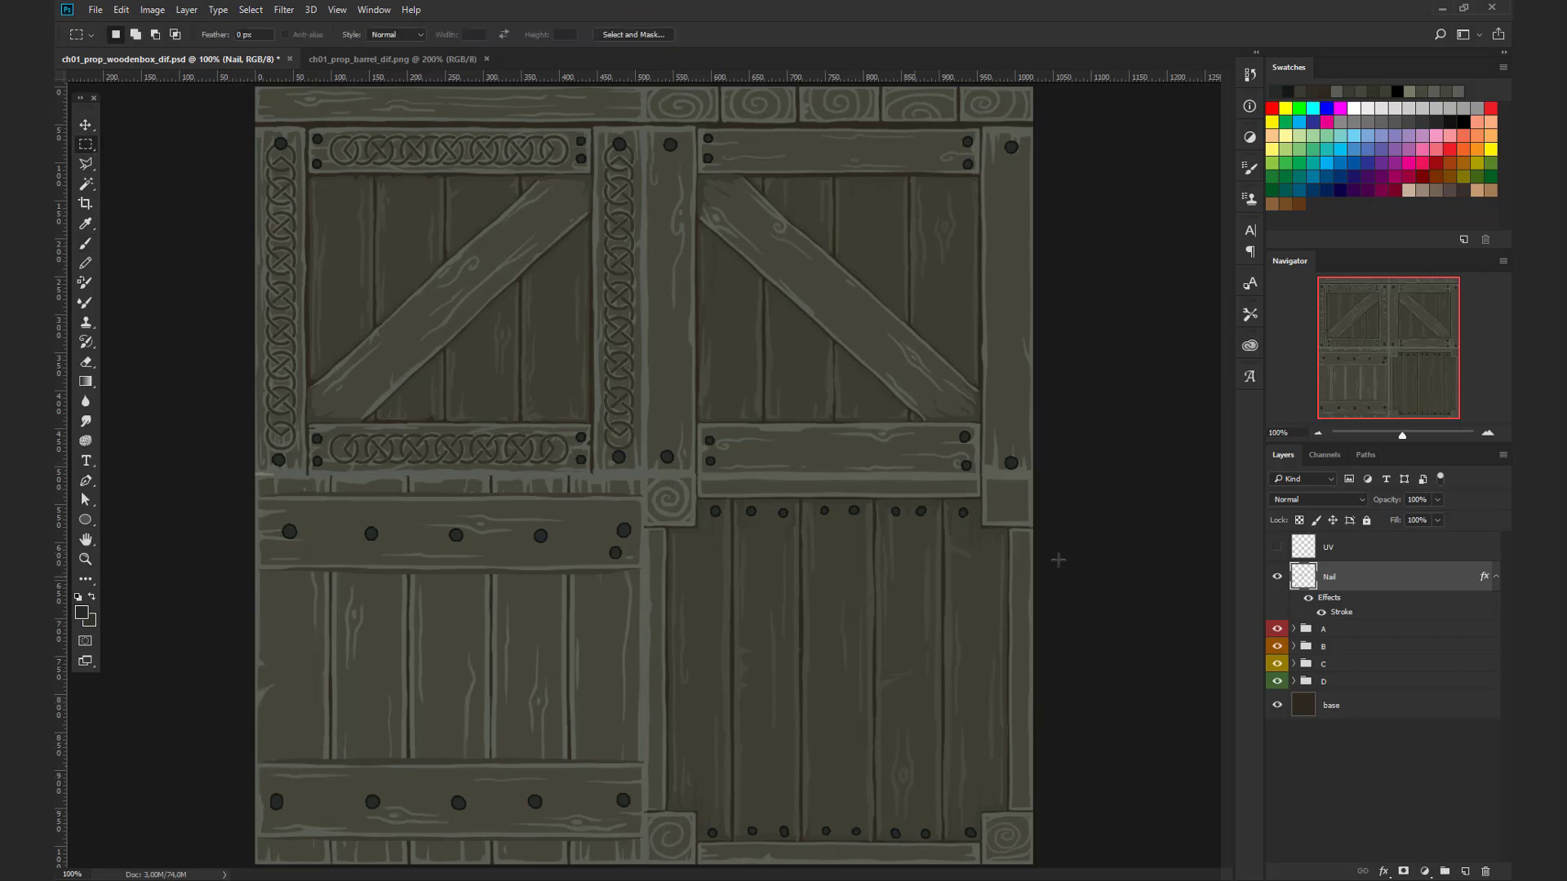
{"action": "left_click", "coordinate": [1277, 576]}
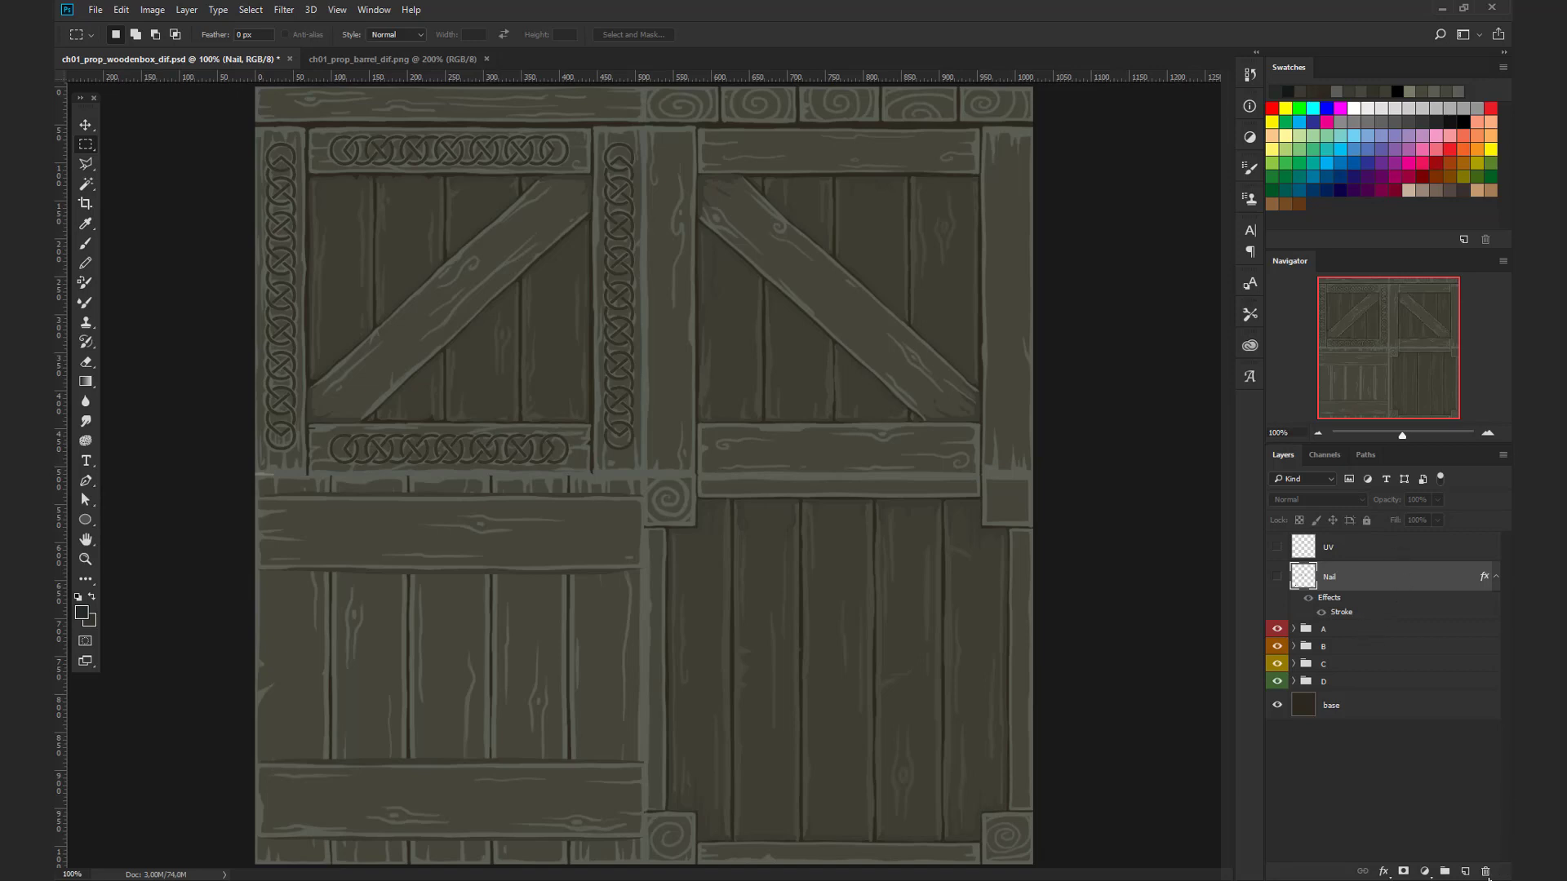
{"action": "left_click", "coordinate": [1464, 872]}
{"action": "left_click_drag", "start_coordinate": [1357, 588], "coordinate": [1347, 627]}
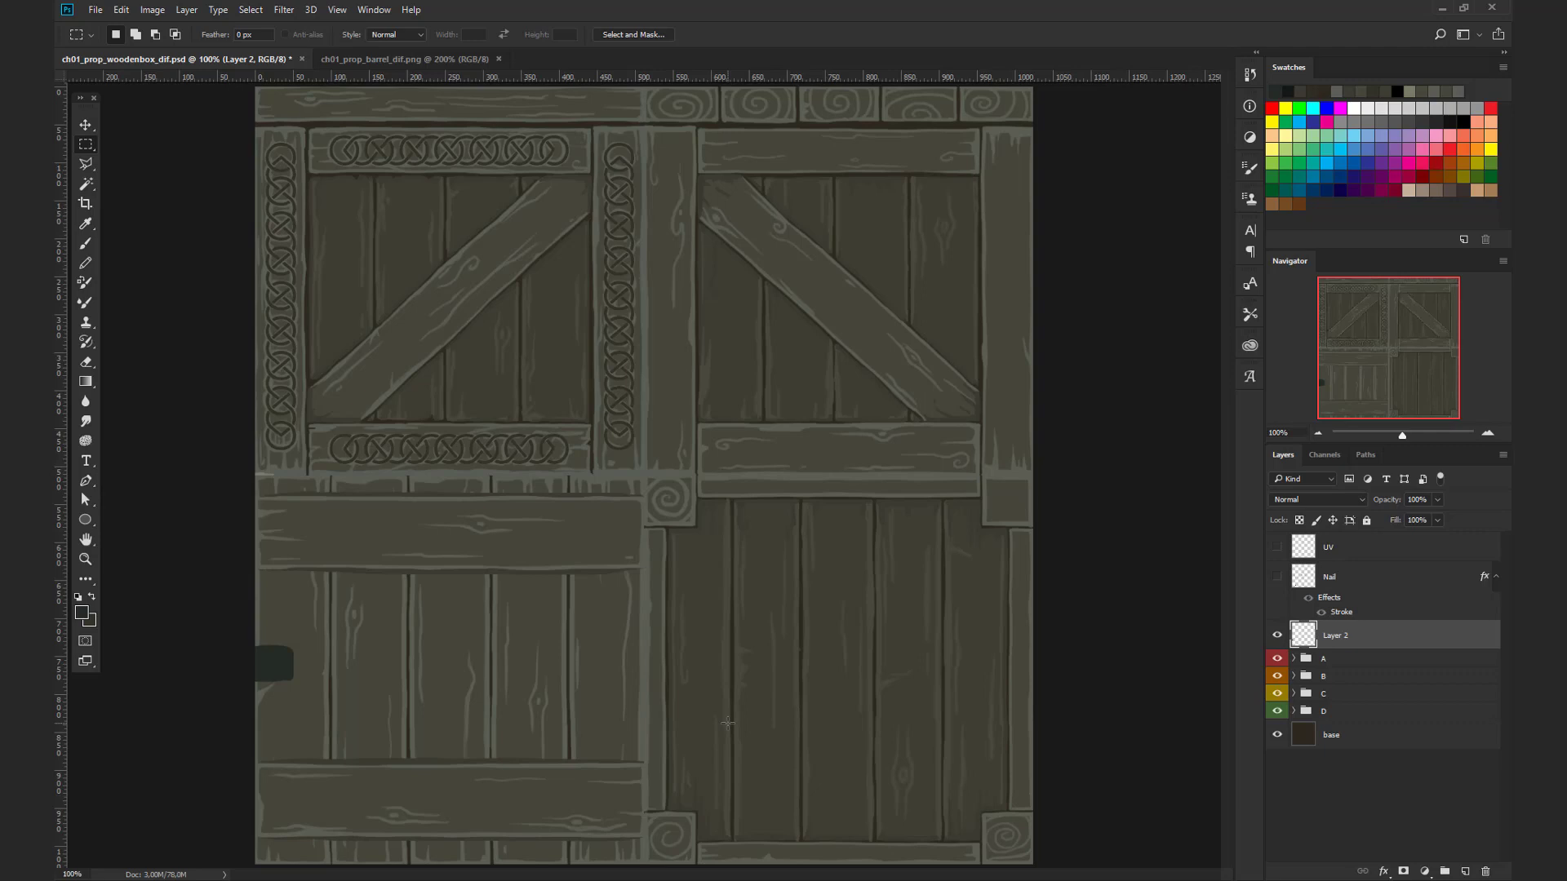
{"action": "left_click", "coordinate": [287, 10]}
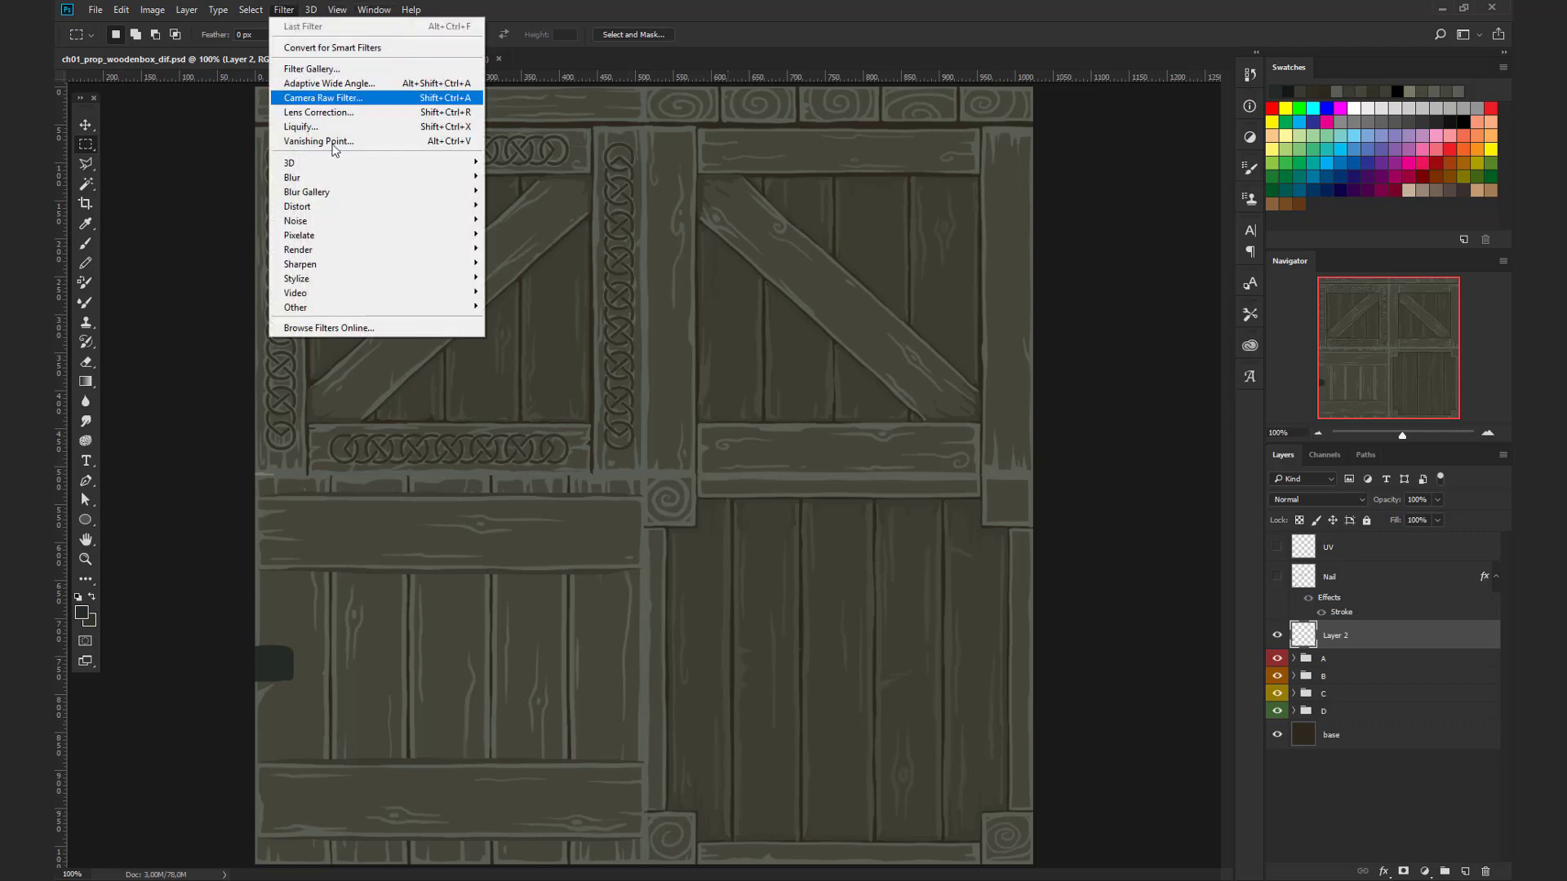
{"action": "mouse_move", "coordinate": [356, 280]}
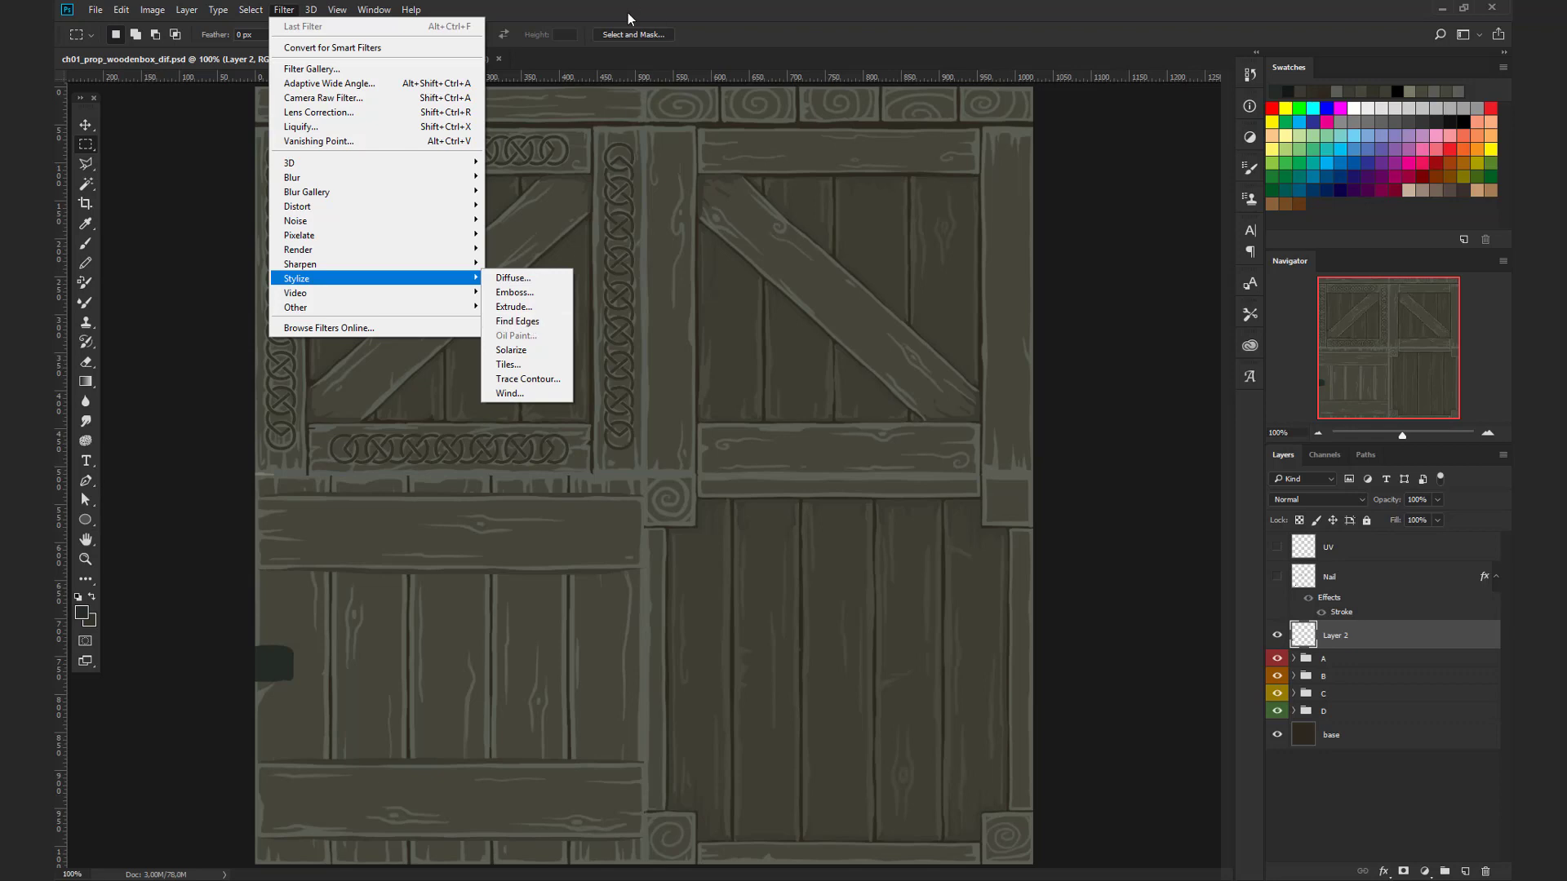
{"action": "key", "text": "Escape"}
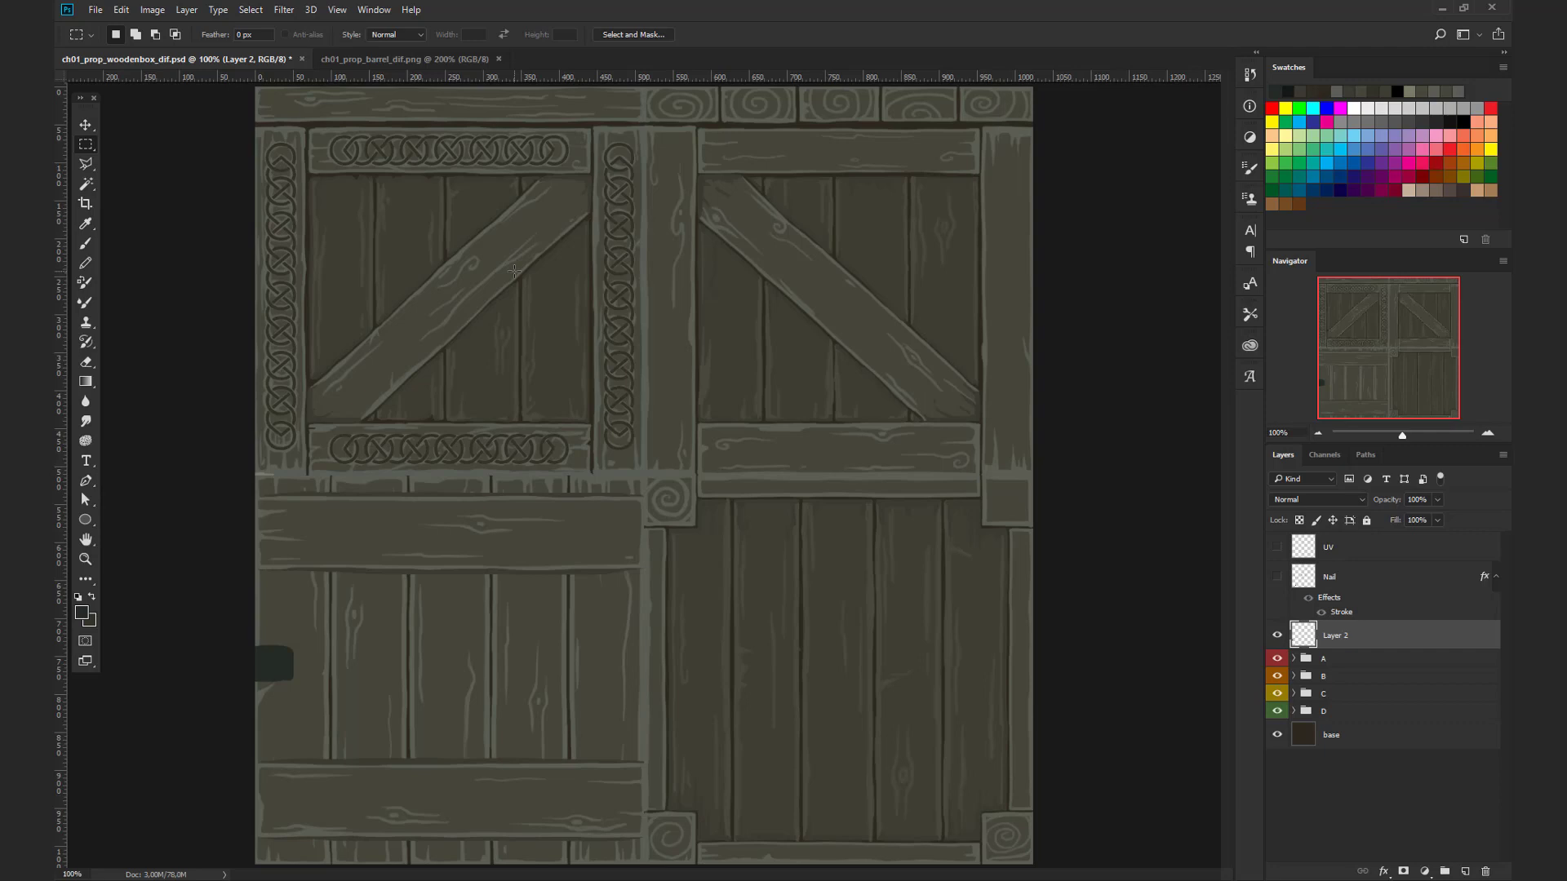
Step: Show the Nail layer and place a copy of the metal patch, scaled to -100% width and height, at the lower-left panel's right edge
{"action": "left_click", "coordinate": [1277, 577]}
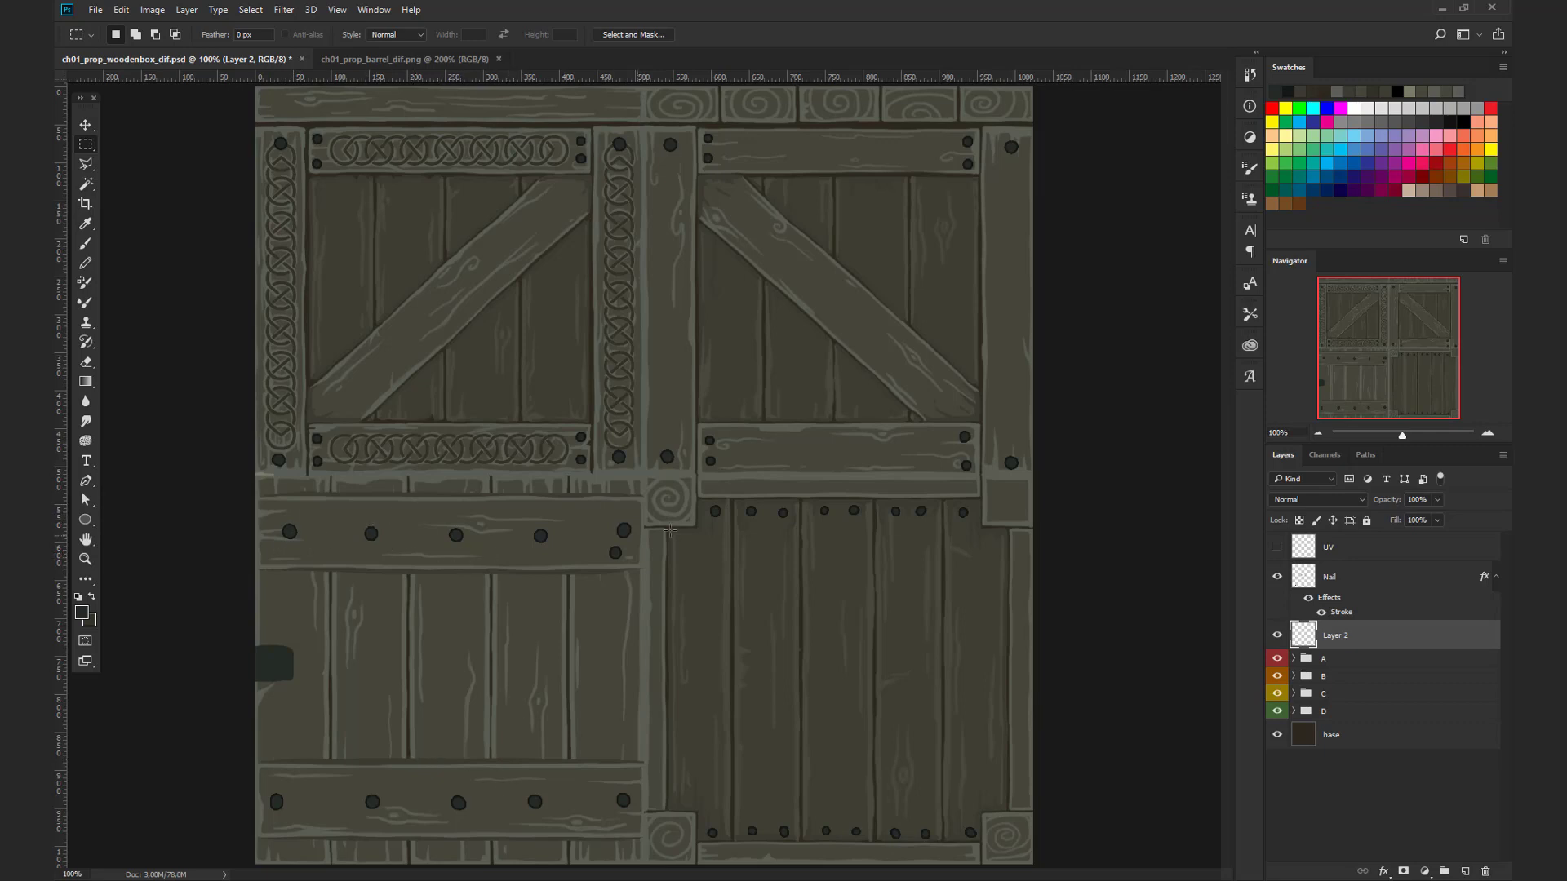
{"action": "left_click", "coordinate": [1278, 576]}
{"action": "left_click", "coordinate": [1278, 576]}
{"action": "mouse_move", "coordinate": [303, 631]}
{"action": "left_mouse_down"}
{"action": "mouse_move", "coordinate": [235, 693]}
{"action": "mouse_move", "coordinate": [420, 687]}
{"action": "mouse_move", "coordinate": [425, 703]}
{"action": "mouse_move", "coordinate": [462, 688]}
{"action": "mouse_move", "coordinate": [373, 598]}
{"action": "mouse_move", "coordinate": [370, 609]}
{"action": "left_mouse_up"}
{"action": "left_click", "coordinate": [85, 124]}
{"action": "key", "text": "ctrl+t"}
{"action": "left_click_drag", "start_coordinate": [427, 675], "coordinate": [634, 700], "text": "shift"}
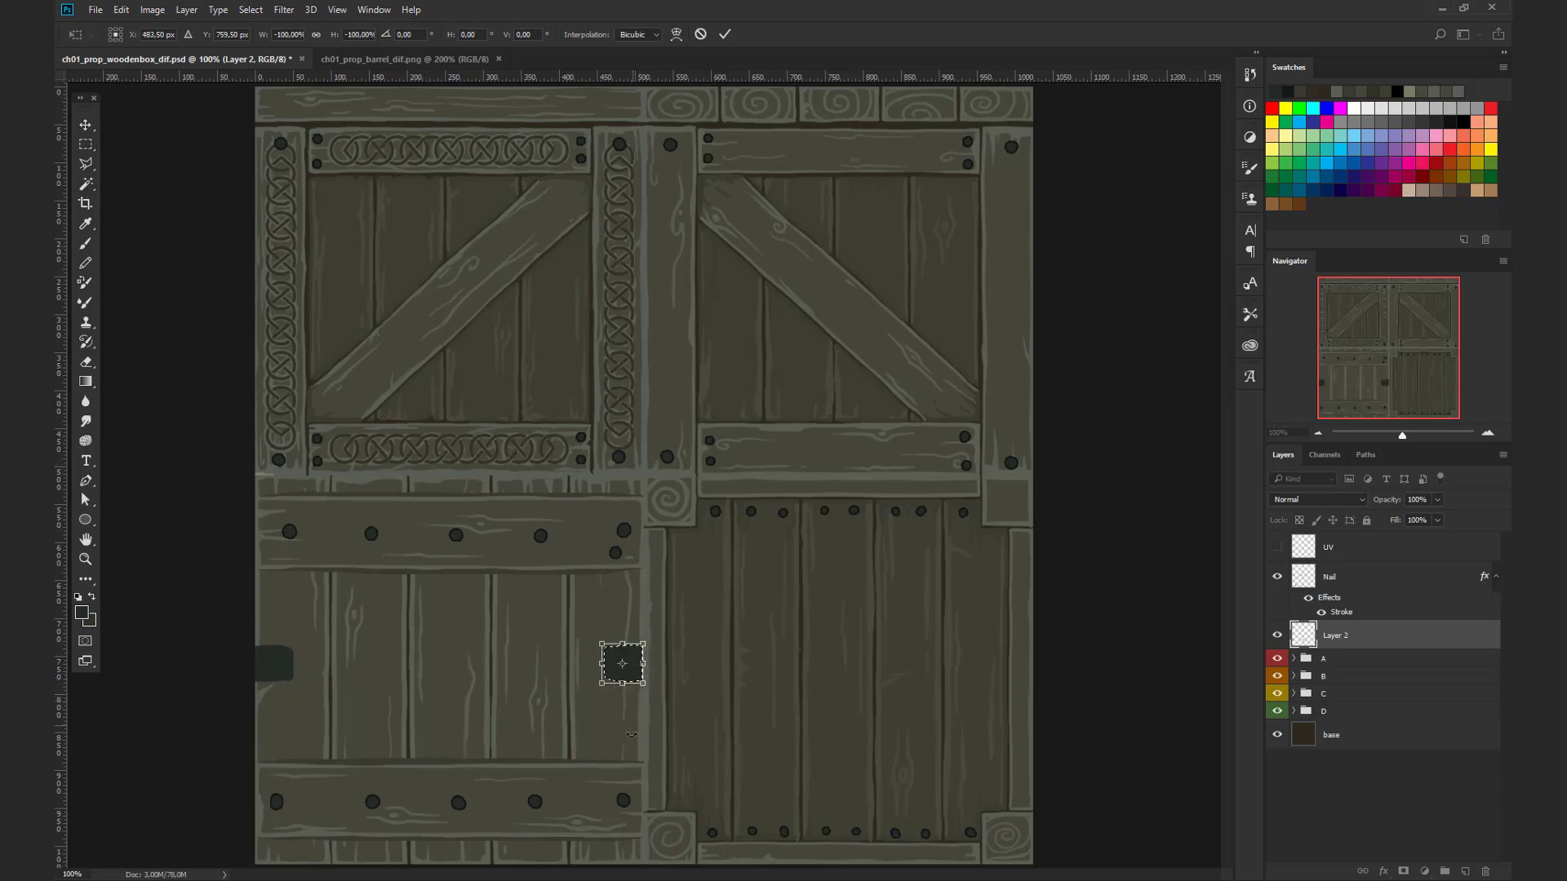
{"action": "key", "text": "Return"}
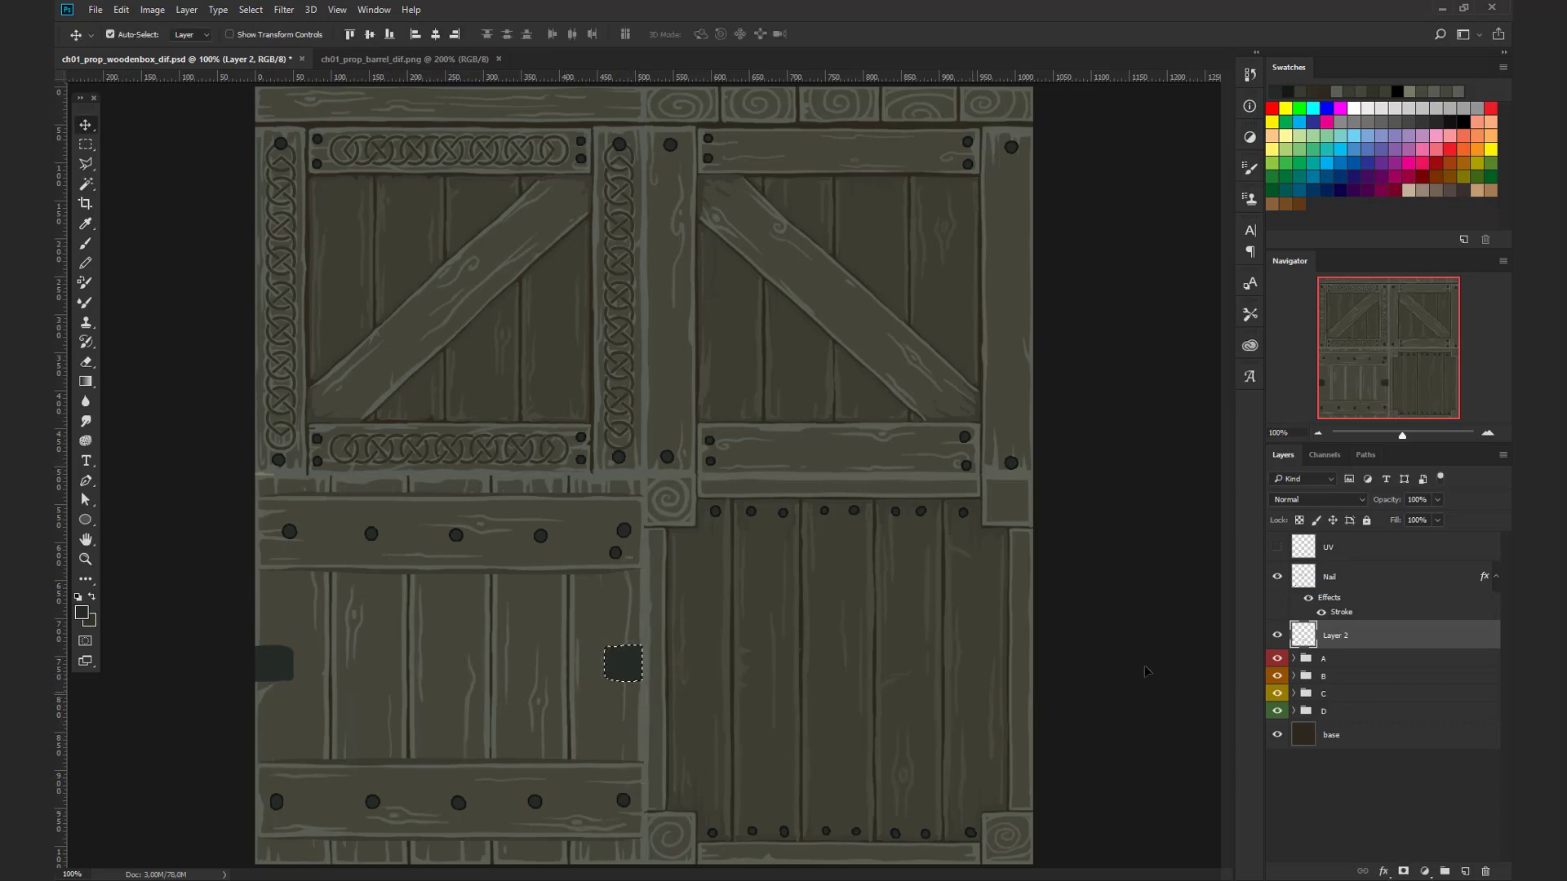
Step: Move Layer 2 with the metal patches into group C above Highlight Wood copy and clip it to the layers below
{"action": "left_click", "coordinate": [1297, 695]}
{"action": "left_click", "coordinate": [1294, 694]}
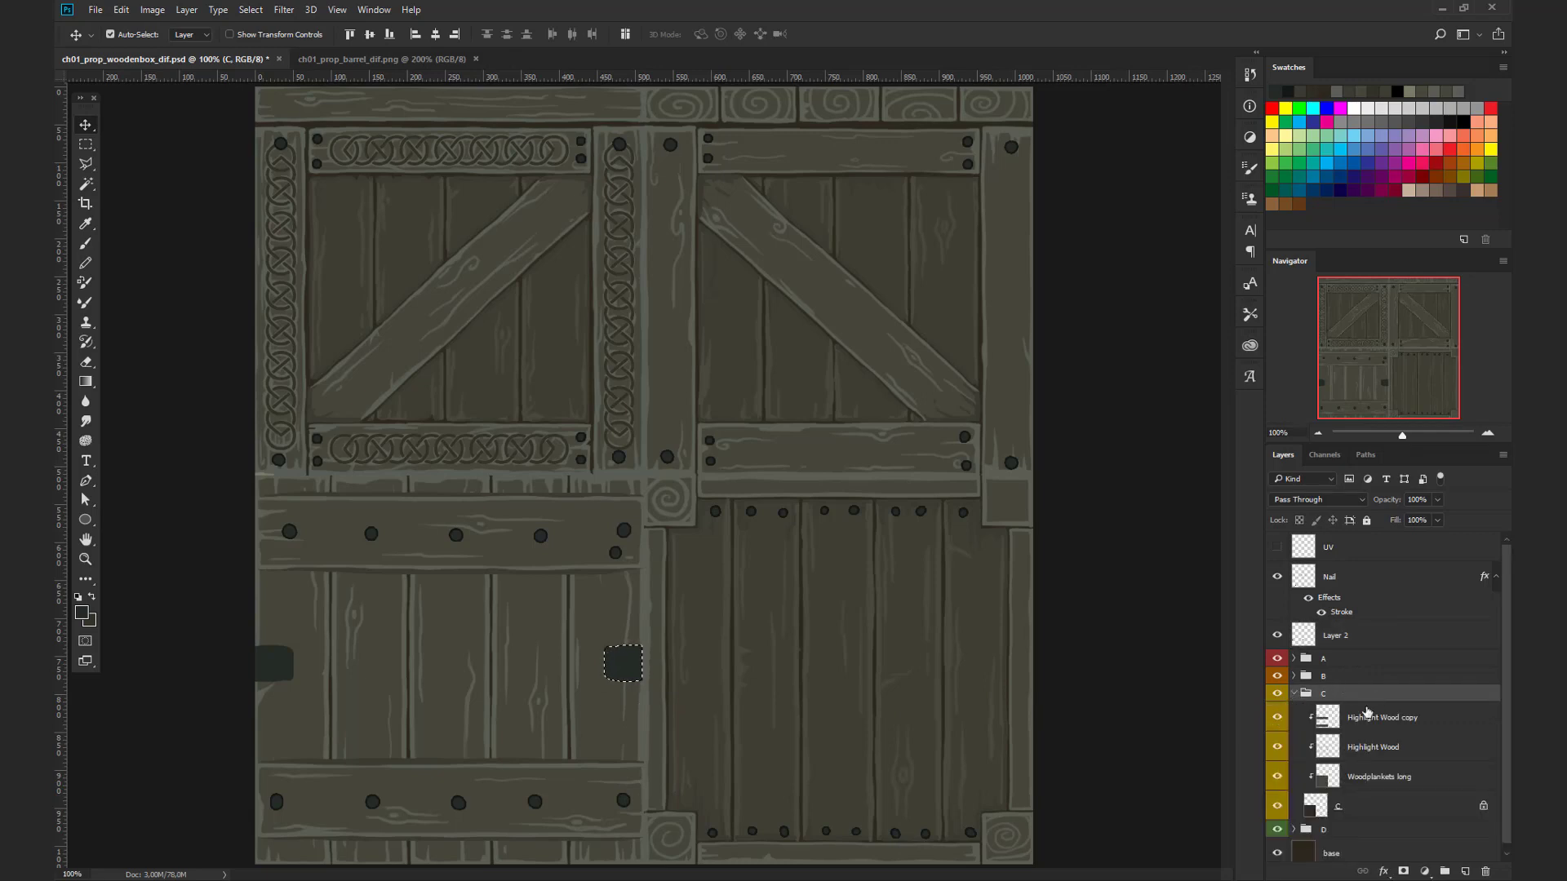
{"action": "left_click_drag", "start_coordinate": [1335, 638], "coordinate": [1288, 692]}
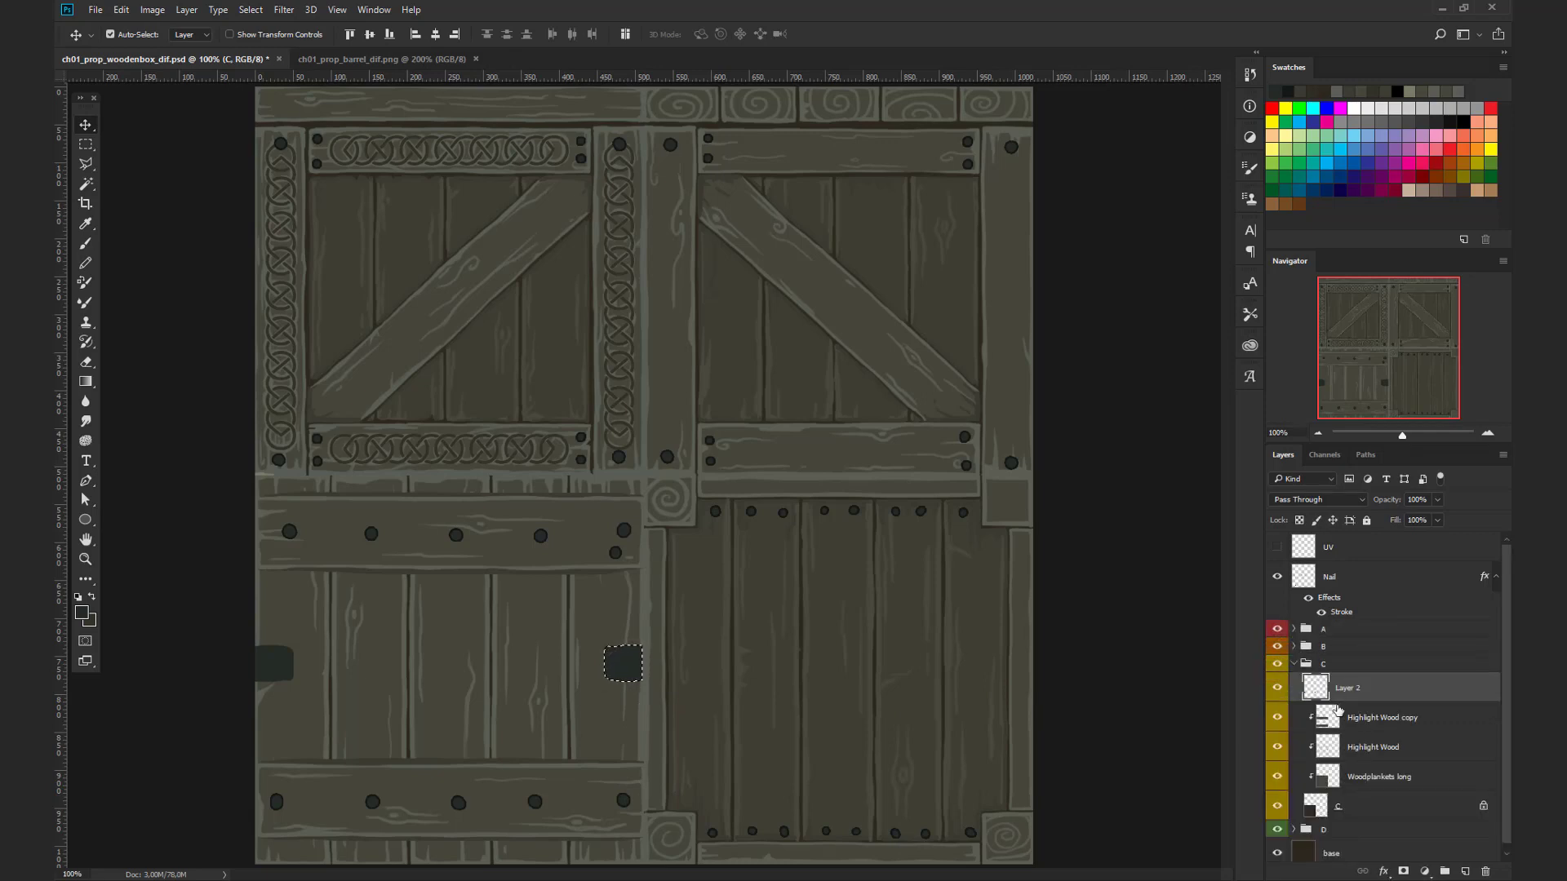
{"action": "left_click", "coordinate": [1287, 691]}
{"action": "left_click", "coordinate": [1287, 693]}
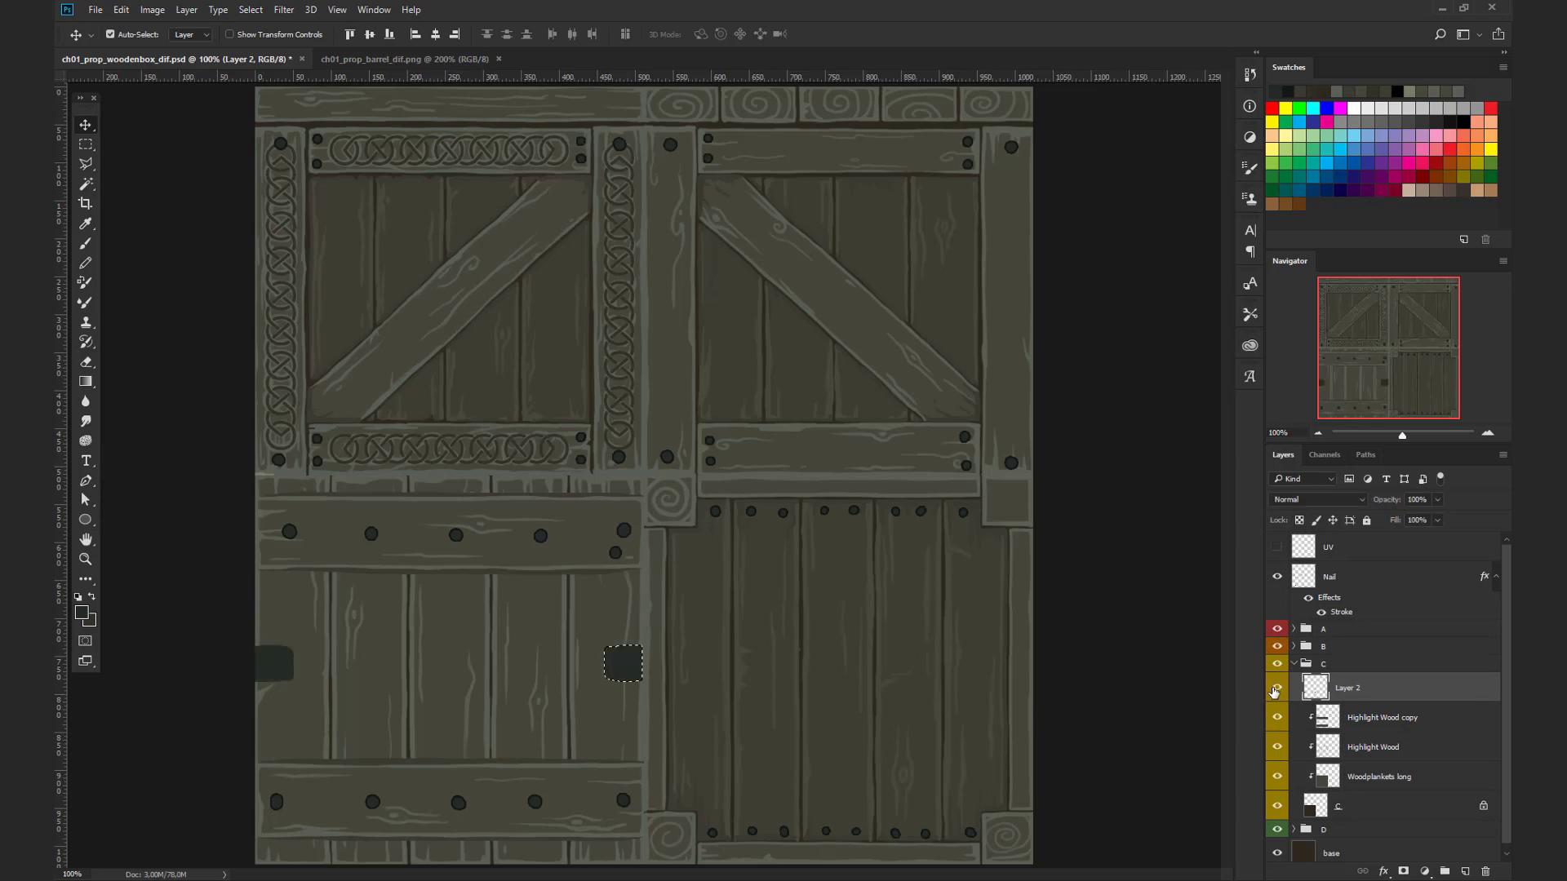
{"action": "left_click", "coordinate": [1346, 700], "text": "alt"}
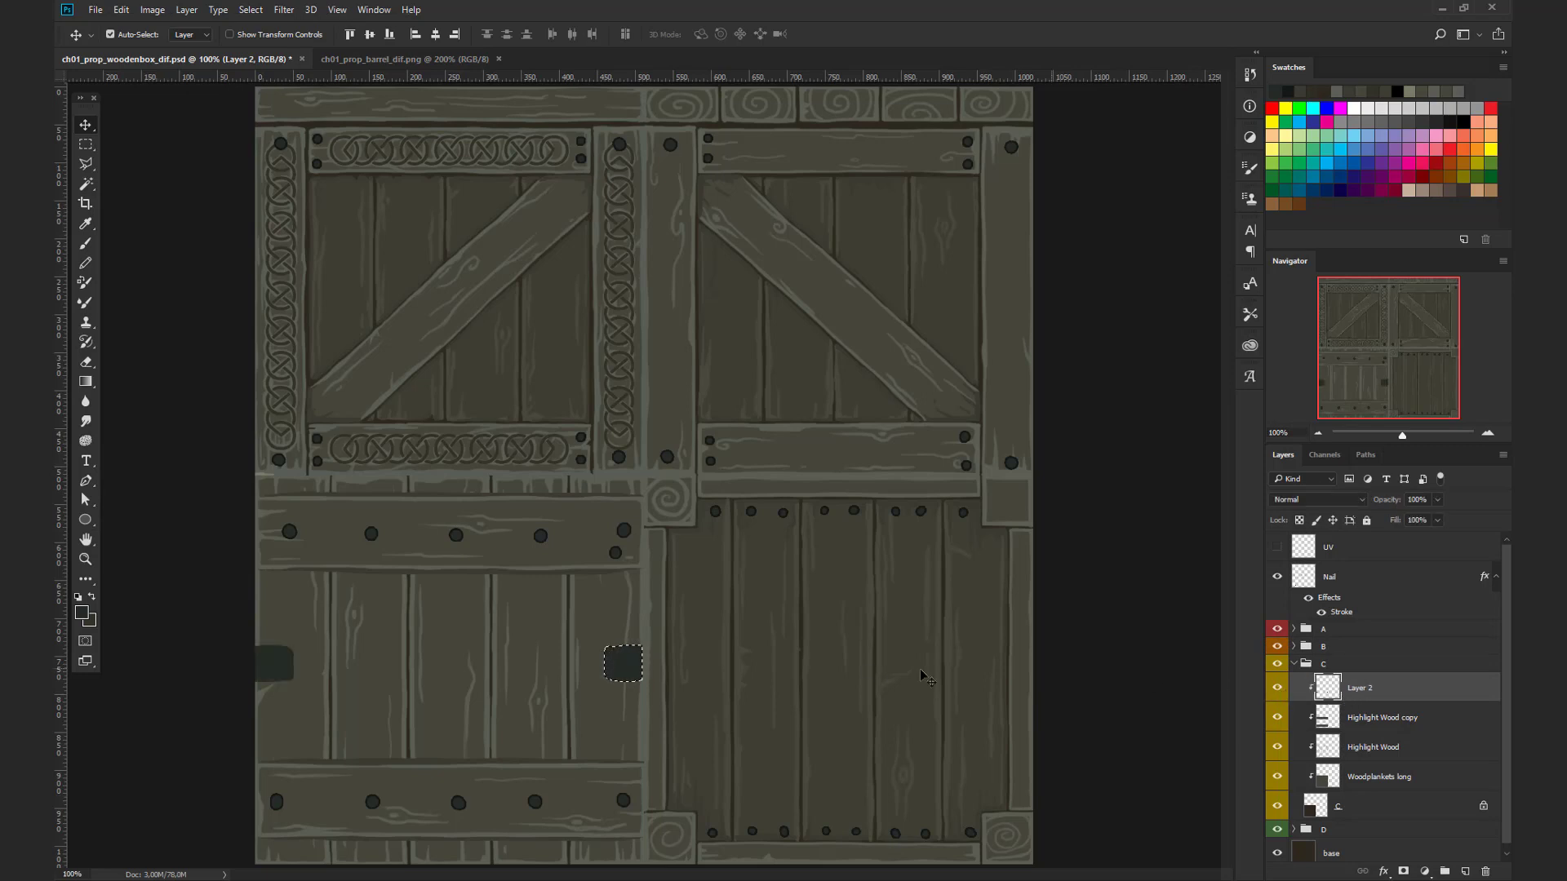
Step: Shift the copied metal patch slightly outward to the lower-left panel's right edge, deselect it and rename its layer IronParts
{"action": "left_click_drag", "start_coordinate": [631, 677], "coordinate": [634, 677]}
{"action": "key", "text": "ctrl+d"}
{"action": "double_click", "coordinate": [1363, 688]}
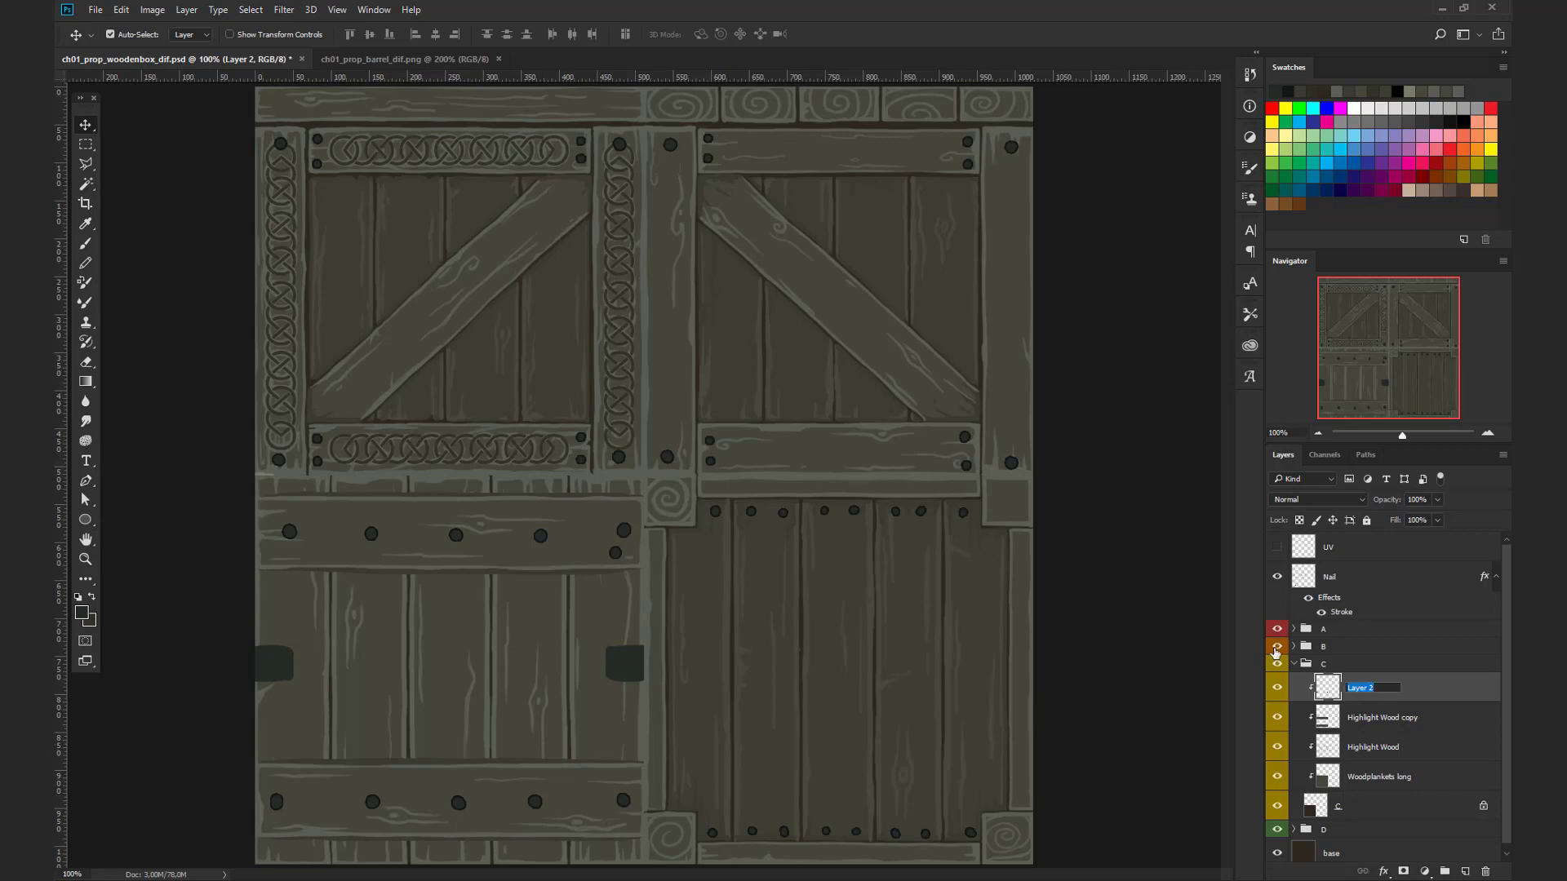
{"action": "type", "text": "IronParts"}
{"action": "key", "text": "Return"}
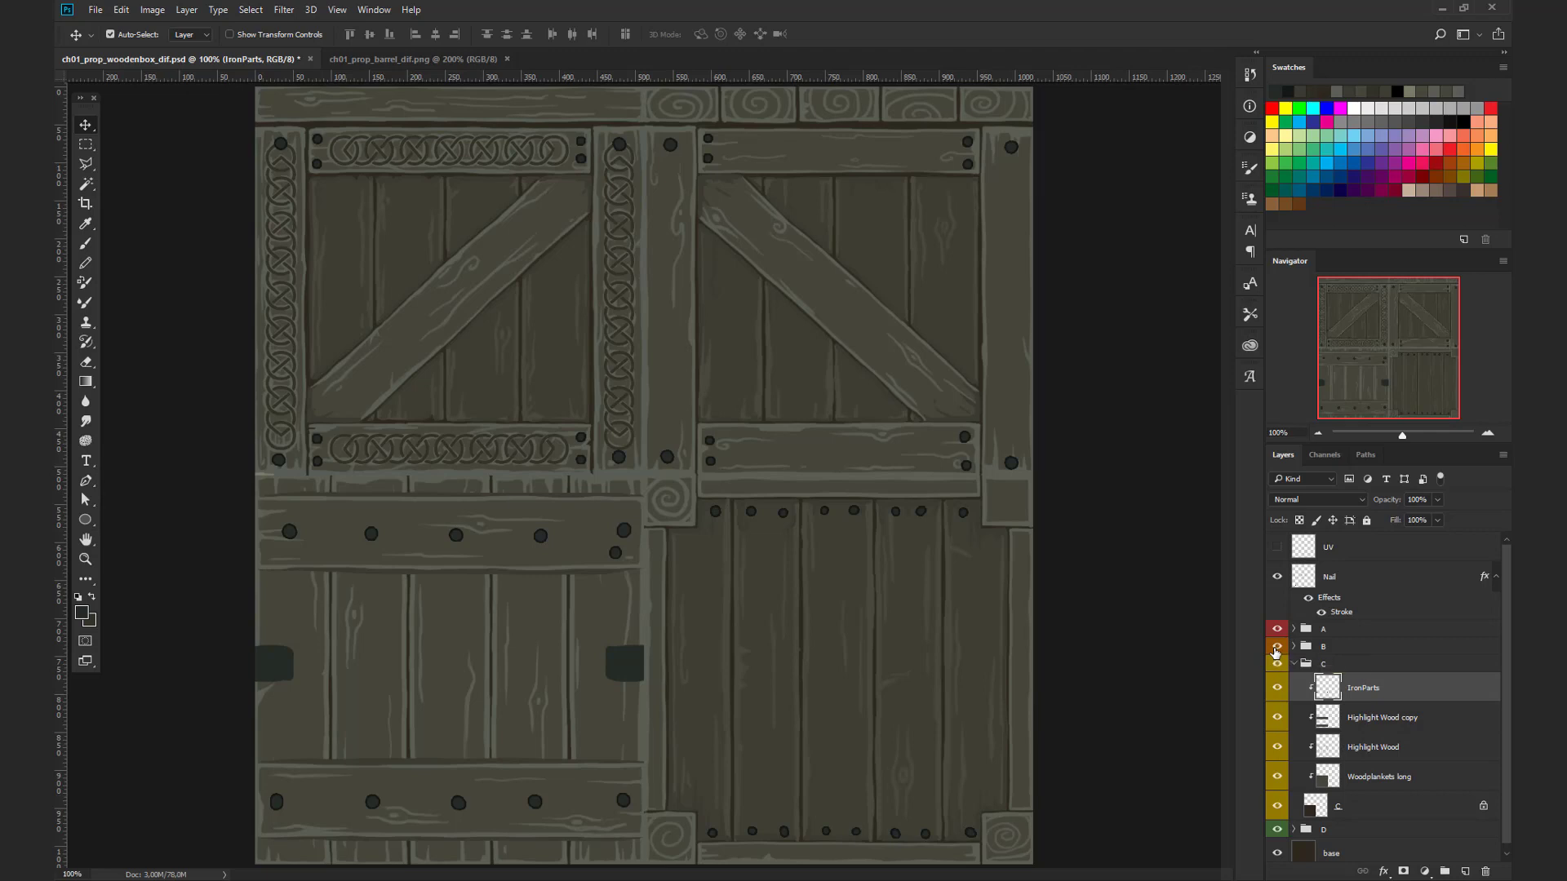
Step: Paint dark shading and small cracks in the wood around both metal patches on the Highlight Wood copy layer
{"action": "left_click", "coordinate": [1378, 725]}
{"action": "left_click", "coordinate": [86, 245]}
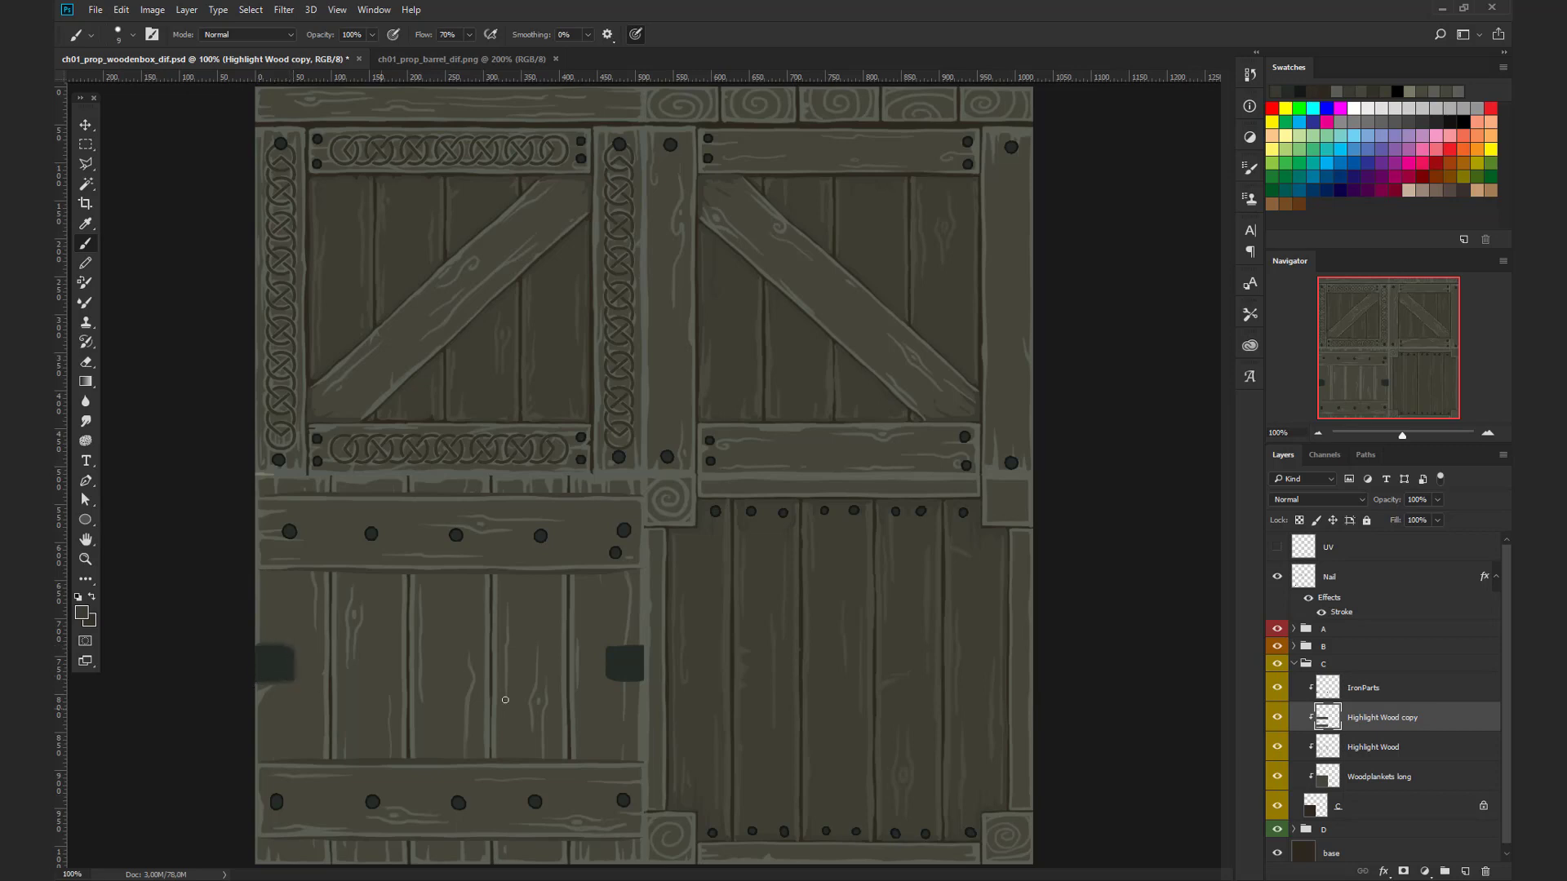
{"action": "mouse_move", "coordinate": [635, 647]}
{"action": "left_mouse_down"}
{"action": "mouse_move", "coordinate": [604, 655]}
{"action": "mouse_move", "coordinate": [613, 680]}
{"action": "left_mouse_up"}
{"action": "key", "text": "bracketleft"}
{"action": "key", "text": "bracketleft"}
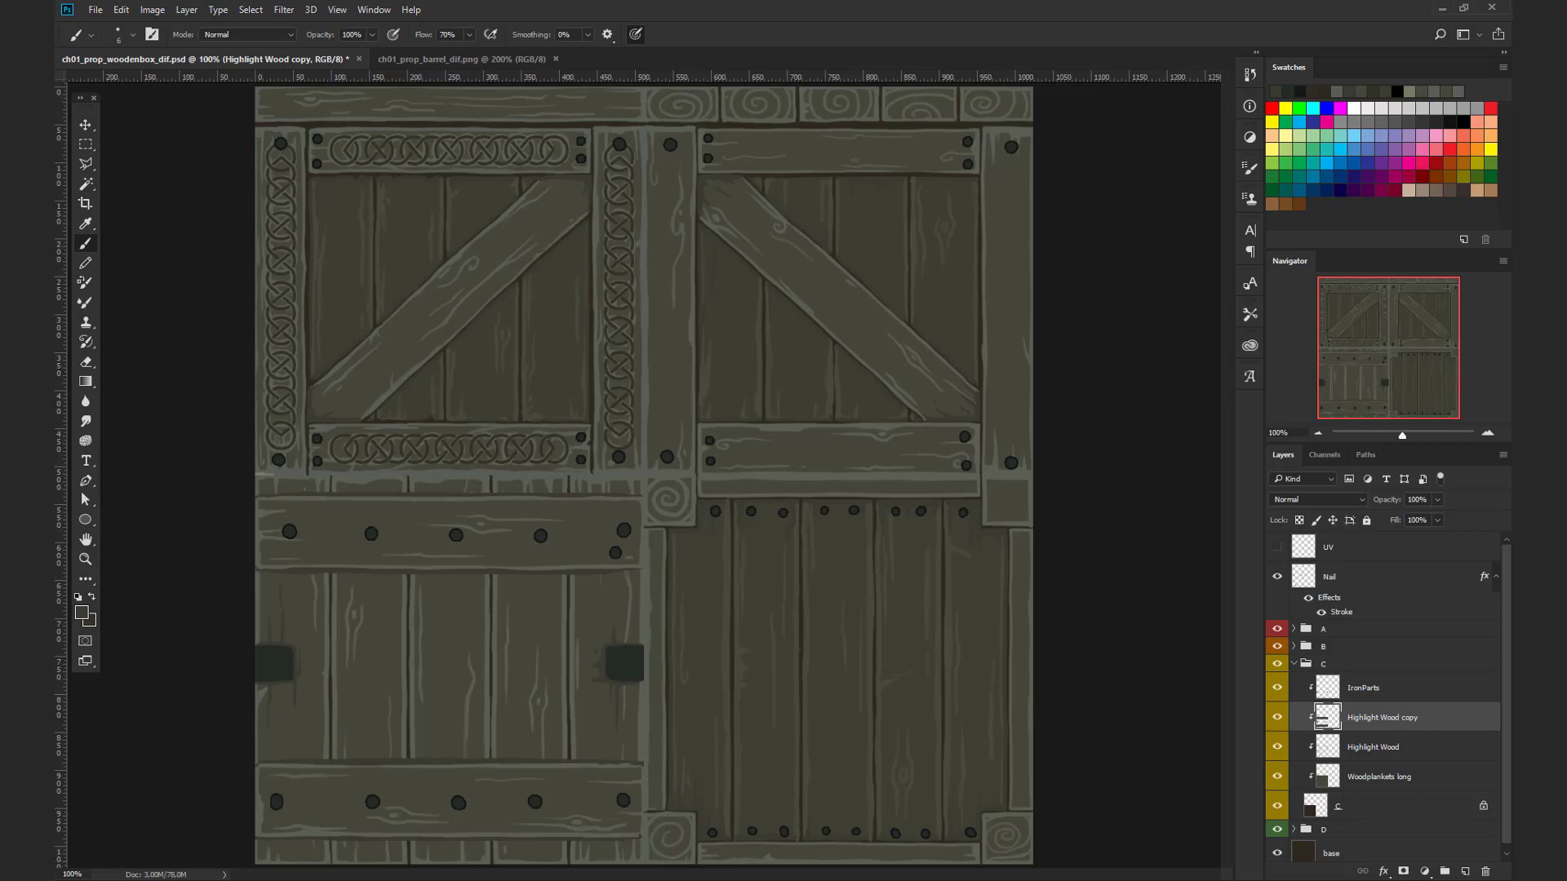
Step: Sample the light metal edge colour from the ch01_prop_barrel_dif.png texture and make IronParts in the crate texture the active layer
{"action": "left_click", "coordinate": [1347, 663]}
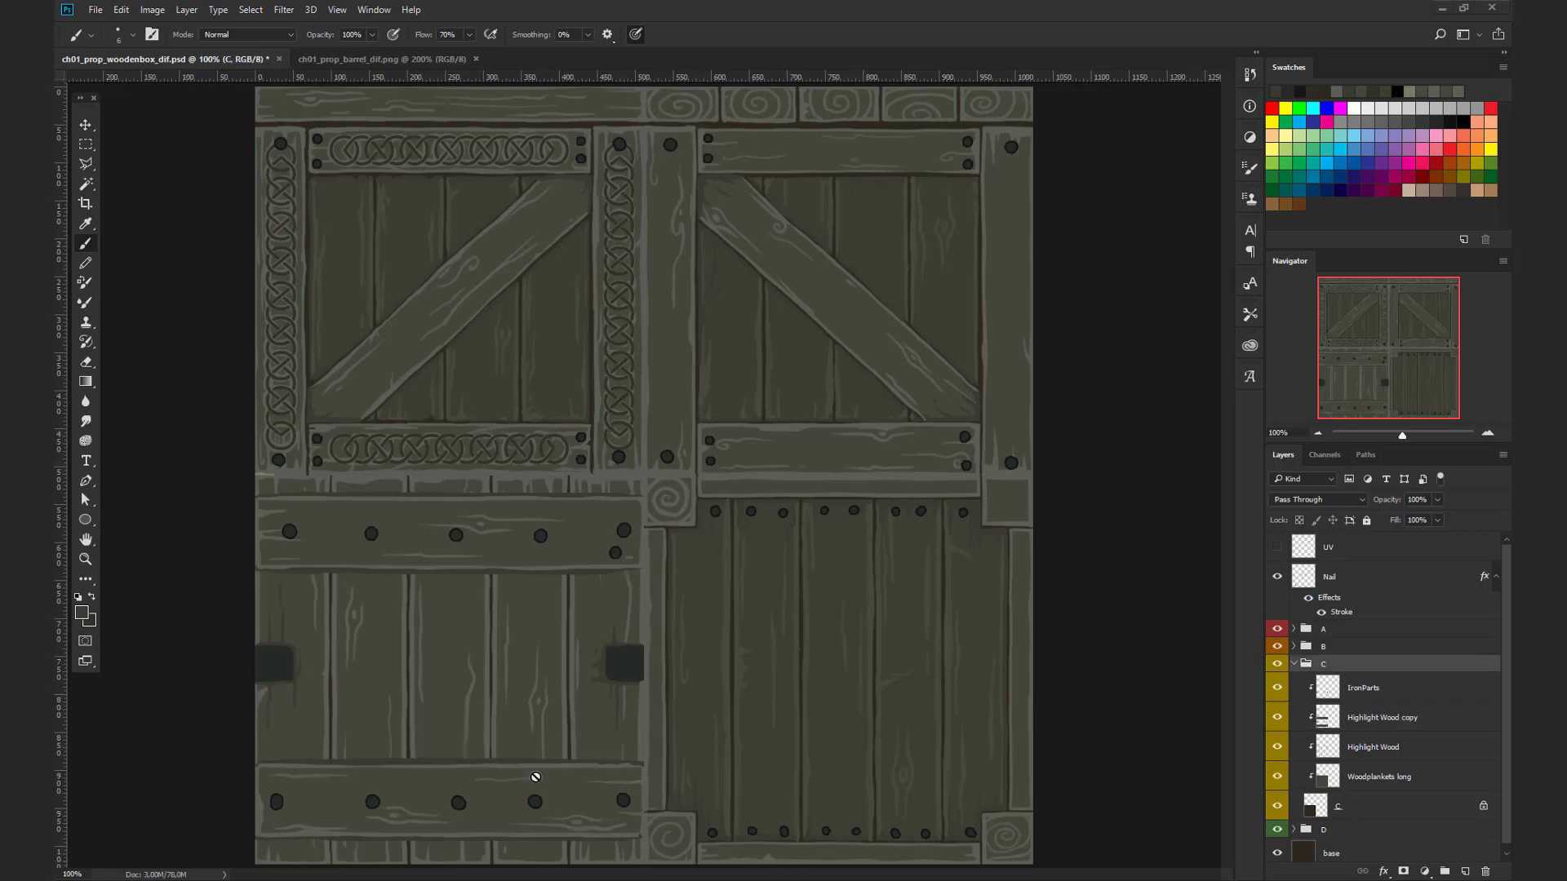
{"action": "left_click", "coordinate": [409, 59]}
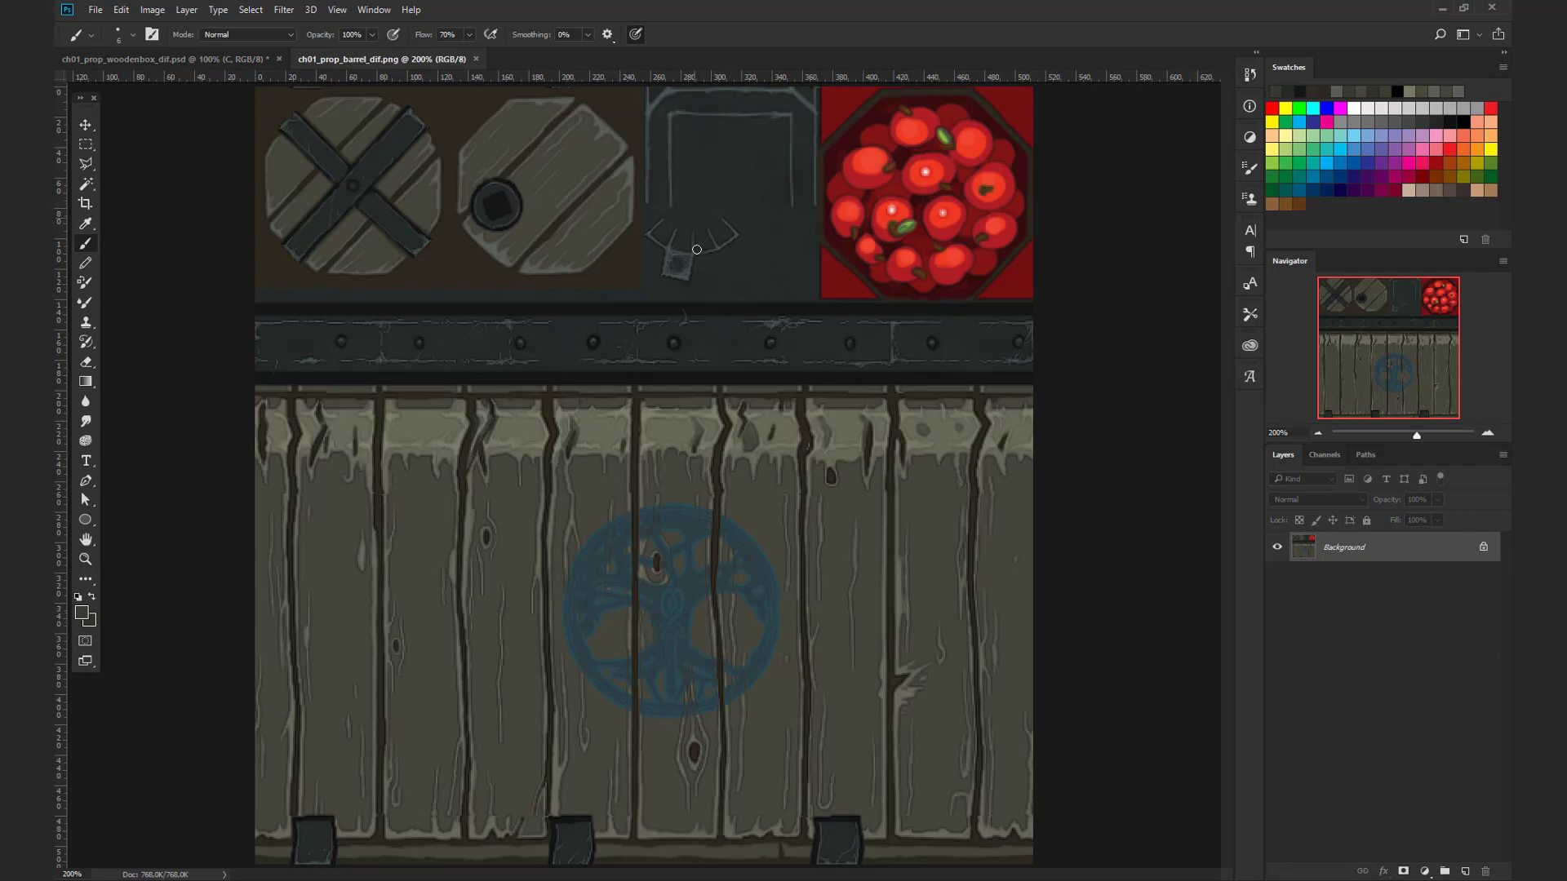
{"action": "key", "text": "ctrl+plus"}
{"action": "left_click_drag", "start_coordinate": [584, 413], "coordinate": [519, 805]}
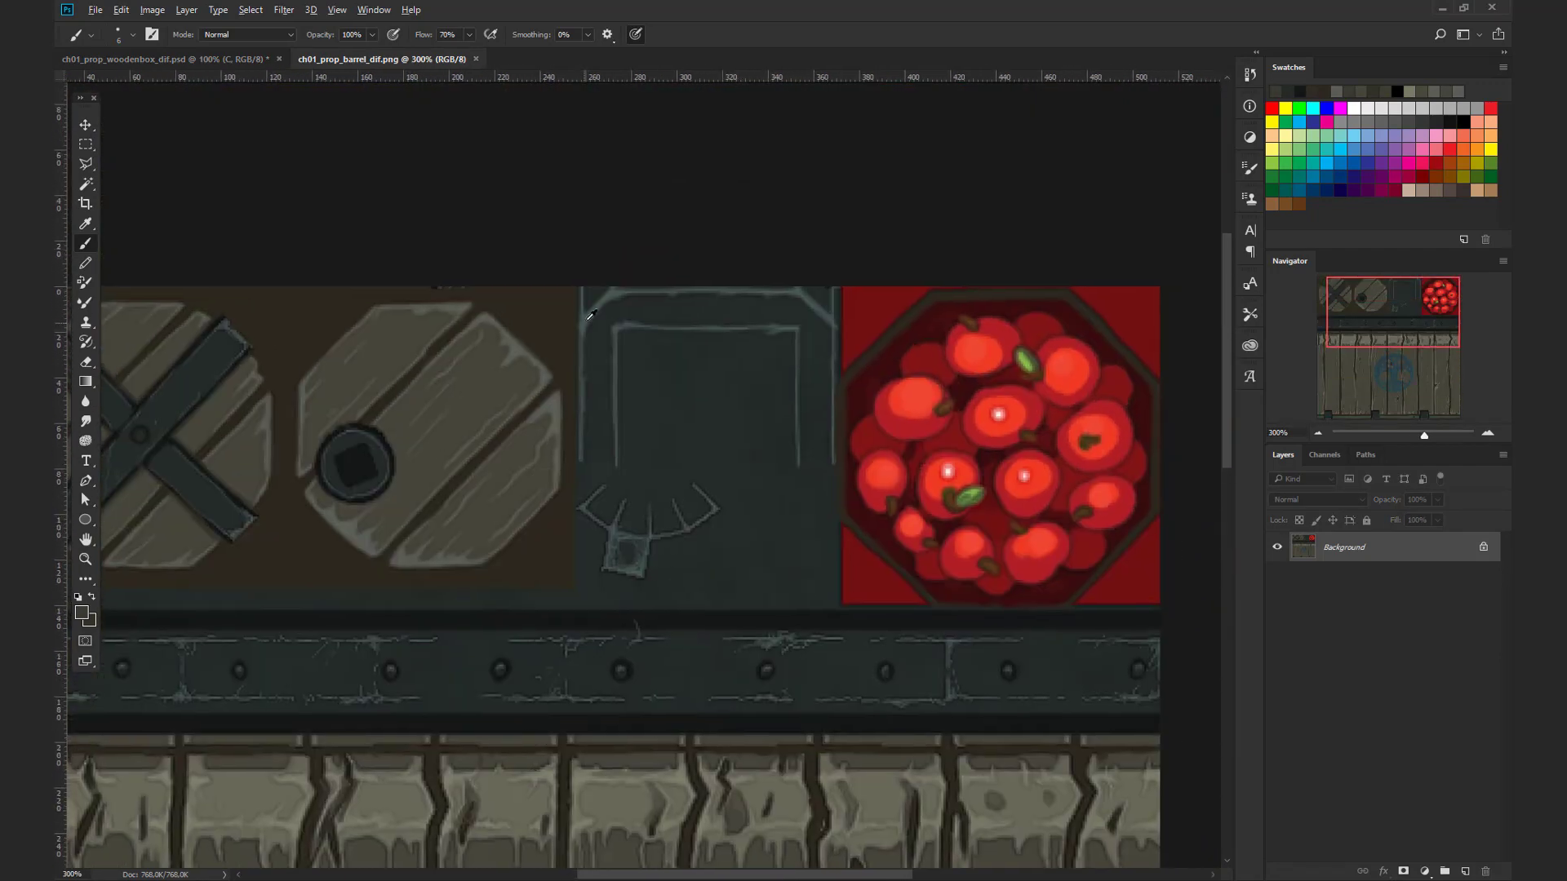
{"action": "left_click", "coordinate": [590, 312], "text": "alt"}
{"action": "left_click", "coordinate": [240, 58]}
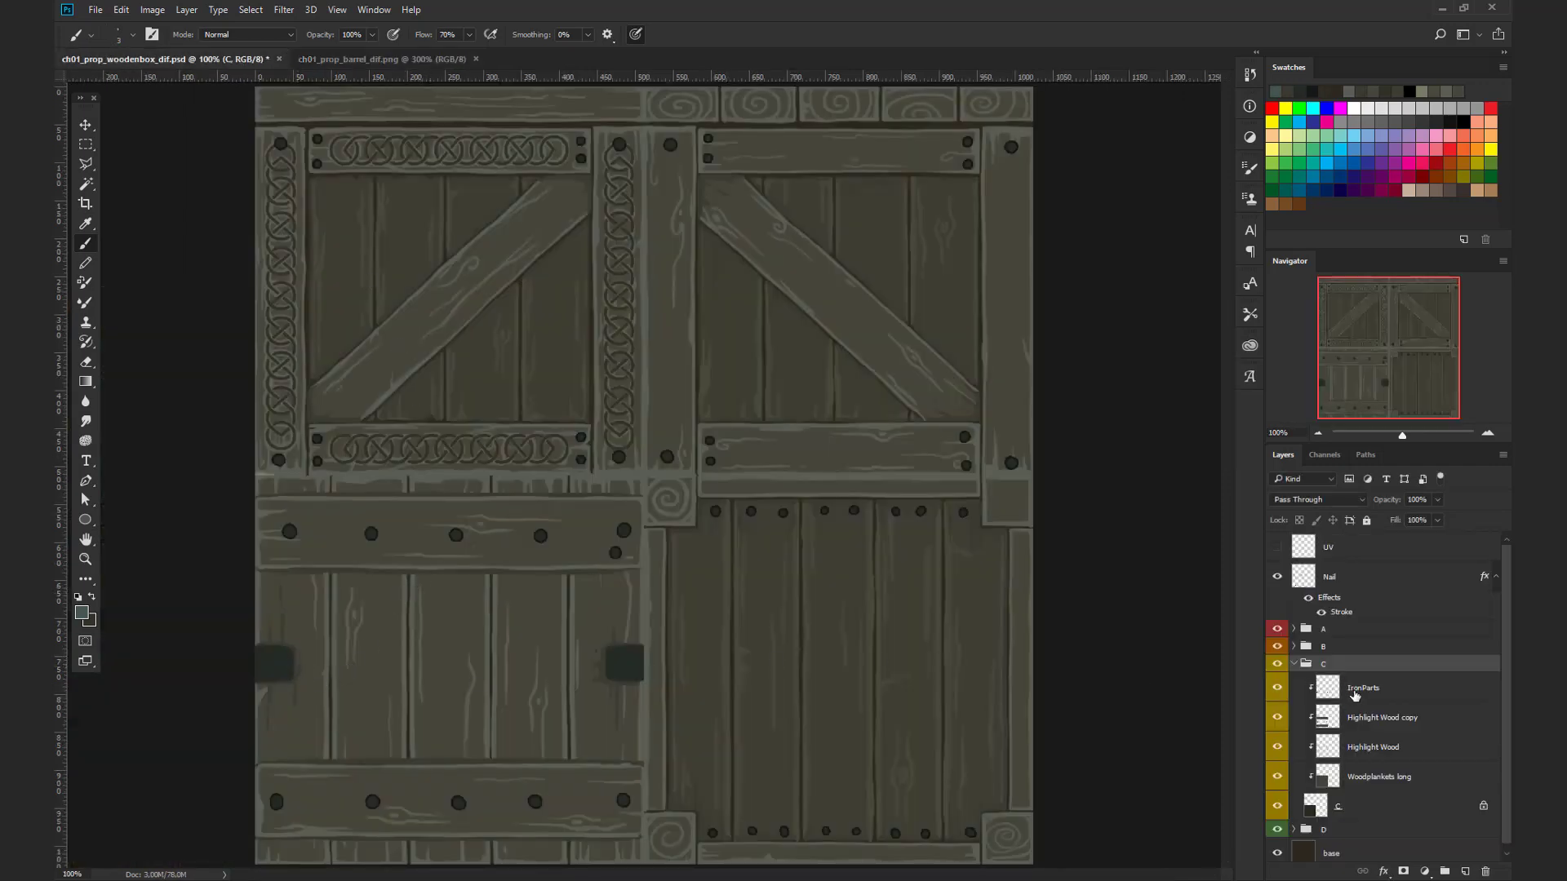
{"action": "left_click", "coordinate": [1358, 694]}
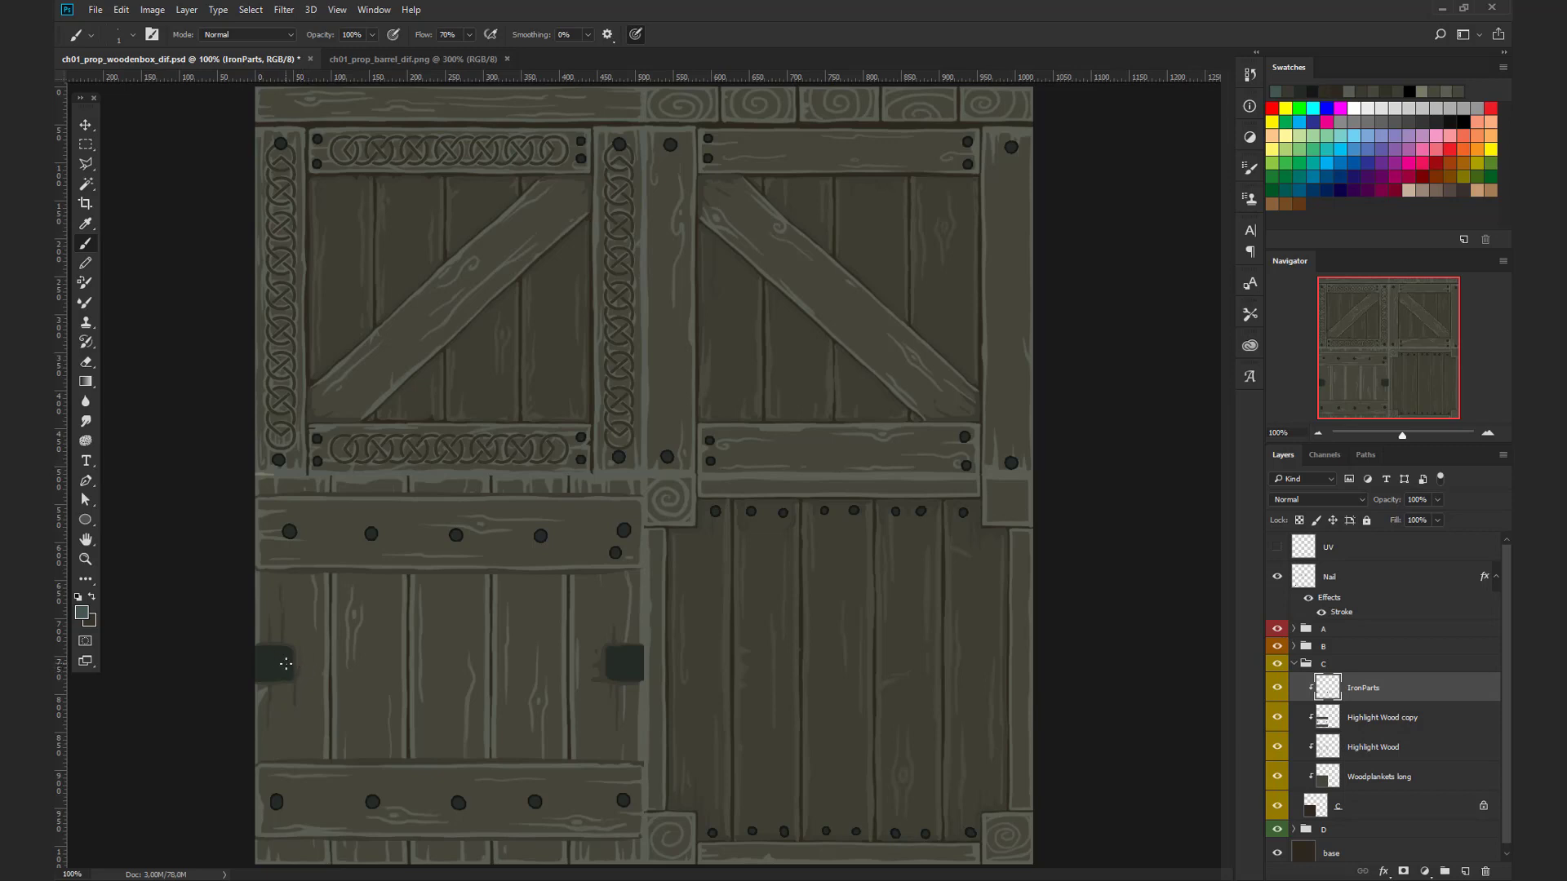
Step: Paint a small light spot and a dark spot on the left metal patch, sampling the dark colour from the barrel's plug
{"action": "key", "text": "bracketright"}
{"action": "key", "text": "bracketright"}
{"action": "key", "text": "bracketright"}
{"action": "key", "text": "bracketright"}
{"action": "key", "text": "bracketright"}
{"action": "left_click", "coordinate": [412, 58]}
{"action": "left_click", "coordinate": [360, 462], "text": "alt"}
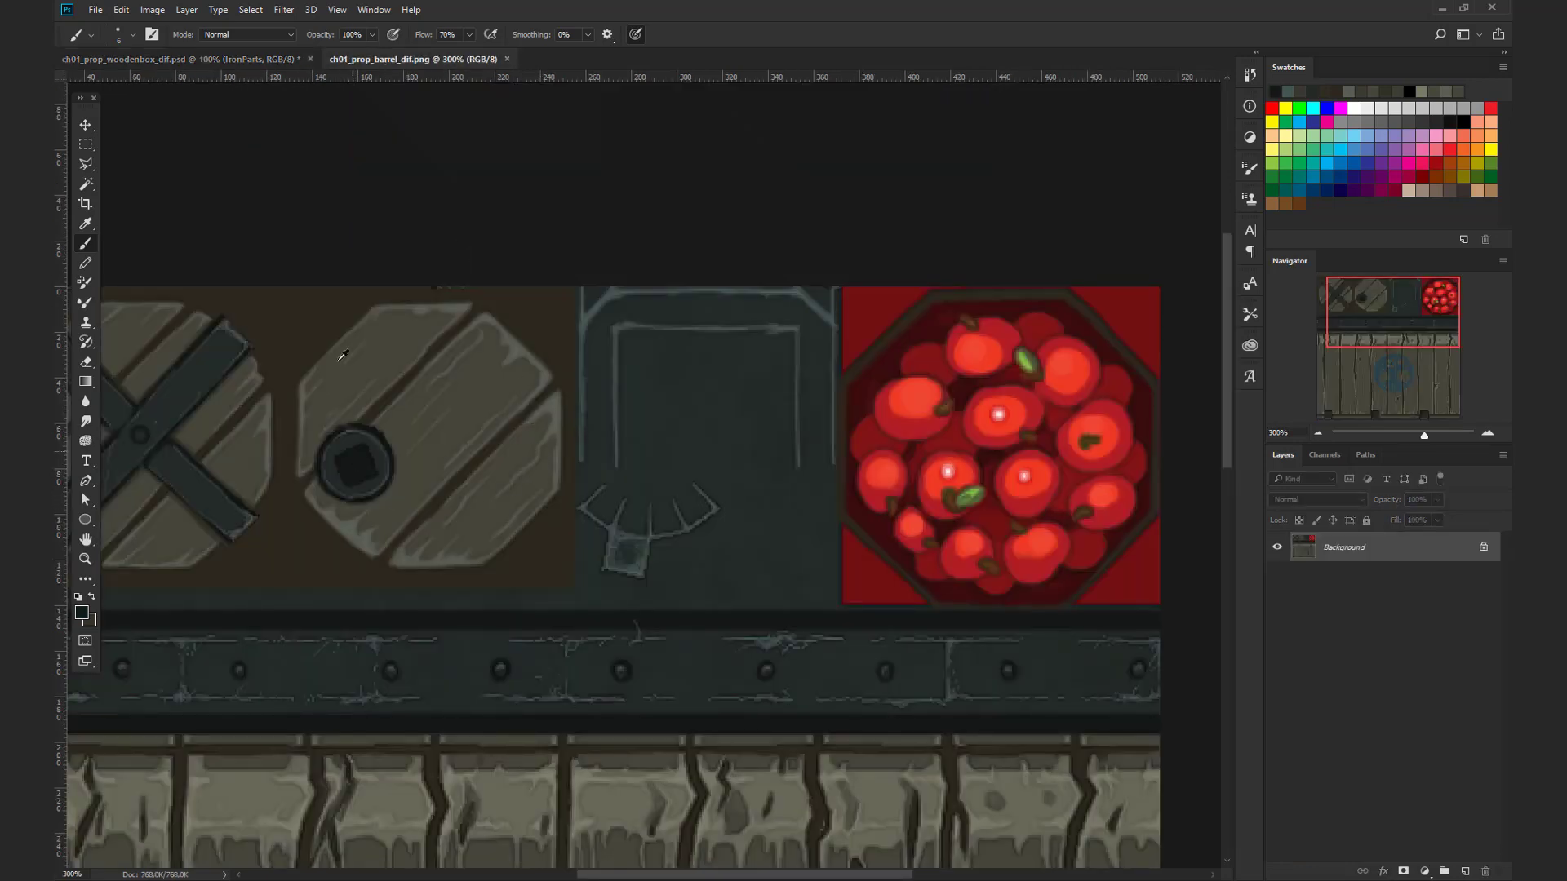
{"action": "left_click", "coordinate": [208, 58]}
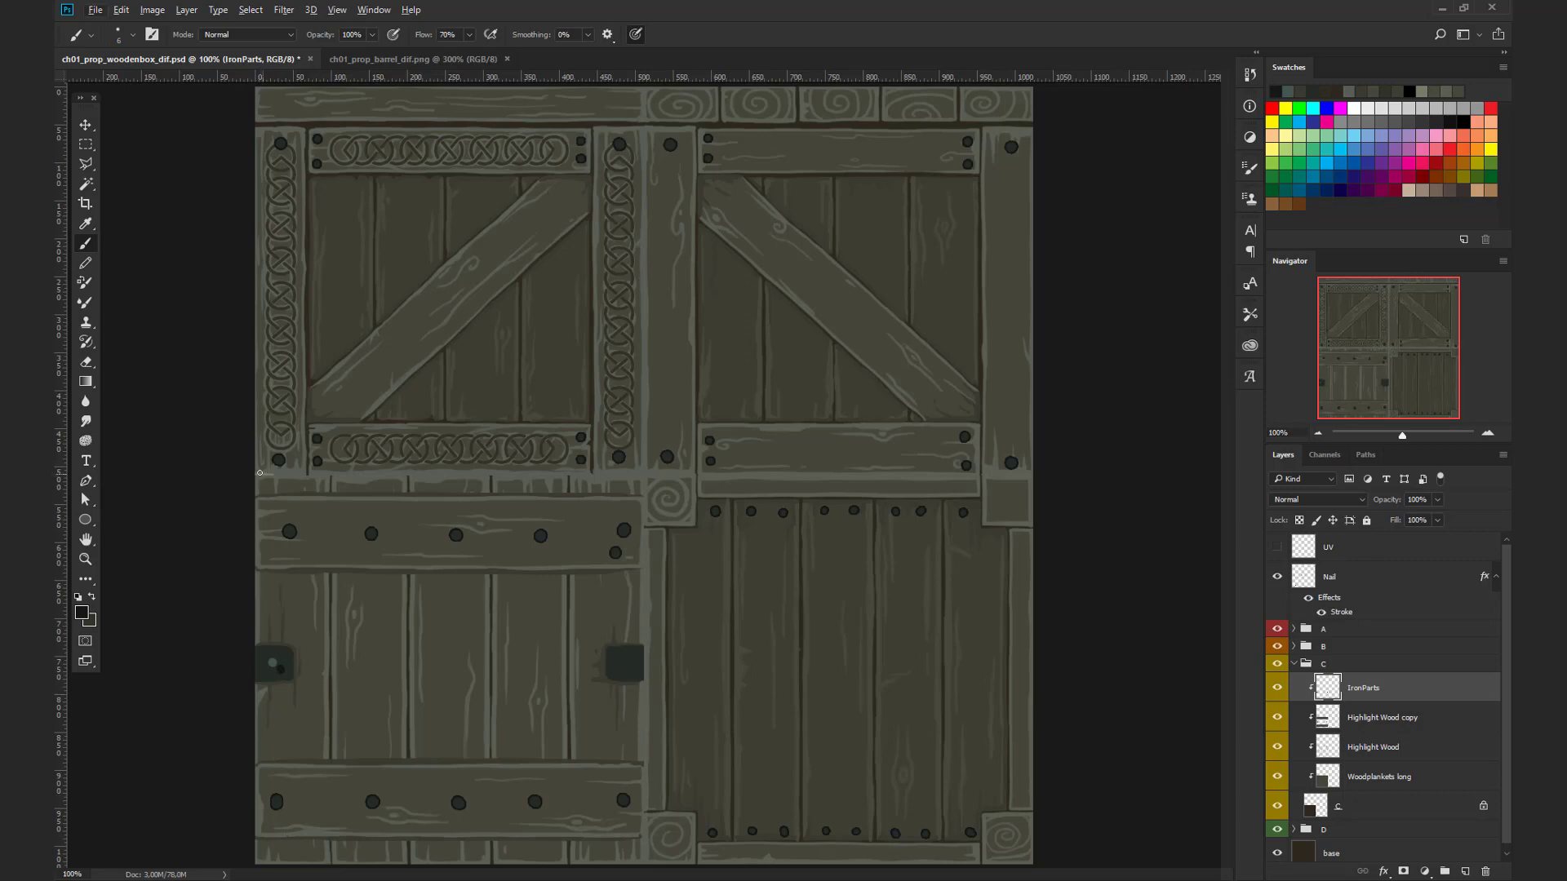
Step: Sample the light wood colour at the lower-left panel's upper edge, collapse group C and save the crate PSD
{"action": "left_click", "coordinate": [266, 473], "text": "alt"}
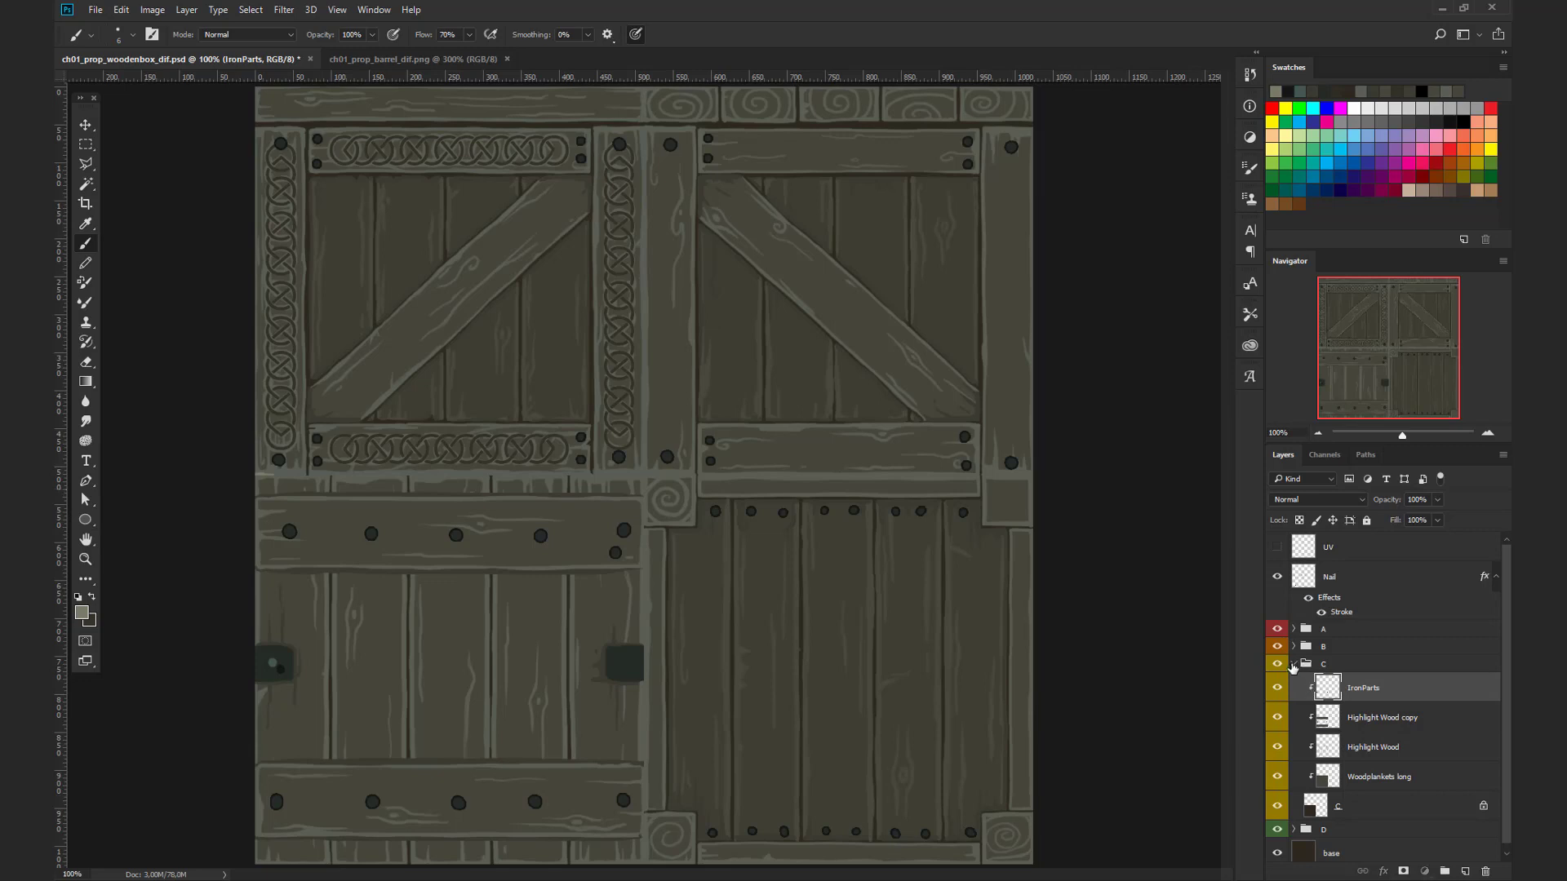
{"action": "left_click", "coordinate": [1293, 664]}
{"action": "key", "text": "ctrl+s"}
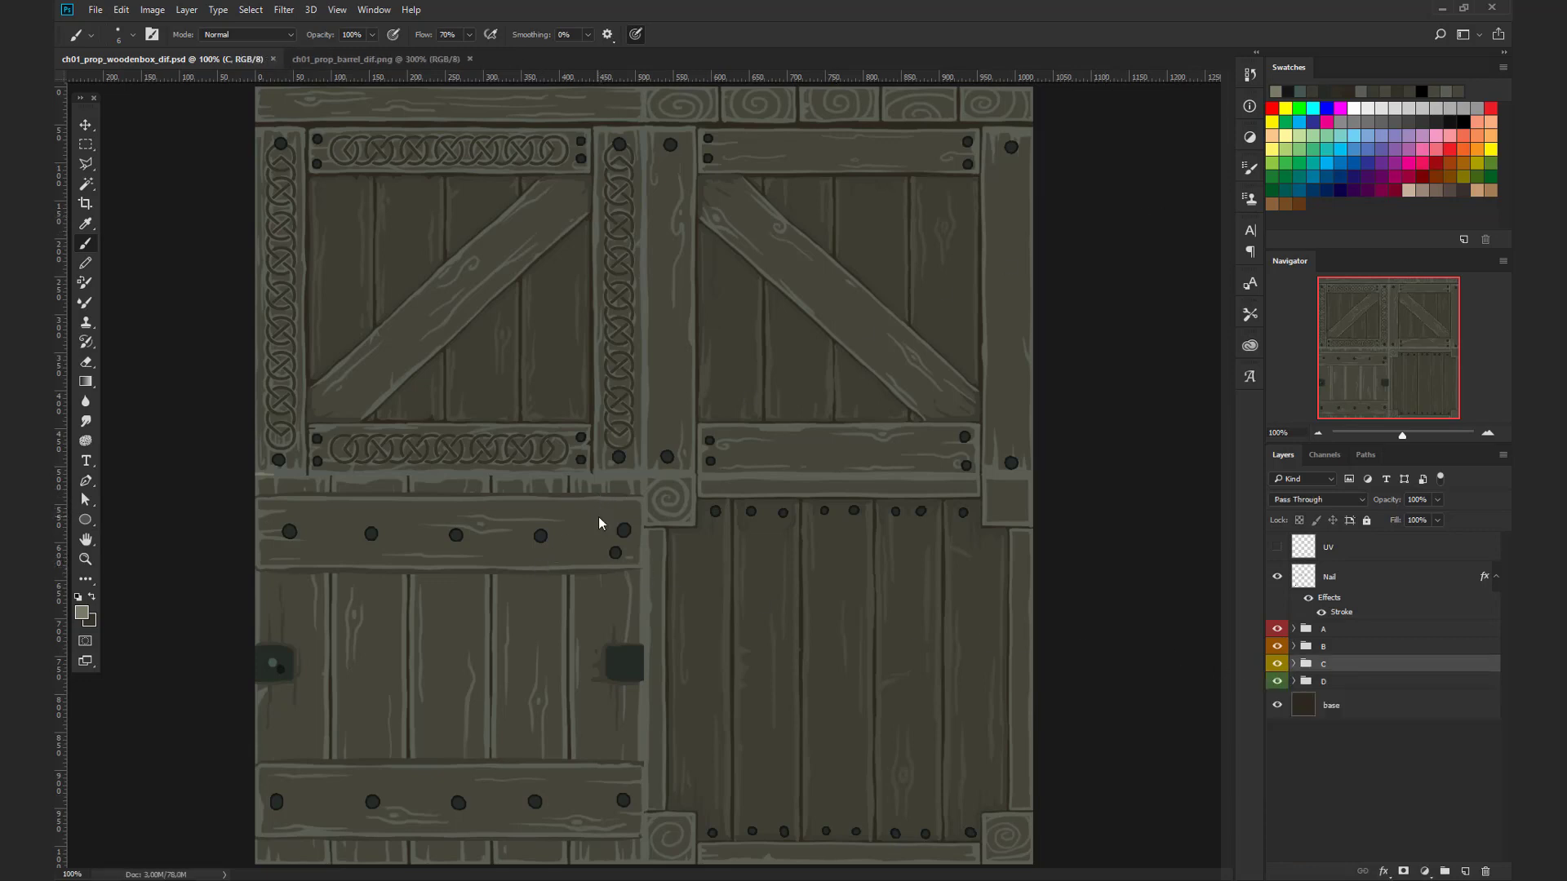
Step: Export the texture as ch01_prop_woodenbox_dif.png with large file size, overwriting the existing PNG
{"action": "key", "text": "ctrl+shift+s"}
{"action": "left_click", "coordinate": [446, 614]}
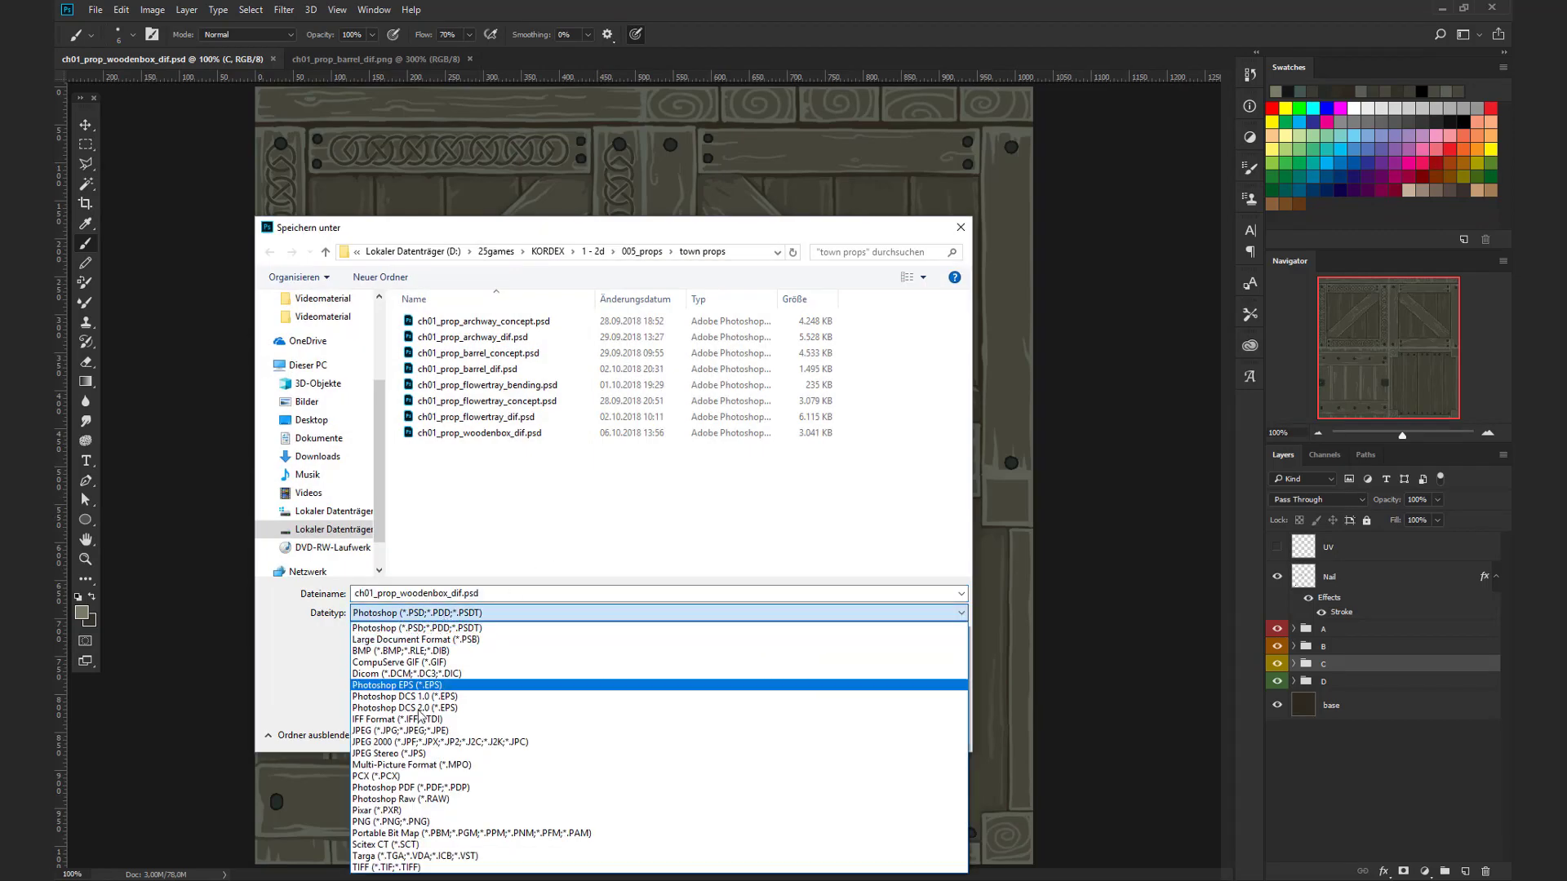
{"action": "left_click", "coordinate": [395, 827]}
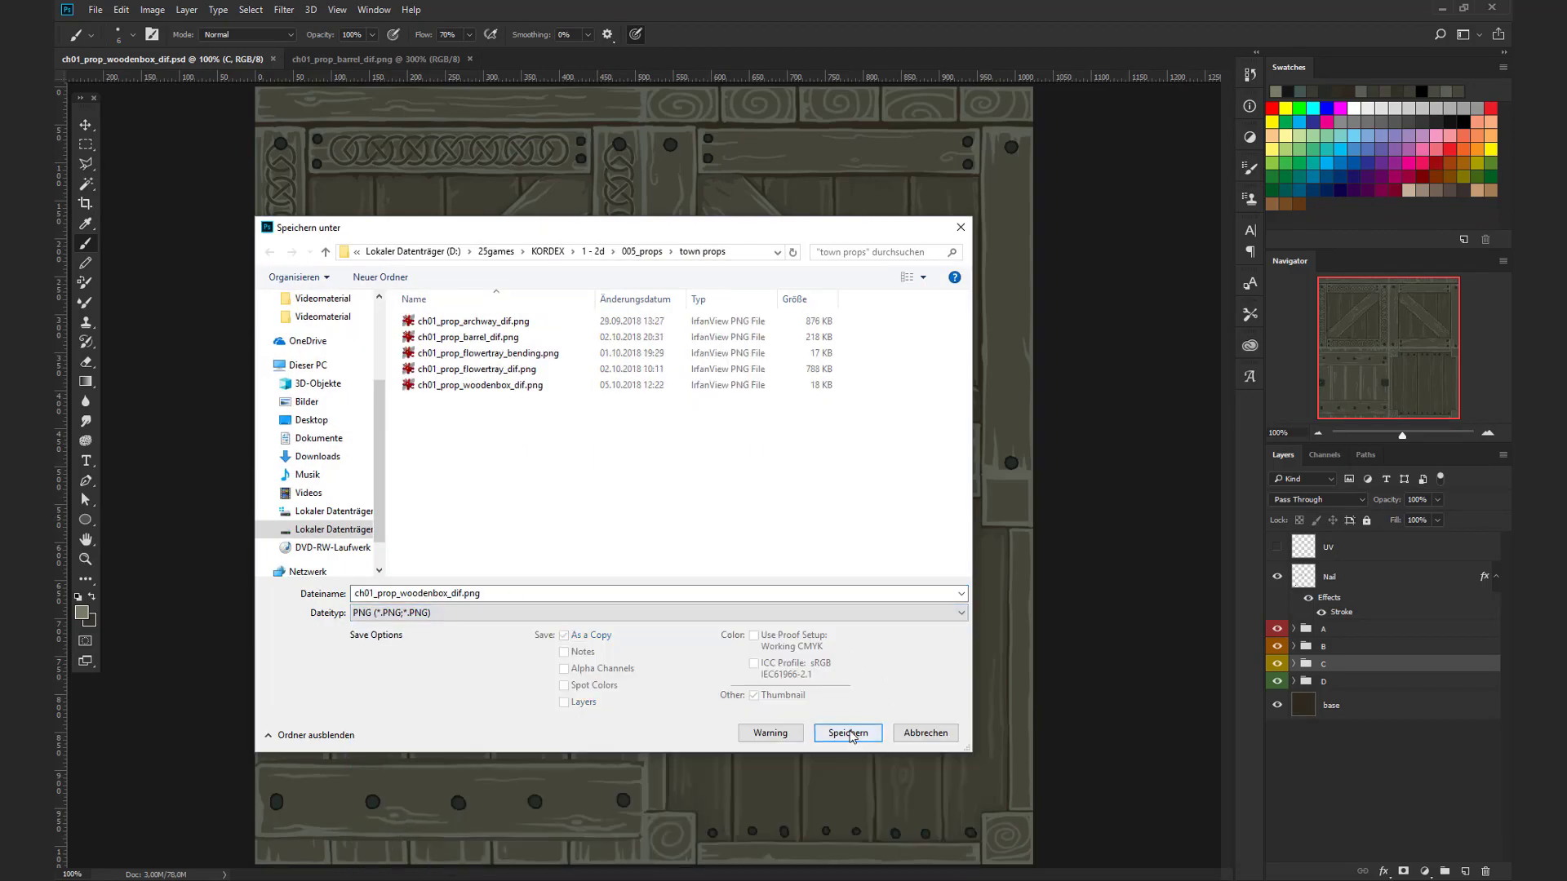
{"action": "left_click", "coordinate": [848, 733]}
{"action": "left_click", "coordinate": [817, 450]}
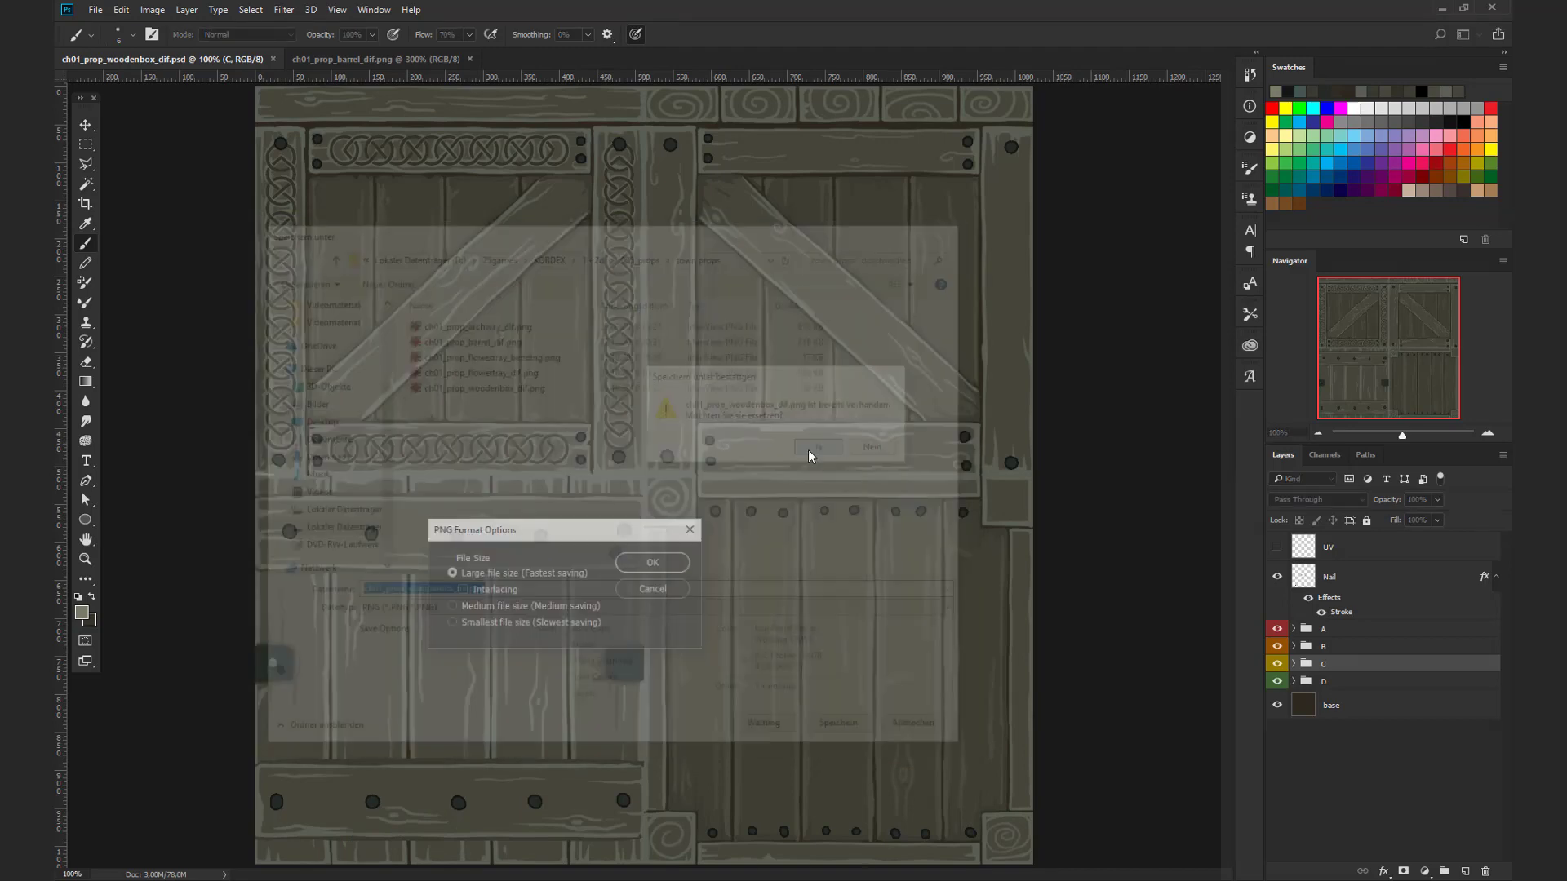
{"action": "left_click", "coordinate": [653, 562]}
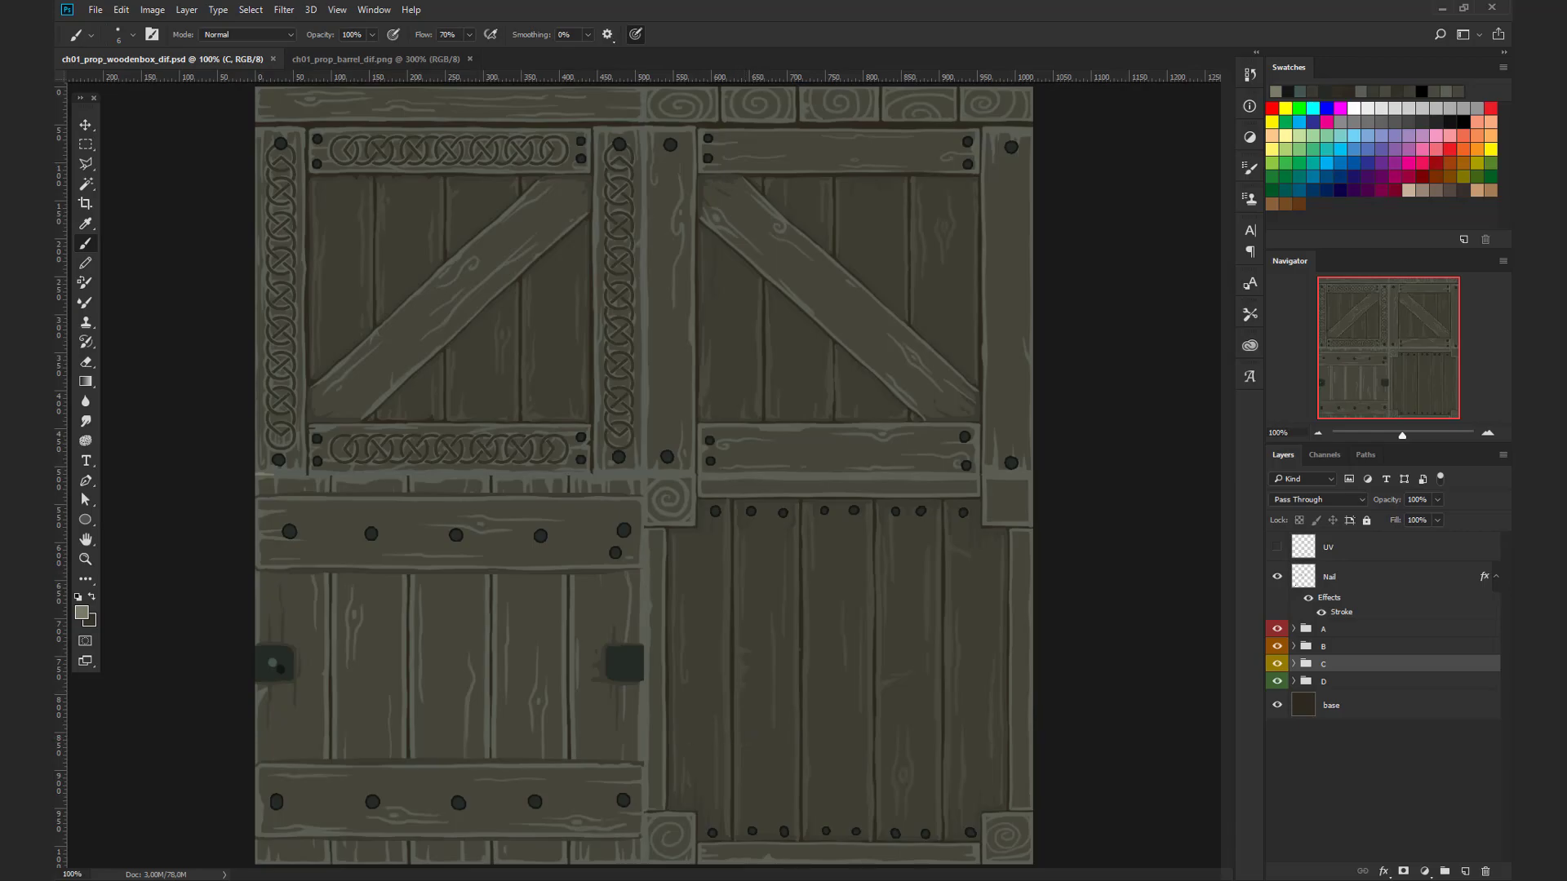
Step: Switch to Blender and examine the updated texture on the crate model from its sides, top and underside
{"action": "key", "text": "alt+Tab"}
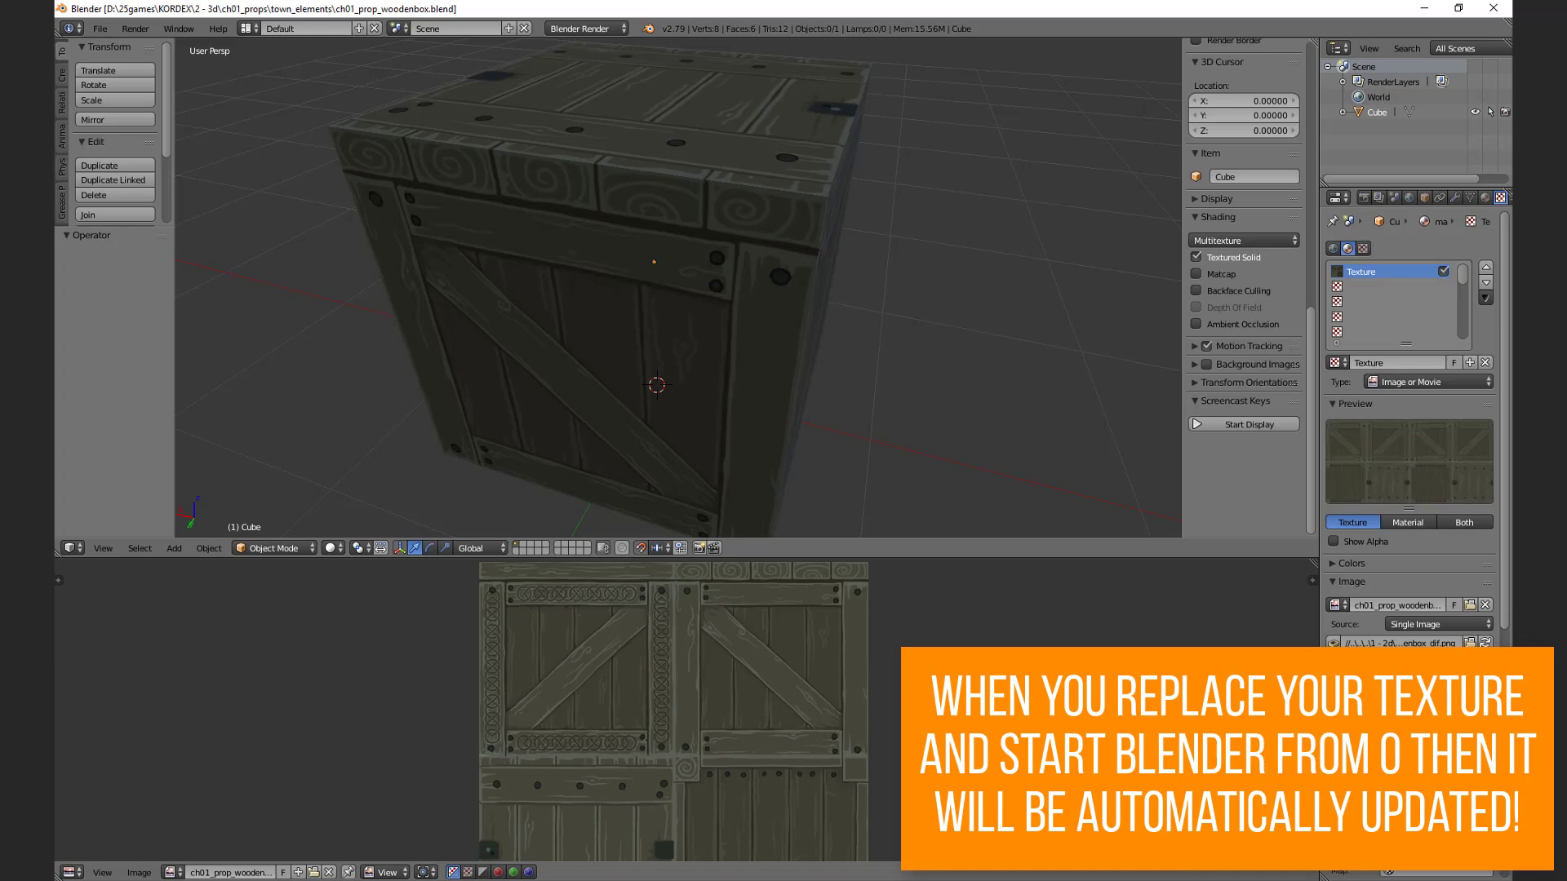
{"action": "middle_click_drag", "start_coordinate": [869, 336], "coordinate": [548, 310]}
{"action": "scroll", "coordinate": [637, 319], "scroll_direction": "up", "scroll_amount": 2}
{"action": "scroll", "coordinate": [739, 268], "scroll_direction": "up", "scroll_amount": 2}
{"action": "scroll", "coordinate": [602, 295], "scroll_direction": "down", "scroll_amount": 2}
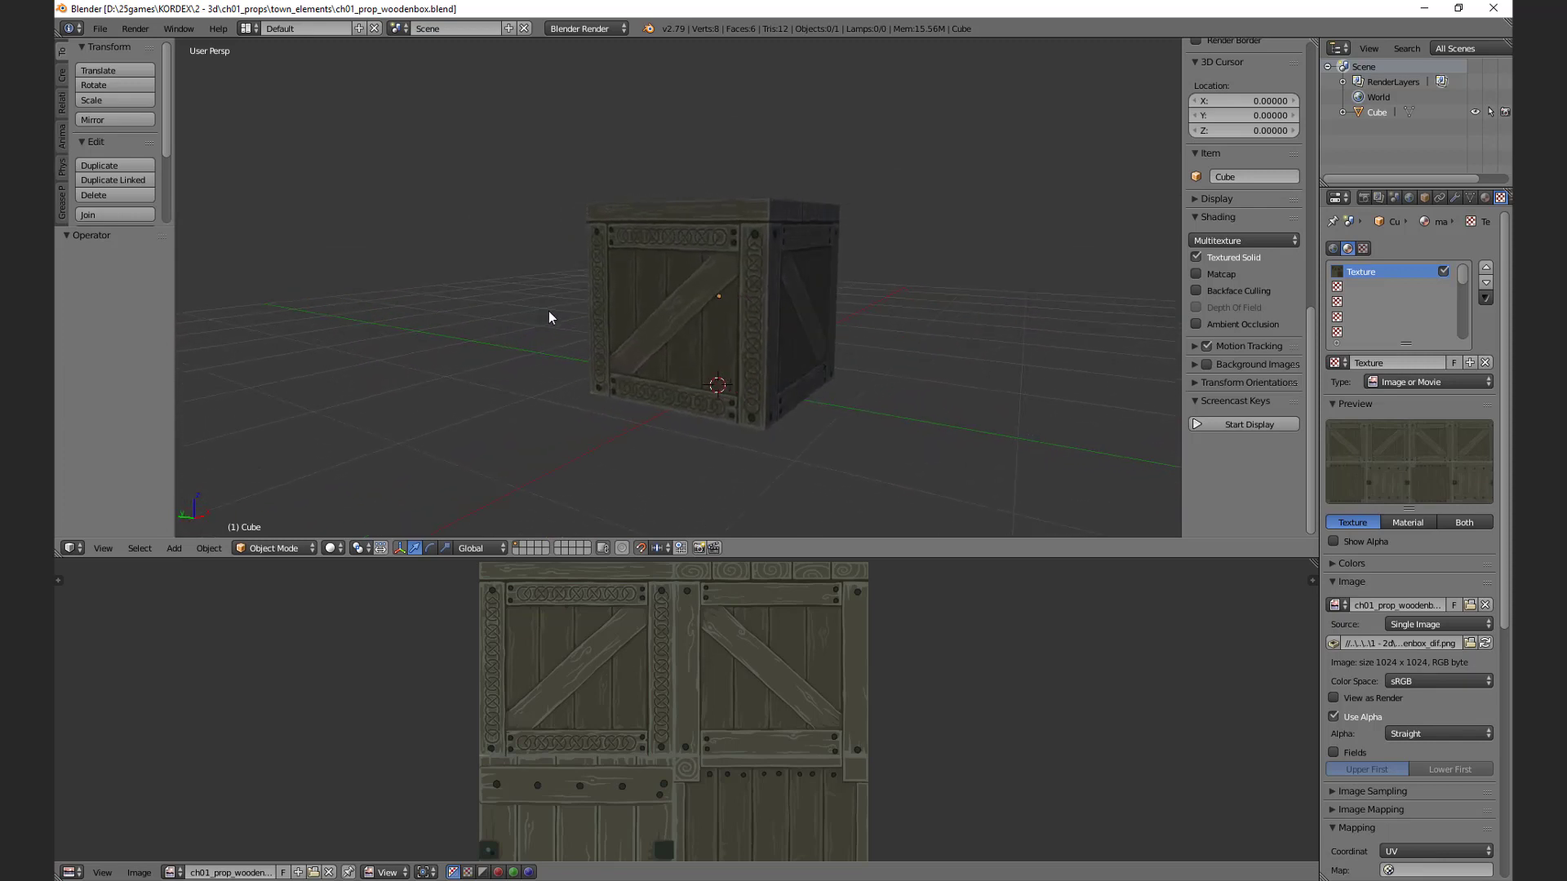
{"action": "middle_click_drag", "start_coordinate": [685, 328], "coordinate": [815, 222]}
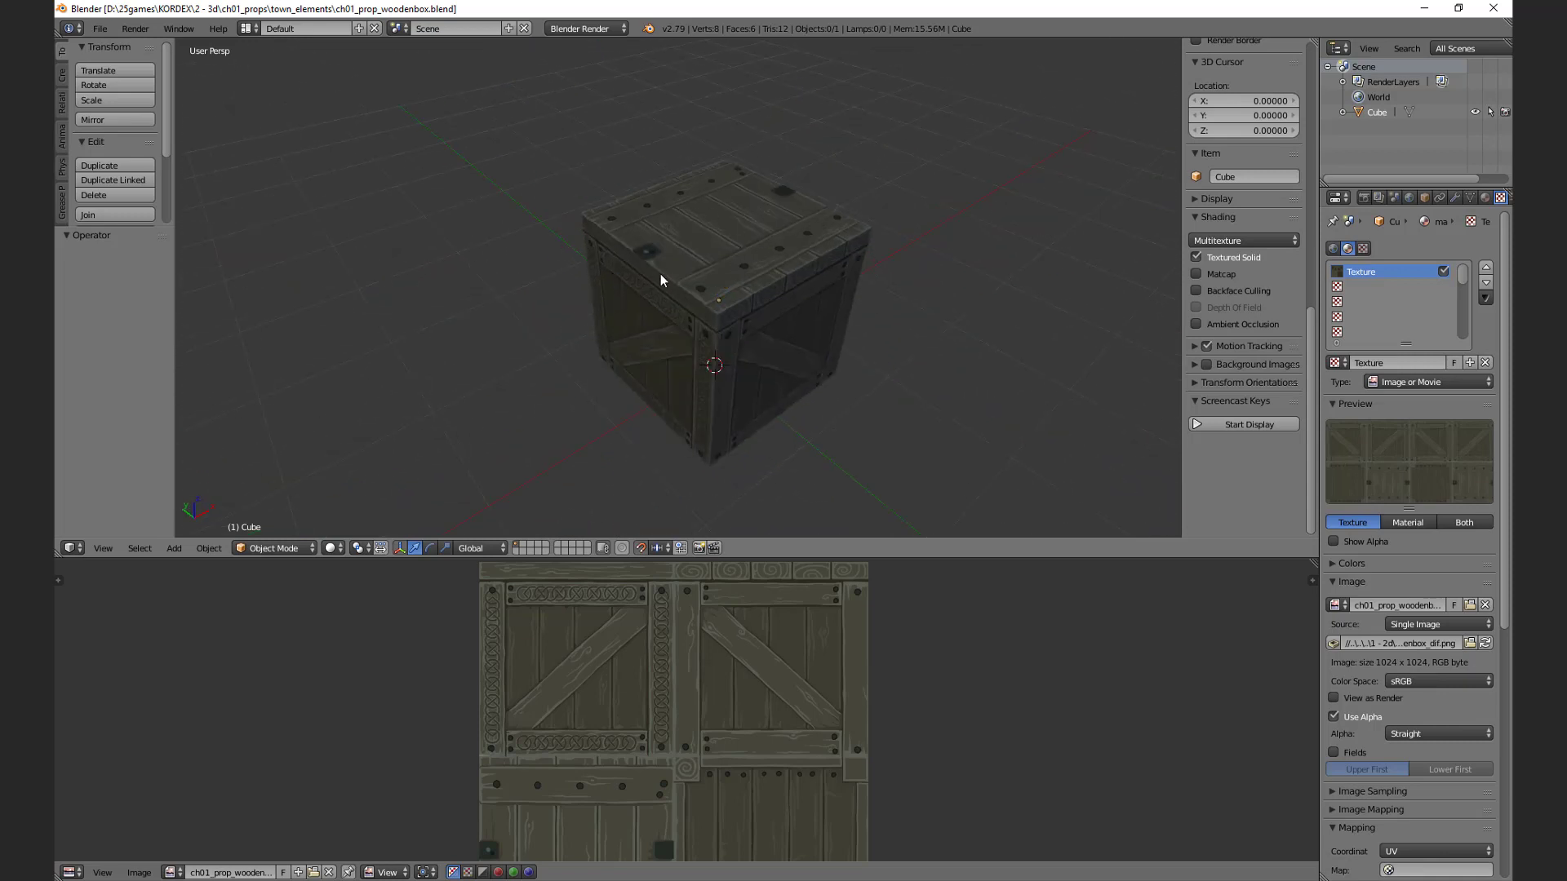
{"action": "middle_click_drag", "start_coordinate": [661, 280], "coordinate": [718, 223]}
{"action": "middle_click_drag", "start_coordinate": [587, 266], "coordinate": [695, 318]}
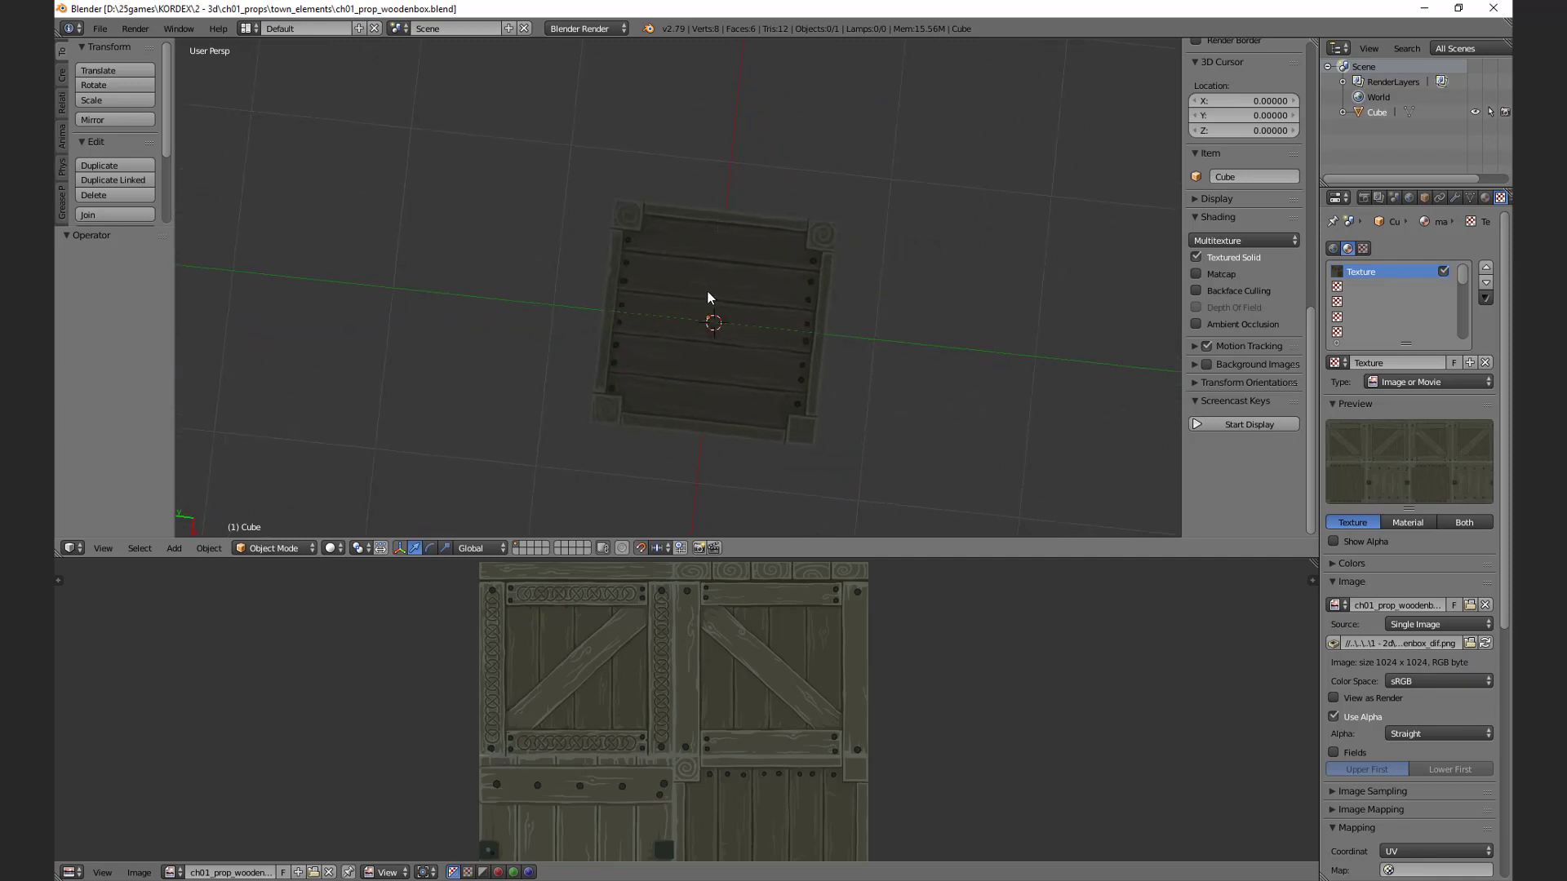
{"action": "middle_click_drag", "start_coordinate": [682, 234], "coordinate": [695, 190]}
{"action": "scroll", "coordinate": [674, 242], "scroll_direction": "up", "scroll_amount": 5}
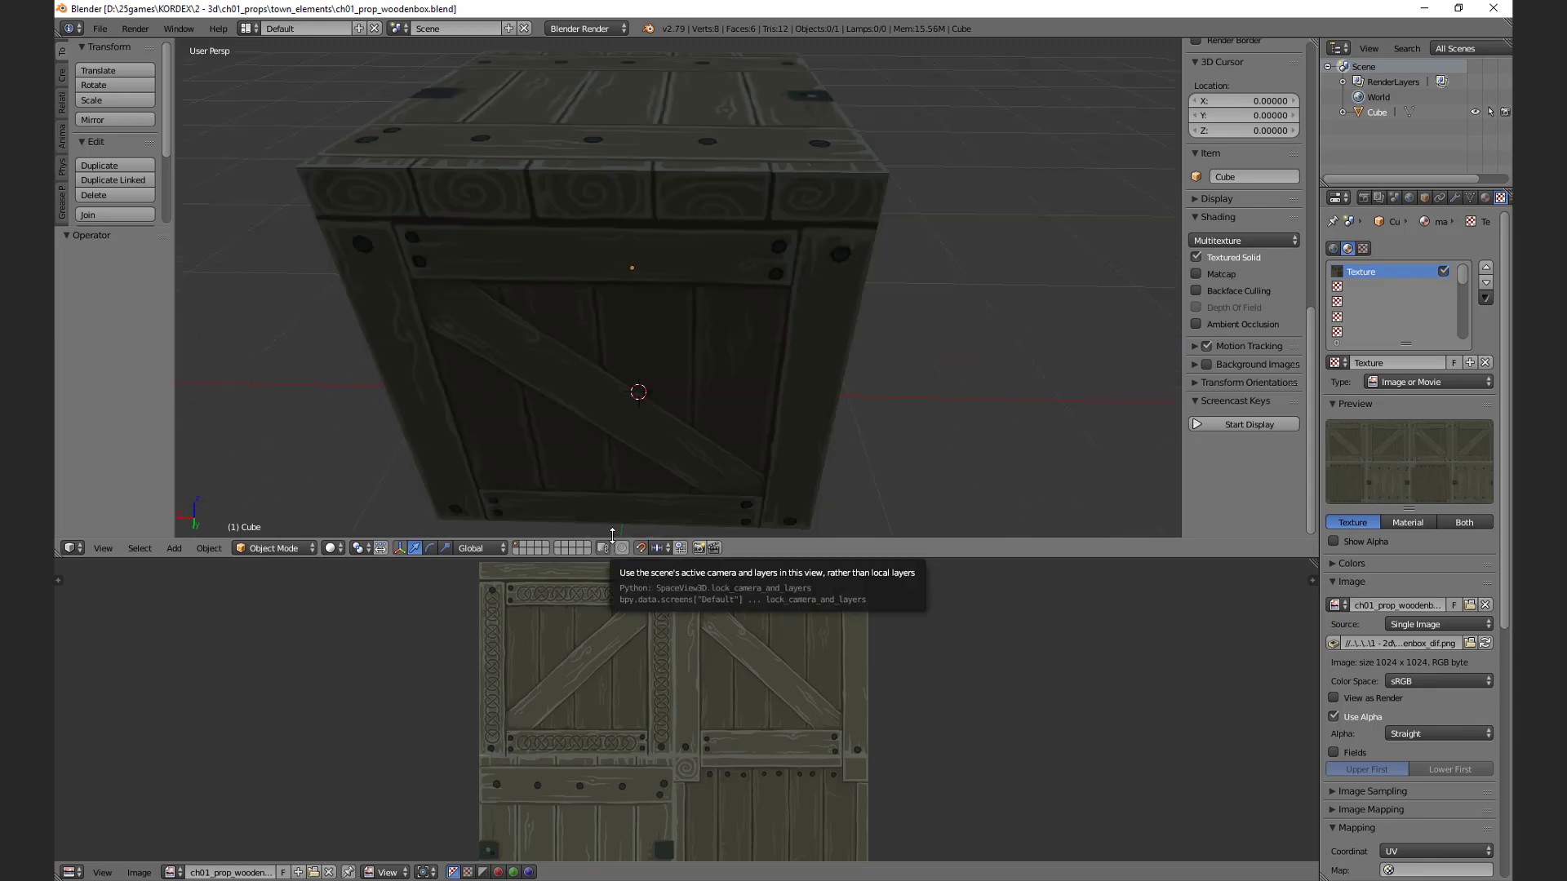
{"action": "middle_click_drag", "start_coordinate": [693, 163], "coordinate": [746, 310]}
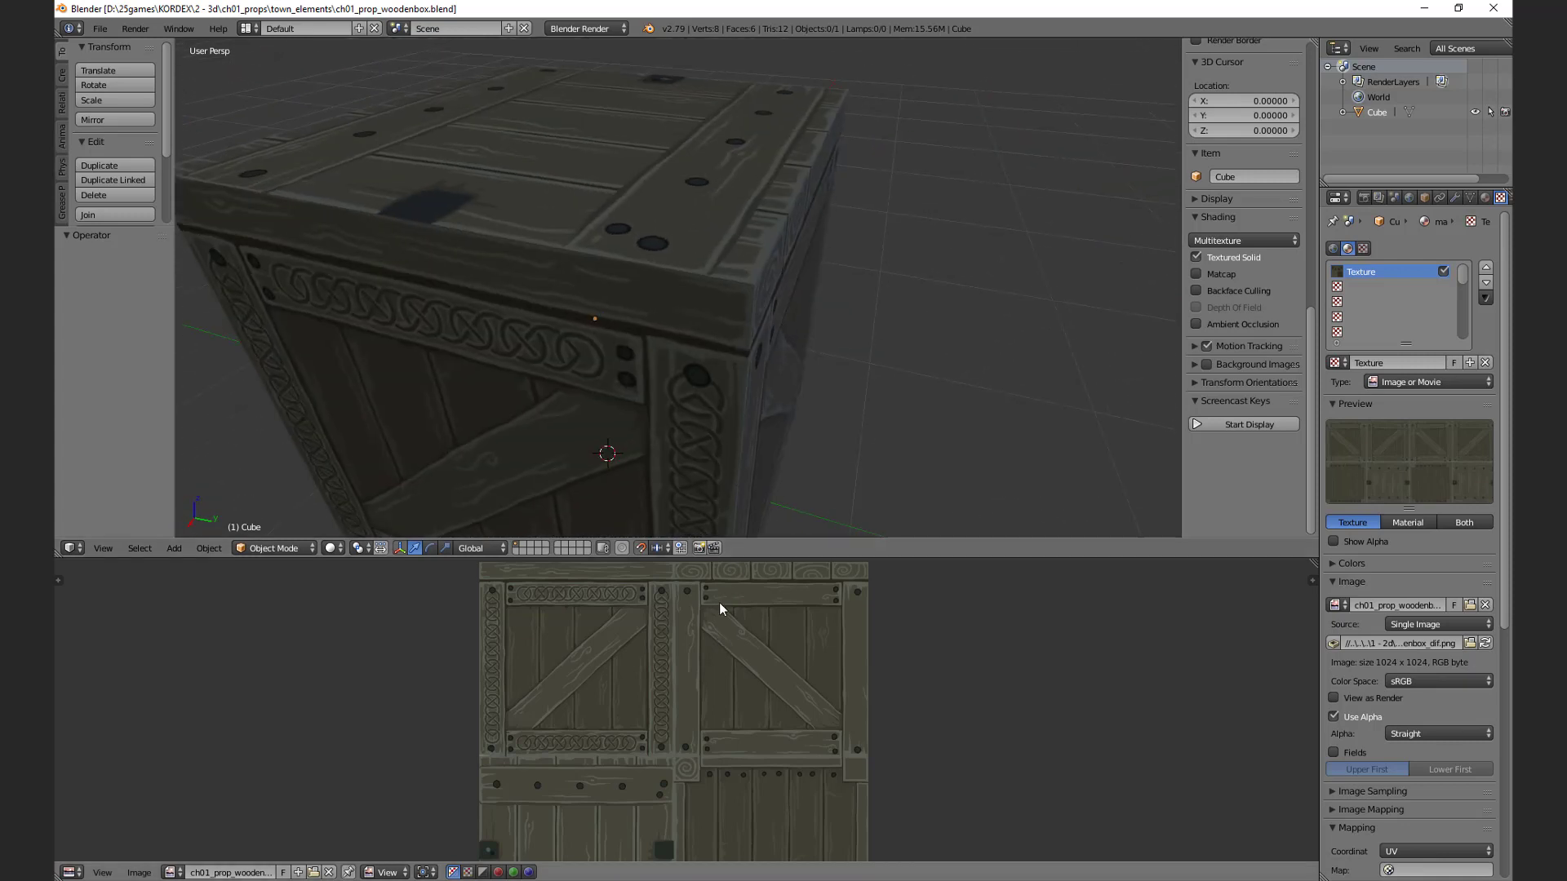
Step: Examine the texture's nails, knotwork and panel seams up close in the image editor, and select the crate cube
{"action": "scroll", "coordinate": [718, 603], "scroll_direction": "down", "scroll_amount": 3, "text": "shift"}
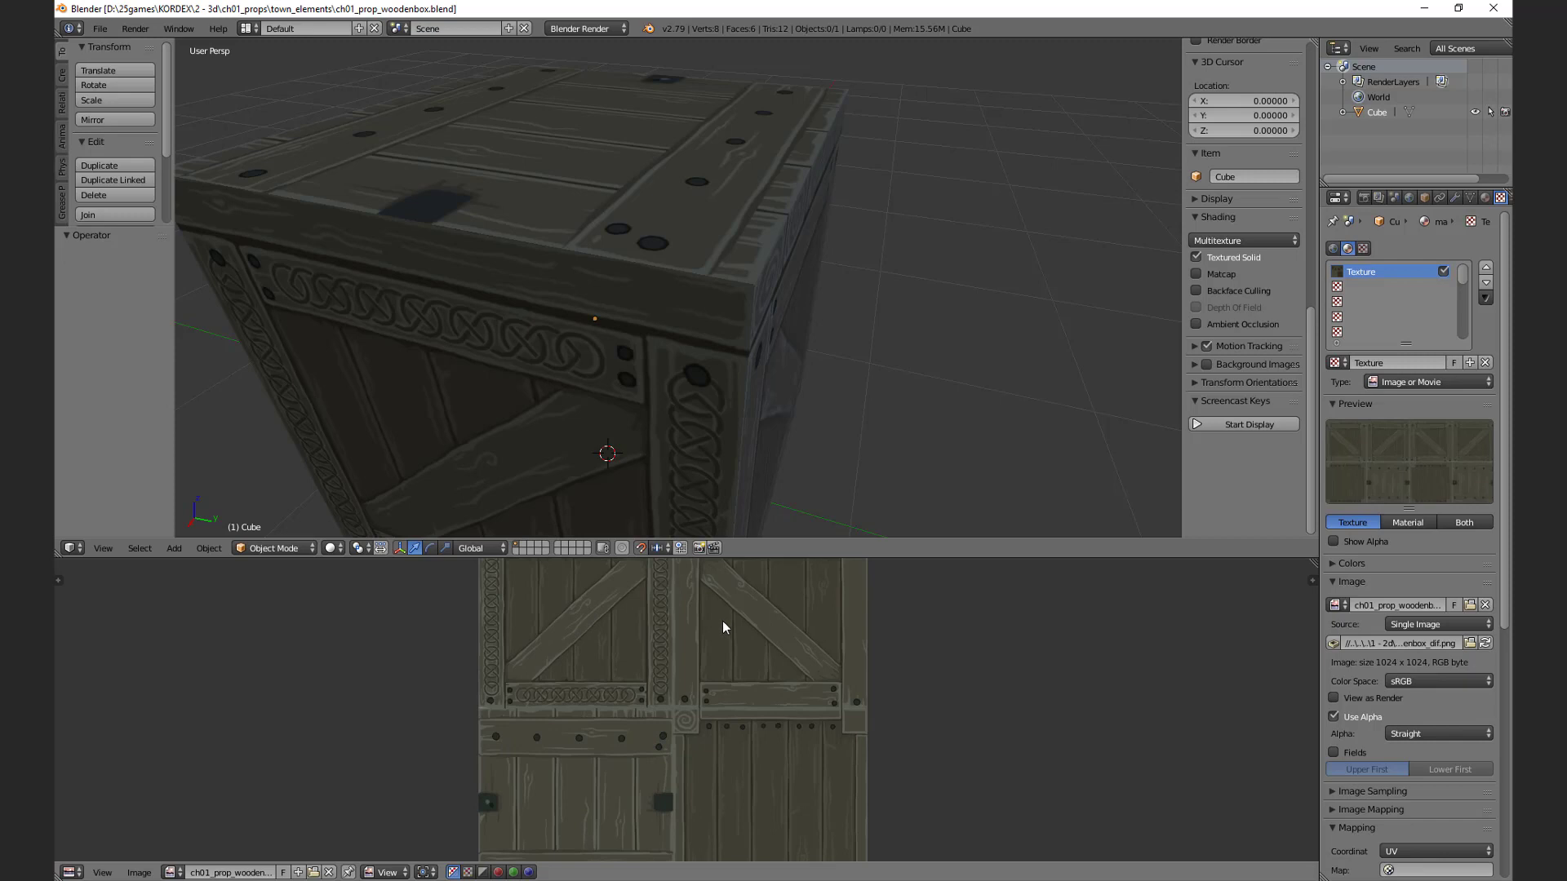
{"action": "scroll", "coordinate": [721, 629], "scroll_direction": "up", "scroll_amount": 3}
{"action": "scroll", "coordinate": [721, 630], "scroll_direction": "up", "scroll_amount": 3}
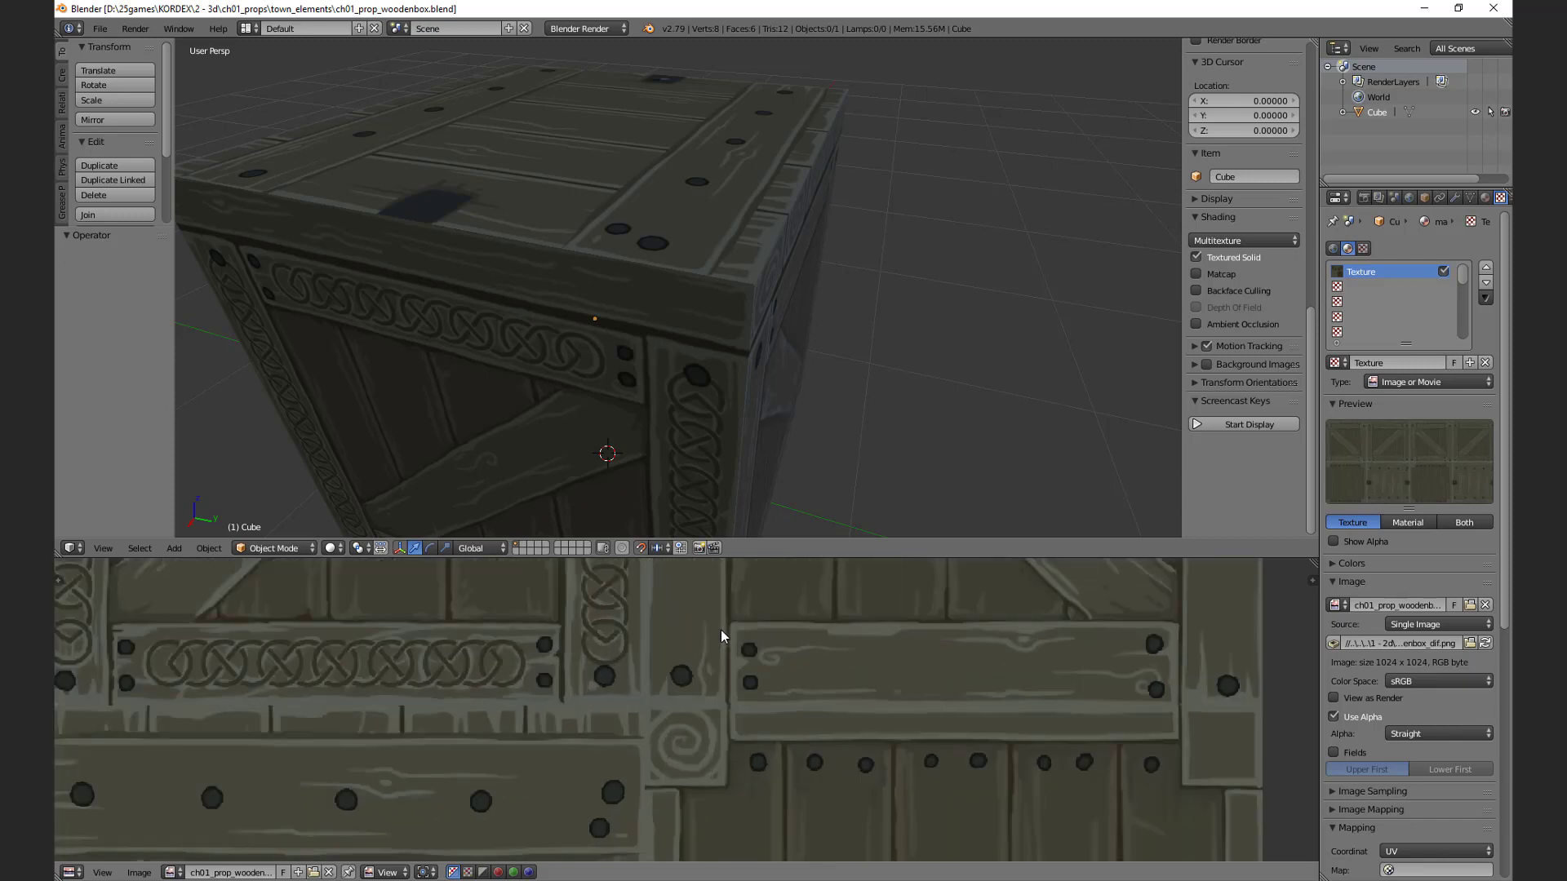
{"action": "scroll", "coordinate": [721, 630], "scroll_direction": "left", "scroll_amount": 5, "text": "ctrl"}
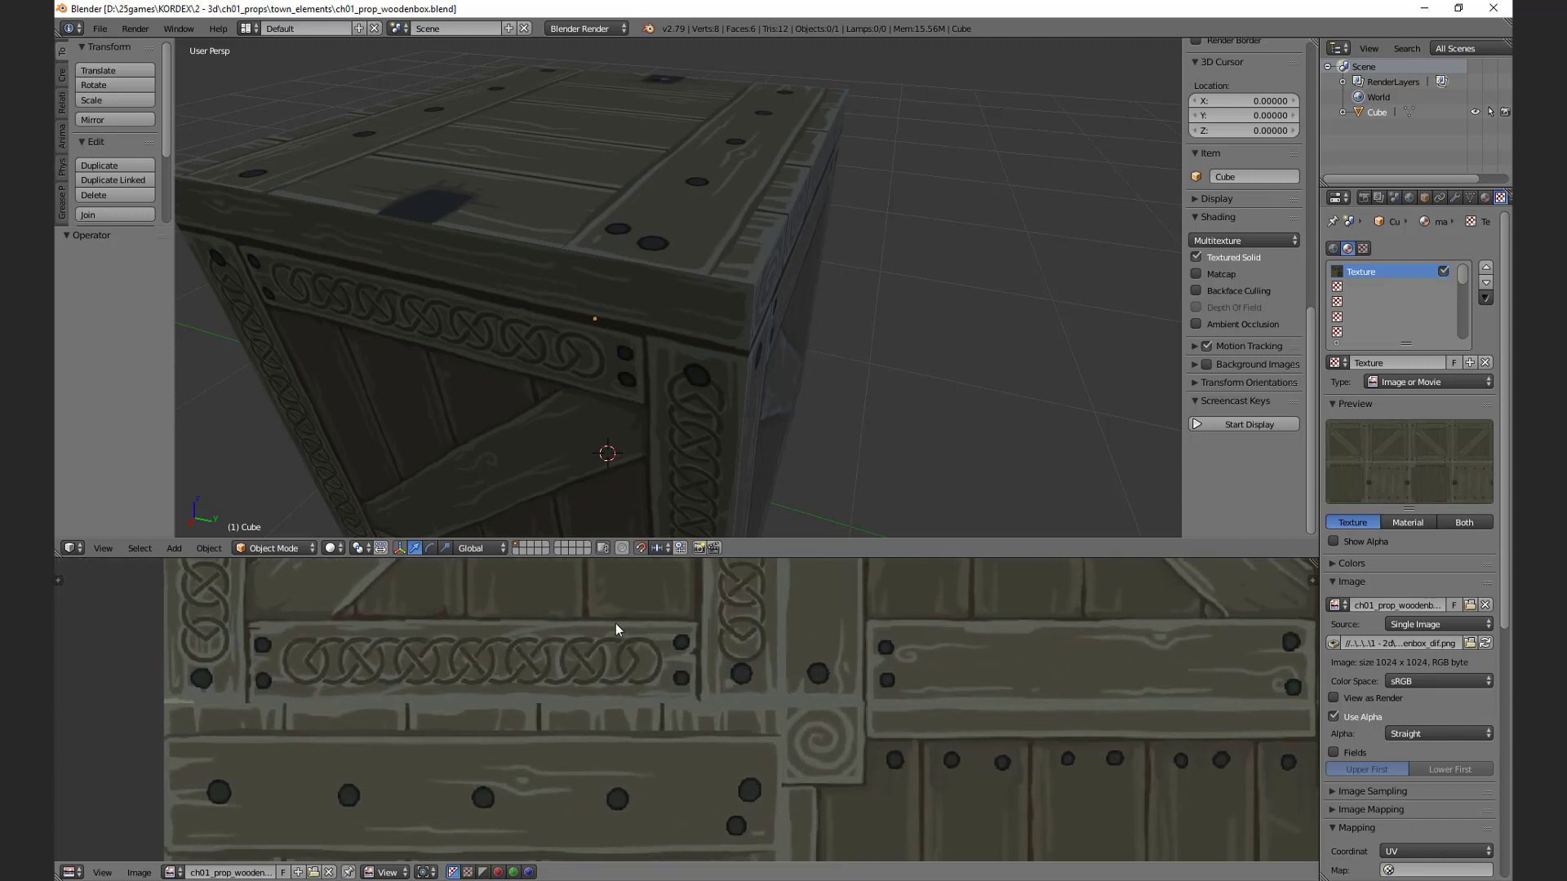
{"action": "scroll", "coordinate": [620, 622], "scroll_direction": "left", "scroll_amount": 1, "text": "ctrl"}
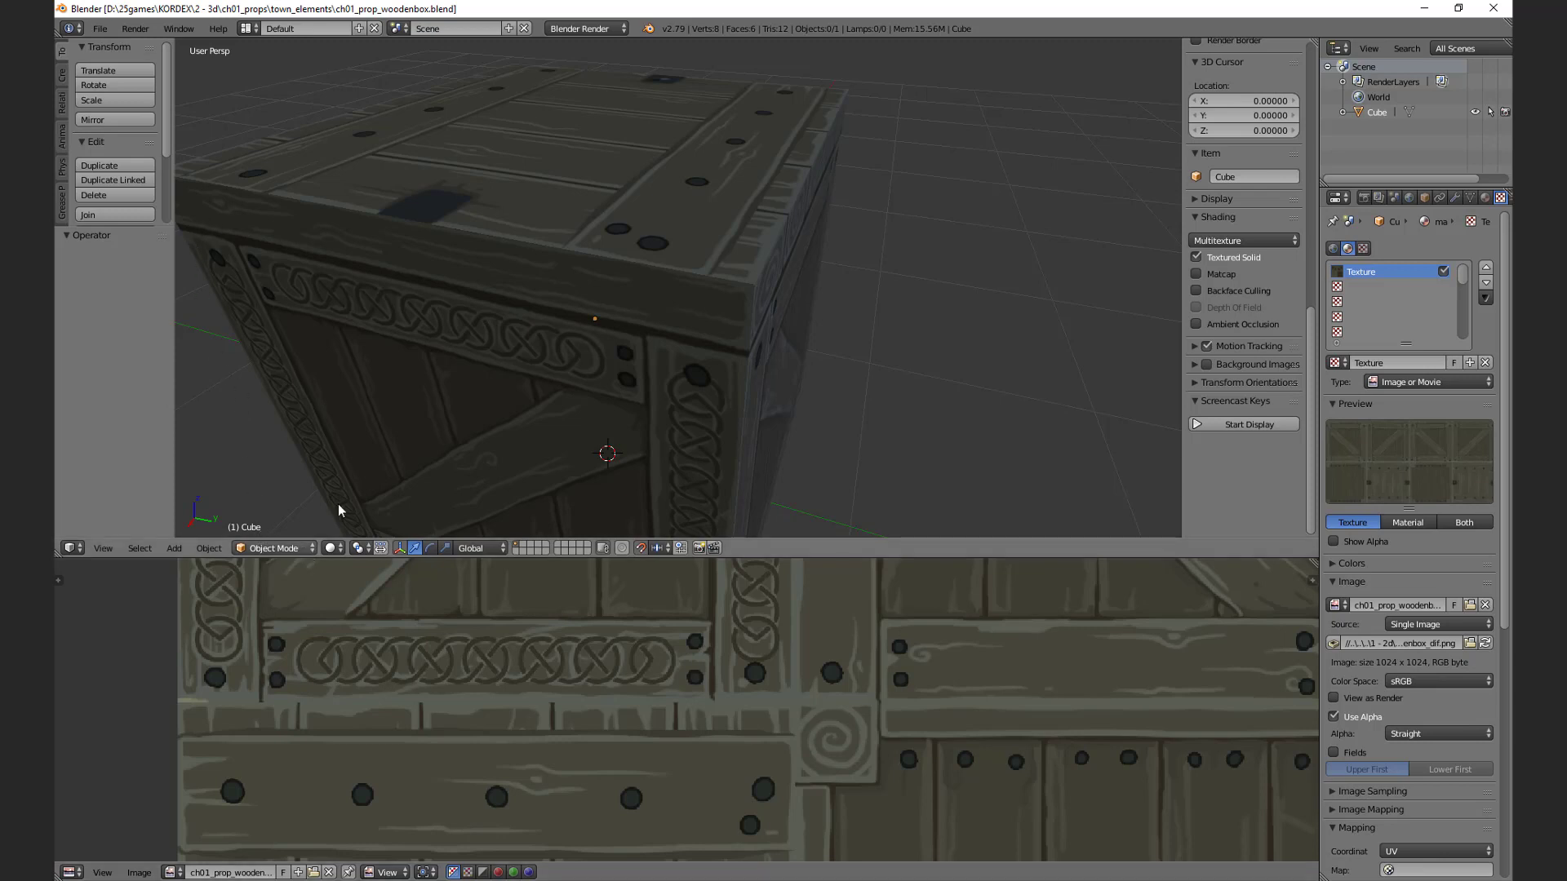
{"action": "right_click", "coordinate": [504, 361]}
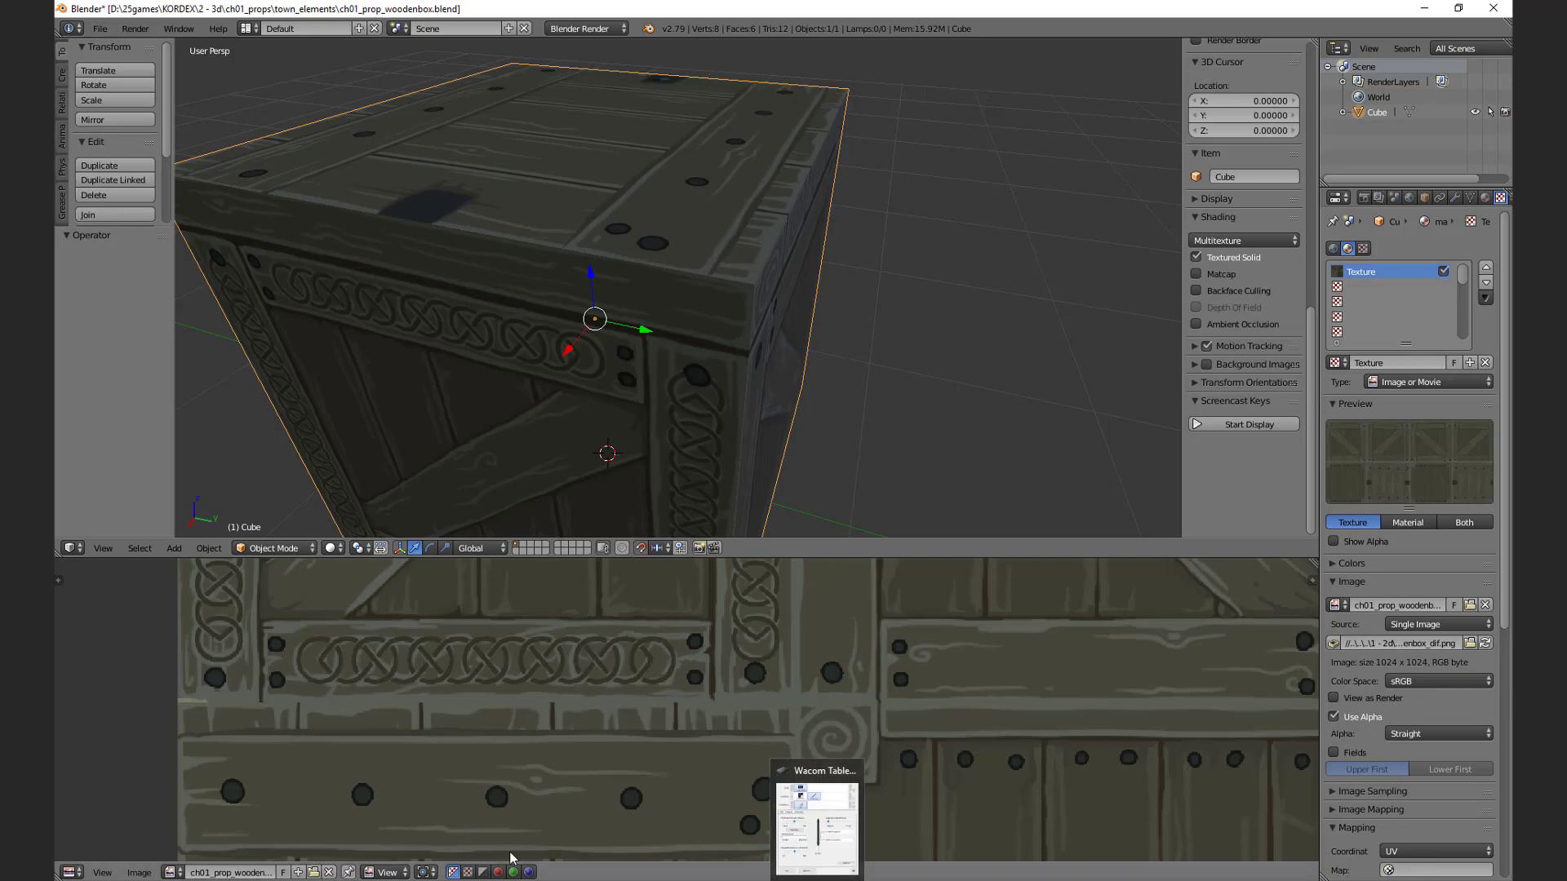
Step: Switch to Photoshop and hide the Nail layer of the crate texture
{"action": "left_click", "coordinate": [820, 816]}
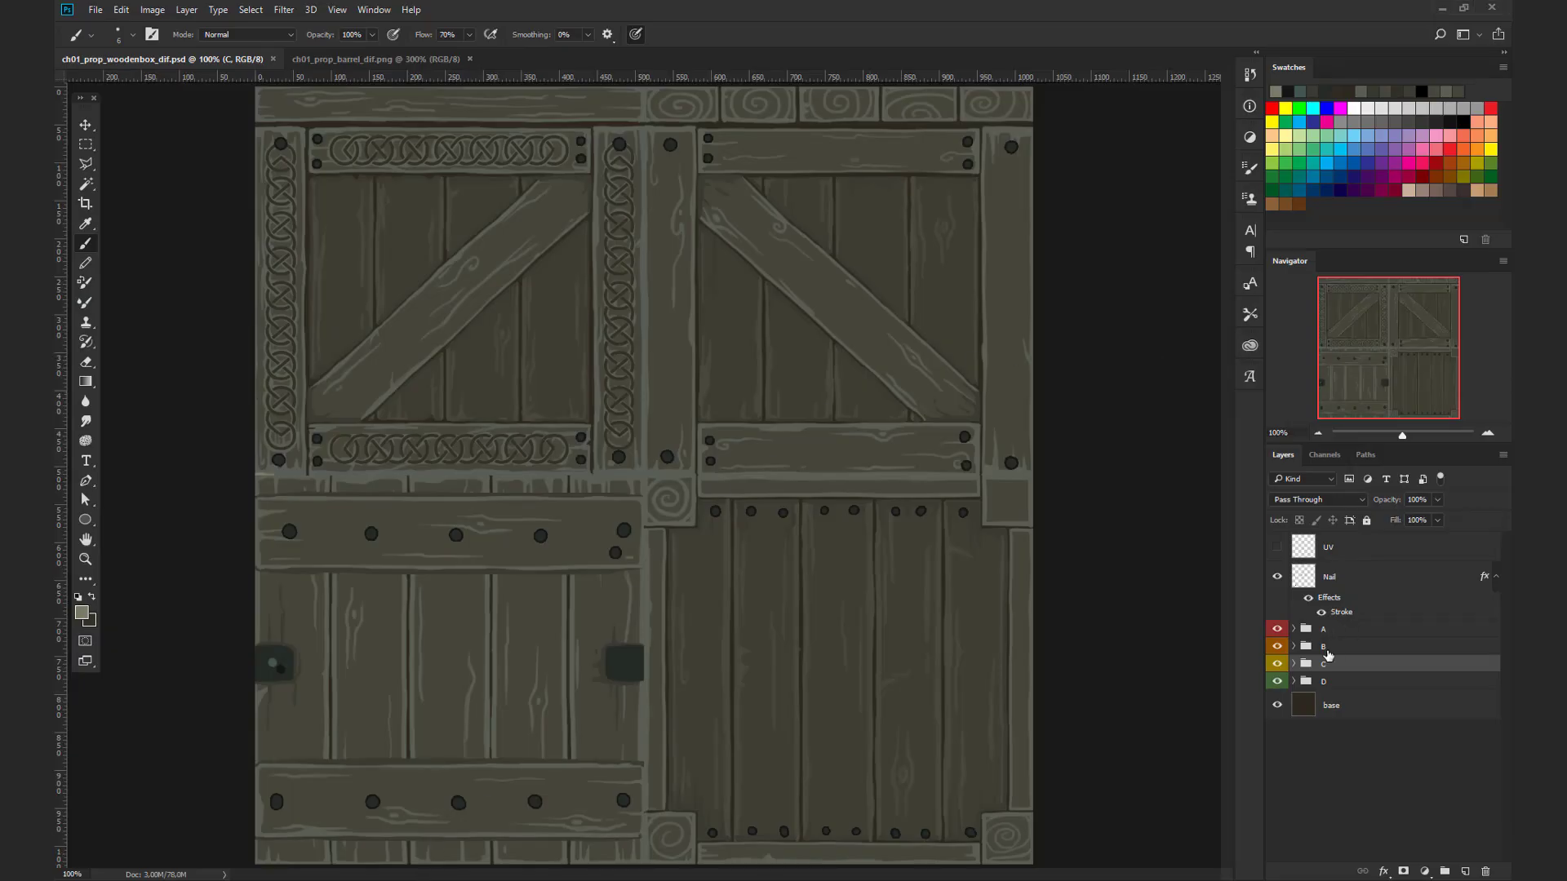
{"action": "left_click", "coordinate": [1277, 576]}
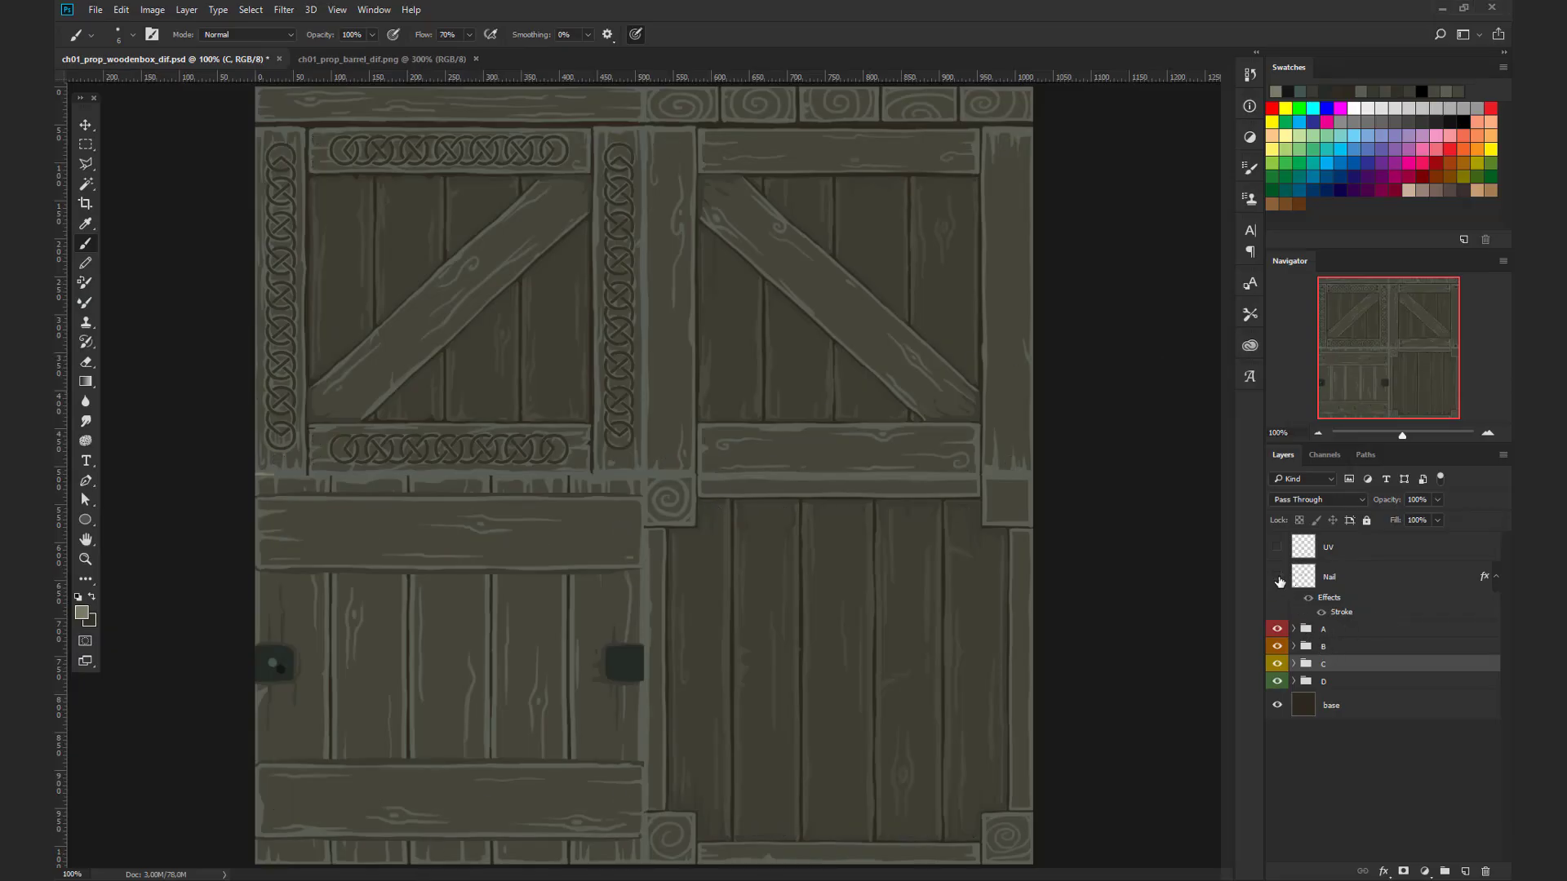
{"action": "left_click", "coordinate": [1277, 577]}
{"action": "left_click", "coordinate": [1277, 577]}
Step: Export the nail-free texture as ch01_prop_woodenbox_dif.png with large file size, overwriting the existing PNG
{"action": "key", "text": "shift+ctrl+s"}
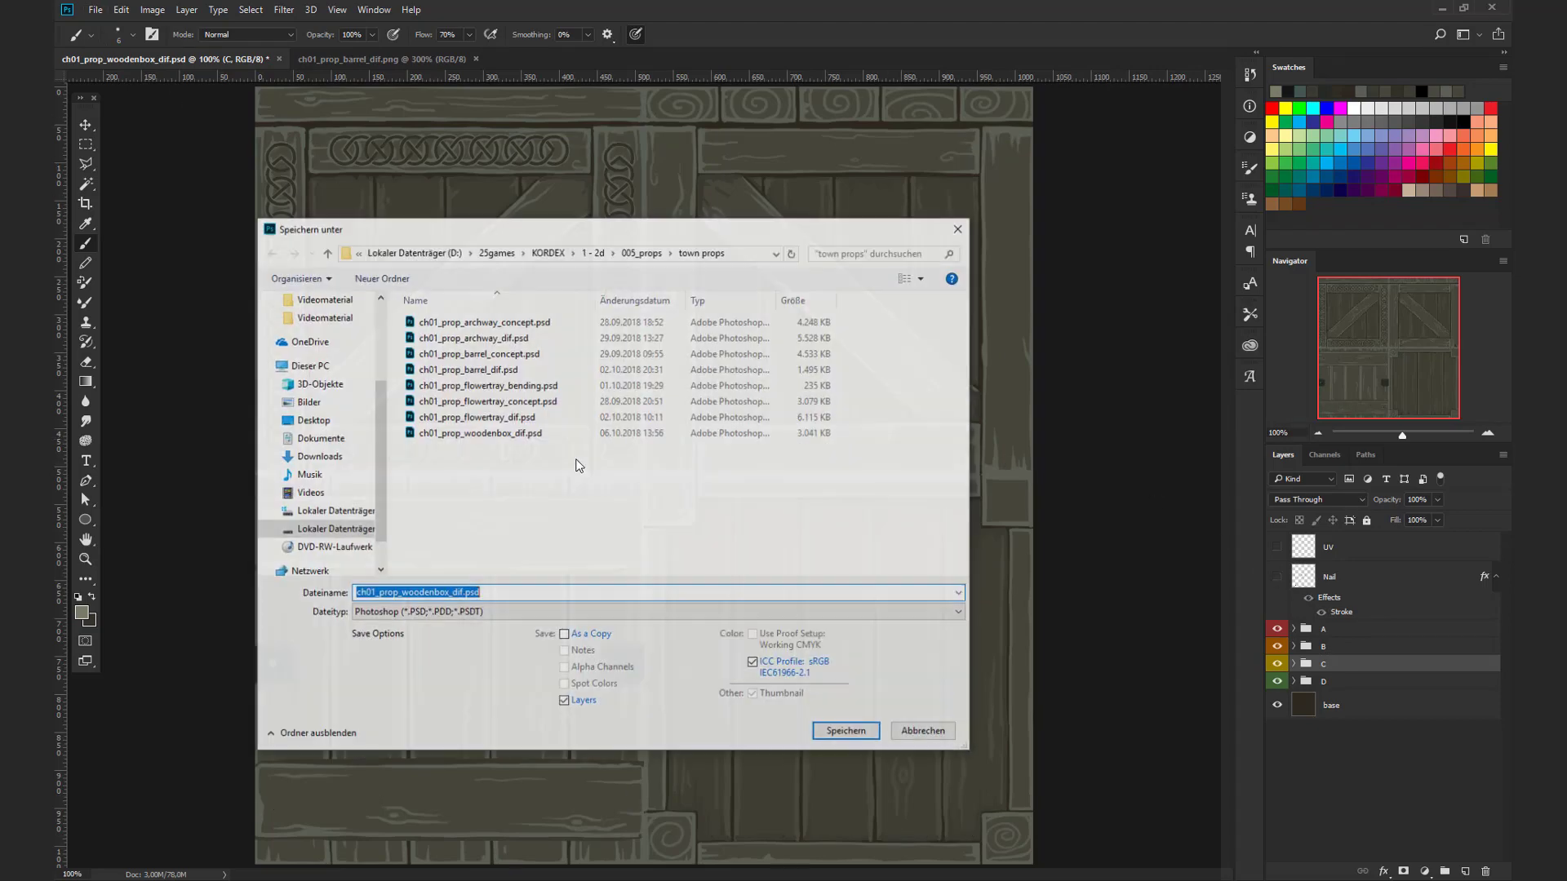
{"action": "left_click", "coordinate": [426, 613]}
{"action": "left_click", "coordinate": [390, 822]}
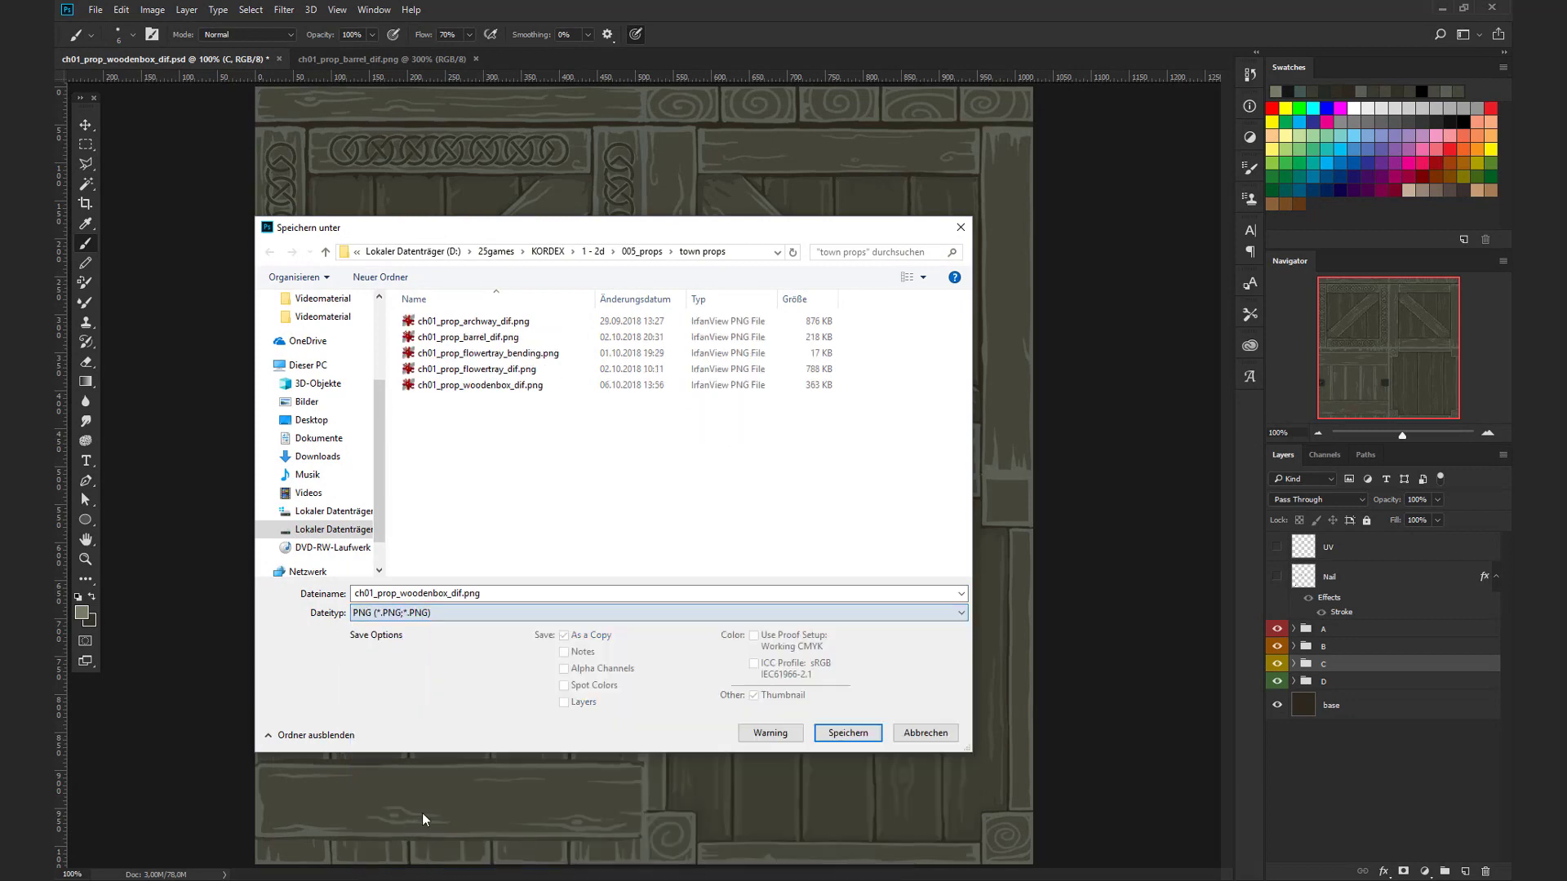
{"action": "left_click", "coordinate": [873, 734]}
{"action": "left_click", "coordinate": [819, 448]}
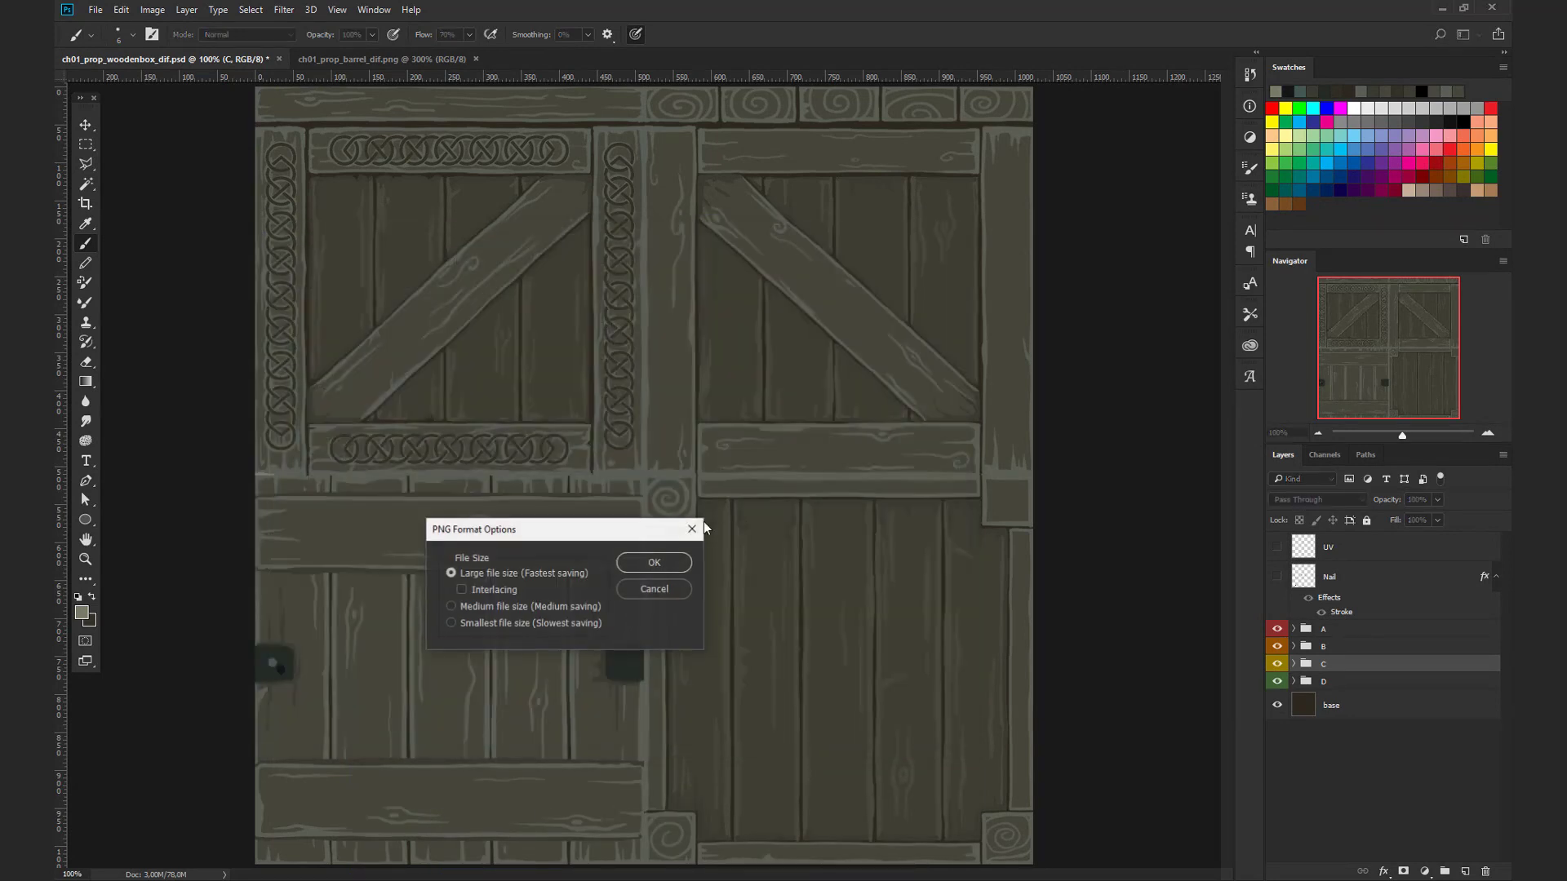
{"action": "left_click", "coordinate": [649, 563]}
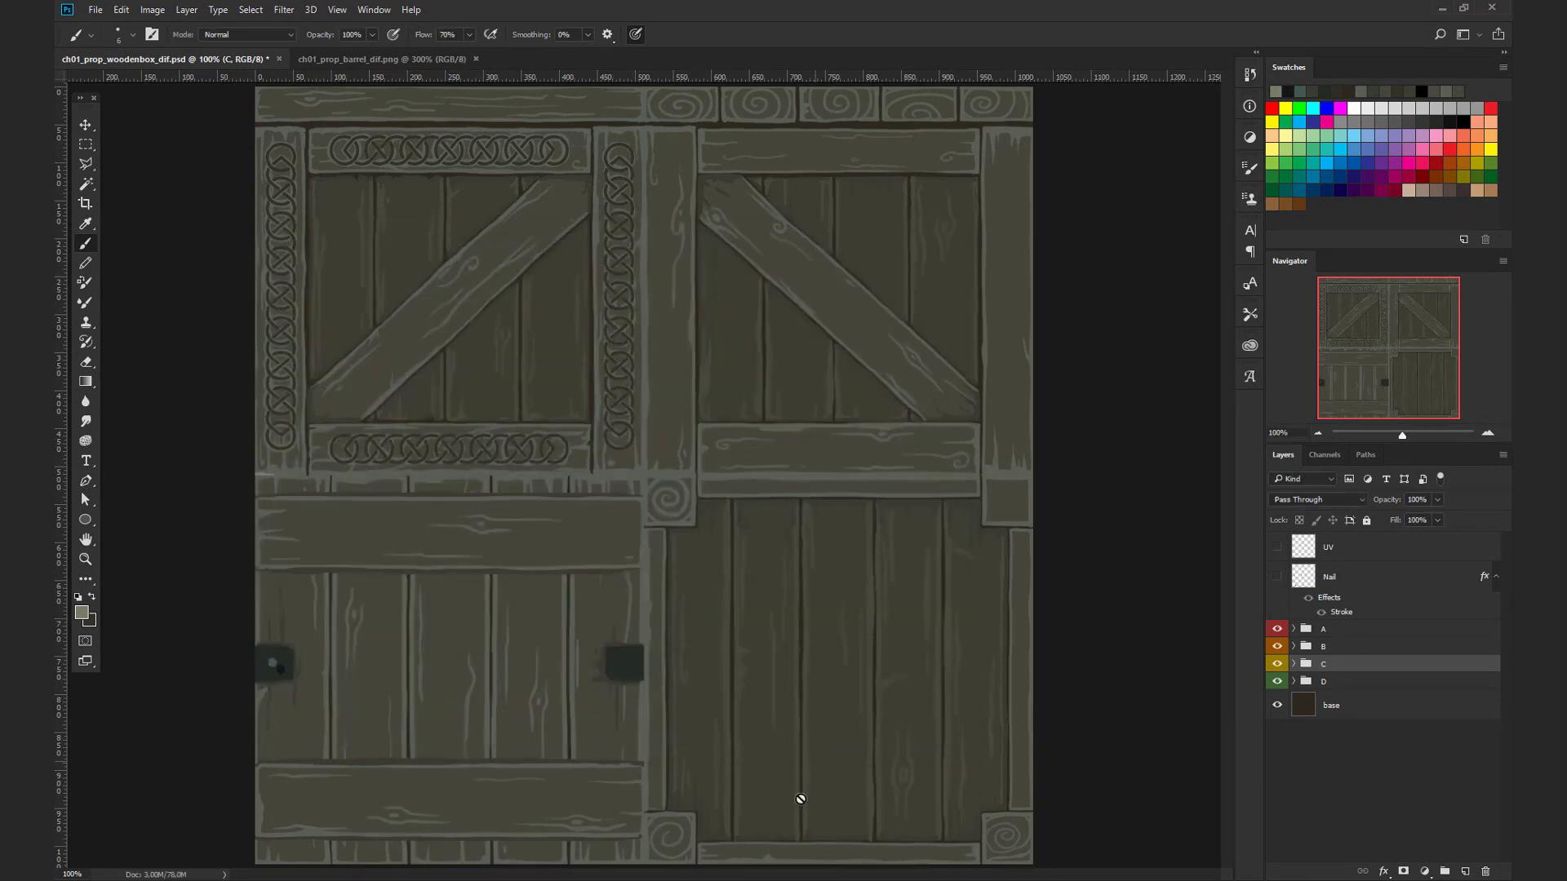
Step: Switch to Blender and reload the crate's texture image
{"action": "key", "text": "alt+Tab"}
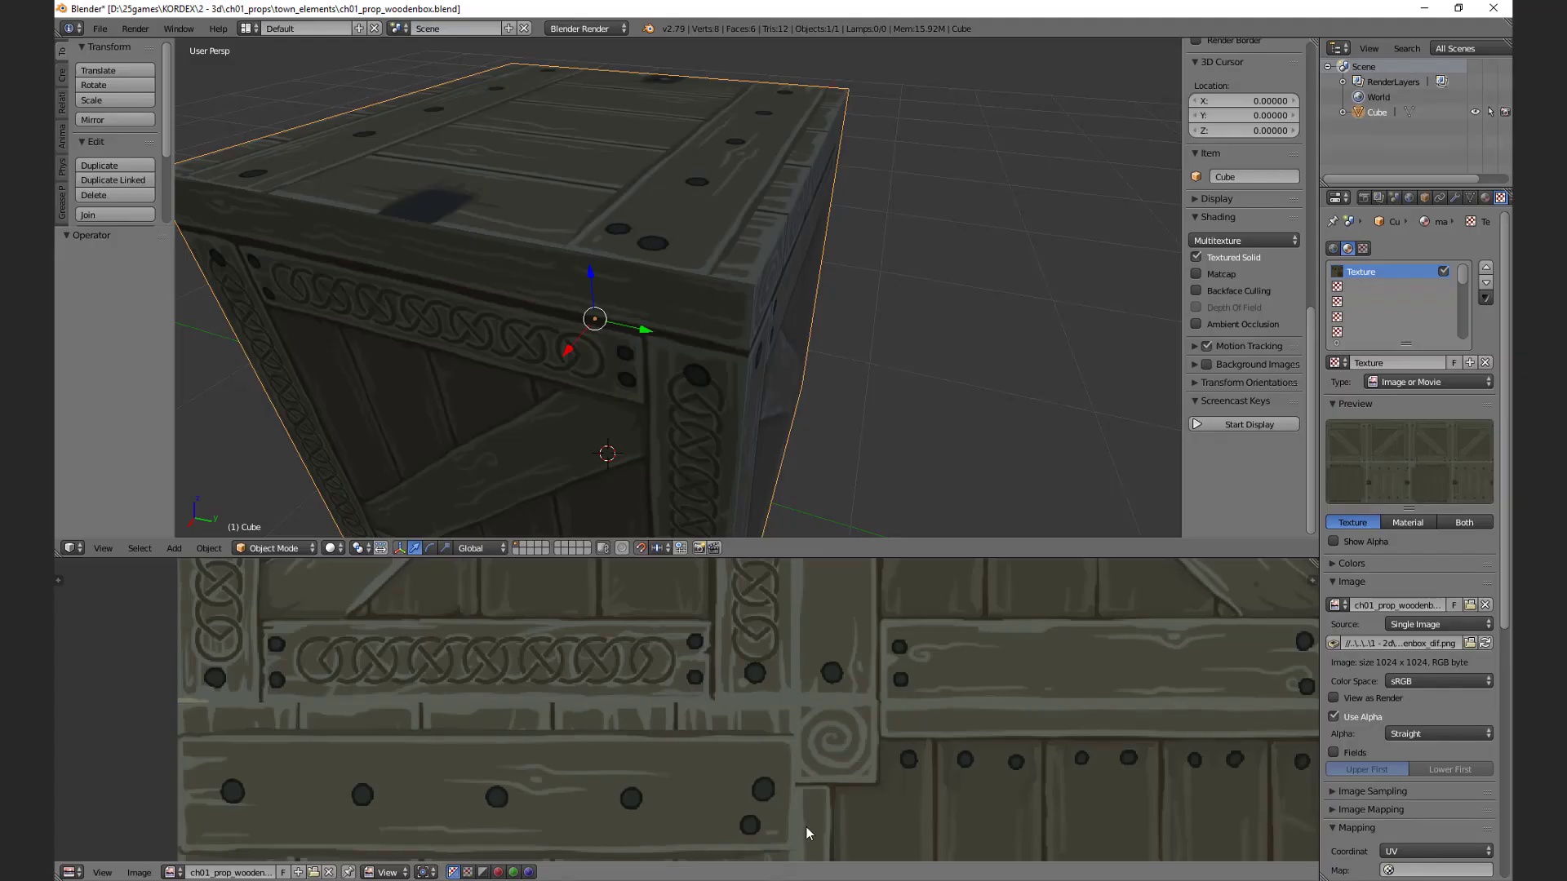
{"action": "left_click", "coordinate": [1485, 644]}
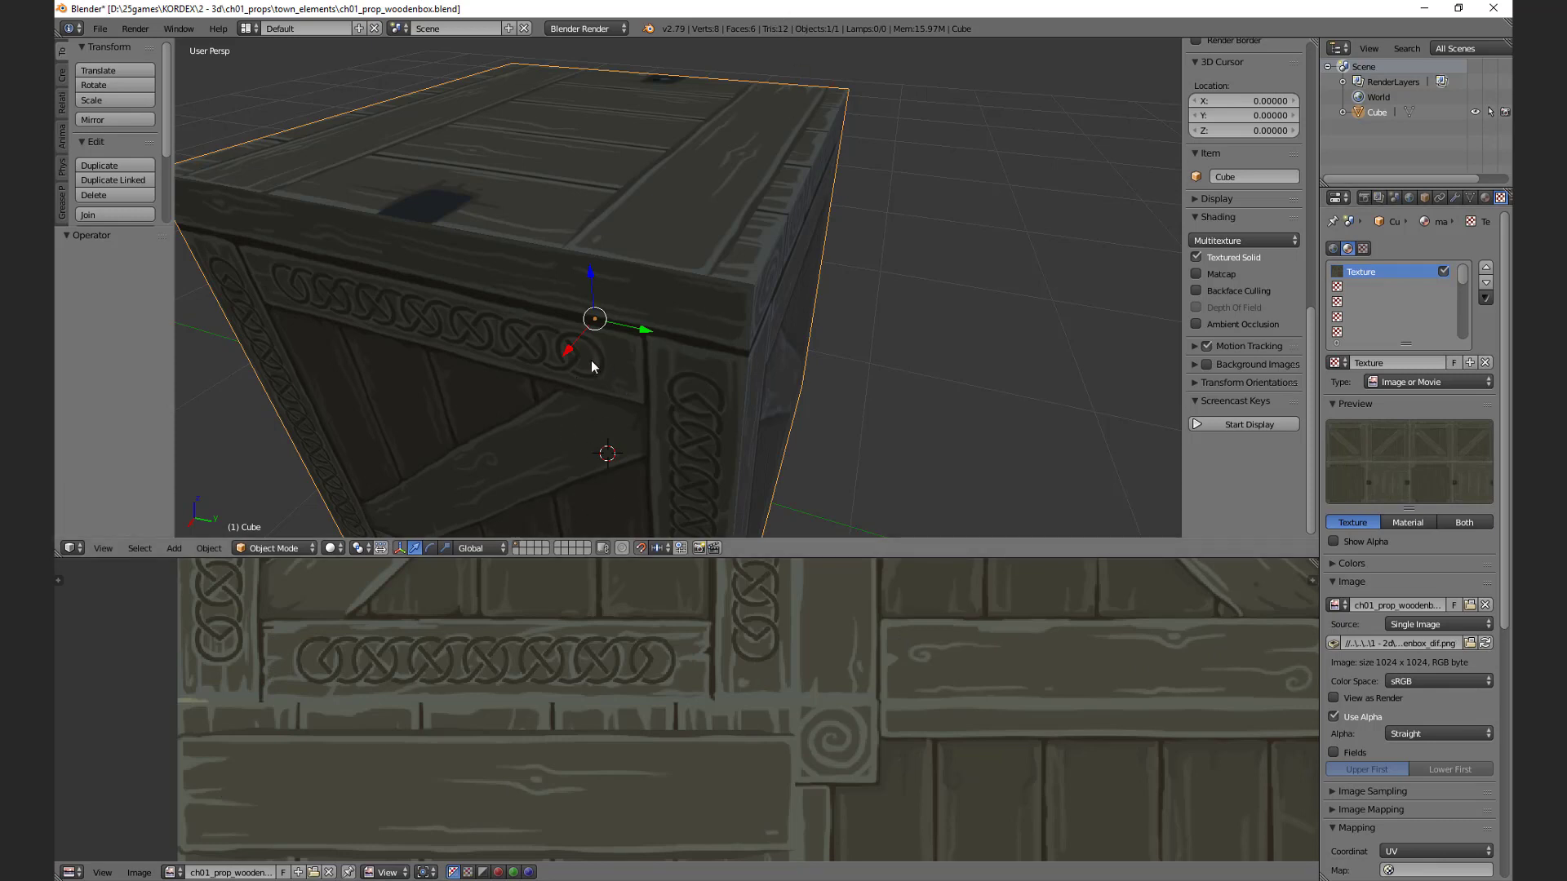
Step: Put the crate cube in Texture Paint mode and set the image editor to Paint mode
{"action": "key", "text": "Tab"}
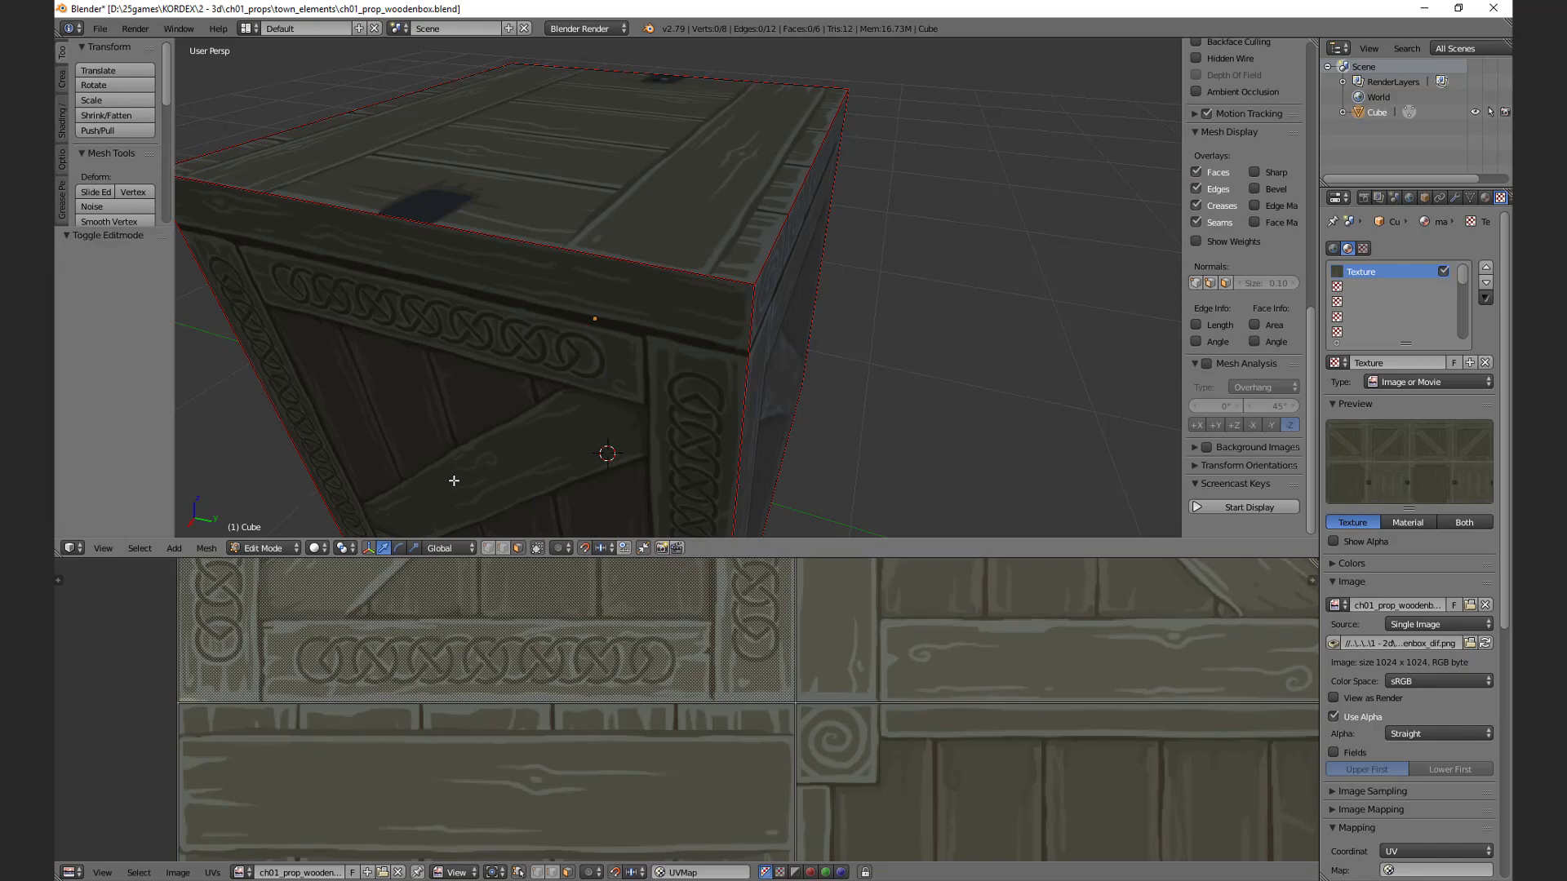
{"action": "left_click", "coordinate": [264, 548]}
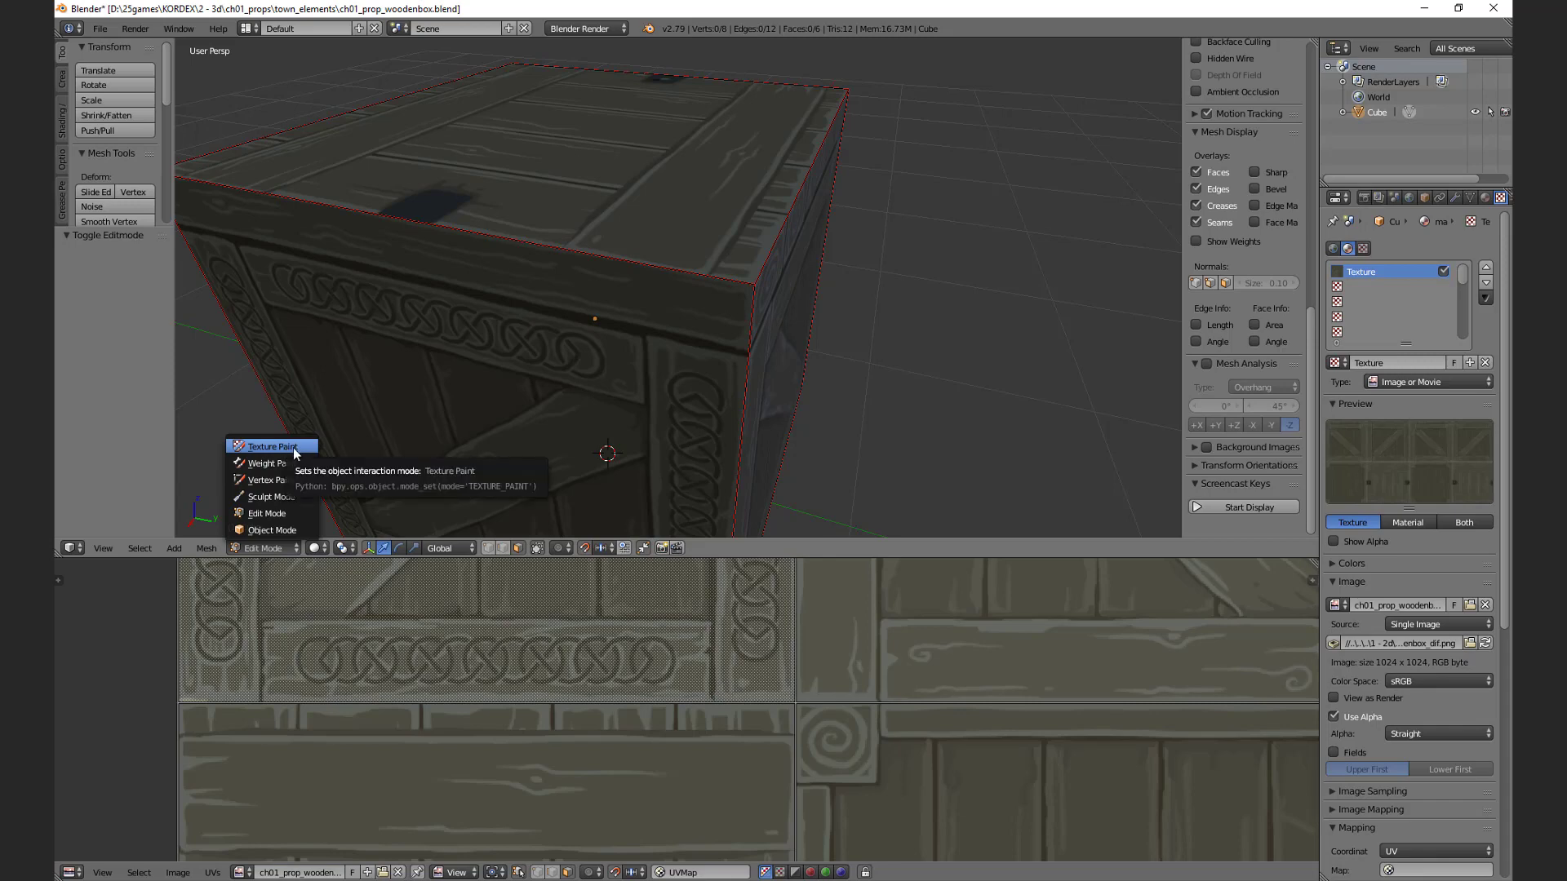
{"action": "left_click", "coordinate": [284, 448]}
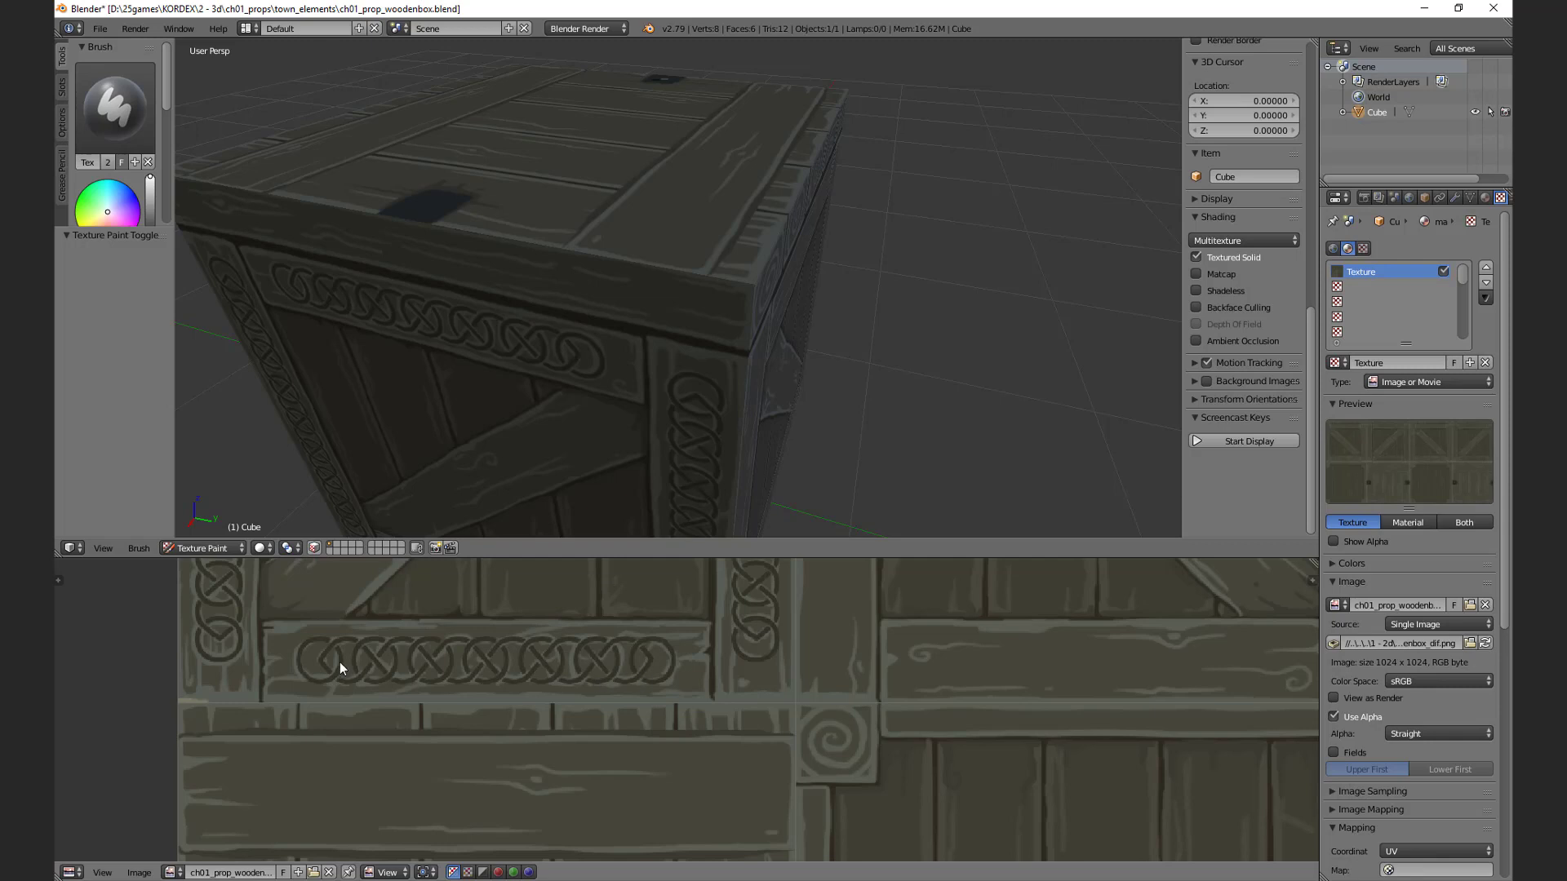
{"action": "mouse_move", "coordinate": [679, 314]}
{"action": "middle_mouse_down"}
{"action": "mouse_move", "coordinate": [777, 321]}
{"action": "mouse_move", "coordinate": [702, 335]}
{"action": "middle_mouse_up"}
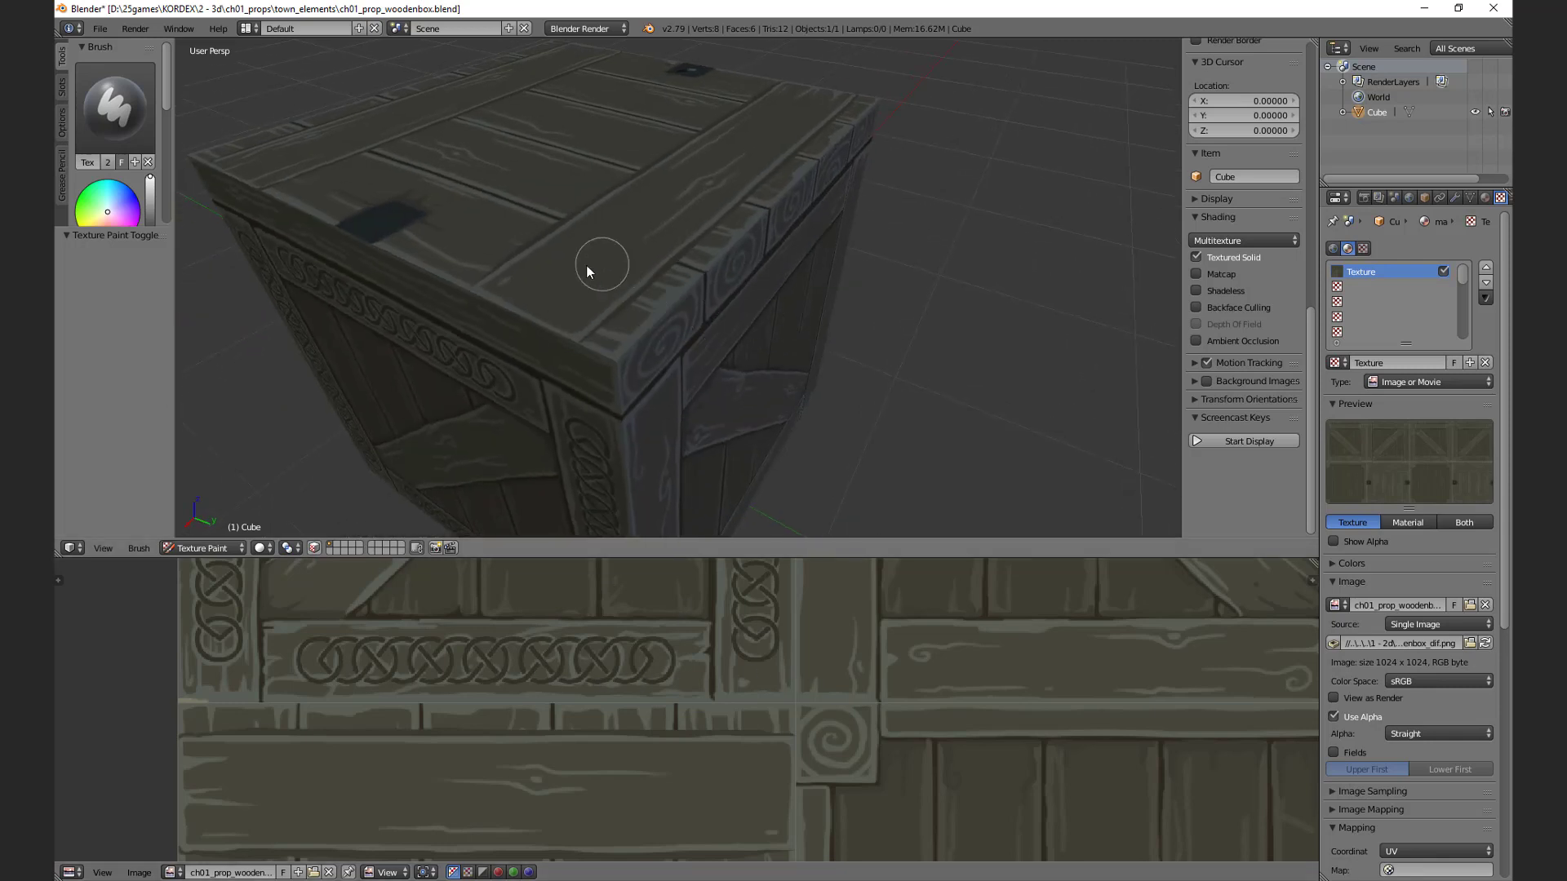
{"action": "scroll", "coordinate": [586, 266], "scroll_direction": "down", "scroll_amount": 3}
{"action": "scroll", "coordinate": [418, 311], "scroll_direction": "up", "scroll_amount": 3}
{"action": "middle_click_drag", "start_coordinate": [416, 313], "coordinate": [511, 320]}
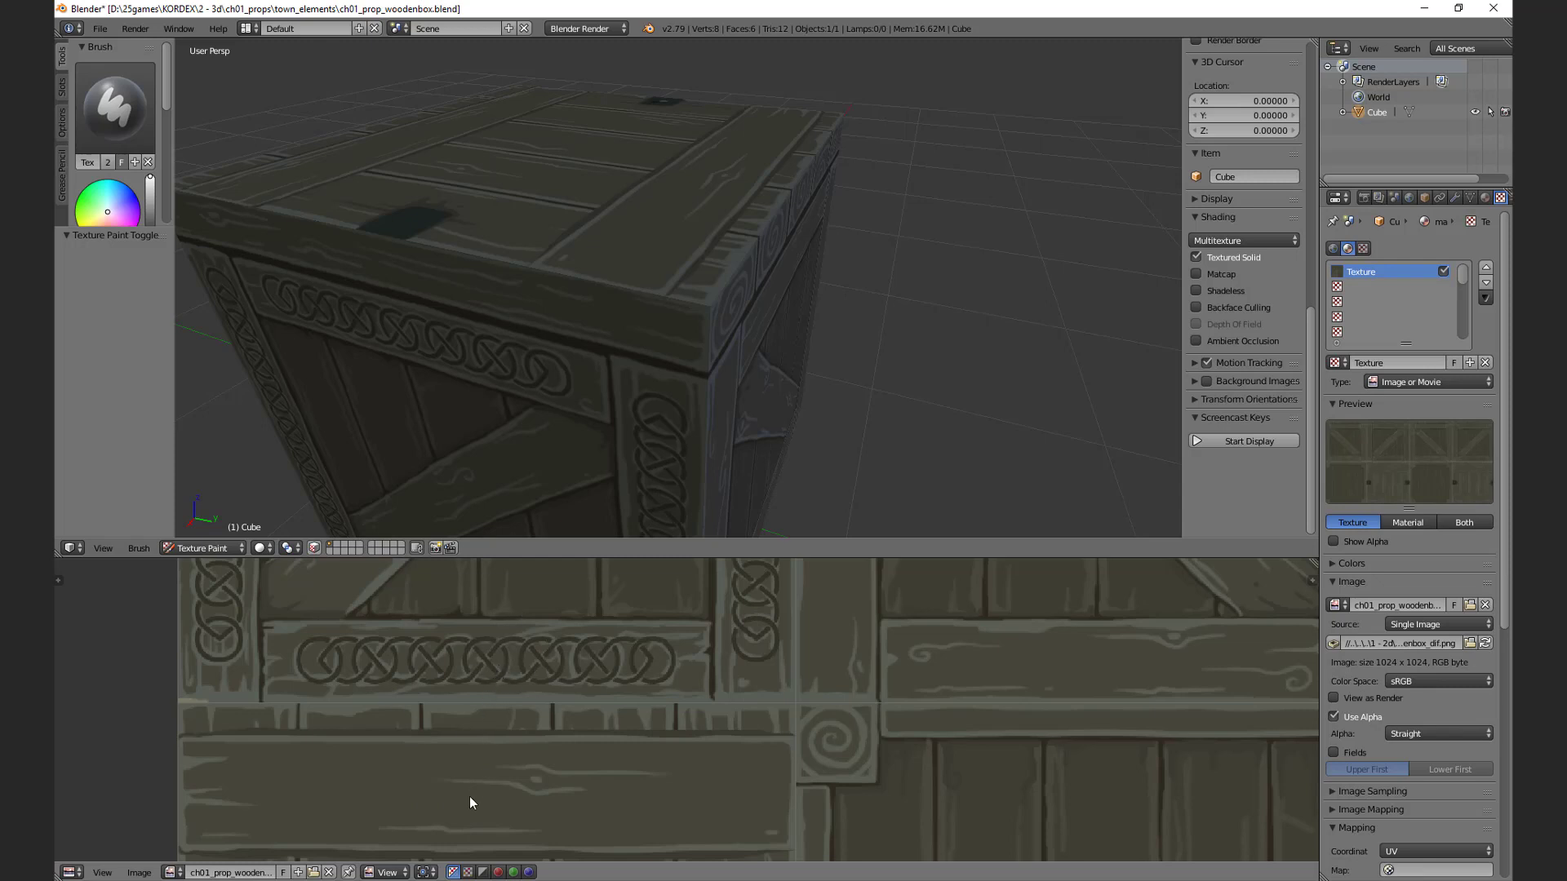
{"action": "left_click", "coordinate": [385, 873]}
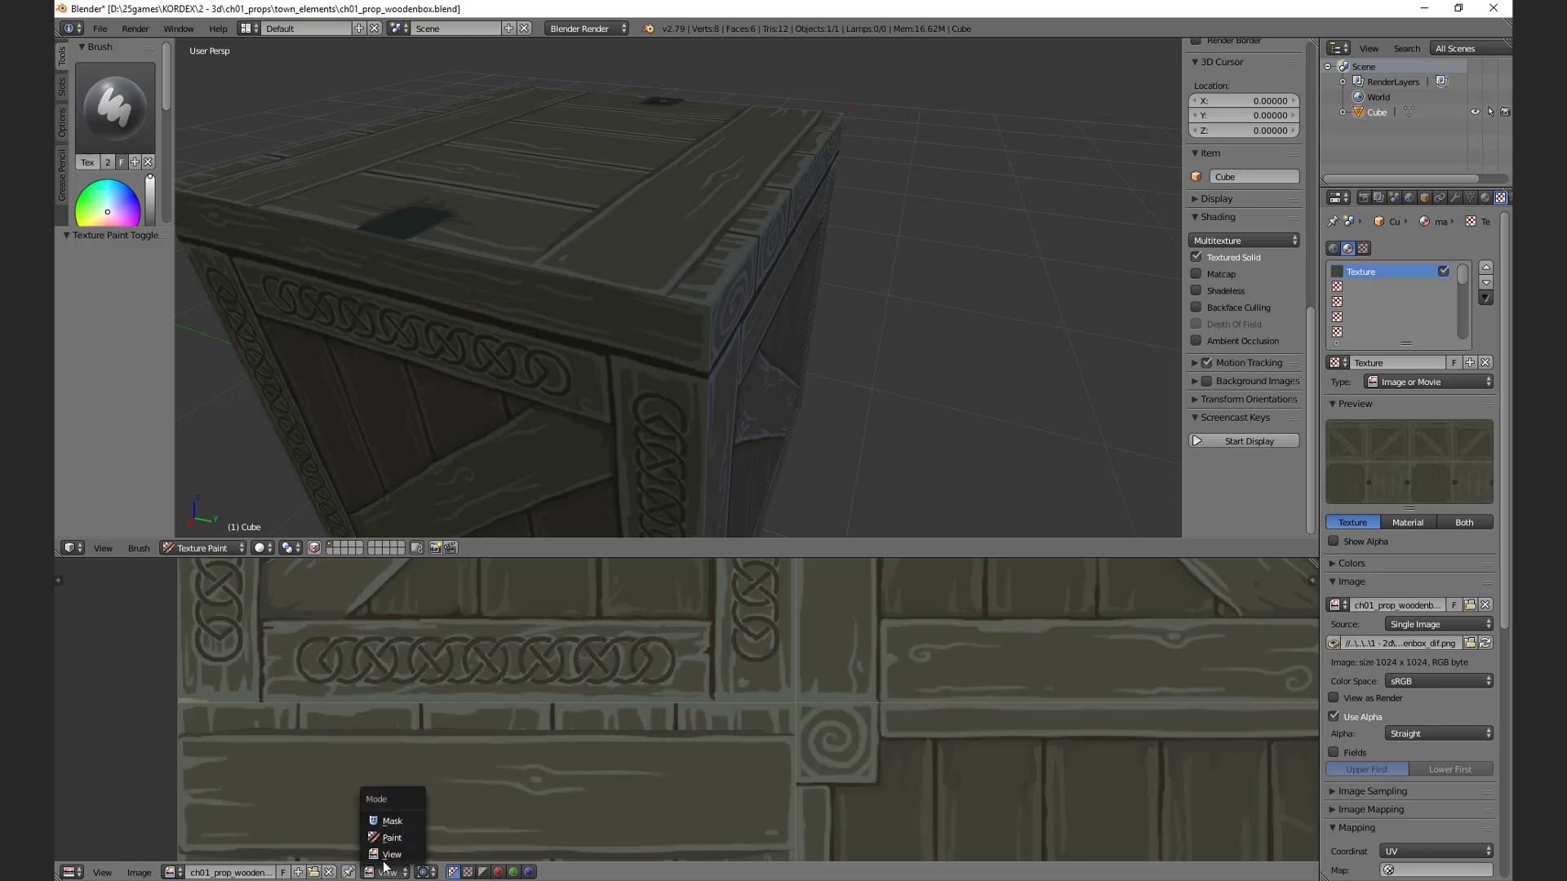
{"action": "left_click", "coordinate": [393, 839]}
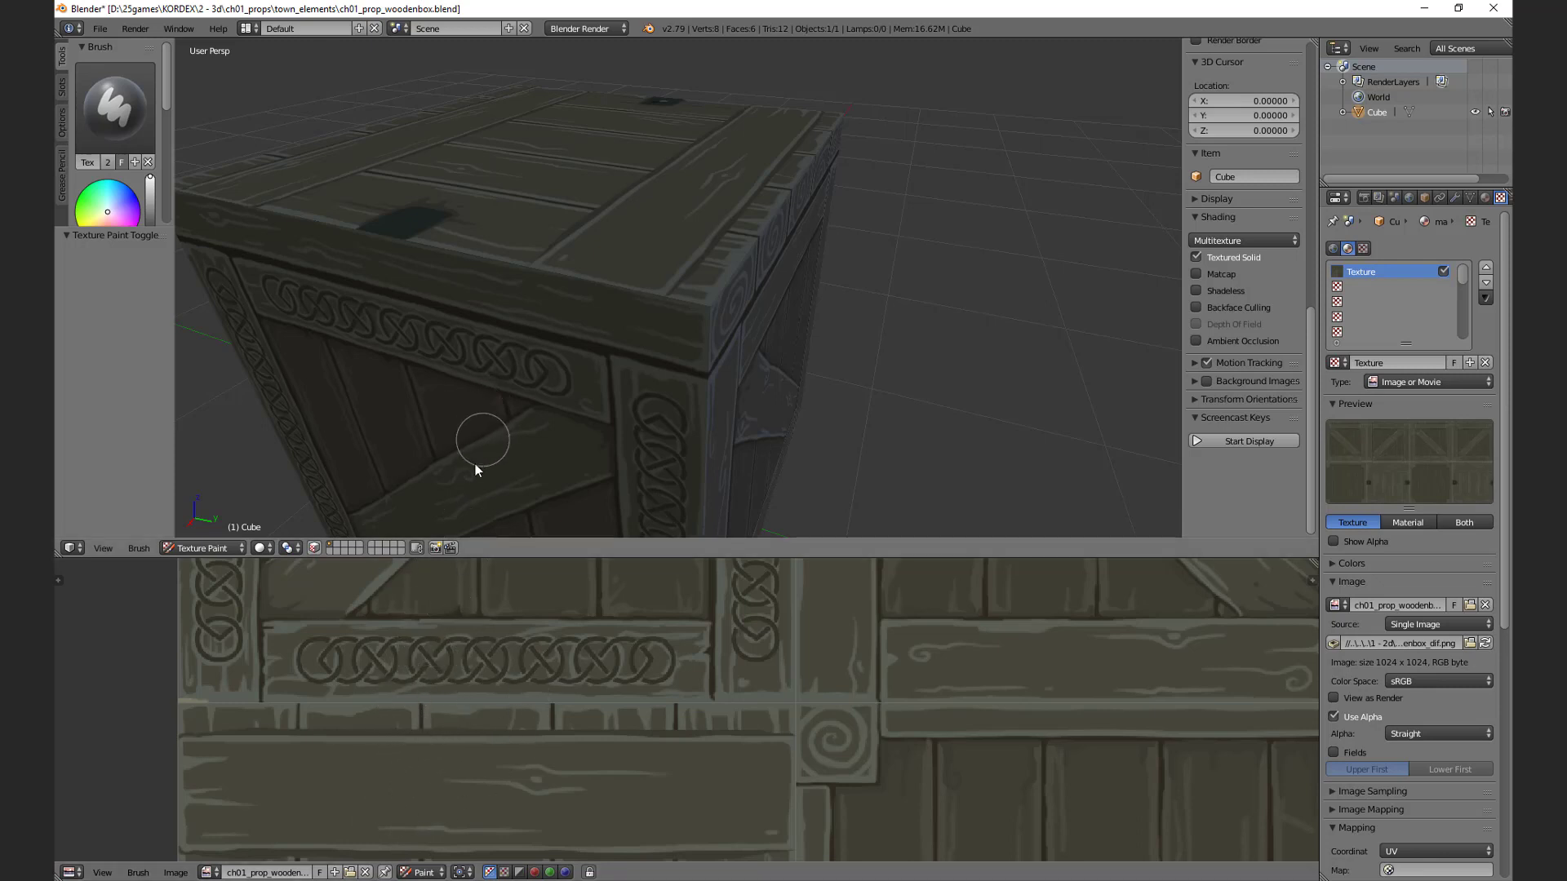
Step: Start the screencast key display and sample the dark wood colour from the crate's side planks for the brush
{"action": "left_click", "coordinate": [1249, 441]}
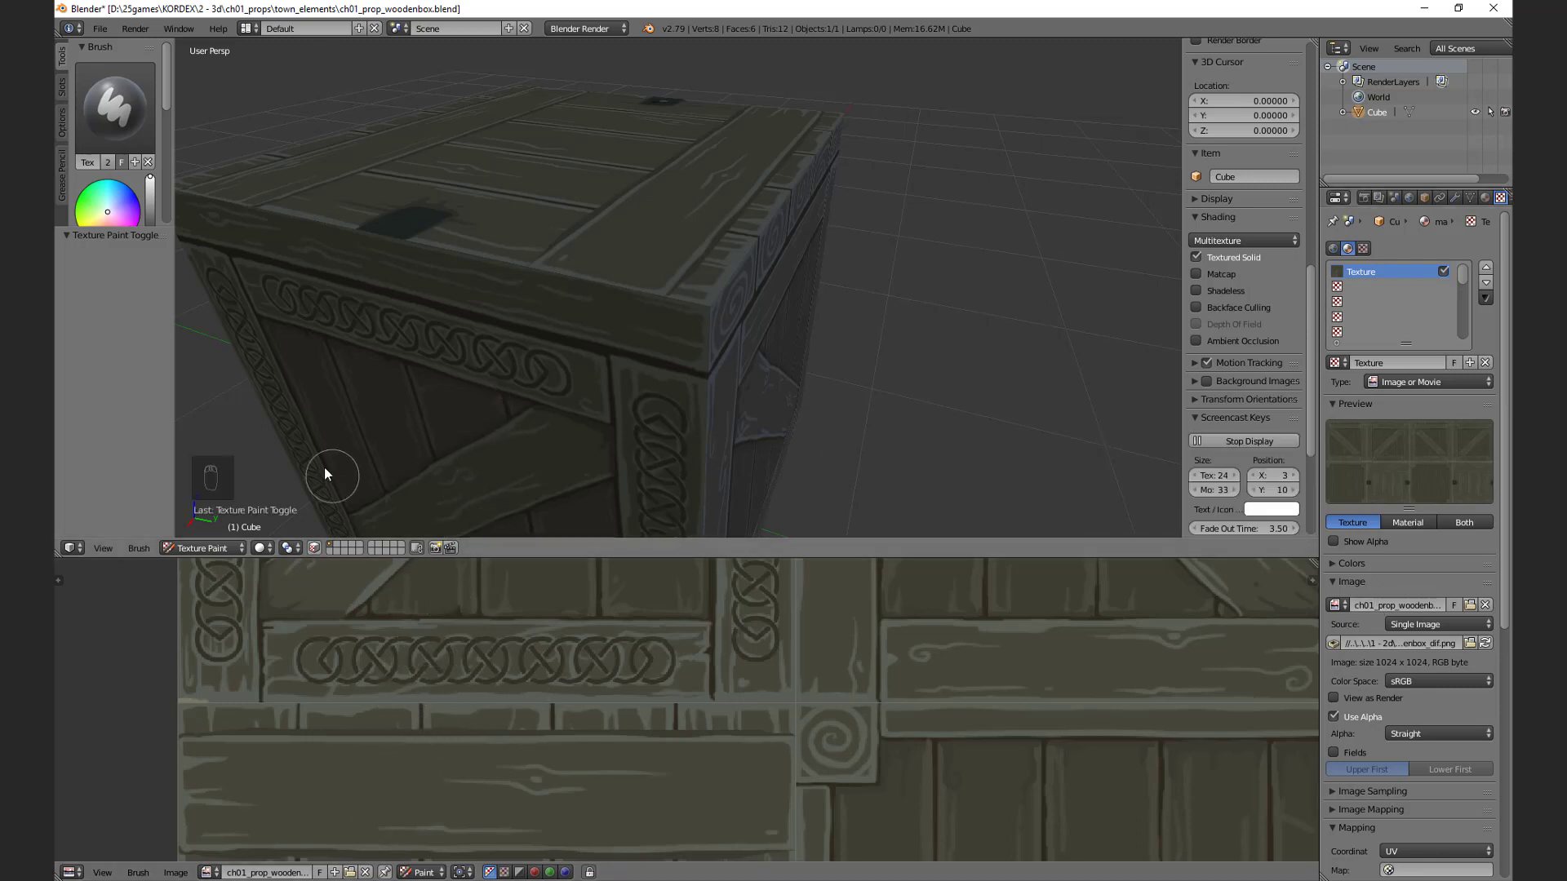
{"action": "key", "text": "s"}
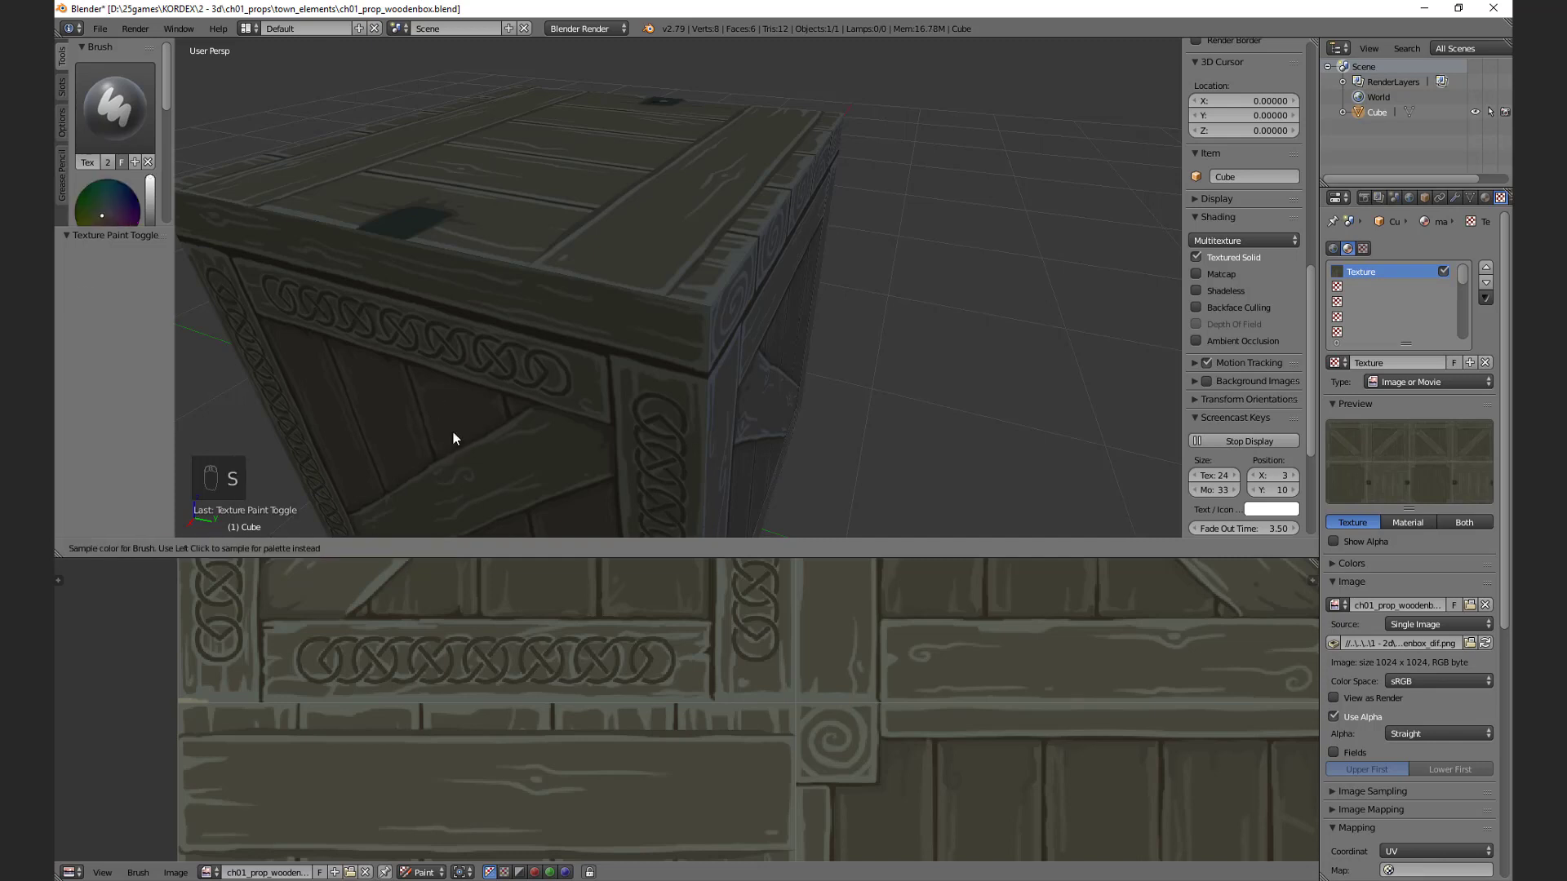
{"action": "left_click", "coordinate": [455, 429]}
{"action": "left_click_drag", "start_coordinate": [158, 226], "coordinate": [158, 447]}
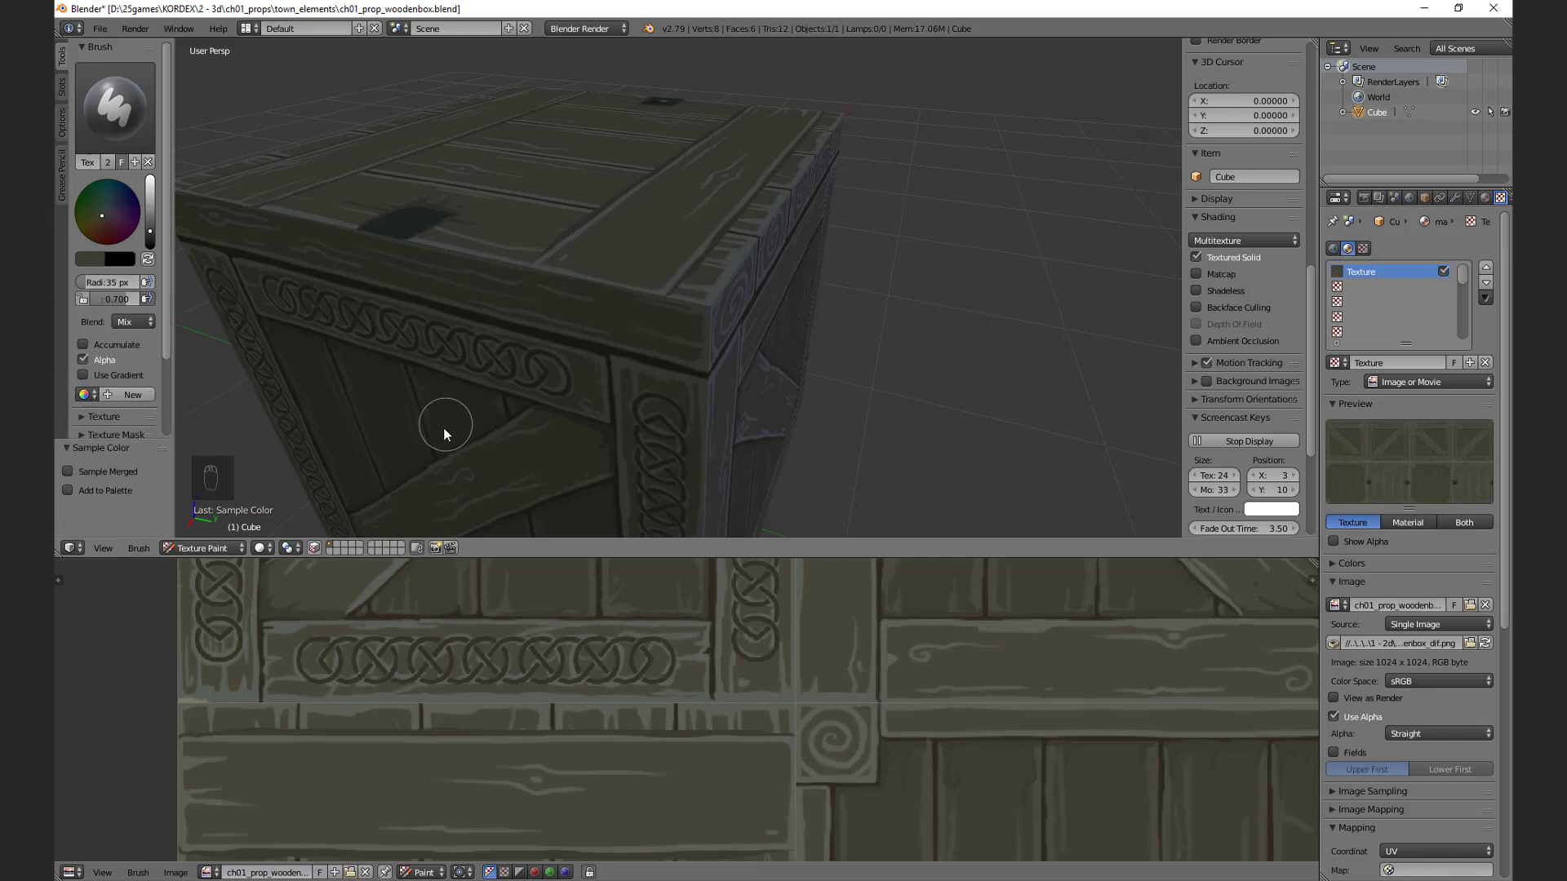
Step: Set the texture paint brush to a radius of 3 px and a strength of 1.000
{"action": "mouse_move", "coordinate": [436, 441]}
{"action": "middle_mouse_down"}
{"action": "mouse_move", "coordinate": [477, 415]}
{"action": "mouse_move", "coordinate": [448, 427]}
{"action": "middle_mouse_up"}
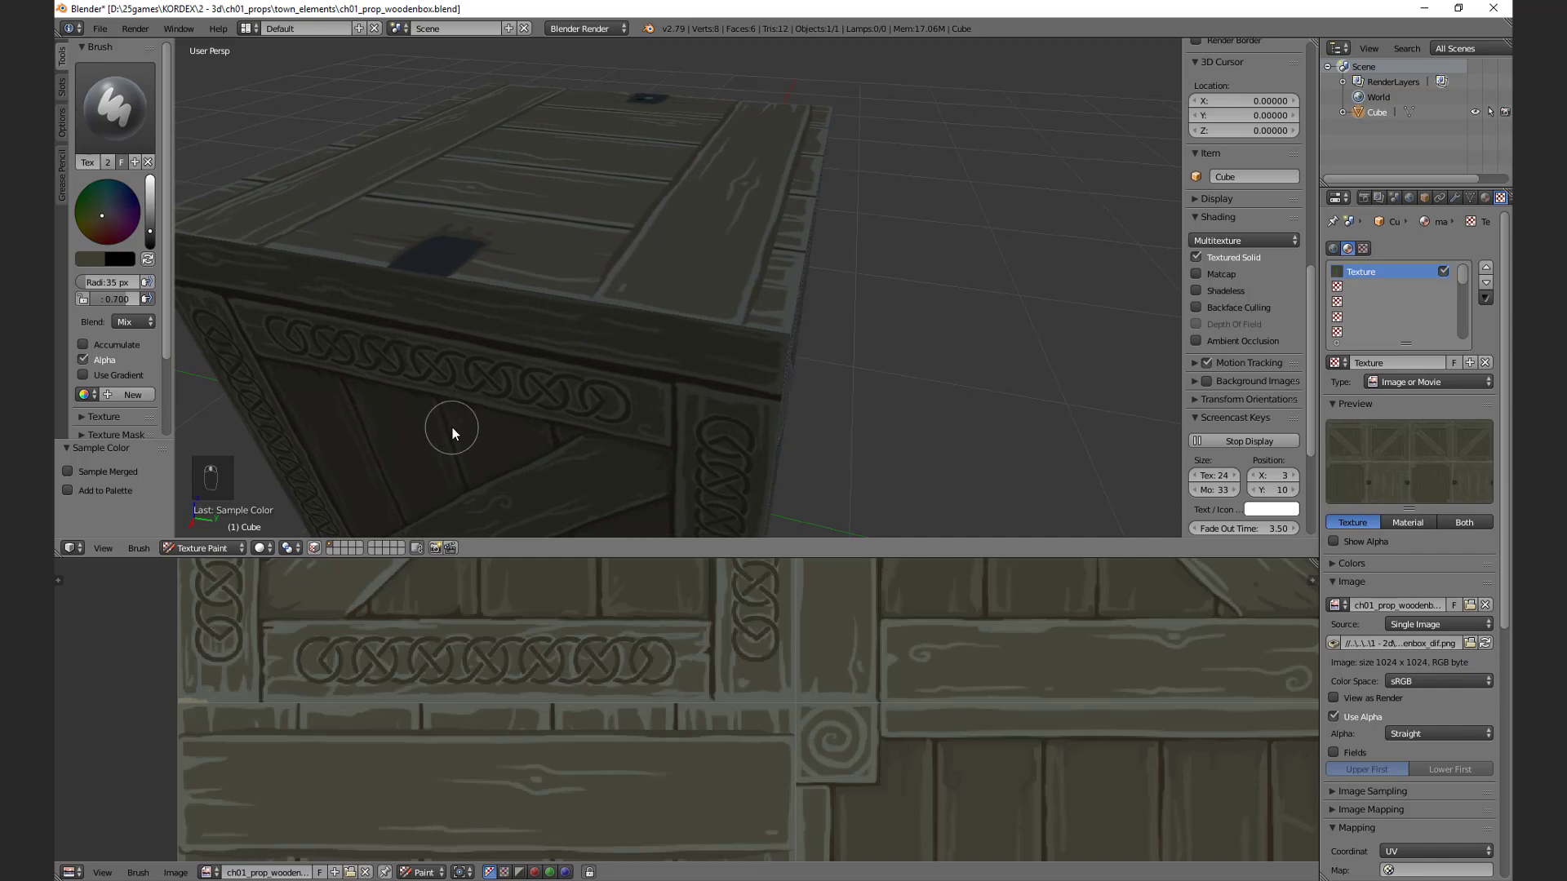
{"action": "key", "text": "f"}
{"action": "key", "text": "f"}
{"action": "key", "text": "f"}
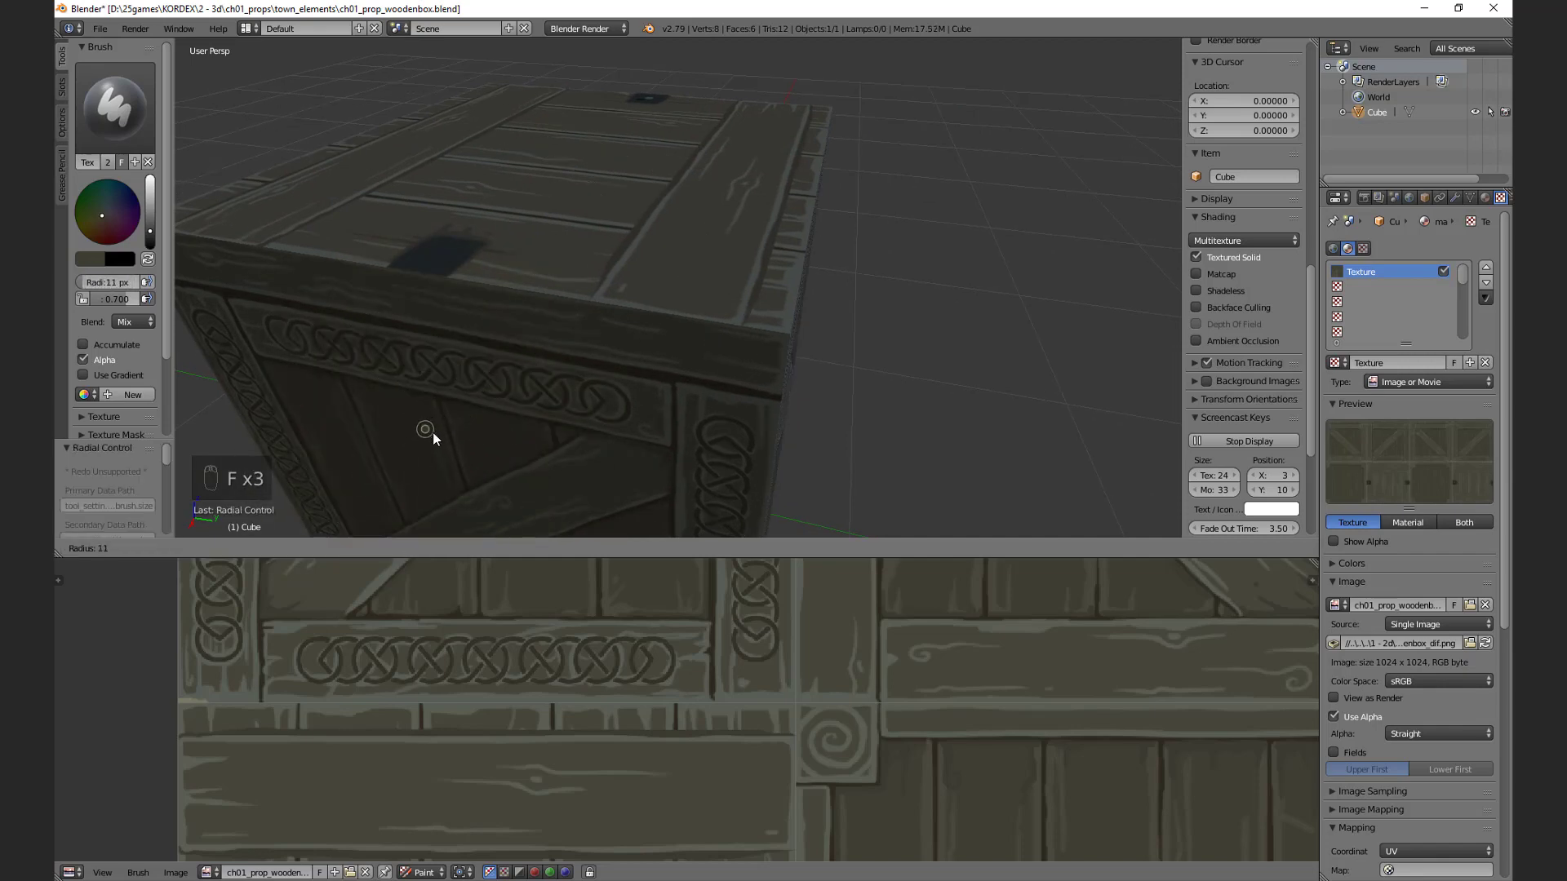
{"action": "left_click", "coordinate": [434, 430]}
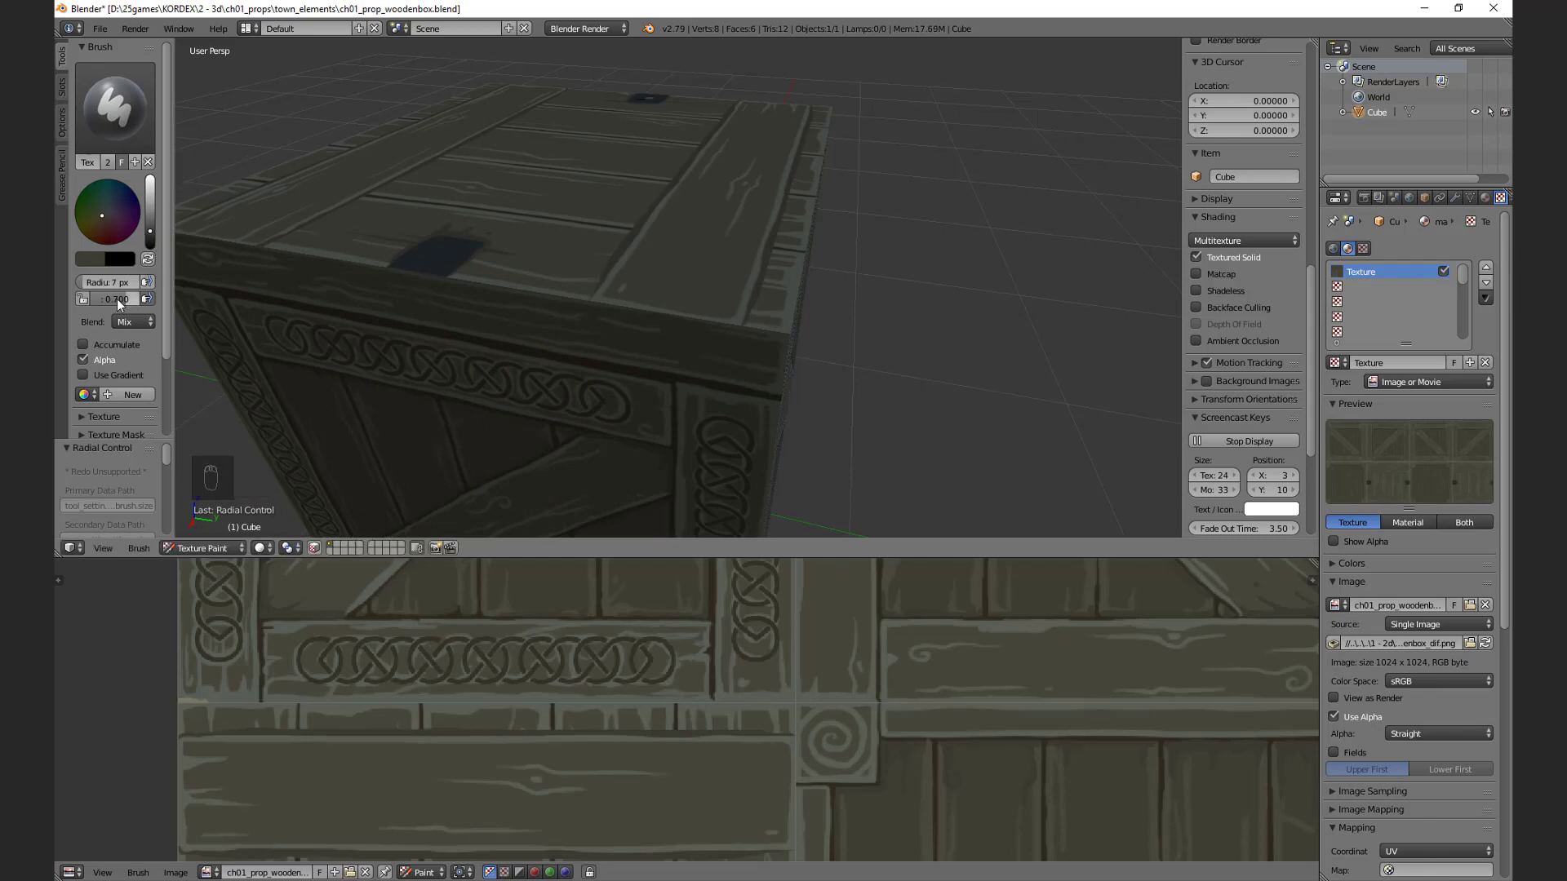
{"action": "left_click_drag", "start_coordinate": [119, 299], "coordinate": [148, 305]}
{"action": "middle_click_drag", "start_coordinate": [502, 356], "coordinate": [569, 358]}
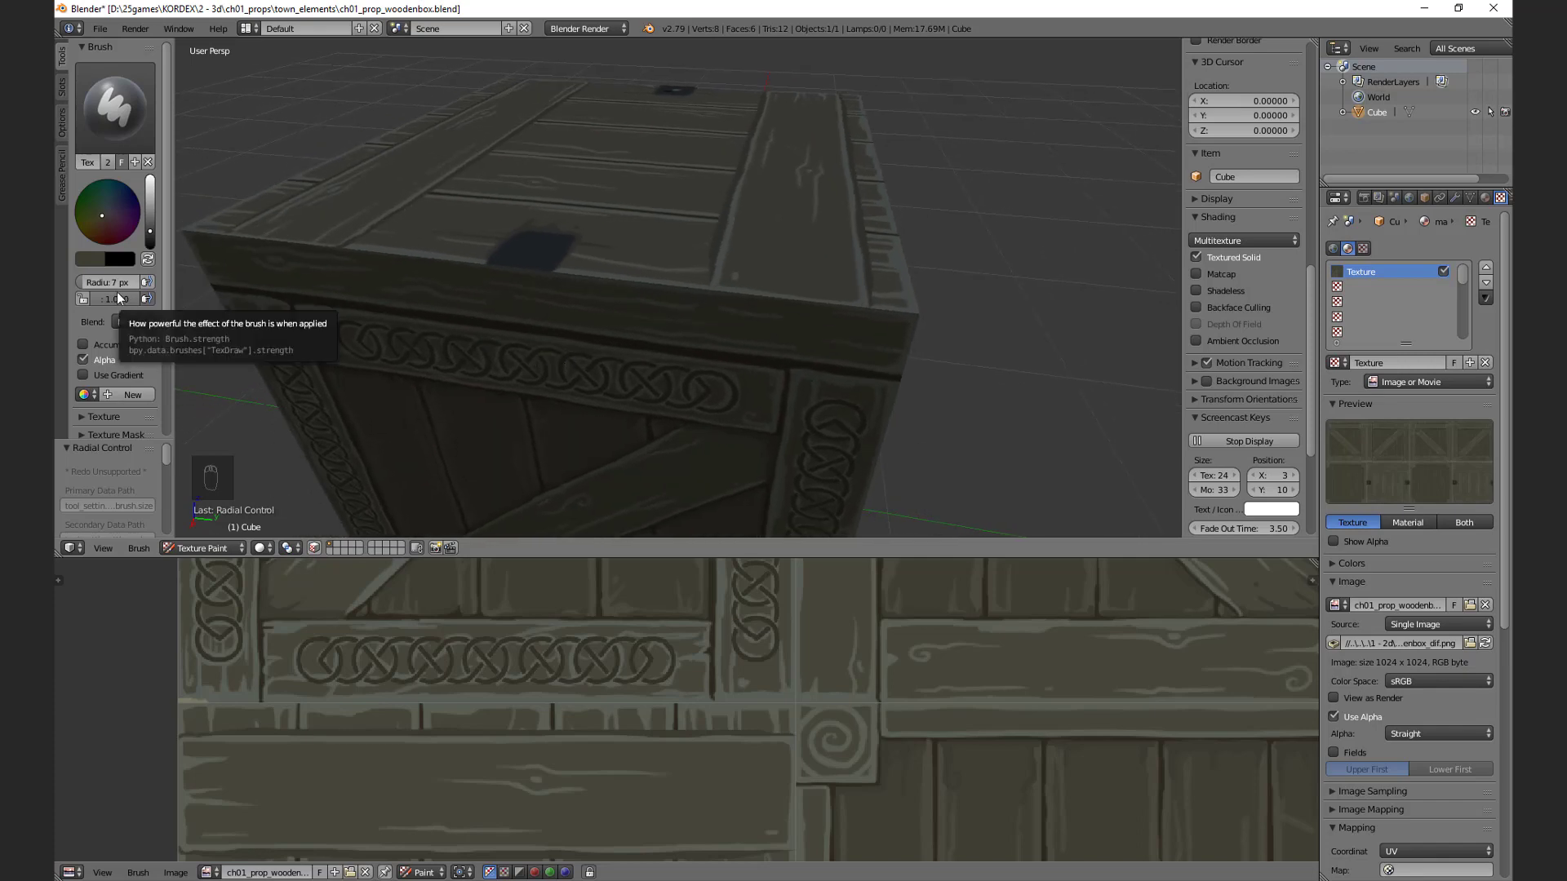
{"action": "mouse_move", "coordinate": [780, 324]}
{"action": "middle_mouse_down"}
{"action": "mouse_move", "coordinate": [707, 358]}
{"action": "mouse_move", "coordinate": [617, 331]}
{"action": "mouse_move", "coordinate": [598, 357]}
{"action": "mouse_move", "coordinate": [633, 305]}
{"action": "mouse_move", "coordinate": [563, 305]}
{"action": "mouse_move", "coordinate": [459, 268]}
{"action": "mouse_move", "coordinate": [493, 238]}
{"action": "mouse_move", "coordinate": [507, 245]}
{"action": "middle_mouse_up"}
{"action": "key", "text": "f"}
{"action": "left_click", "coordinate": [604, 339]}
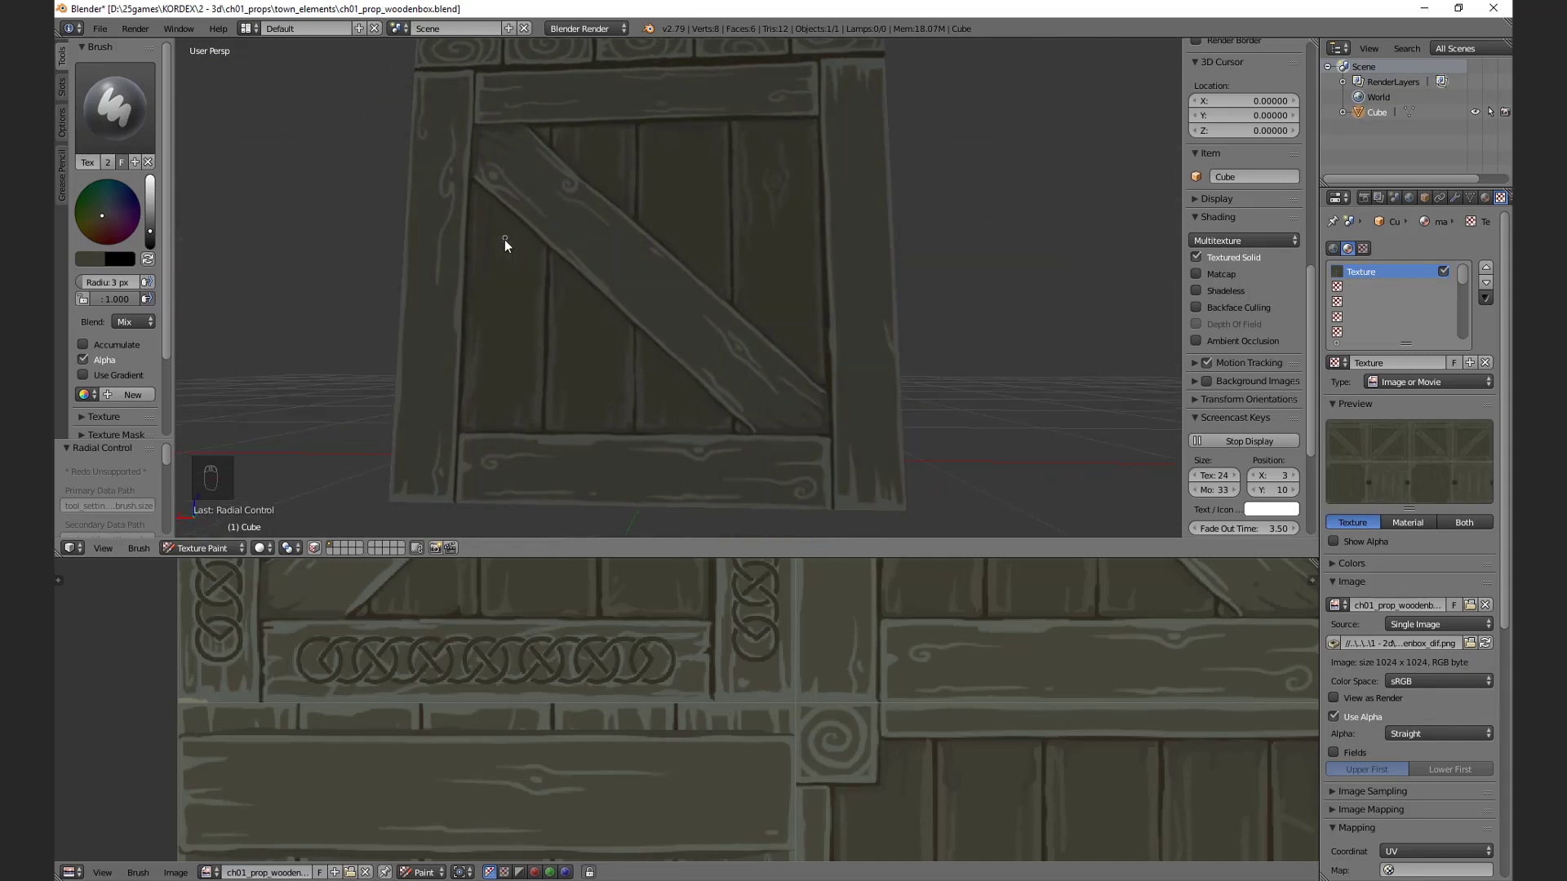
Step: Sample three wood tones from the knotwork side's lower corner into the brush palette and activate the lightest one
{"action": "middle_click_drag", "start_coordinate": [477, 364], "coordinate": [341, 398]}
{"action": "key", "text": "s"}
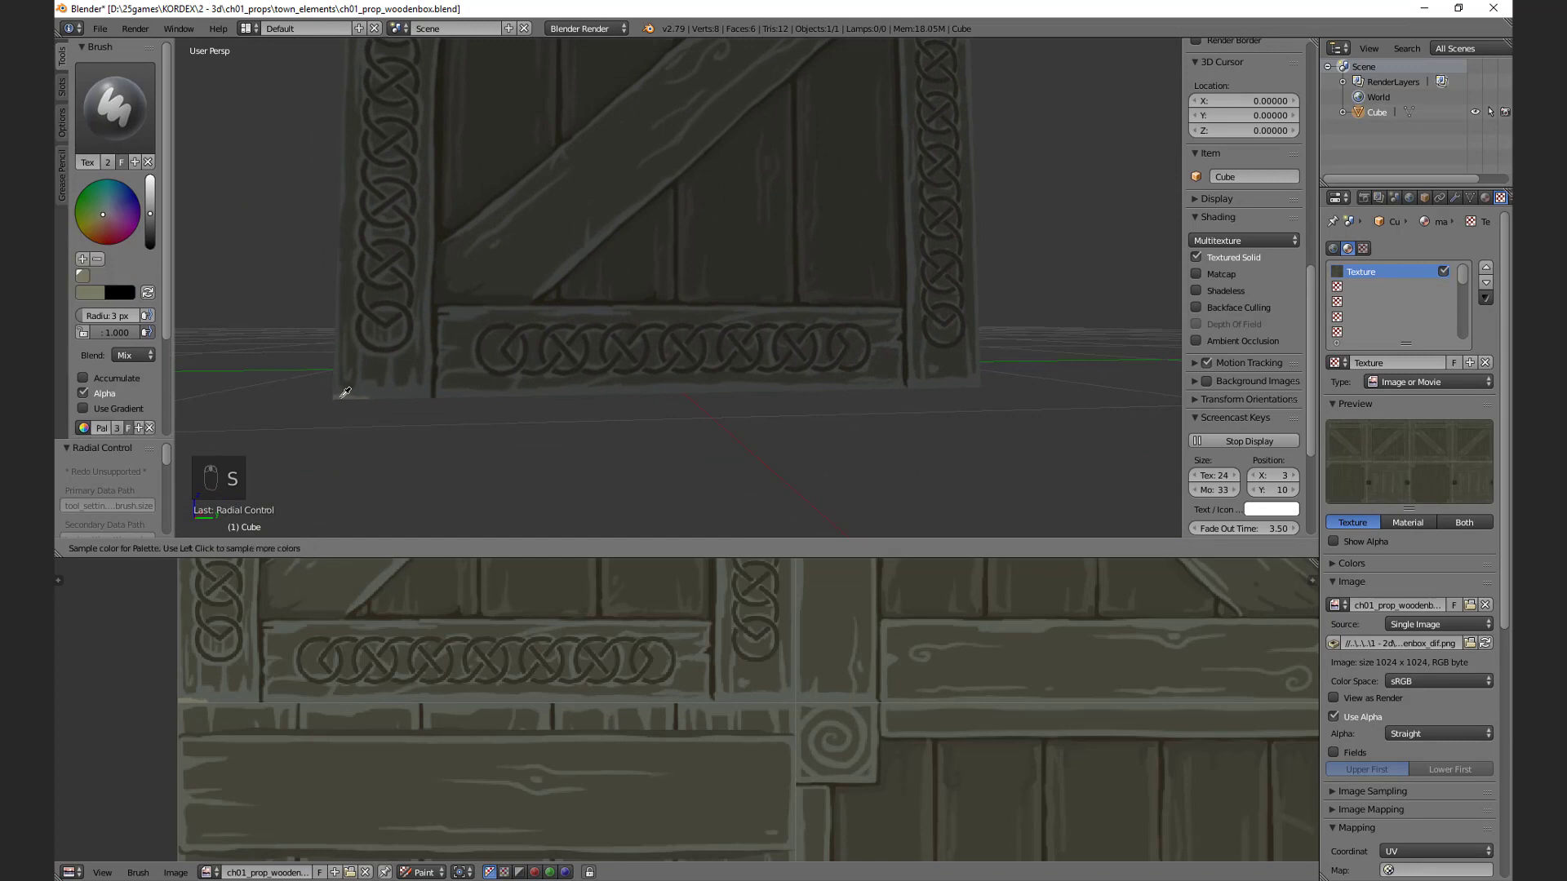
{"action": "left_click", "coordinate": [84, 276]}
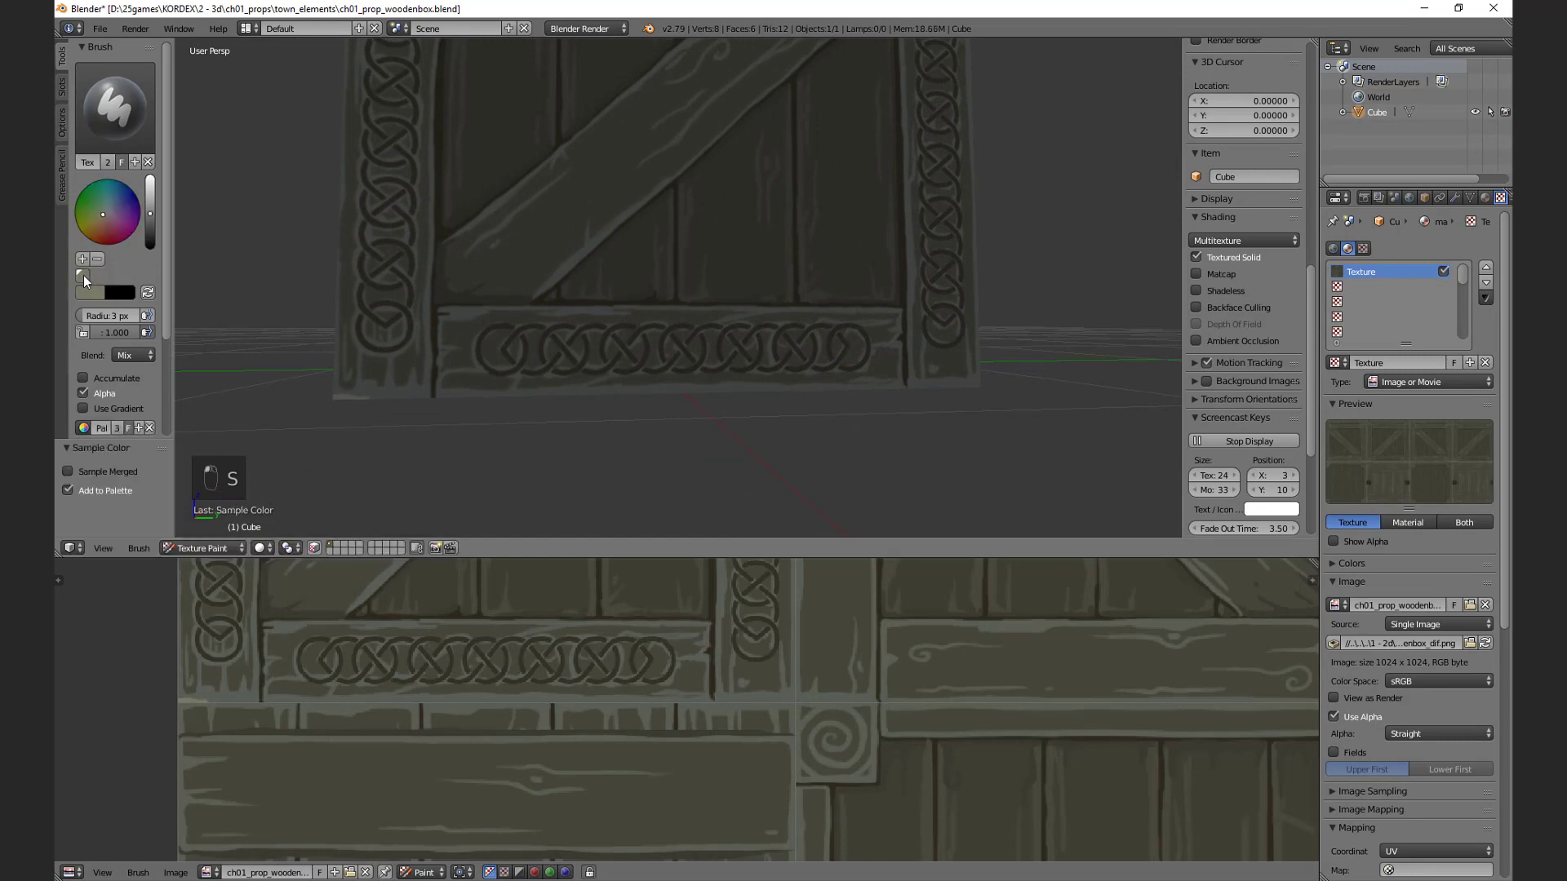
{"action": "middle_click_drag", "start_coordinate": [364, 383], "coordinate": [437, 402]}
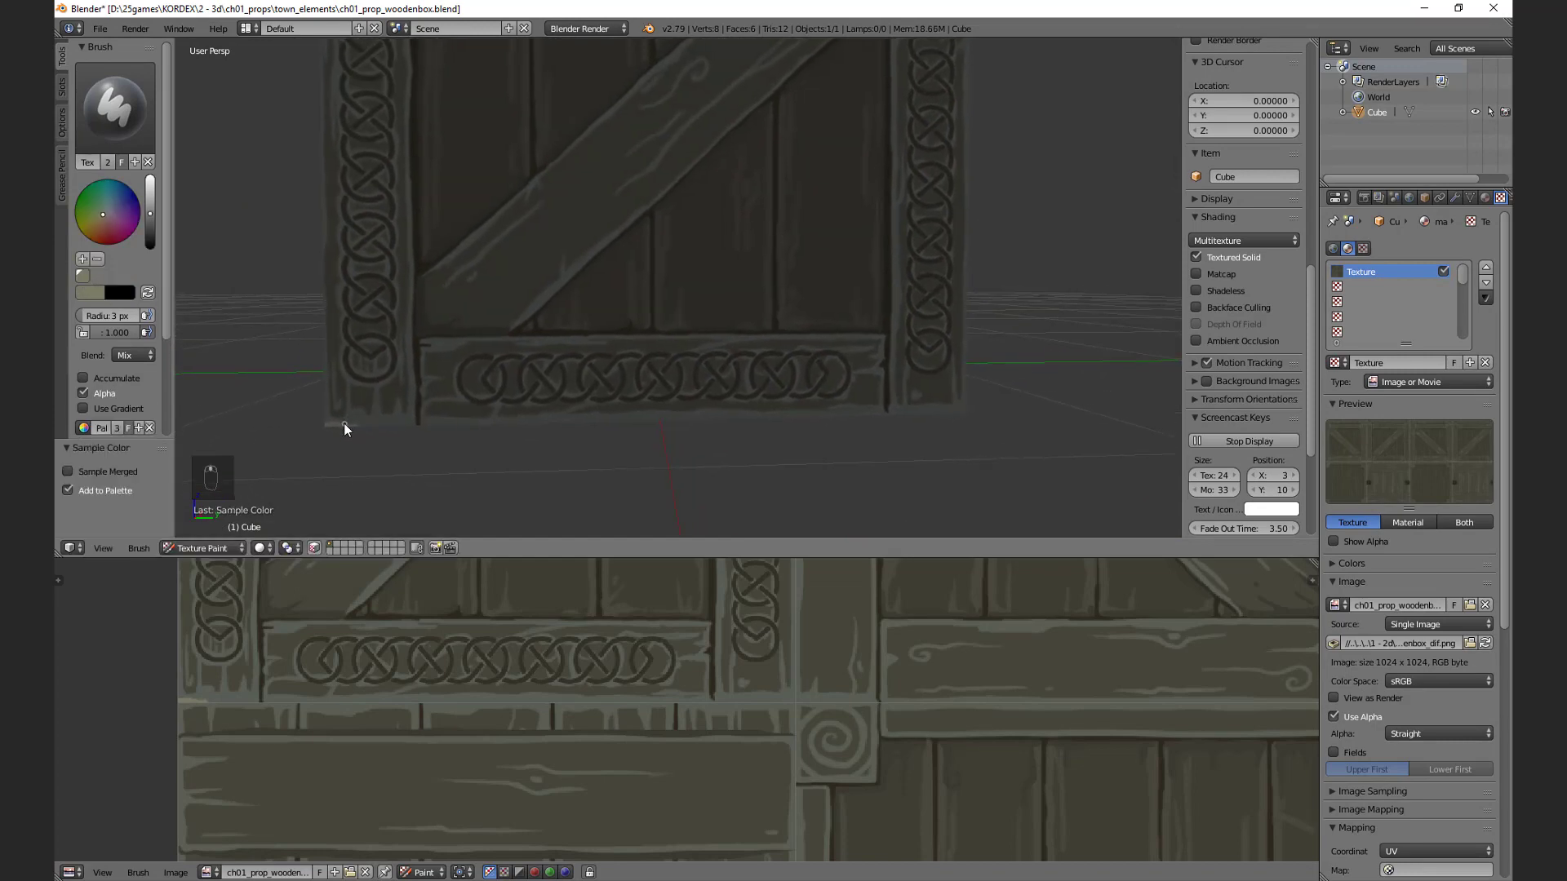
{"action": "key", "text": "s"}
{"action": "left_click", "coordinate": [97, 277]}
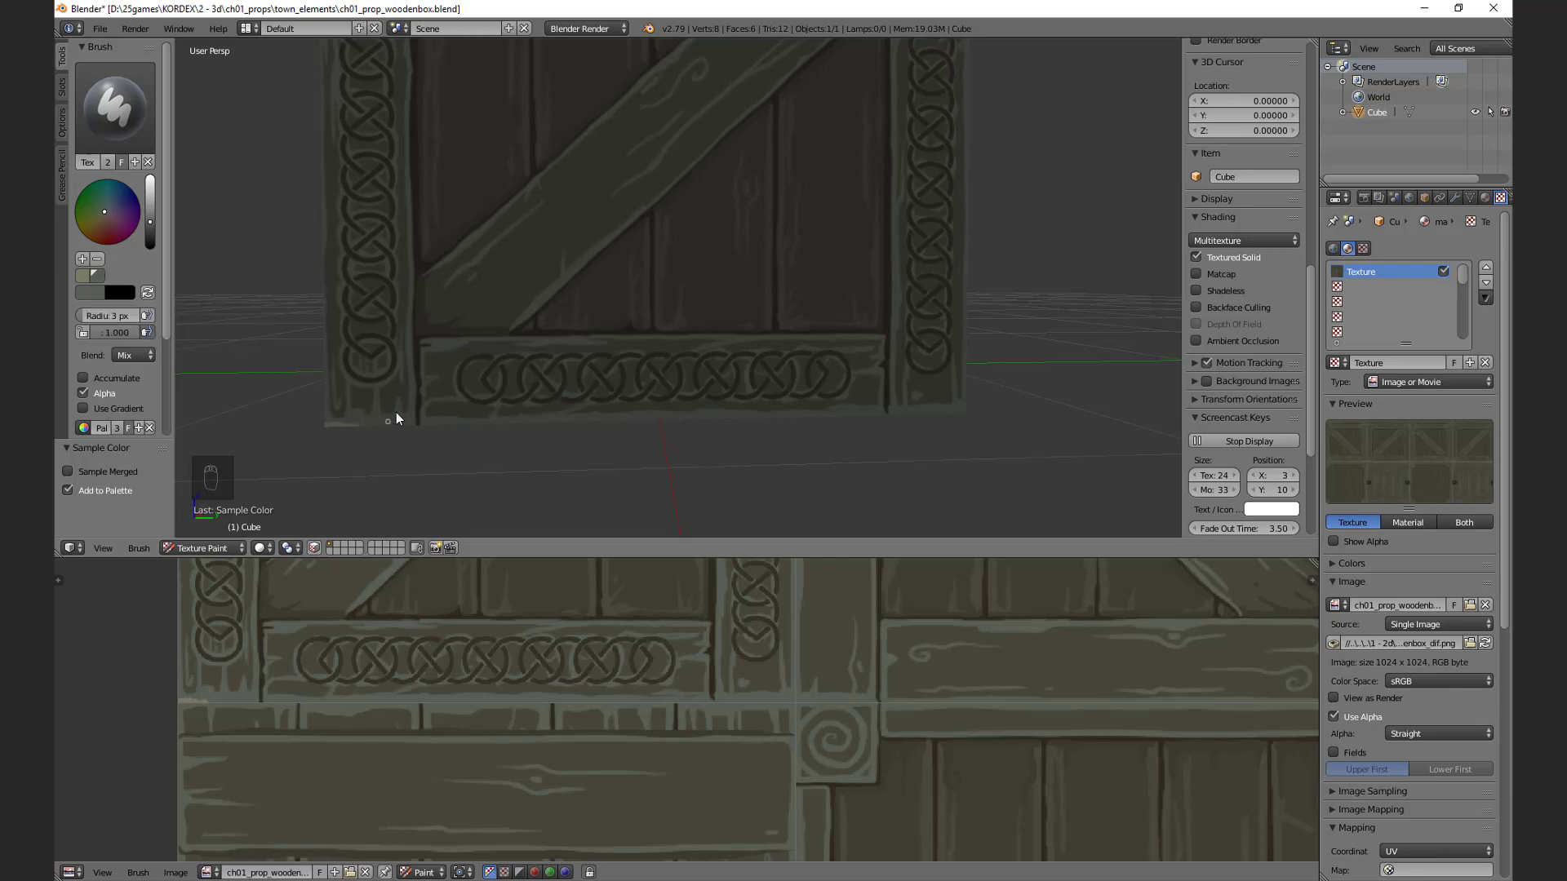
{"action": "key", "text": "s"}
{"action": "left_click", "coordinate": [111, 274]}
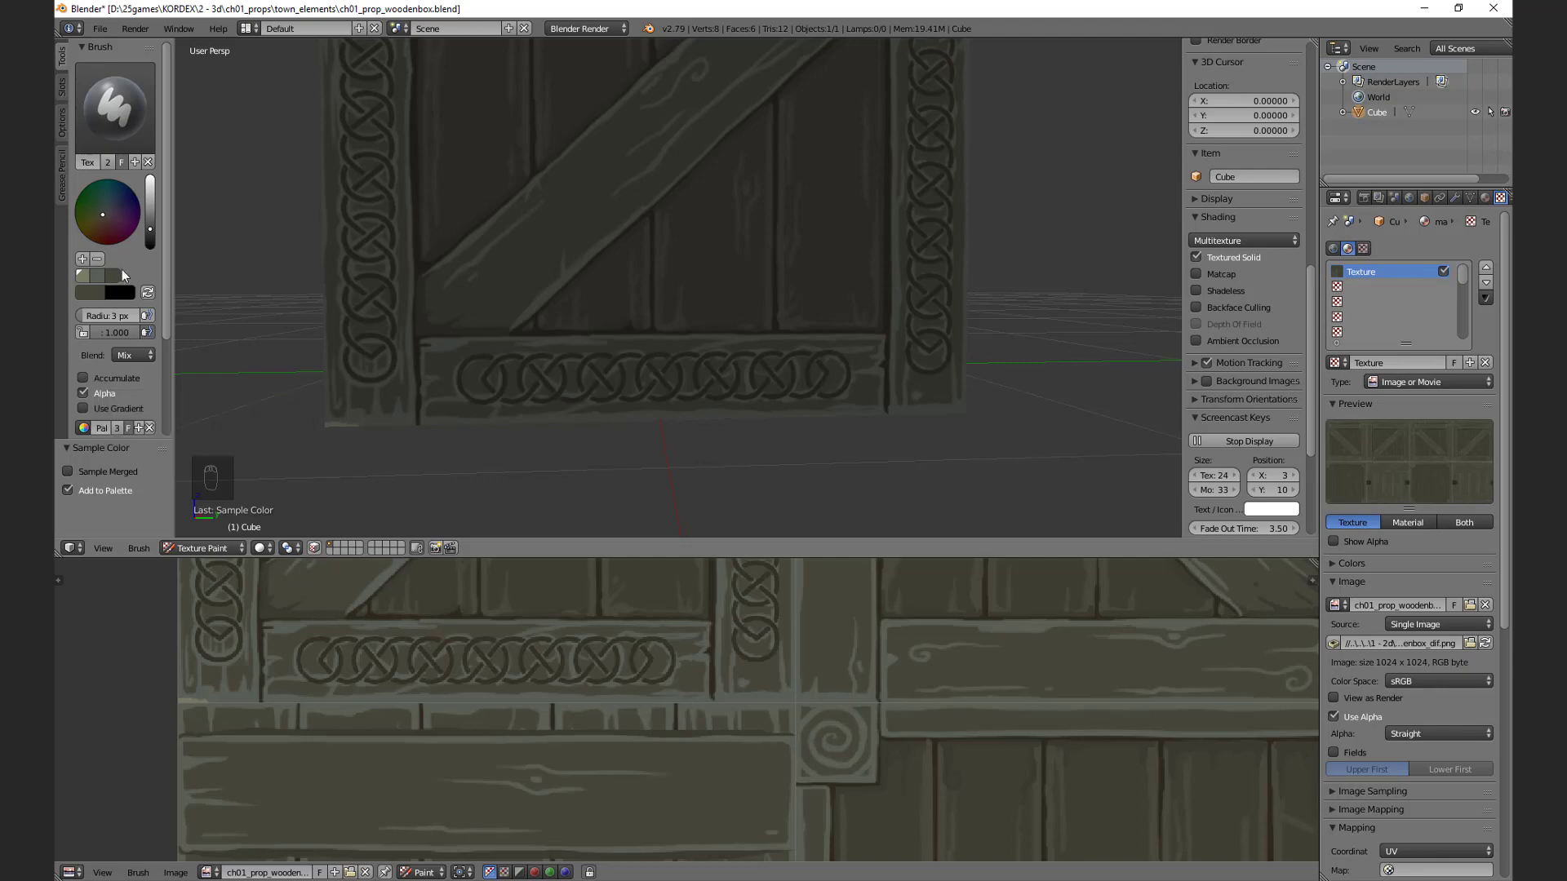
{"action": "left_click", "coordinate": [82, 277]}
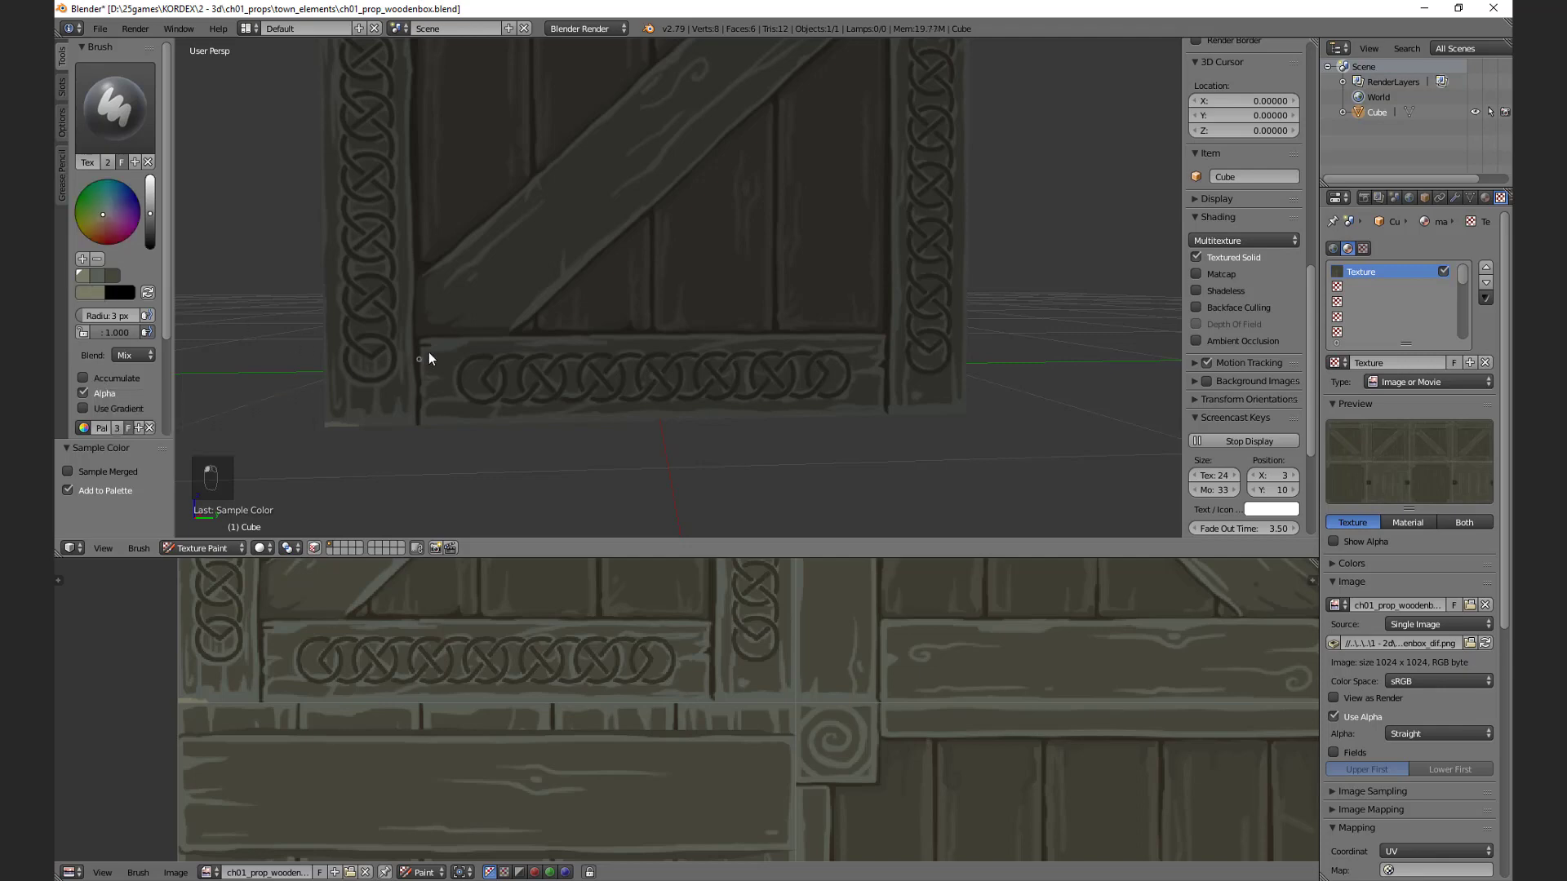
Step: Paint a light wood highlight on the lower corner of the knotwork side, where it meets the crate's underside
{"action": "middle_click_drag", "start_coordinate": [429, 359], "coordinate": [589, 339]}
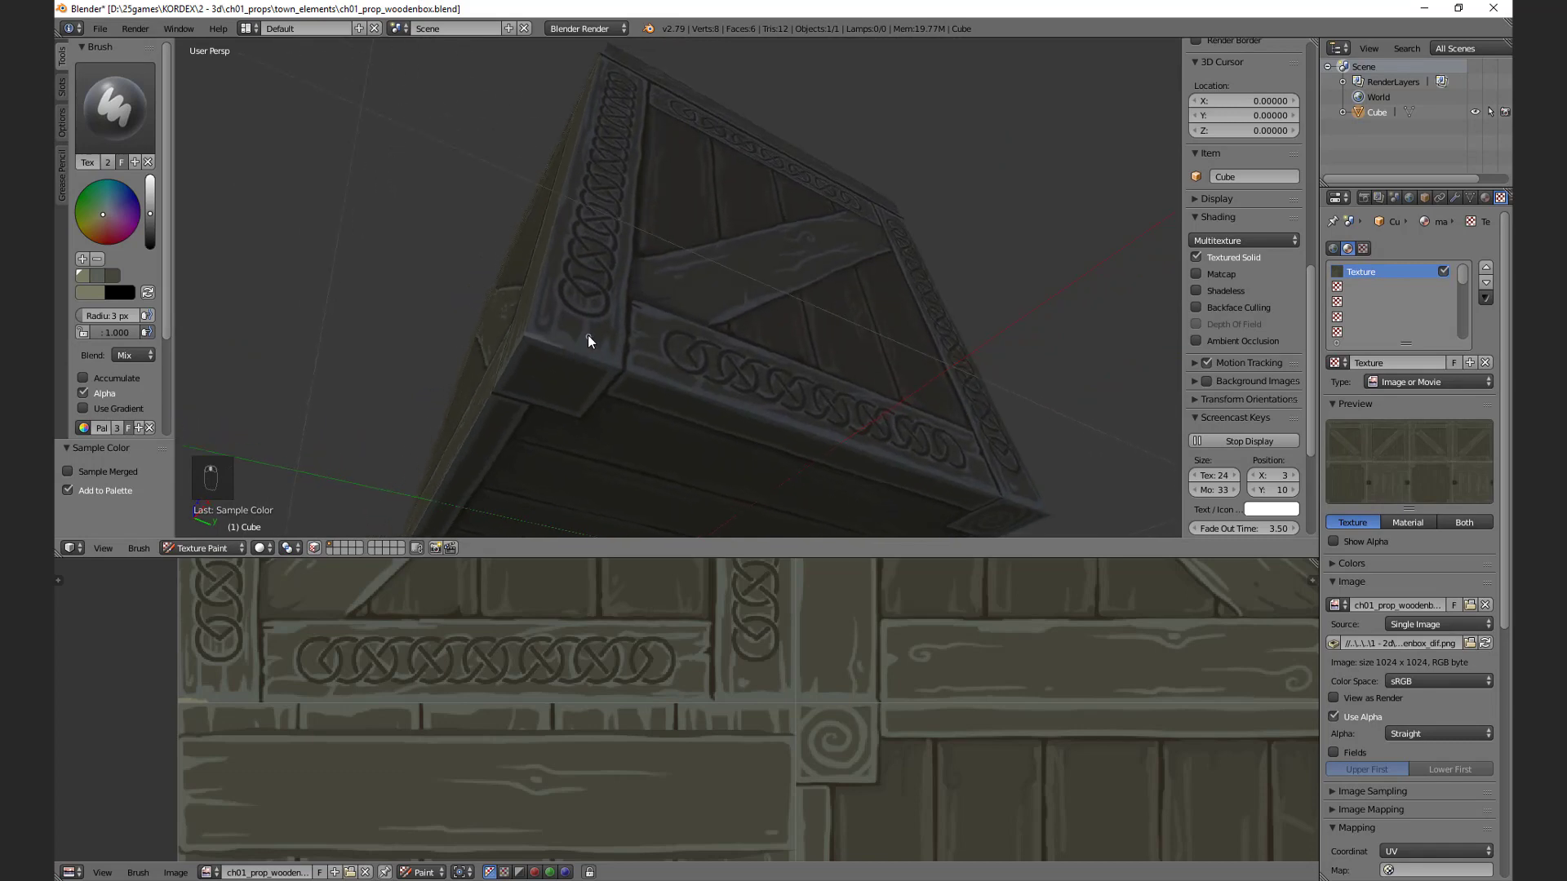
{"action": "left_click_drag", "start_coordinate": [588, 335], "coordinate": [525, 341]}
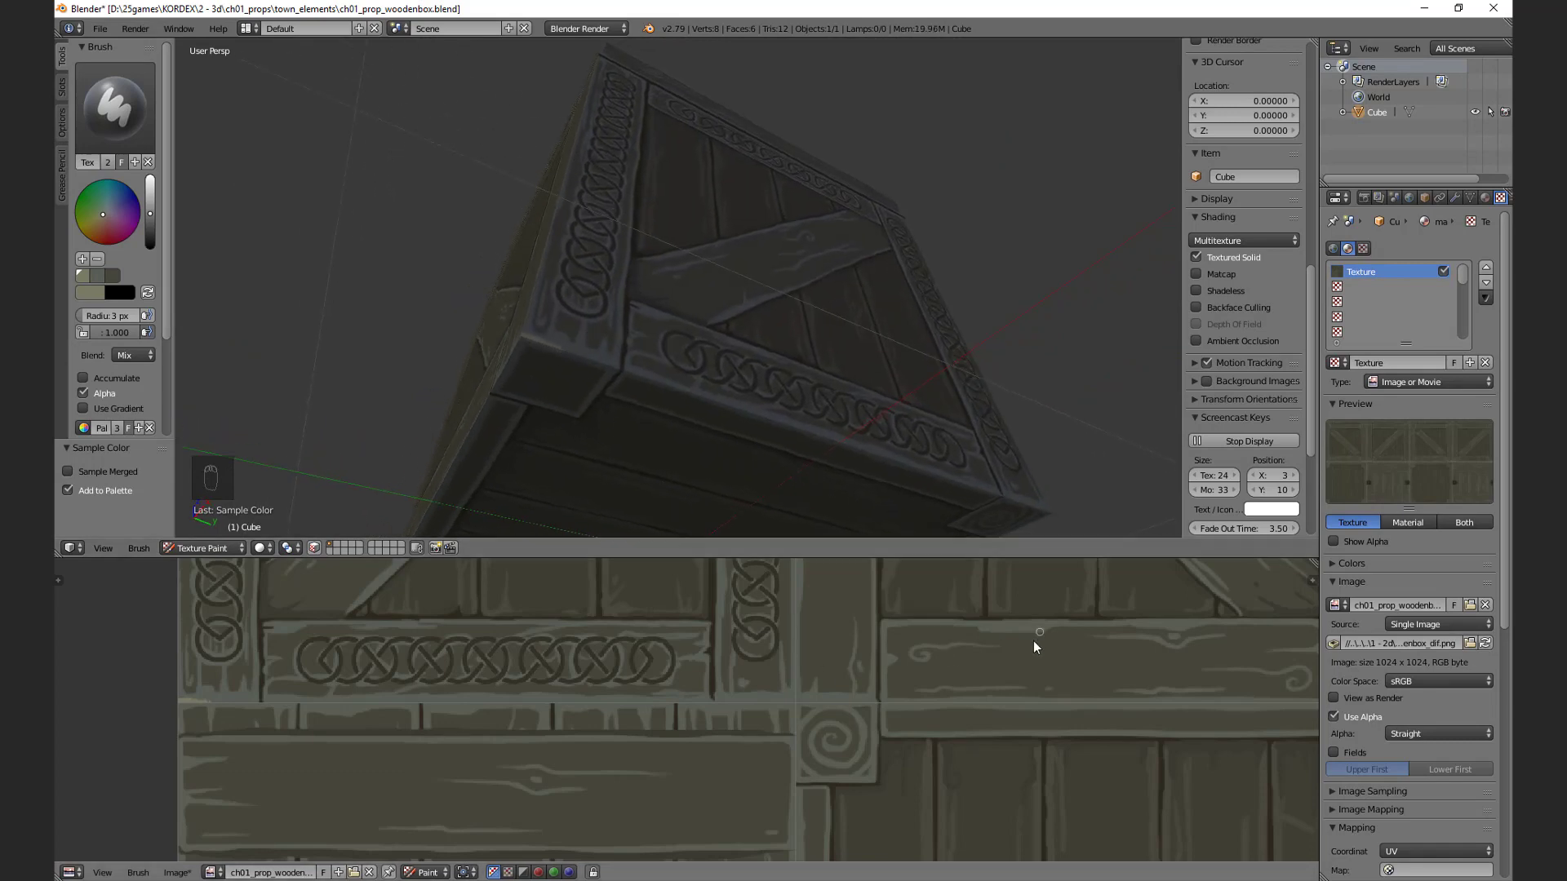
Step: Reduce the brush radius to 2 px for painting along the crate's underside edge
{"action": "middle_click_drag", "start_coordinate": [982, 689], "coordinate": [745, 224]}
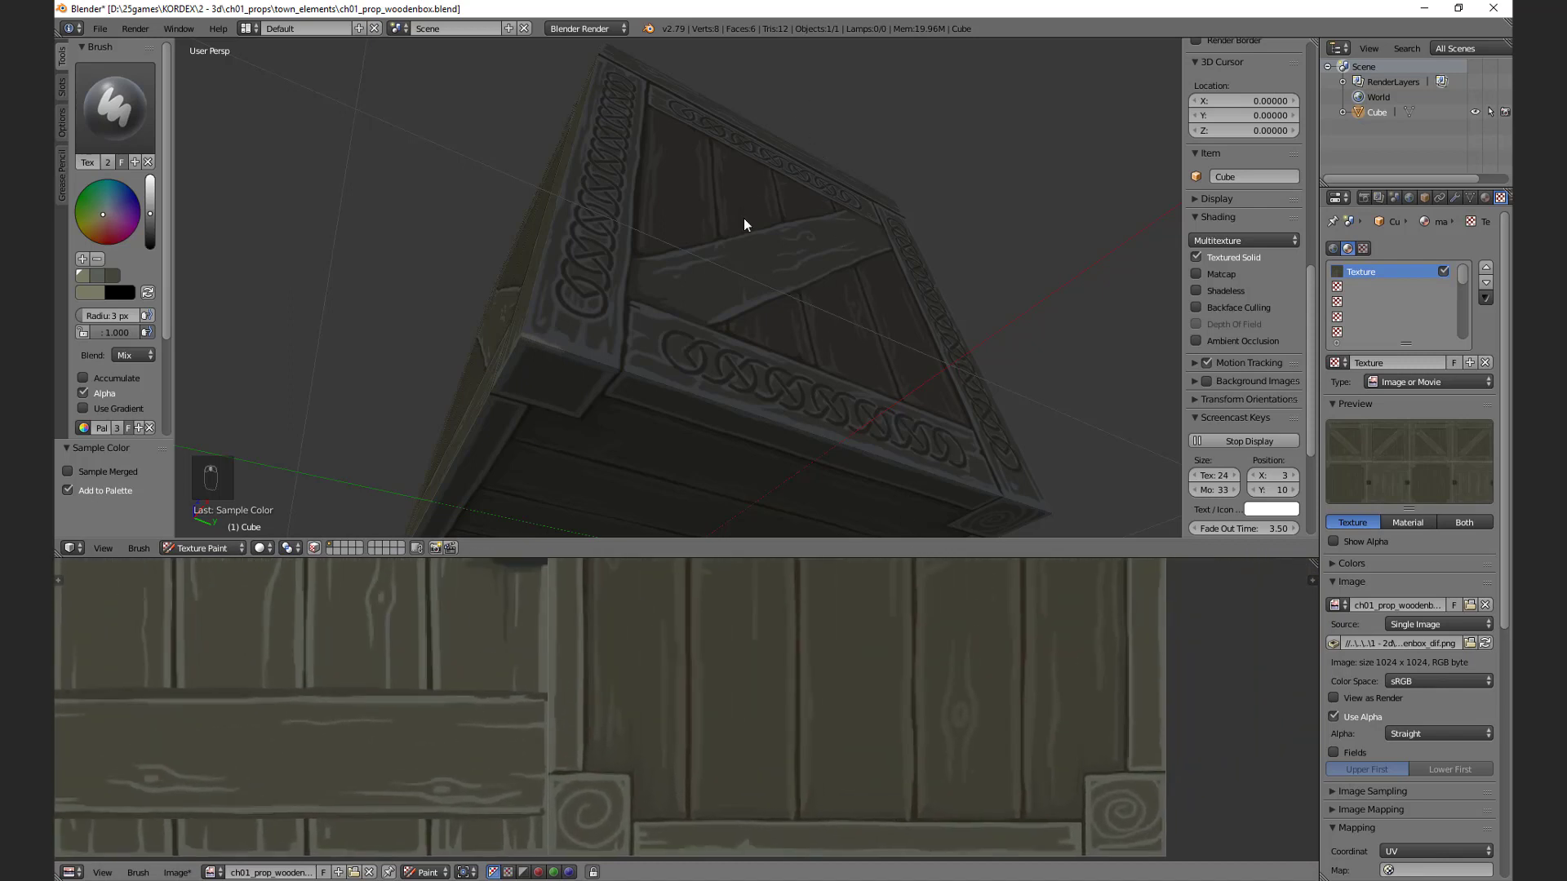
{"action": "middle_click_drag", "start_coordinate": [1121, 652], "coordinate": [1025, 766]}
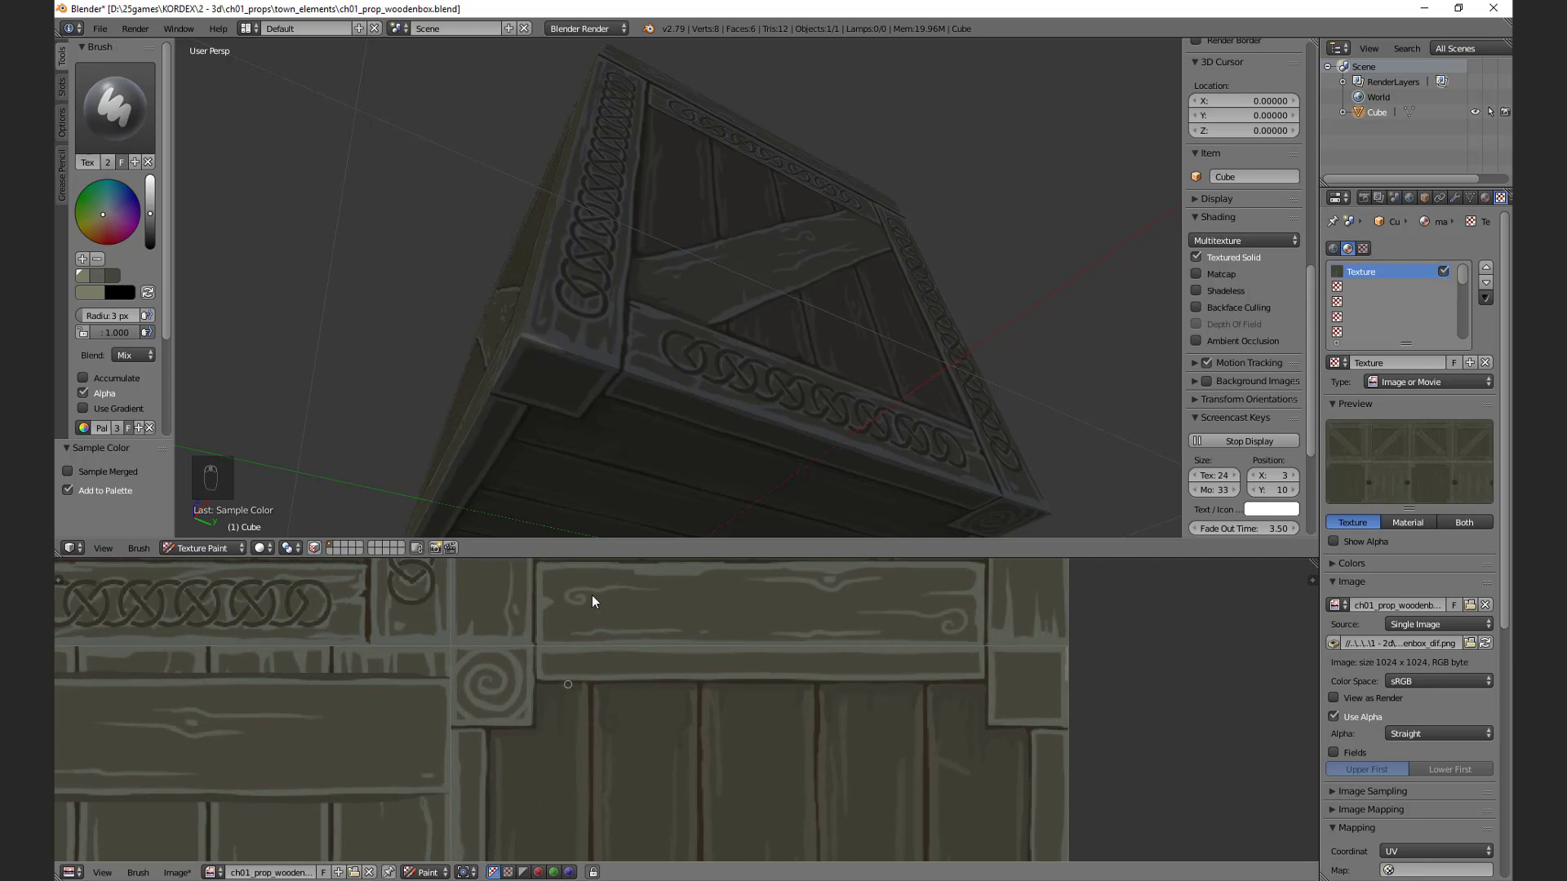
{"action": "middle_click_drag", "start_coordinate": [583, 356], "coordinate": [574, 314]}
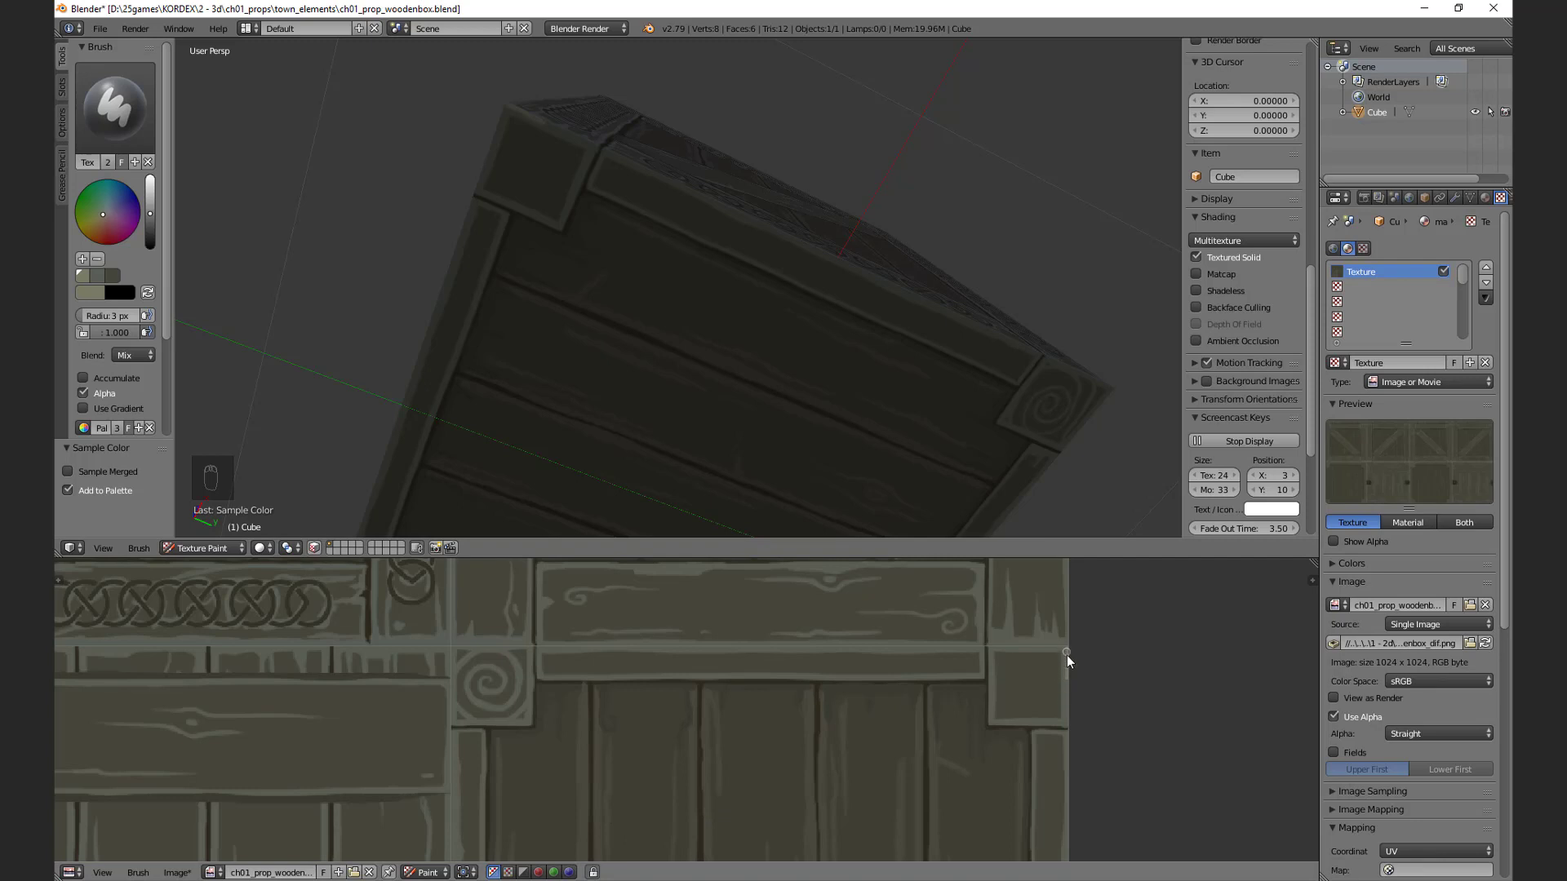
{"action": "mouse_move", "coordinate": [534, 218]}
{"action": "middle_mouse_down"}
{"action": "mouse_move", "coordinate": [496, 270]}
{"action": "mouse_move", "coordinate": [595, 339]}
{"action": "mouse_move", "coordinate": [443, 314]}
{"action": "mouse_move", "coordinate": [439, 298]}
{"action": "middle_mouse_up"}
{"action": "key", "text": "f"}
{"action": "left_click", "coordinate": [442, 312]}
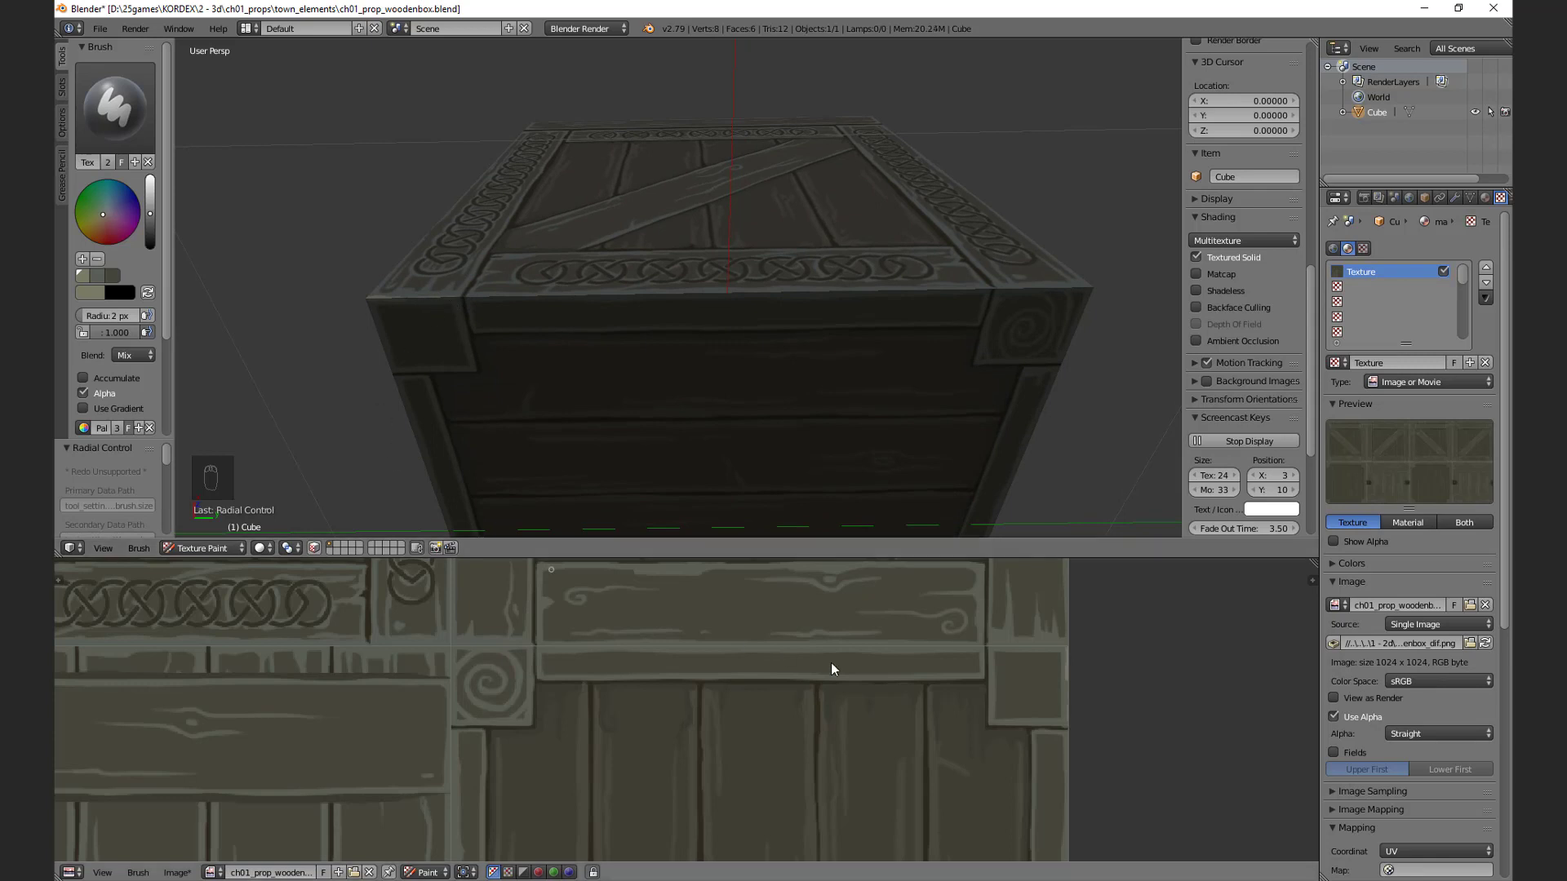
Step: Paint light wood highlights along the edges where the crate's sides meet its underside, working around the lower corners
{"action": "middle_click_drag", "start_coordinate": [598, 427], "coordinate": [454, 390]}
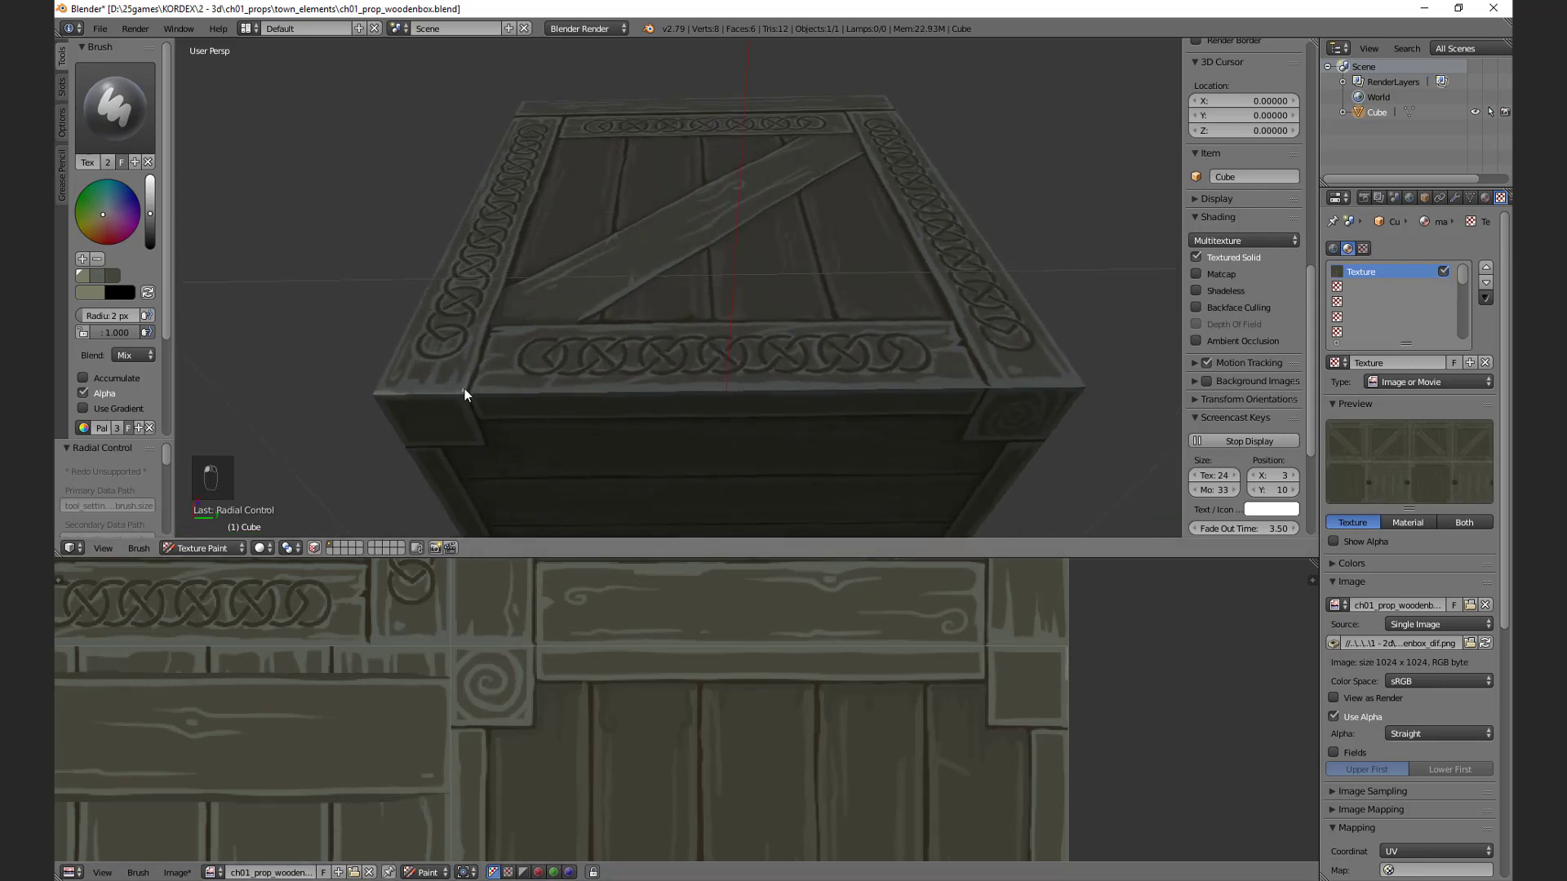
{"action": "middle_click_drag", "start_coordinate": [460, 394], "coordinate": [616, 415]}
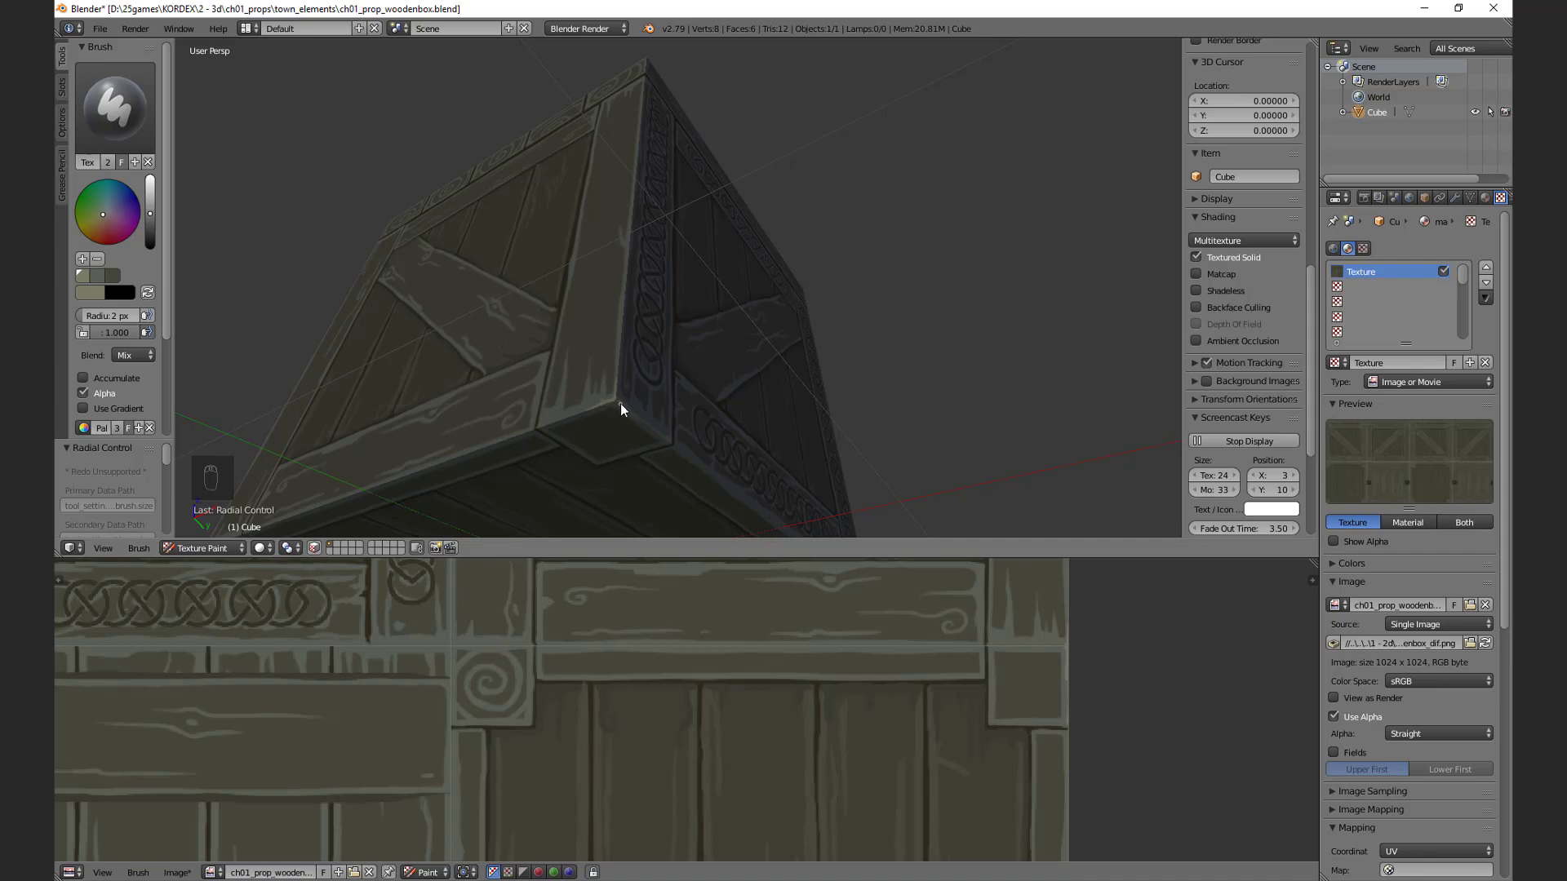
{"action": "middle_click_drag", "start_coordinate": [650, 411], "coordinate": [555, 447]}
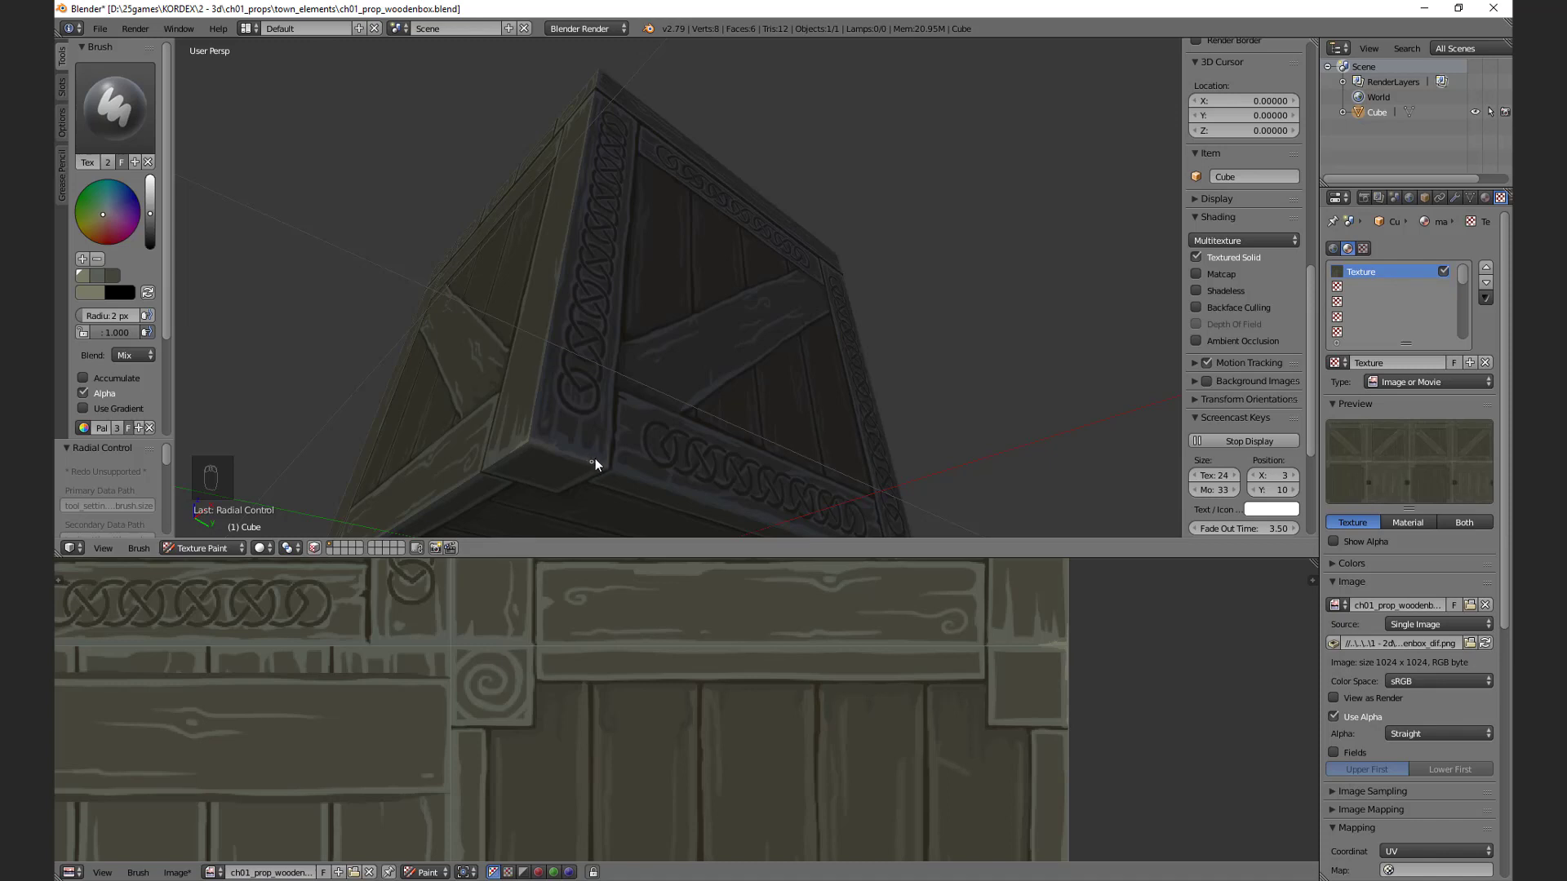
{"action": "middle_click_drag", "start_coordinate": [595, 462], "coordinate": [649, 461]}
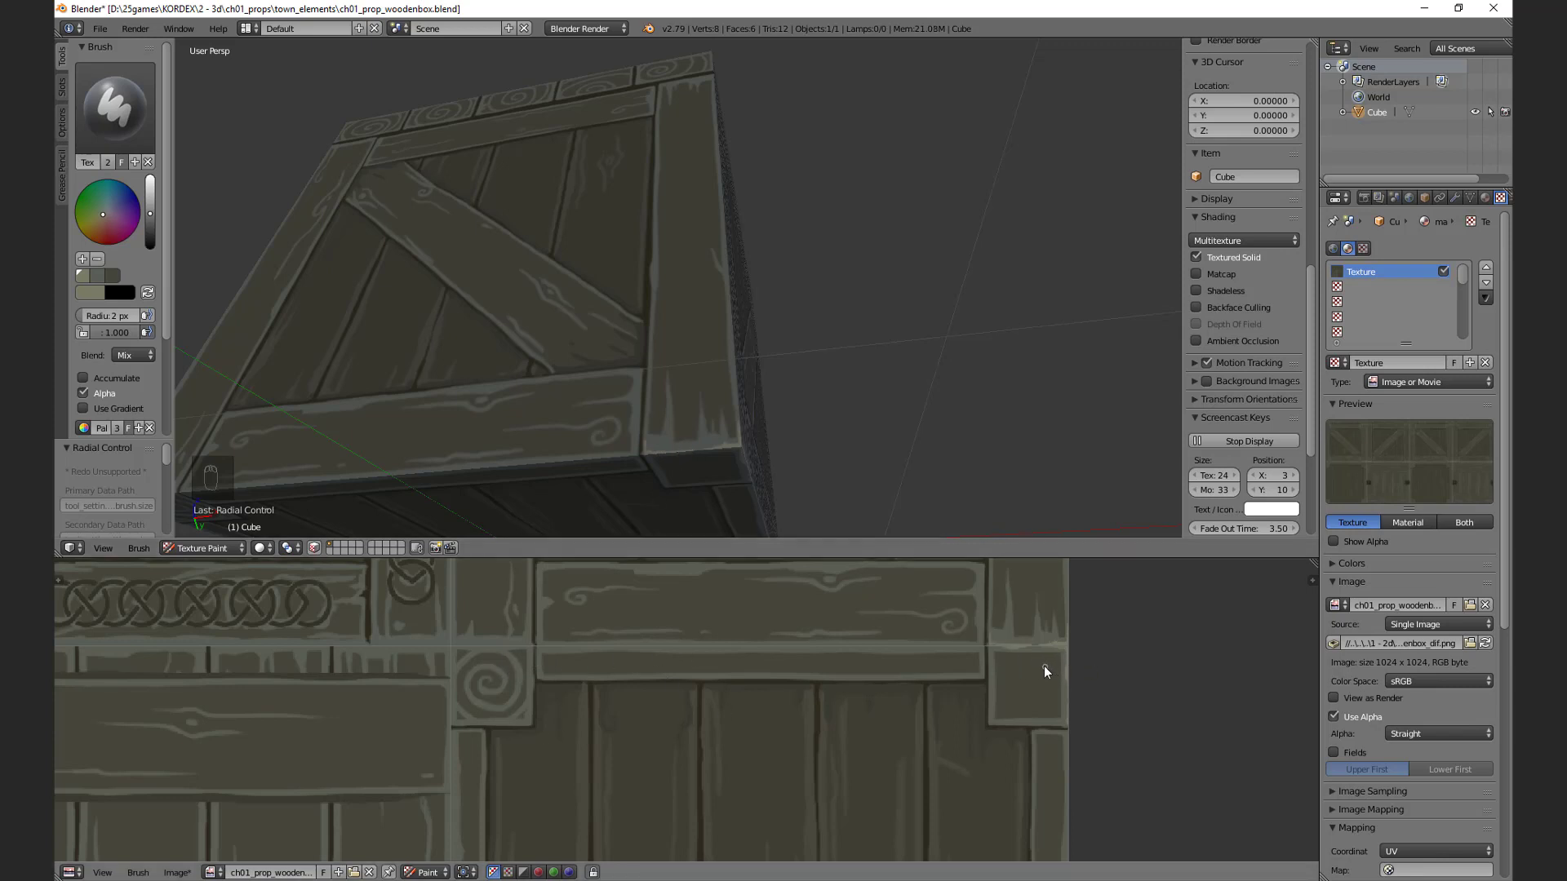
{"action": "middle_click_drag", "start_coordinate": [1028, 667], "coordinate": [857, 797]}
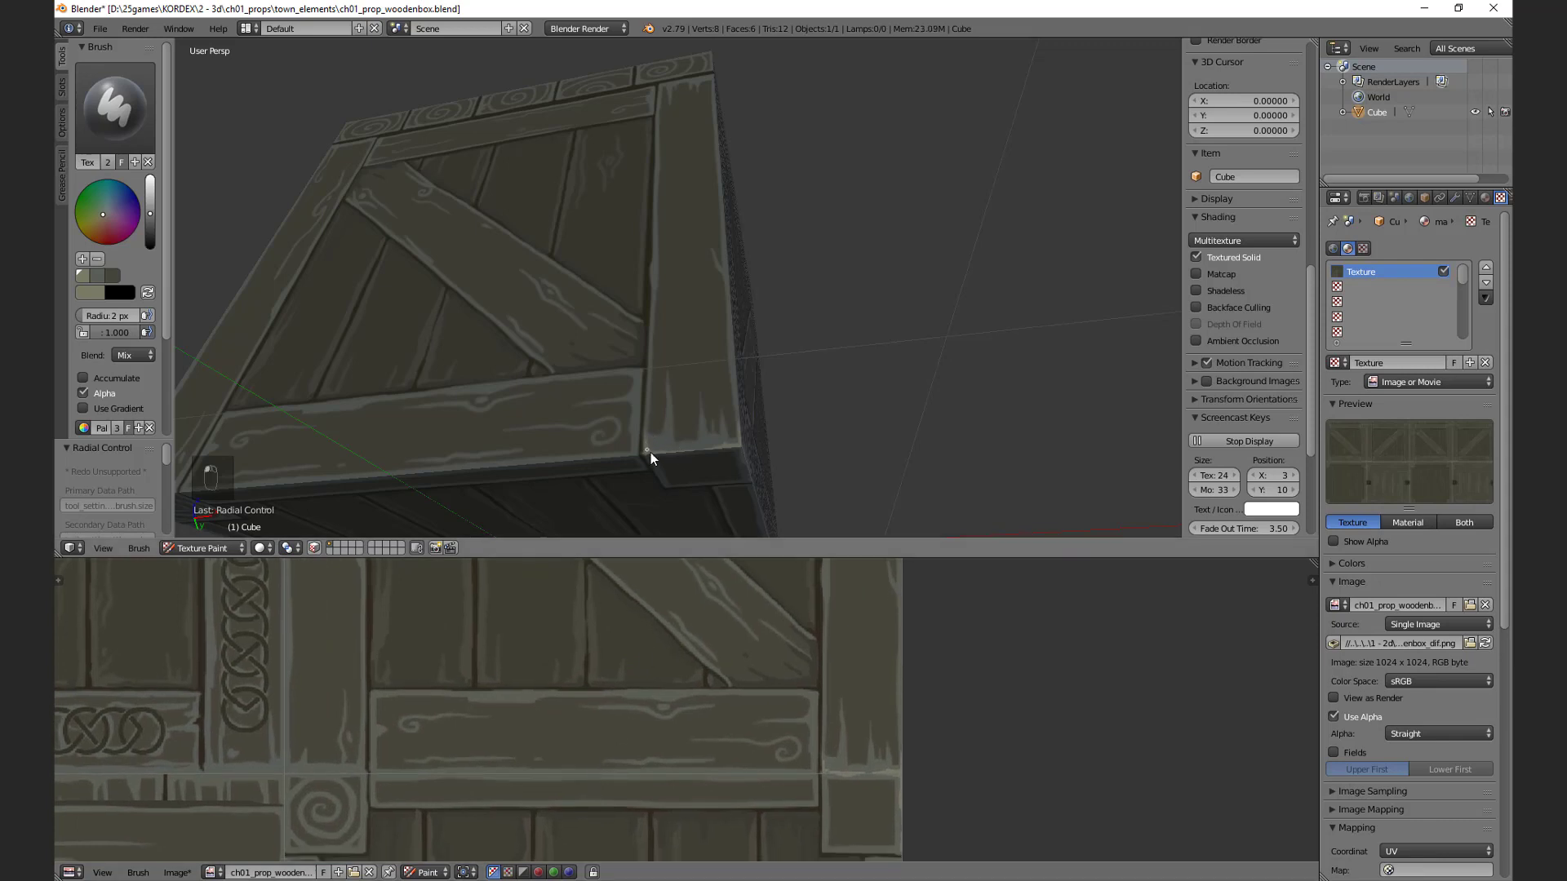
Step: Highlight the edges between the plain underside corner block and the side beams above it with the lightest wood tone
{"action": "key", "text": "f"}
{"action": "middle_click_drag", "start_coordinate": [737, 443], "coordinate": [624, 288]}
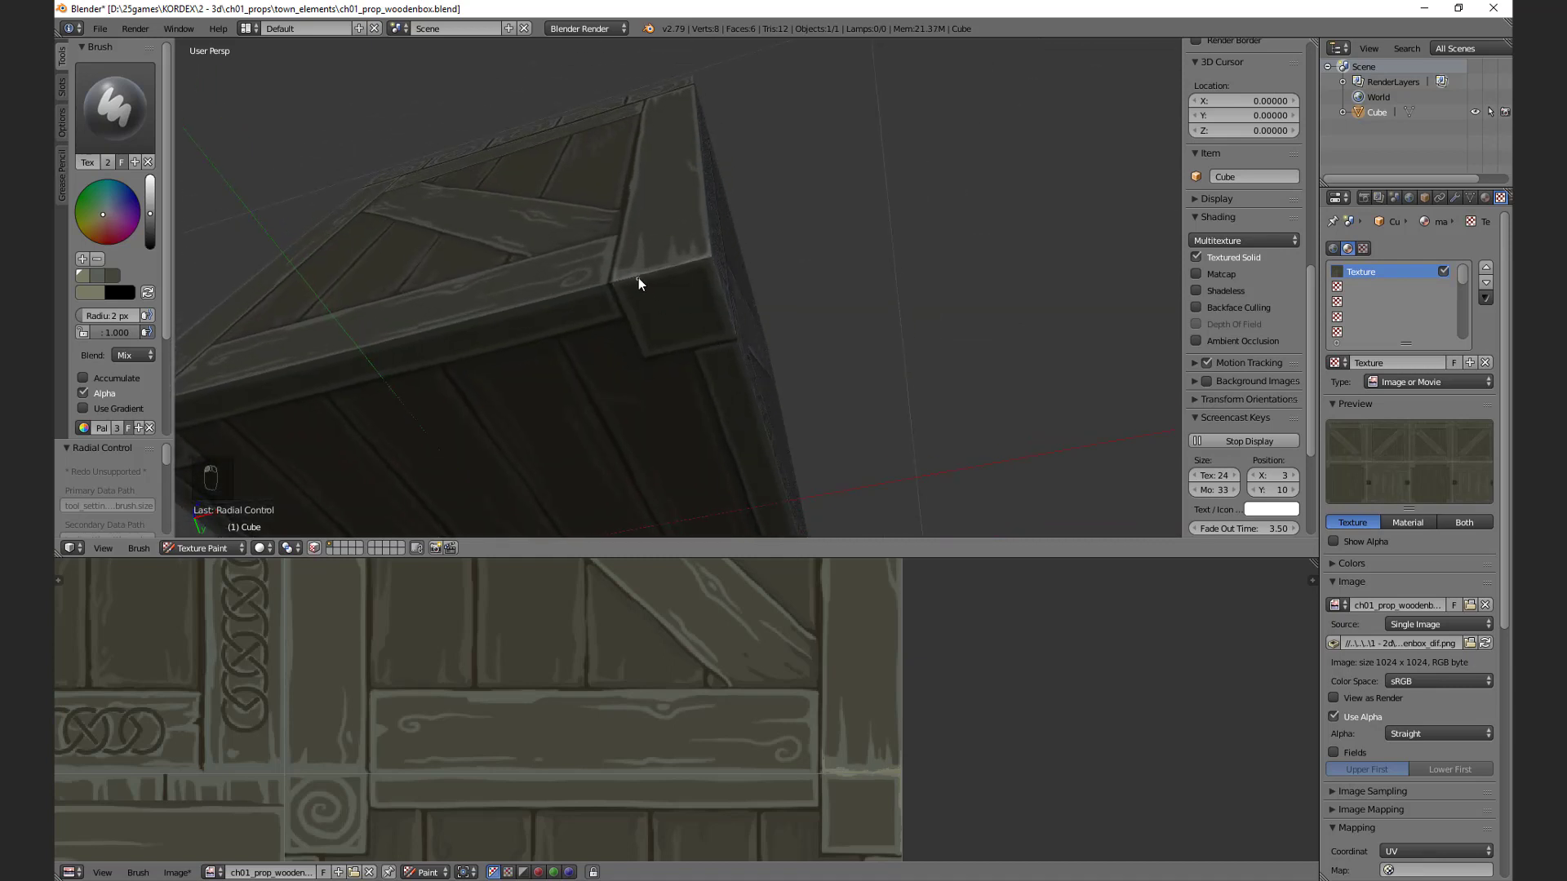
{"action": "middle_click_drag", "start_coordinate": [728, 263], "coordinate": [573, 200]}
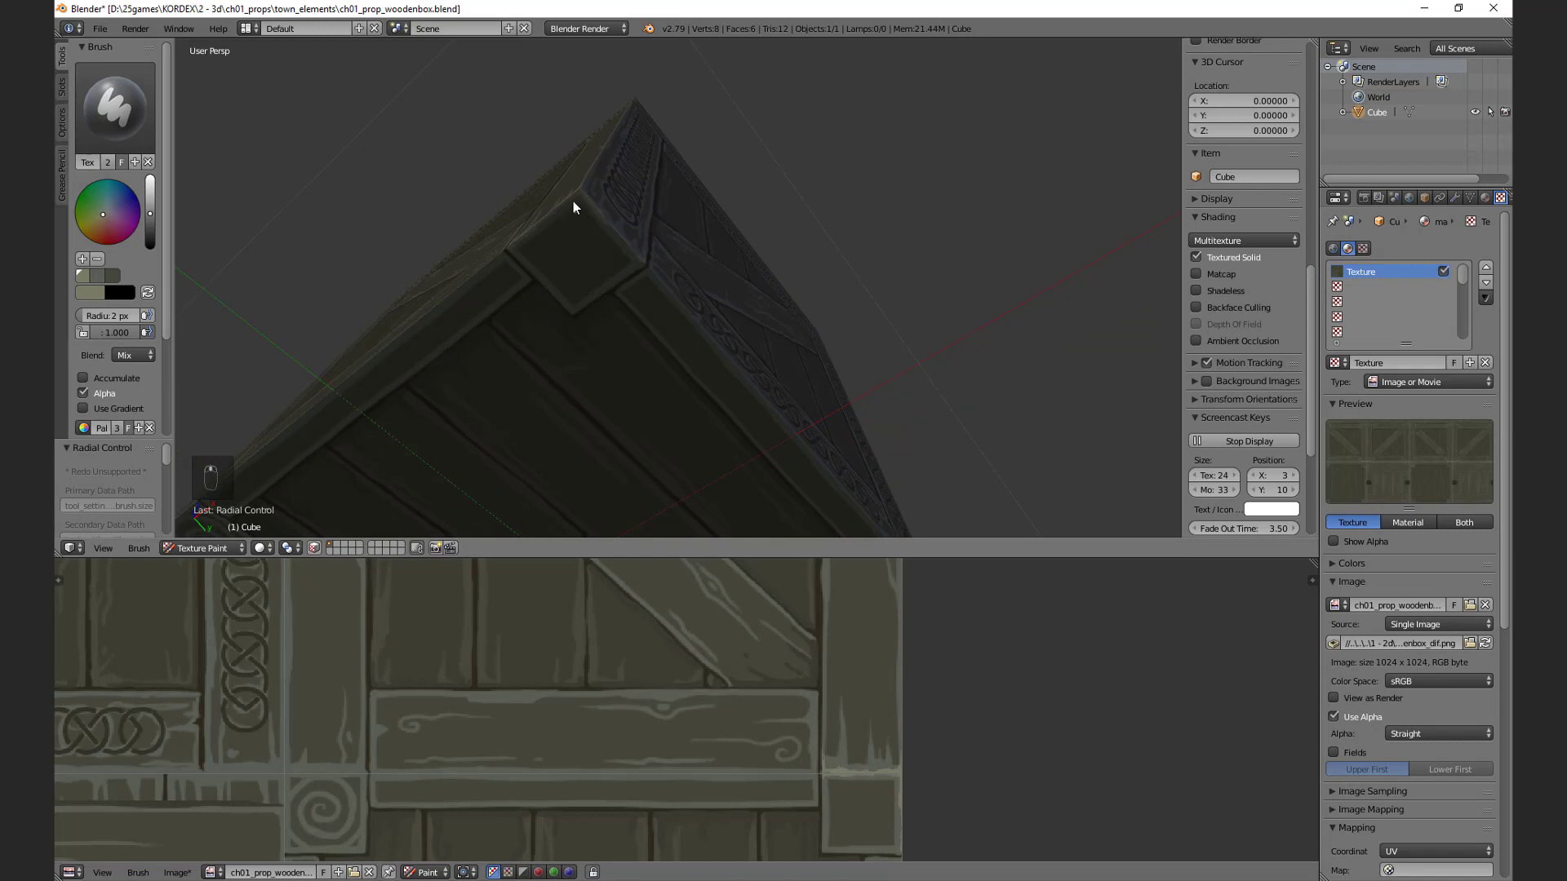
{"action": "middle_click_drag", "start_coordinate": [928, 413], "coordinate": [357, 363]}
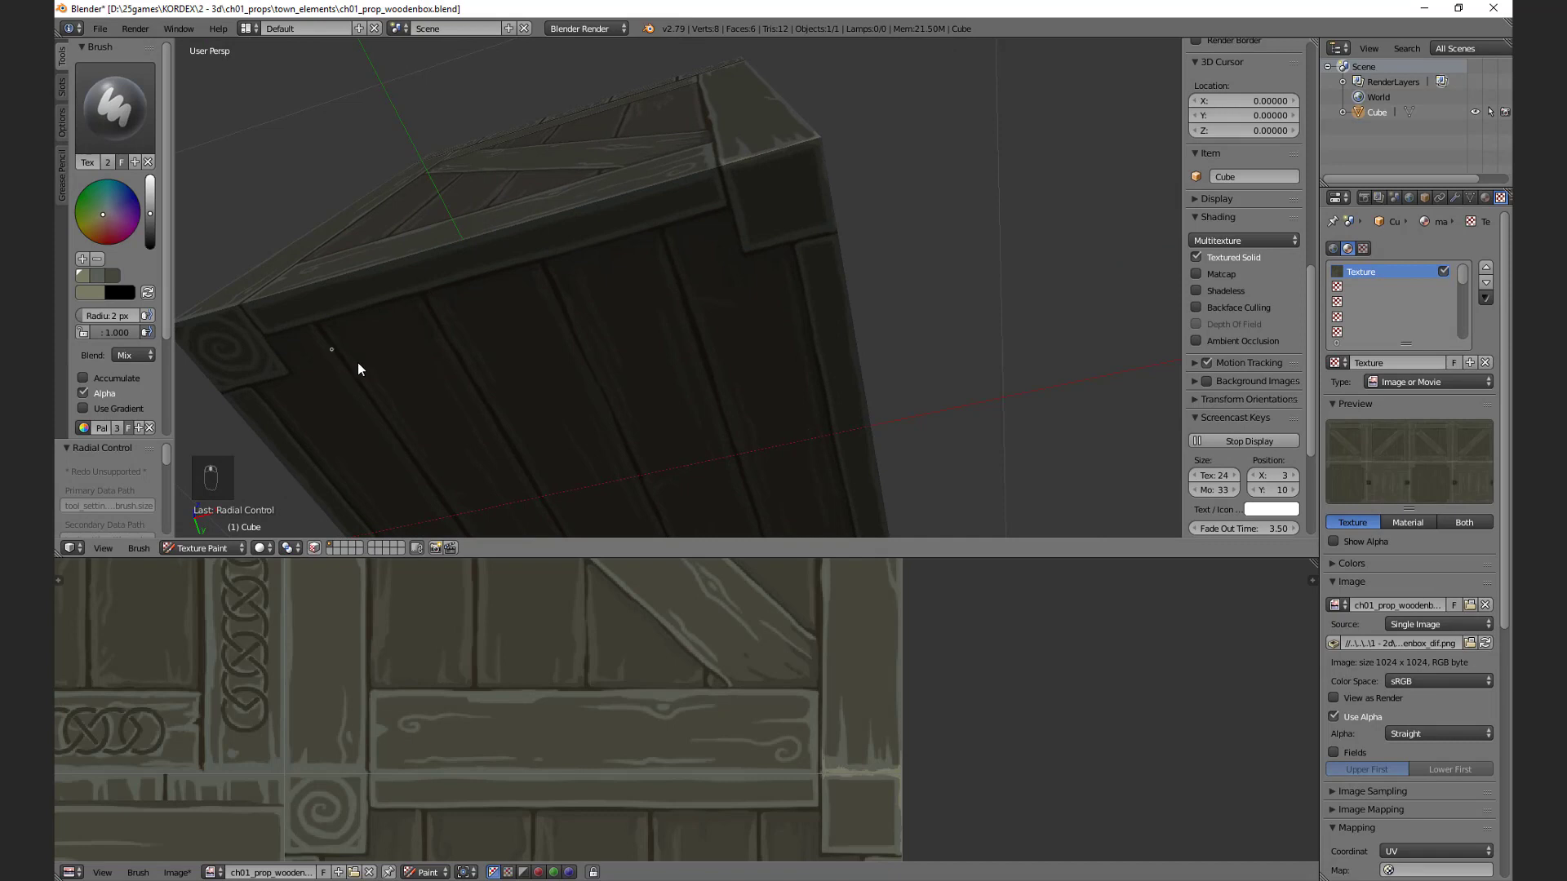
Step: Paint a spiral carving on the plain underside corner block with the second palette tone and a 3 px brush radius
{"action": "left_click", "coordinate": [96, 276]}
{"action": "mouse_move", "coordinate": [731, 248]}
{"action": "middle_mouse_down"}
{"action": "mouse_move", "coordinate": [724, 221]}
{"action": "mouse_move", "coordinate": [688, 312]}
{"action": "mouse_move", "coordinate": [610, 365]}
{"action": "mouse_move", "coordinate": [578, 250]}
{"action": "middle_mouse_up"}
{"action": "key", "text": "f"}
{"action": "left_click", "coordinate": [581, 257]}
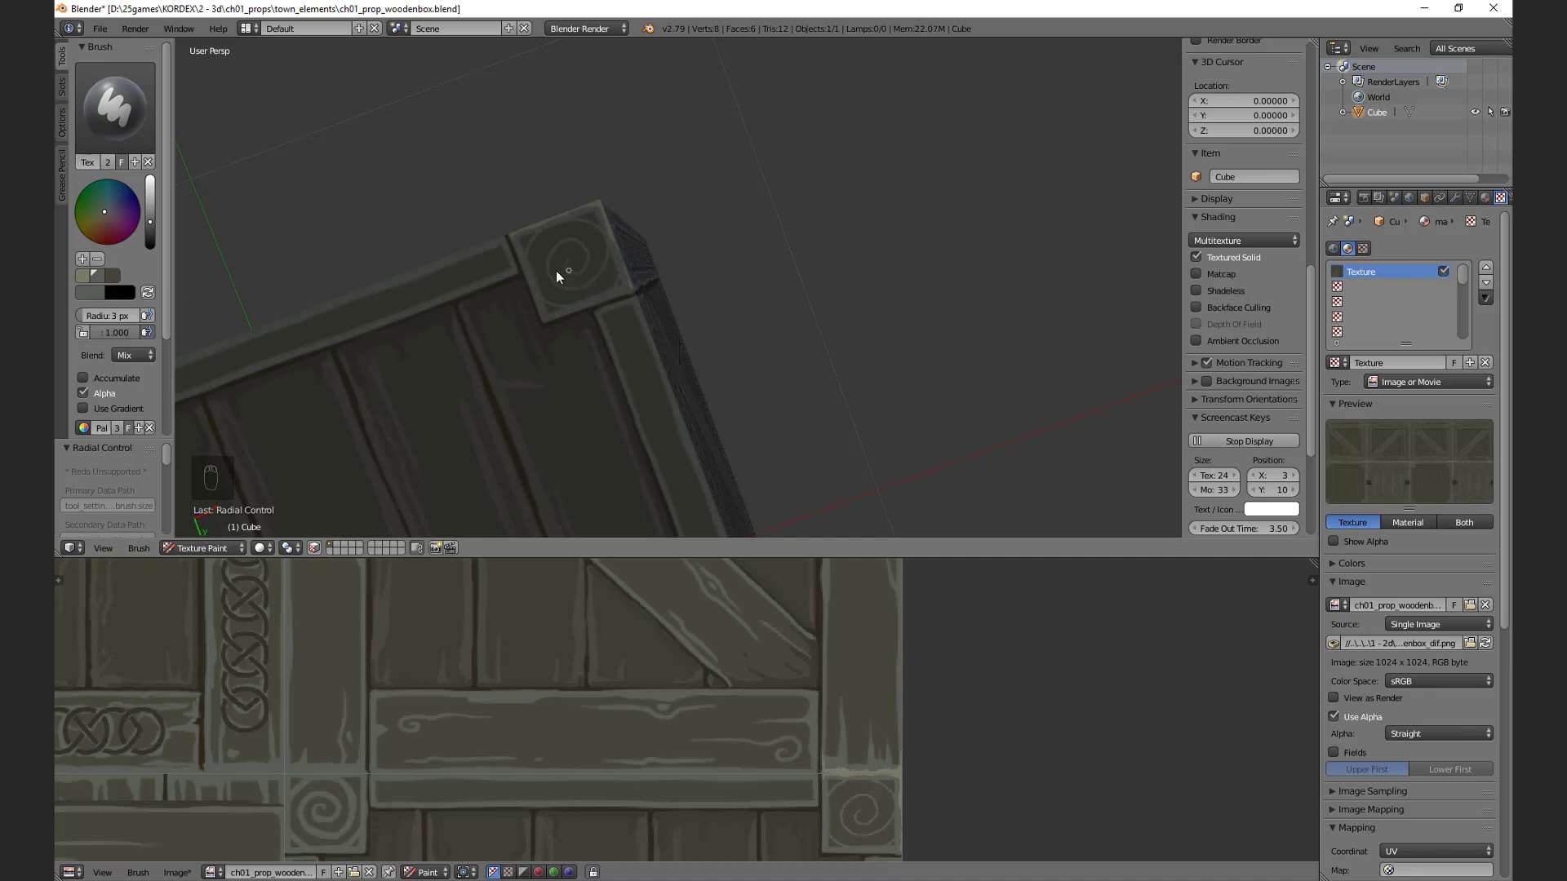
Step: Refine the new spiral carving with highlights in the lightest palette tone, using a 2 px brush radius
{"action": "key", "text": "f"}
{"action": "left_click", "coordinate": [566, 306]}
{"action": "left_click_drag", "start_coordinate": [570, 261], "coordinate": [579, 278]}
{"action": "key", "text": "f"}
{"action": "left_click", "coordinate": [541, 246]}
{"action": "middle_click_drag", "start_coordinate": [548, 293], "coordinate": [448, 372]}
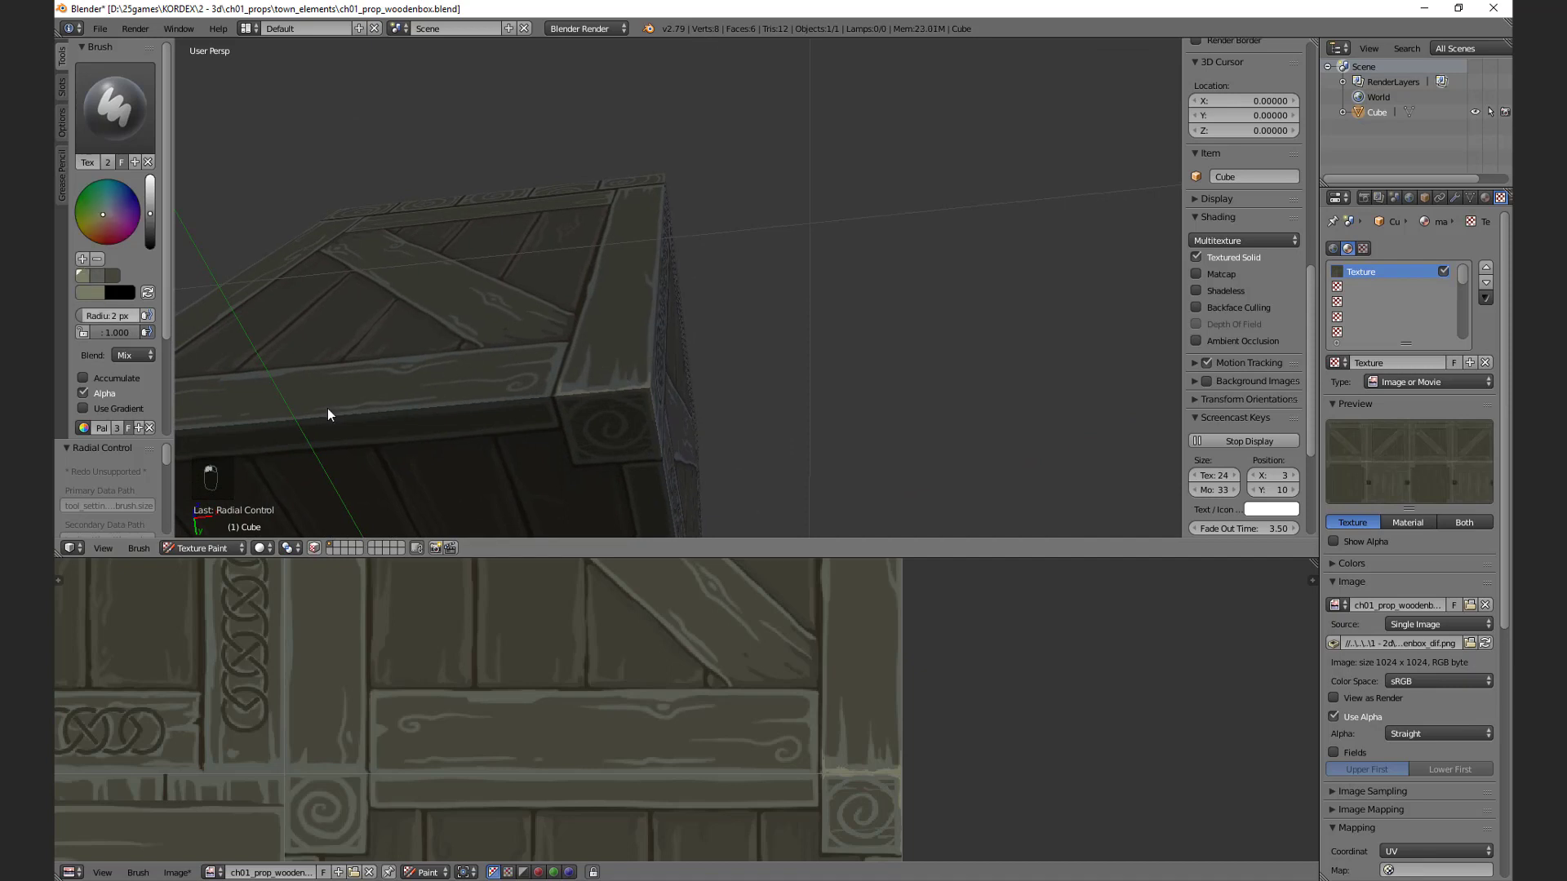
Step: Sample the dark groove tone beside the crate's side beam as a new palette colour for the brush
{"action": "middle_click_drag", "start_coordinate": [329, 413], "coordinate": [525, 372]}
{"action": "key", "text": "f"}
{"action": "key", "text": "s"}
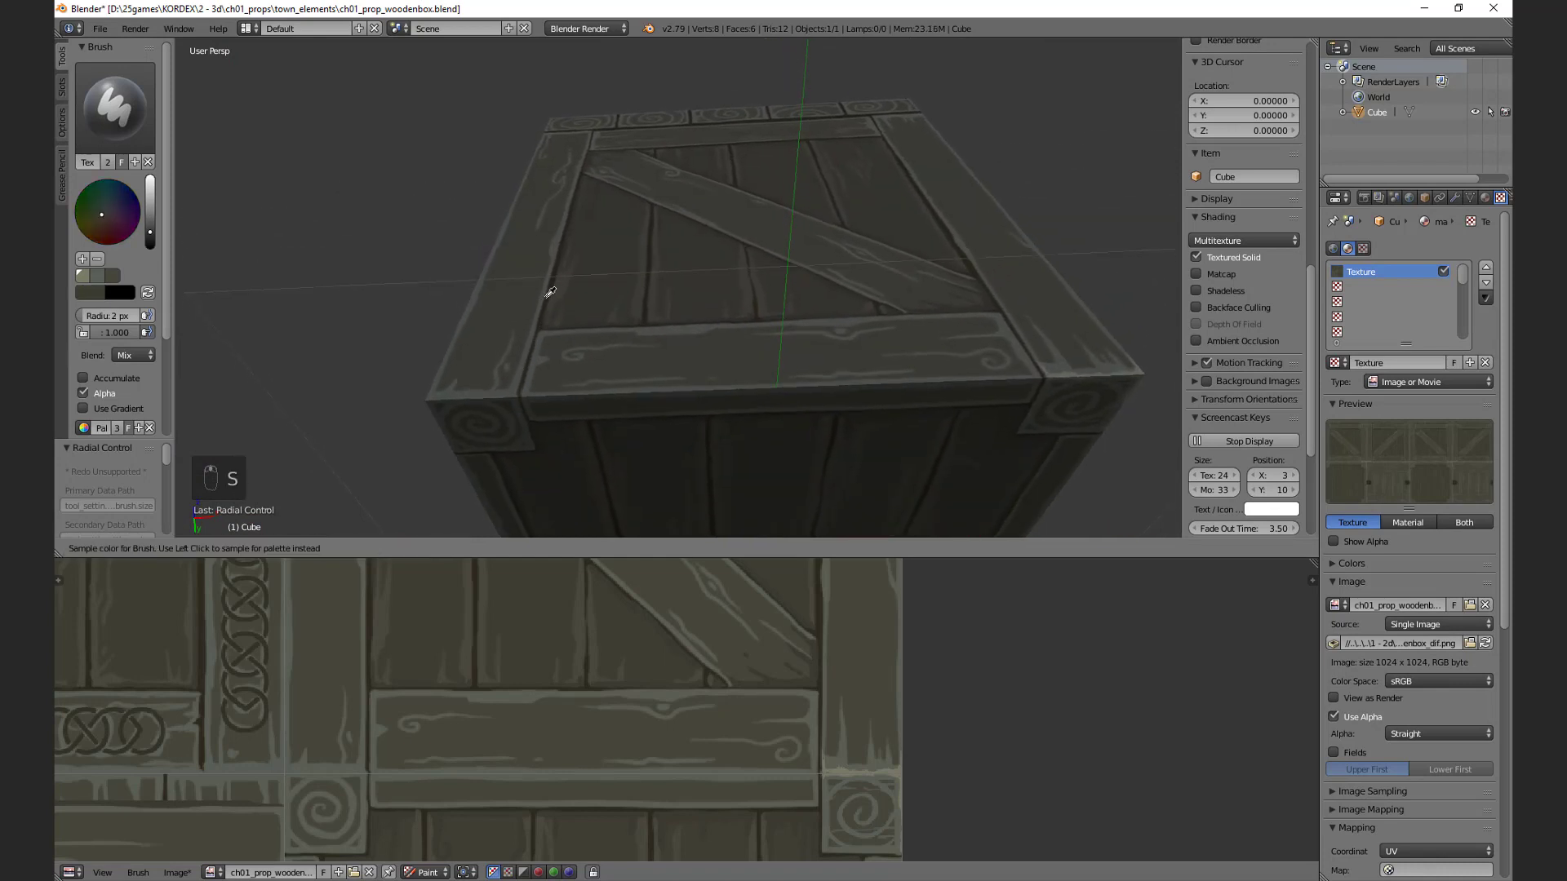
{"action": "left_click", "coordinate": [554, 279]}
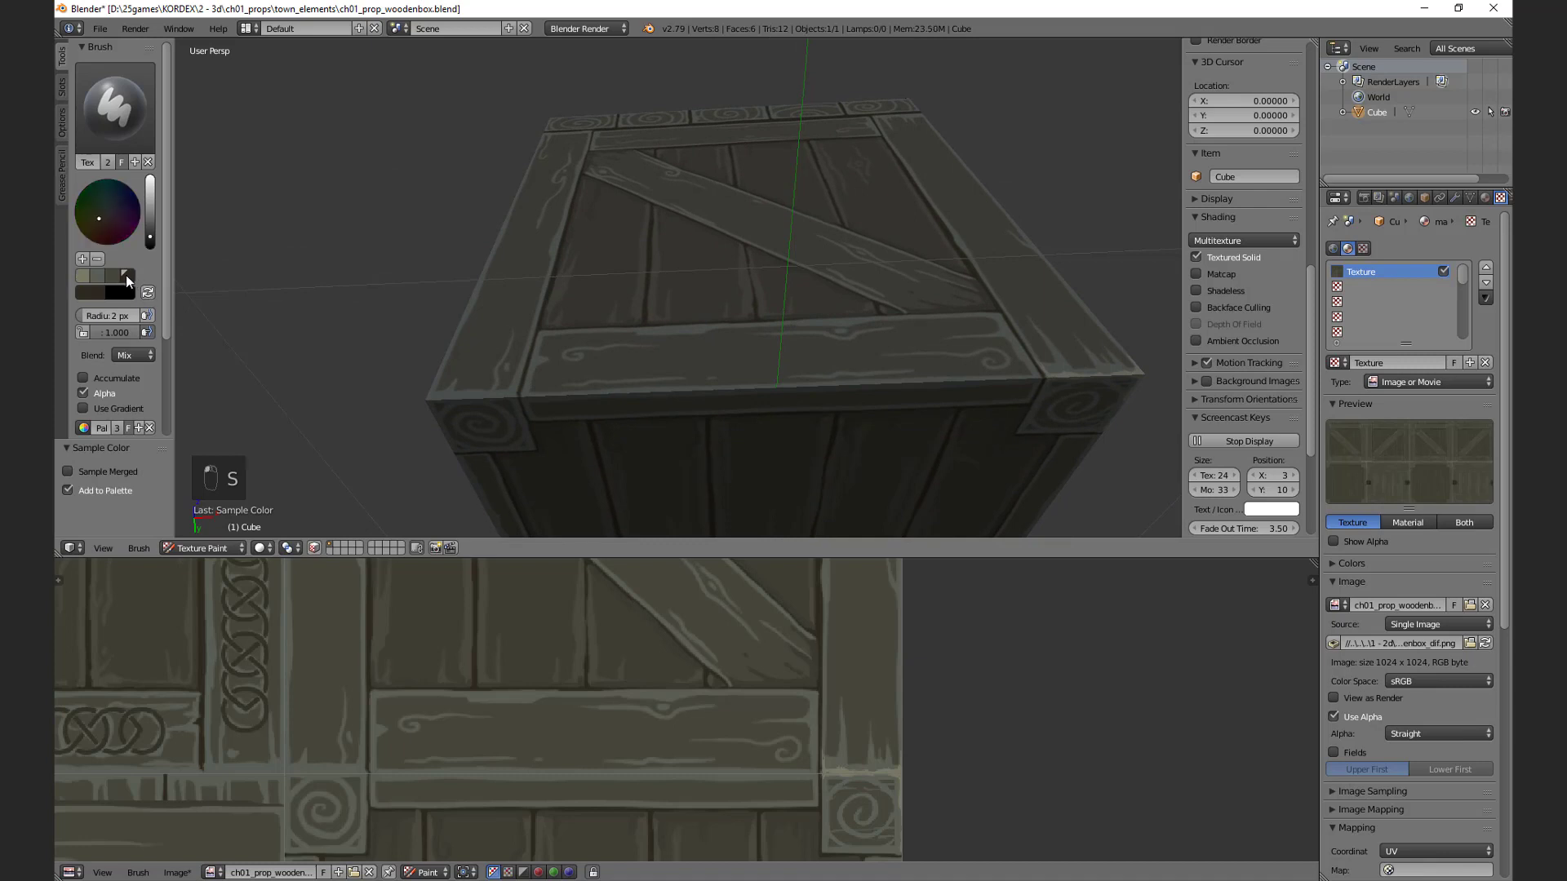
Step: Paint the dark gap between the spiral corner block and the neighbouring board across the edge, using the sampled tone at 3 px radius
{"action": "middle_click_drag", "start_coordinate": [554, 280], "coordinate": [472, 388]}
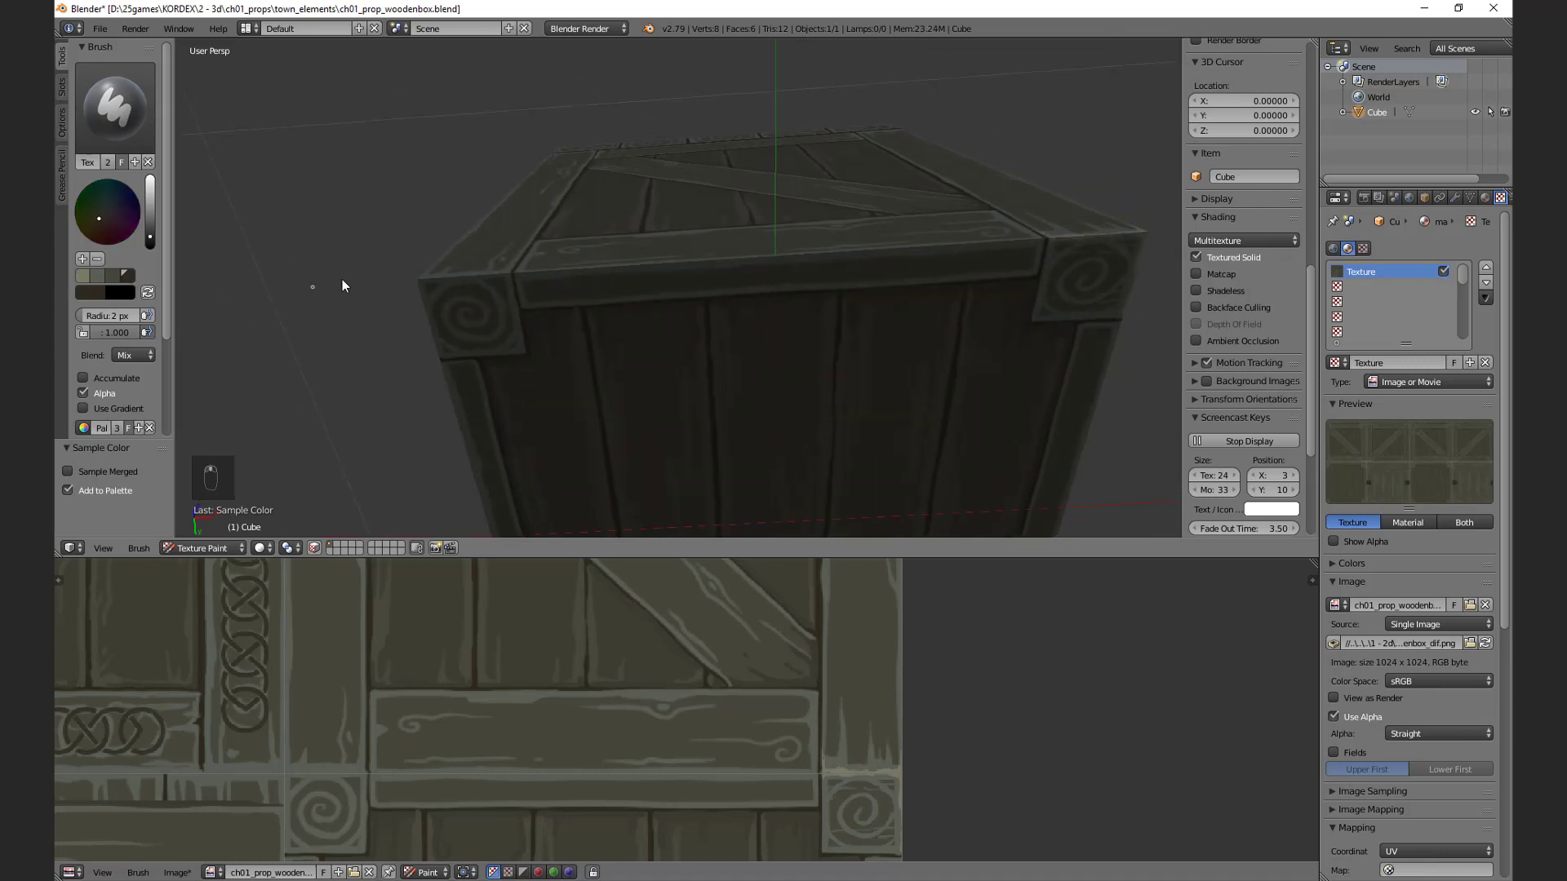
{"action": "middle_click_drag", "start_coordinate": [343, 286], "coordinate": [425, 296]}
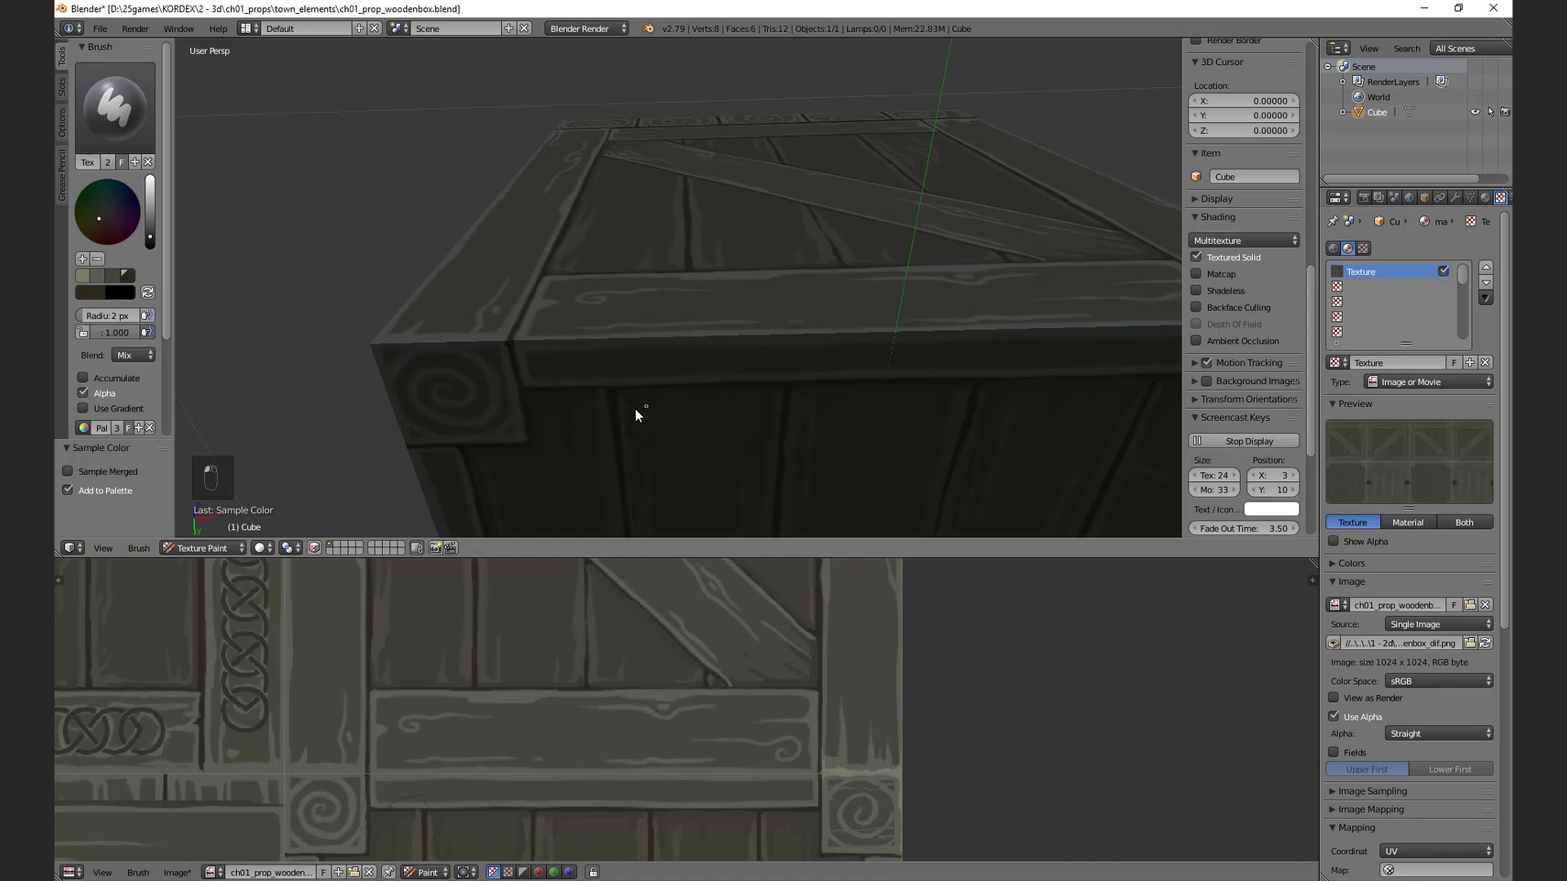
{"action": "key", "text": "ctrl+z"}
{"action": "key", "text": "ctrl+z"}
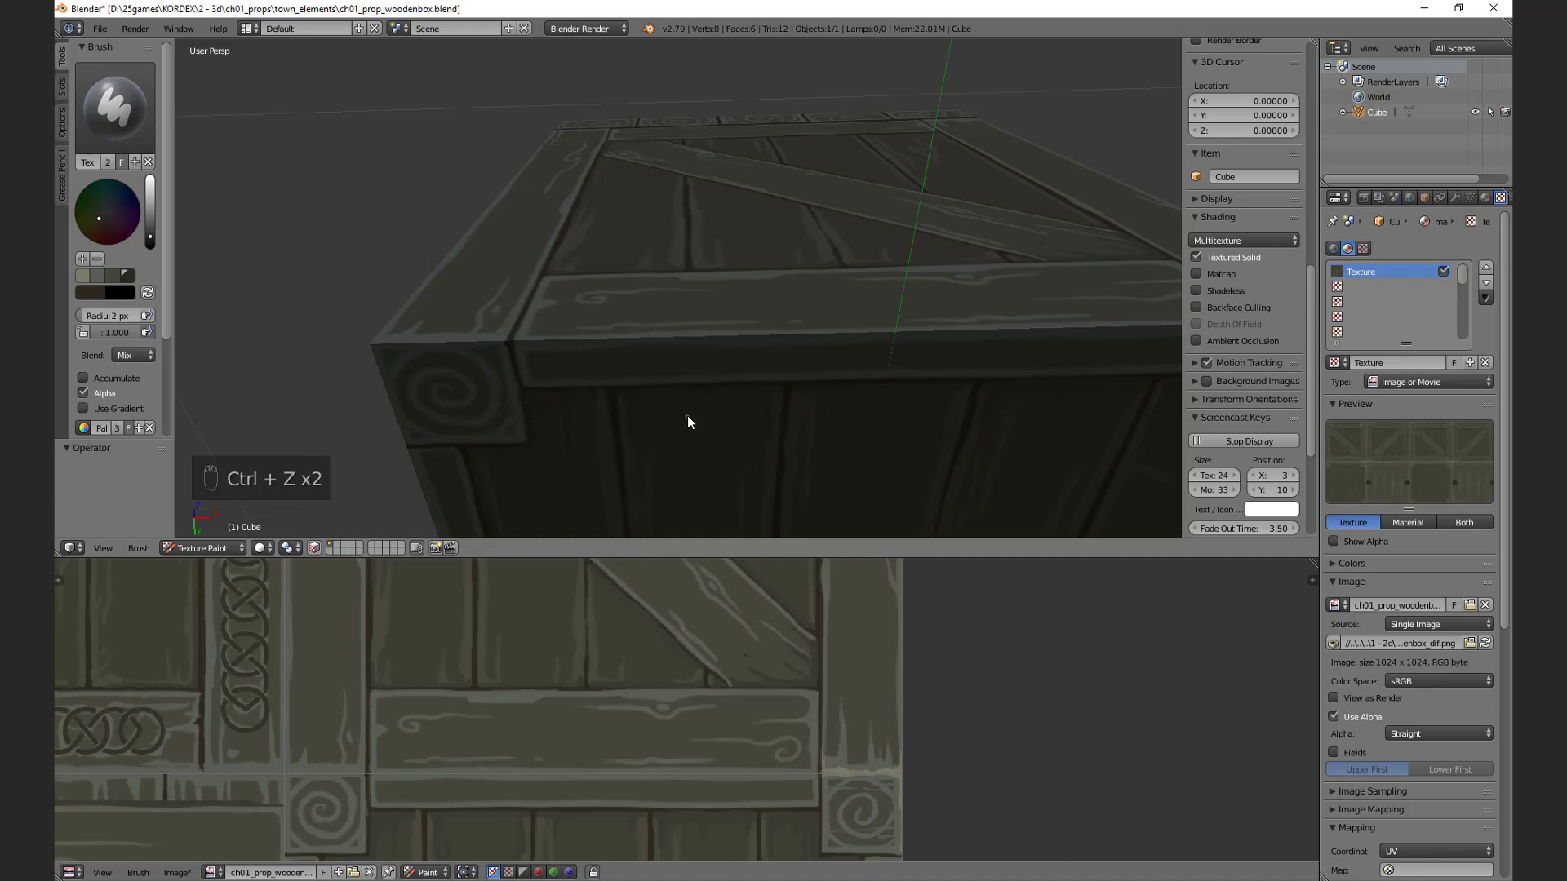
{"action": "mouse_move", "coordinate": [596, 397]}
{"action": "middle_mouse_down"}
{"action": "mouse_move", "coordinate": [542, 370]}
{"action": "mouse_move", "coordinate": [535, 322]}
{"action": "middle_mouse_up"}
{"action": "key", "text": "f"}
{"action": "left_click", "coordinate": [532, 300]}
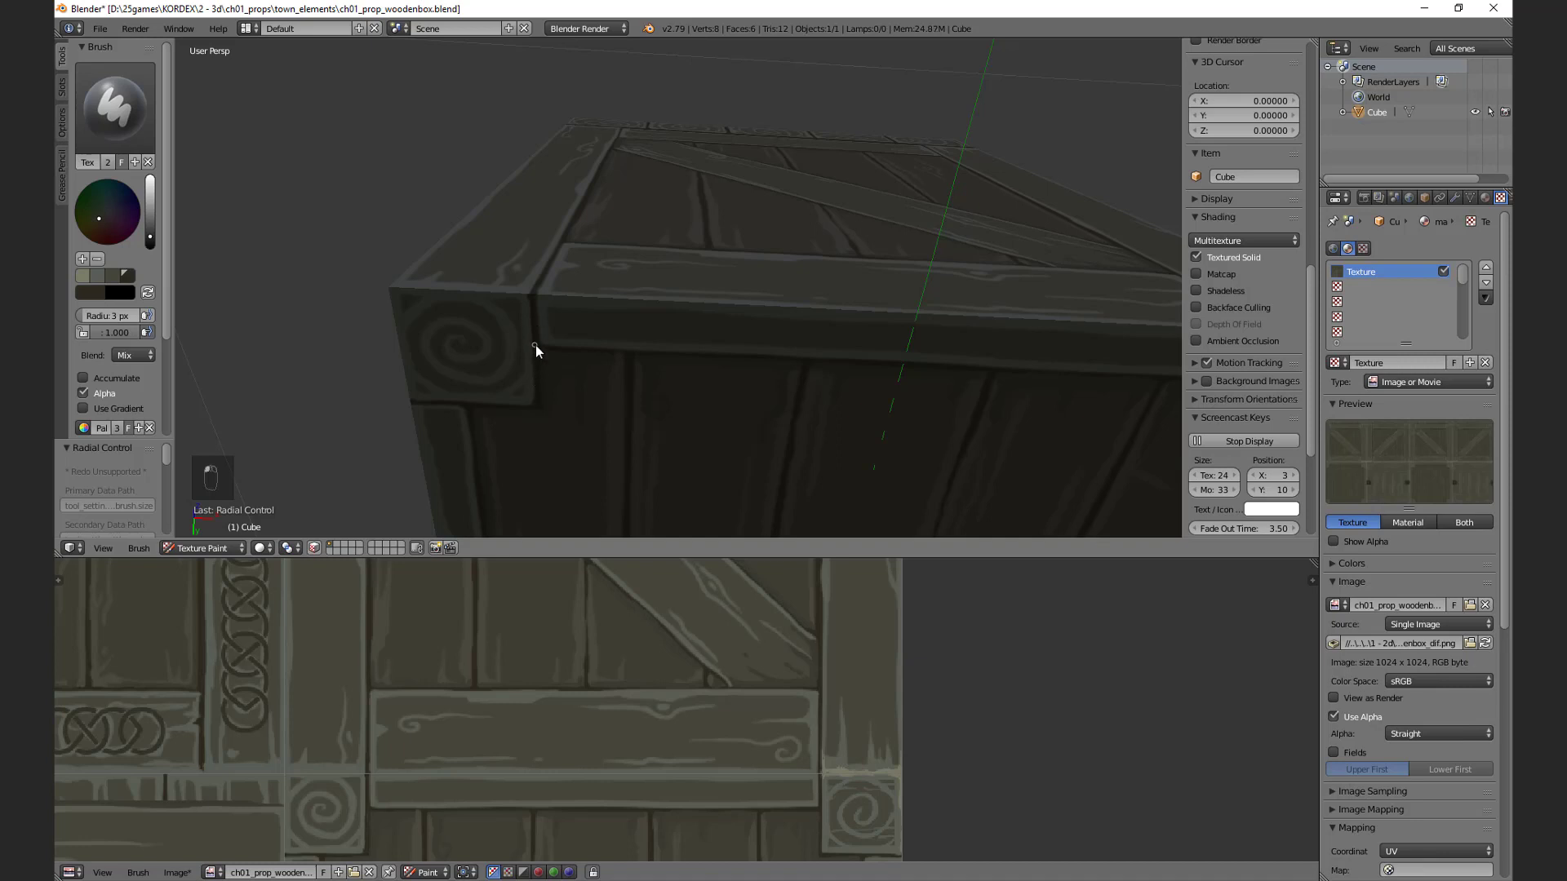
{"action": "middle_click_drag", "start_coordinate": [549, 304], "coordinate": [535, 453]}
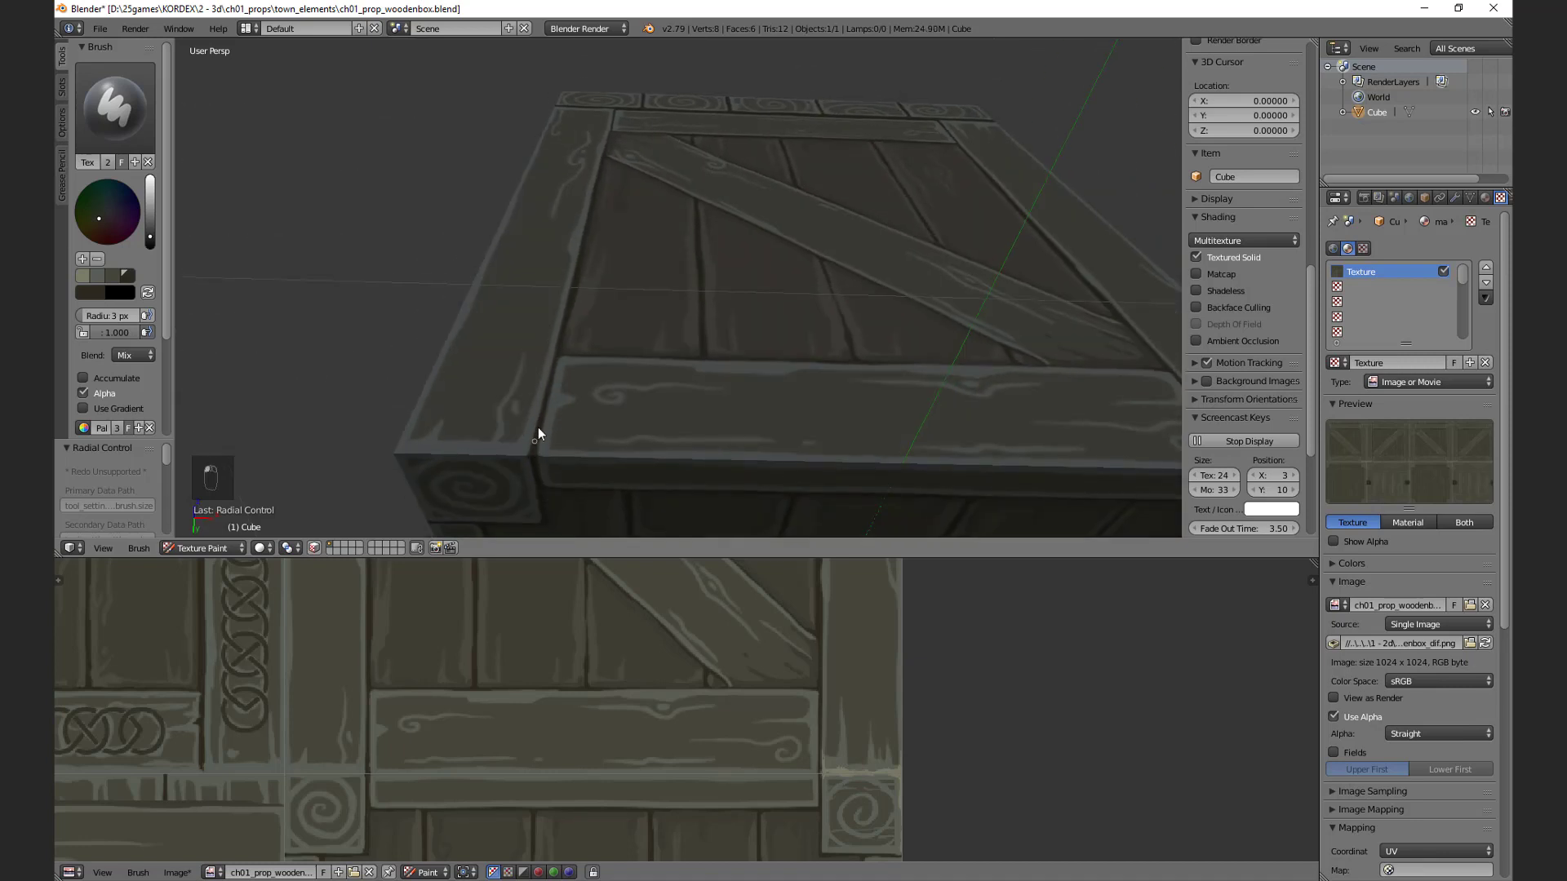
{"action": "left_click_drag", "start_coordinate": [546, 385], "coordinate": [553, 362]}
{"action": "key", "text": "ctrl+z"}
Step: Extend the dark gap over the lower edge of the knotwork side, beside its spiral corner block
{"action": "middle_click_drag", "start_coordinate": [562, 384], "coordinate": [722, 369]}
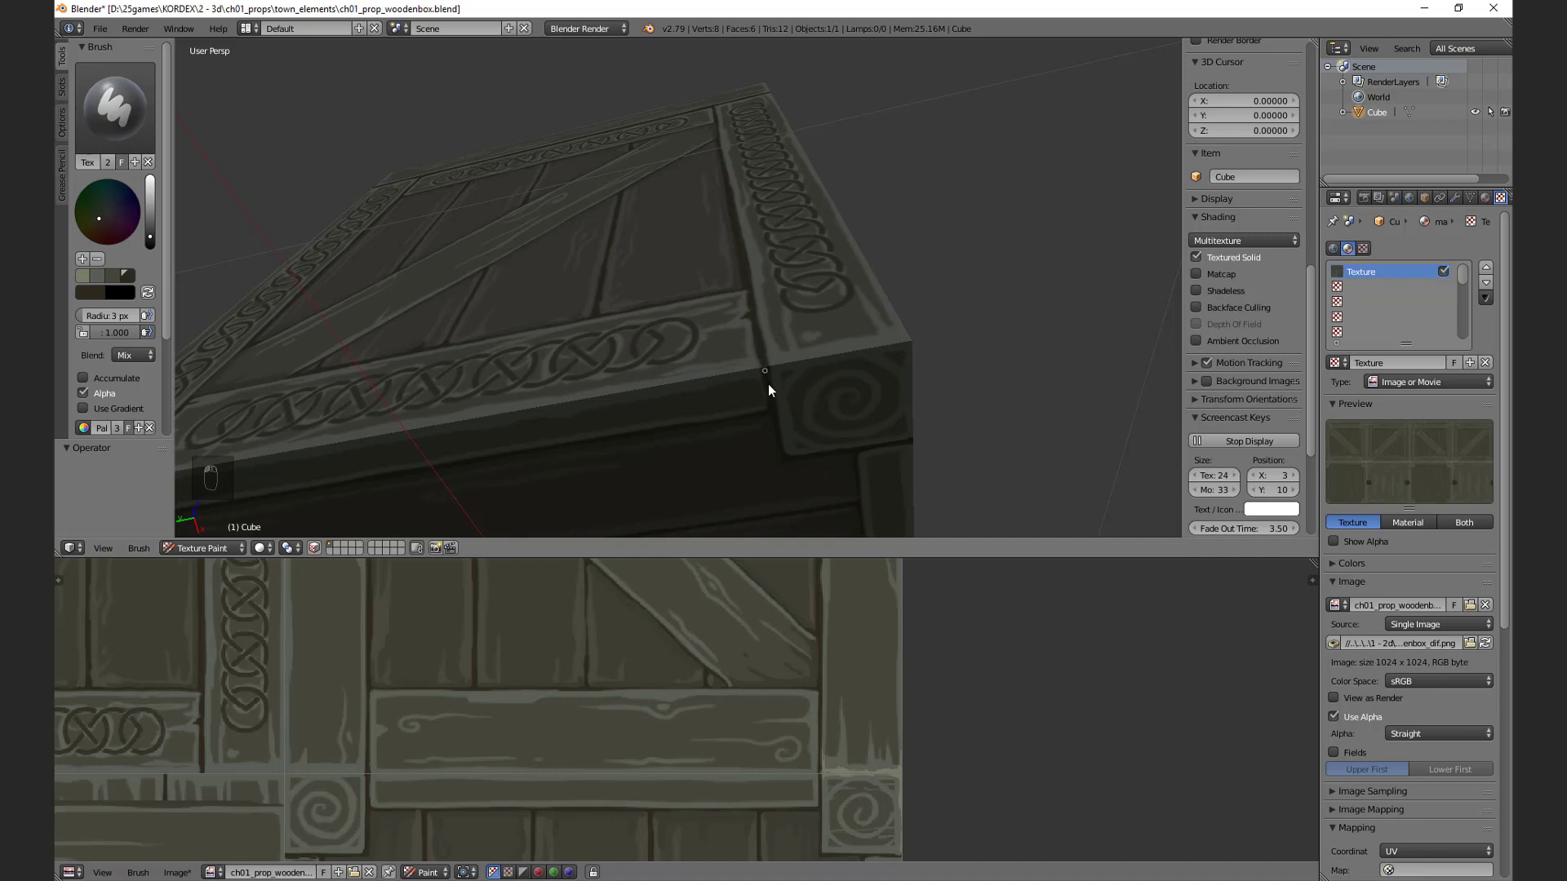
{"action": "middle_click_drag", "start_coordinate": [787, 432], "coordinate": [751, 311]}
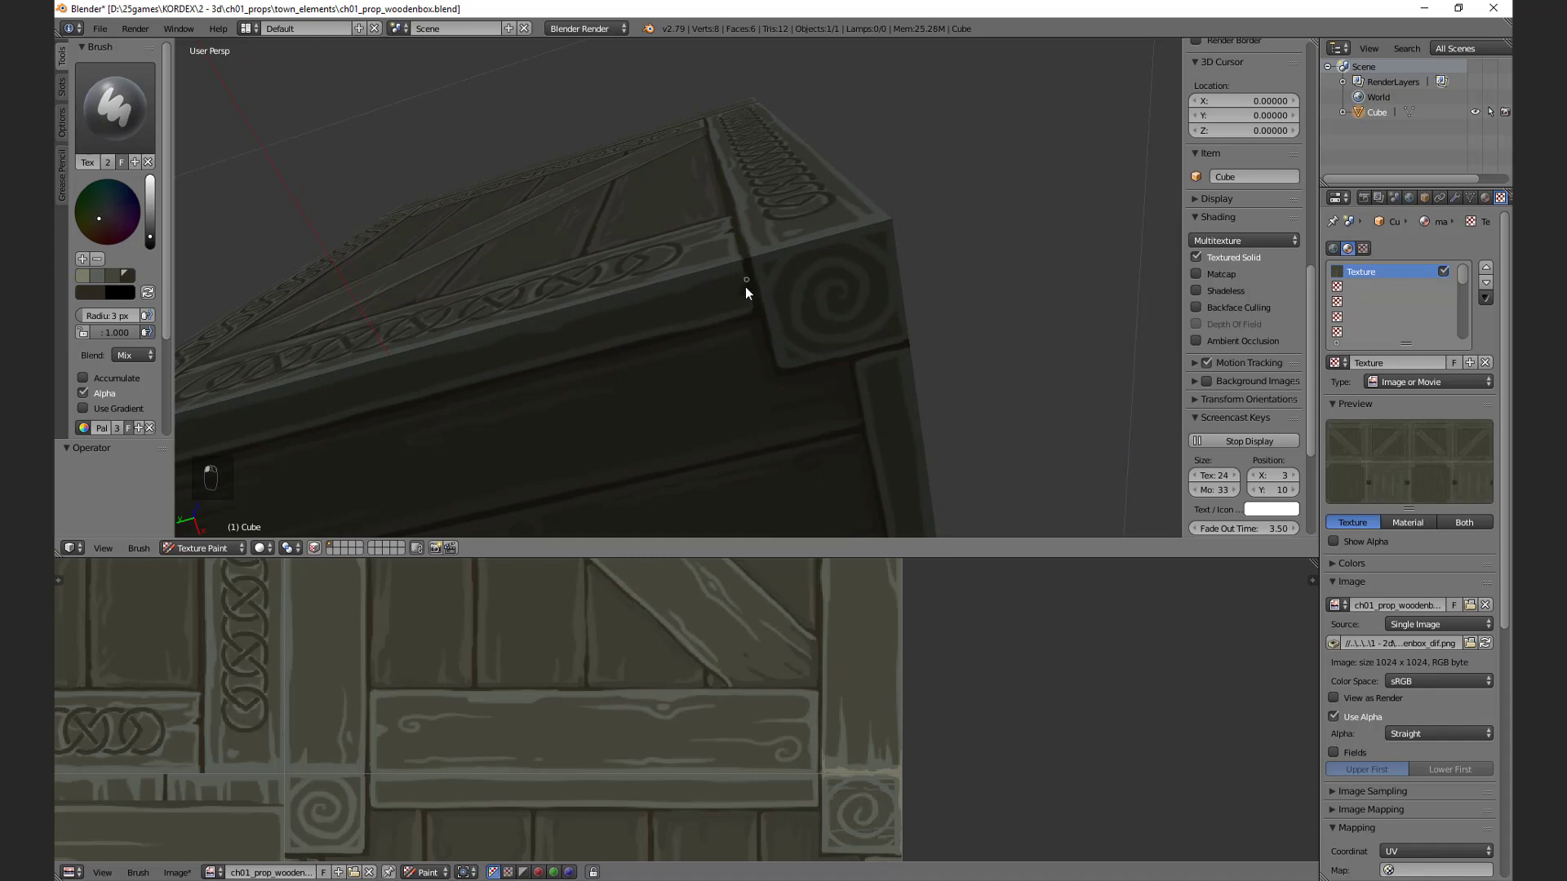
{"action": "middle_click_drag", "start_coordinate": [745, 286], "coordinate": [724, 372]}
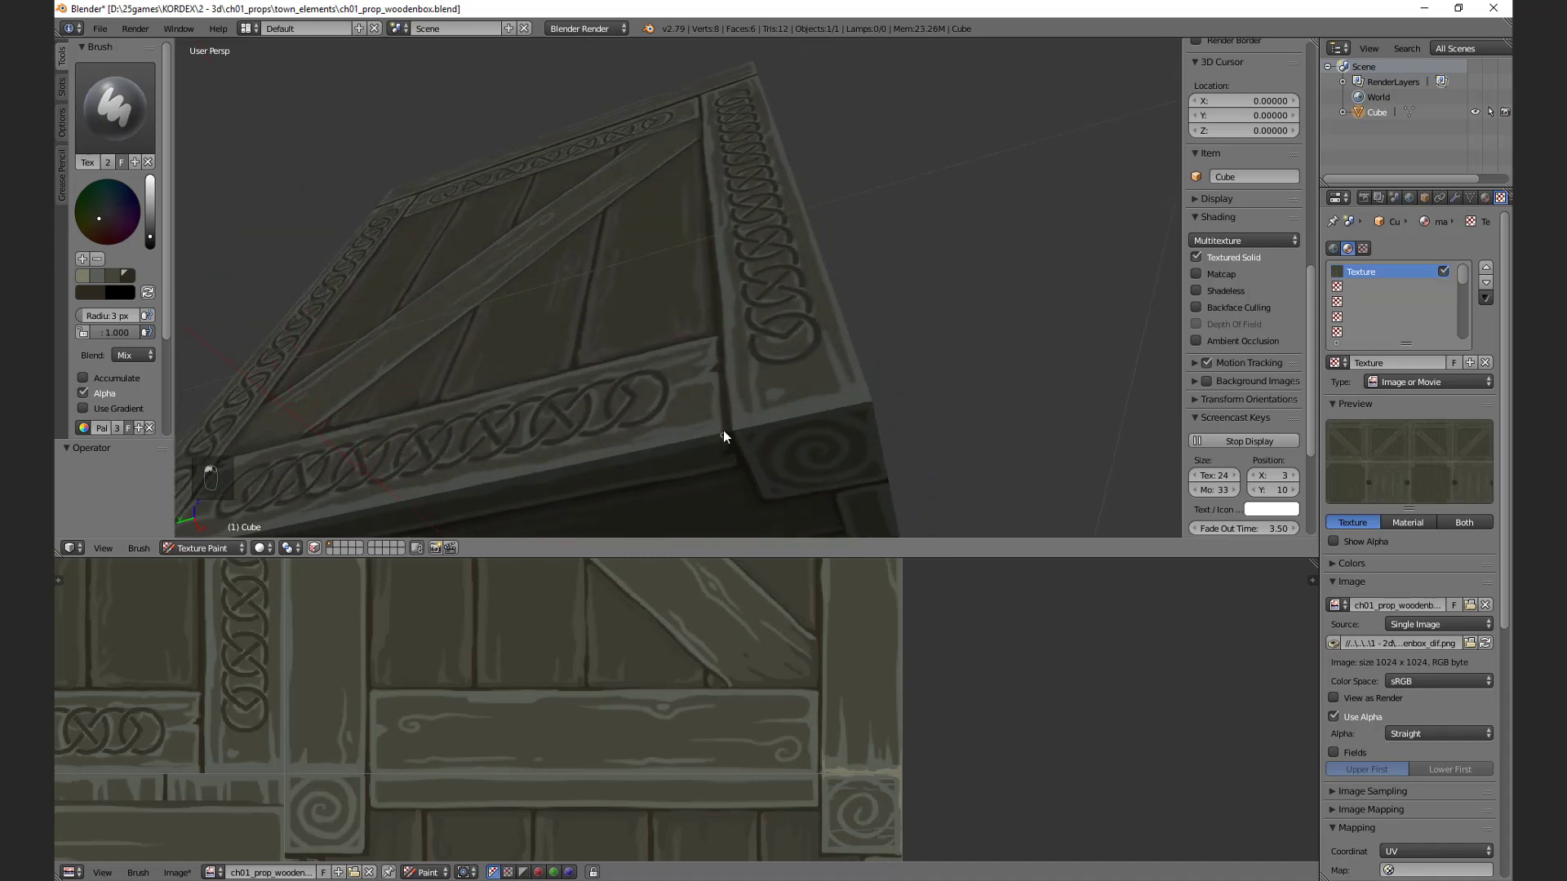
{"action": "mouse_move", "coordinate": [723, 430]}
{"action": "middle_mouse_down"}
{"action": "mouse_move", "coordinate": [749, 440]}
{"action": "mouse_move", "coordinate": [429, 418]}
{"action": "middle_mouse_up"}
Step: Repaint the knotwork board's end with the second palette tone and touch up the adjoining gap with the dark tone
{"action": "left_click", "coordinate": [87, 278]}
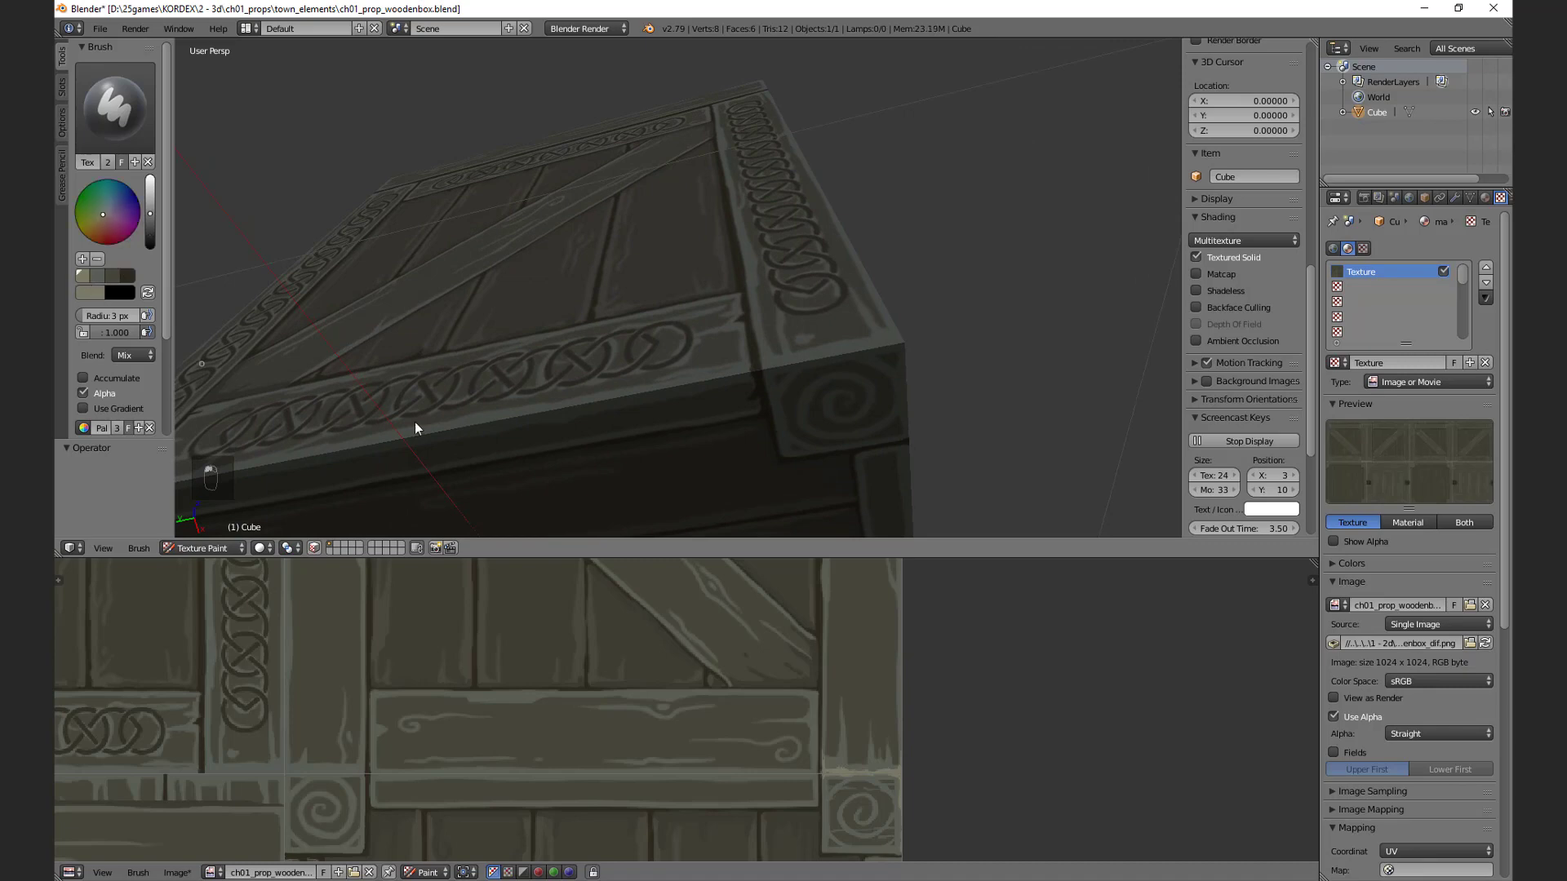
{"action": "left_click", "coordinate": [96, 275]}
{"action": "middle_click_drag", "start_coordinate": [684, 404], "coordinate": [751, 377]}
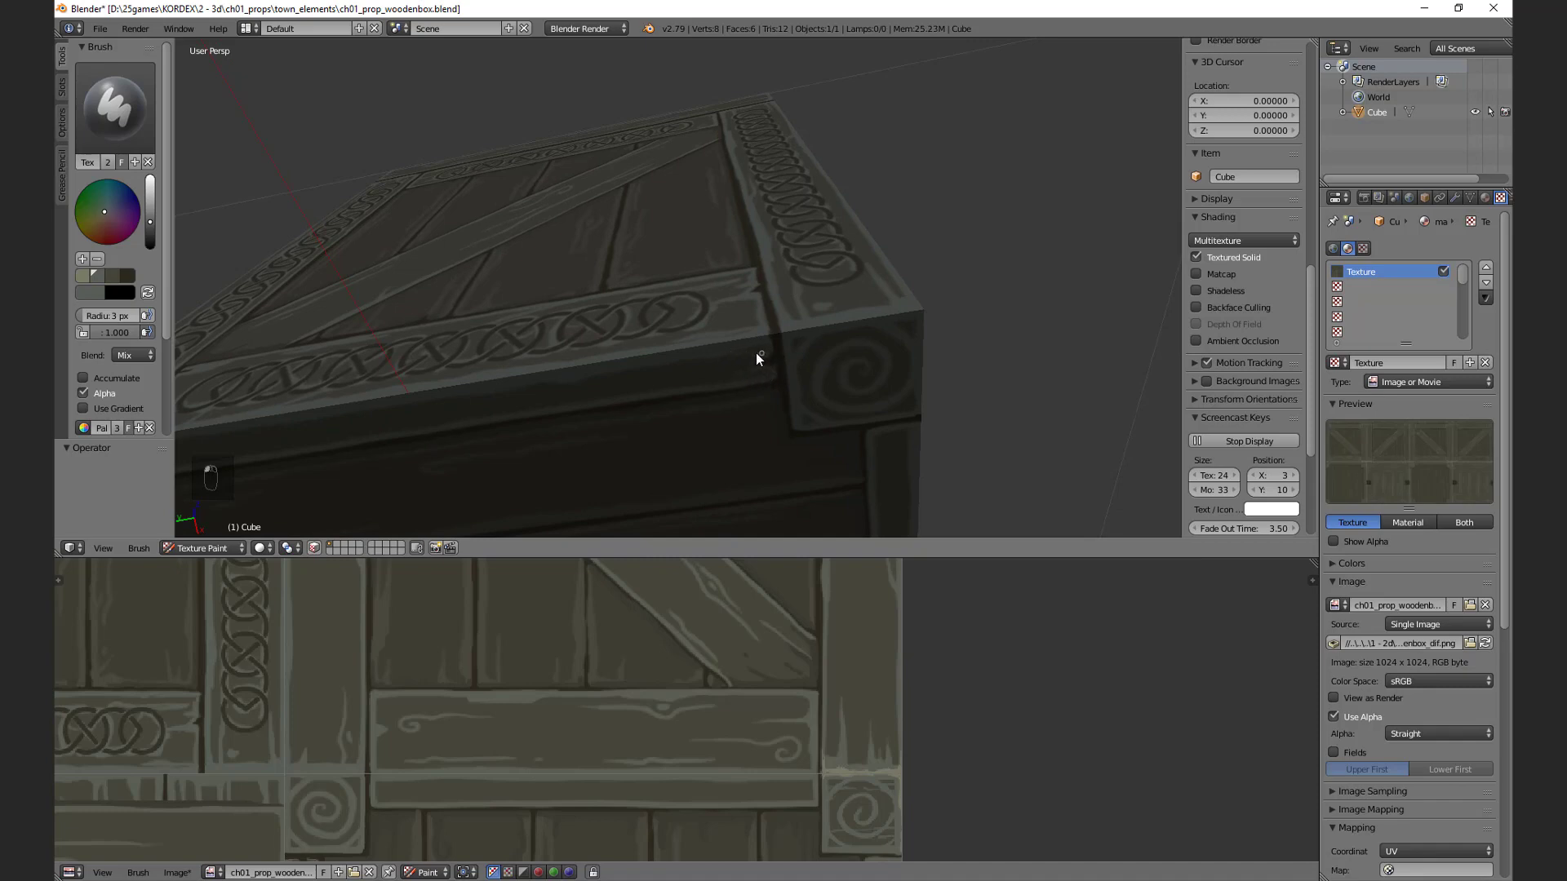
{"action": "mouse_move", "coordinate": [760, 340]}
{"action": "middle_mouse_down"}
{"action": "mouse_move", "coordinate": [778, 379]}
{"action": "mouse_move", "coordinate": [728, 360]}
{"action": "mouse_move", "coordinate": [746, 367]}
{"action": "mouse_move", "coordinate": [700, 402]}
{"action": "middle_mouse_up"}
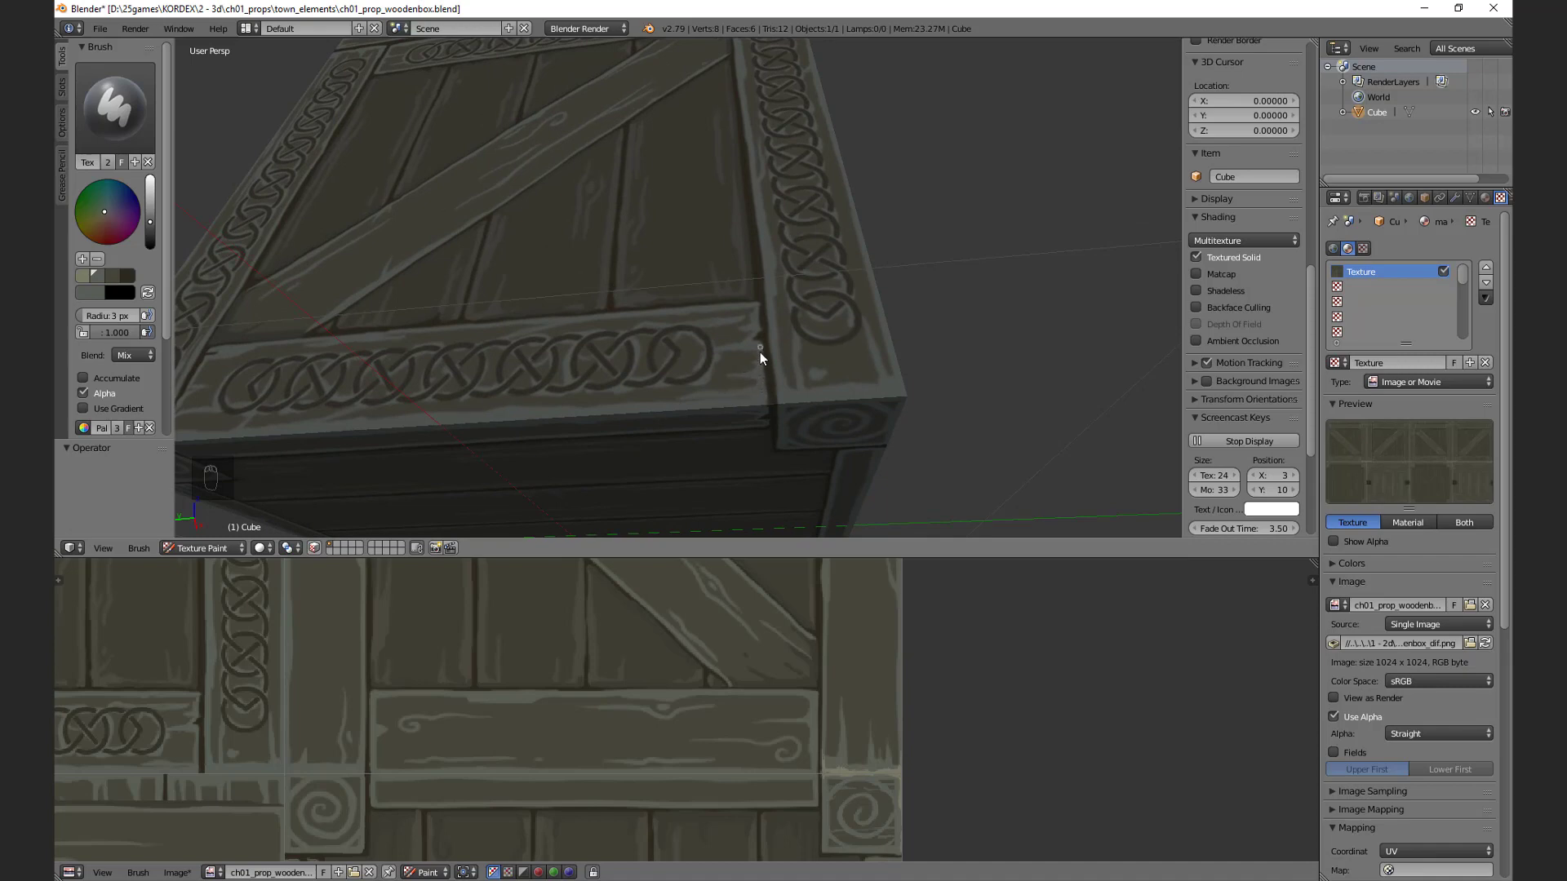
{"action": "middle_click_drag", "start_coordinate": [760, 377], "coordinate": [786, 414]}
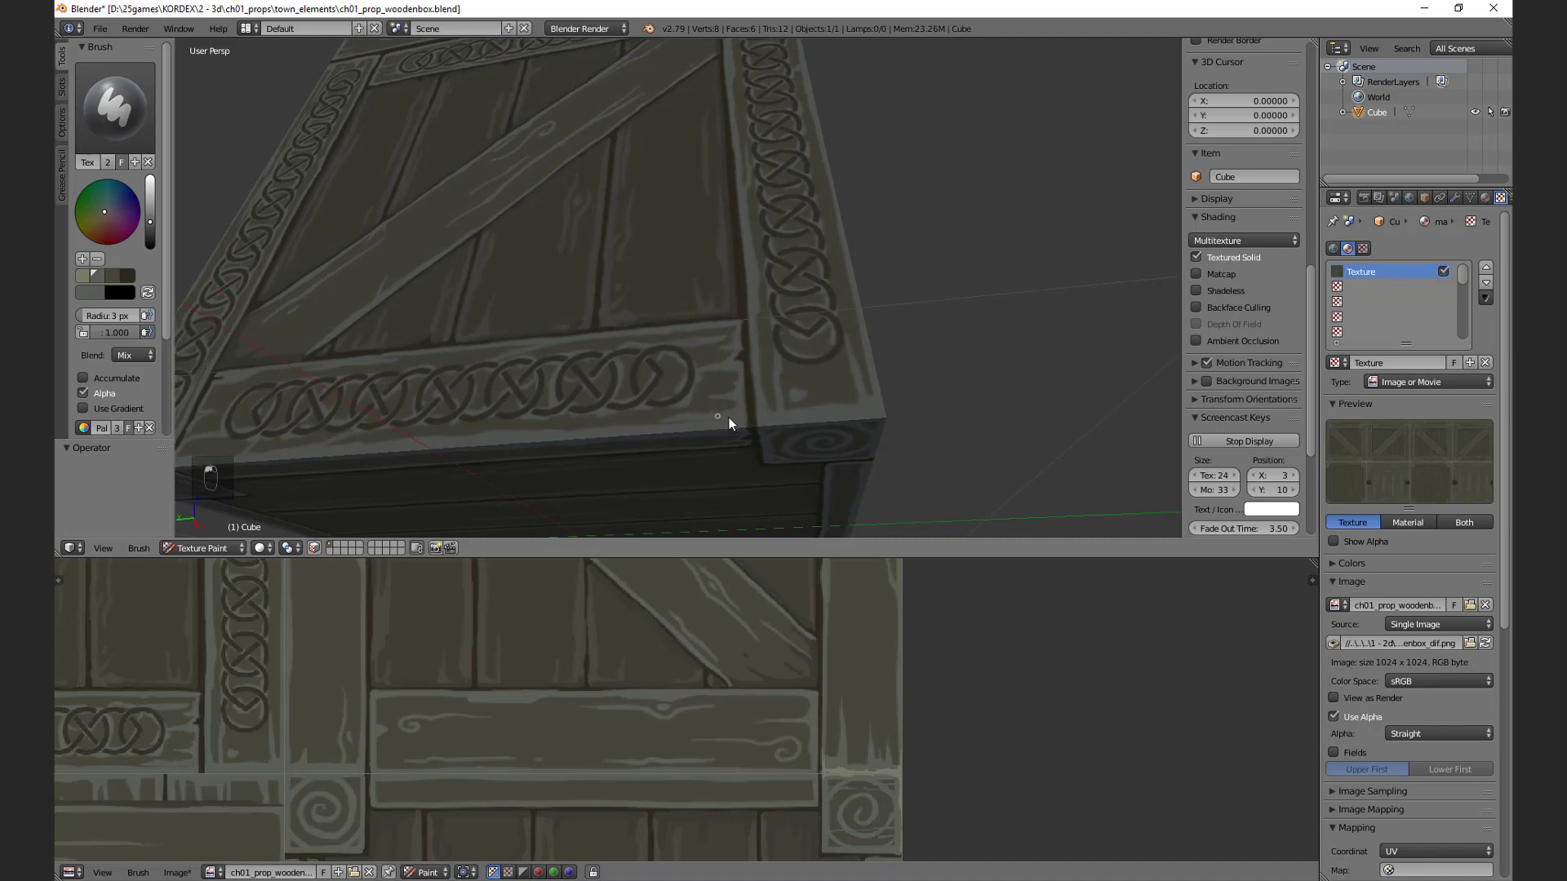
{"action": "left_click", "coordinate": [125, 276]}
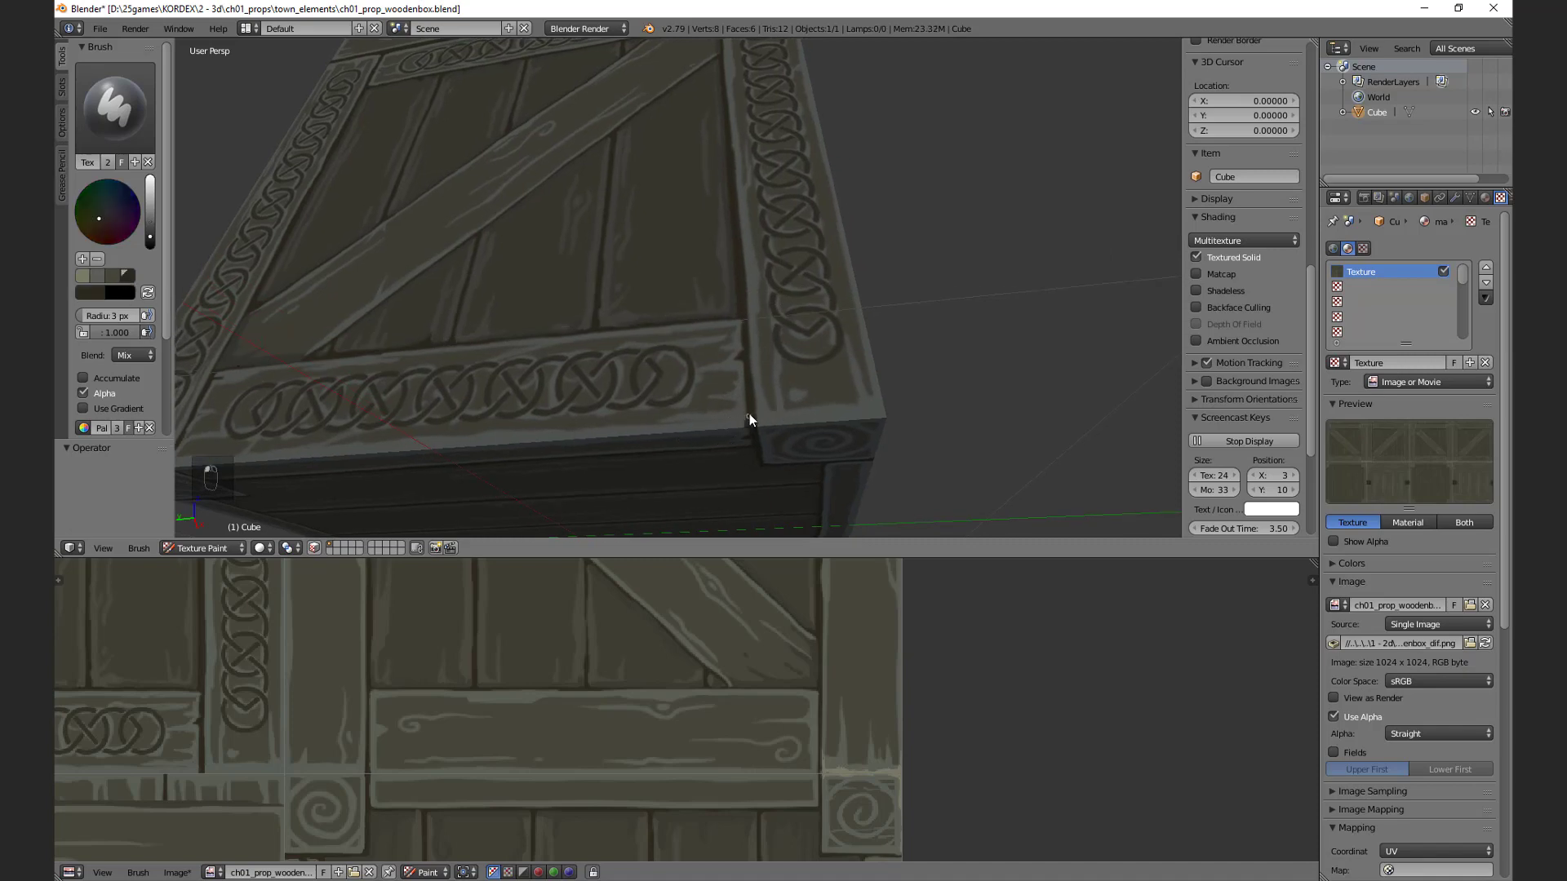
{"action": "mouse_move", "coordinate": [749, 420]}
{"action": "middle_mouse_down"}
{"action": "mouse_move", "coordinate": [738, 312]}
{"action": "mouse_move", "coordinate": [756, 356]}
{"action": "mouse_move", "coordinate": [571, 384]}
{"action": "middle_mouse_up"}
Step: Highlight the edges where the spiral corner block meets the two side beams, using the lightest palette tone
{"action": "left_click", "coordinate": [85, 277]}
{"action": "mouse_move", "coordinate": [799, 384]}
{"action": "middle_mouse_down"}
{"action": "mouse_move", "coordinate": [844, 369]}
{"action": "mouse_move", "coordinate": [770, 340]}
{"action": "mouse_move", "coordinate": [756, 308]}
{"action": "mouse_move", "coordinate": [727, 364]}
{"action": "mouse_move", "coordinate": [653, 427]}
{"action": "middle_mouse_up"}
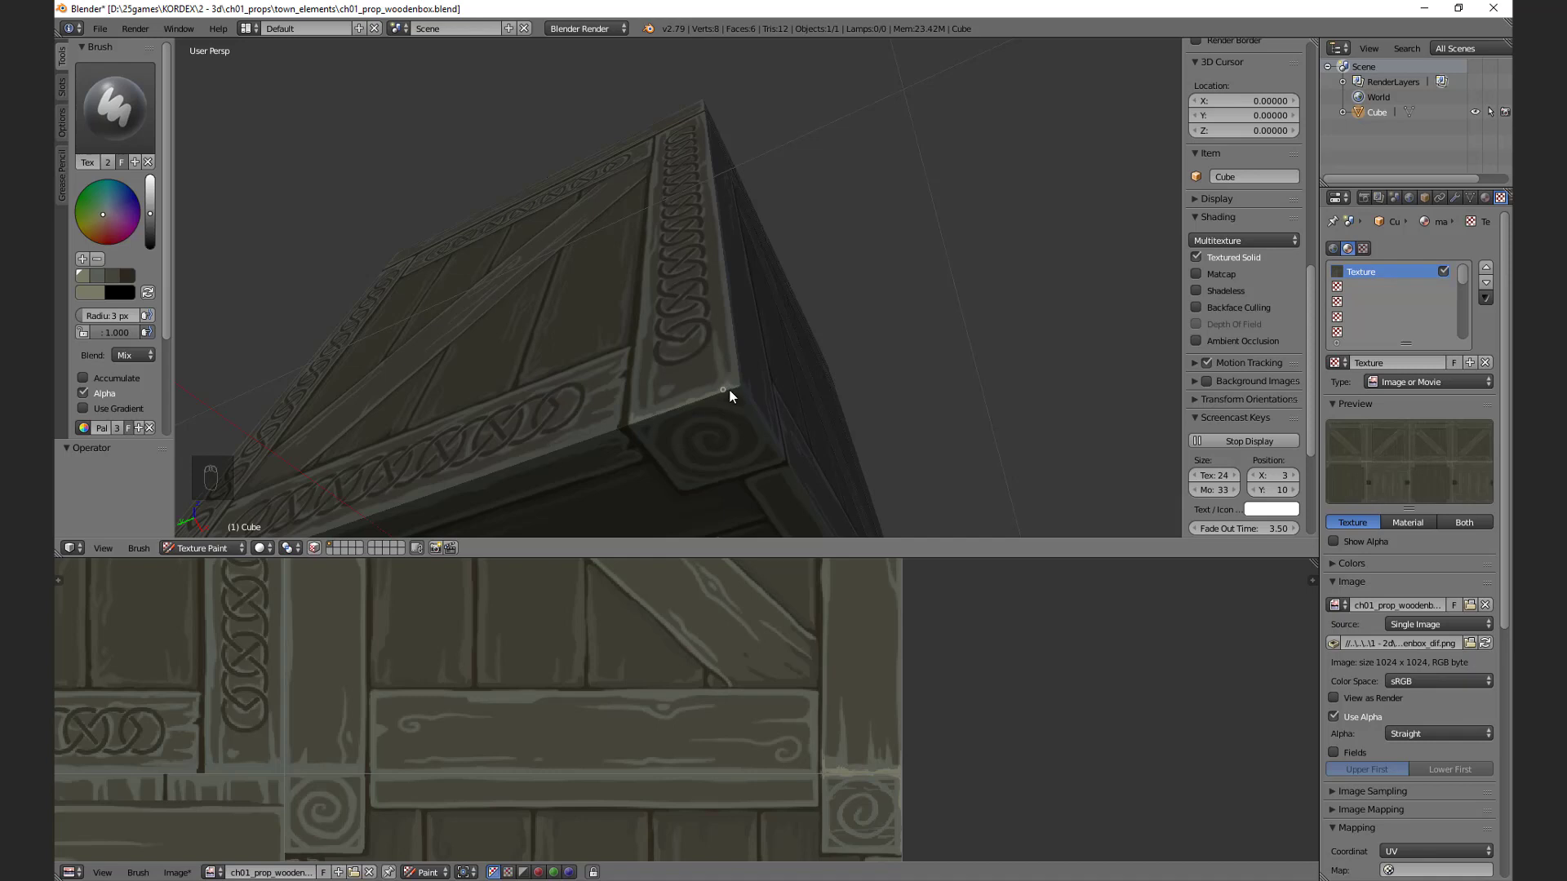
{"action": "middle_click_drag", "start_coordinate": [754, 387], "coordinate": [679, 428]}
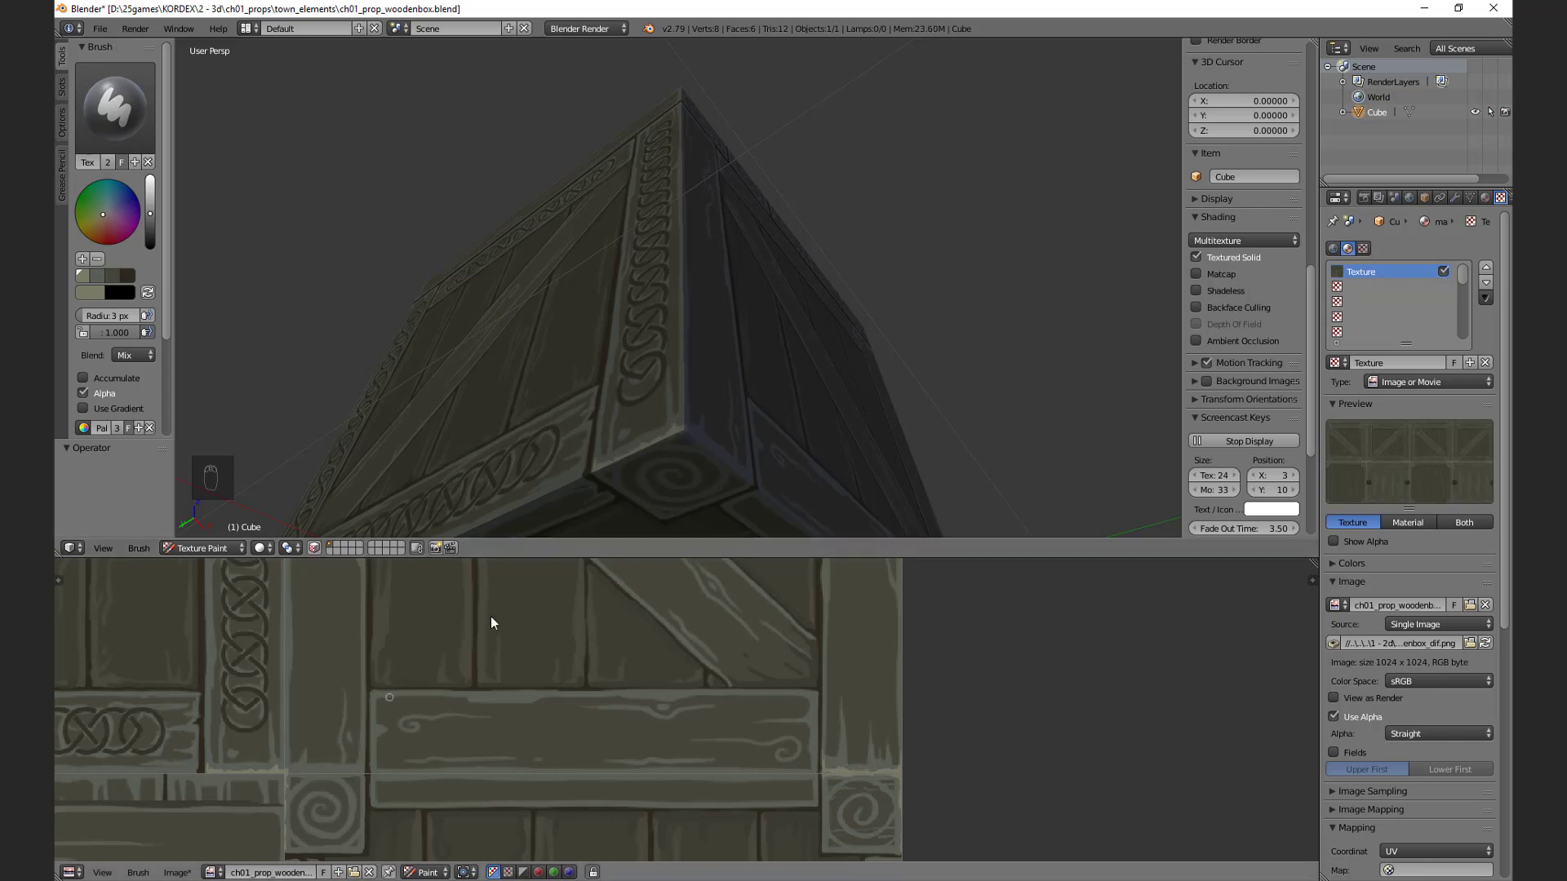
{"action": "middle_click_drag", "start_coordinate": [703, 384], "coordinate": [656, 373]}
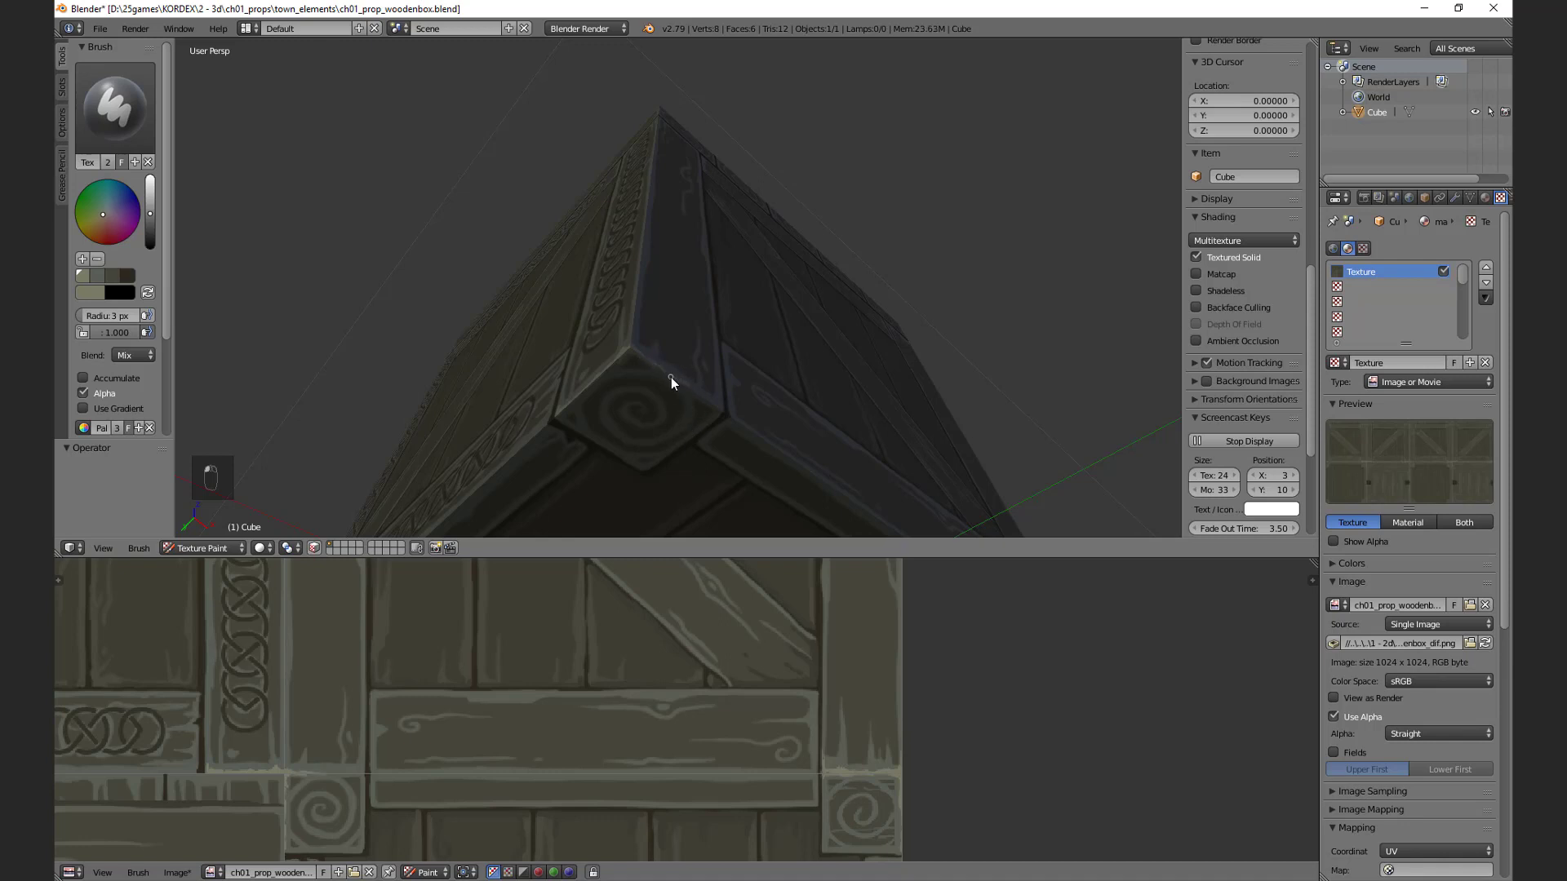
{"action": "middle_click_drag", "start_coordinate": [752, 413], "coordinate": [604, 400]}
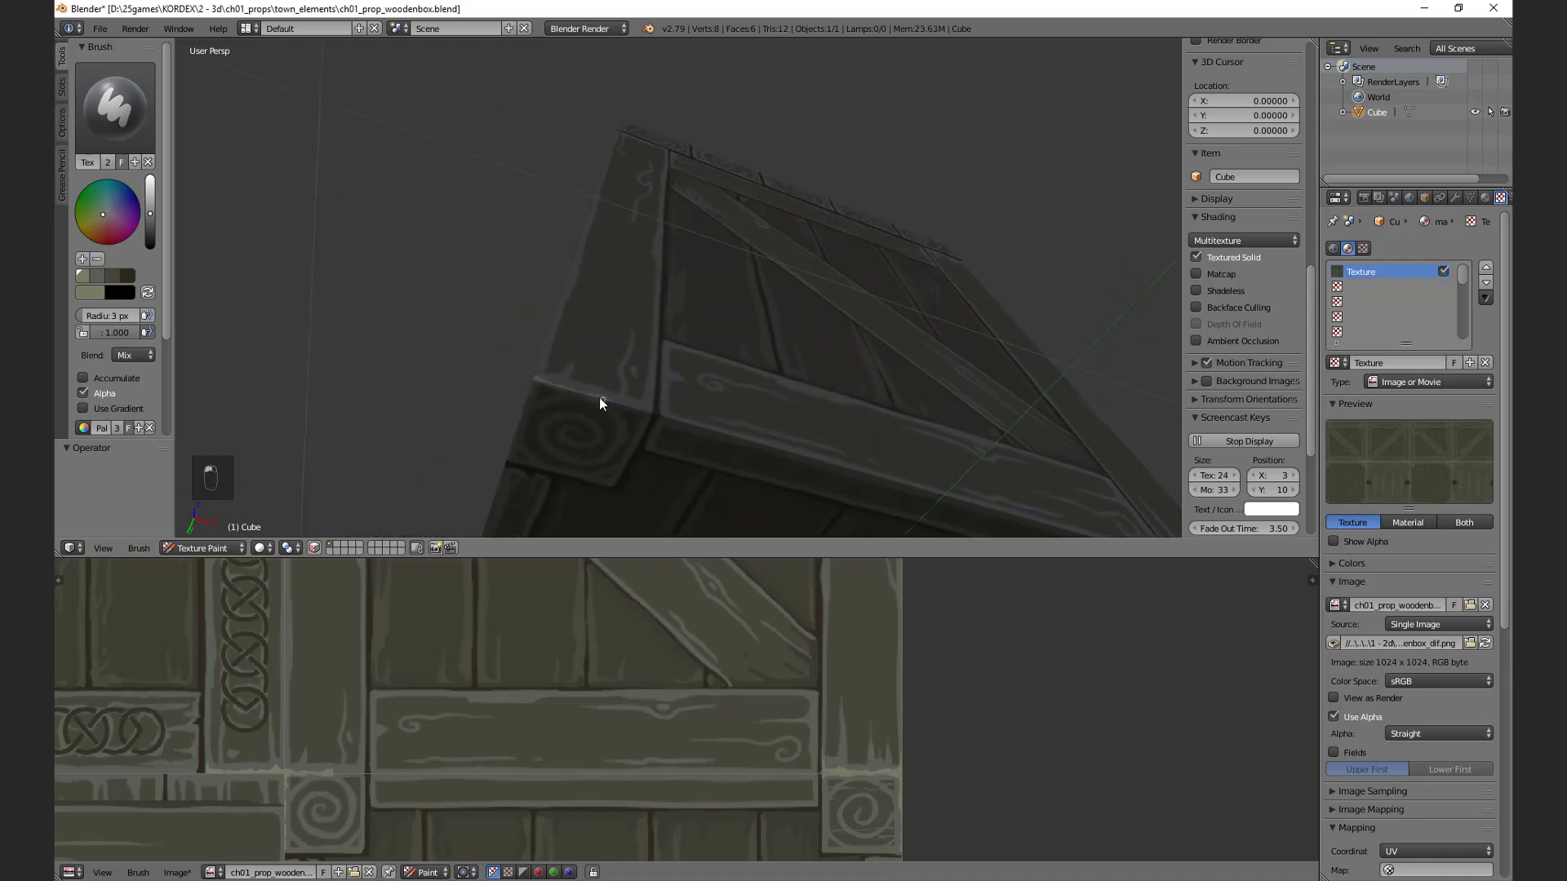
Step: Undo the last strokes and repaint the highlight between the spiral corner block and the plain side's beam
{"action": "left_click_drag", "start_coordinate": [599, 399], "coordinate": [633, 437]}
{"action": "key", "text": "ctrl+z"}
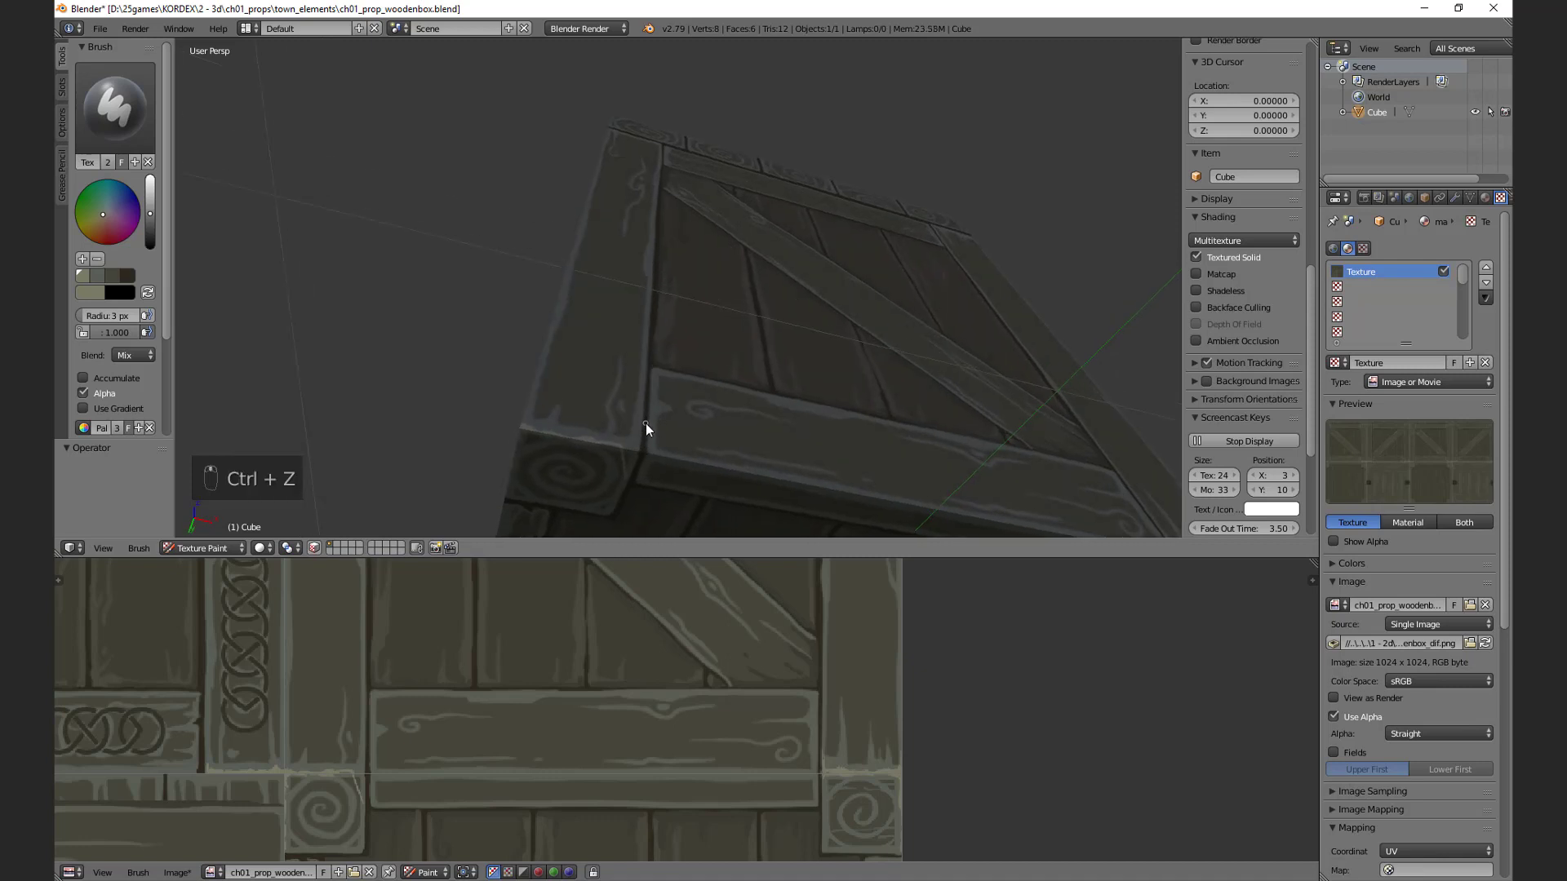
{"action": "key", "text": "ctrl+z"}
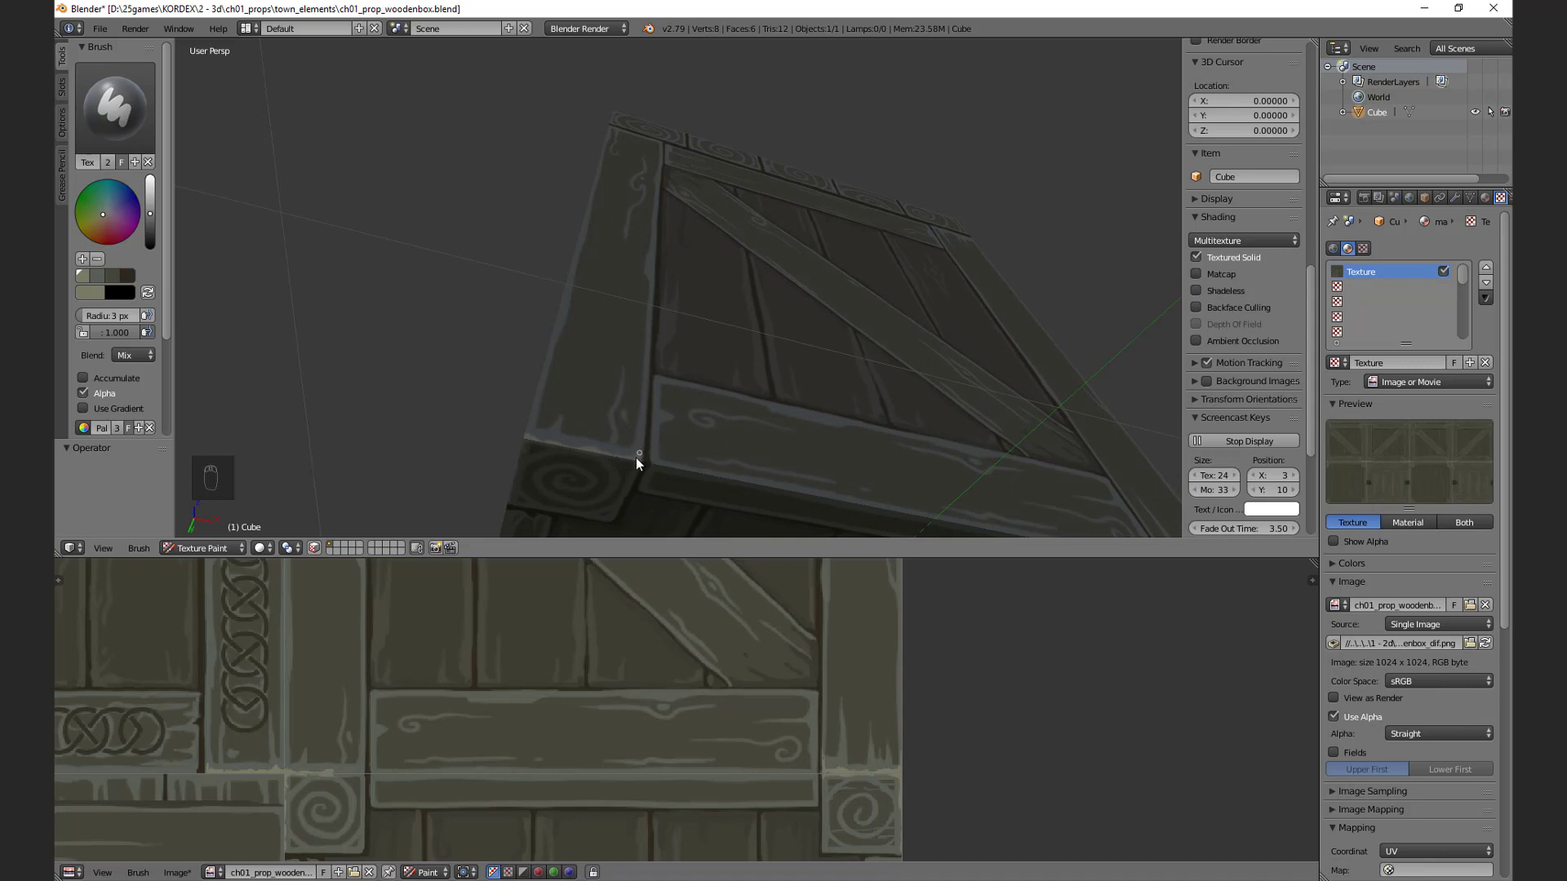
{"action": "left_click_drag", "start_coordinate": [638, 457], "coordinate": [586, 447]}
Step: Touch up the spiral corner block's outline and the adjoining underside board's end with the lightest palette tone
{"action": "middle_click_drag", "start_coordinate": [616, 449], "coordinate": [561, 420]}
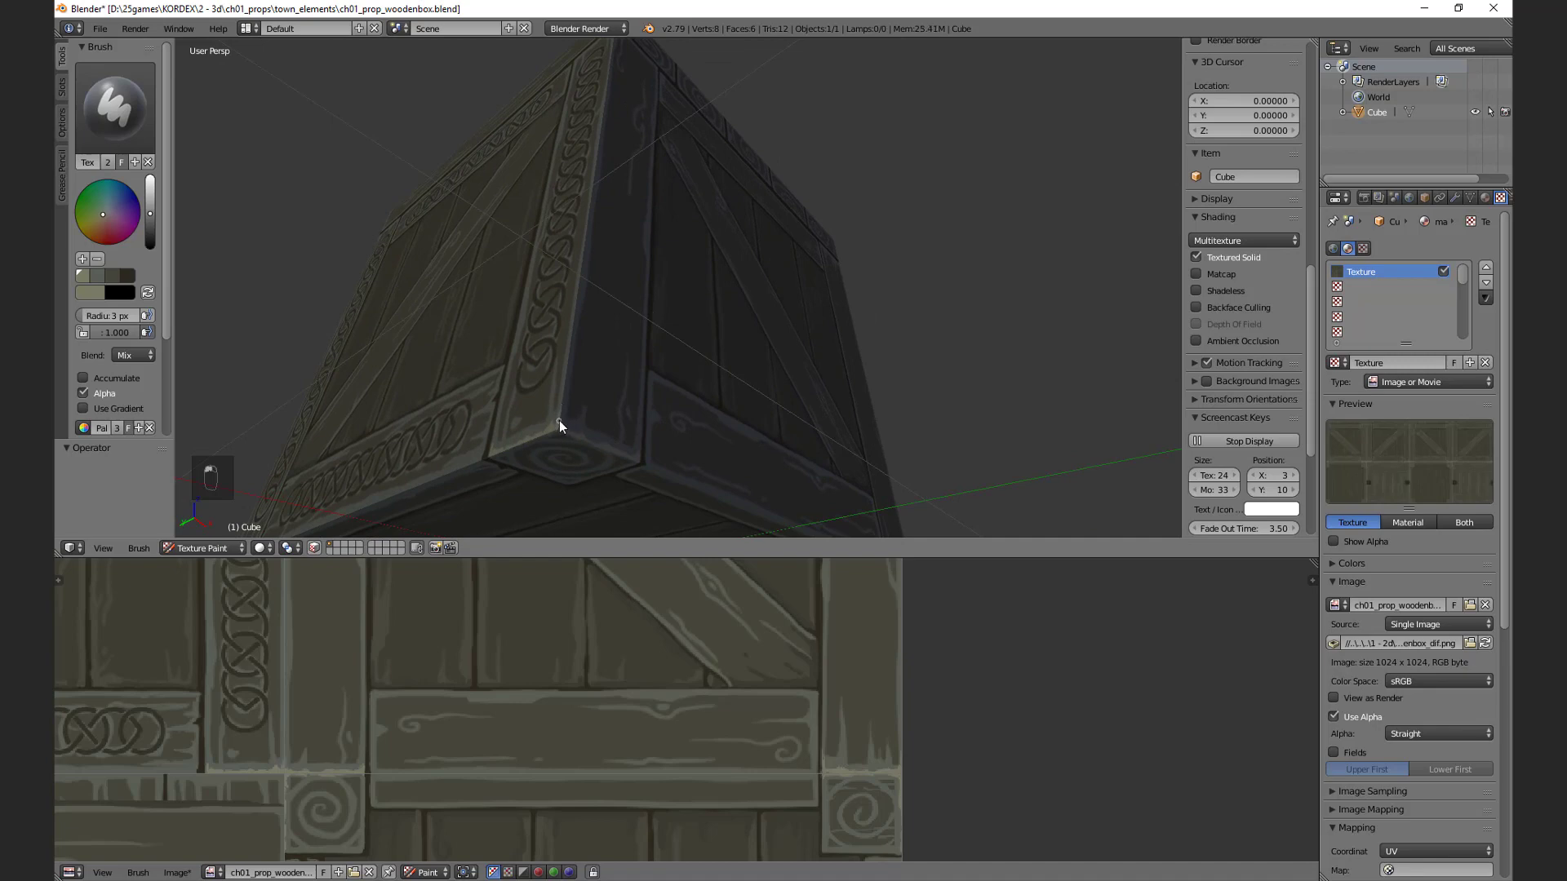
{"action": "middle_click_drag", "start_coordinate": [613, 430], "coordinate": [540, 292]}
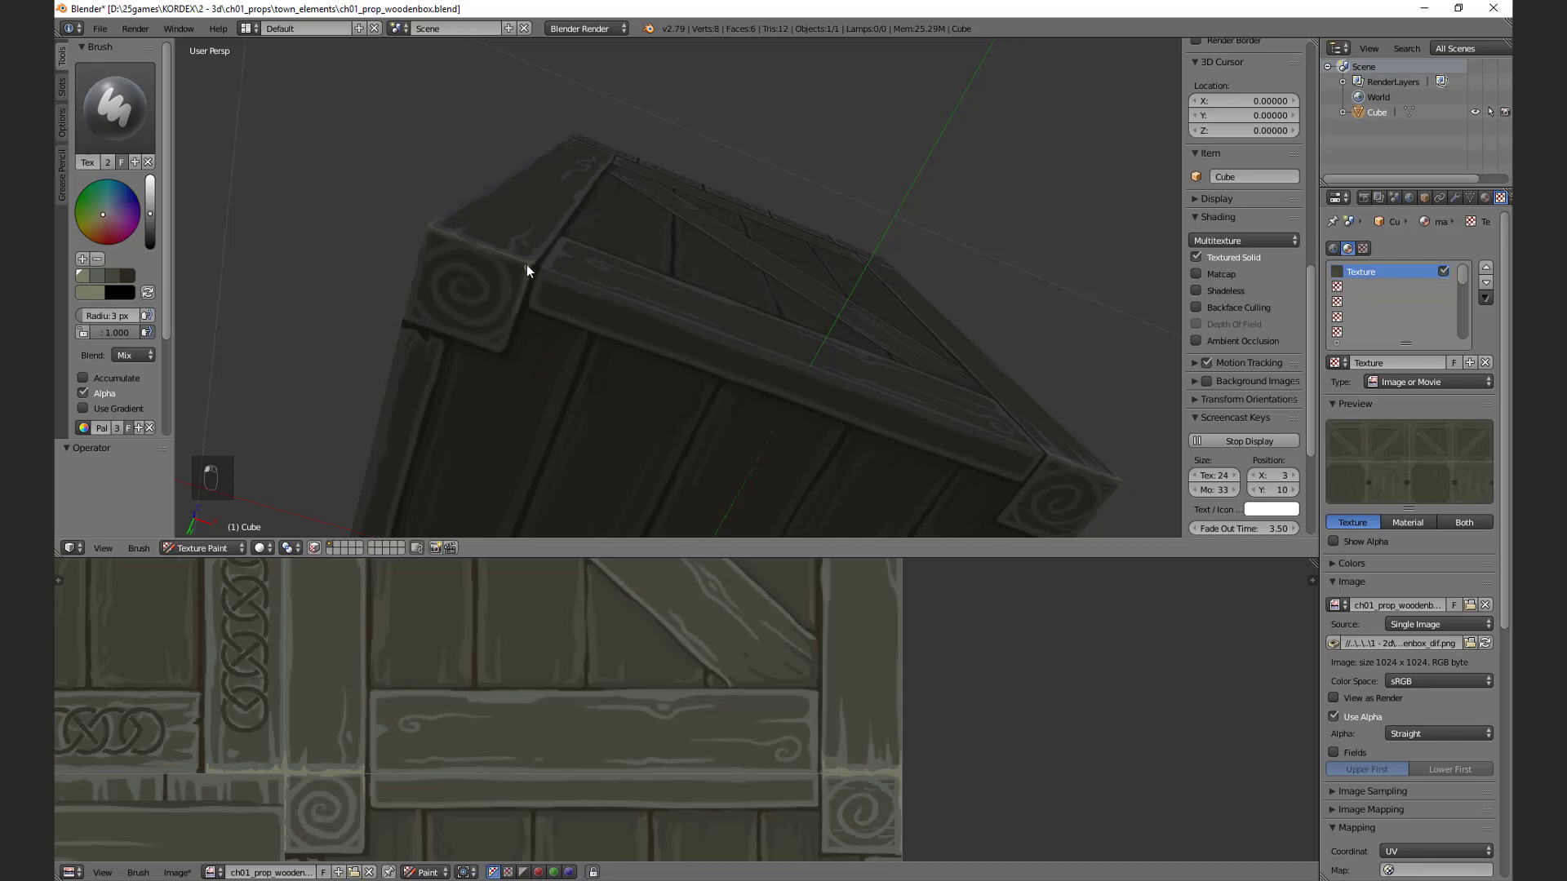
{"action": "middle_click_drag", "start_coordinate": [522, 361], "coordinate": [515, 325]}
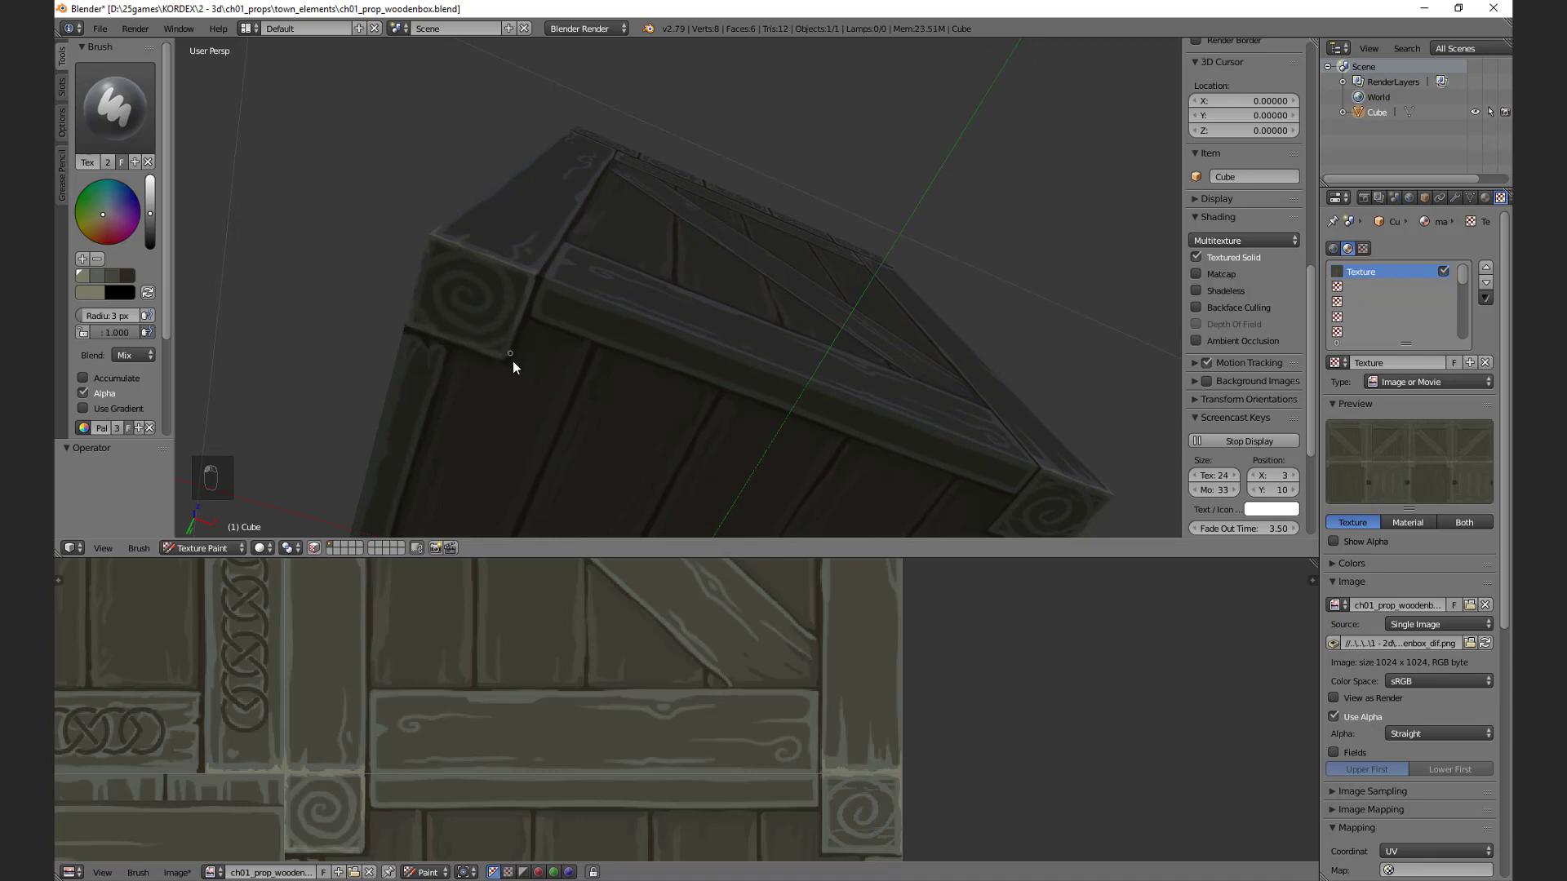
{"action": "middle_click_drag", "start_coordinate": [514, 364], "coordinate": [408, 367]}
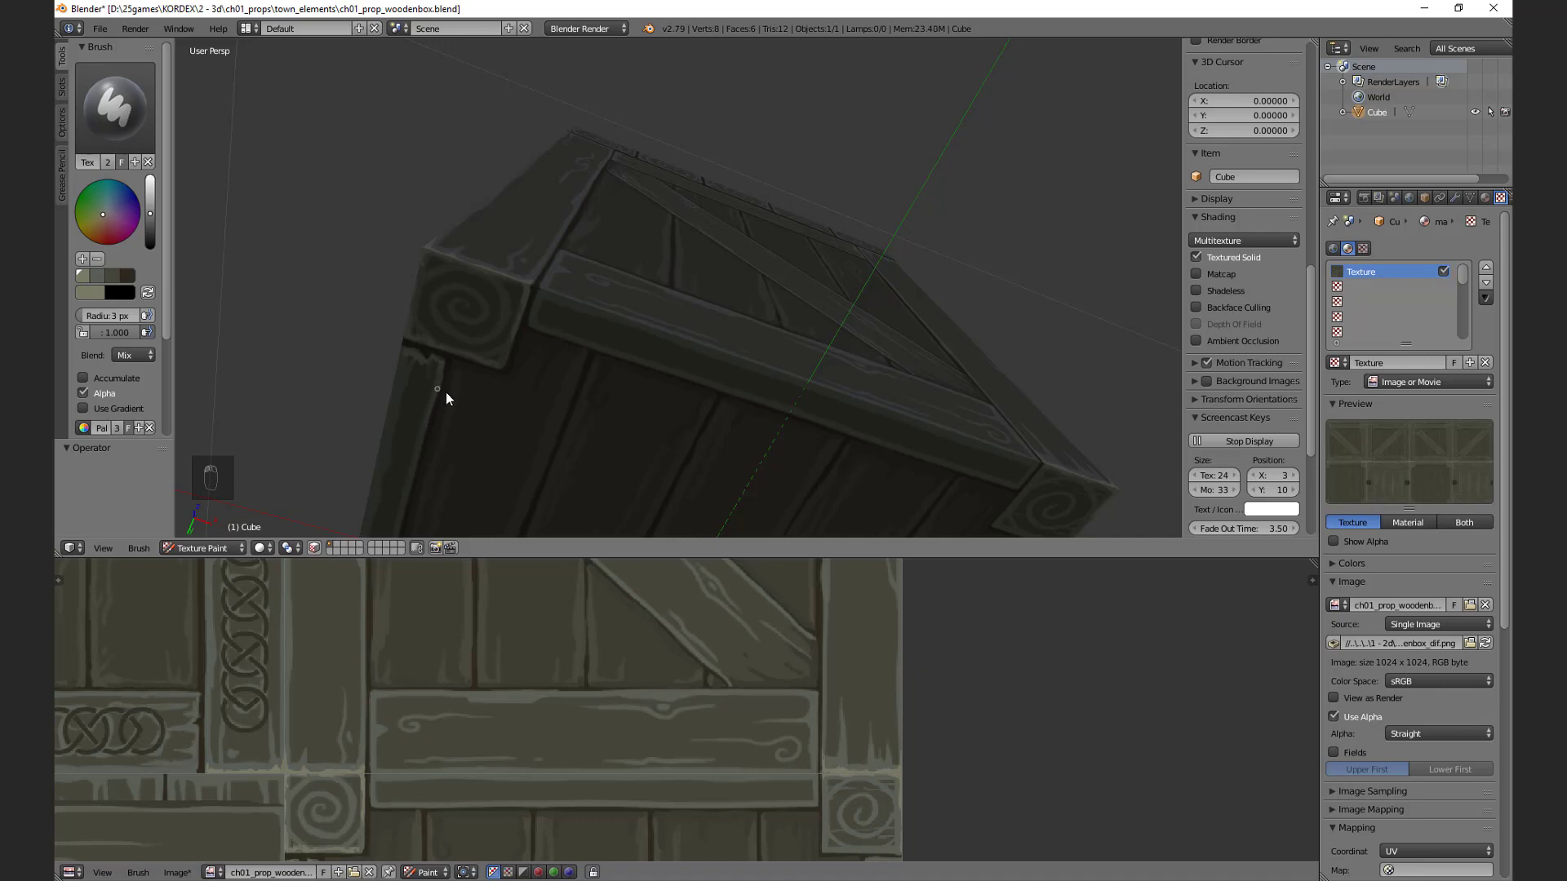
Step: Touch up the chipped ends and lower edge of the knotwork side's bottom board with the lightest palette tone
{"action": "middle_click_drag", "start_coordinate": [445, 392], "coordinate": [707, 457]}
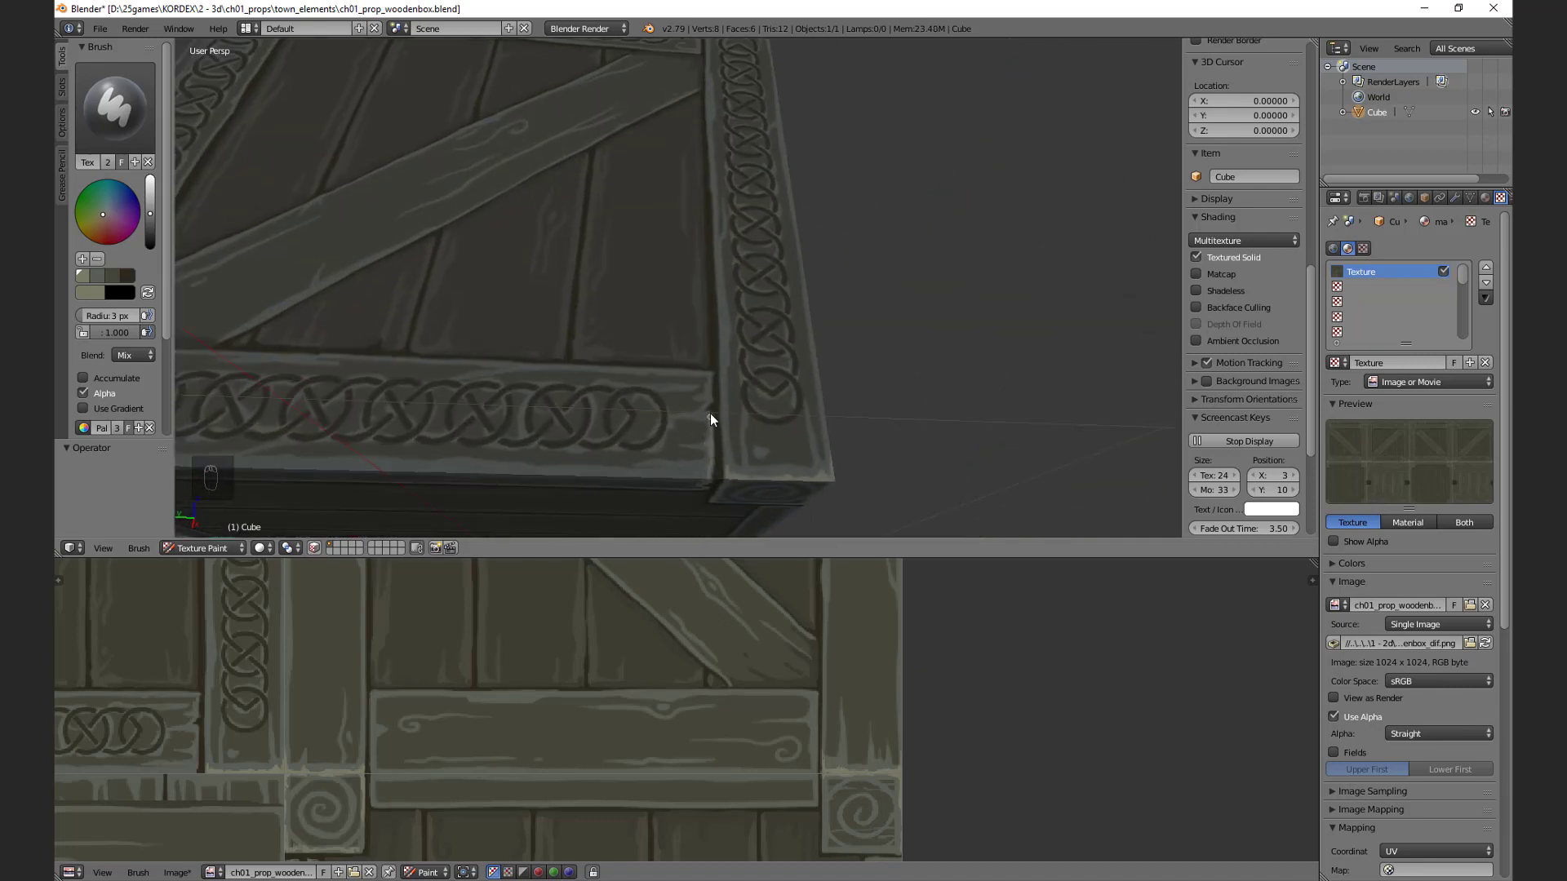
{"action": "left_click_drag", "start_coordinate": [708, 374], "coordinate": [659, 375]}
{"action": "mouse_move", "coordinate": [696, 378]}
{"action": "middle_mouse_down"}
{"action": "mouse_move", "coordinate": [675, 454]}
{"action": "mouse_move", "coordinate": [721, 378]}
{"action": "mouse_move", "coordinate": [701, 381]}
{"action": "mouse_move", "coordinate": [755, 412]}
{"action": "mouse_move", "coordinate": [721, 419]}
{"action": "mouse_move", "coordinate": [720, 457]}
{"action": "mouse_move", "coordinate": [727, 409]}
{"action": "mouse_move", "coordinate": [686, 392]}
{"action": "middle_mouse_up"}
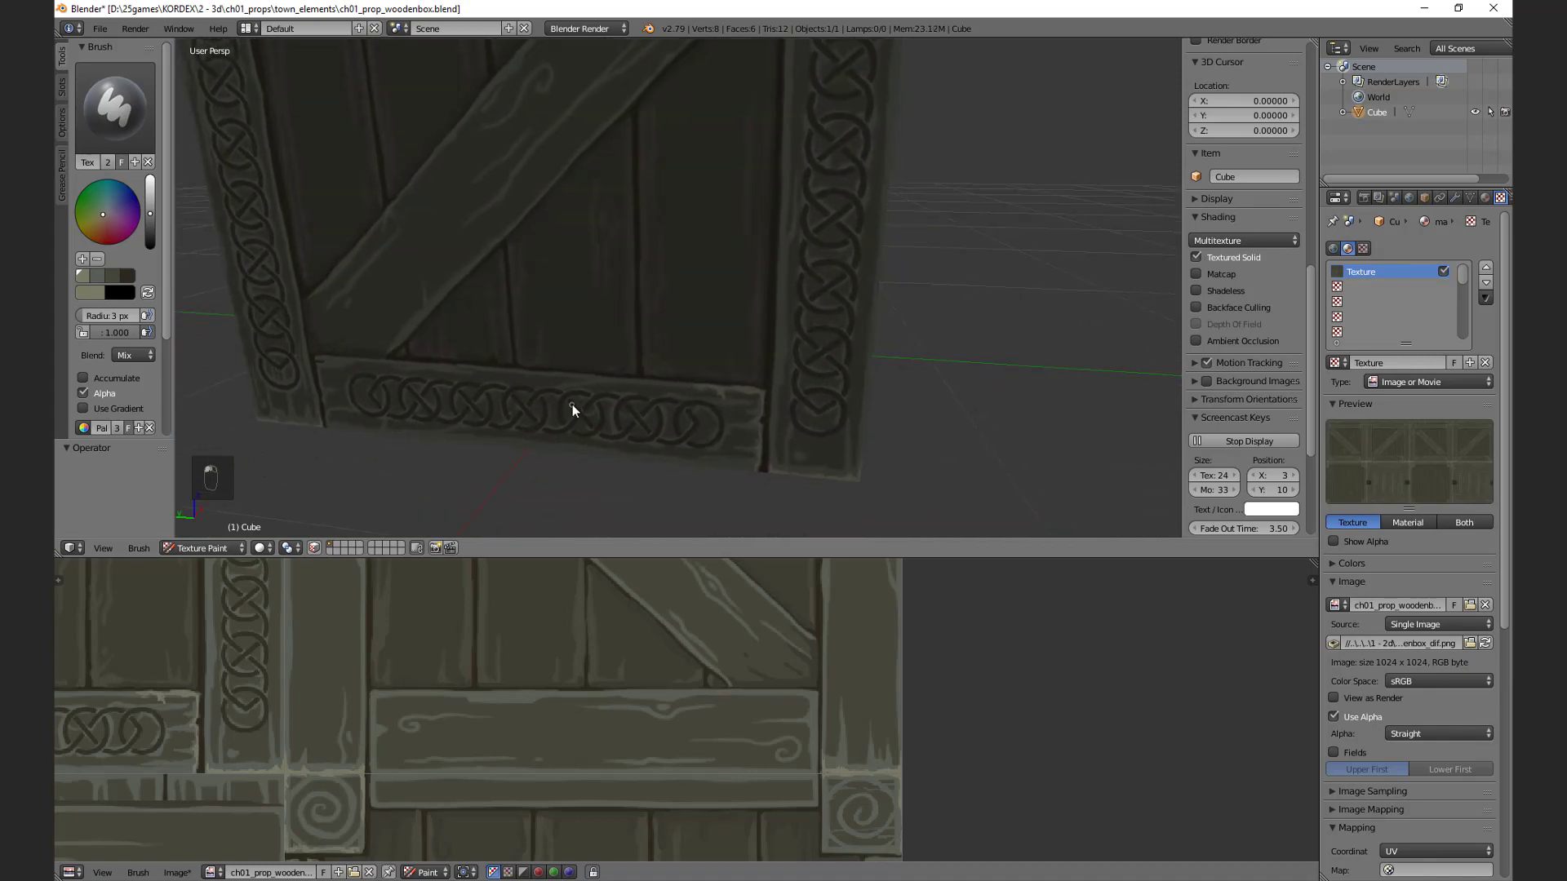
{"action": "middle_click_drag", "start_coordinate": [571, 404], "coordinate": [665, 368]}
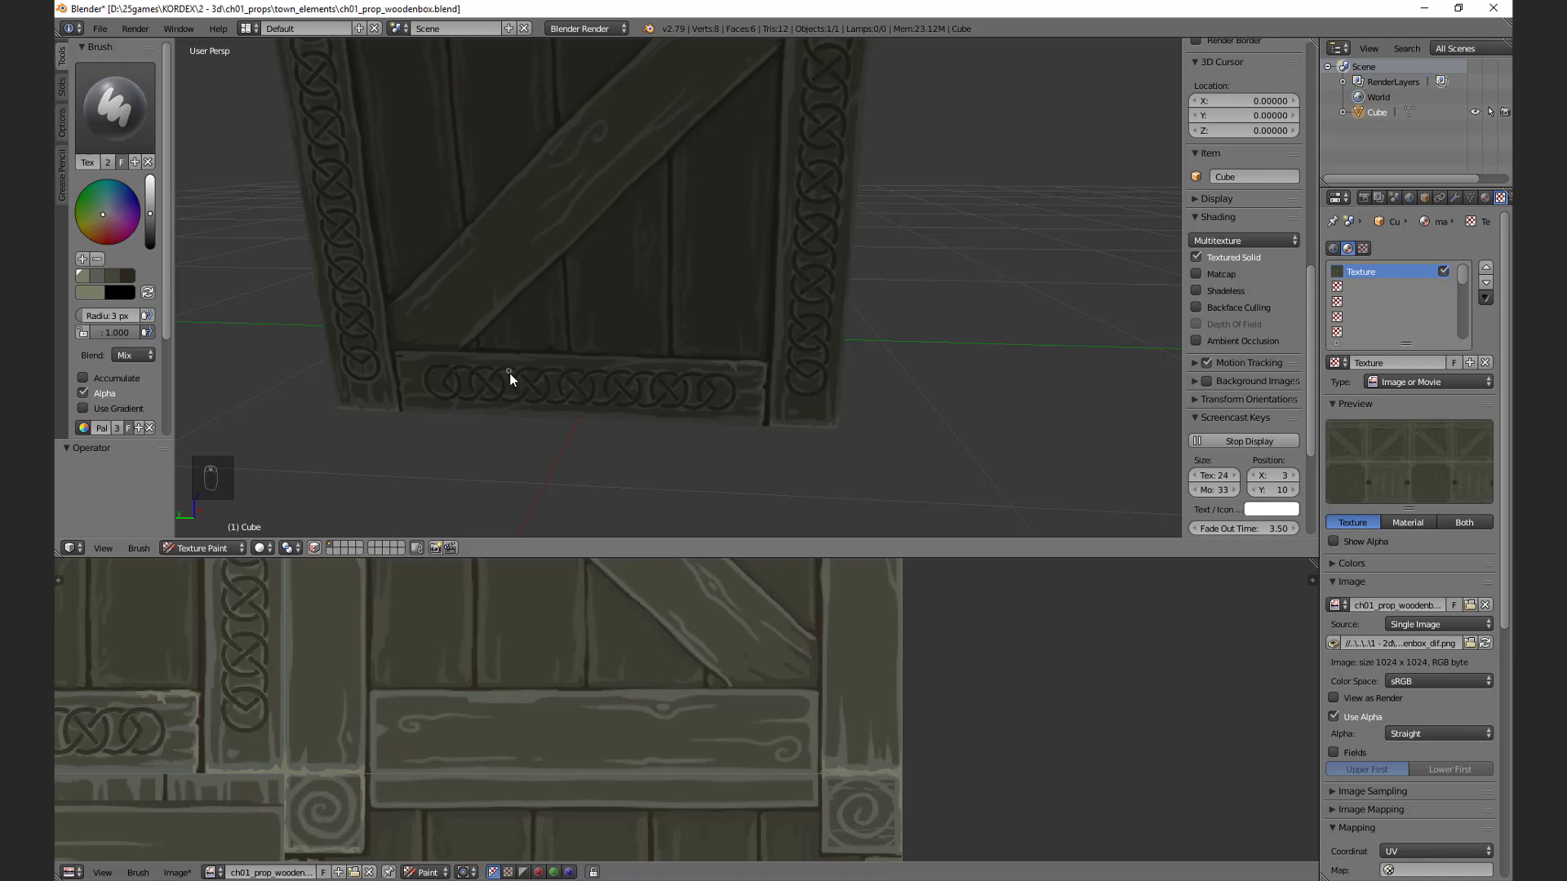
{"action": "middle_click_drag", "start_coordinate": [511, 375], "coordinate": [476, 400]}
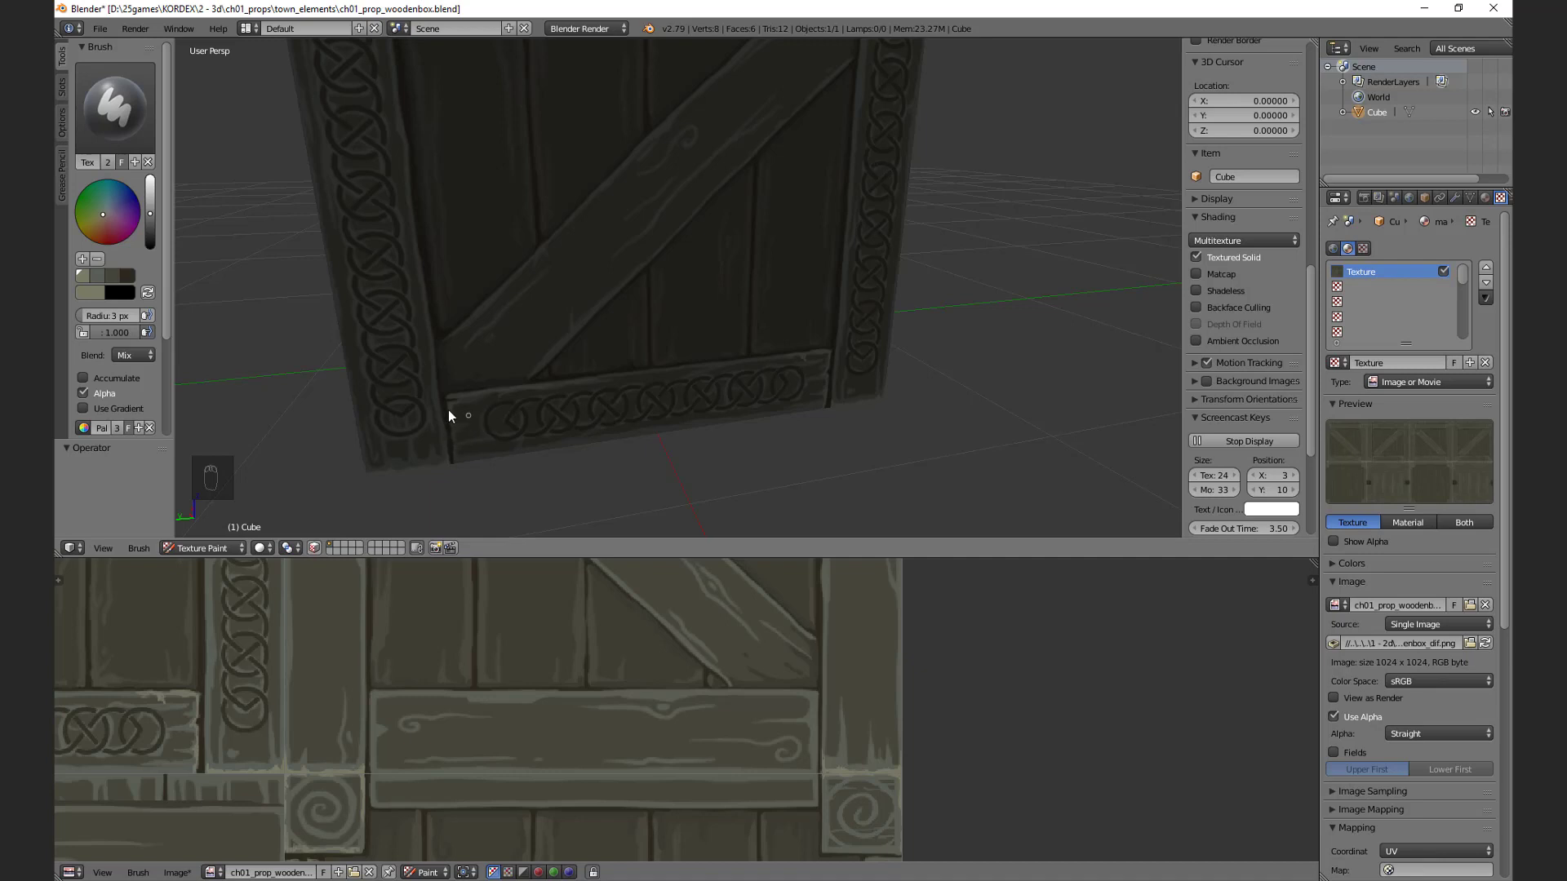
{"action": "mouse_move", "coordinate": [483, 398]}
{"action": "middle_mouse_down"}
{"action": "mouse_move", "coordinate": [488, 415]}
{"action": "mouse_move", "coordinate": [469, 400]}
{"action": "middle_mouse_up"}
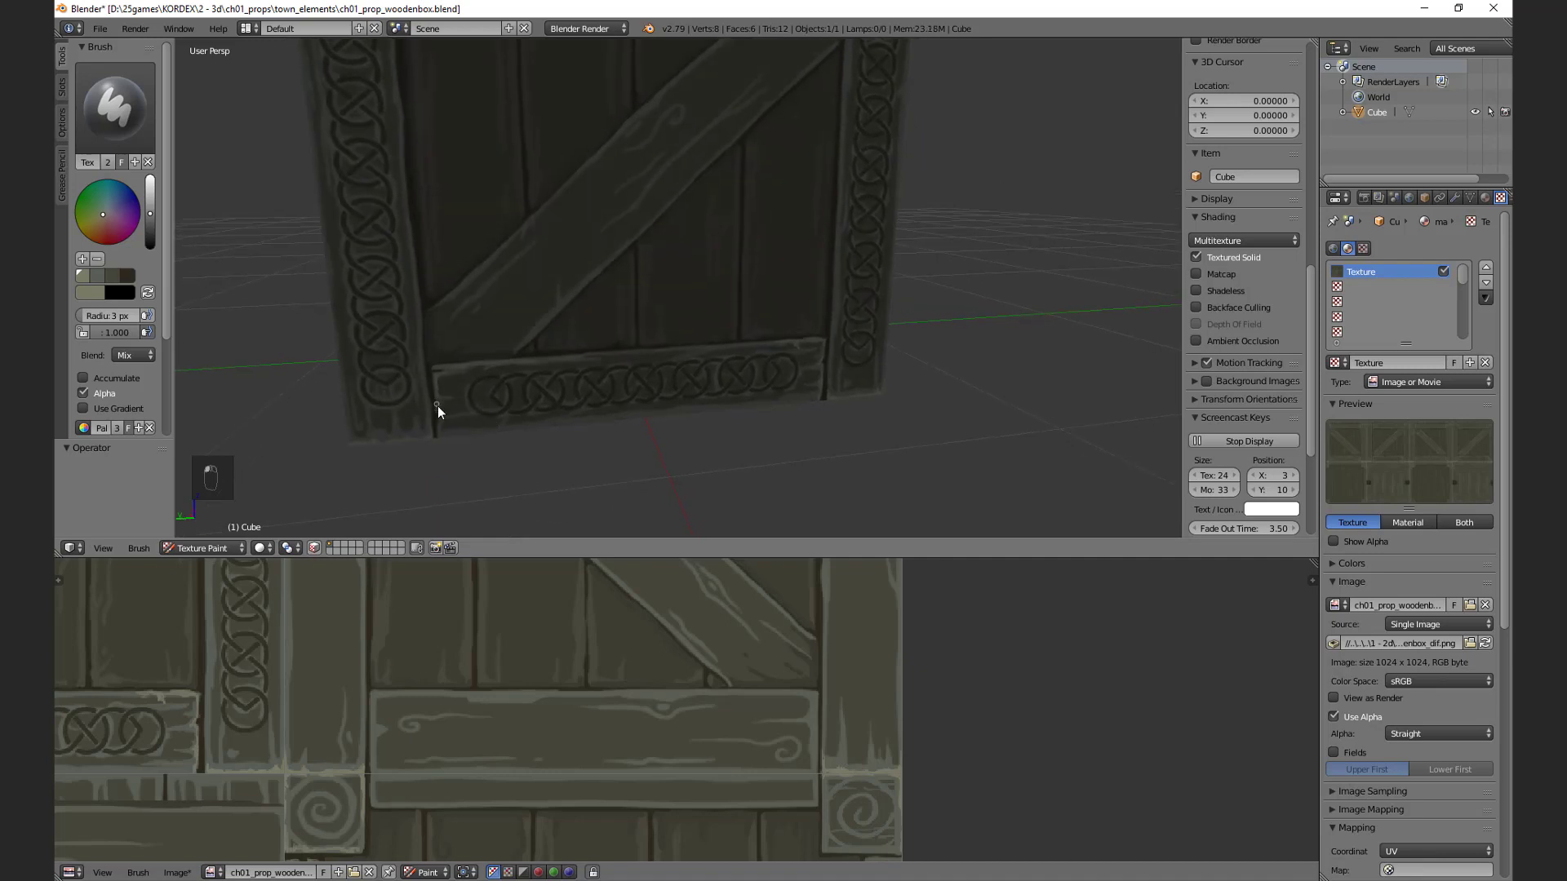
{"action": "middle_click_drag", "start_coordinate": [482, 419], "coordinate": [495, 414]}
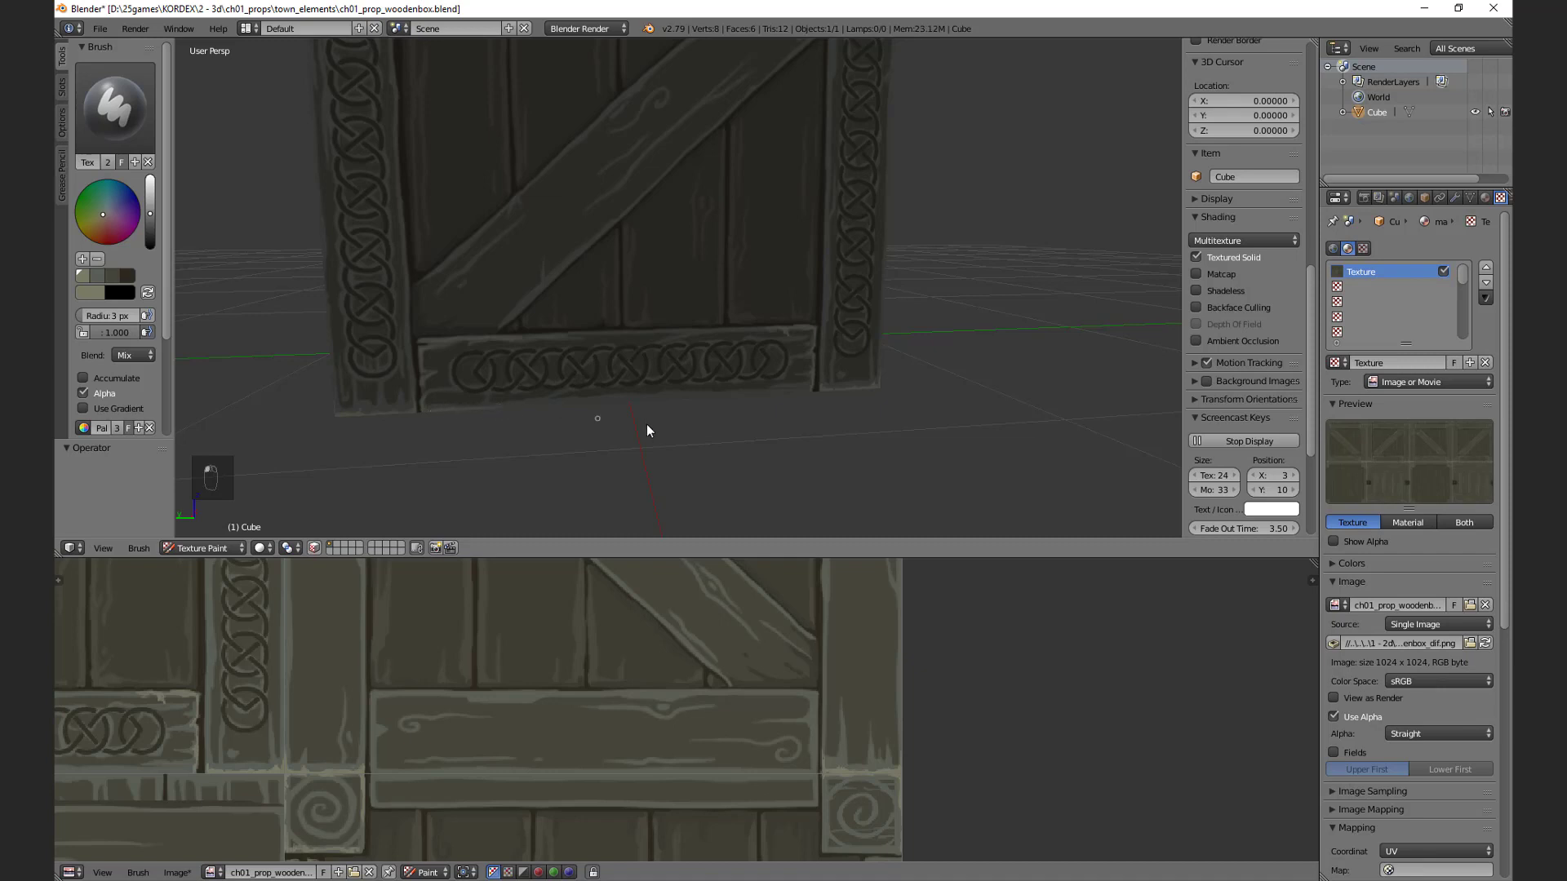
{"action": "middle_click_drag", "start_coordinate": [647, 430], "coordinate": [603, 408]}
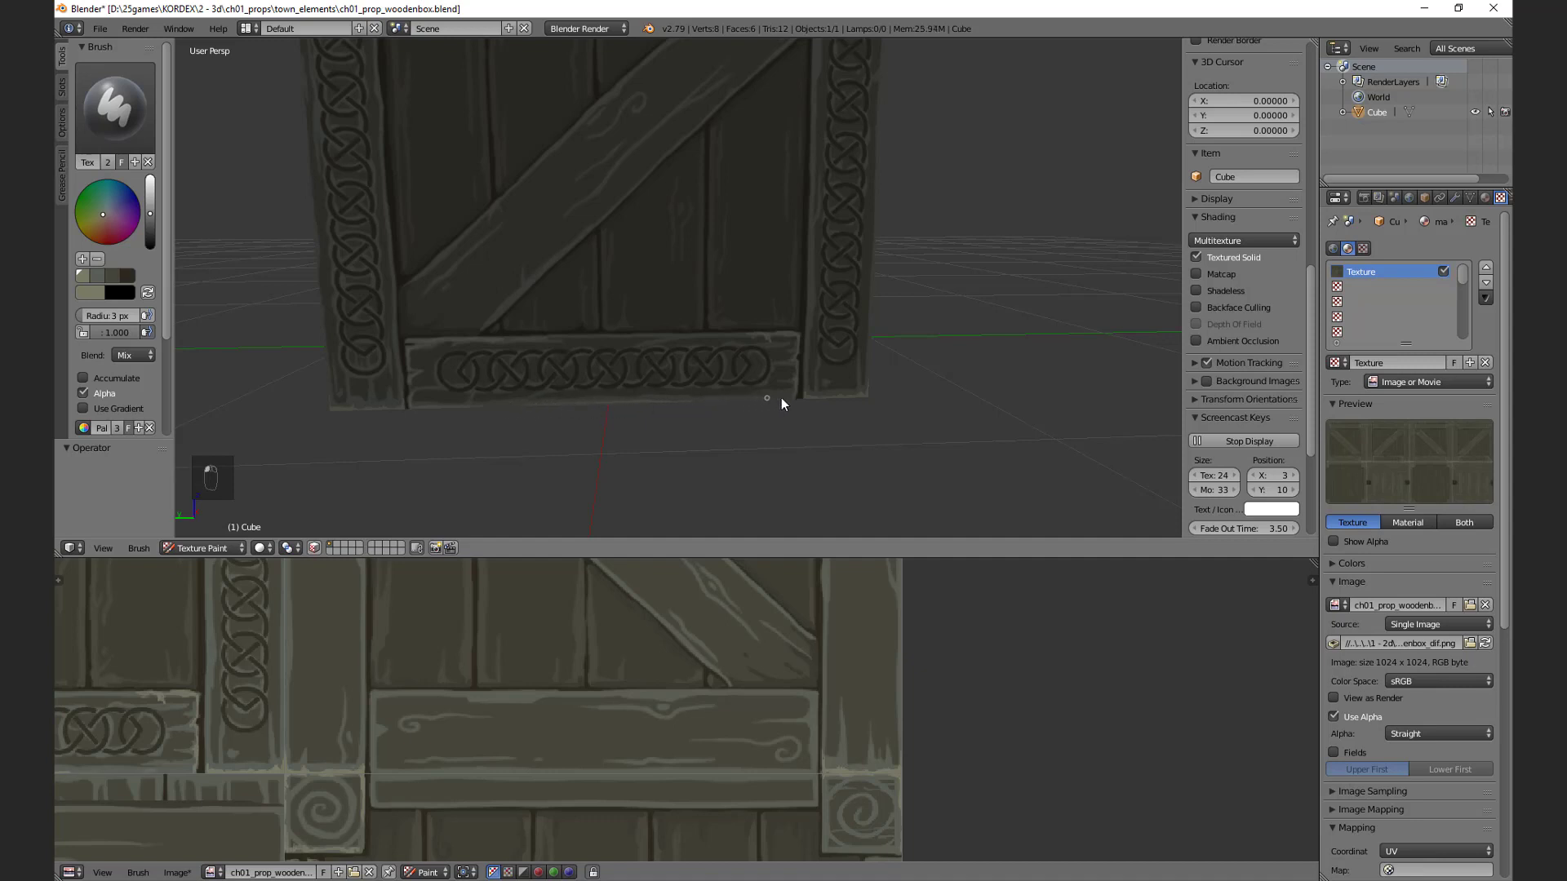
Step: Undo the last stroke and highlight the edge shared by the knotwork board and the underside beam, starting at the corner gap
{"action": "middle_click_drag", "start_coordinate": [791, 396], "coordinate": [565, 400]}
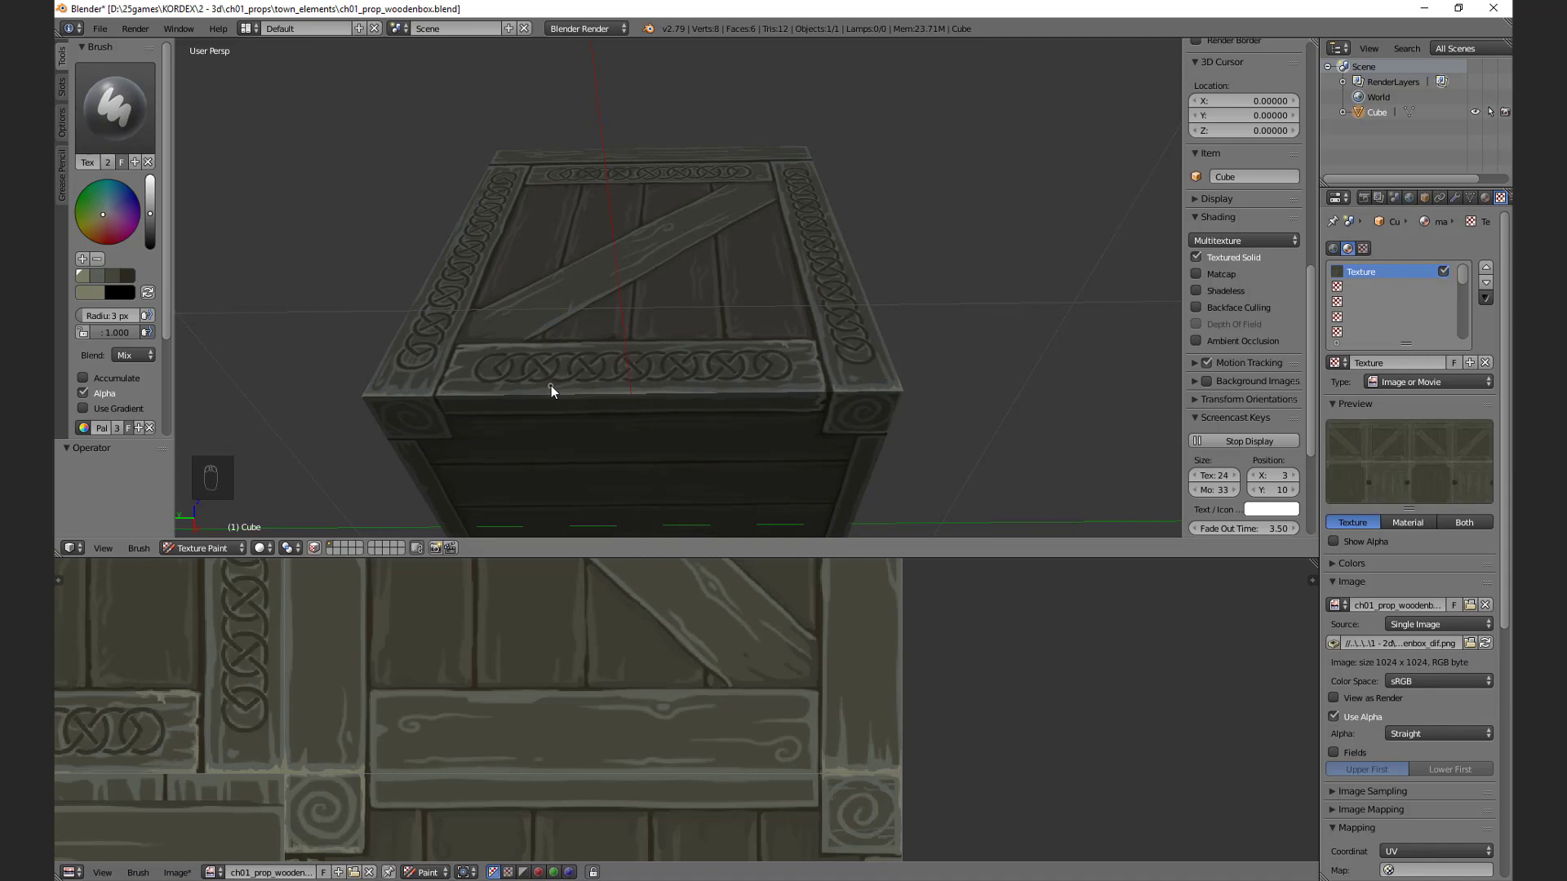
{"action": "scroll", "coordinate": [658, 430], "scroll_direction": "up", "scroll_amount": 4}
{"action": "middle_click_drag", "start_coordinate": [576, 382], "coordinate": [628, 360]}
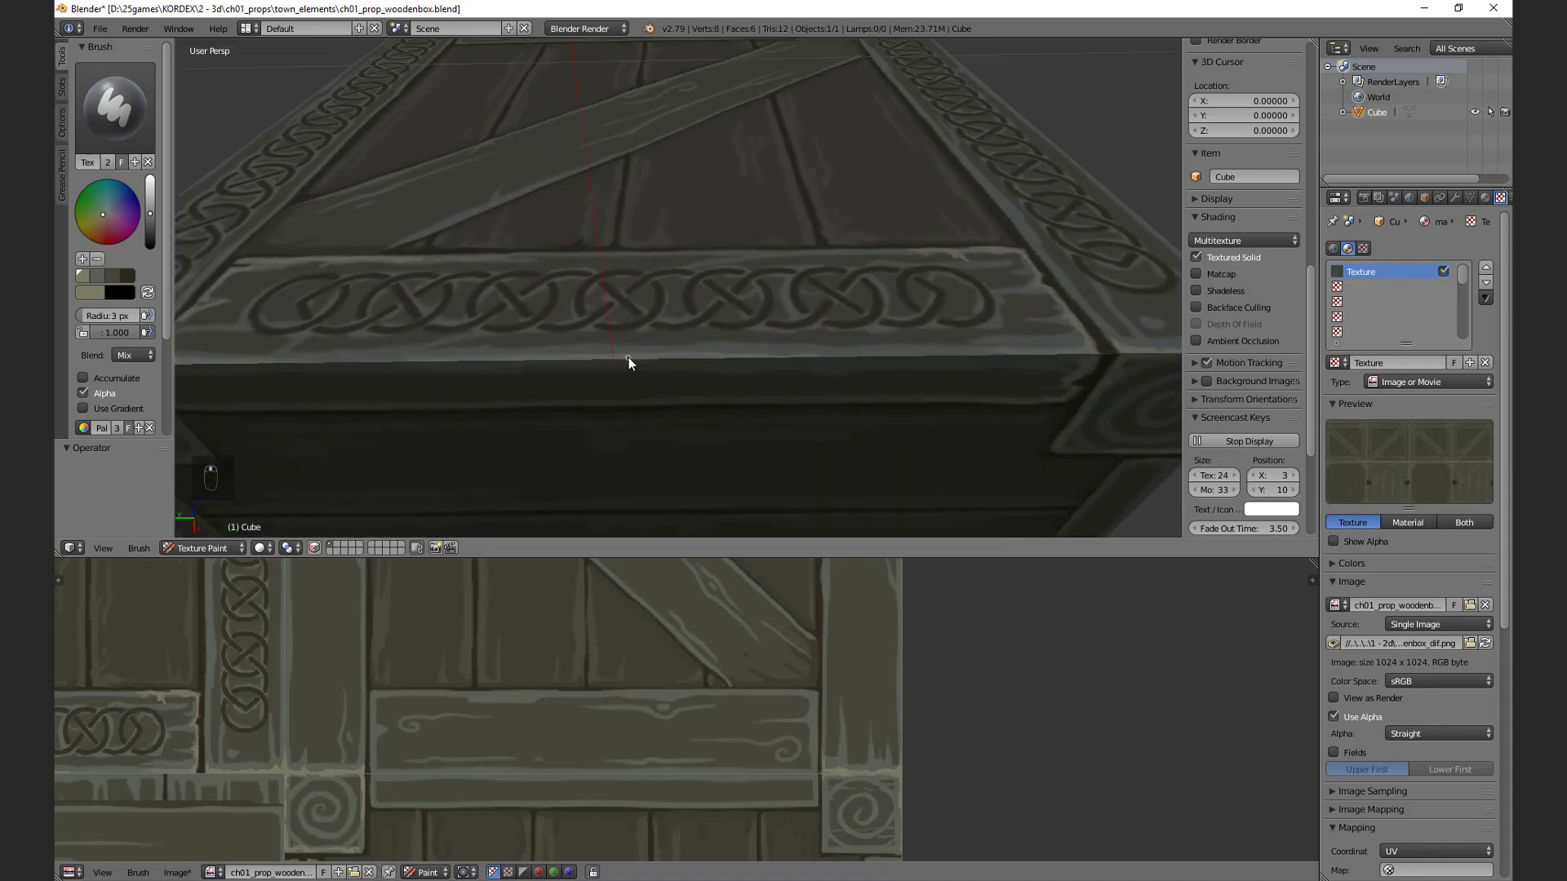
{"action": "mouse_move", "coordinate": [483, 350]}
{"action": "middle_mouse_down"}
{"action": "mouse_move", "coordinate": [587, 320]}
{"action": "mouse_move", "coordinate": [467, 354]}
{"action": "middle_mouse_up"}
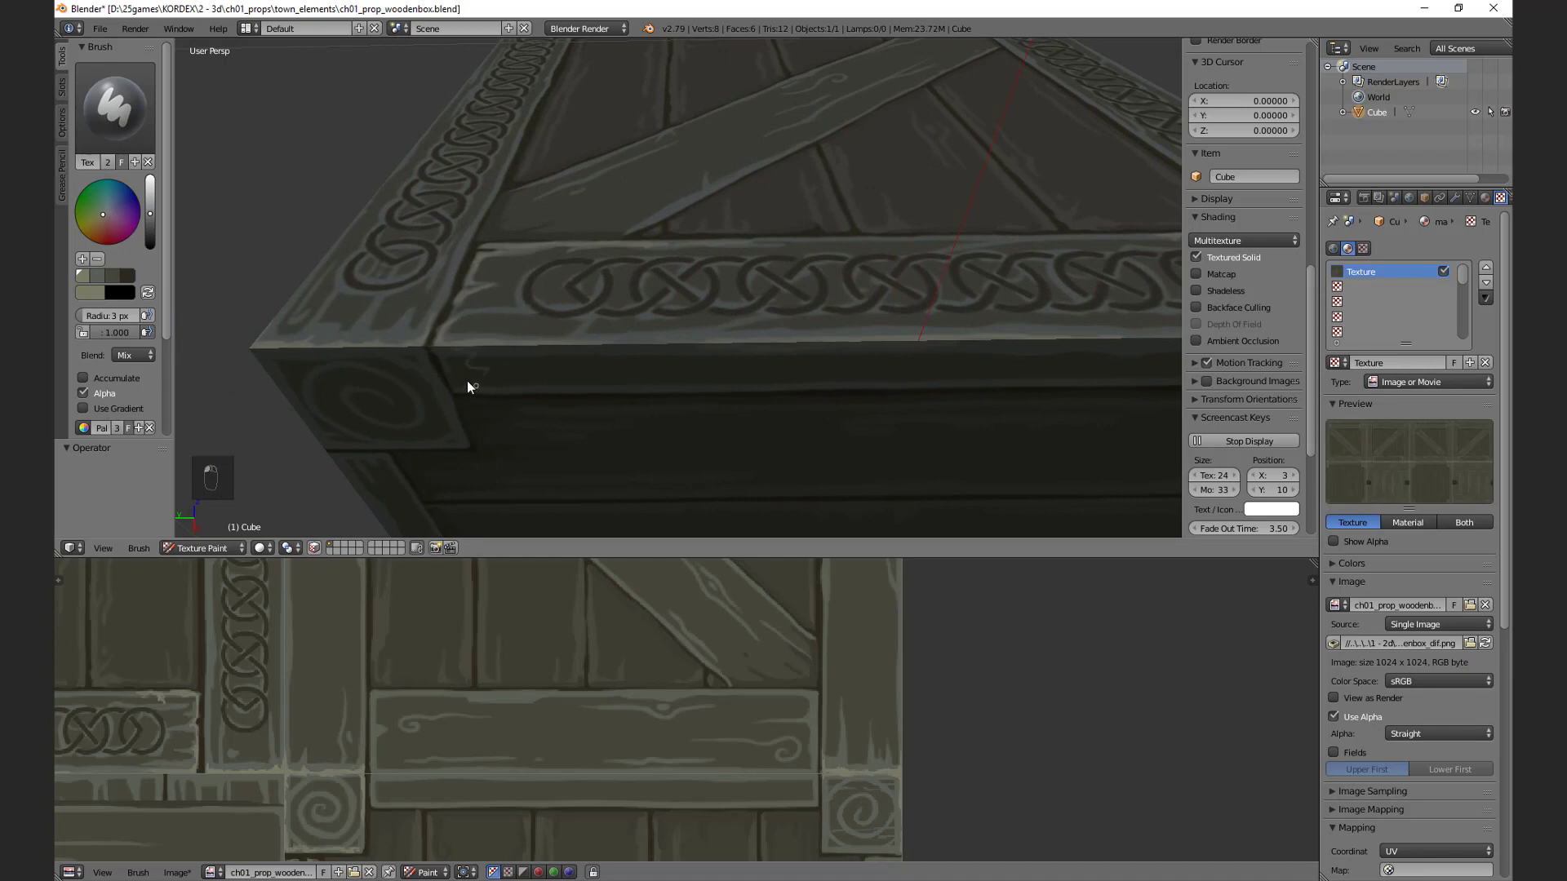
{"action": "key", "text": "ctrl+z"}
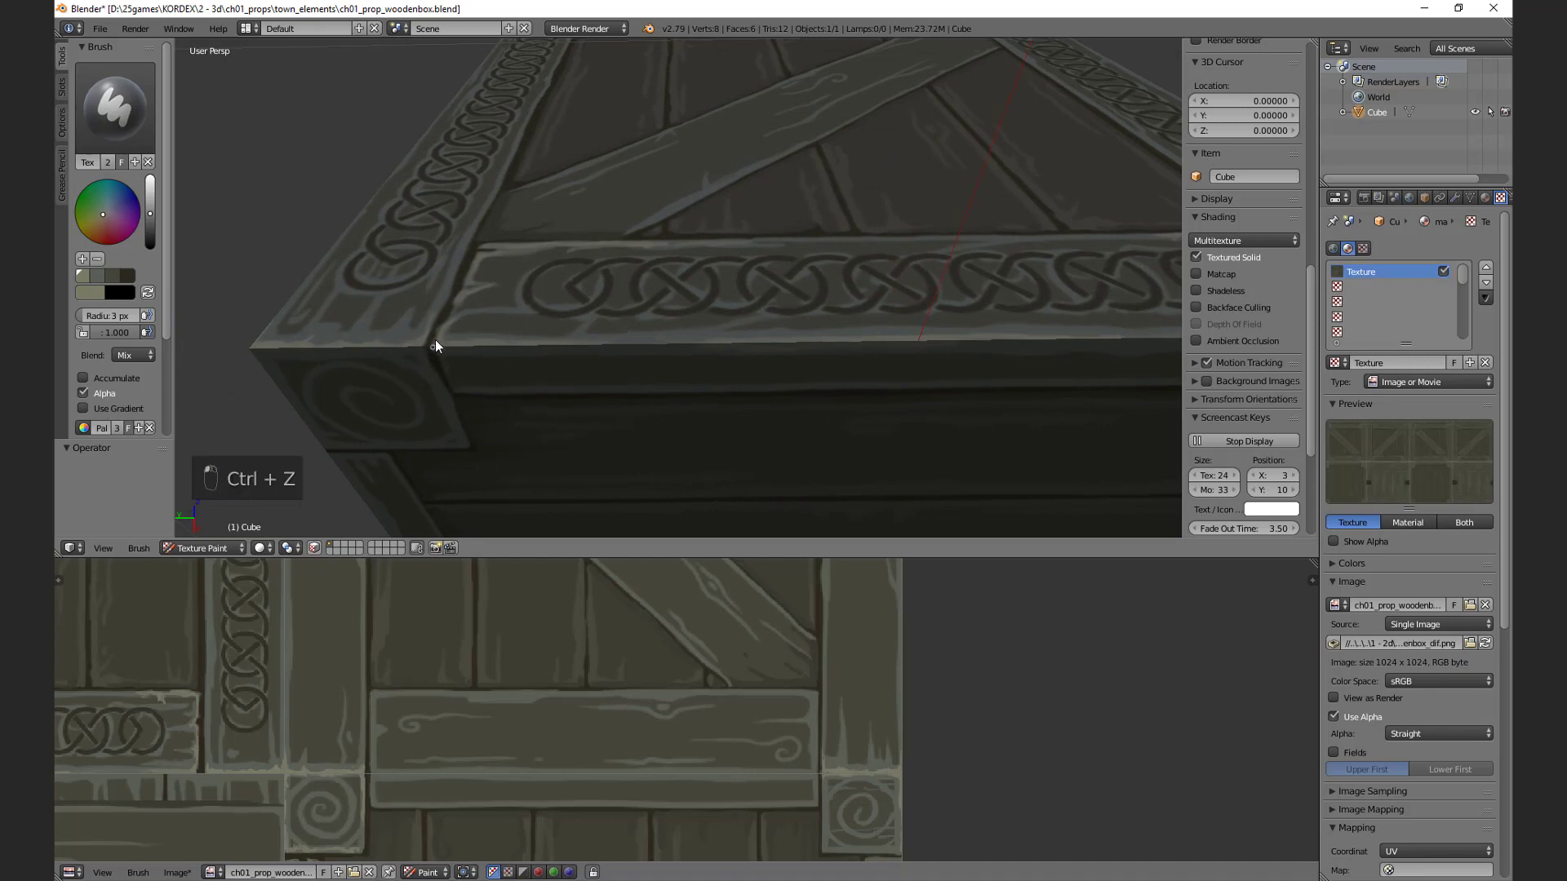
{"action": "mouse_move", "coordinate": [443, 341]}
{"action": "left_mouse_down"}
{"action": "mouse_move", "coordinate": [510, 346]}
{"action": "mouse_move", "coordinate": [462, 346]}
{"action": "left_mouse_up"}
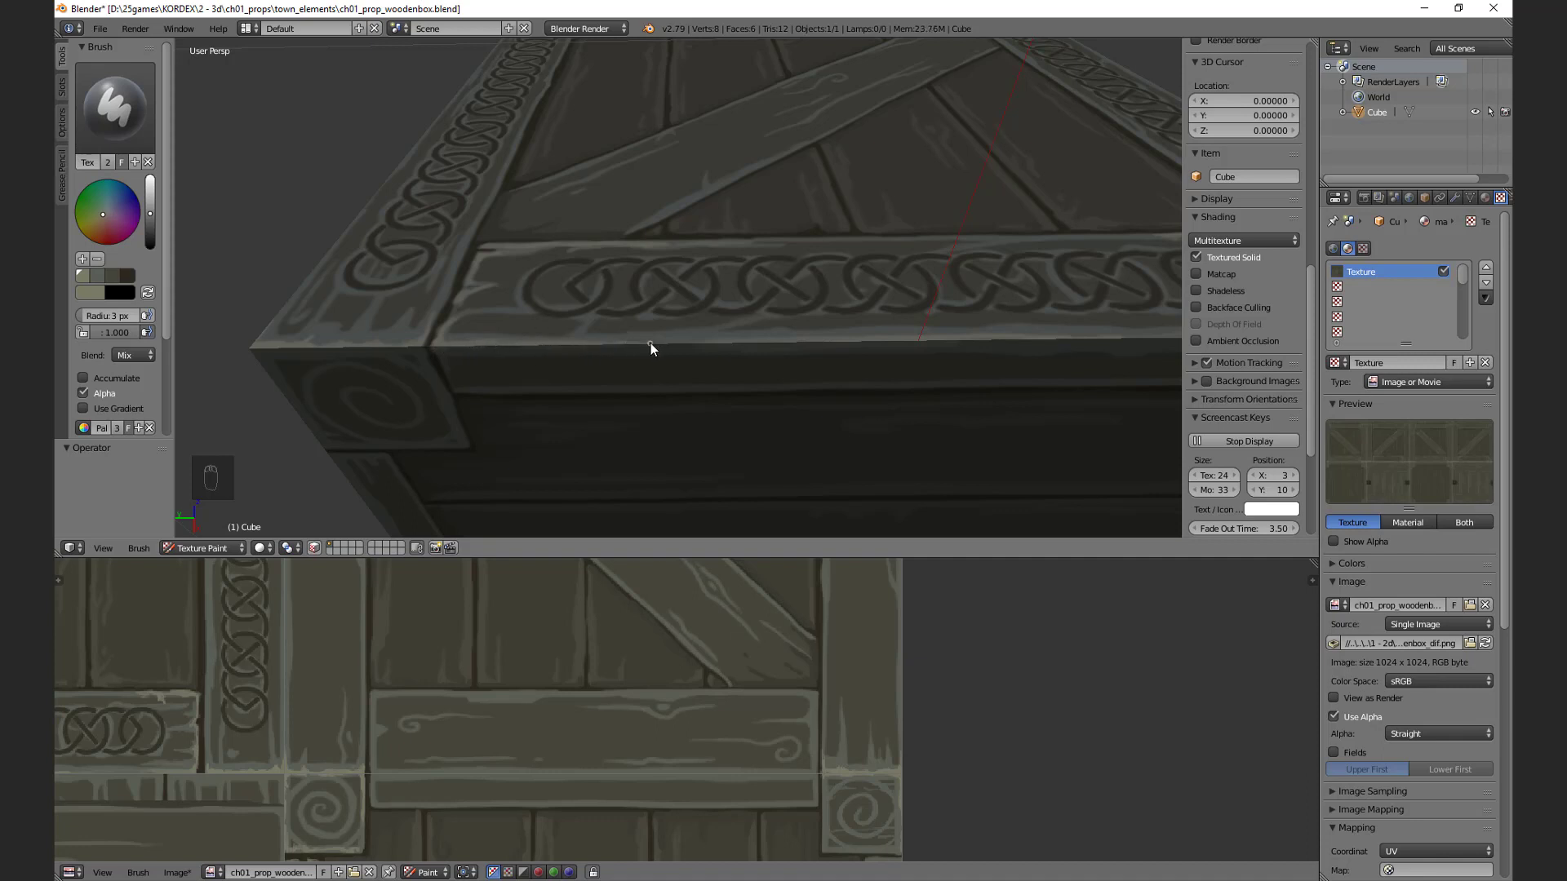
{"action": "mouse_move", "coordinate": [673, 343]}
{"action": "middle_mouse_down"}
{"action": "mouse_move", "coordinate": [655, 273]}
{"action": "mouse_move", "coordinate": [636, 371]}
{"action": "mouse_move", "coordinate": [540, 374]}
{"action": "mouse_move", "coordinate": [535, 344]}
{"action": "mouse_move", "coordinate": [365, 282]}
{"action": "mouse_move", "coordinate": [452, 274]}
{"action": "middle_mouse_up"}
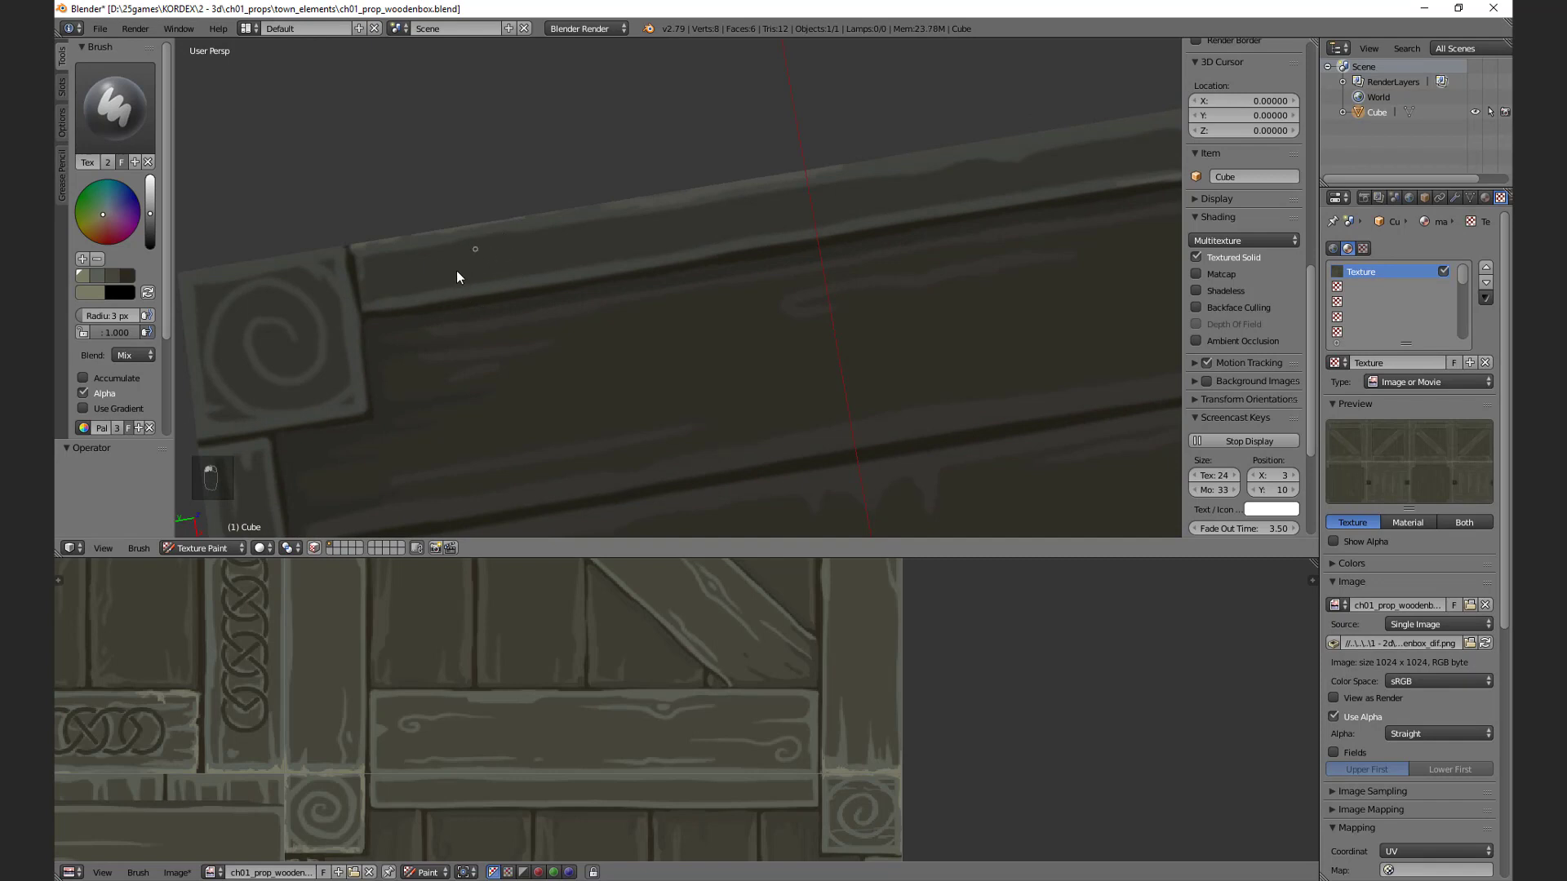
Step: Highlight the underside beam's outer edge between the two spiral corner blocks along the knotwork side, using the lightest palette tone
{"action": "mouse_move", "coordinate": [488, 357]}
{"action": "middle_mouse_down"}
{"action": "mouse_move", "coordinate": [511, 346]}
{"action": "mouse_move", "coordinate": [378, 372]}
{"action": "middle_mouse_up"}
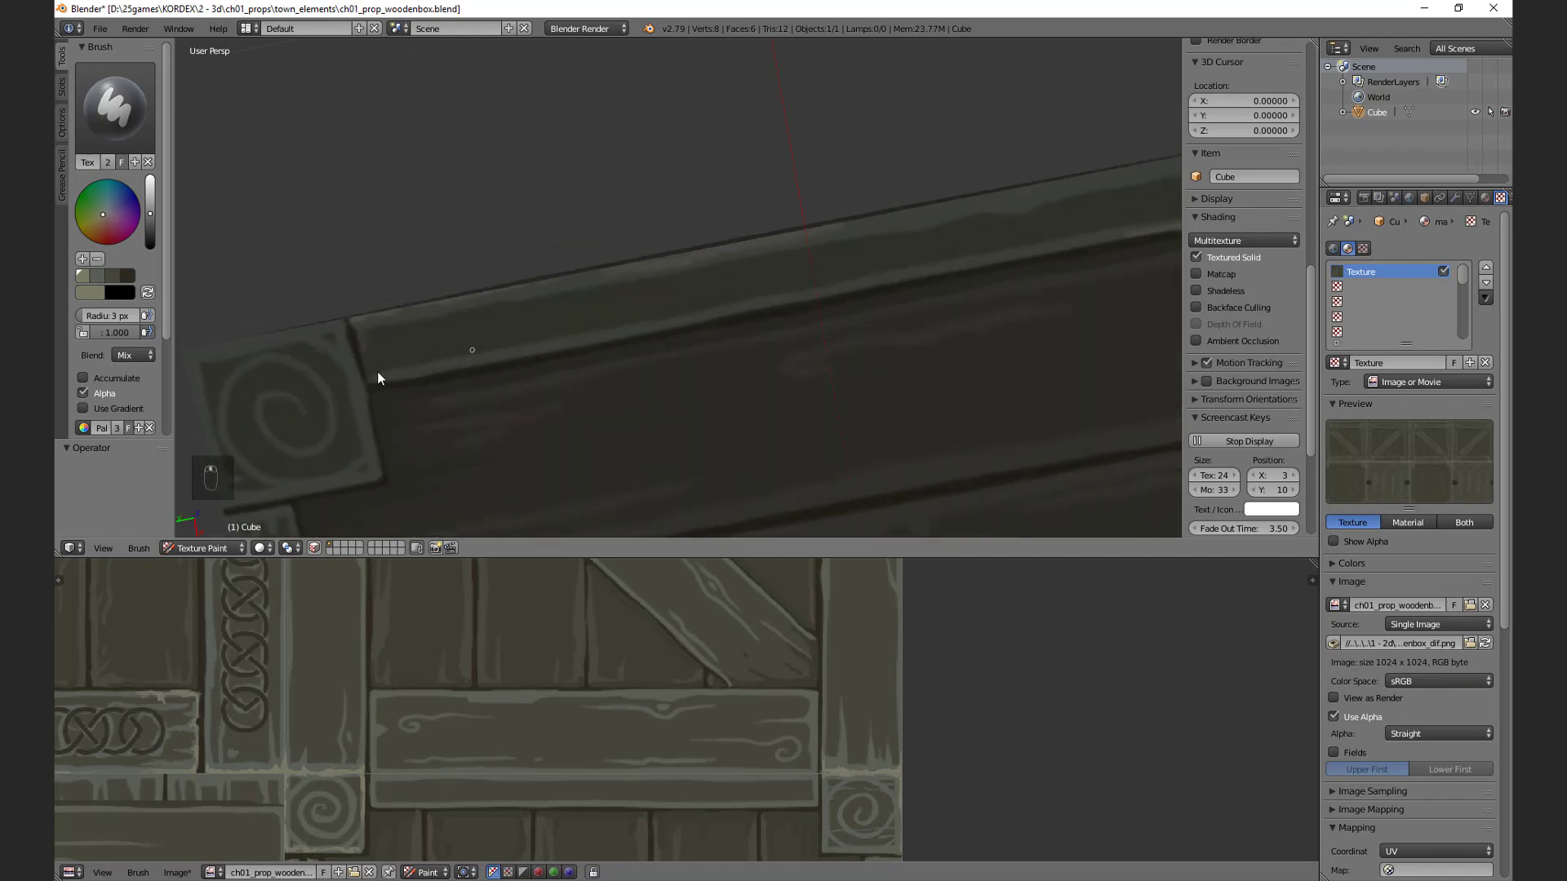
{"action": "scroll", "coordinate": [371, 364], "scroll_direction": "down", "scroll_amount": 2}
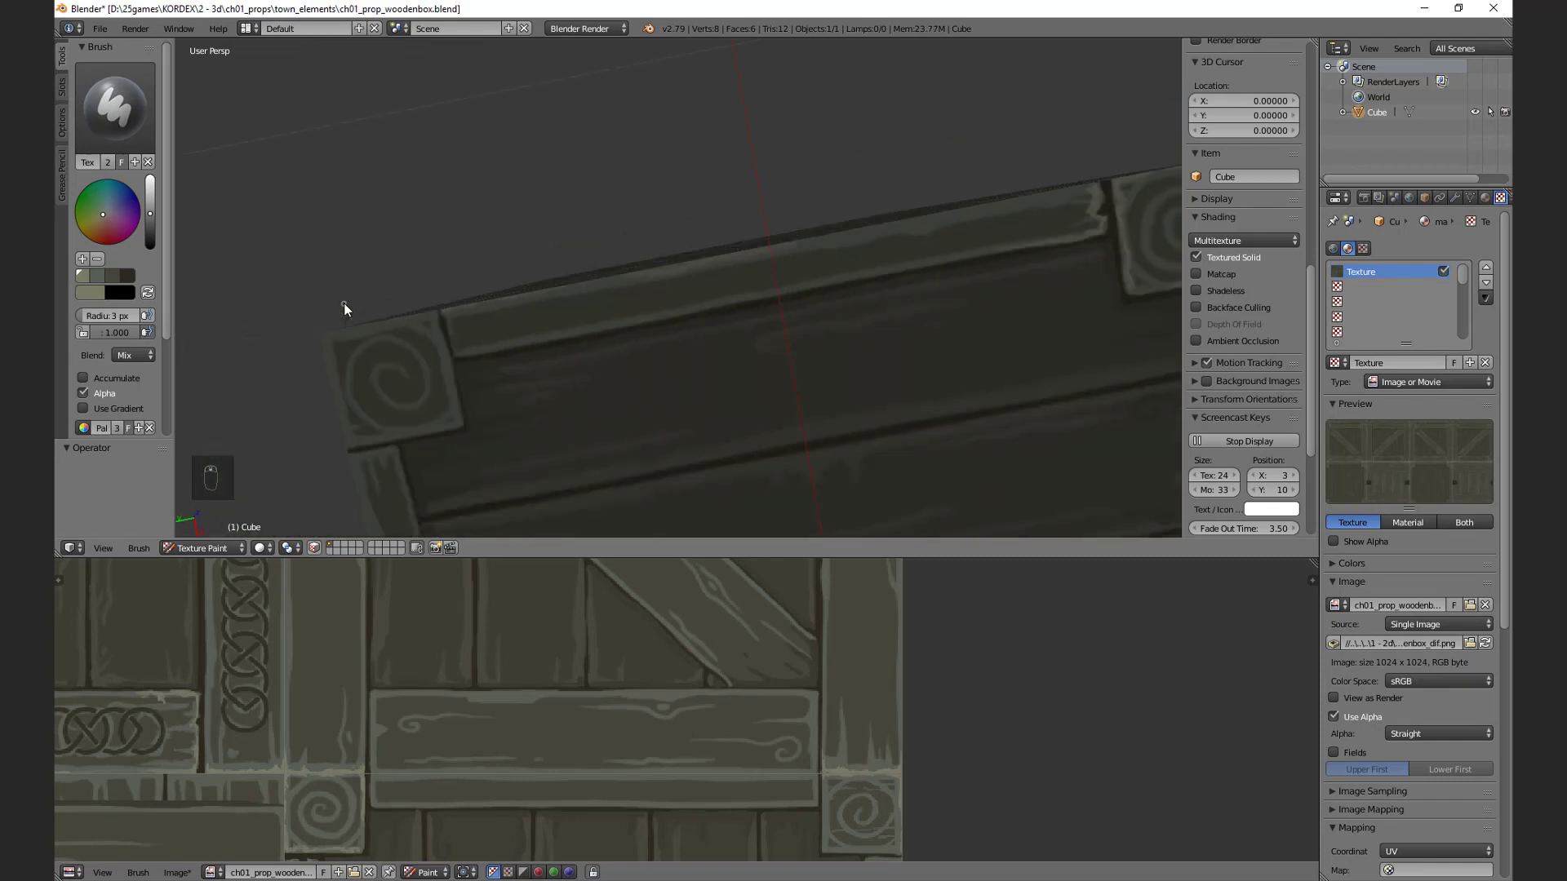
{"action": "middle_click_drag", "start_coordinate": [537, 325], "coordinate": [519, 184]}
{"action": "middle_click_drag", "start_coordinate": [539, 297], "coordinate": [567, 253]}
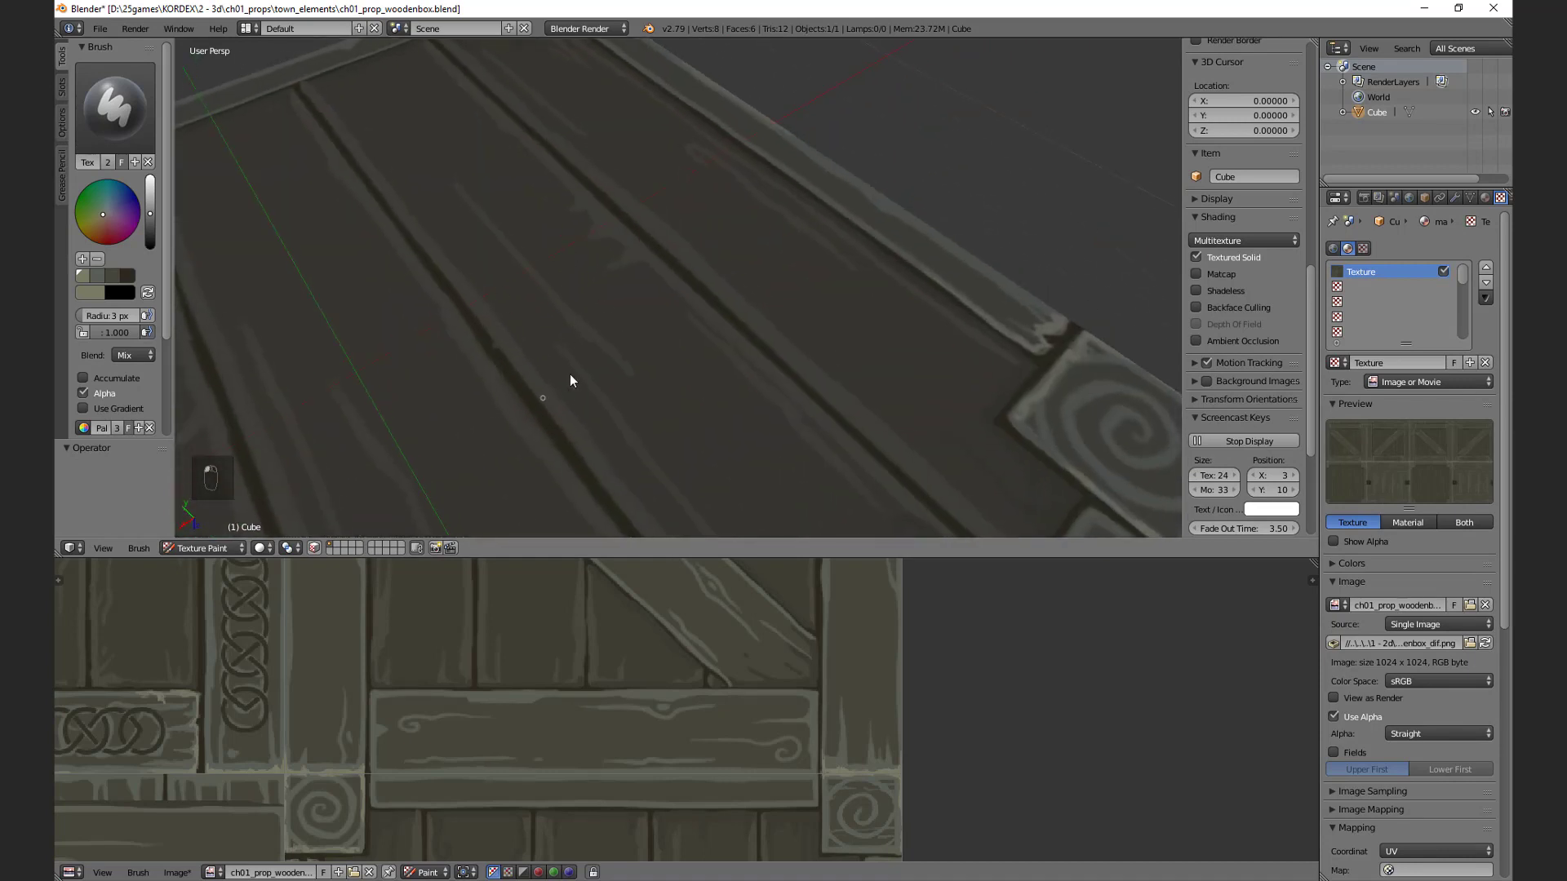
{"action": "middle_click_drag", "start_coordinate": [571, 376], "coordinate": [772, 283]}
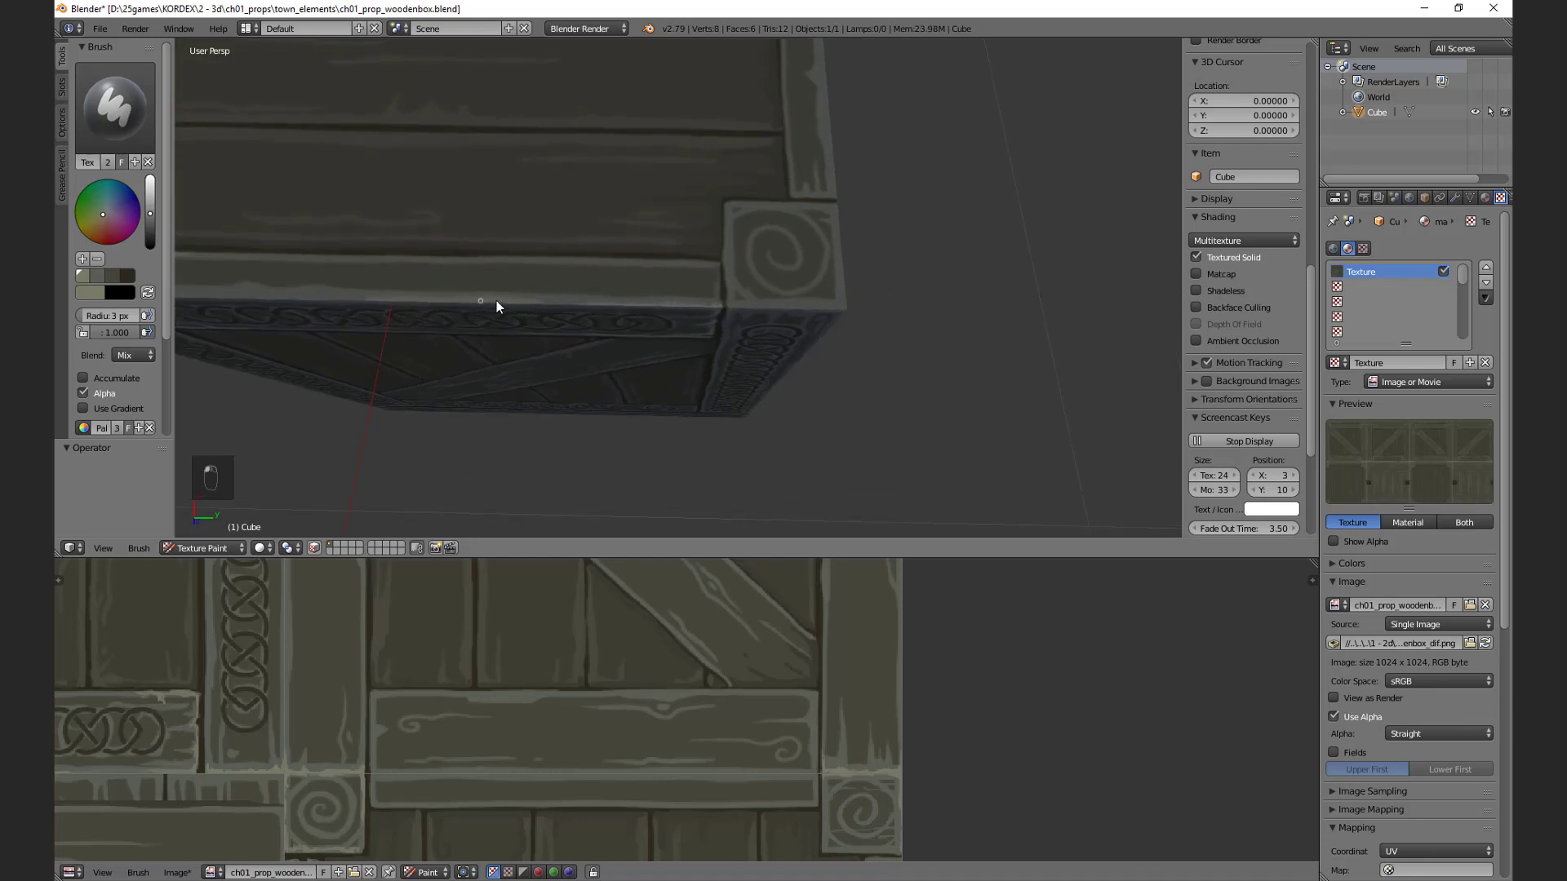
{"action": "middle_click_drag", "start_coordinate": [493, 301], "coordinate": [491, 306]}
{"action": "middle_click_drag", "start_coordinate": [364, 302], "coordinate": [598, 362]}
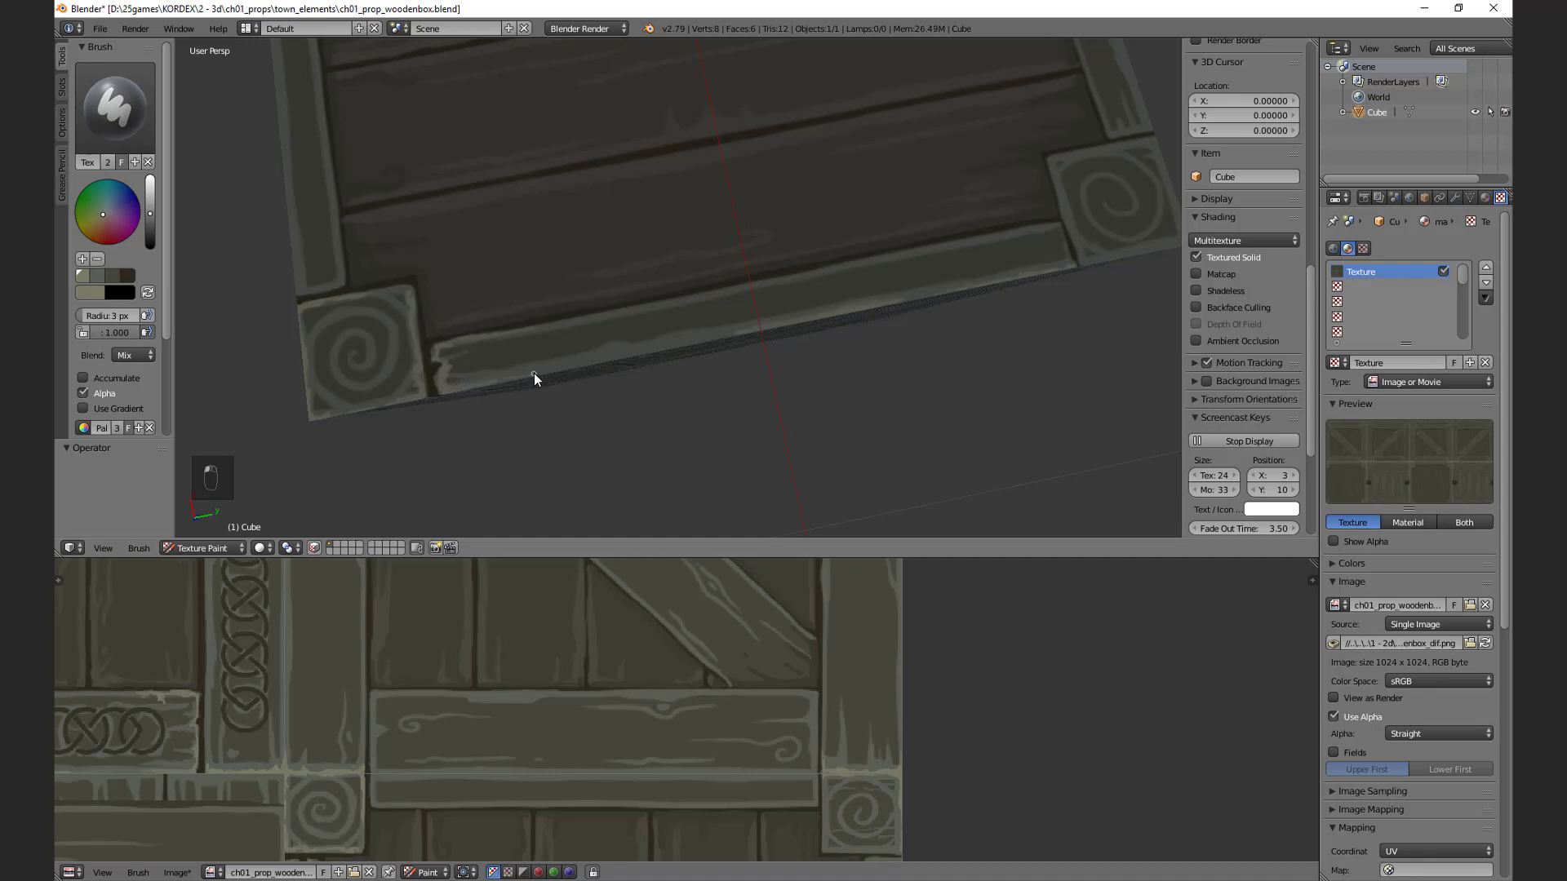
{"action": "middle_click_drag", "start_coordinate": [571, 367], "coordinate": [514, 264]}
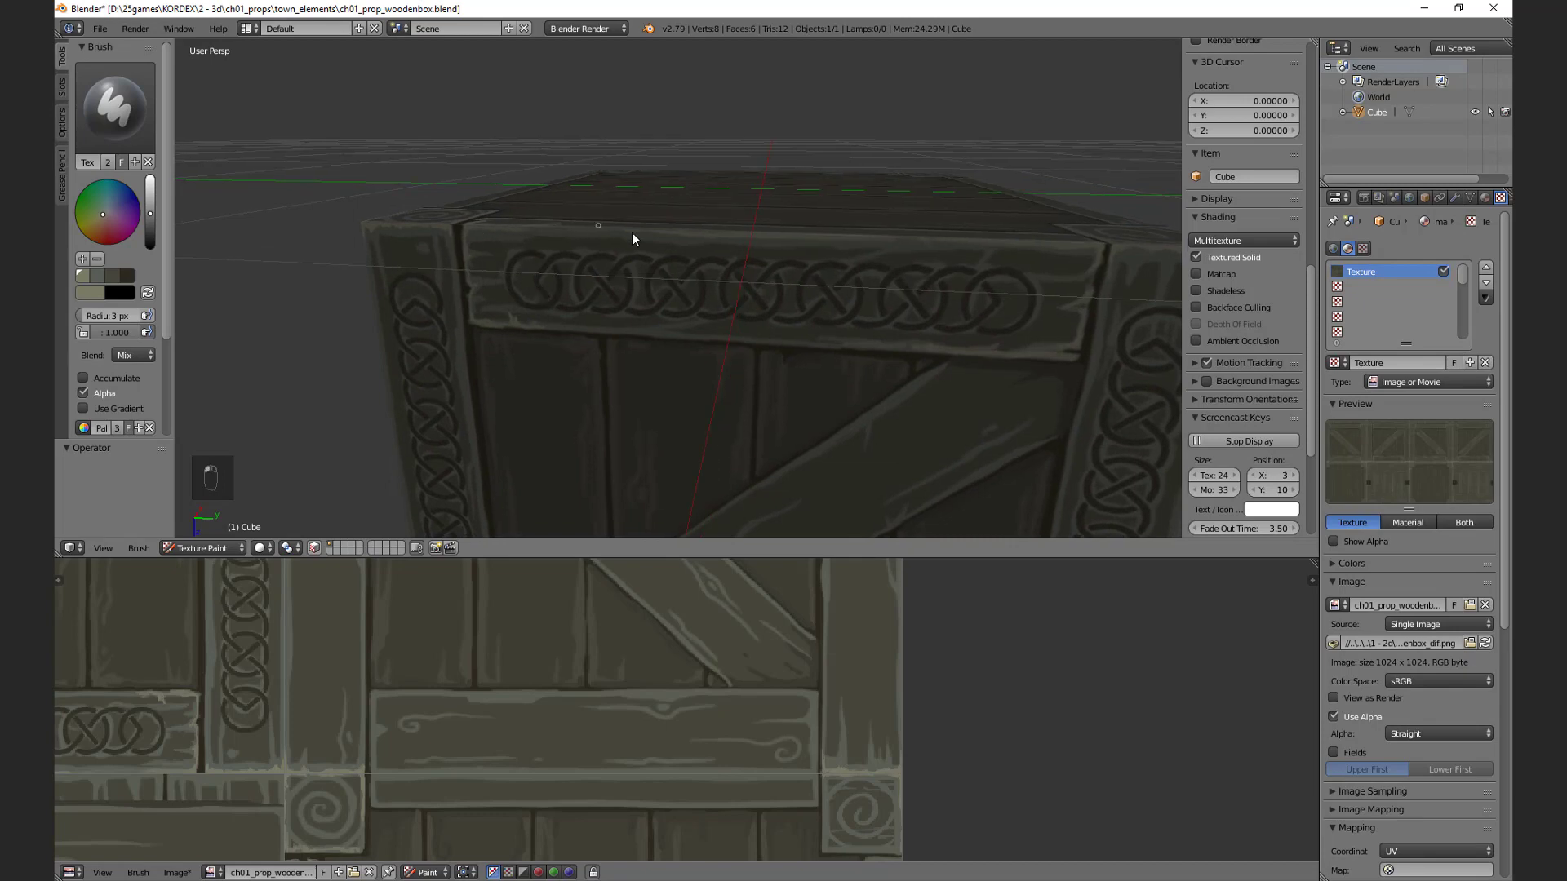
{"action": "middle_click_drag", "start_coordinate": [631, 232], "coordinate": [653, 345]}
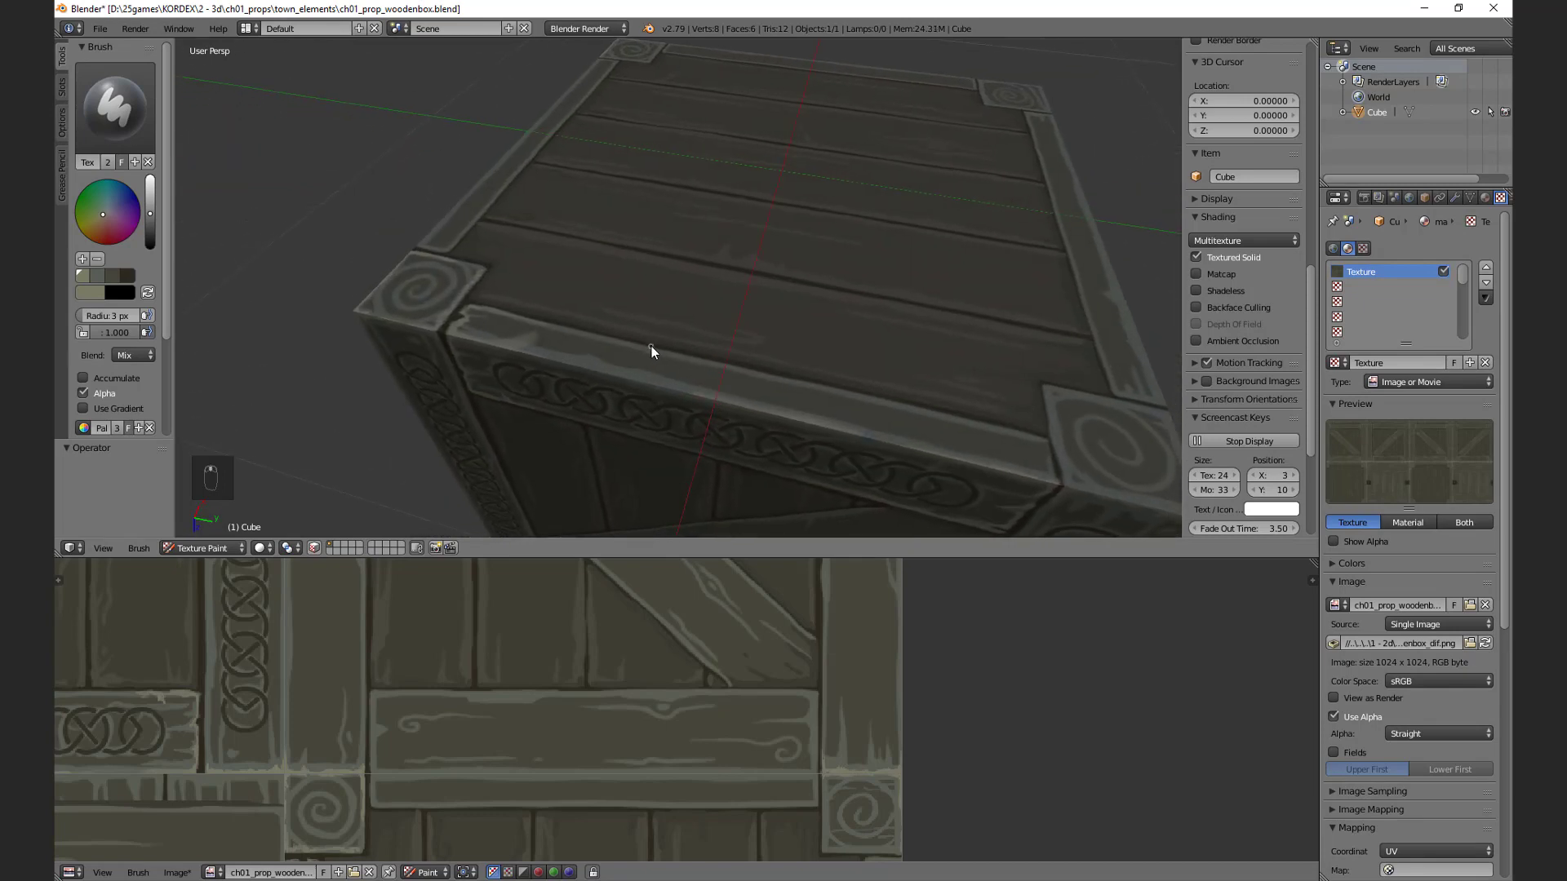
Step: Undo the last stroke and darken the gap between the underside beam's end and the spiral corner block with the darkest palette tone
{"action": "key", "text": "ctrl+z"}
{"action": "mouse_move", "coordinate": [528, 404]}
{"action": "middle_mouse_down"}
{"action": "mouse_move", "coordinate": [584, 337]}
{"action": "mouse_move", "coordinate": [601, 114]}
{"action": "mouse_move", "coordinate": [570, 291]}
{"action": "mouse_move", "coordinate": [586, 391]}
{"action": "mouse_move", "coordinate": [573, 339]}
{"action": "mouse_move", "coordinate": [737, 363]}
{"action": "mouse_move", "coordinate": [626, 351]}
{"action": "middle_mouse_up"}
{"action": "left_click", "coordinate": [127, 278]}
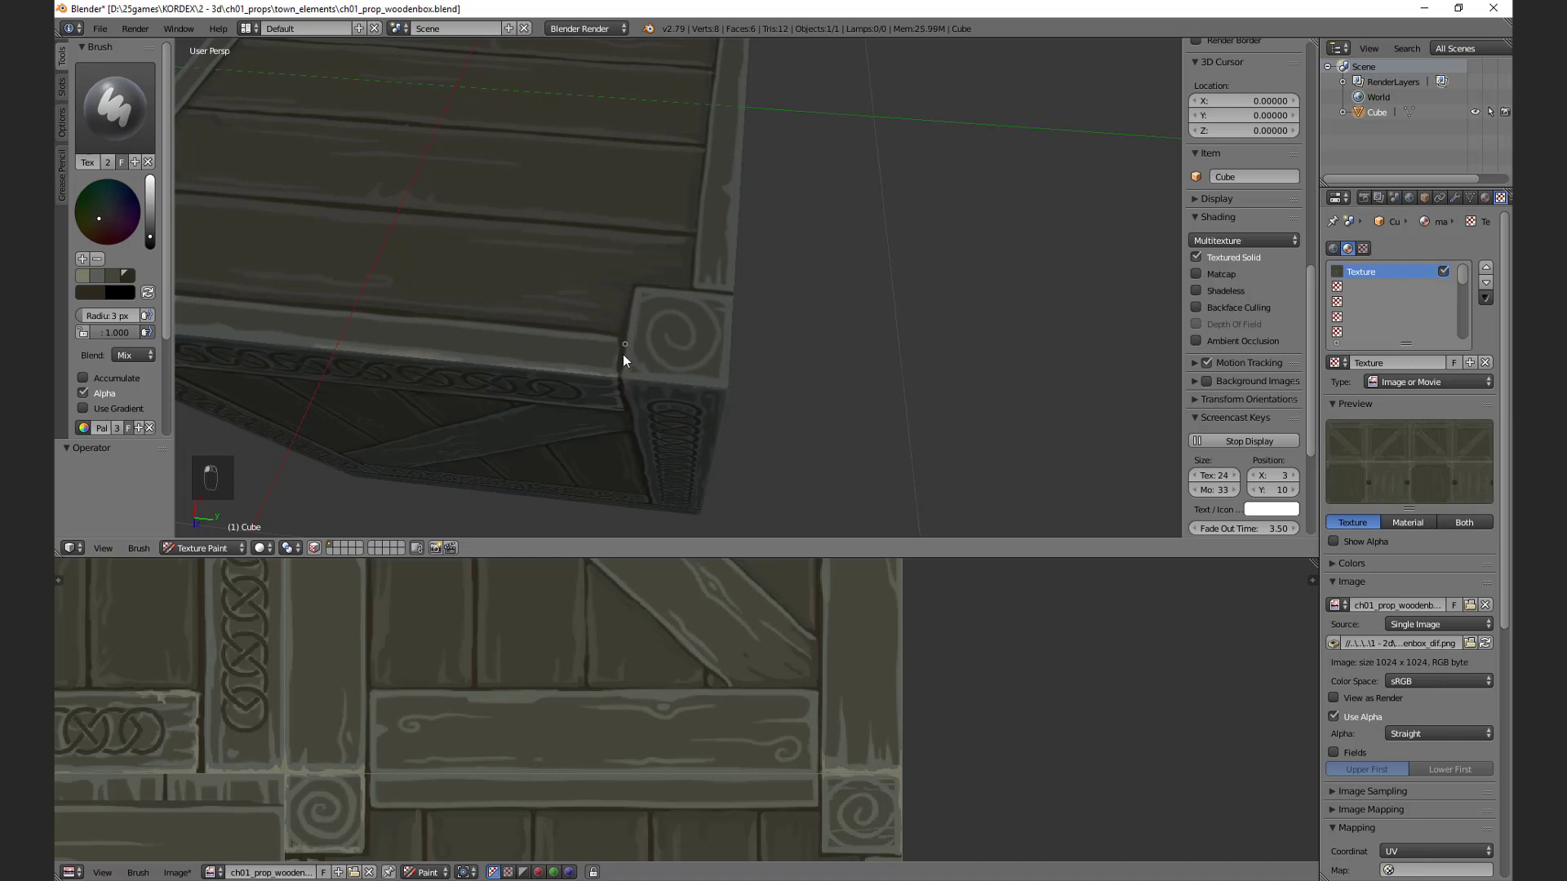
{"action": "mouse_move", "coordinate": [624, 354]}
{"action": "middle_mouse_down"}
{"action": "mouse_move", "coordinate": [600, 243]}
{"action": "mouse_move", "coordinate": [622, 295]}
{"action": "mouse_move", "coordinate": [615, 351]}
{"action": "middle_mouse_up"}
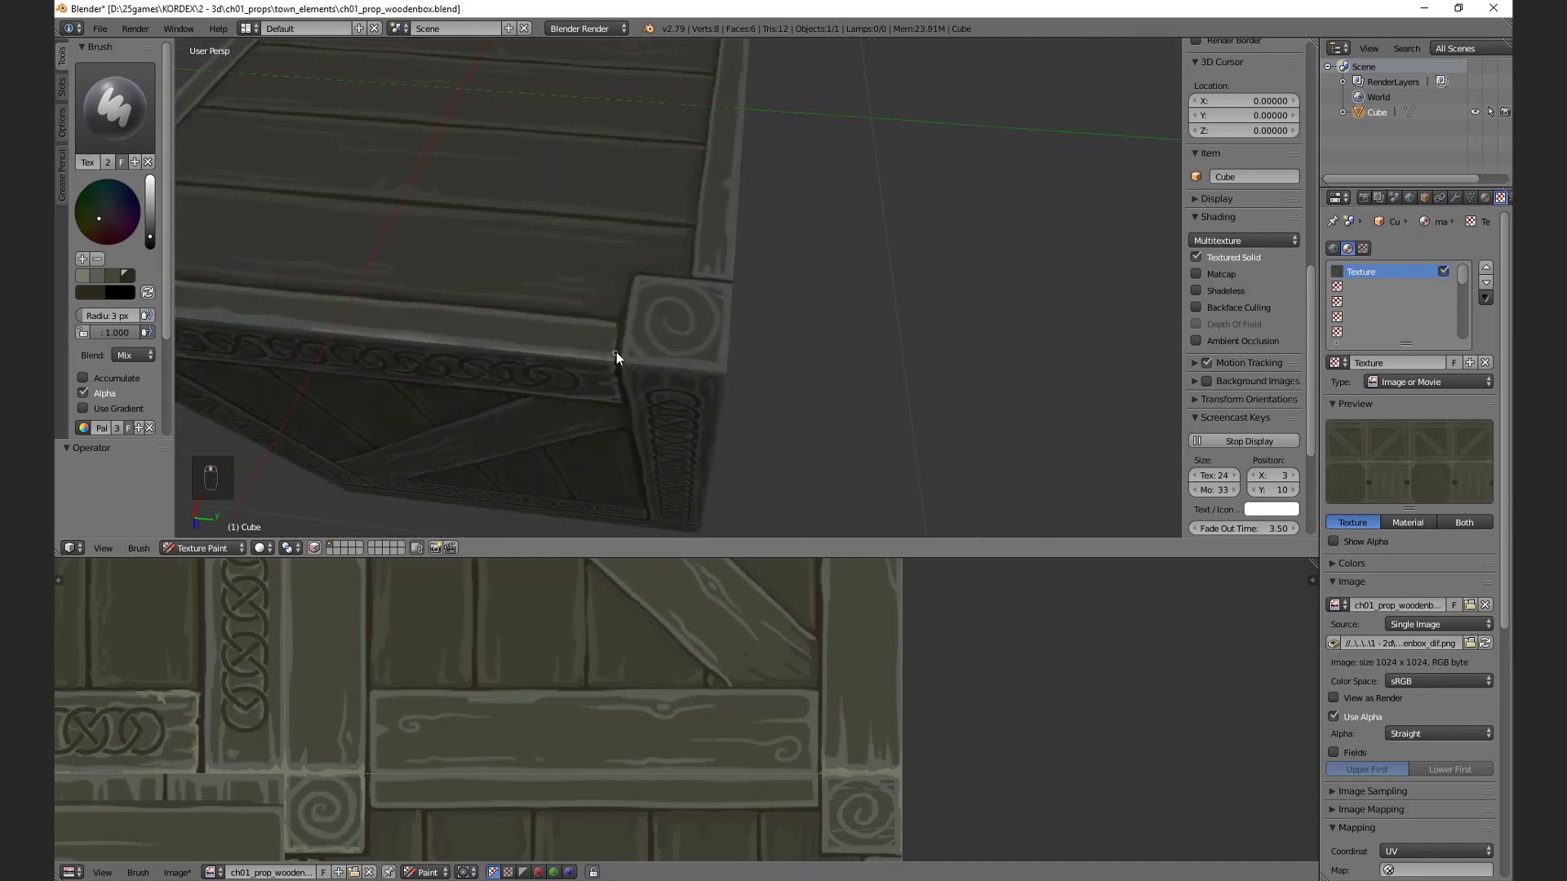
Step: Retouch the underside beam's end and its edge along the knotwork side with the second palette tone
{"action": "left_click", "coordinate": [95, 277]}
{"action": "left_click", "coordinate": [97, 277]}
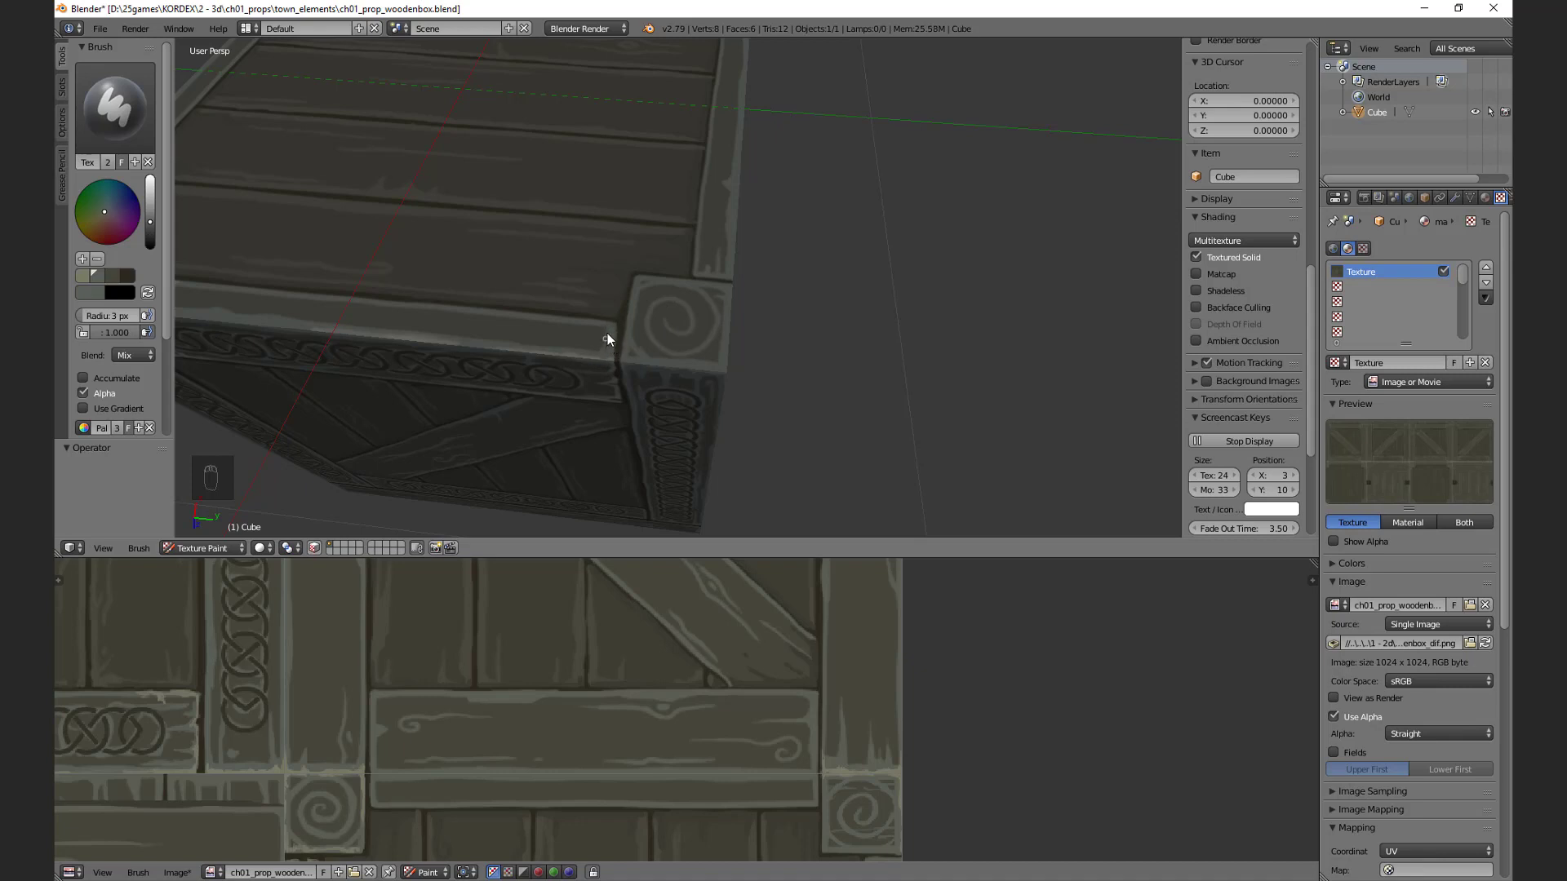
{"action": "middle_click_drag", "start_coordinate": [612, 329], "coordinate": [505, 351]}
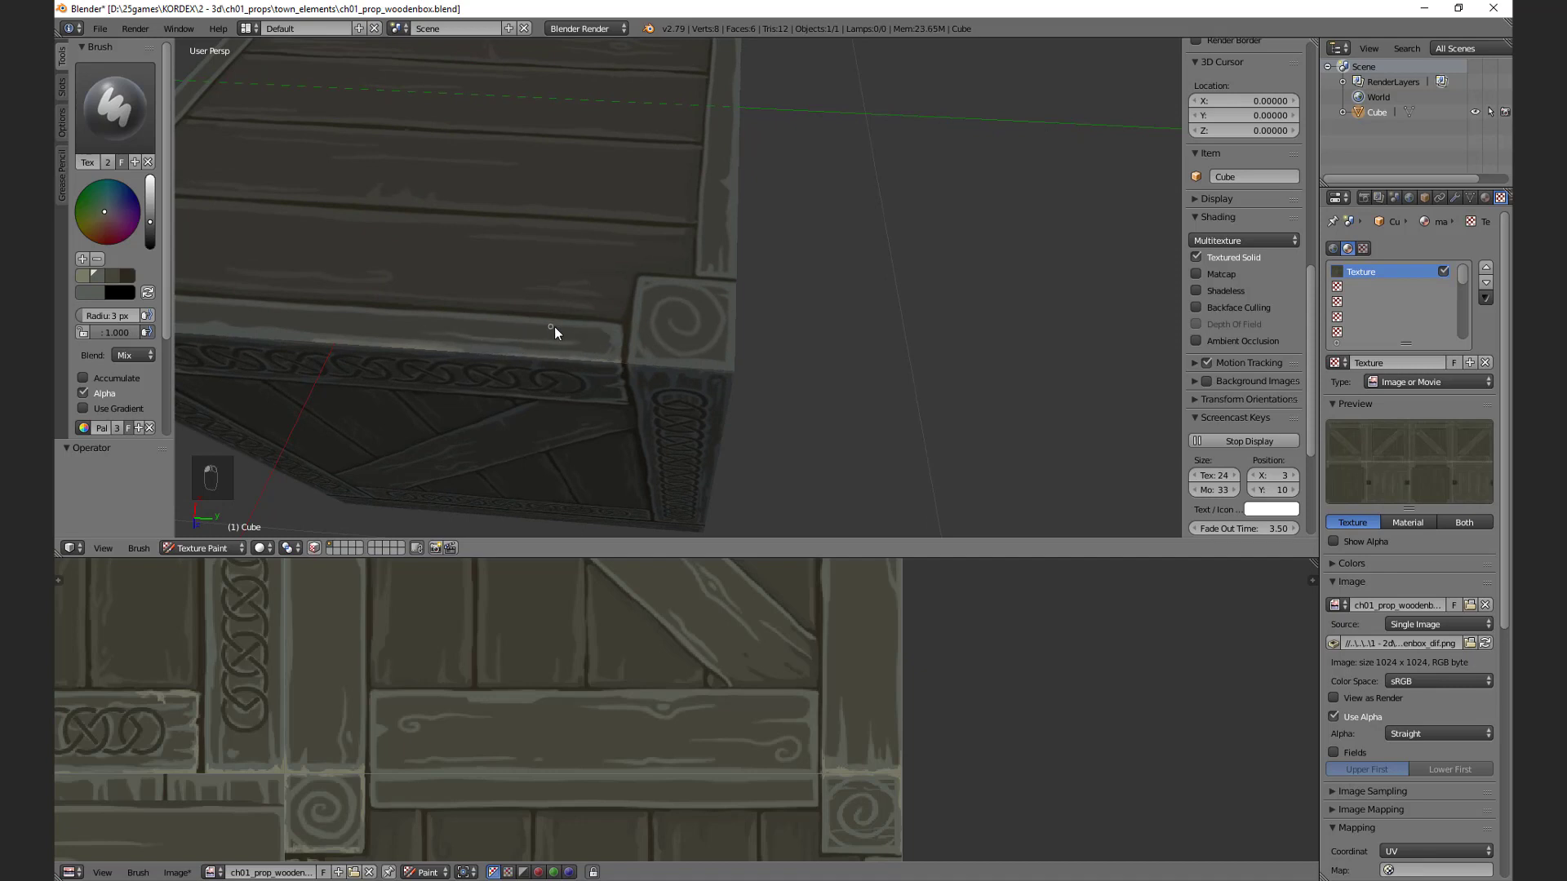
{"action": "middle_click_drag", "start_coordinate": [609, 330], "coordinate": [675, 378]}
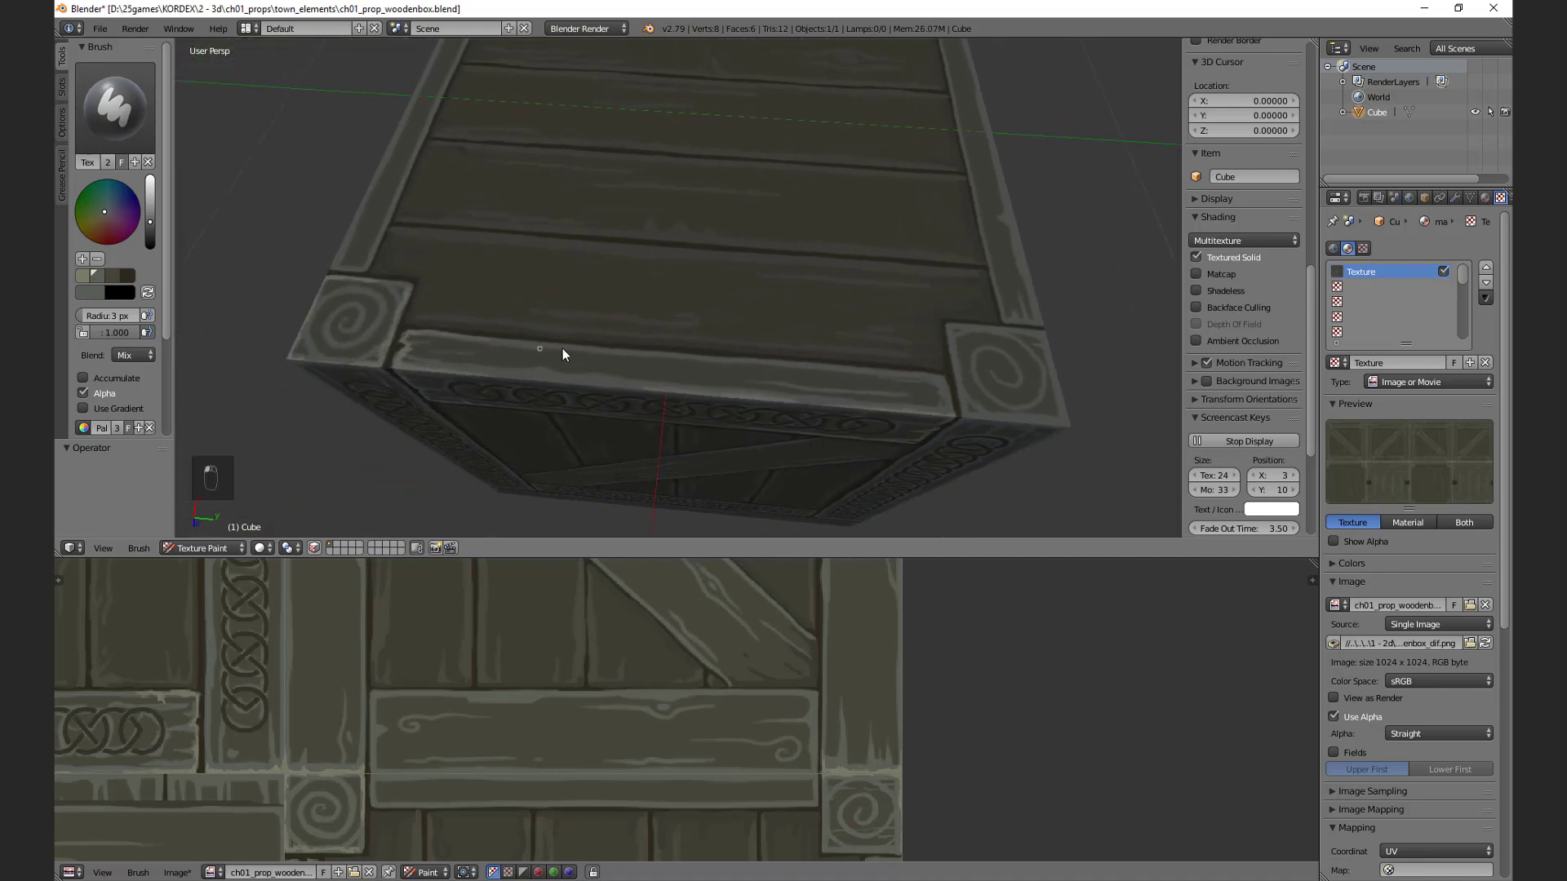
{"action": "middle_click_drag", "start_coordinate": [813, 385], "coordinate": [736, 356]}
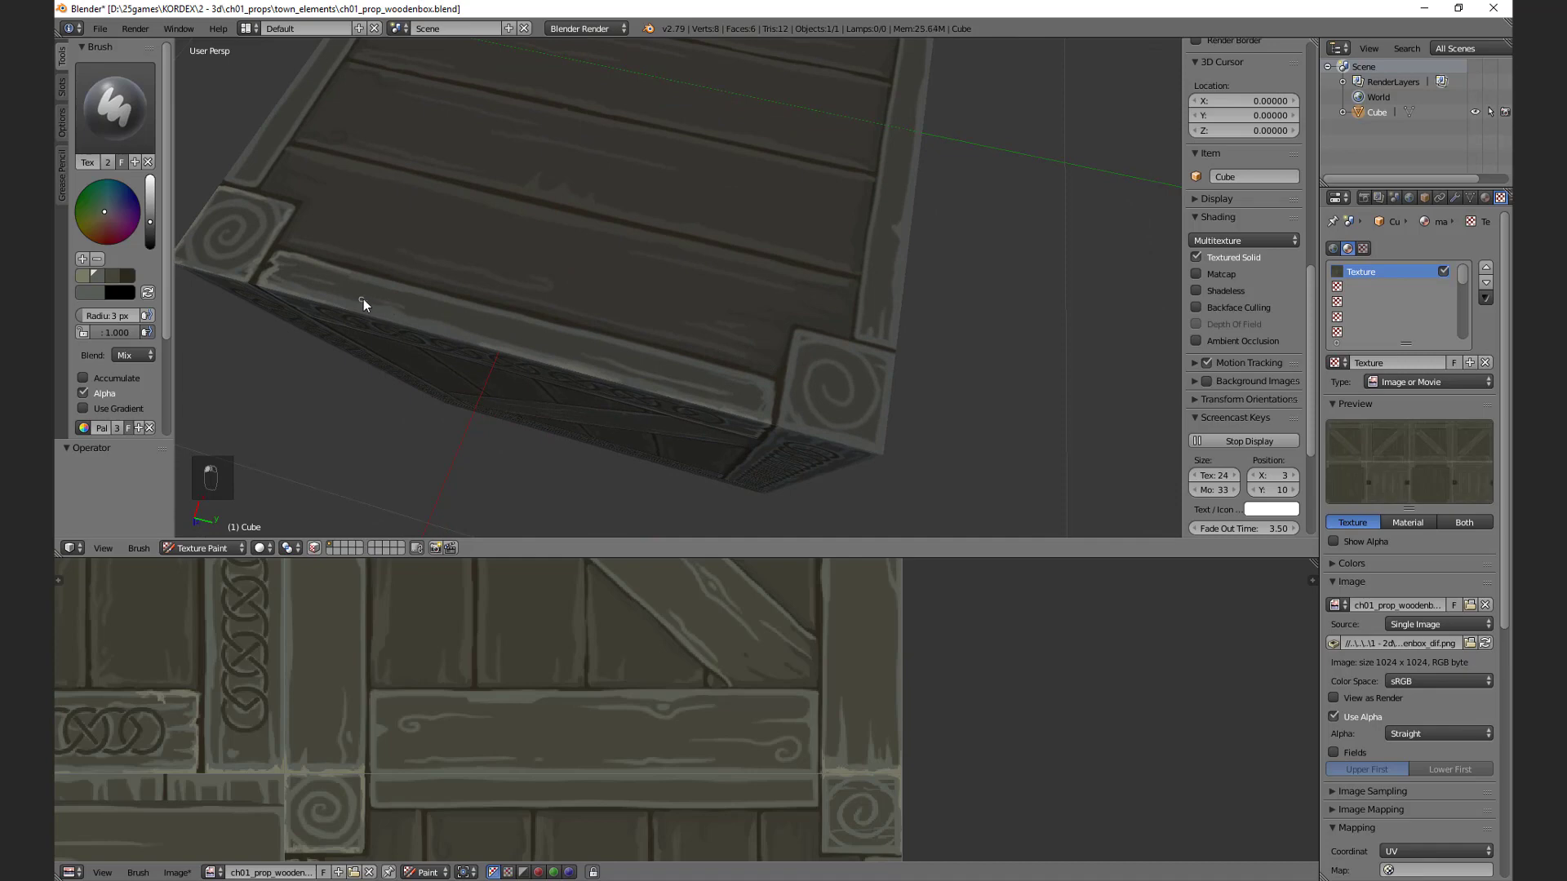
{"action": "middle_click_drag", "start_coordinate": [612, 369], "coordinate": [620, 314]}
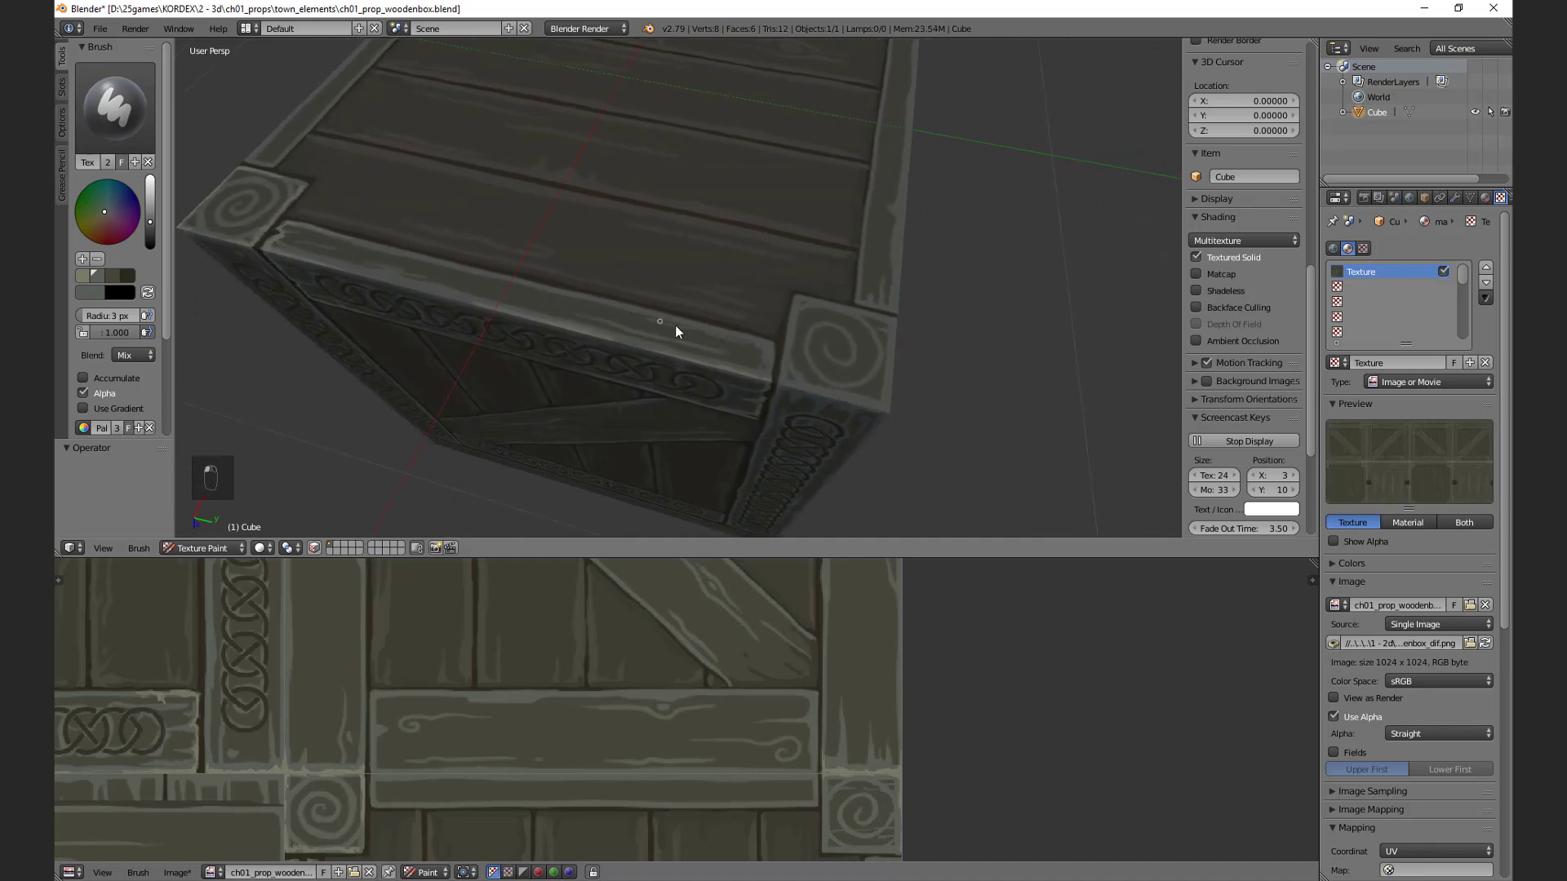
Step: Paint a branching crack in the underside plank beside the plain side's beam and touch up the corner block gap, using the darkest palette tone
{"action": "middle_click_drag", "start_coordinate": [746, 344], "coordinate": [627, 377]}
{"action": "middle_click_drag", "start_coordinate": [641, 369], "coordinate": [586, 373]}
{"action": "left_click", "coordinate": [124, 275]}
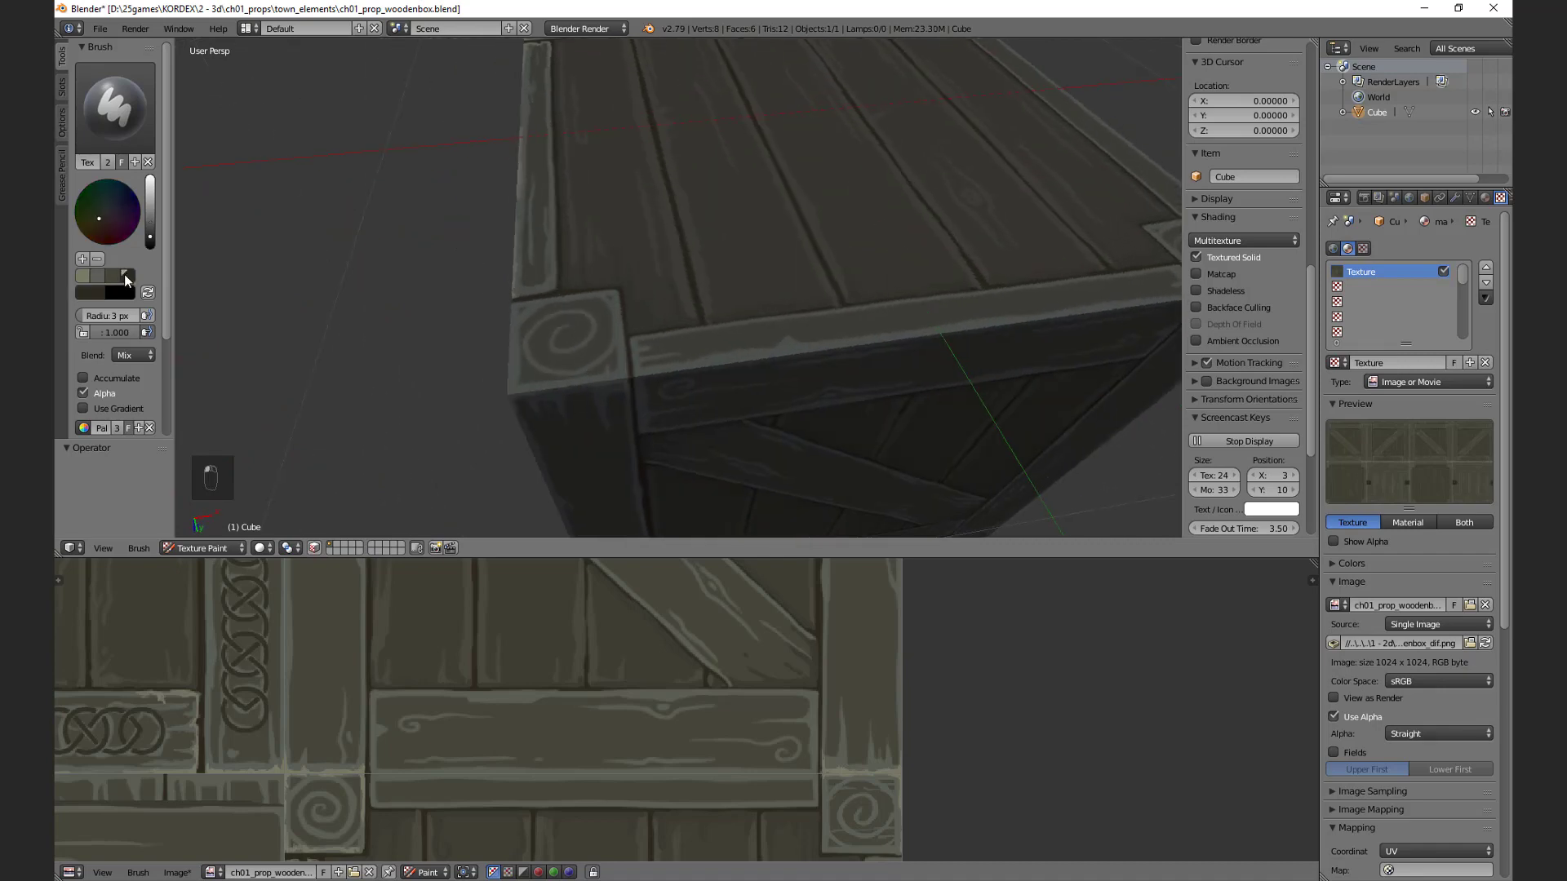
{"action": "middle_click_drag", "start_coordinate": [693, 359], "coordinate": [394, 303]}
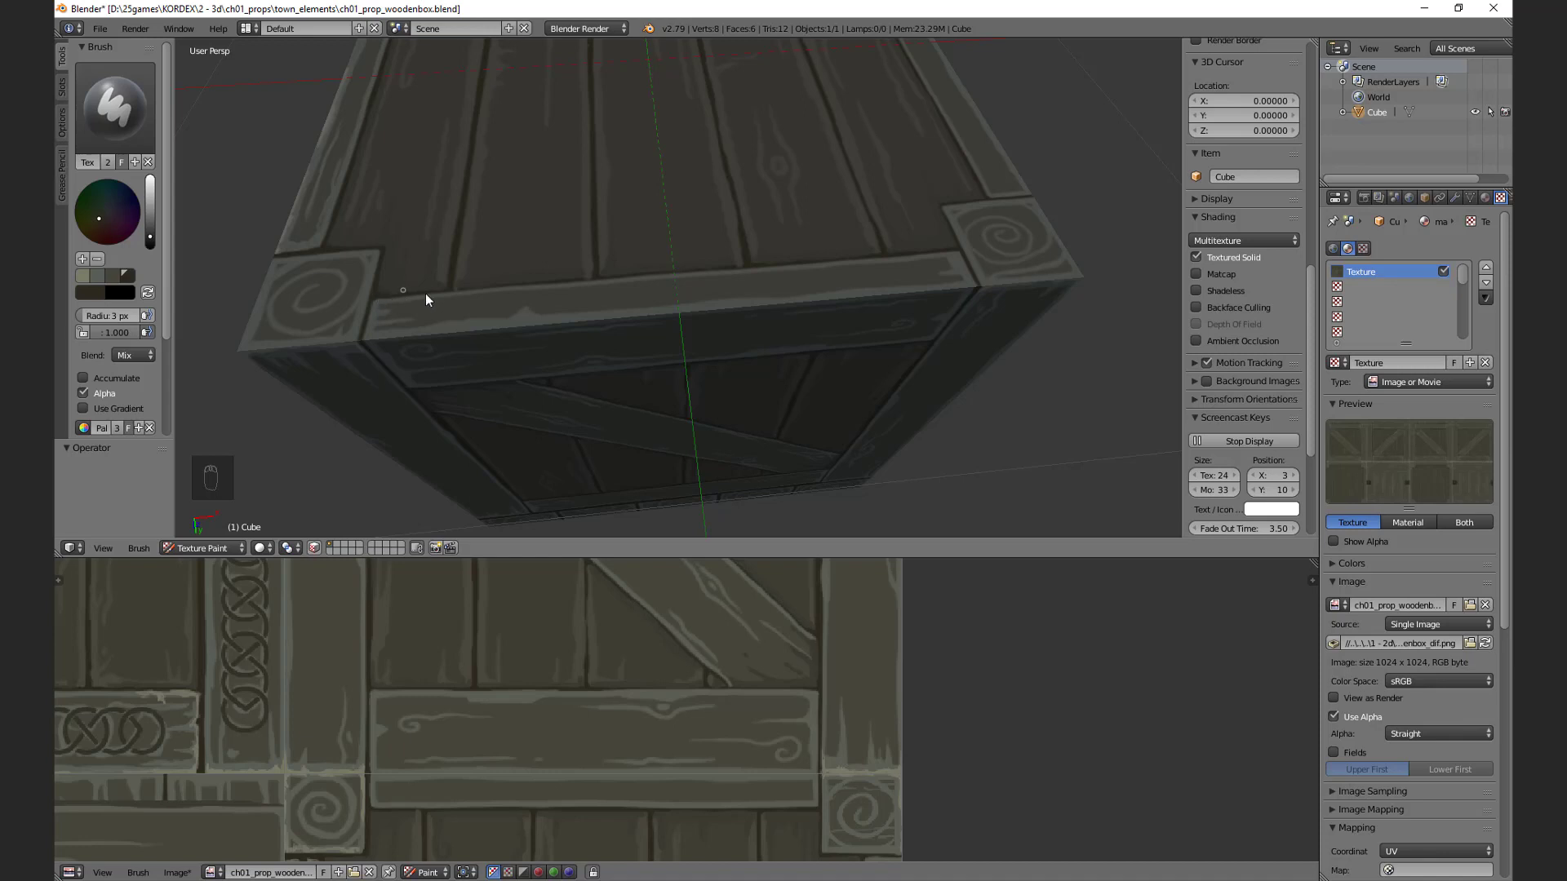
{"action": "middle_click_drag", "start_coordinate": [424, 293], "coordinate": [516, 298]}
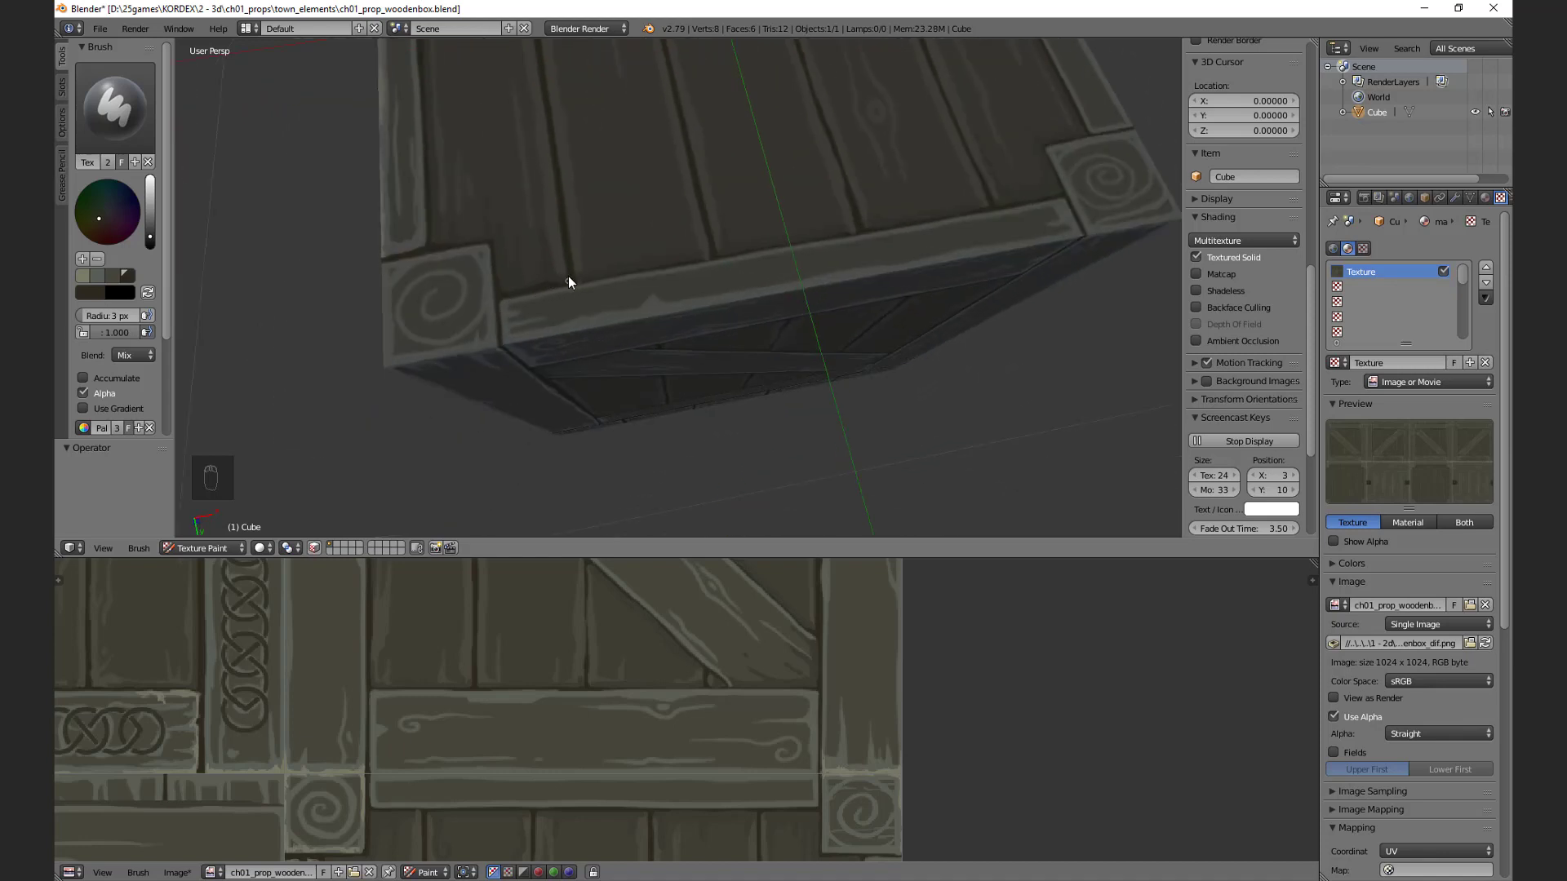
{"action": "middle_click_drag", "start_coordinate": [647, 279], "coordinate": [593, 330]}
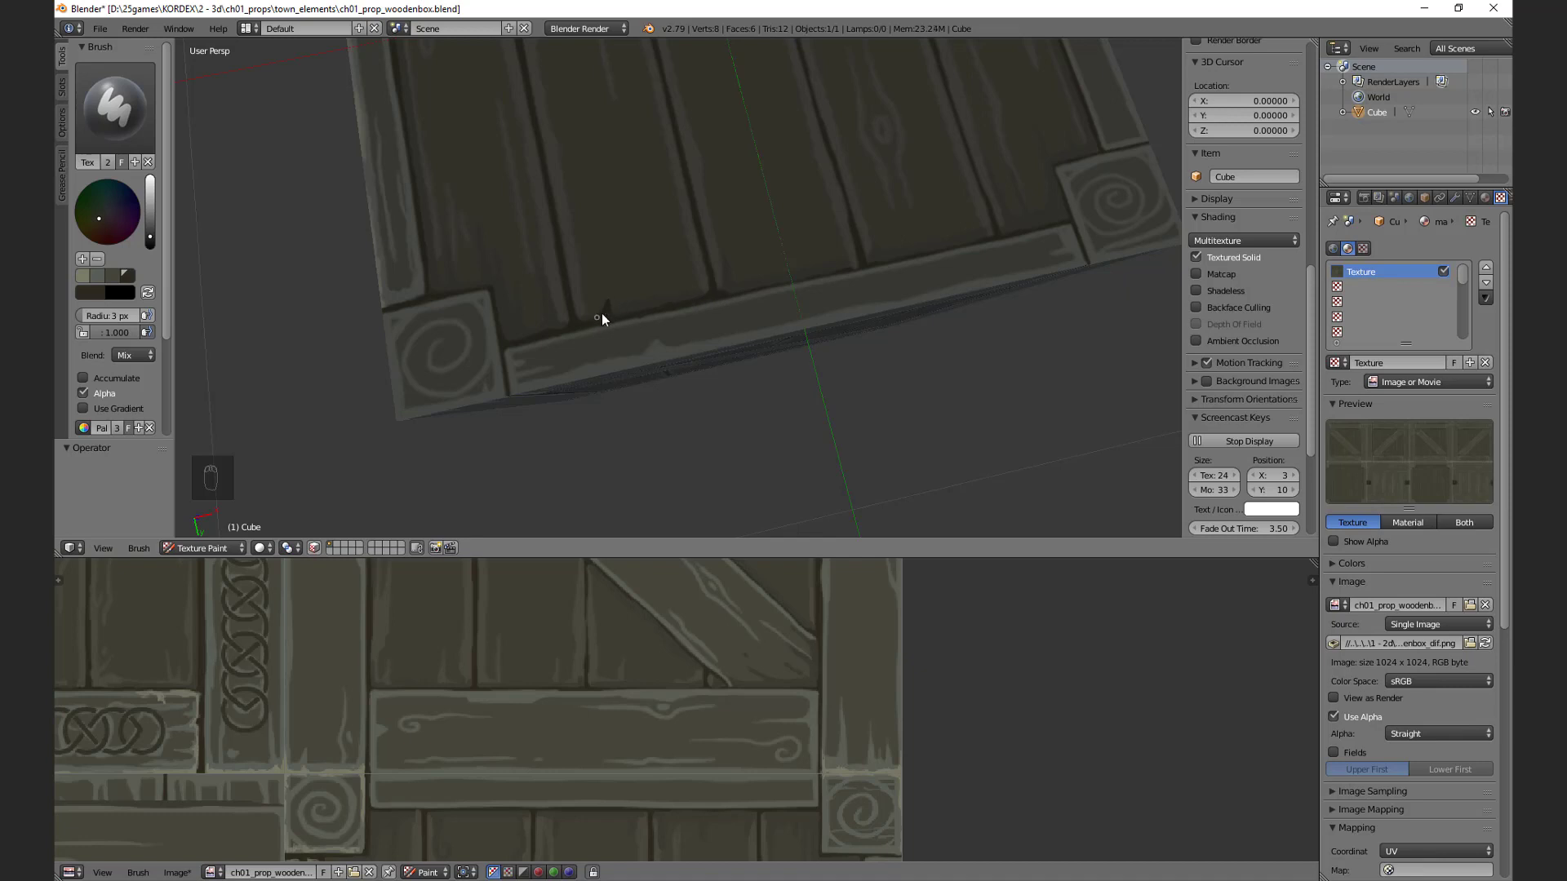
{"action": "middle_click_drag", "start_coordinate": [700, 312], "coordinate": [609, 371]}
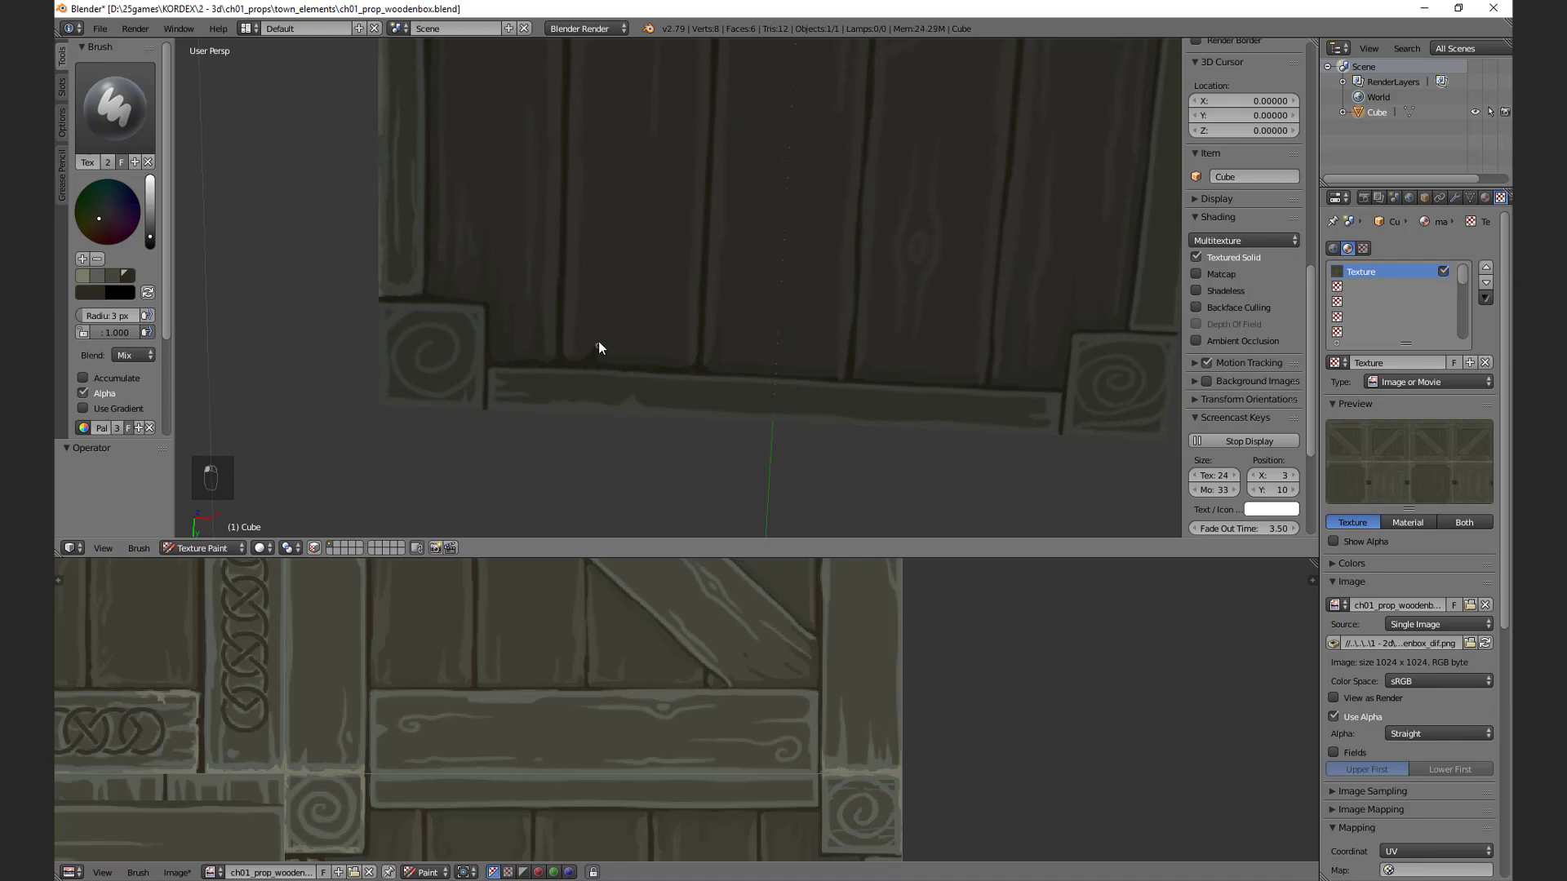
{"action": "middle_click_drag", "start_coordinate": [633, 314], "coordinate": [611, 274]}
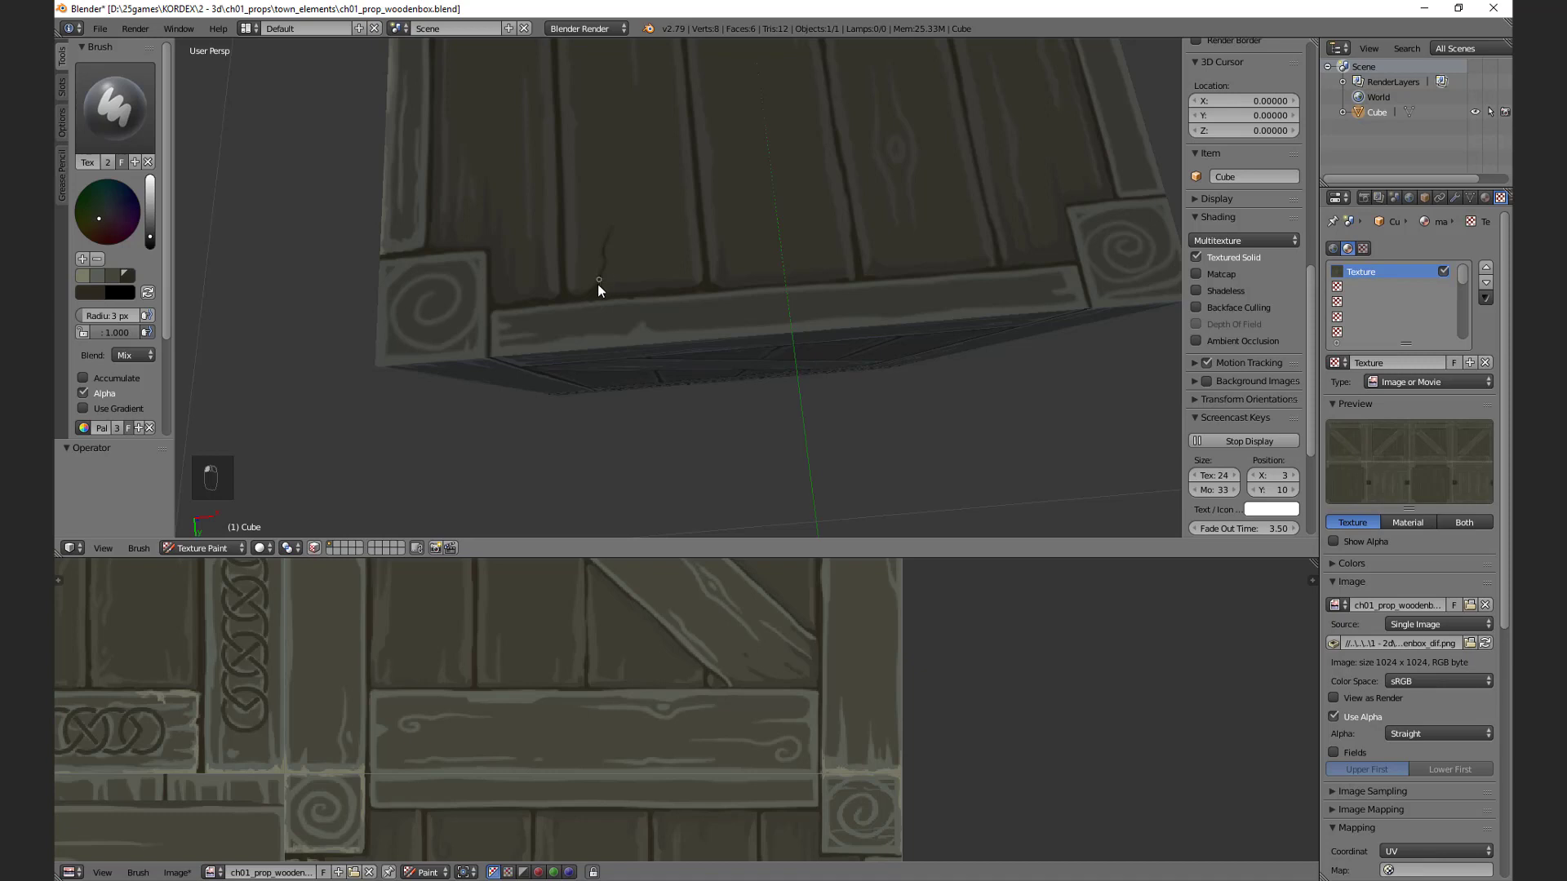
{"action": "middle_click_drag", "start_coordinate": [601, 249], "coordinate": [623, 312]}
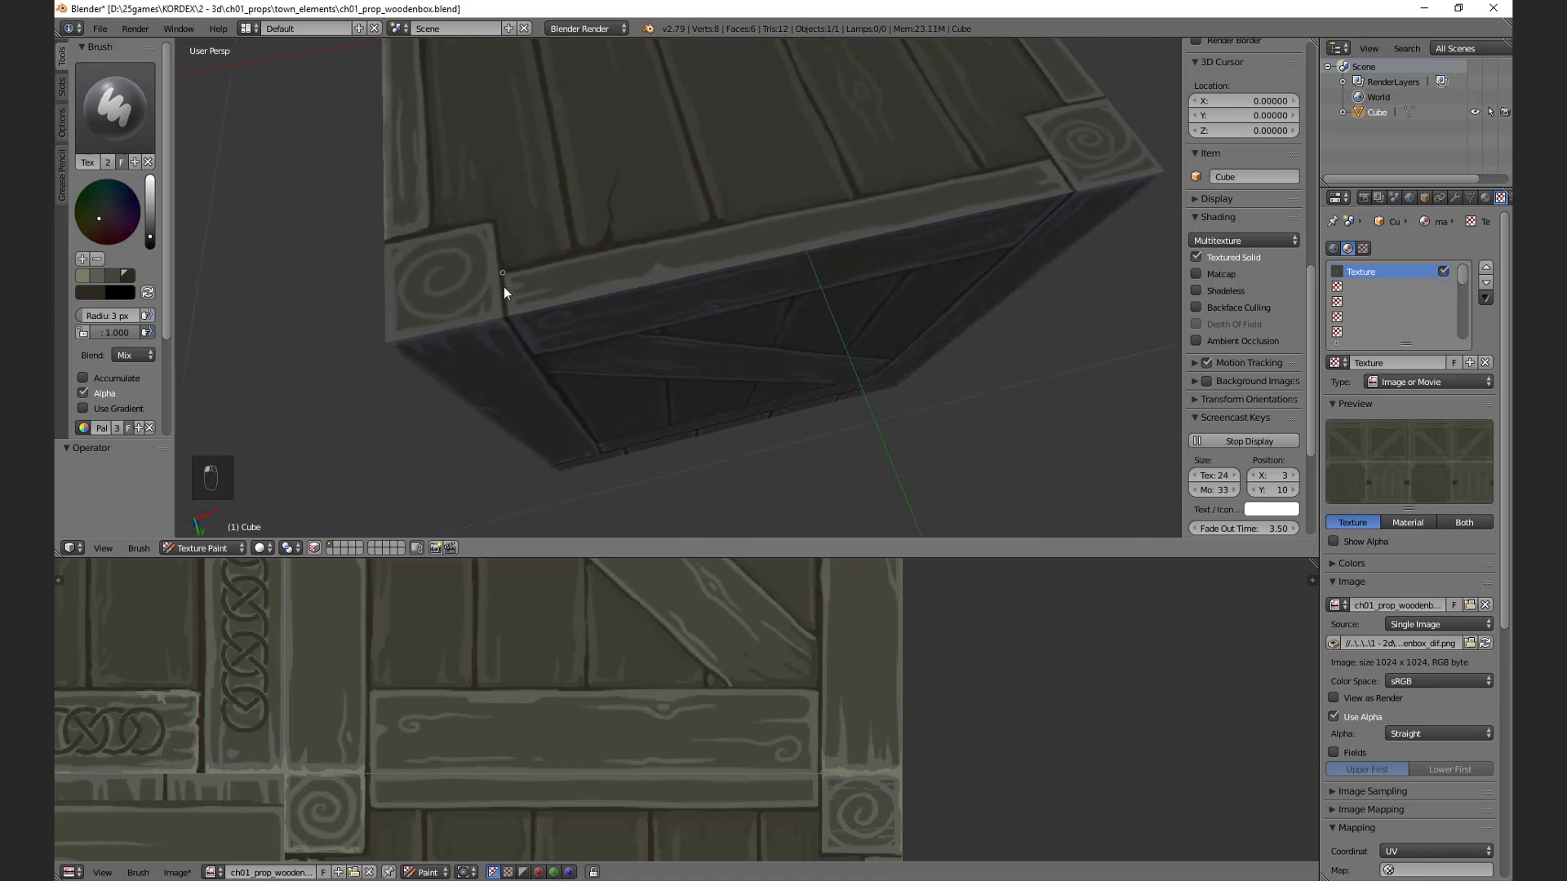
{"action": "middle_click_drag", "start_coordinate": [507, 307], "coordinate": [497, 229]}
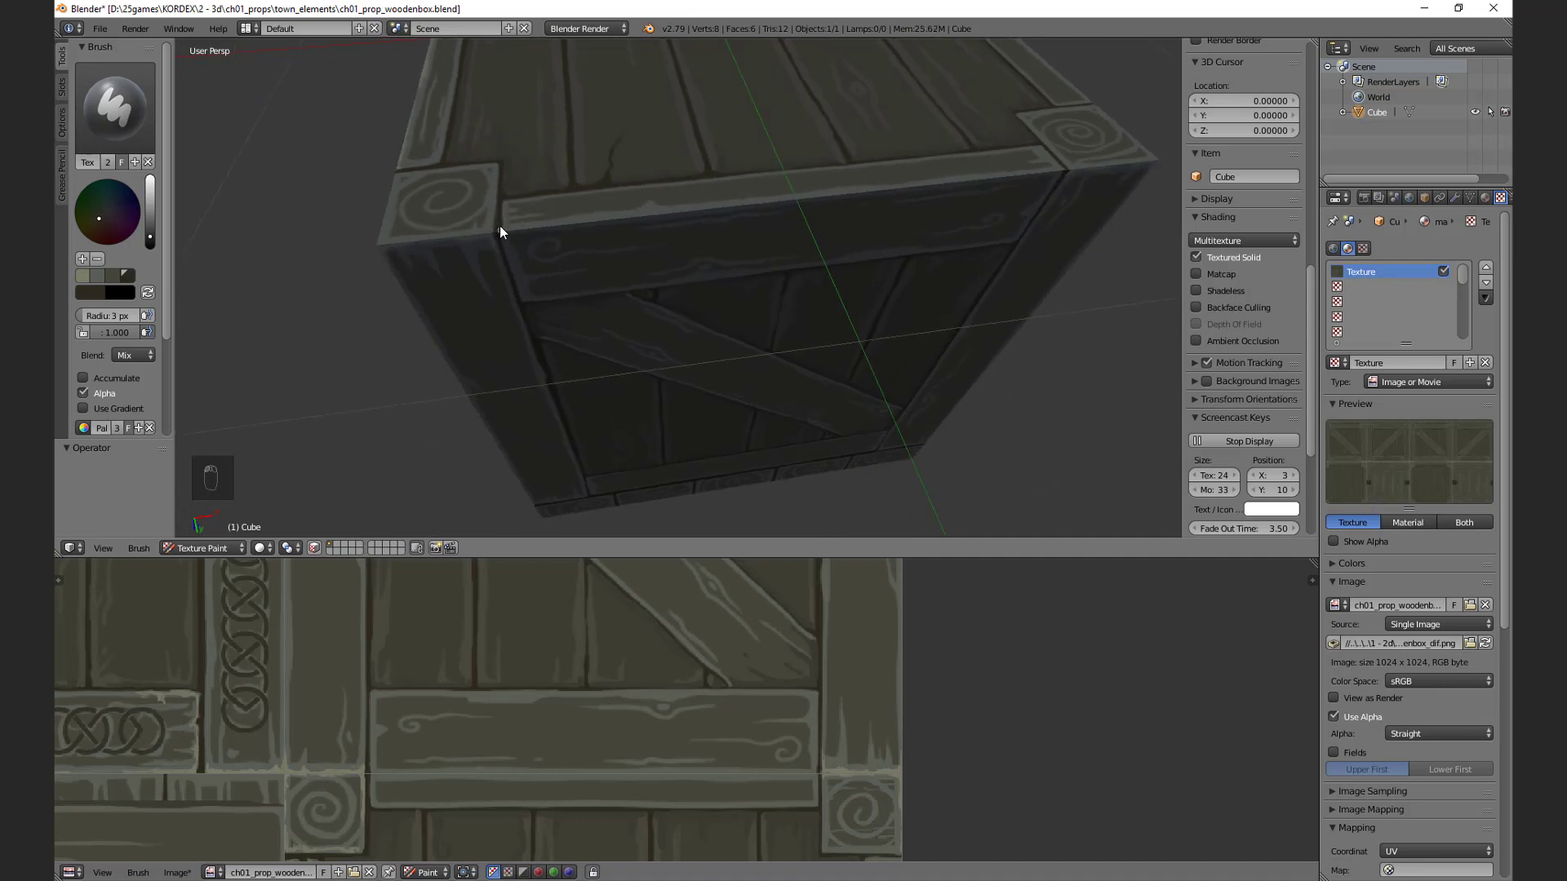
Step: Darken and notch the gap between the plain side's beam end and corner post with the darkest palette tone, undoing a misplaced stroke
{"action": "middle_click_drag", "start_coordinate": [500, 227], "coordinate": [521, 165]}
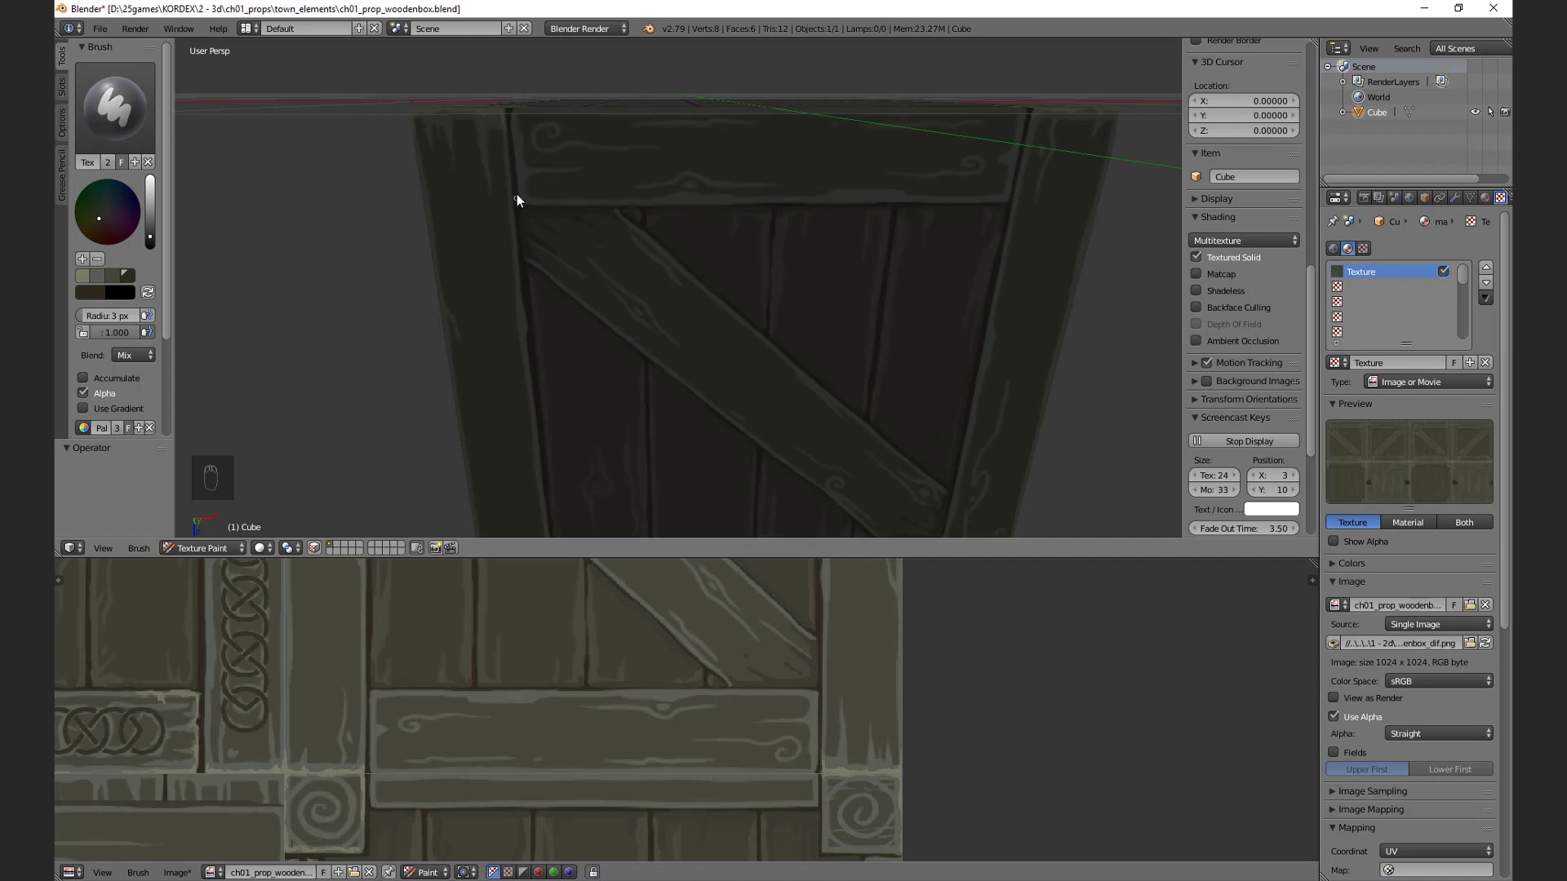
{"action": "middle_click_drag", "start_coordinate": [615, 256], "coordinate": [602, 379]}
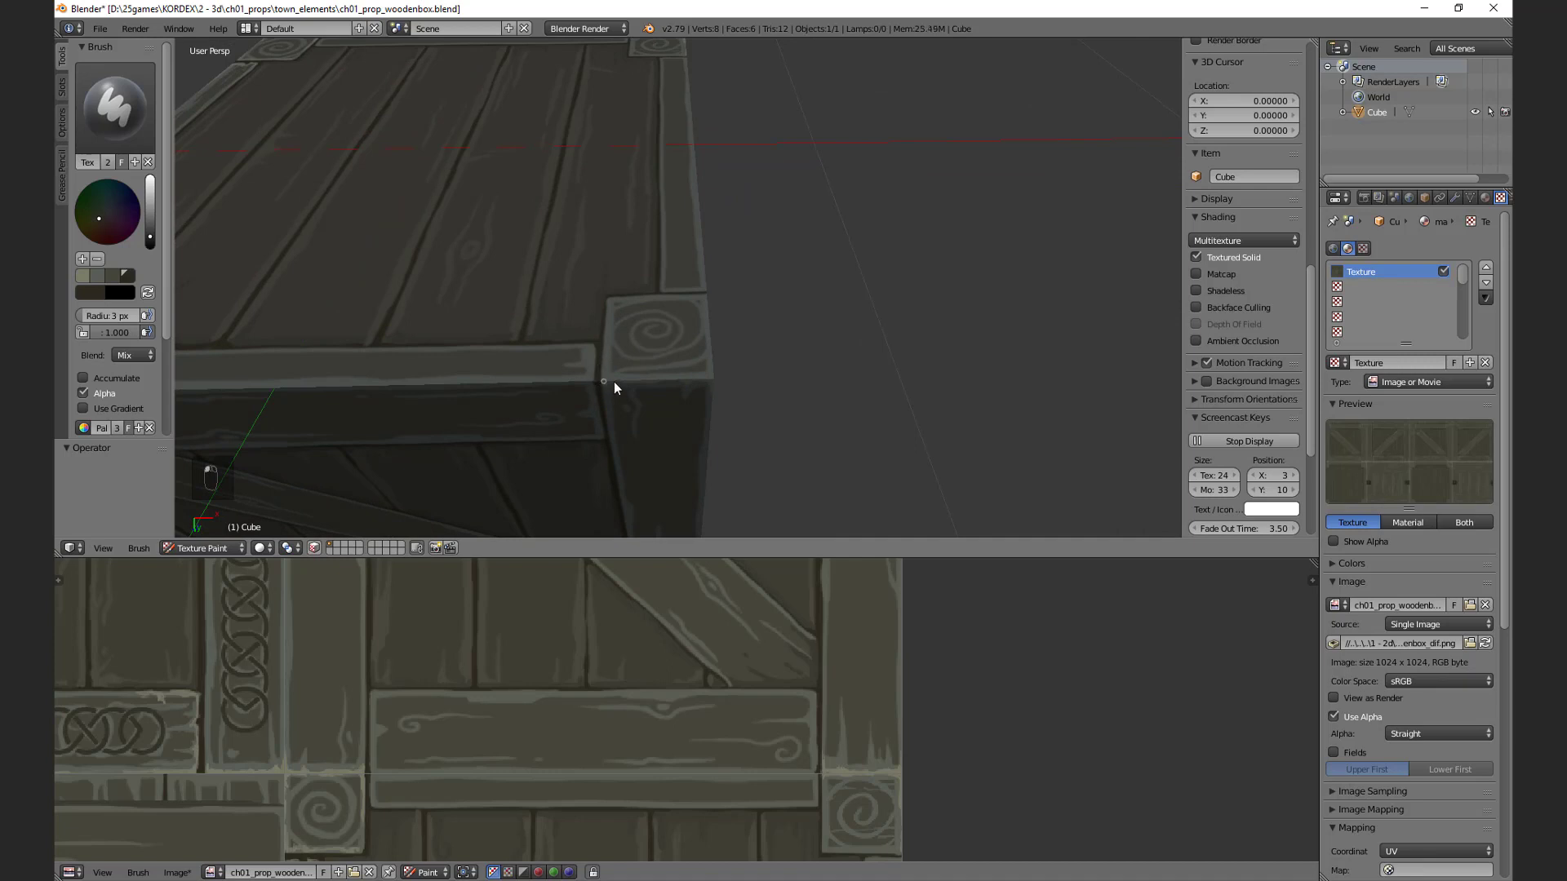
{"action": "middle_click_drag", "start_coordinate": [614, 380], "coordinate": [586, 193]}
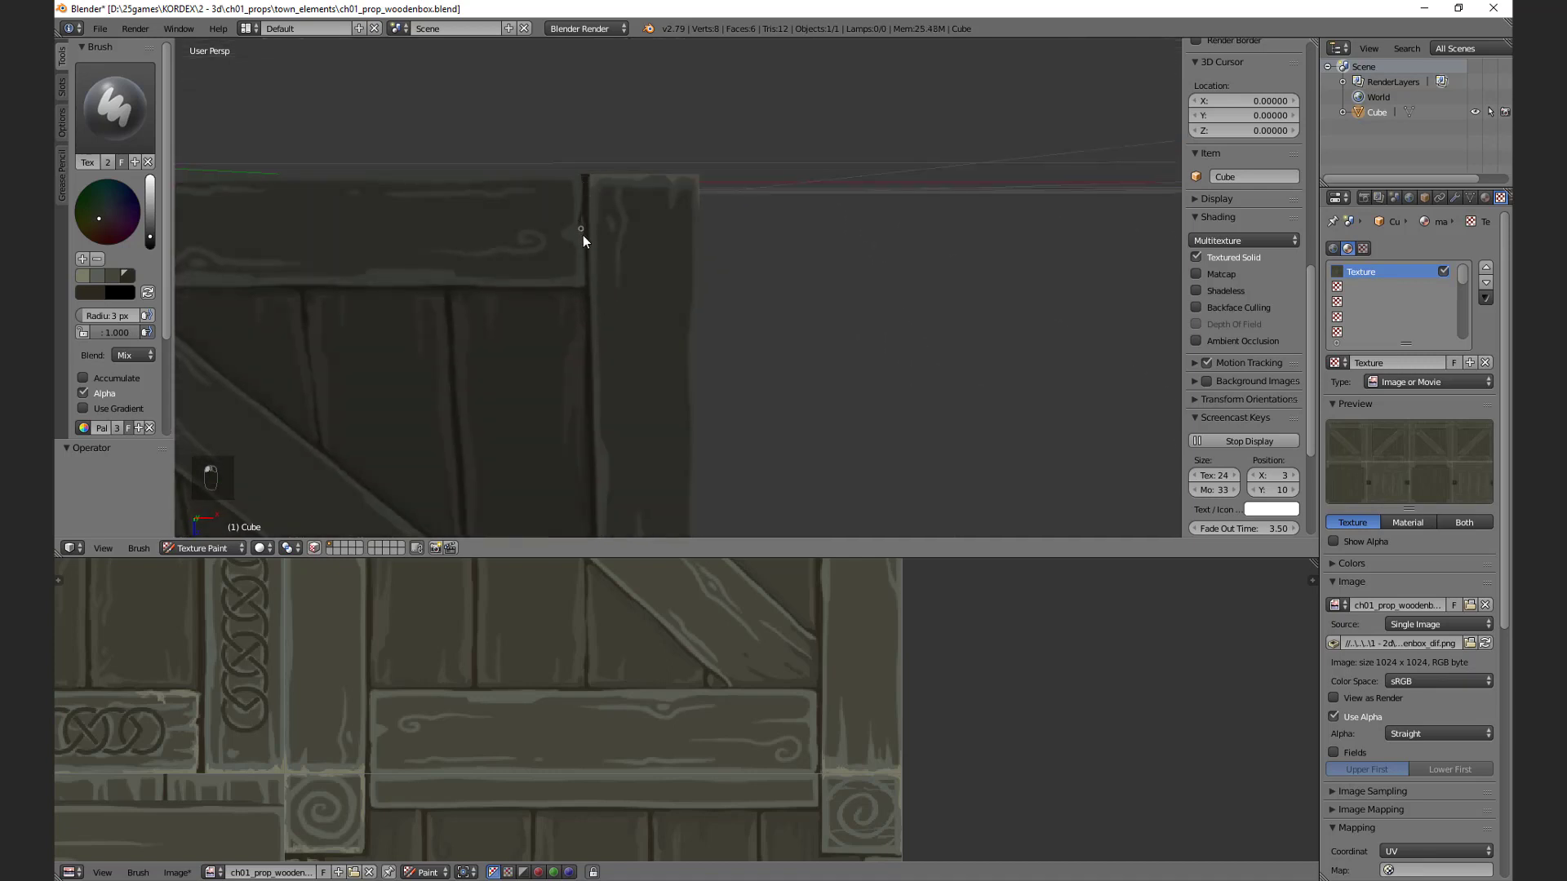
{"action": "left_click_drag", "start_coordinate": [582, 236], "coordinate": [594, 271]}
{"action": "key", "text": "ctrl+z"}
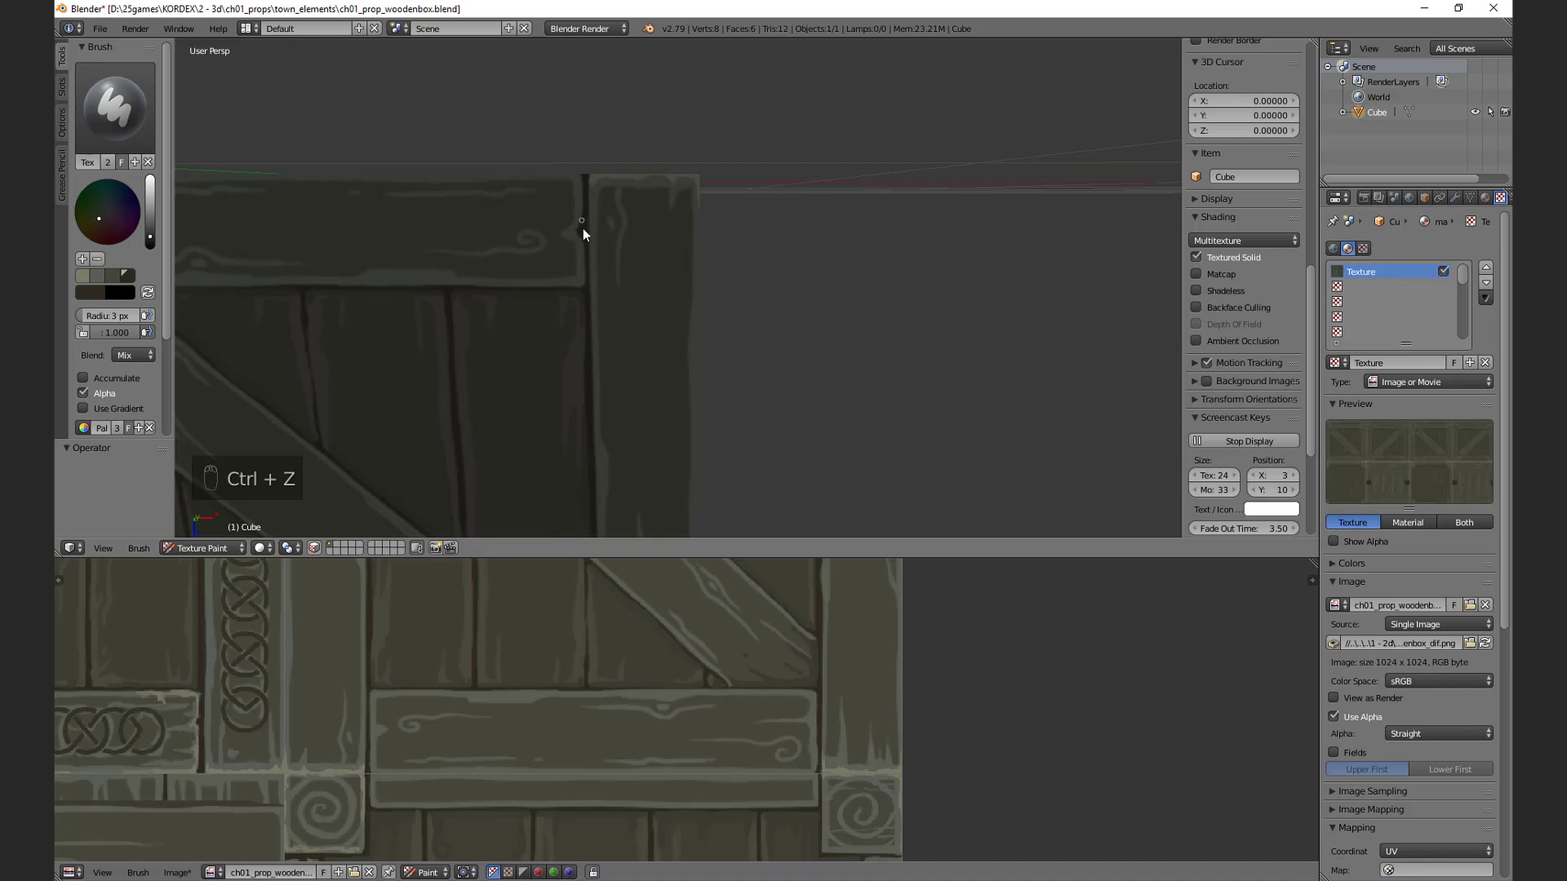
{"action": "middle_click_drag", "start_coordinate": [595, 222], "coordinate": [582, 217]}
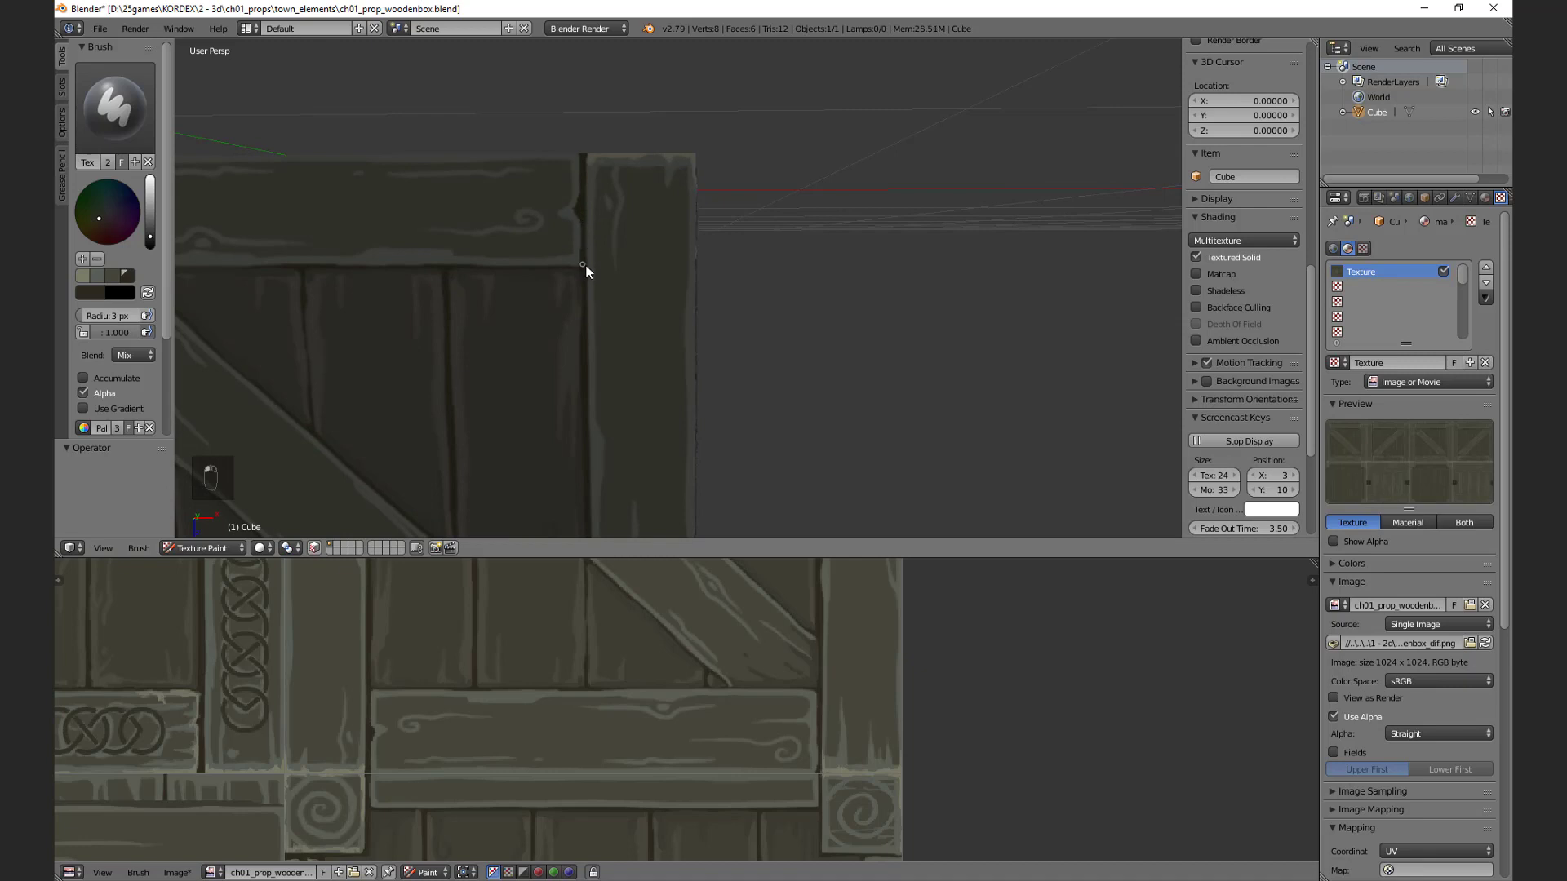
{"action": "mouse_move", "coordinate": [649, 292]}
{"action": "middle_mouse_down"}
{"action": "mouse_move", "coordinate": [595, 298]}
{"action": "mouse_move", "coordinate": [622, 287]}
{"action": "middle_mouse_up"}
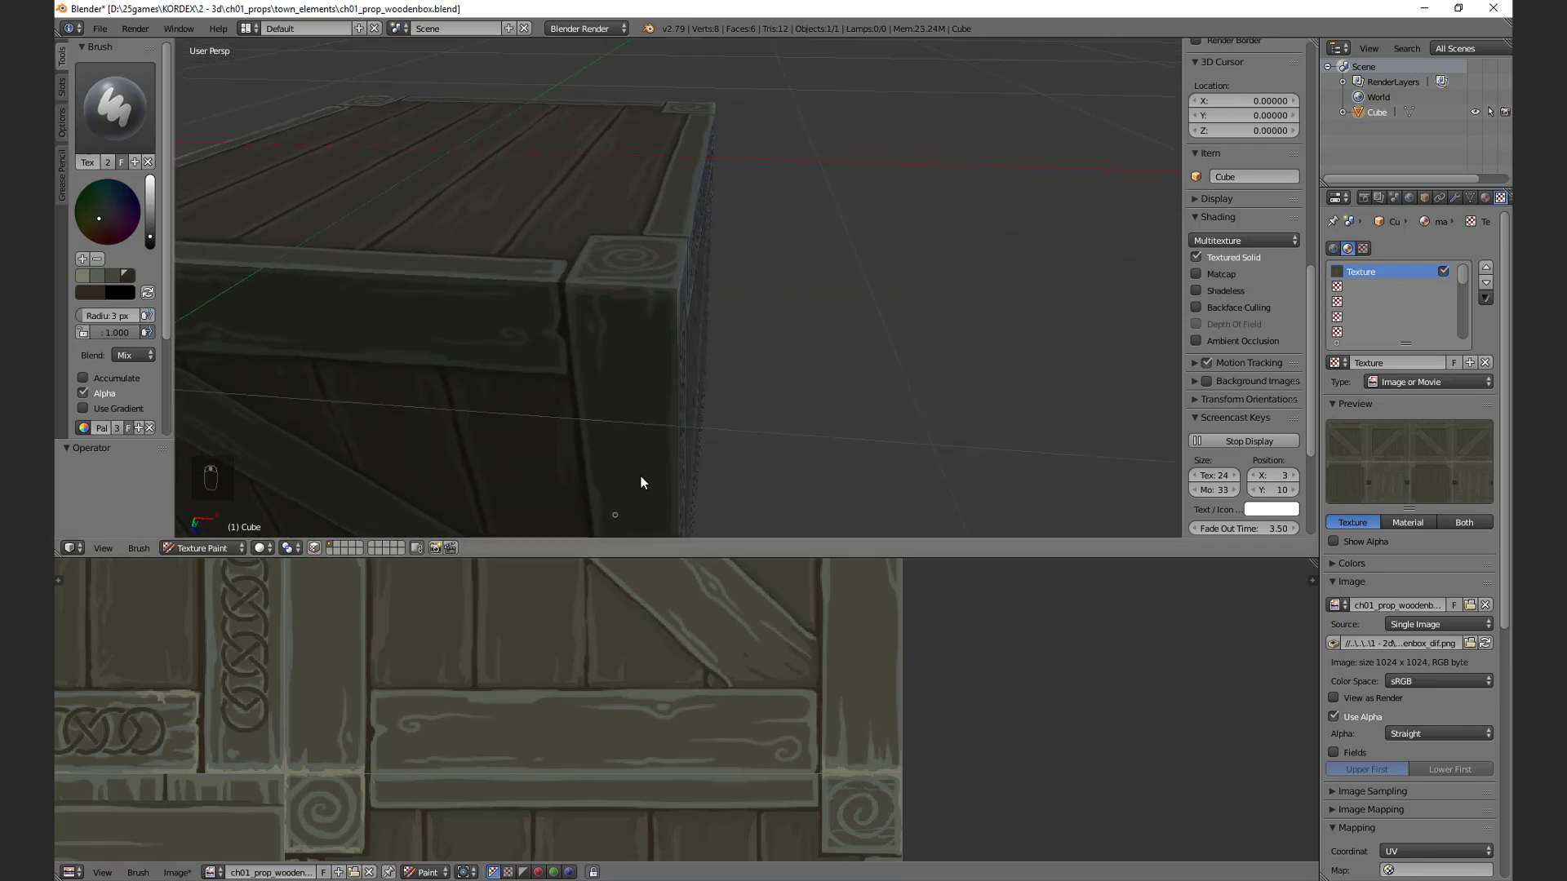
{"action": "mouse_move", "coordinate": [641, 369]}
{"action": "middle_mouse_down"}
{"action": "mouse_move", "coordinate": [643, 404]}
{"action": "mouse_move", "coordinate": [574, 369]}
{"action": "mouse_move", "coordinate": [634, 351]}
{"action": "middle_mouse_up"}
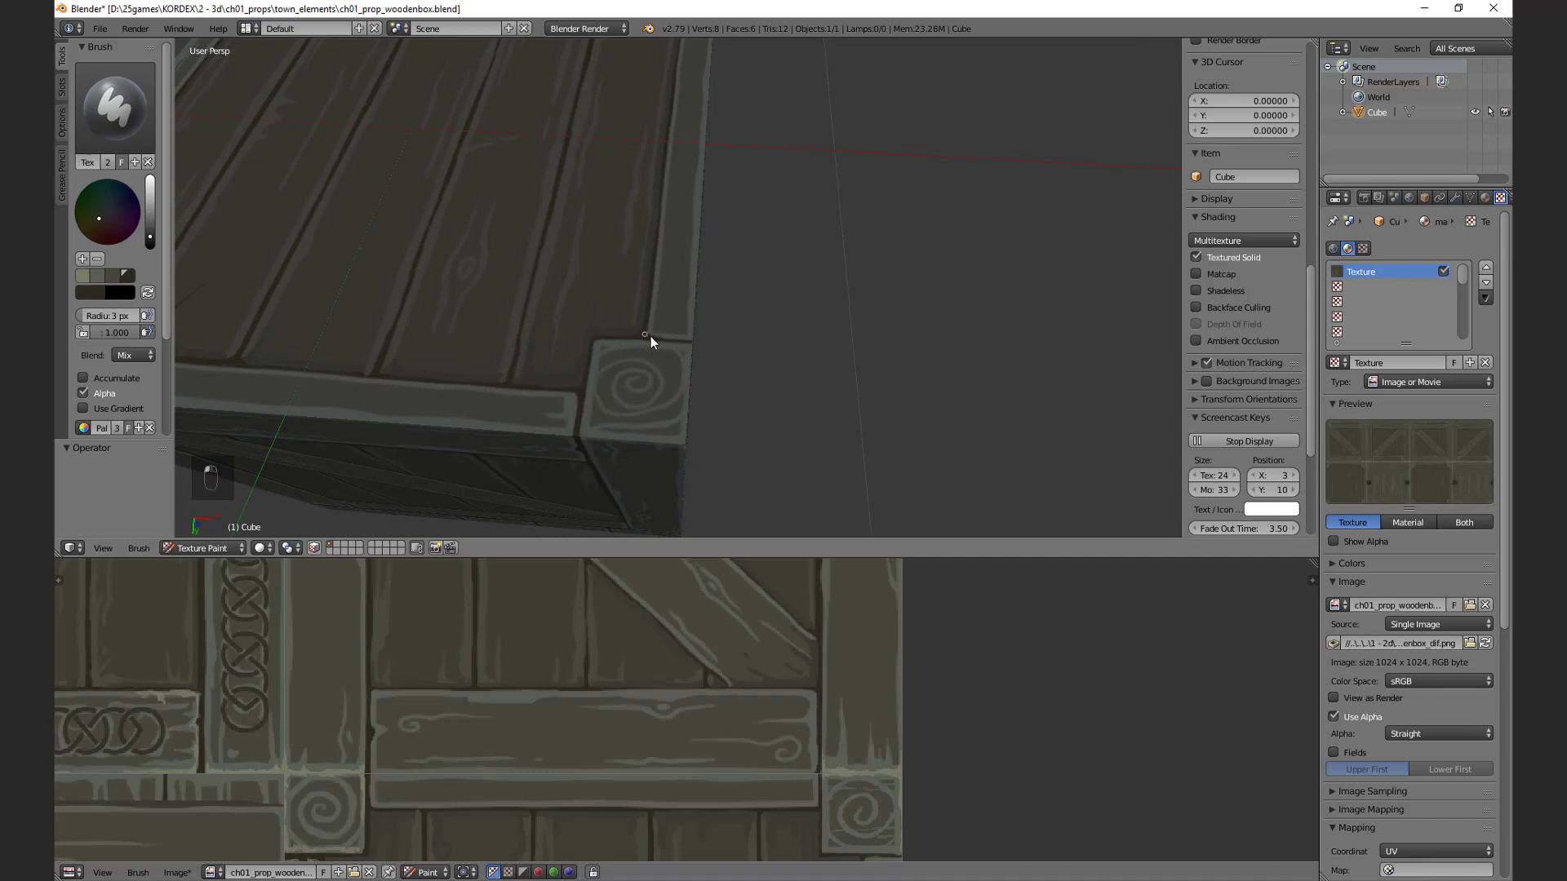
Step: Refine the dark gap between the knotwork beam's chipped end and the spiral corner block with the darkest palette tone
{"action": "scroll", "coordinate": [709, 347], "scroll_direction": "down", "scroll_amount": 6}
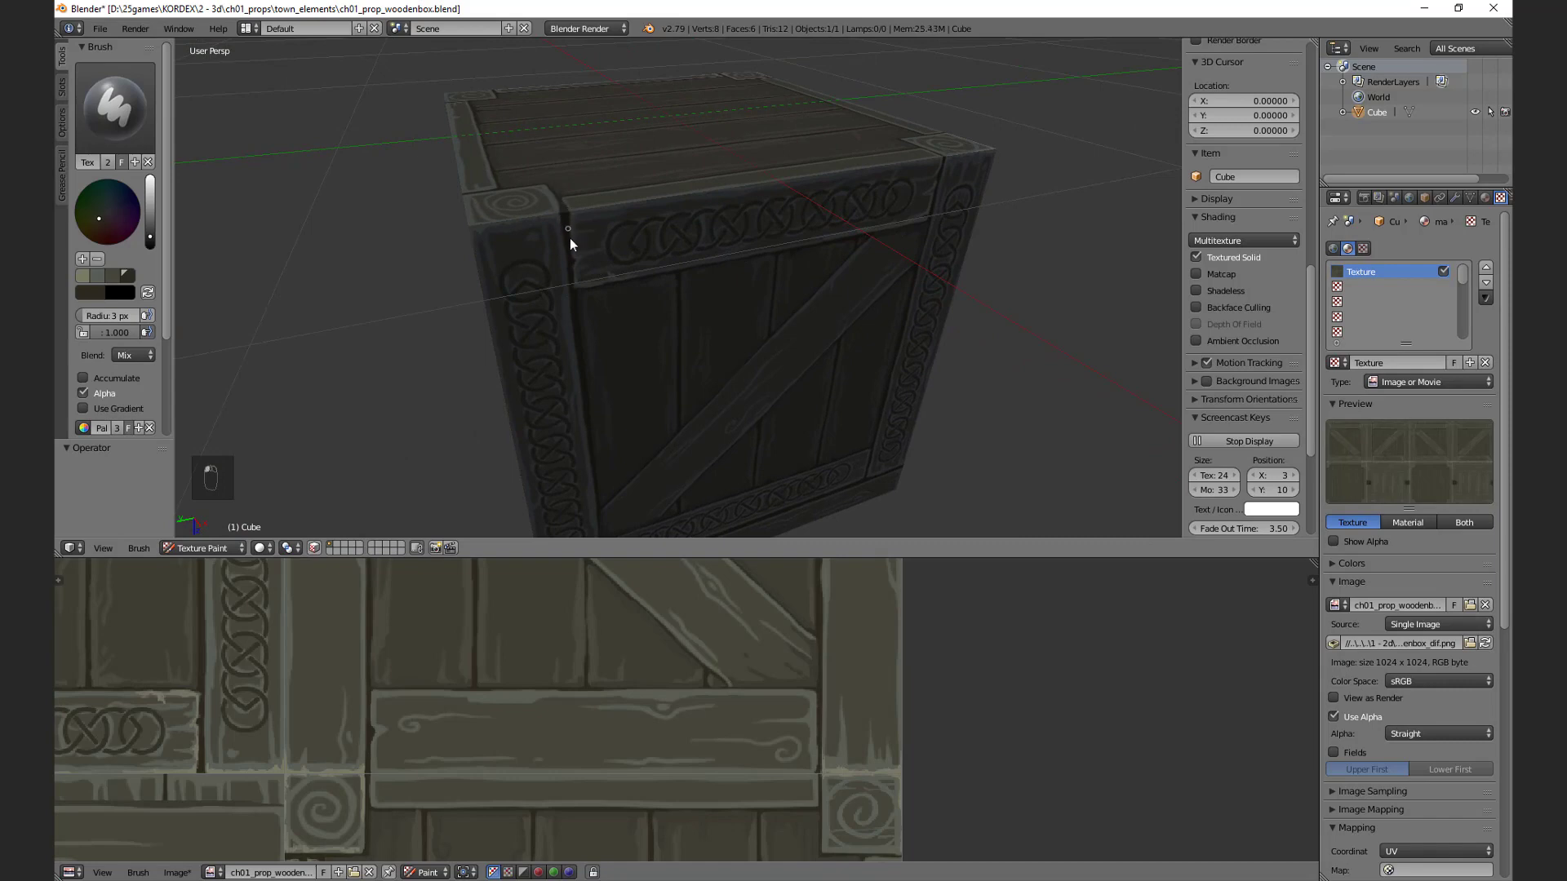
{"action": "middle_click_drag", "start_coordinate": [596, 246], "coordinate": [563, 267]}
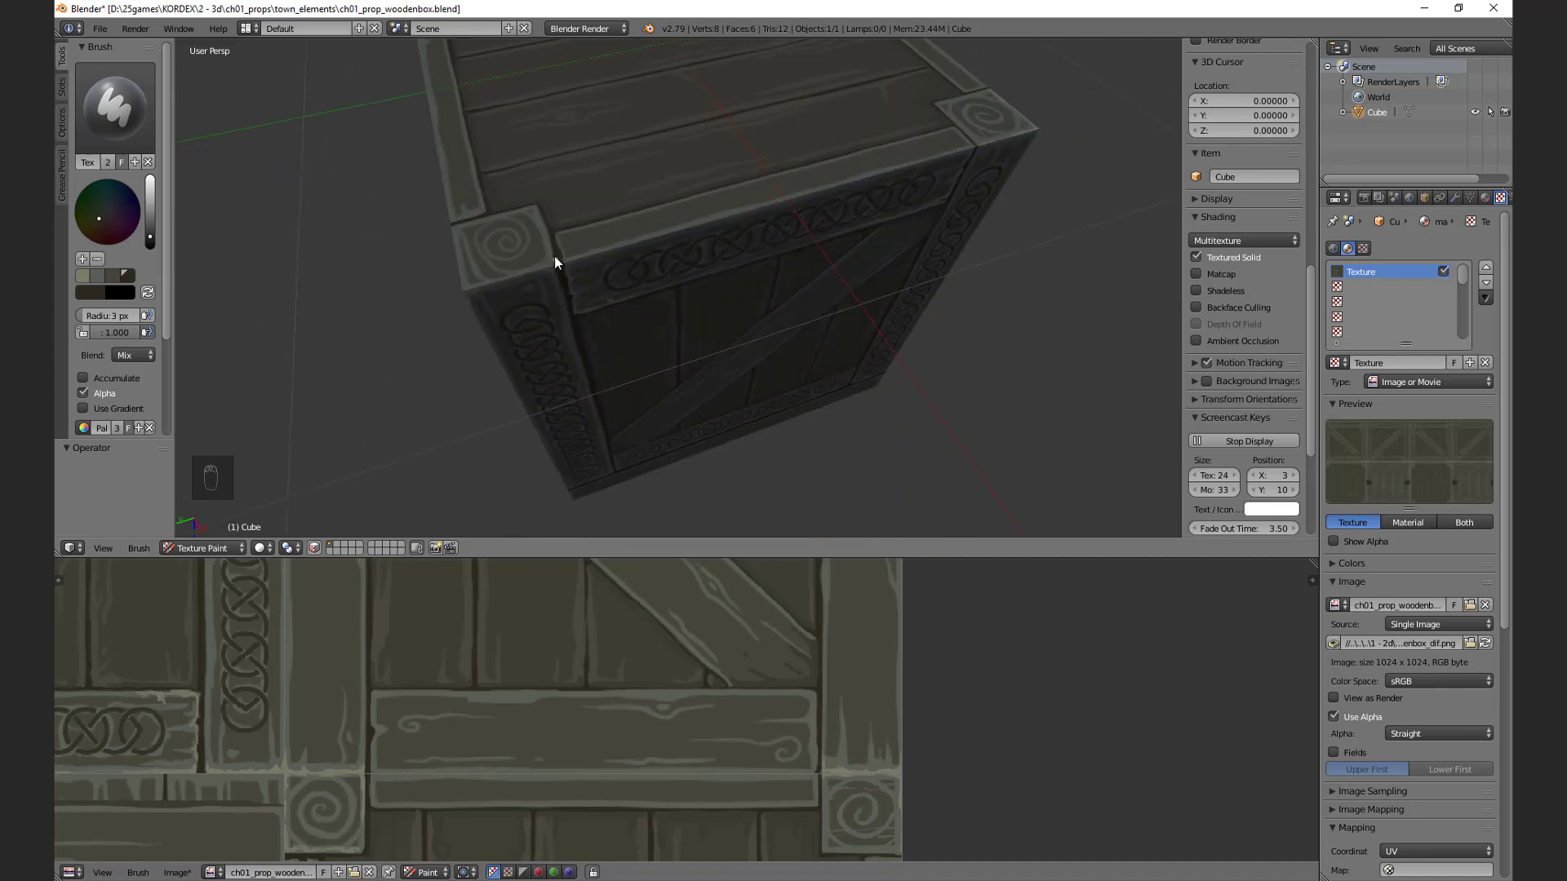
{"action": "middle_click_drag", "start_coordinate": [555, 261], "coordinate": [586, 217]}
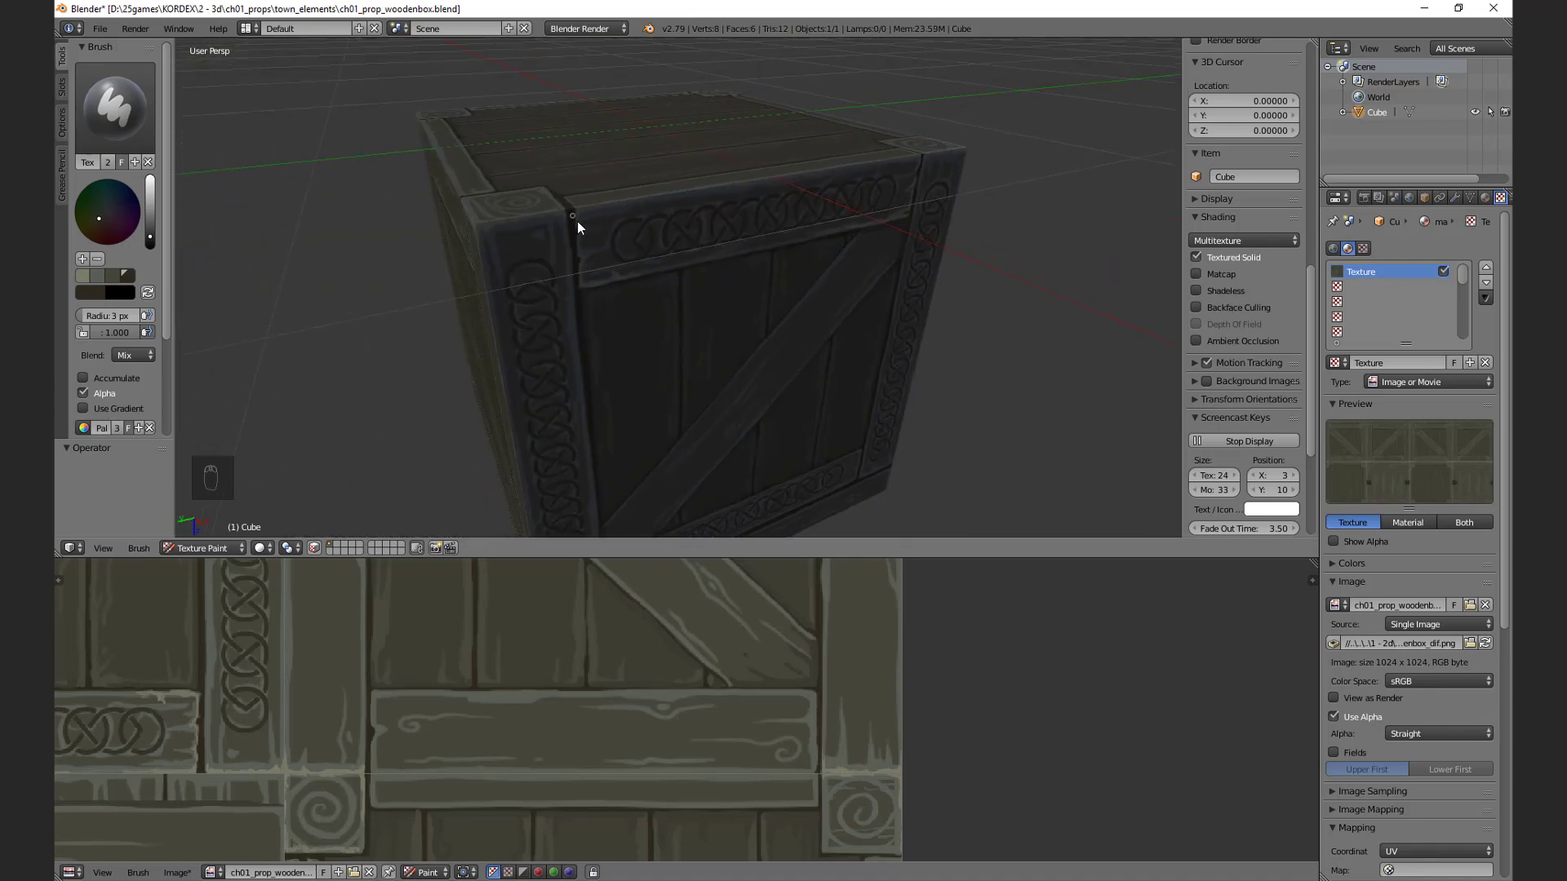
{"action": "middle_click_drag", "start_coordinate": [575, 236], "coordinate": [599, 202]}
{"action": "middle_click_drag", "start_coordinate": [779, 287], "coordinate": [552, 335]}
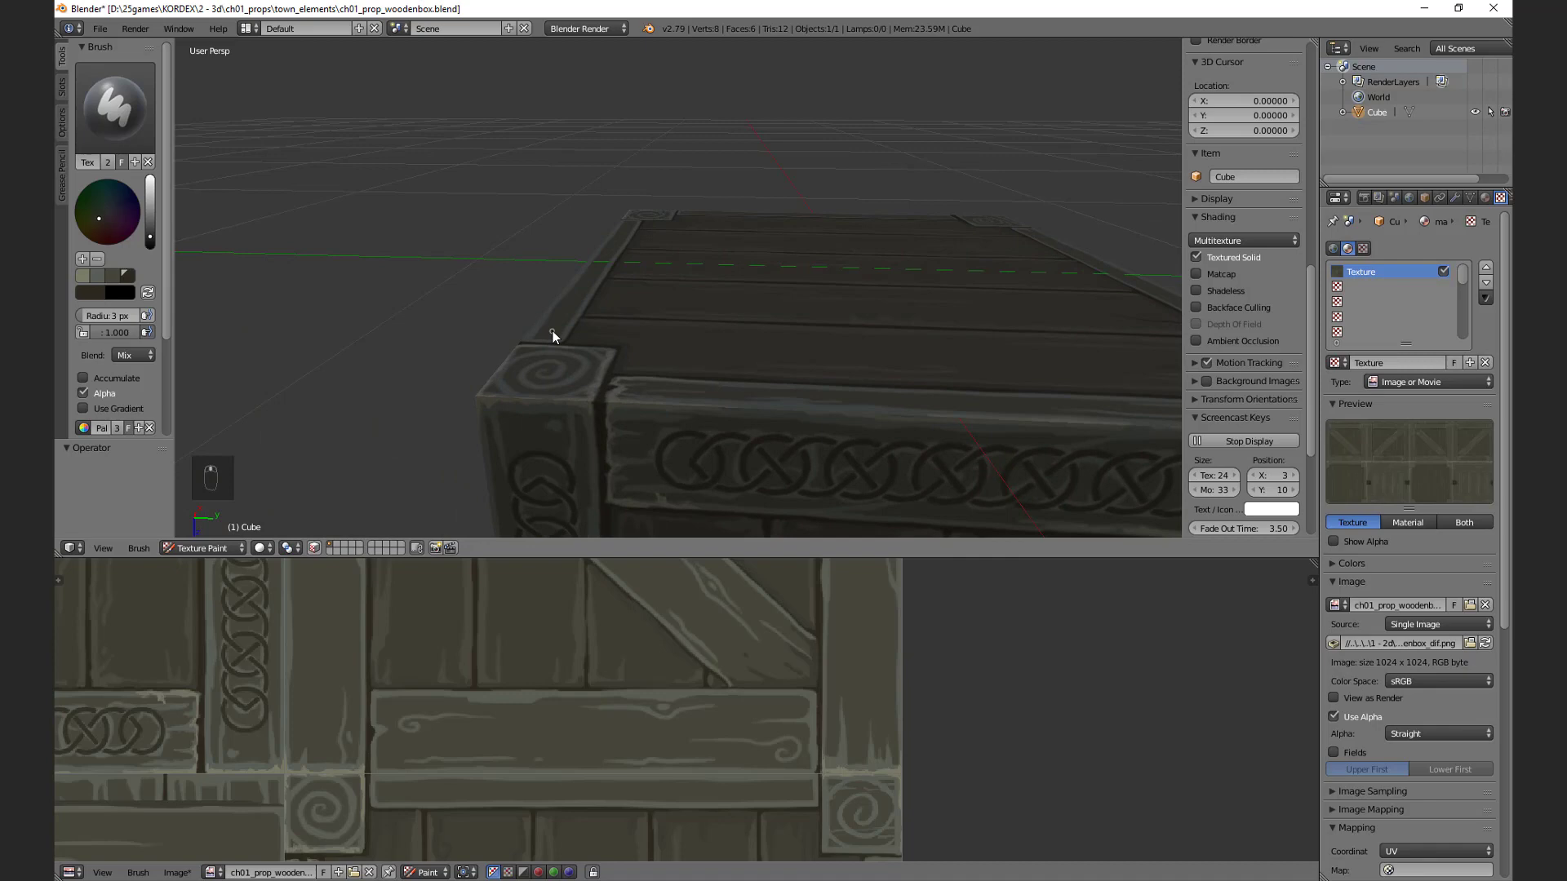
{"action": "middle_click_drag", "start_coordinate": [638, 384], "coordinate": [583, 369]}
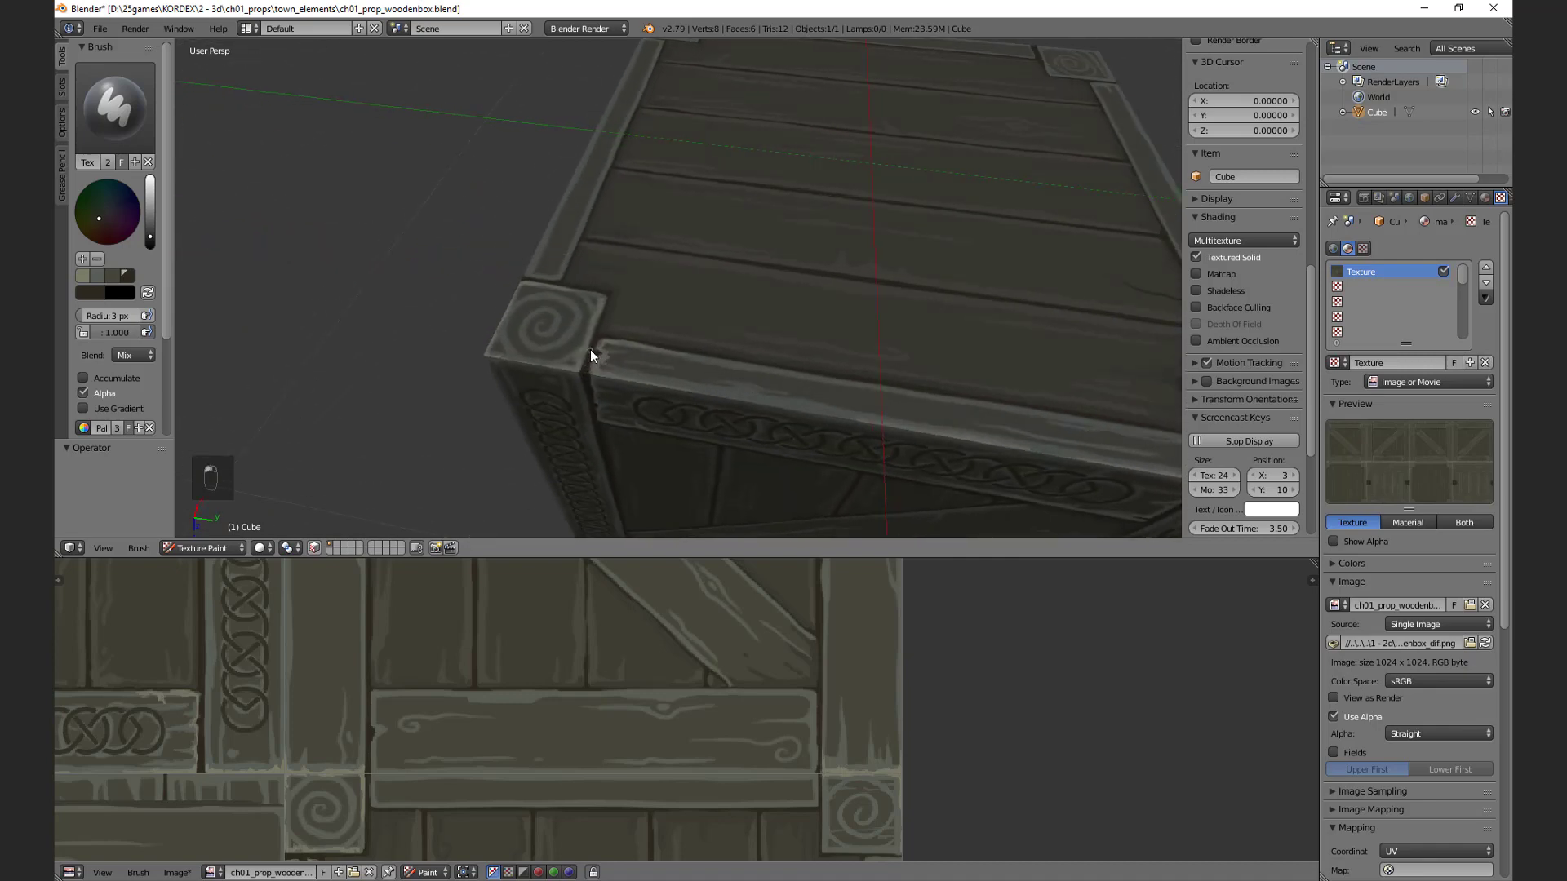
{"action": "middle_click_drag", "start_coordinate": [884, 143], "coordinate": [824, 92]}
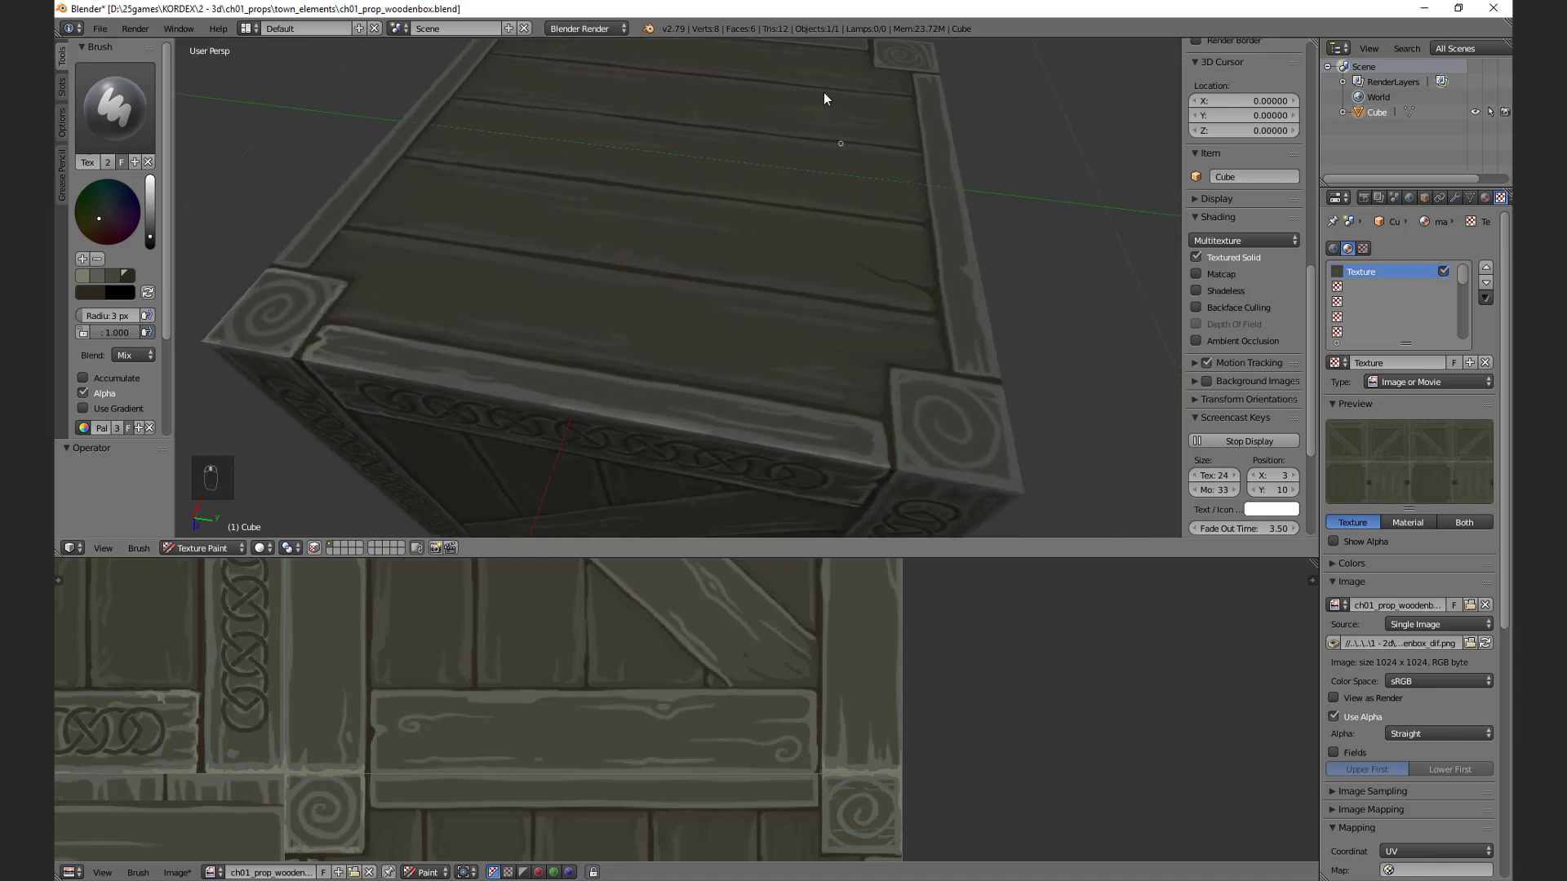
{"action": "middle_click_drag", "start_coordinate": [787, 380], "coordinate": [812, 329]}
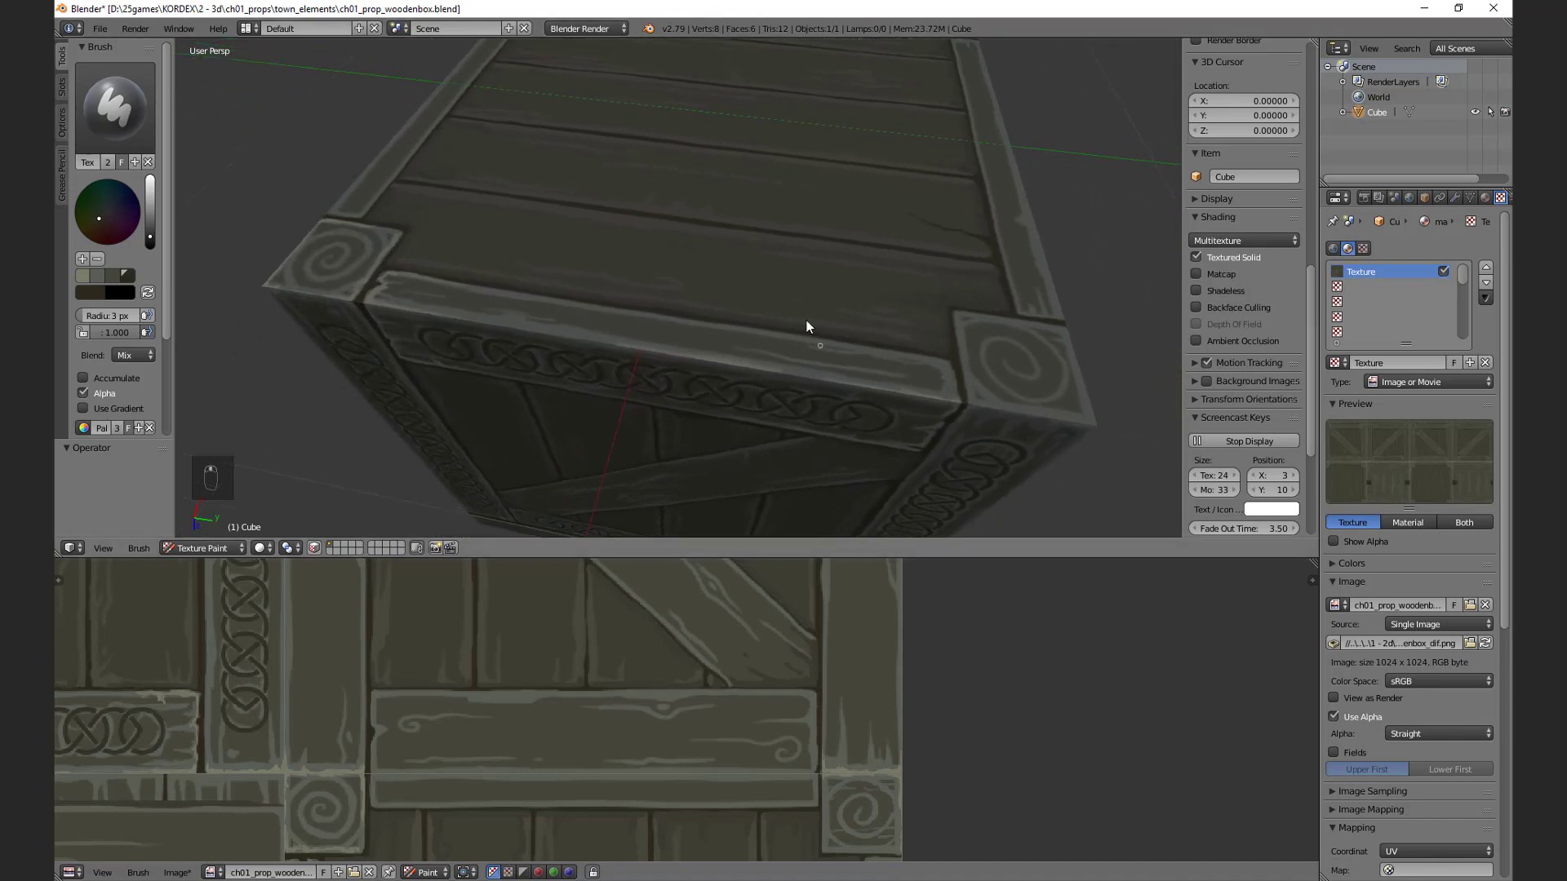
Step: Darken the plain side's gap beside the corner post and along the beam's edge near the diagonal brace with the darkest palette tone
{"action": "middle_click_drag", "start_coordinate": [1040, 416], "coordinate": [577, 264]}
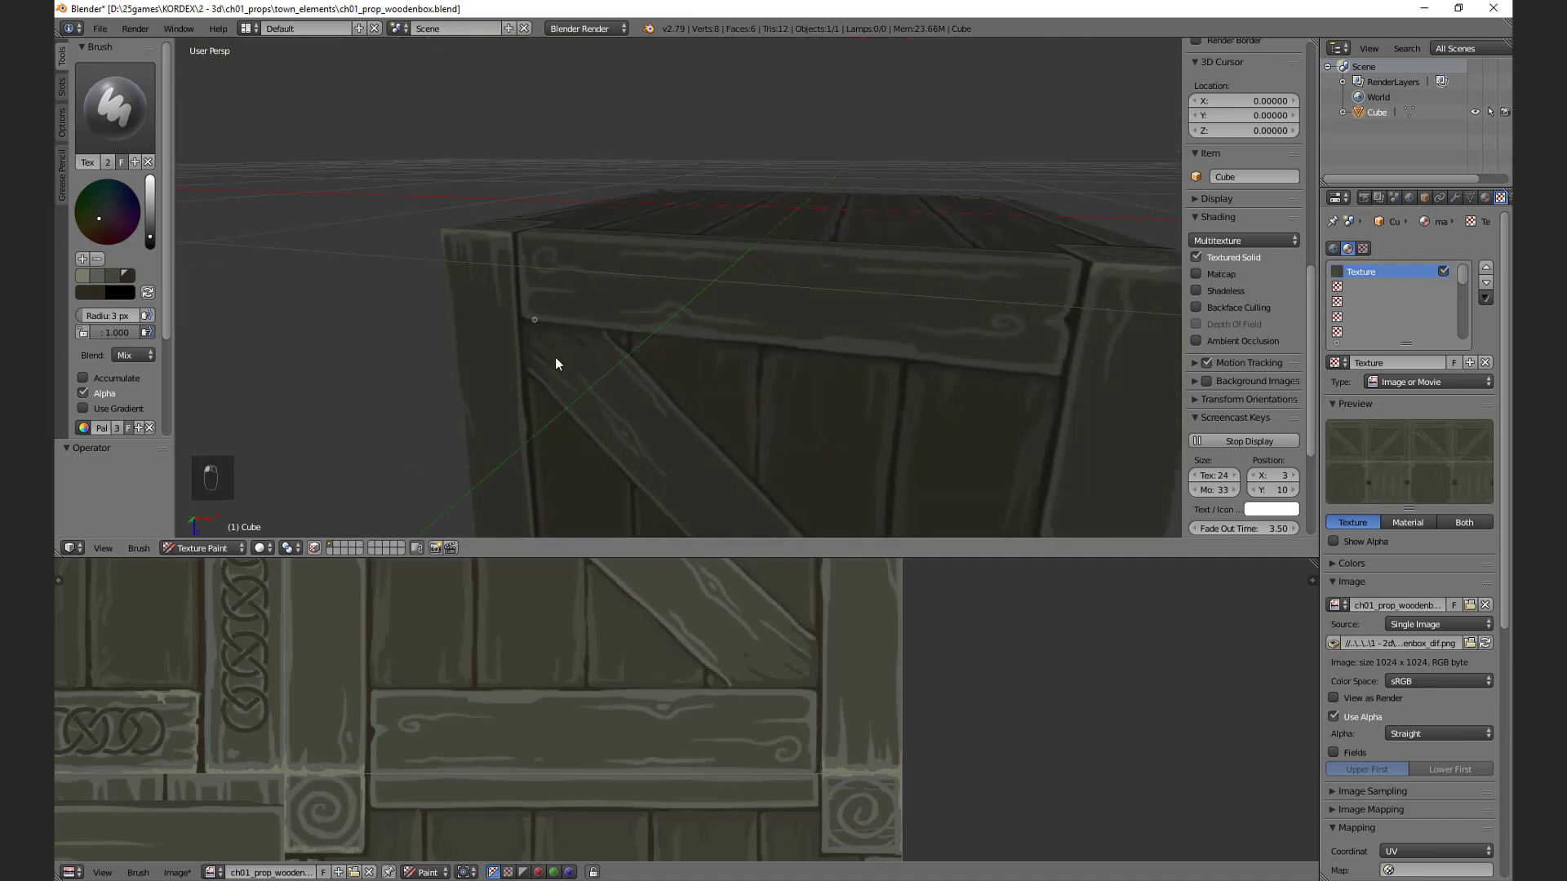
{"action": "middle_click_drag", "start_coordinate": [555, 355], "coordinate": [541, 219]}
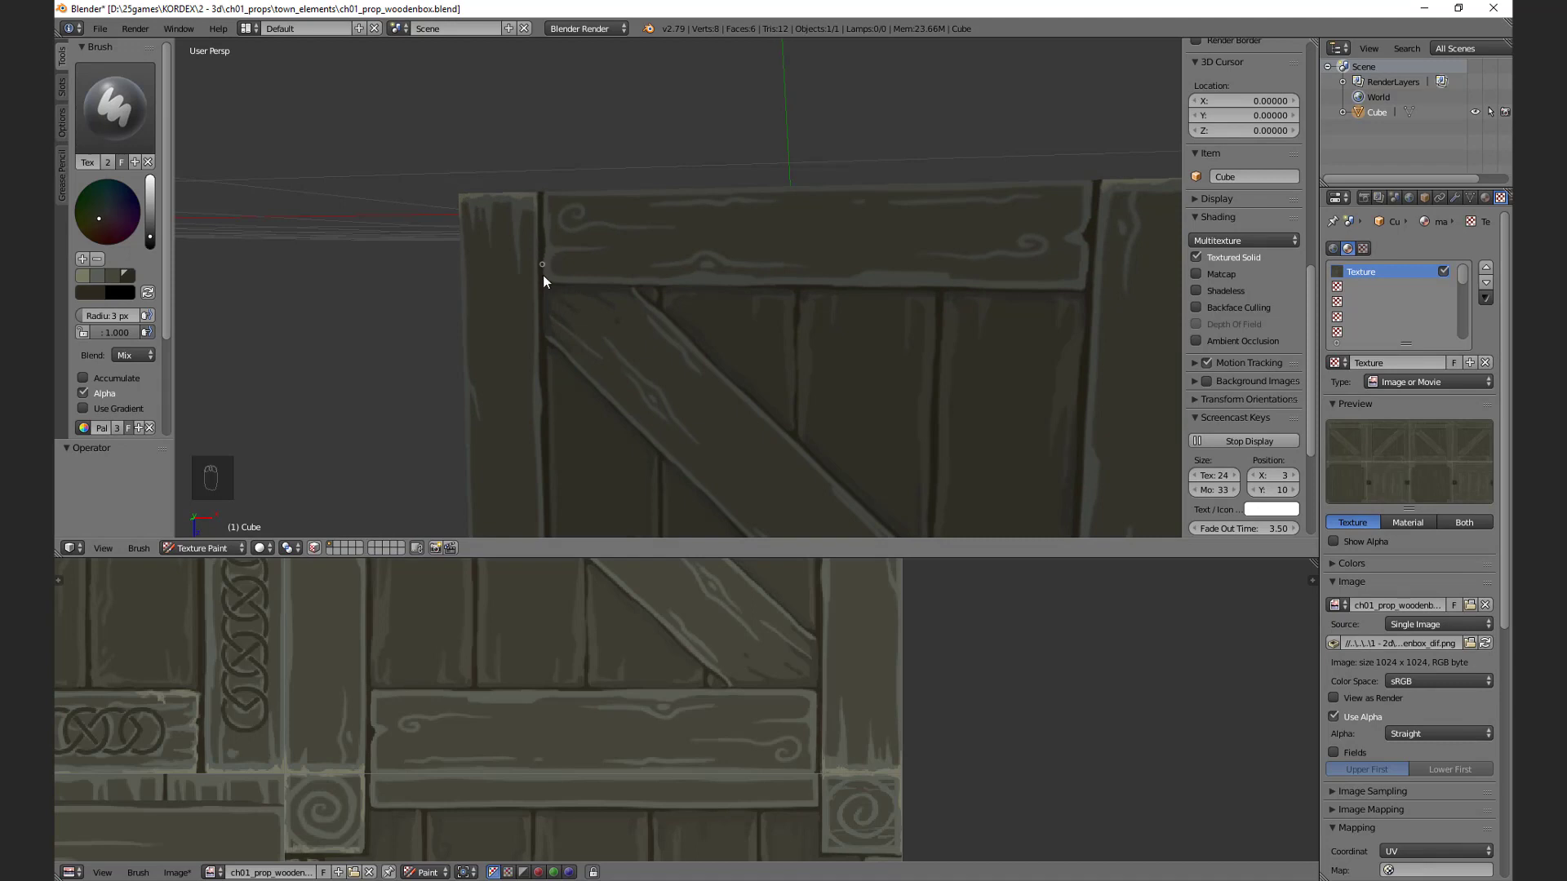
{"action": "left_click_drag", "start_coordinate": [543, 277], "coordinate": [551, 287]}
{"action": "middle_click_drag", "start_coordinate": [665, 311], "coordinate": [570, 312]}
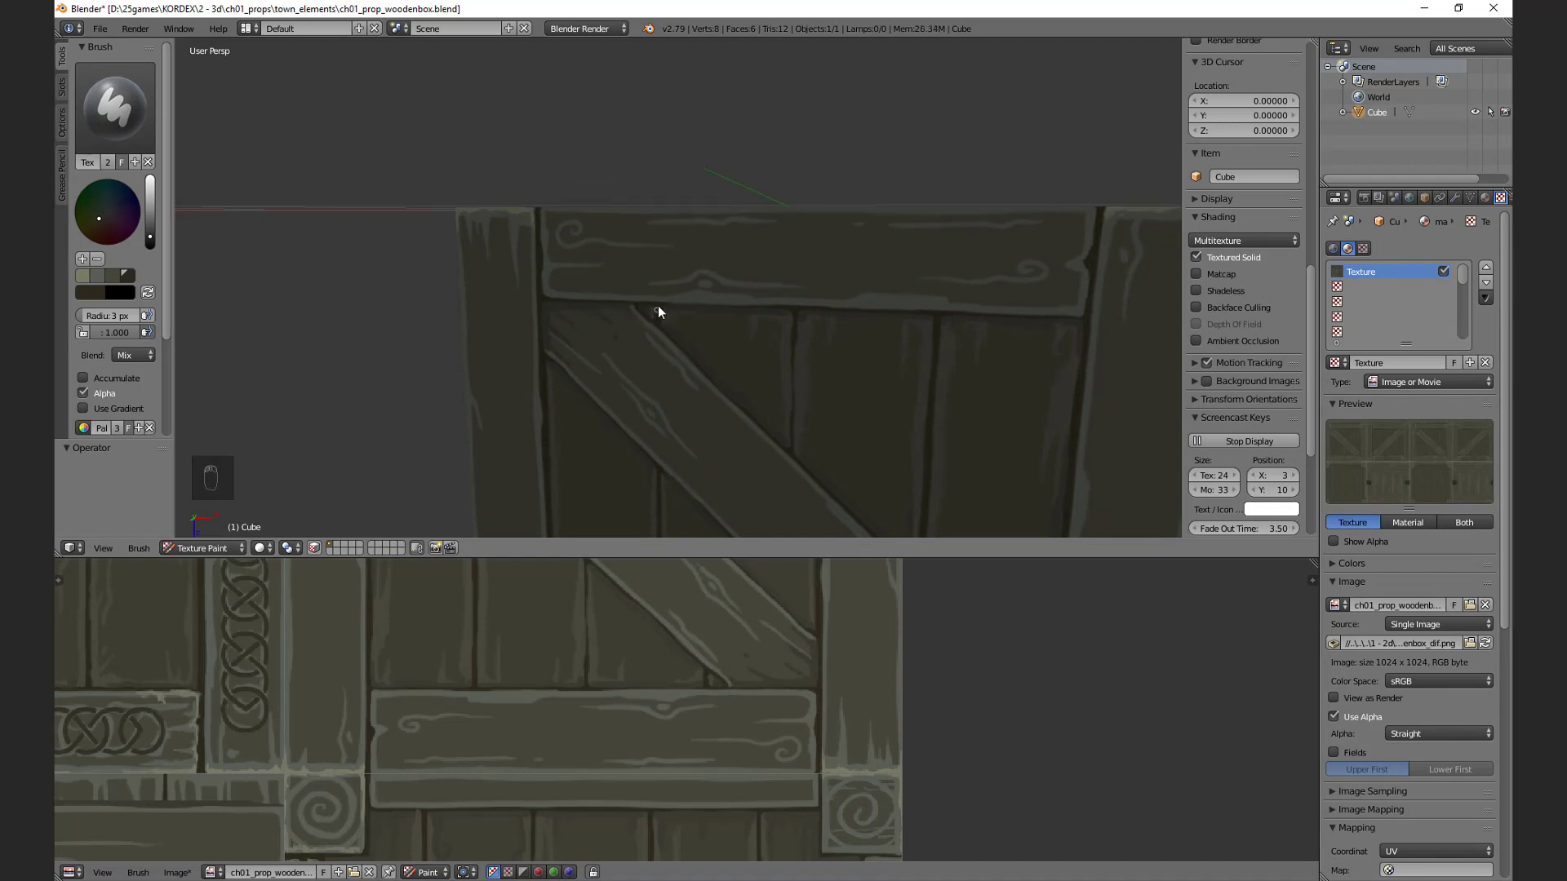
{"action": "middle_click_drag", "start_coordinate": [737, 342], "coordinate": [585, 305]}
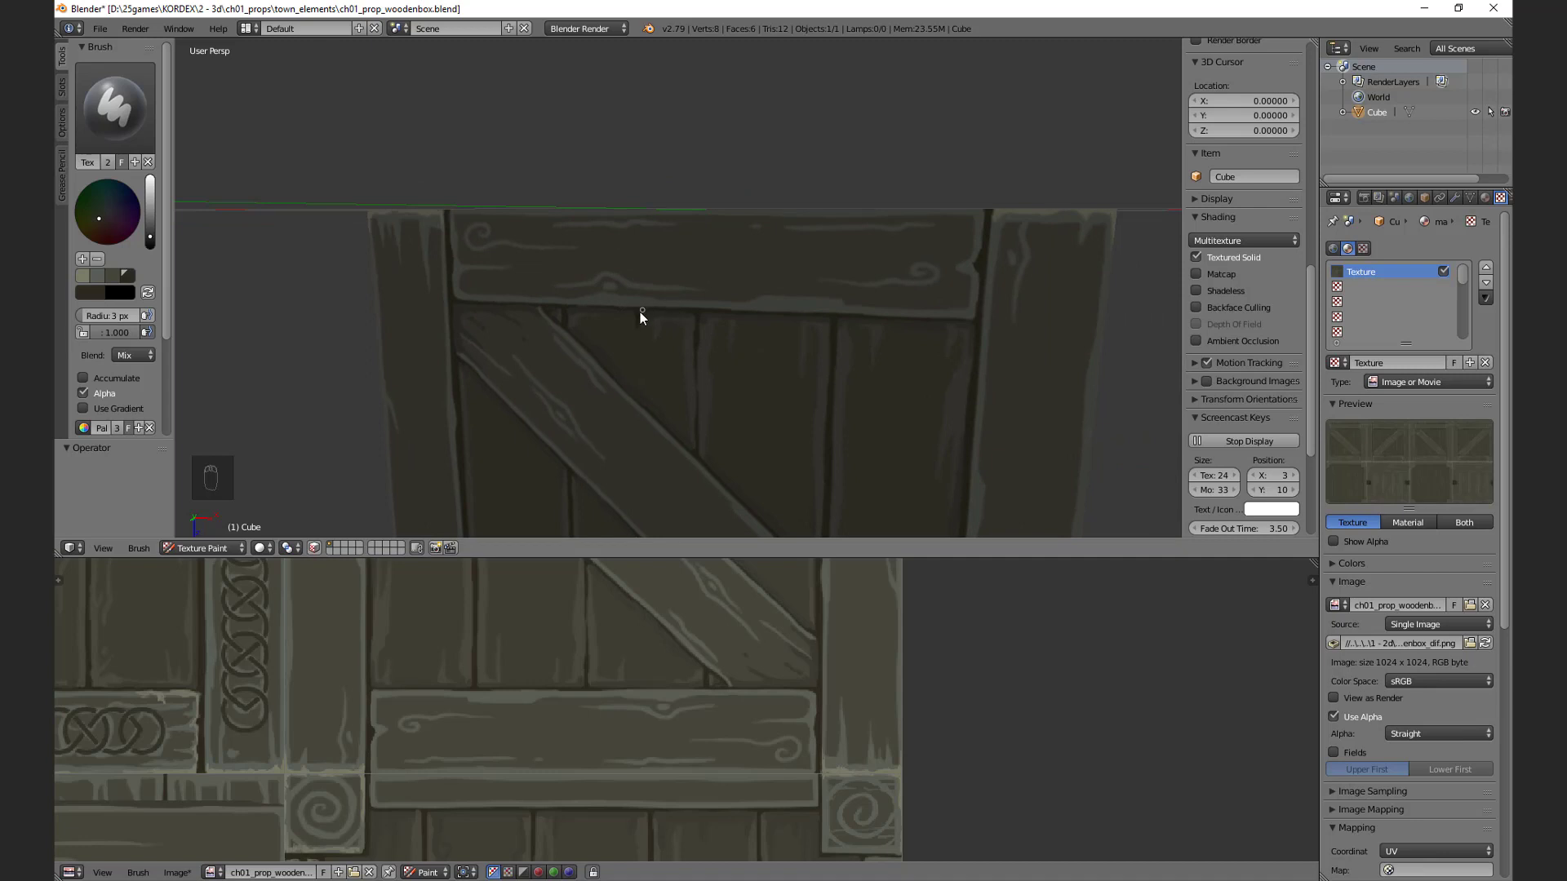
{"action": "left_click_drag", "start_coordinate": [636, 357], "coordinate": [641, 313]}
Step: Touch up the dark joints where beams and corner posts meet the horizontal board gap on the plain and knotwork sides
{"action": "mouse_move", "coordinate": [847, 350]}
{"action": "middle_mouse_down"}
{"action": "mouse_move", "coordinate": [867, 343]}
{"action": "mouse_move", "coordinate": [717, 325]}
{"action": "mouse_move", "coordinate": [706, 343]}
{"action": "mouse_move", "coordinate": [752, 301]}
{"action": "mouse_move", "coordinate": [686, 335]}
{"action": "mouse_move", "coordinate": [683, 323]}
{"action": "mouse_move", "coordinate": [762, 315]}
{"action": "mouse_move", "coordinate": [675, 360]}
{"action": "mouse_move", "coordinate": [873, 342]}
{"action": "mouse_move", "coordinate": [892, 307]}
{"action": "mouse_move", "coordinate": [759, 294]}
{"action": "mouse_move", "coordinate": [806, 306]}
{"action": "mouse_move", "coordinate": [517, 374]}
{"action": "mouse_move", "coordinate": [724, 315]}
{"action": "mouse_move", "coordinate": [720, 364]}
{"action": "mouse_move", "coordinate": [856, 310]}
{"action": "mouse_move", "coordinate": [732, 307]}
{"action": "mouse_move", "coordinate": [613, 401]}
{"action": "mouse_move", "coordinate": [799, 360]}
{"action": "mouse_move", "coordinate": [980, 380]}
{"action": "mouse_move", "coordinate": [849, 344]}
{"action": "middle_mouse_up"}
{"action": "scroll", "coordinate": [752, 301], "scroll_direction": "down", "scroll_amount": 5}
{"action": "scroll", "coordinate": [699, 315], "scroll_direction": "up", "scroll_amount": 3}
{"action": "scroll", "coordinate": [873, 341], "scroll_direction": "down", "scroll_amount": 5}
{"action": "scroll", "coordinate": [759, 359], "scroll_direction": "up", "scroll_amount": 3}
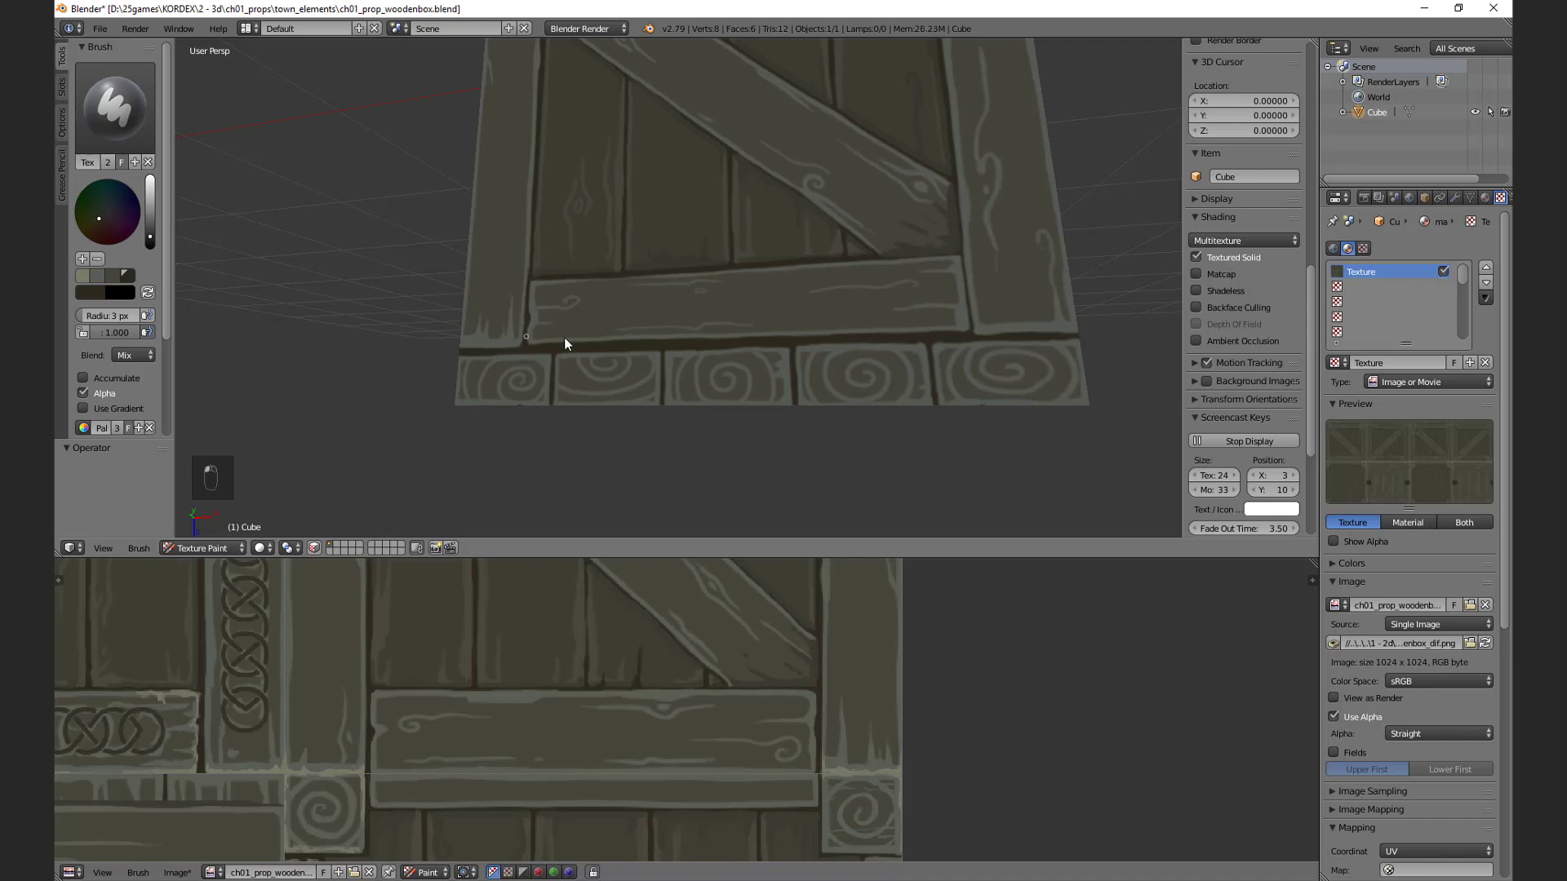
{"action": "middle_click_drag", "start_coordinate": [567, 343], "coordinate": [770, 379]}
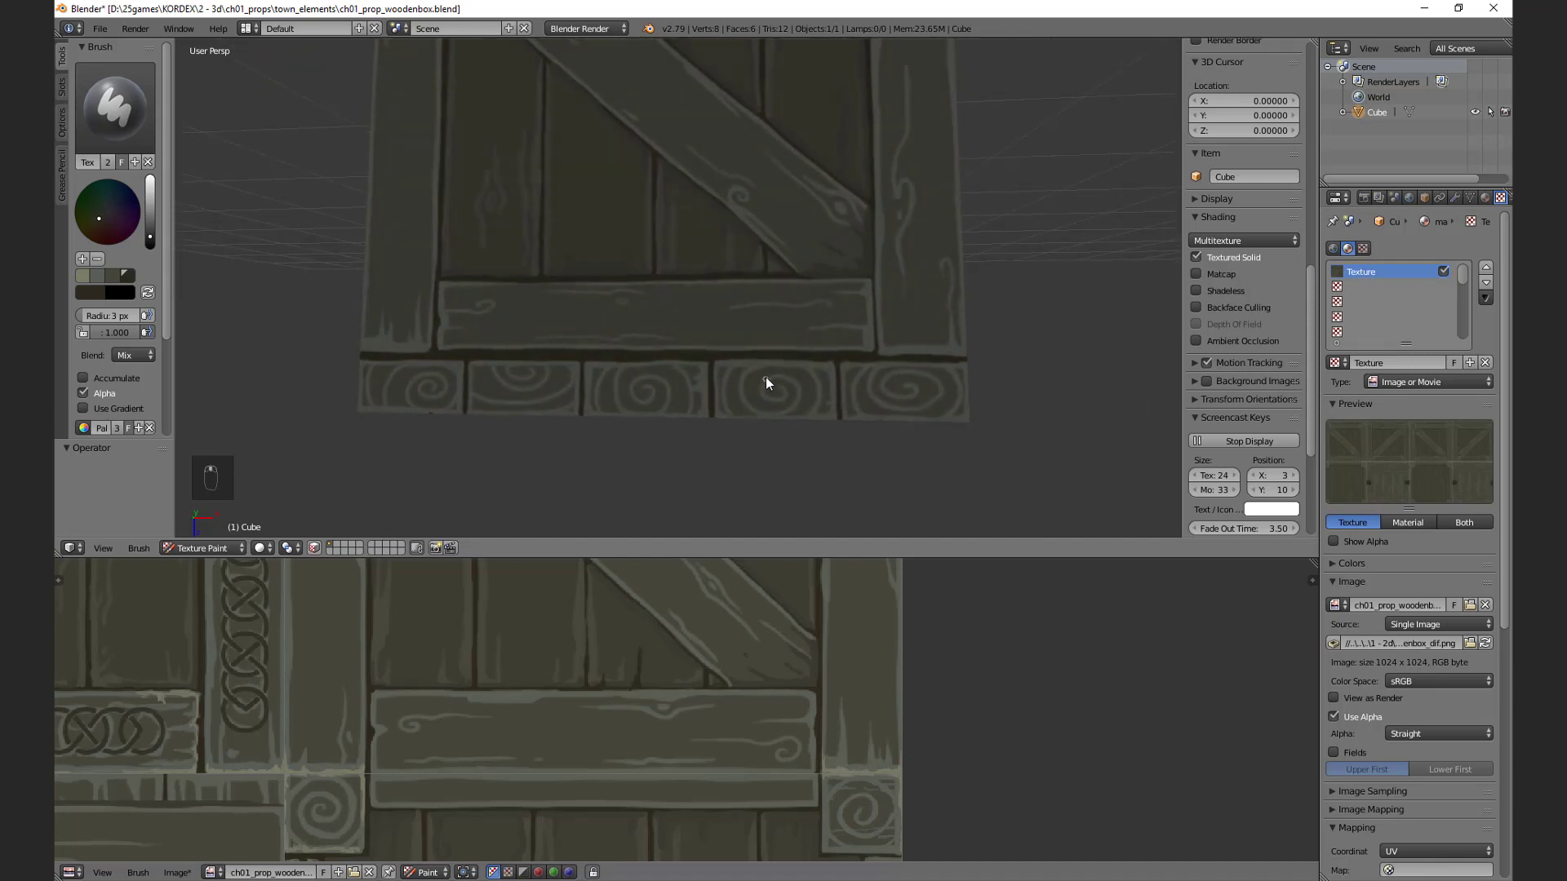
{"action": "middle_click_drag", "start_coordinate": [931, 373], "coordinate": [750, 382]}
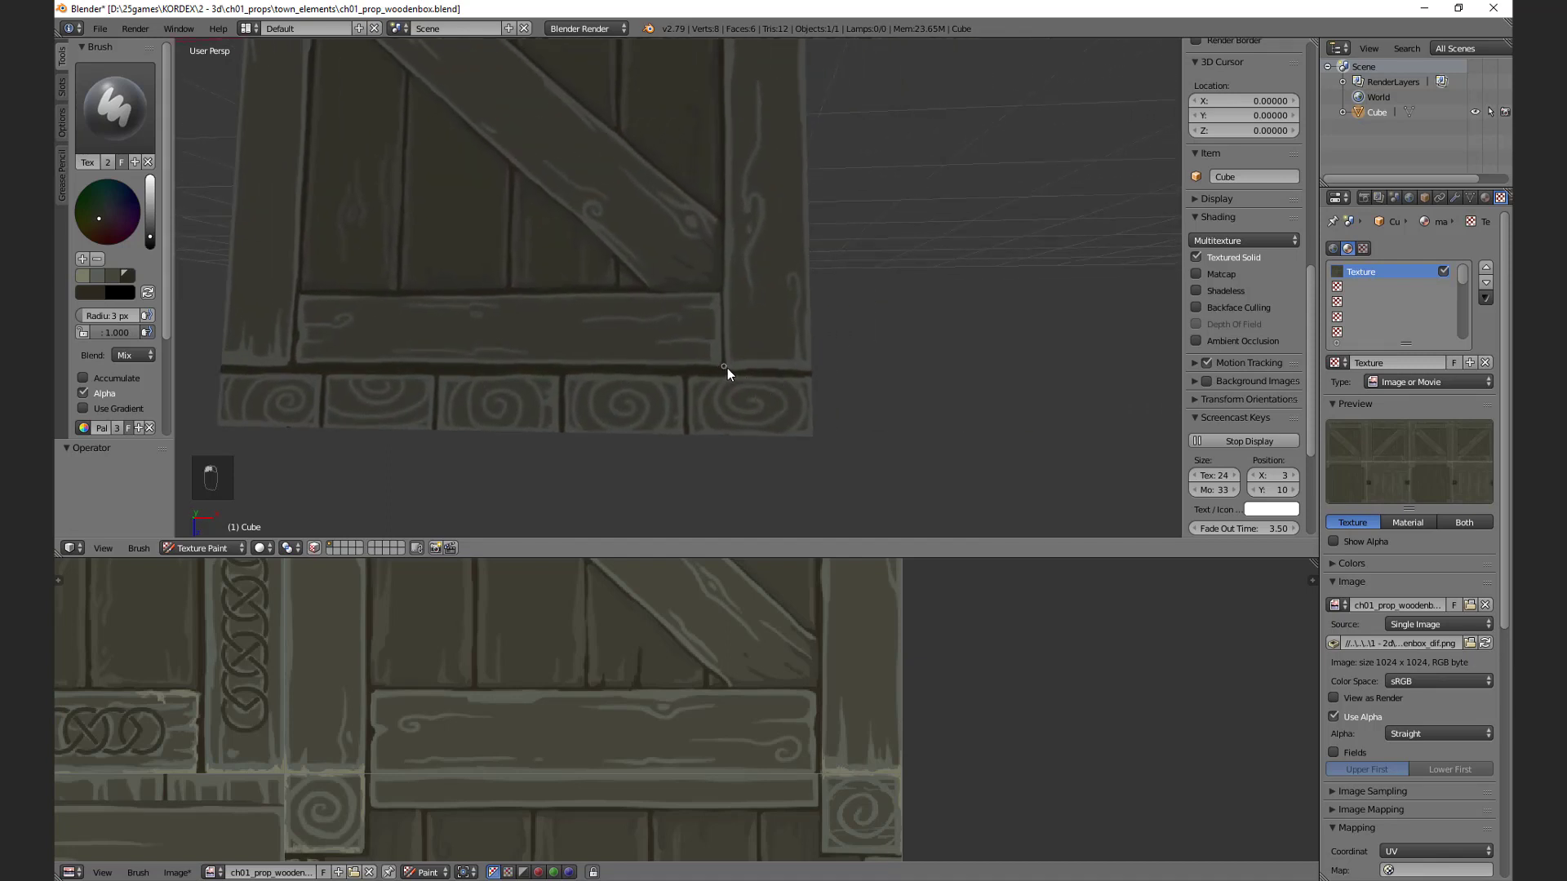
{"action": "scroll", "coordinate": [726, 339], "scroll_direction": "down", "scroll_amount": 3}
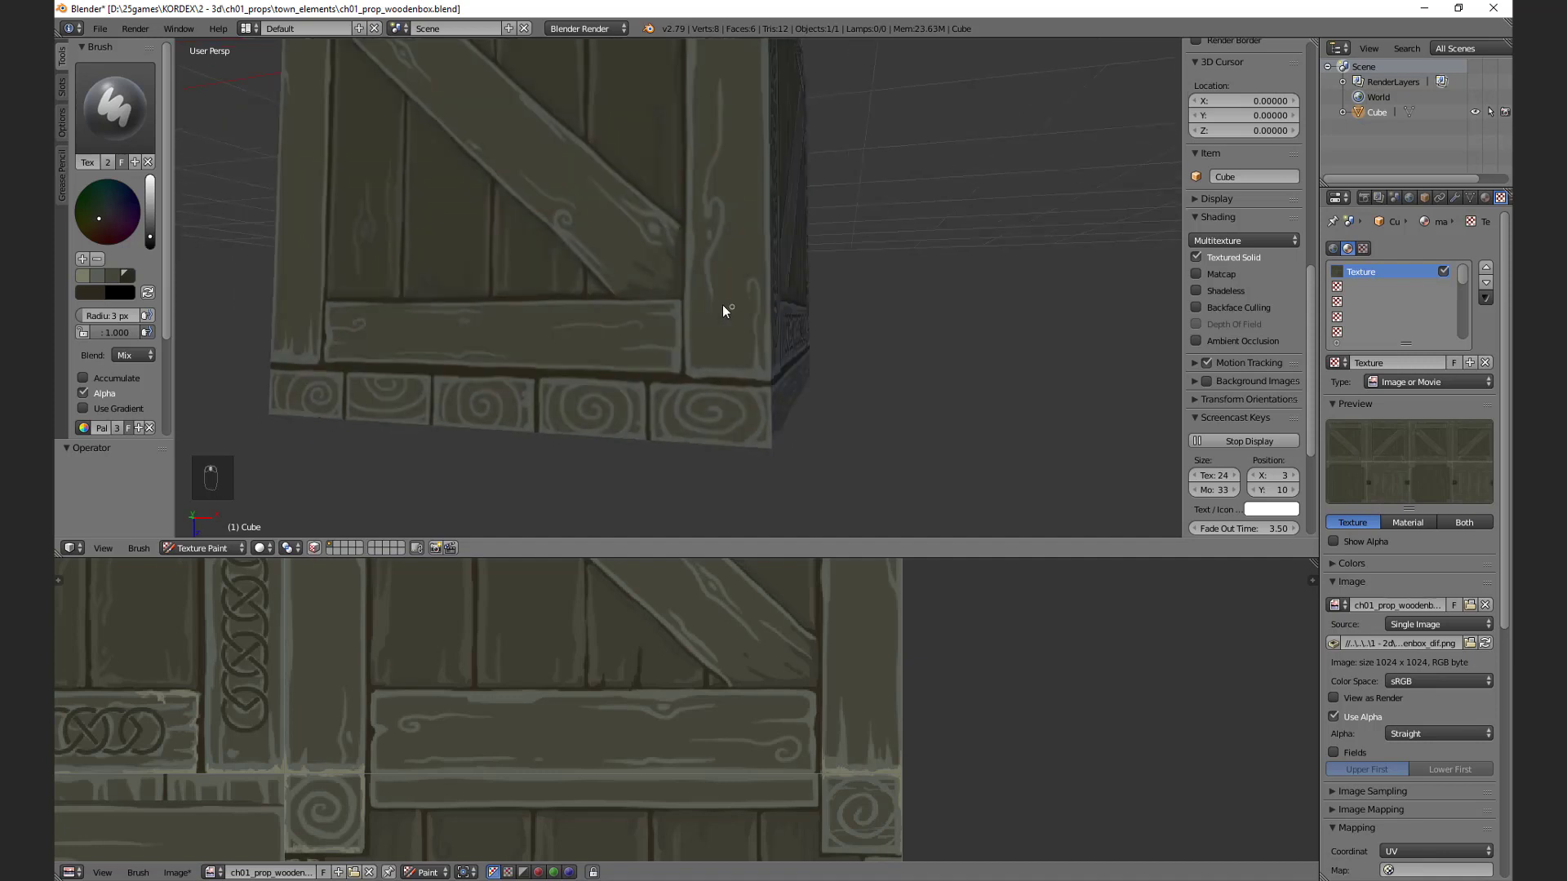
{"action": "middle_click_drag", "start_coordinate": [722, 307], "coordinate": [840, 367]}
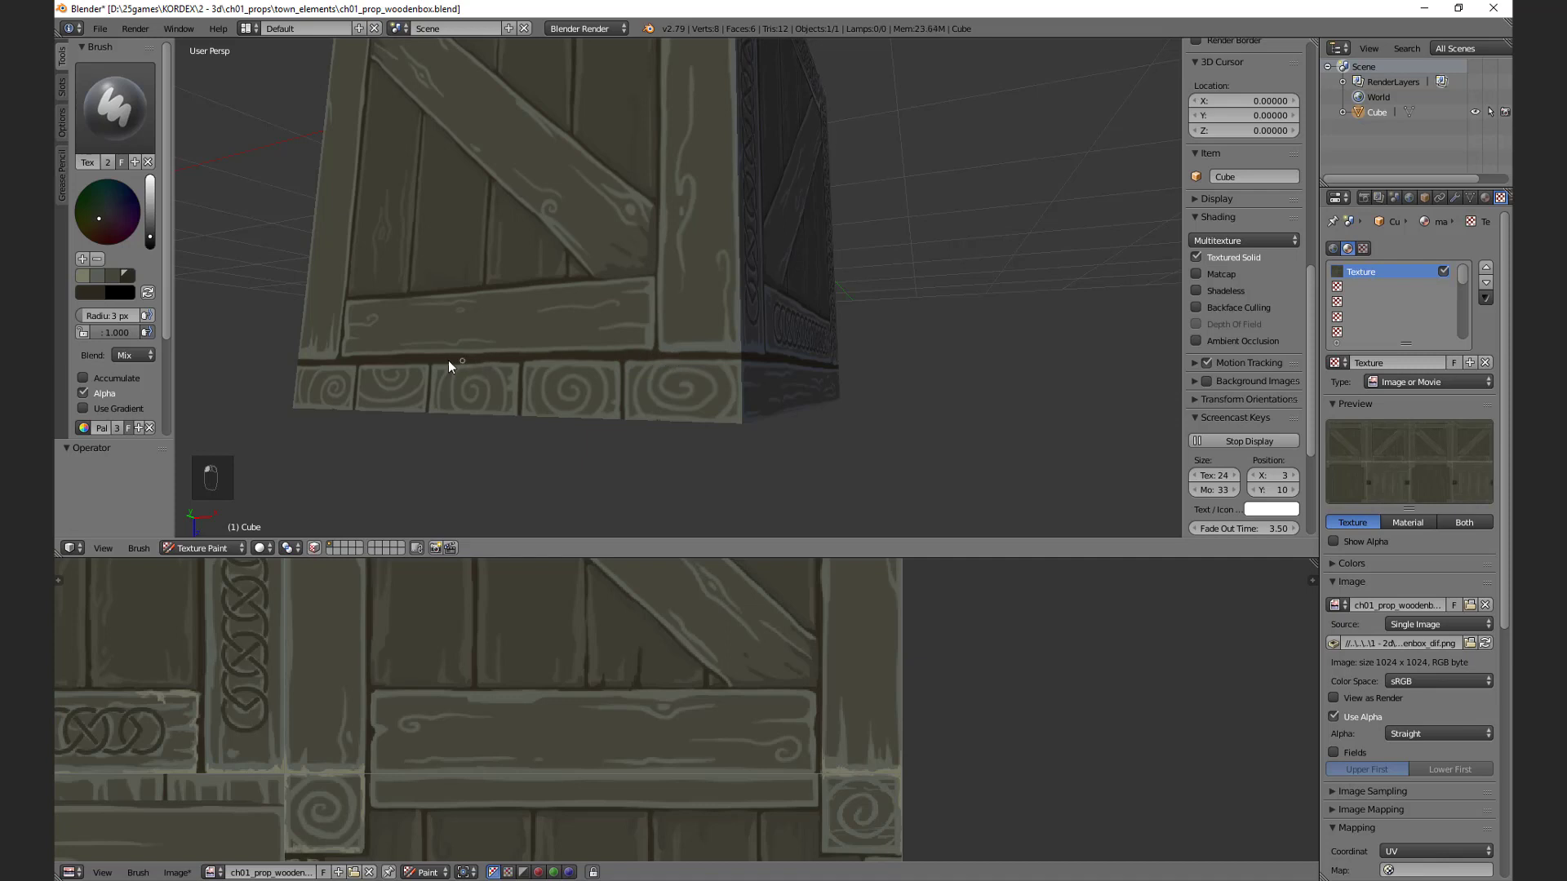
{"action": "middle_click_drag", "start_coordinate": [849, 385], "coordinate": [610, 356]}
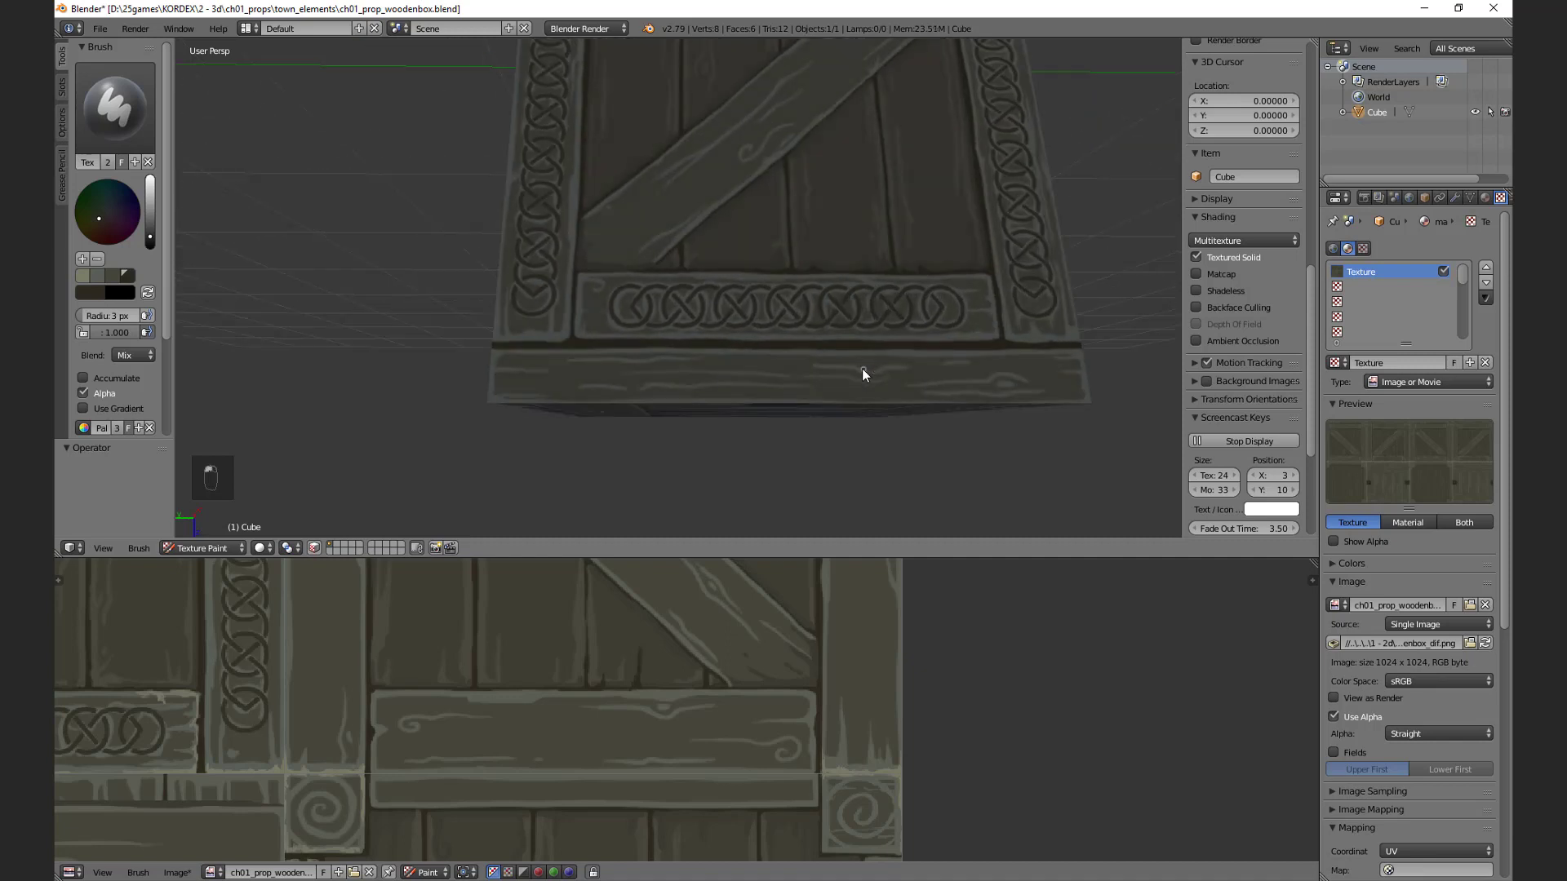
{"action": "middle_click_drag", "start_coordinate": [862, 372], "coordinate": [648, 356]}
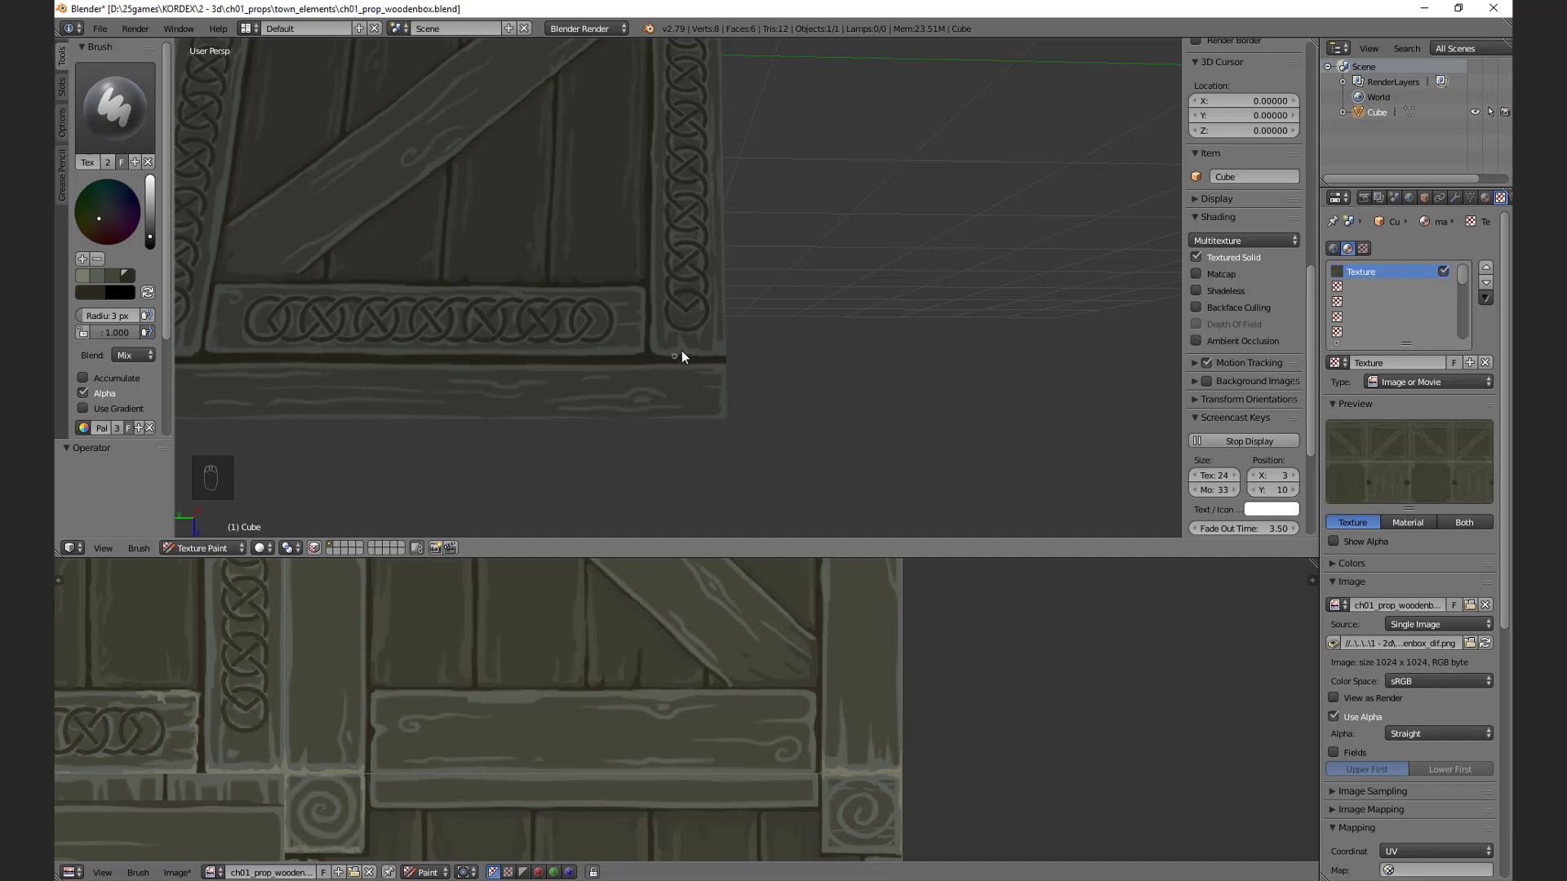
Step: Carry the dark gaps between the spiral board ends across the crate's edge onto the adjoining planked face, using the darkest palette tone
{"action": "middle_click_drag", "start_coordinate": [834, 361], "coordinate": [650, 330]}
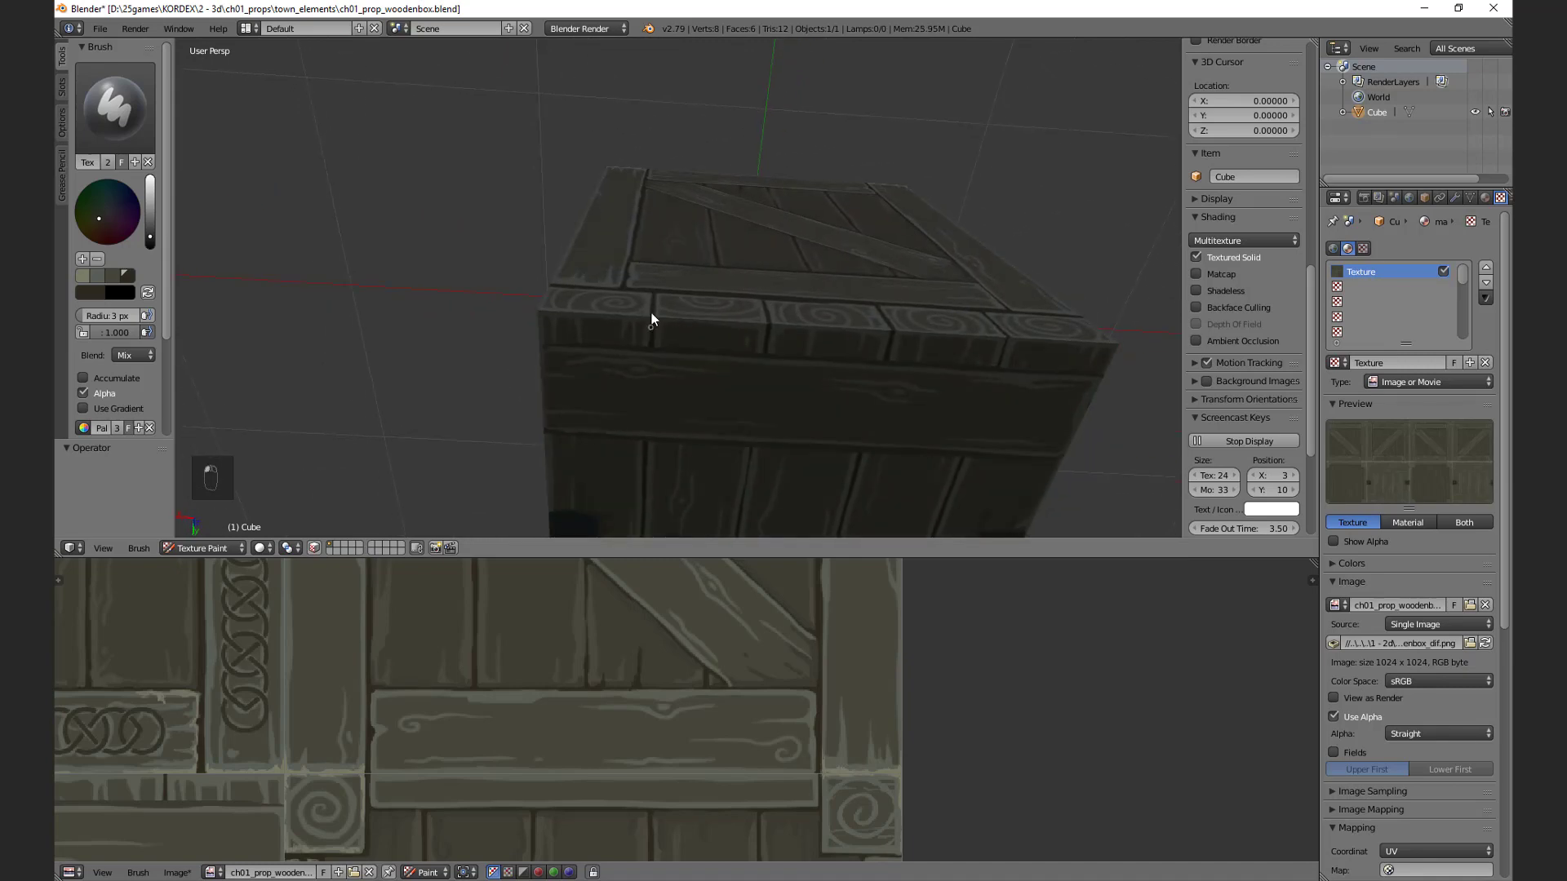
{"action": "key", "text": "Tab"}
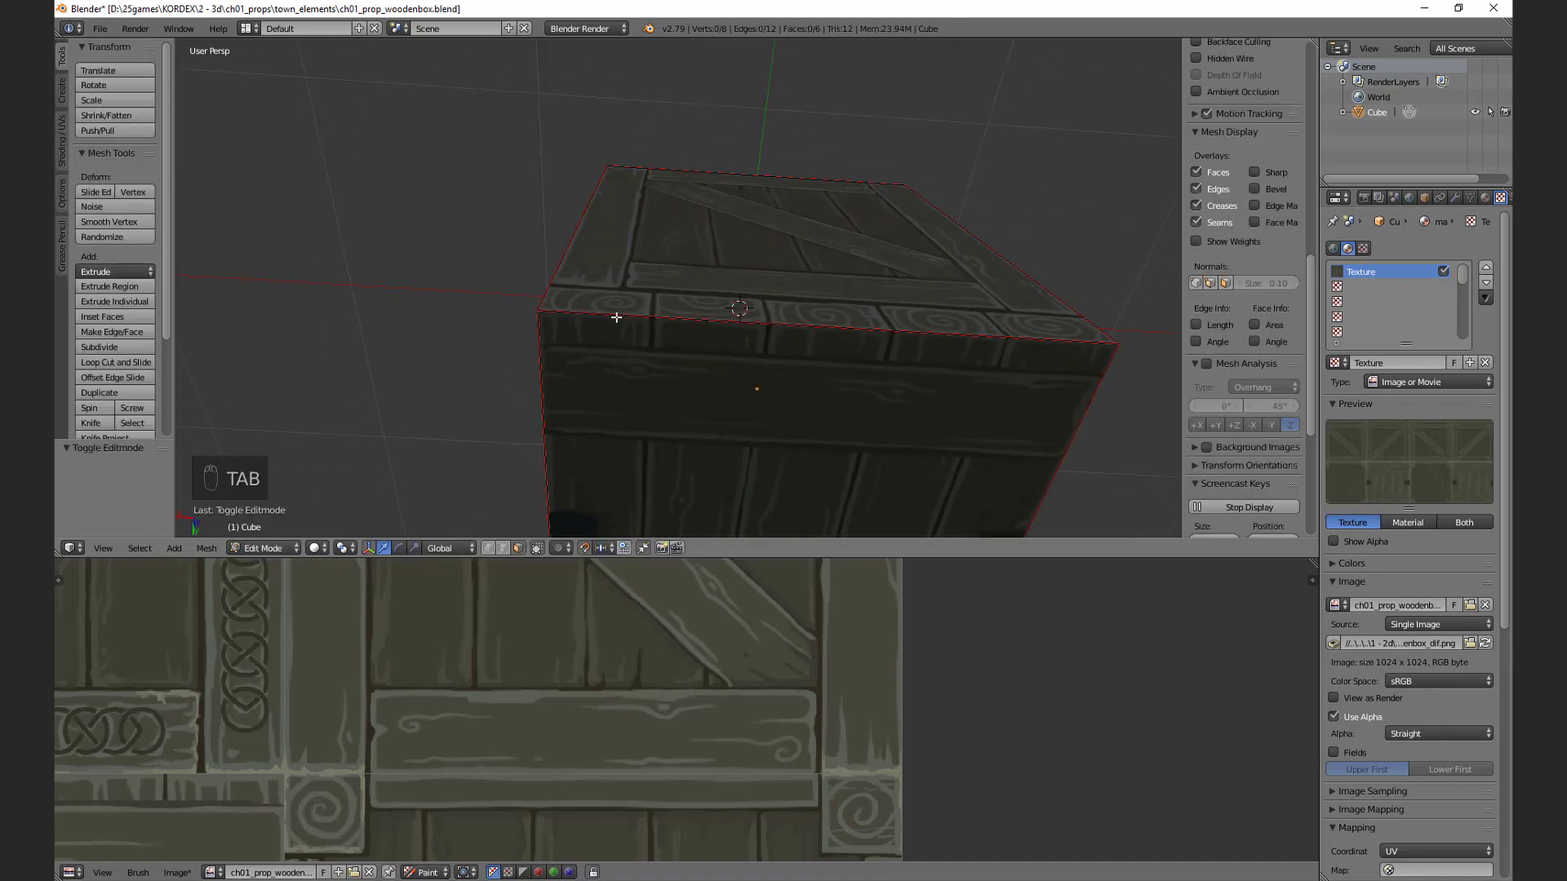
{"action": "key", "text": "Tab"}
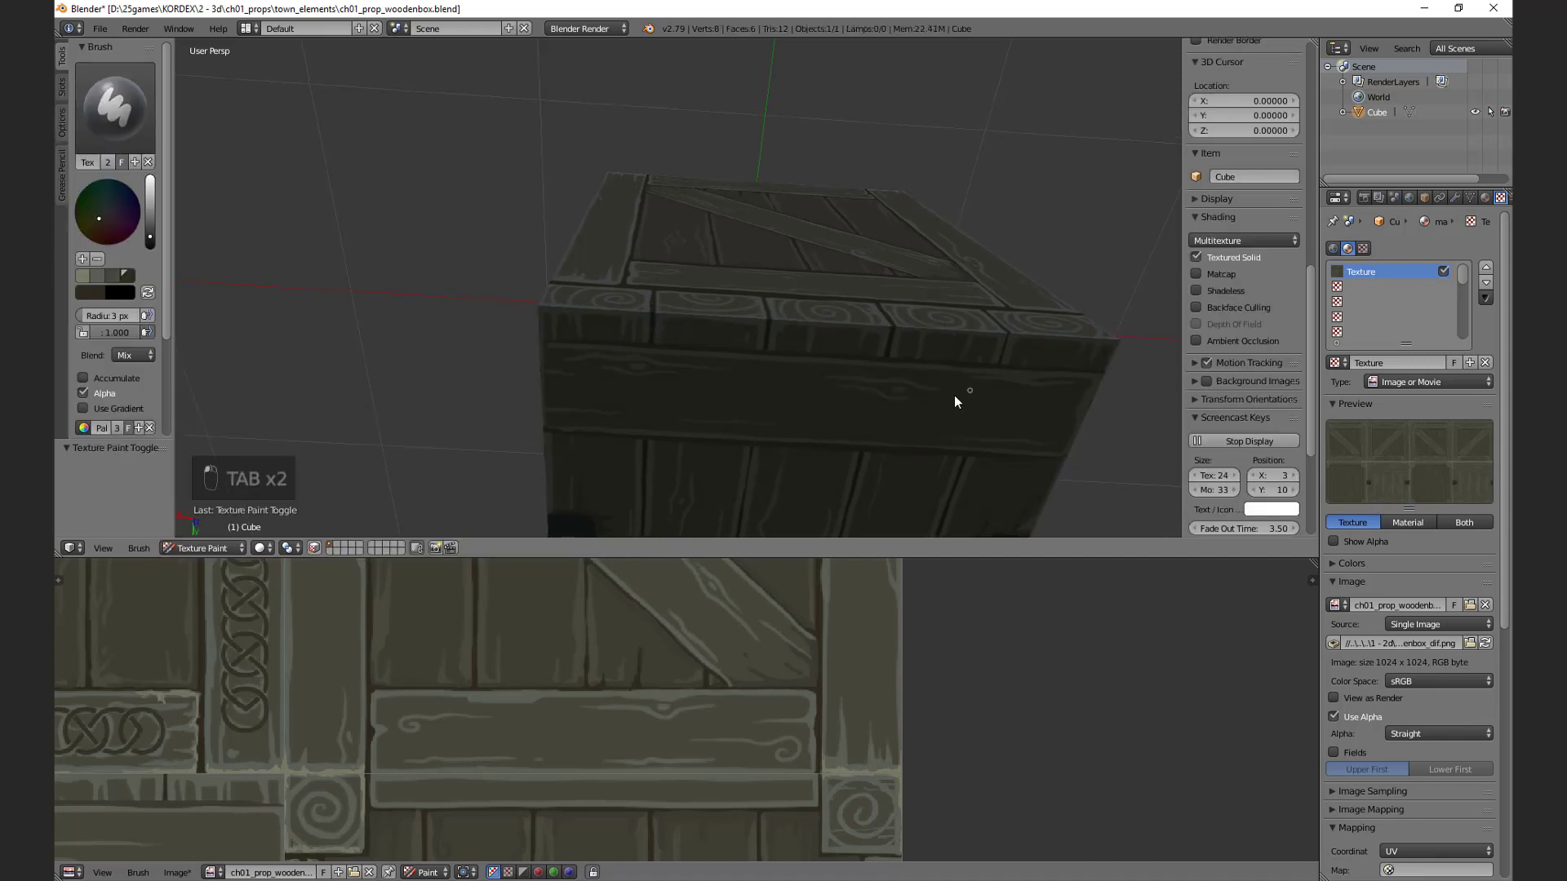
{"action": "middle_click_drag", "start_coordinate": [955, 395], "coordinate": [654, 353]}
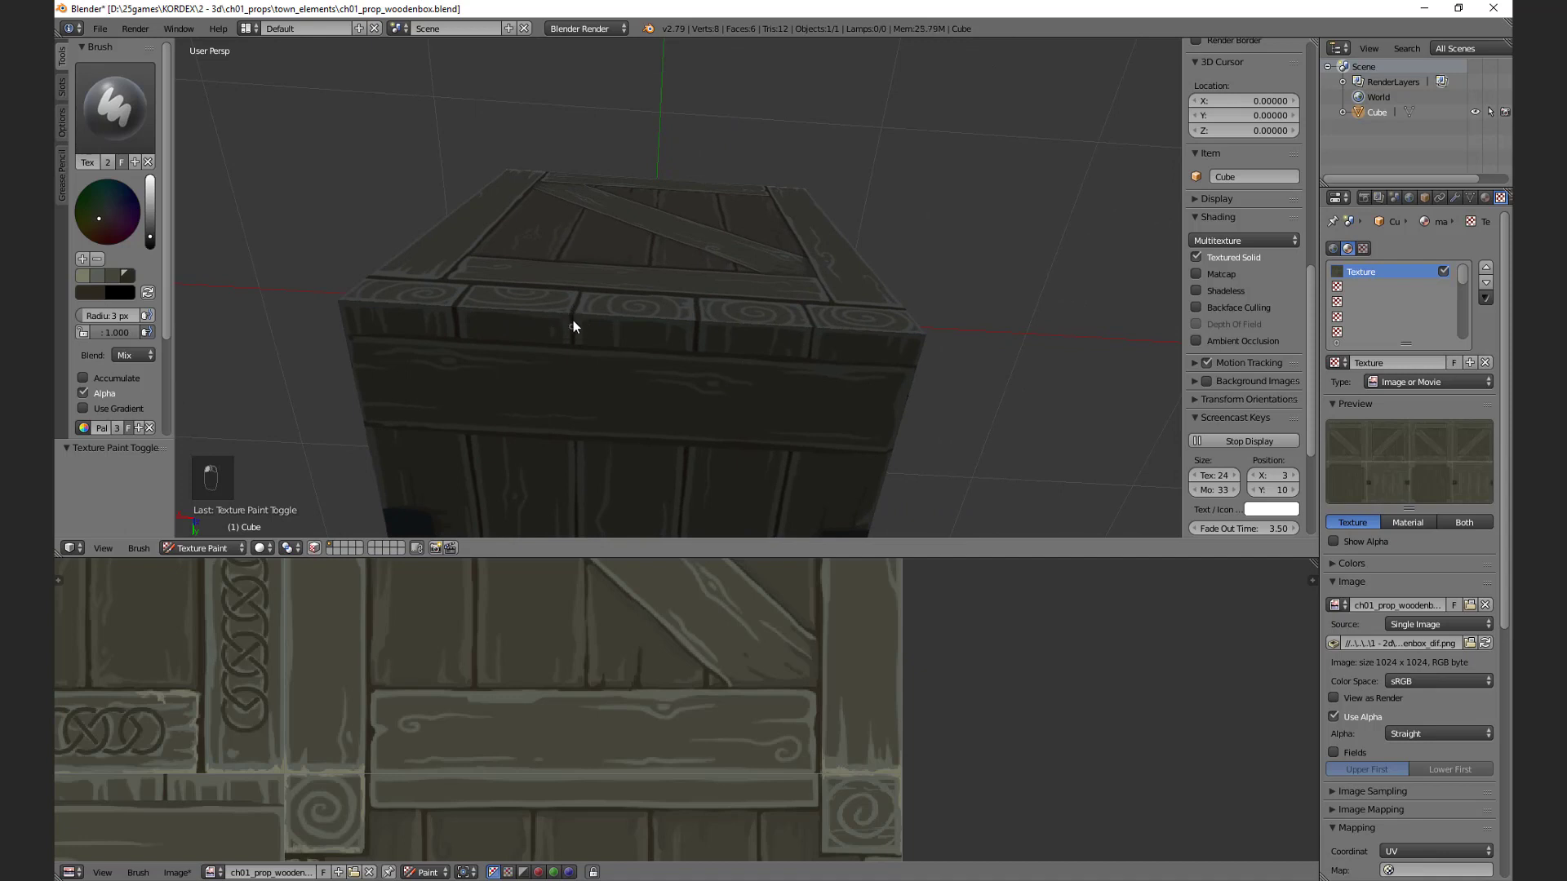
{"action": "middle_click_drag", "start_coordinate": [573, 320], "coordinate": [575, 280]}
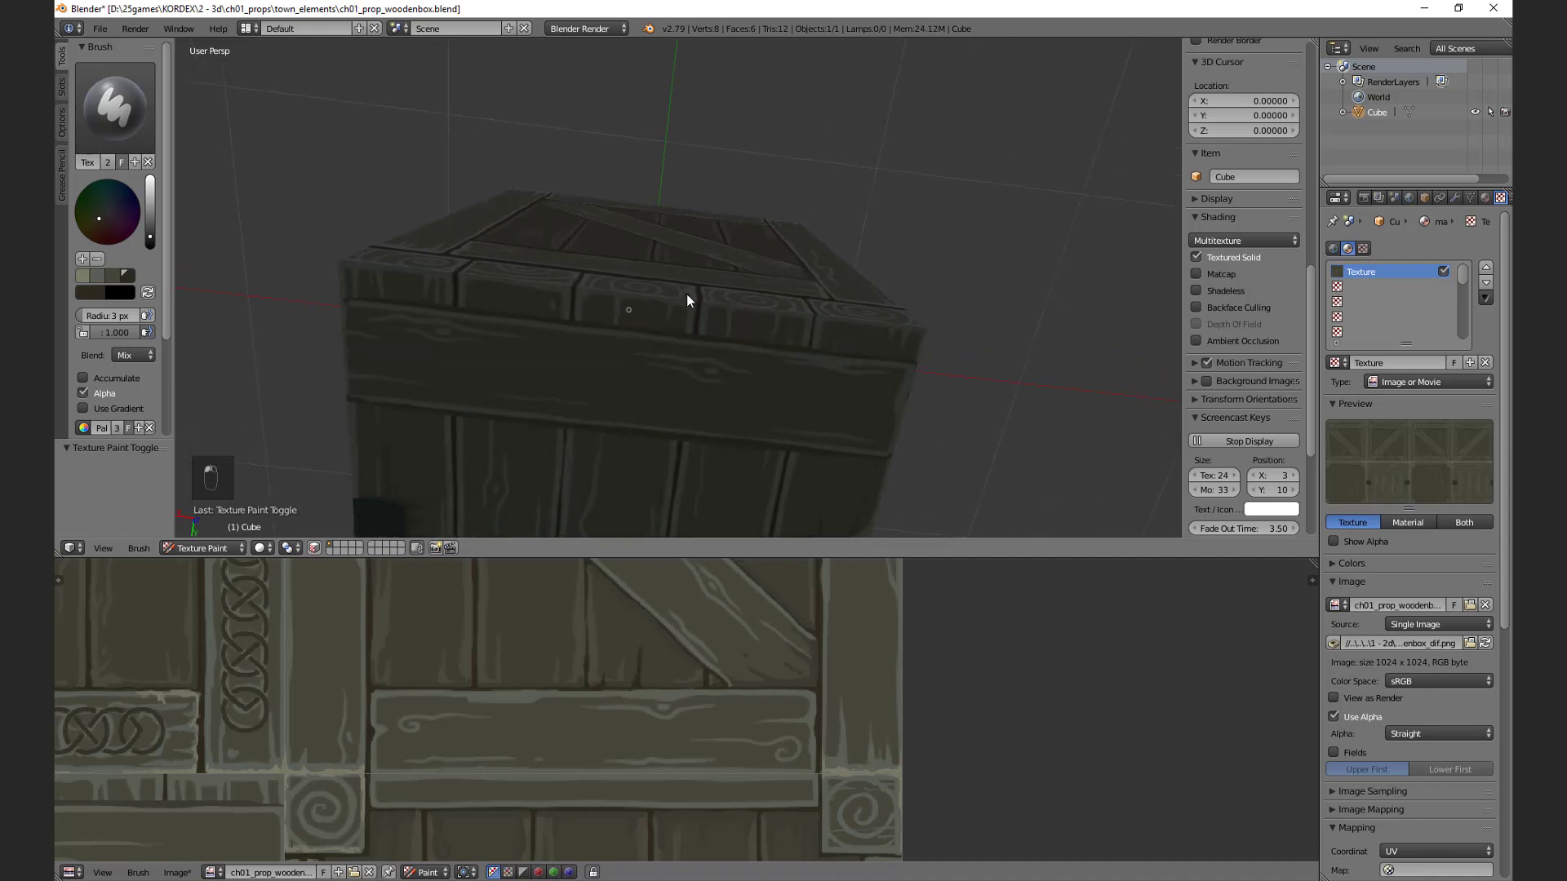
{"action": "middle_click_drag", "start_coordinate": [784, 346], "coordinate": [682, 322]}
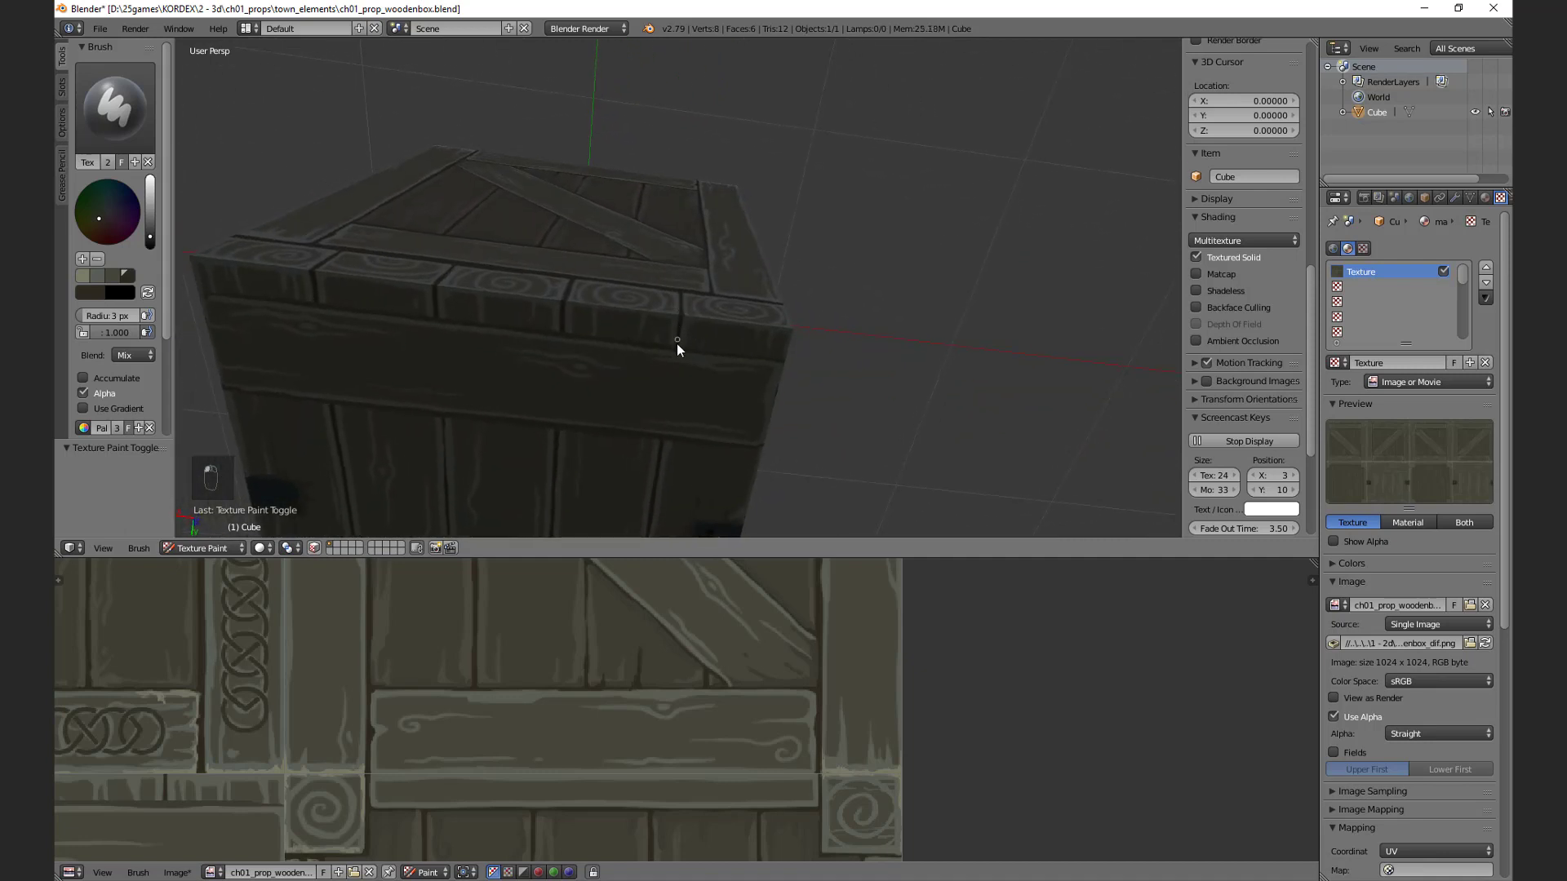
{"action": "mouse_move", "coordinate": [736, 357]}
{"action": "middle_mouse_down"}
{"action": "mouse_move", "coordinate": [729, 327]}
{"action": "mouse_move", "coordinate": [680, 299]}
{"action": "mouse_move", "coordinate": [766, 366]}
{"action": "mouse_move", "coordinate": [749, 280]}
{"action": "mouse_move", "coordinate": [773, 286]}
{"action": "mouse_move", "coordinate": [786, 367]}
{"action": "mouse_move", "coordinate": [821, 309]}
{"action": "mouse_move", "coordinate": [1047, 372]}
{"action": "mouse_move", "coordinate": [710, 225]}
{"action": "mouse_move", "coordinate": [959, 359]}
{"action": "mouse_move", "coordinate": [979, 287]}
{"action": "mouse_move", "coordinate": [1087, 384]}
{"action": "mouse_move", "coordinate": [997, 392]}
{"action": "mouse_move", "coordinate": [734, 356]}
{"action": "middle_mouse_up"}
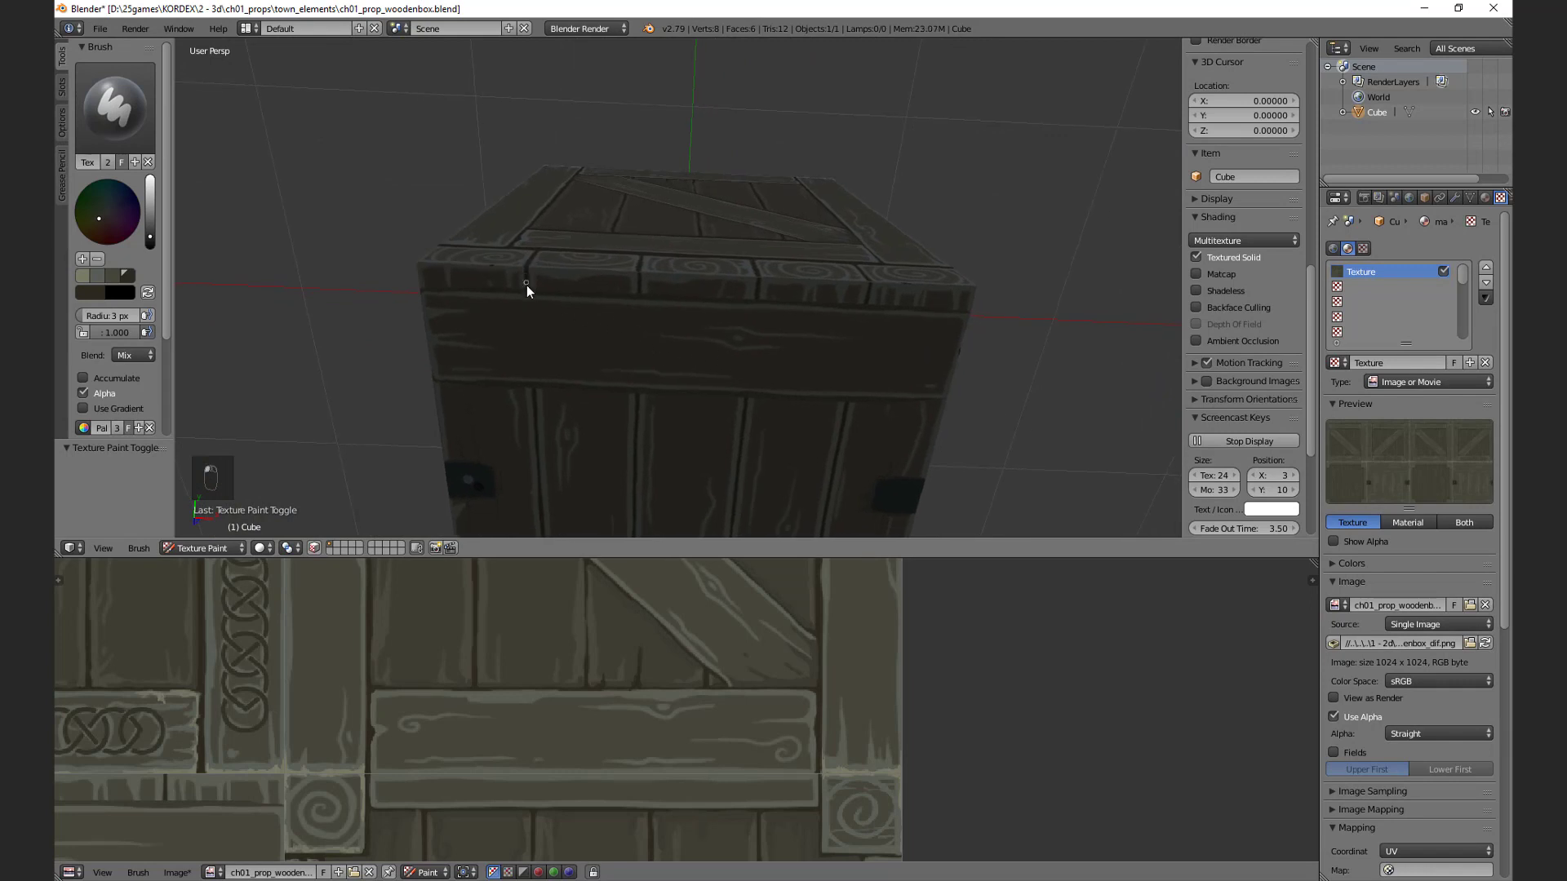
{"action": "middle_click_drag", "start_coordinate": [527, 287], "coordinate": [659, 323]}
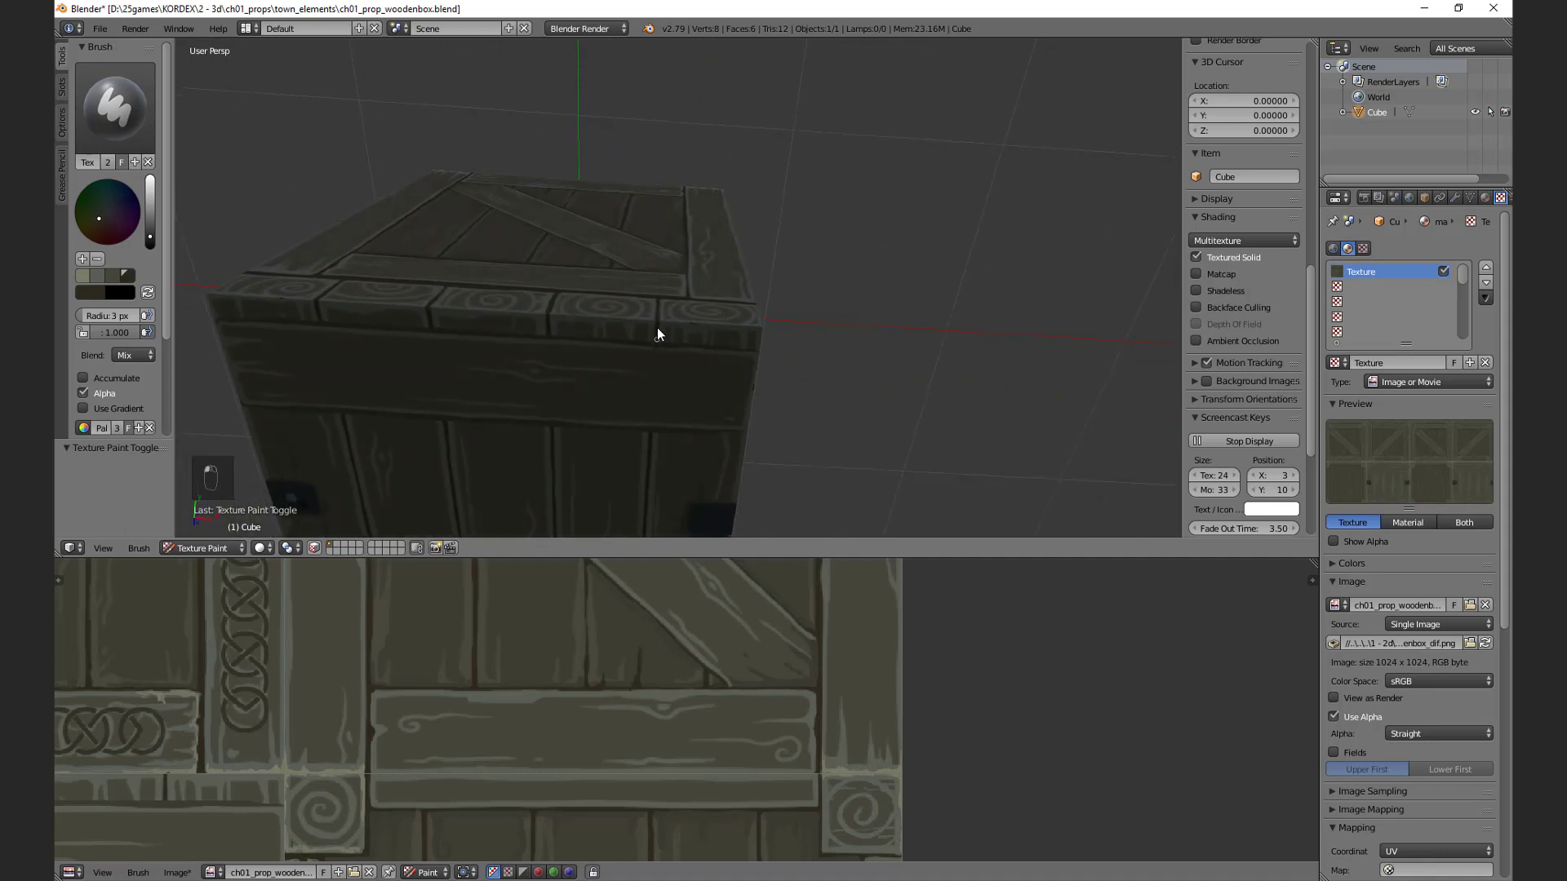
{"action": "mouse_move", "coordinate": [658, 346]}
{"action": "middle_mouse_down"}
{"action": "mouse_move", "coordinate": [798, 444]}
{"action": "mouse_move", "coordinate": [797, 424]}
{"action": "mouse_move", "coordinate": [782, 442]}
{"action": "mouse_move", "coordinate": [684, 331]}
{"action": "middle_mouse_up"}
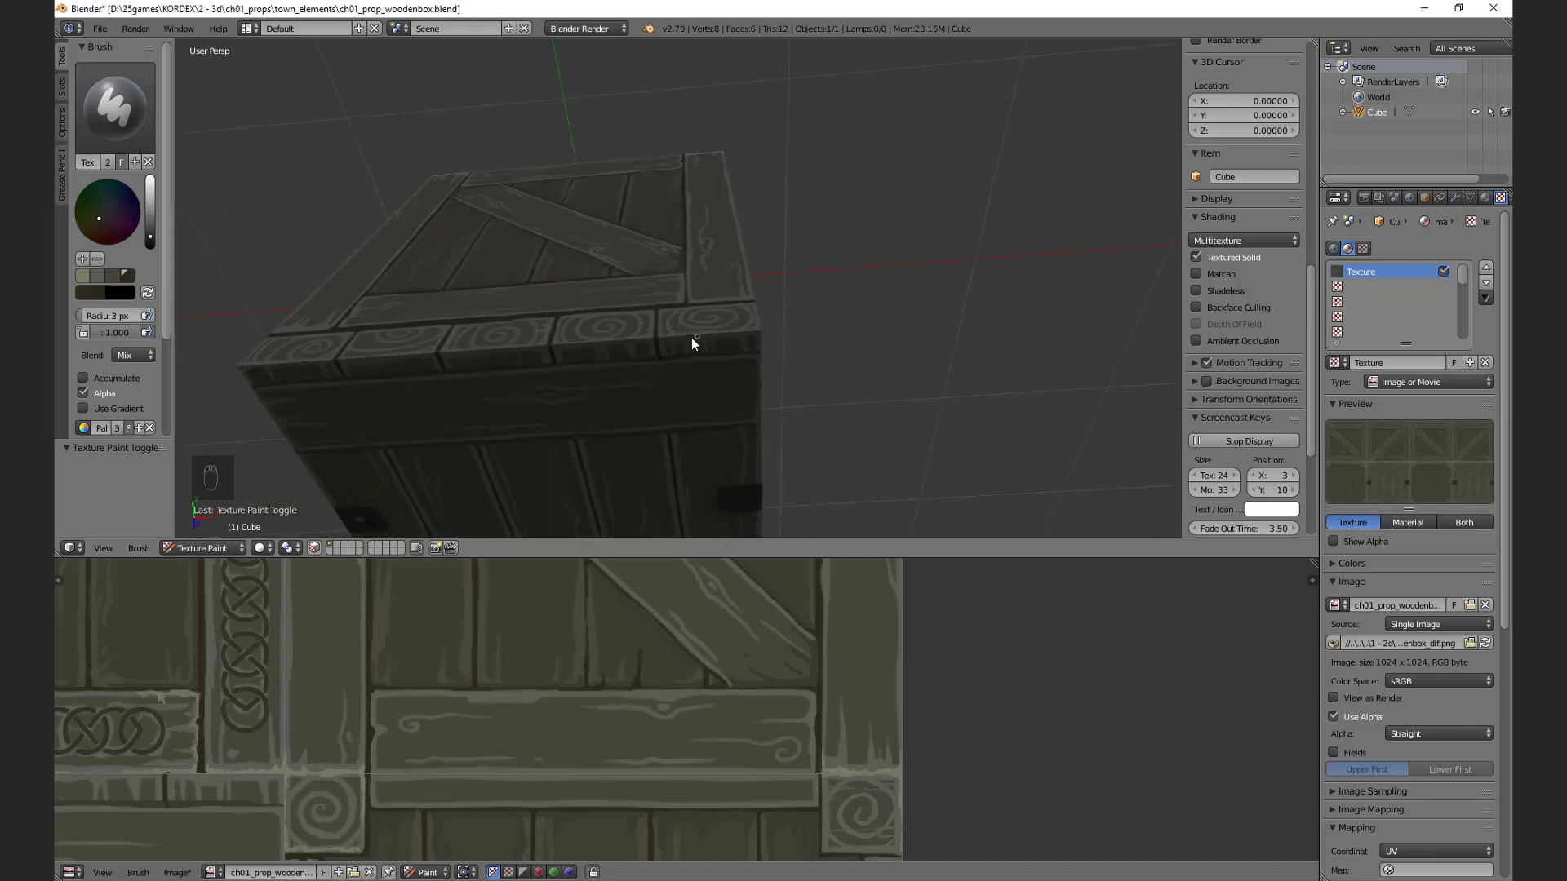
Step: Lighten the crate's edge seam above the spiral board ends and along the lid edge above the knotwork beam with the second palette tone
{"action": "left_click", "coordinate": [95, 277]}
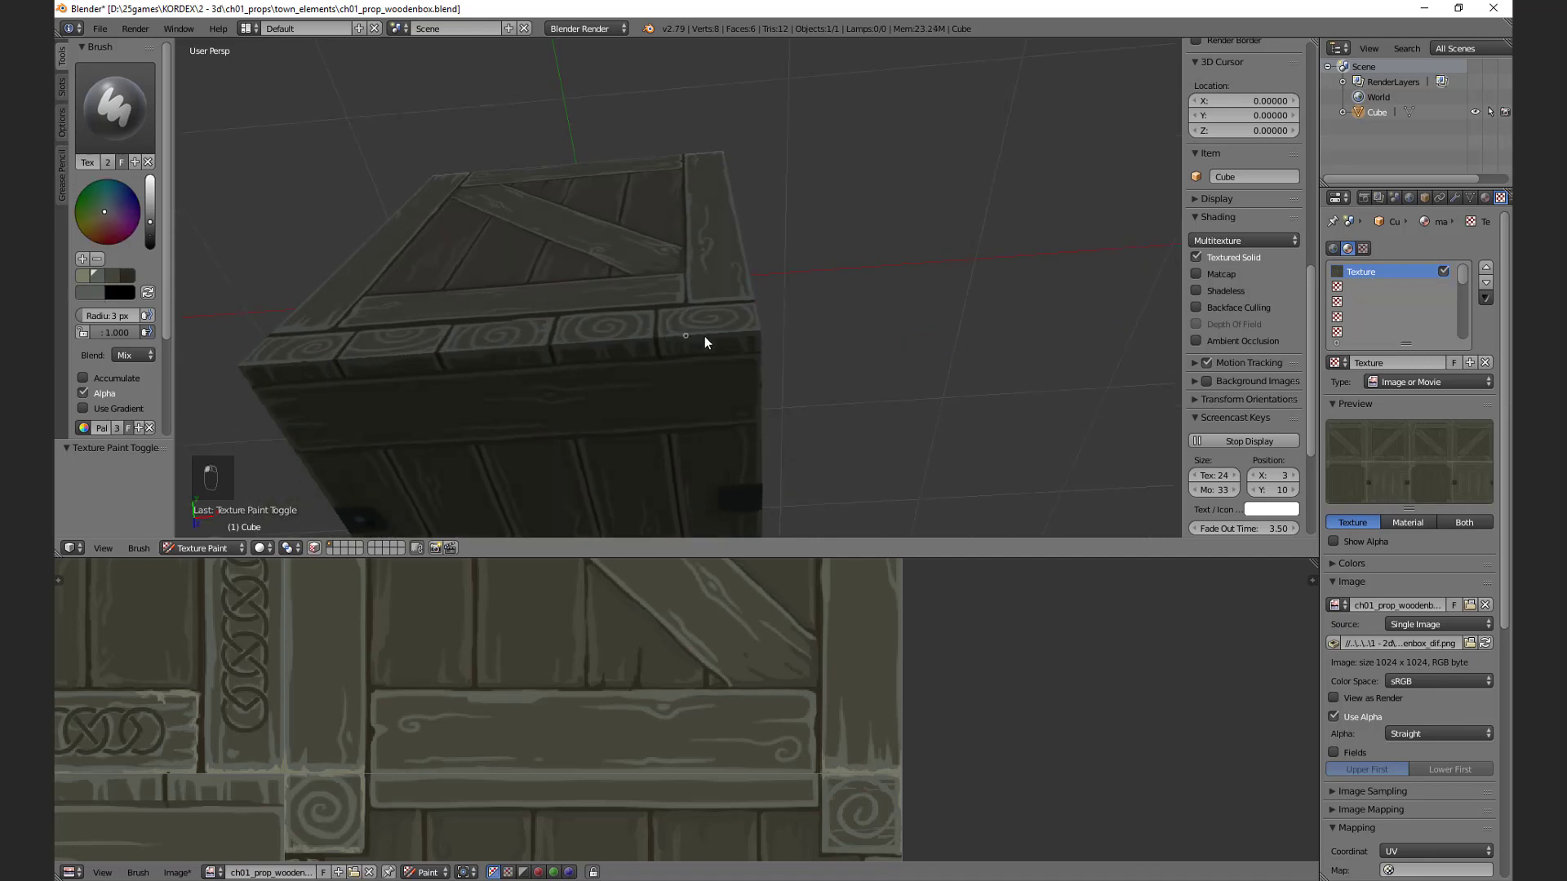
{"action": "mouse_move", "coordinate": [704, 336]}
{"action": "middle_mouse_down"}
{"action": "mouse_move", "coordinate": [707, 368]}
{"action": "mouse_move", "coordinate": [692, 349]}
{"action": "middle_mouse_up"}
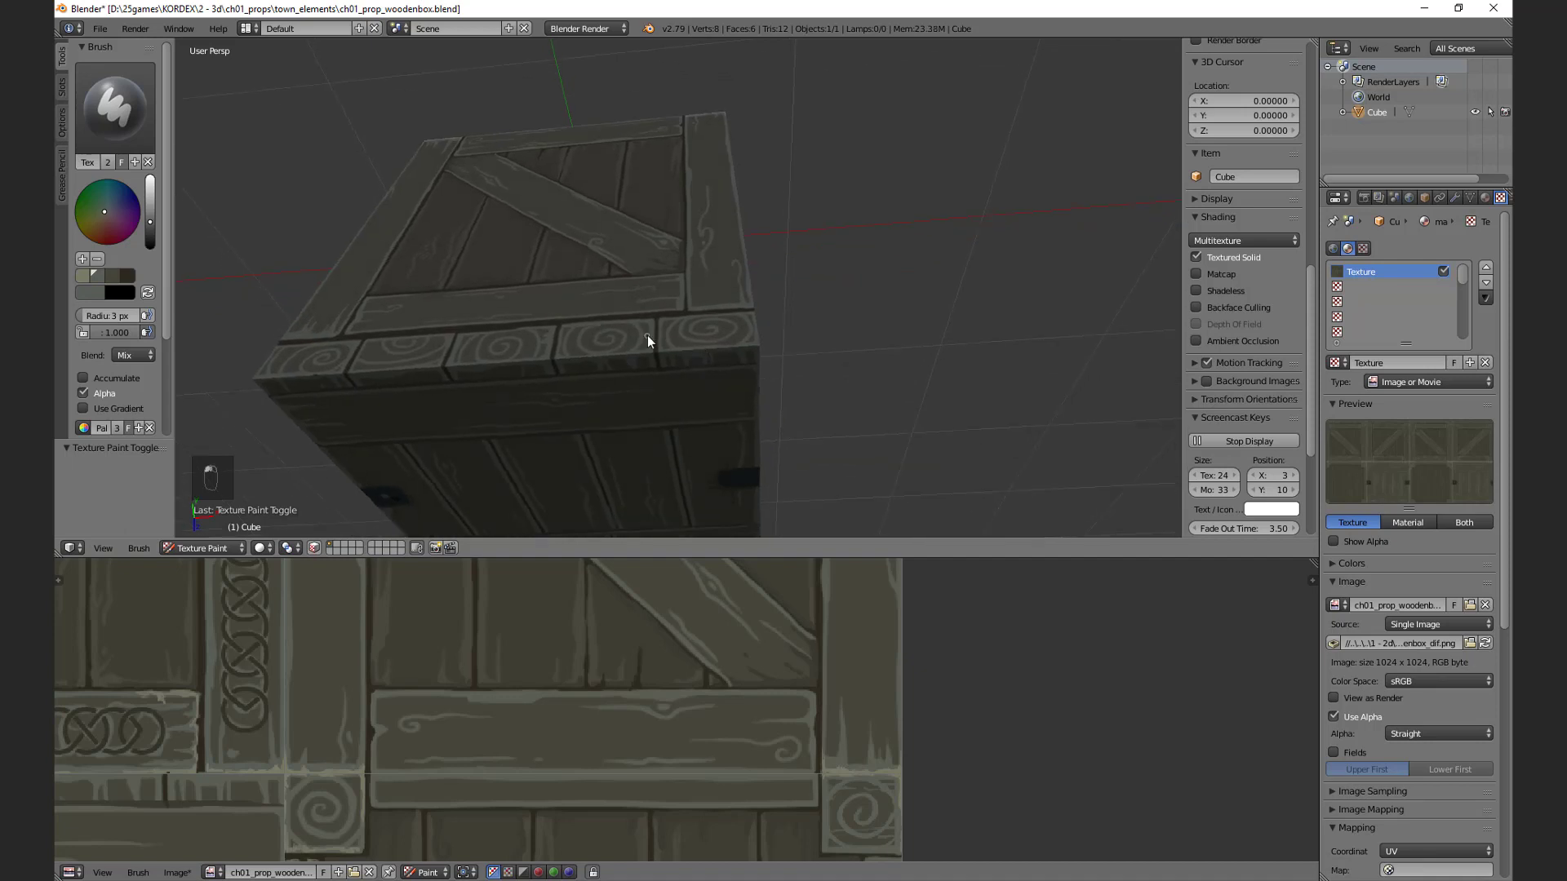
{"action": "middle_click_drag", "start_coordinate": [580, 371], "coordinate": [642, 281]}
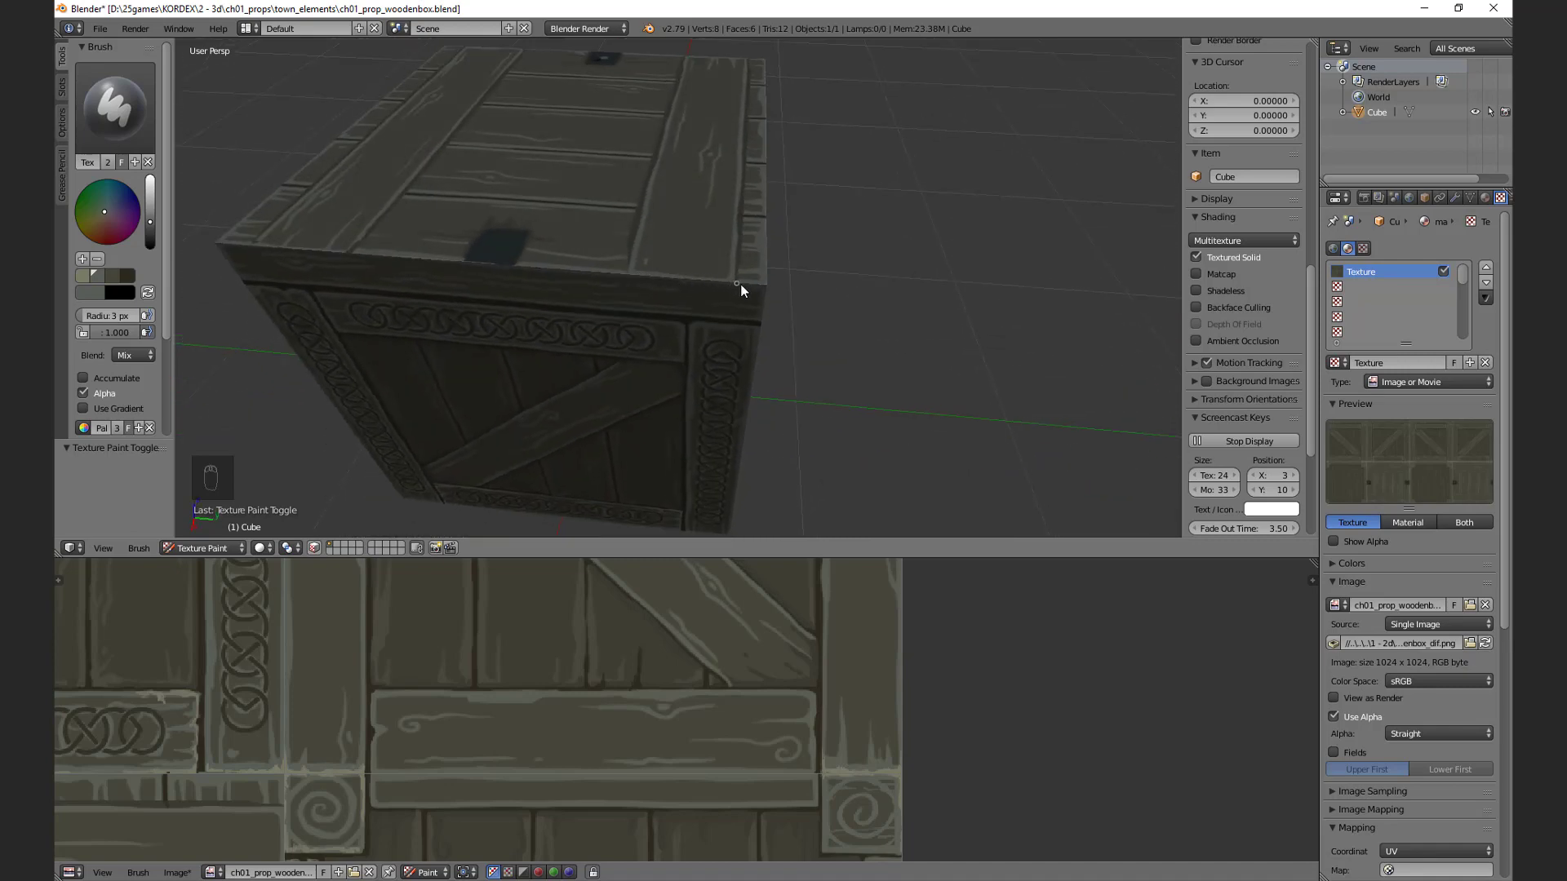
{"action": "middle_click_drag", "start_coordinate": [739, 283], "coordinate": [708, 309]}
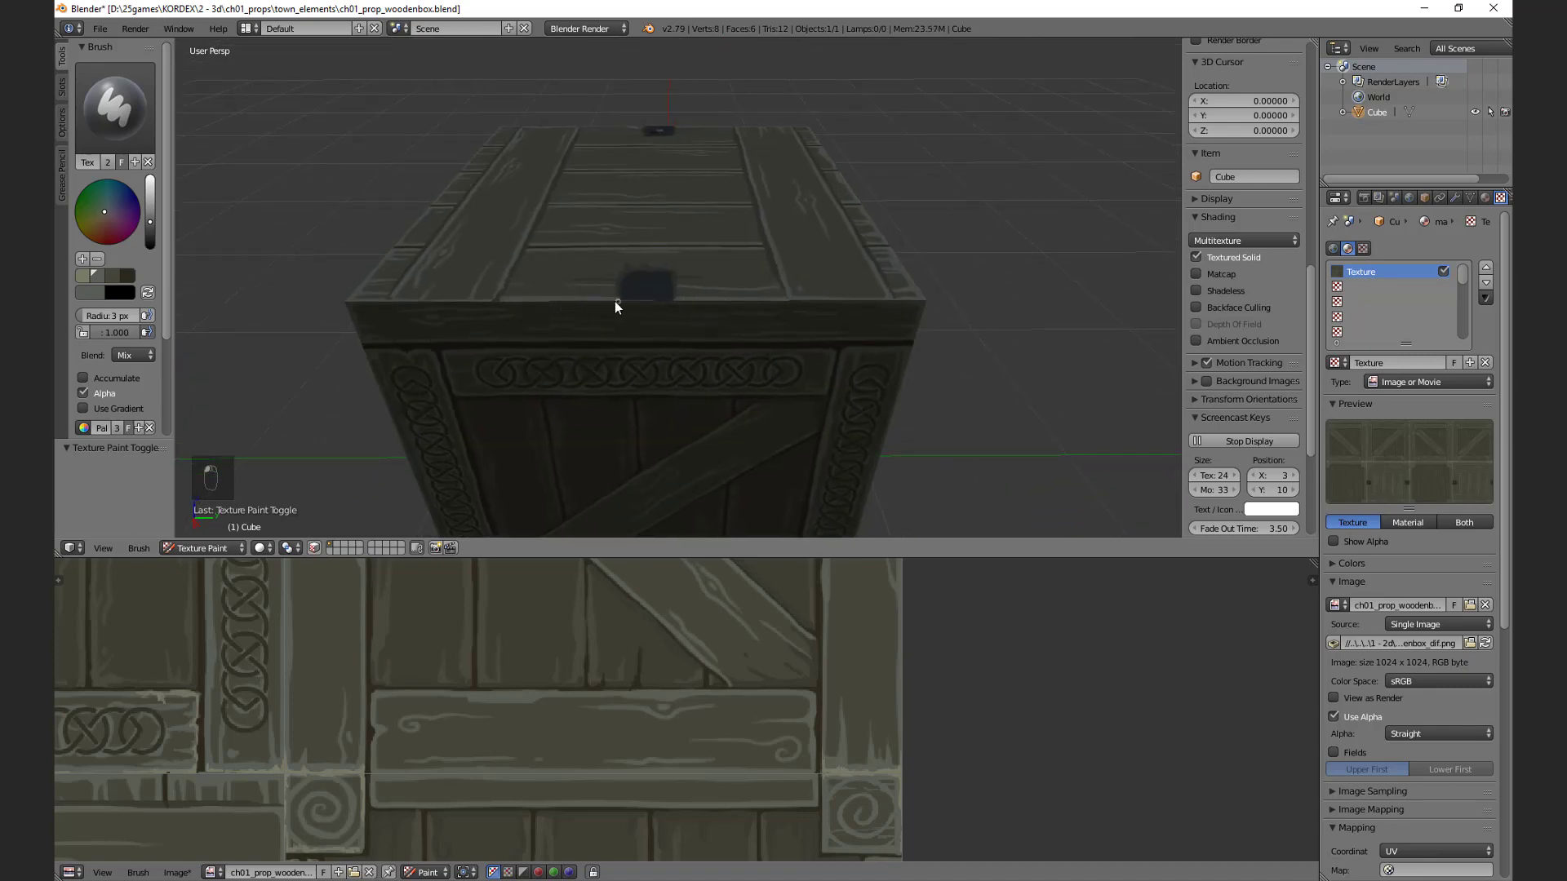
{"action": "middle_click_drag", "start_coordinate": [619, 304], "coordinate": [649, 335], "text": "shift"}
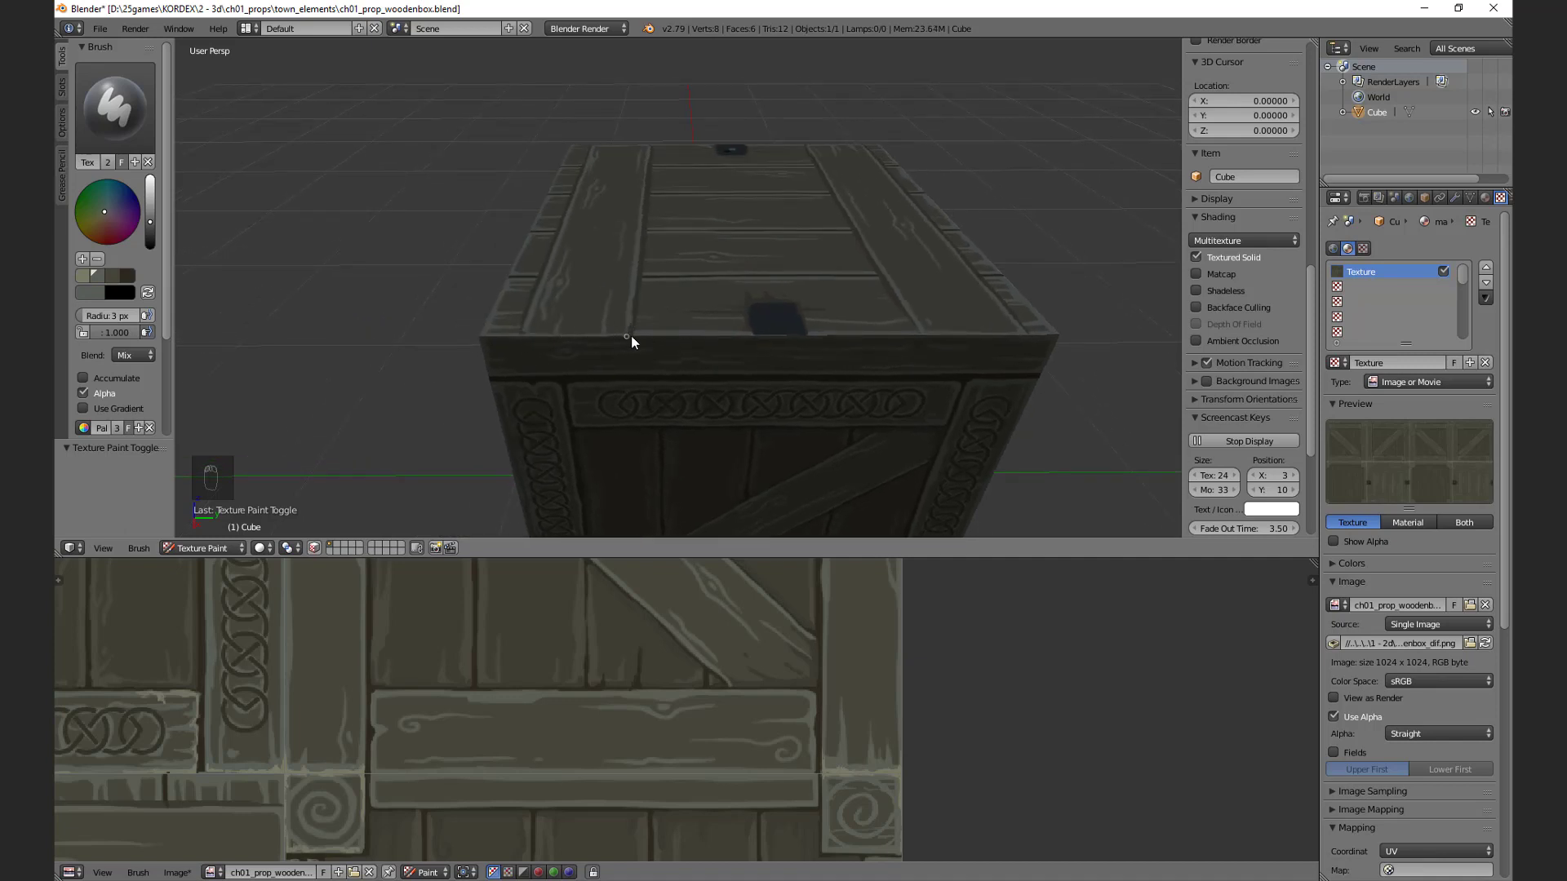
Step: Lighten the seam between the planked lid and the spiral board ends with the second palette tone at 3 px
{"action": "middle_click_drag", "start_coordinate": [631, 336], "coordinate": [691, 333]}
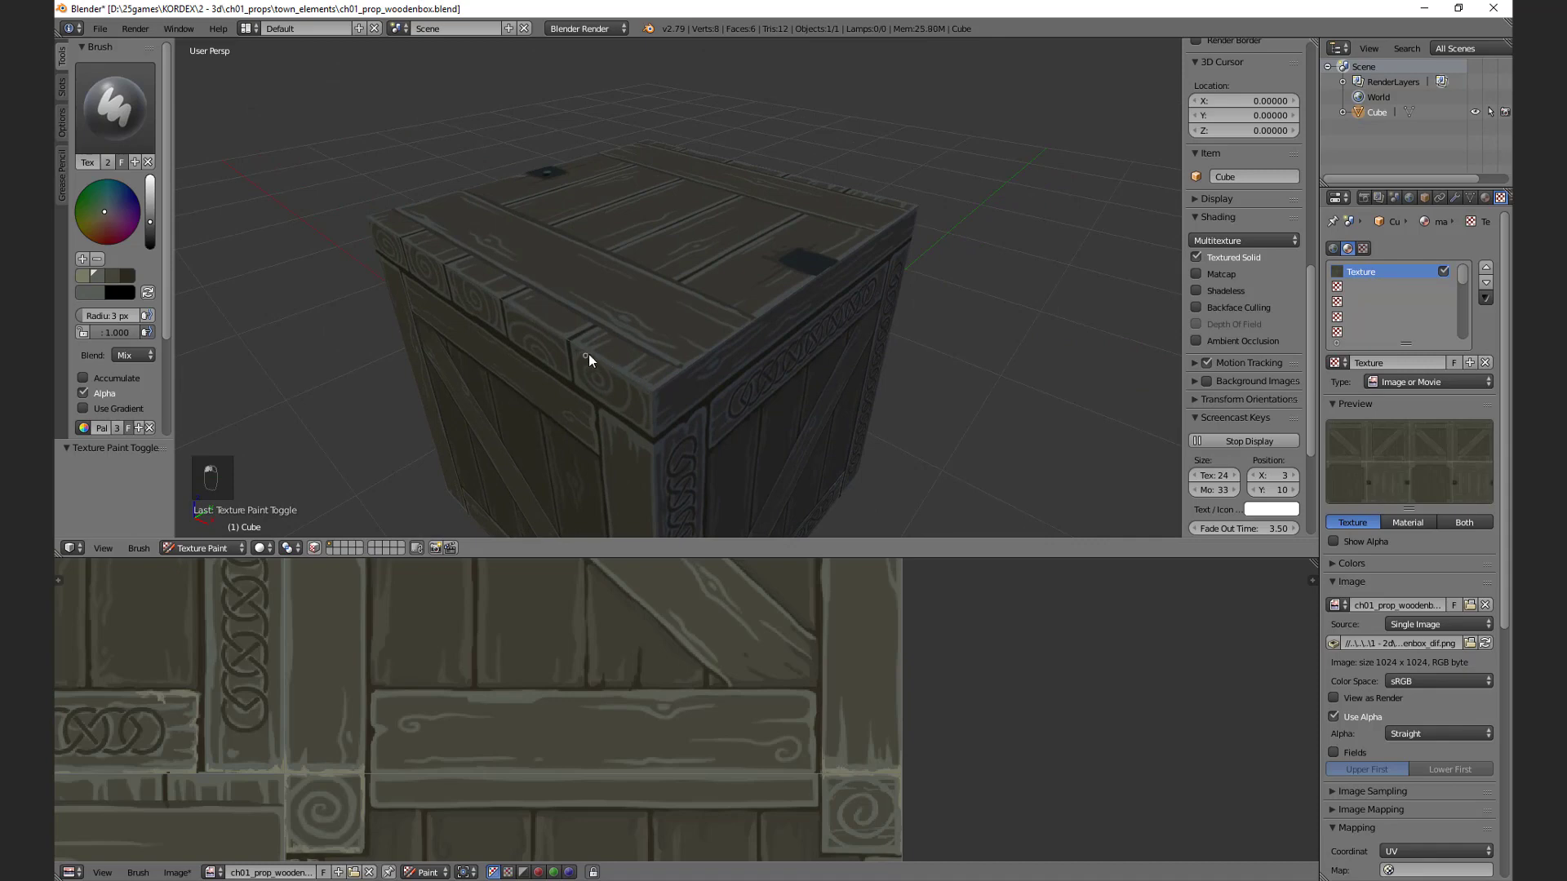
{"action": "mouse_move", "coordinate": [591, 354]}
{"action": "middle_mouse_down"}
{"action": "mouse_move", "coordinate": [617, 365]}
{"action": "mouse_move", "coordinate": [608, 349]}
{"action": "middle_mouse_up"}
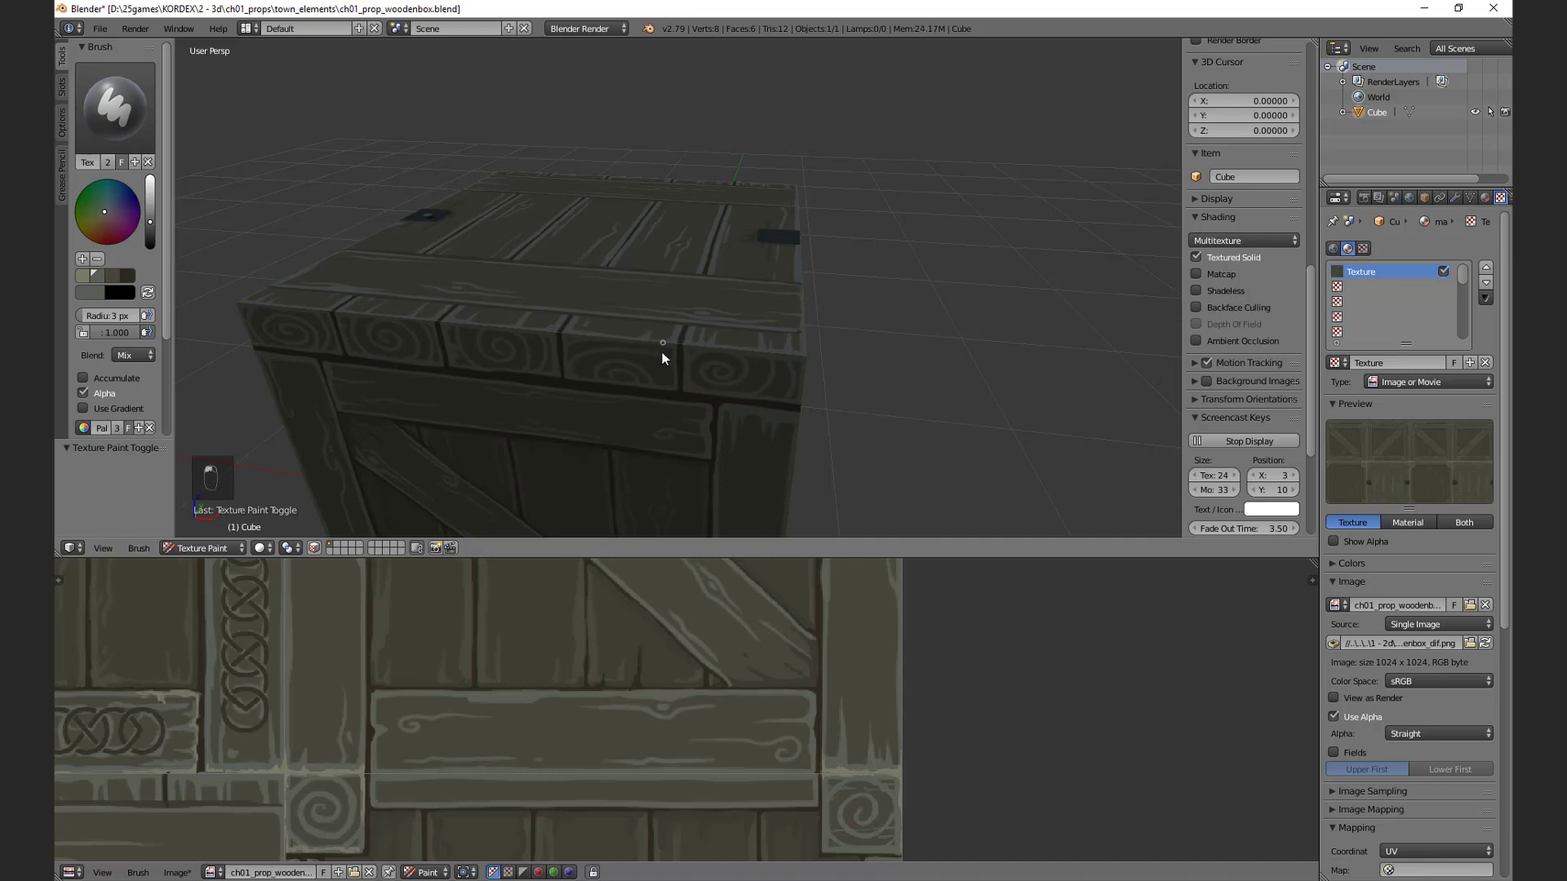
{"action": "middle_click_drag", "start_coordinate": [664, 353], "coordinate": [648, 388]}
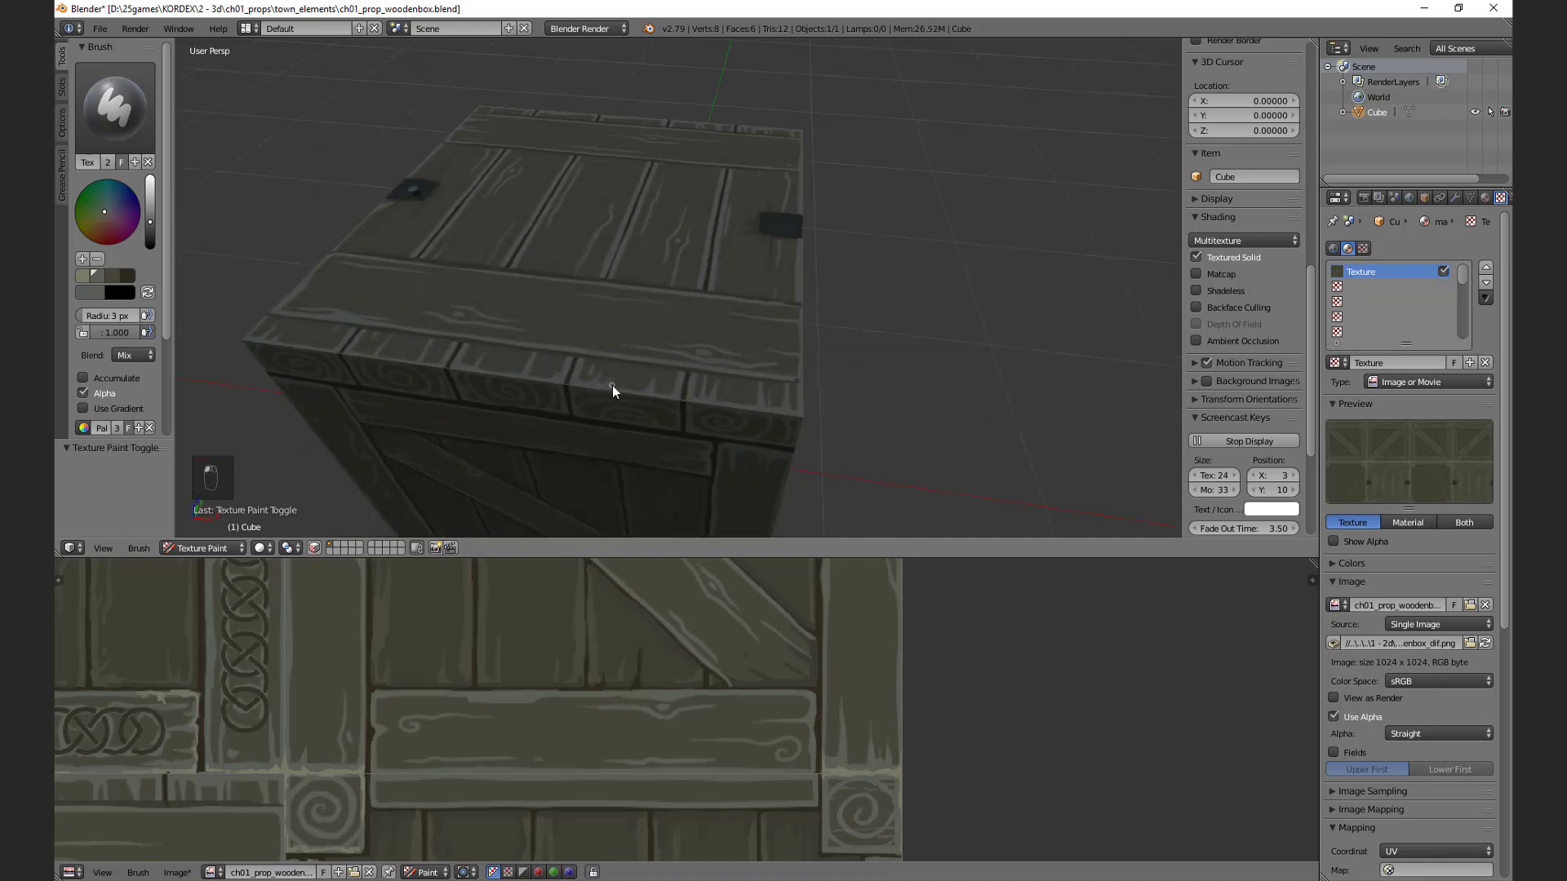
{"action": "mouse_move", "coordinate": [615, 388]}
{"action": "middle_mouse_down"}
{"action": "mouse_move", "coordinate": [717, 392]}
{"action": "mouse_move", "coordinate": [647, 390]}
{"action": "middle_mouse_up"}
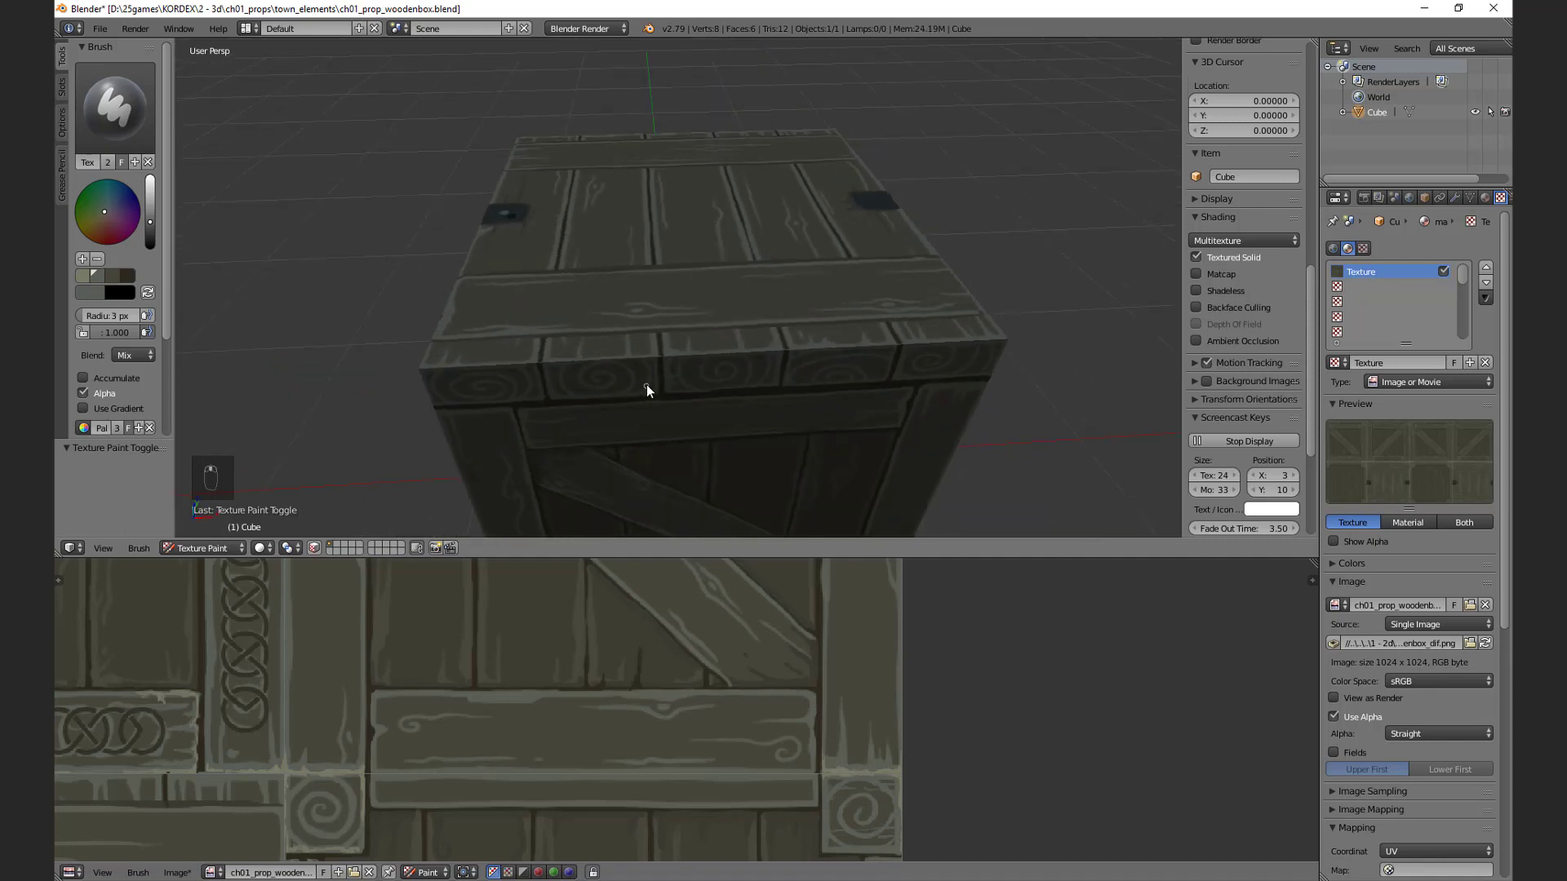
Step: Try to paint a dark crack across the lid's edge above the knotwork beam with the darkest palette tone
{"action": "left_click", "coordinate": [125, 276]}
{"action": "mouse_move", "coordinate": [811, 425]}
{"action": "middle_mouse_down", "text": "shift"}
{"action": "mouse_move", "coordinate": [675, 409]}
{"action": "mouse_move", "coordinate": [664, 430]}
{"action": "mouse_move", "coordinate": [665, 400]}
{"action": "middle_mouse_up", "text": "shift"}
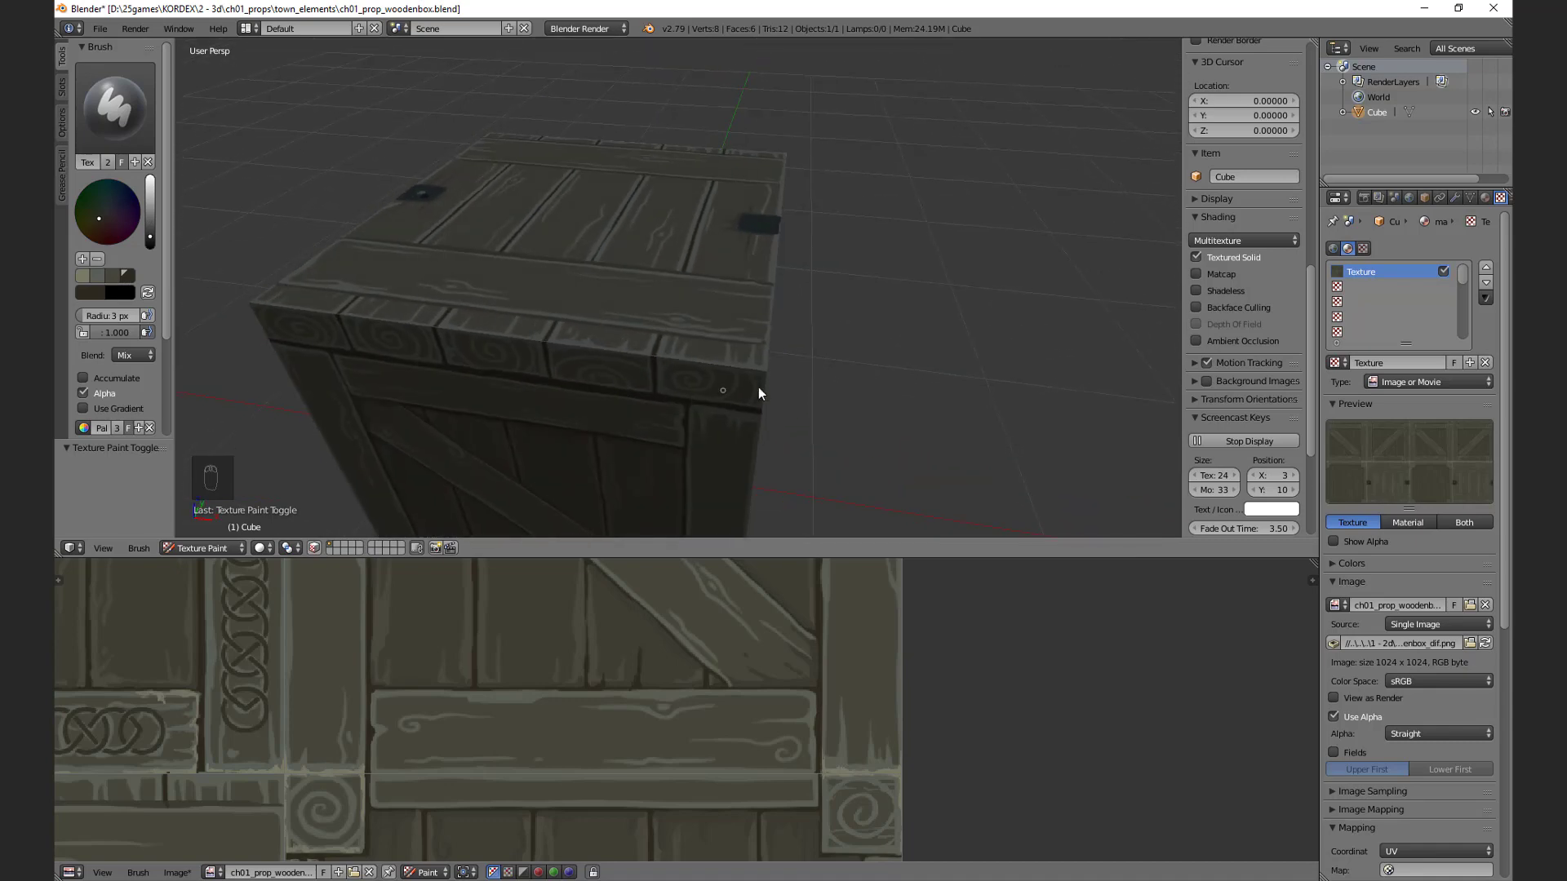
{"action": "middle_click_drag", "start_coordinate": [759, 389], "coordinate": [640, 305]}
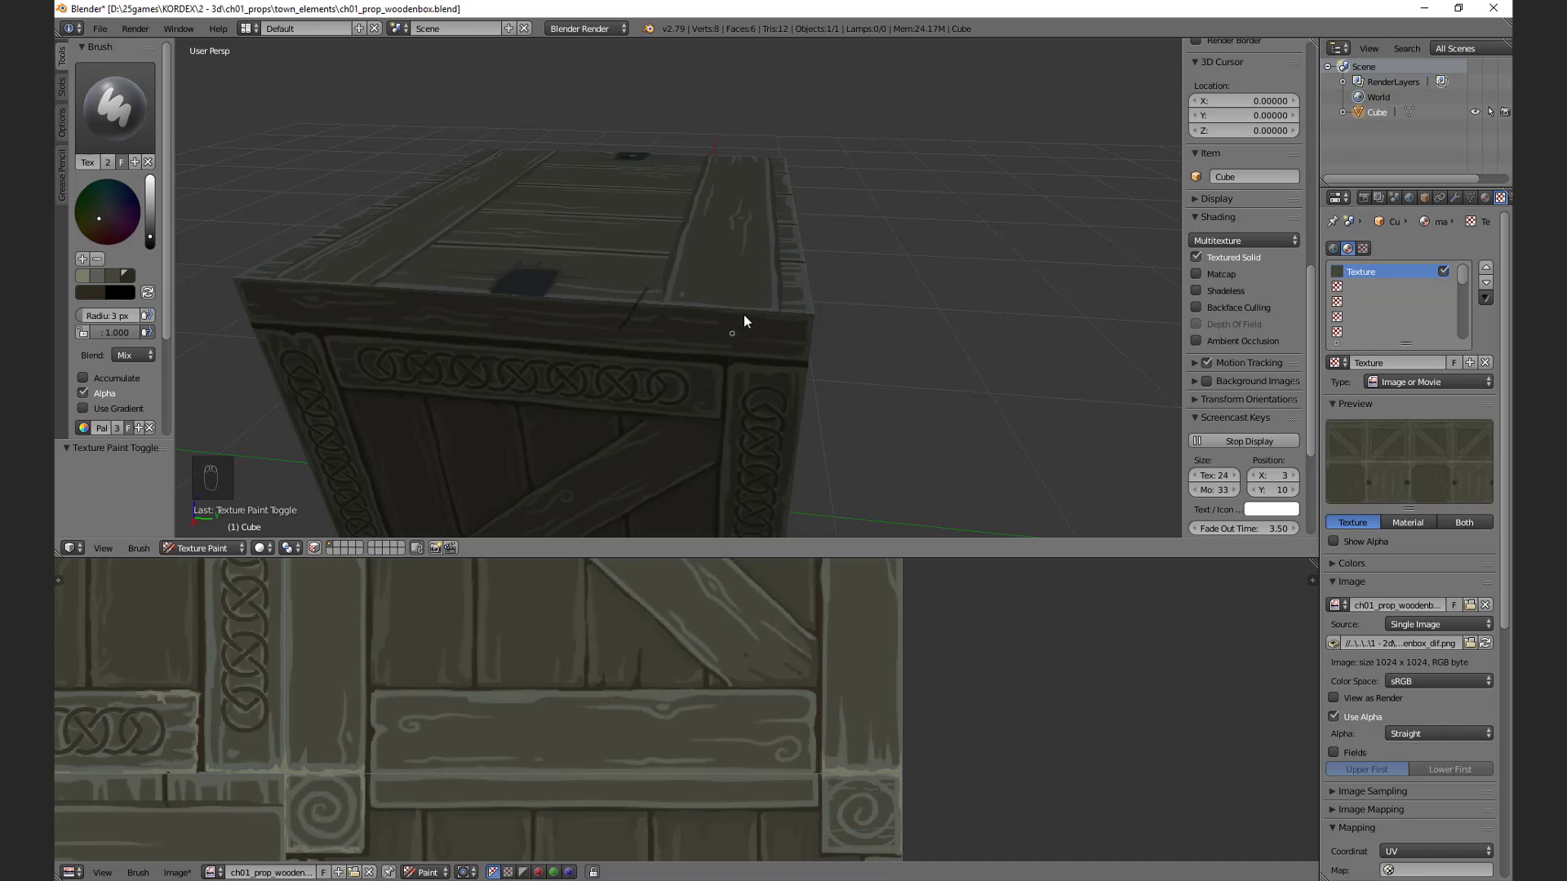
{"action": "middle_click_drag", "start_coordinate": [767, 296], "coordinate": [676, 286]}
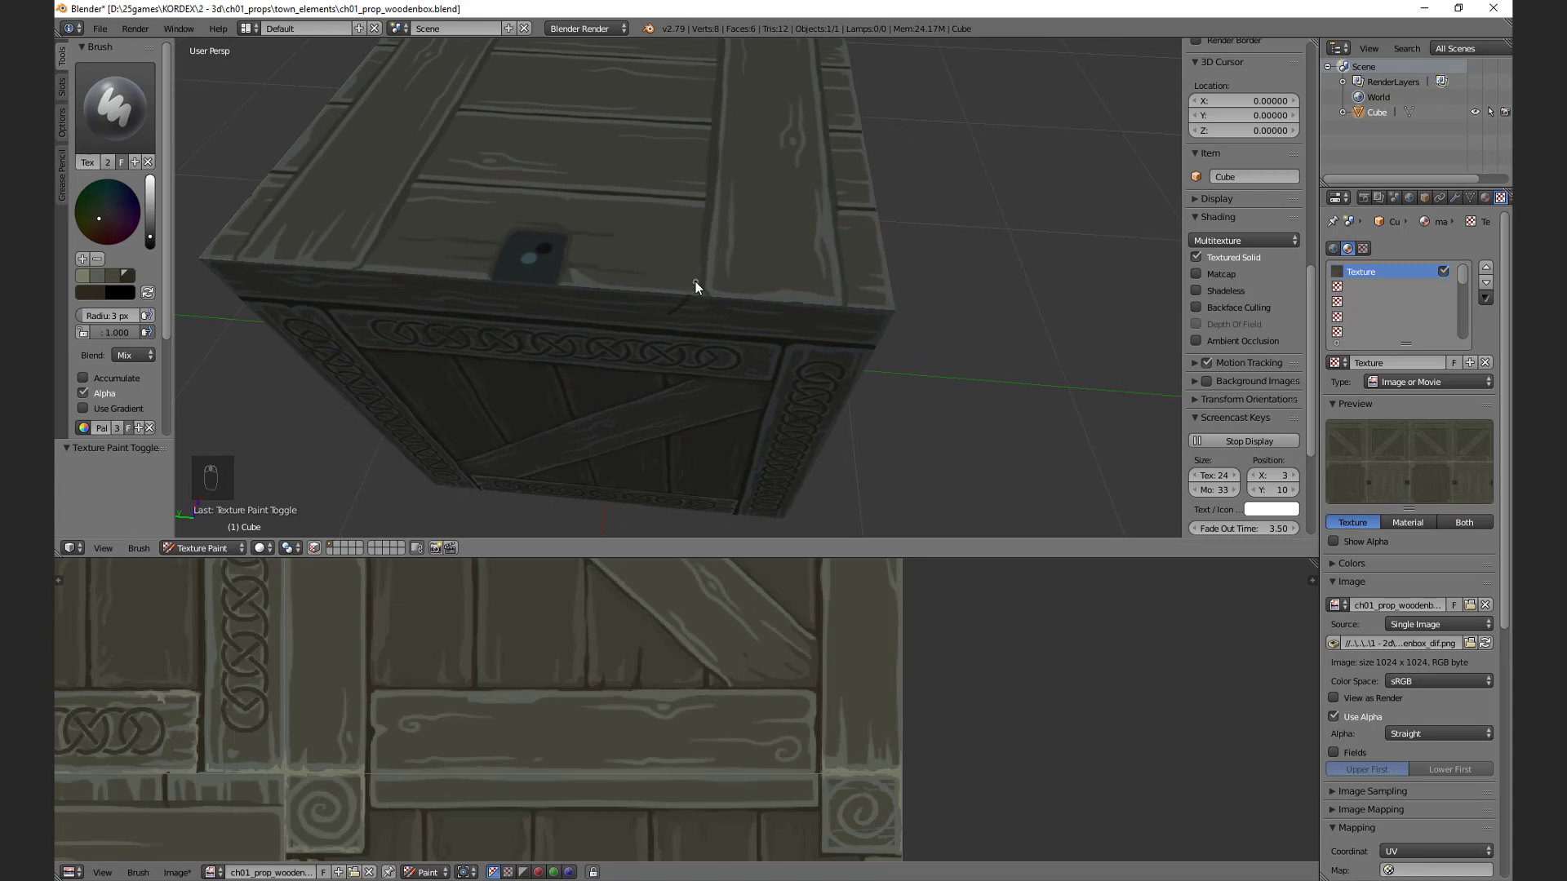
{"action": "mouse_move", "coordinate": [447, 217]}
{"action": "middle_mouse_down"}
{"action": "mouse_move", "coordinate": [717, 200]}
{"action": "mouse_move", "coordinate": [732, 279]}
{"action": "mouse_move", "coordinate": [766, 306]}
{"action": "mouse_move", "coordinate": [697, 295]}
{"action": "middle_mouse_up"}
{"action": "key", "text": "ctrl+z"}
{"action": "key", "text": "ctrl+z"}
{"action": "key", "text": "ctrl+z"}
{"action": "key", "text": "ctrl+z"}
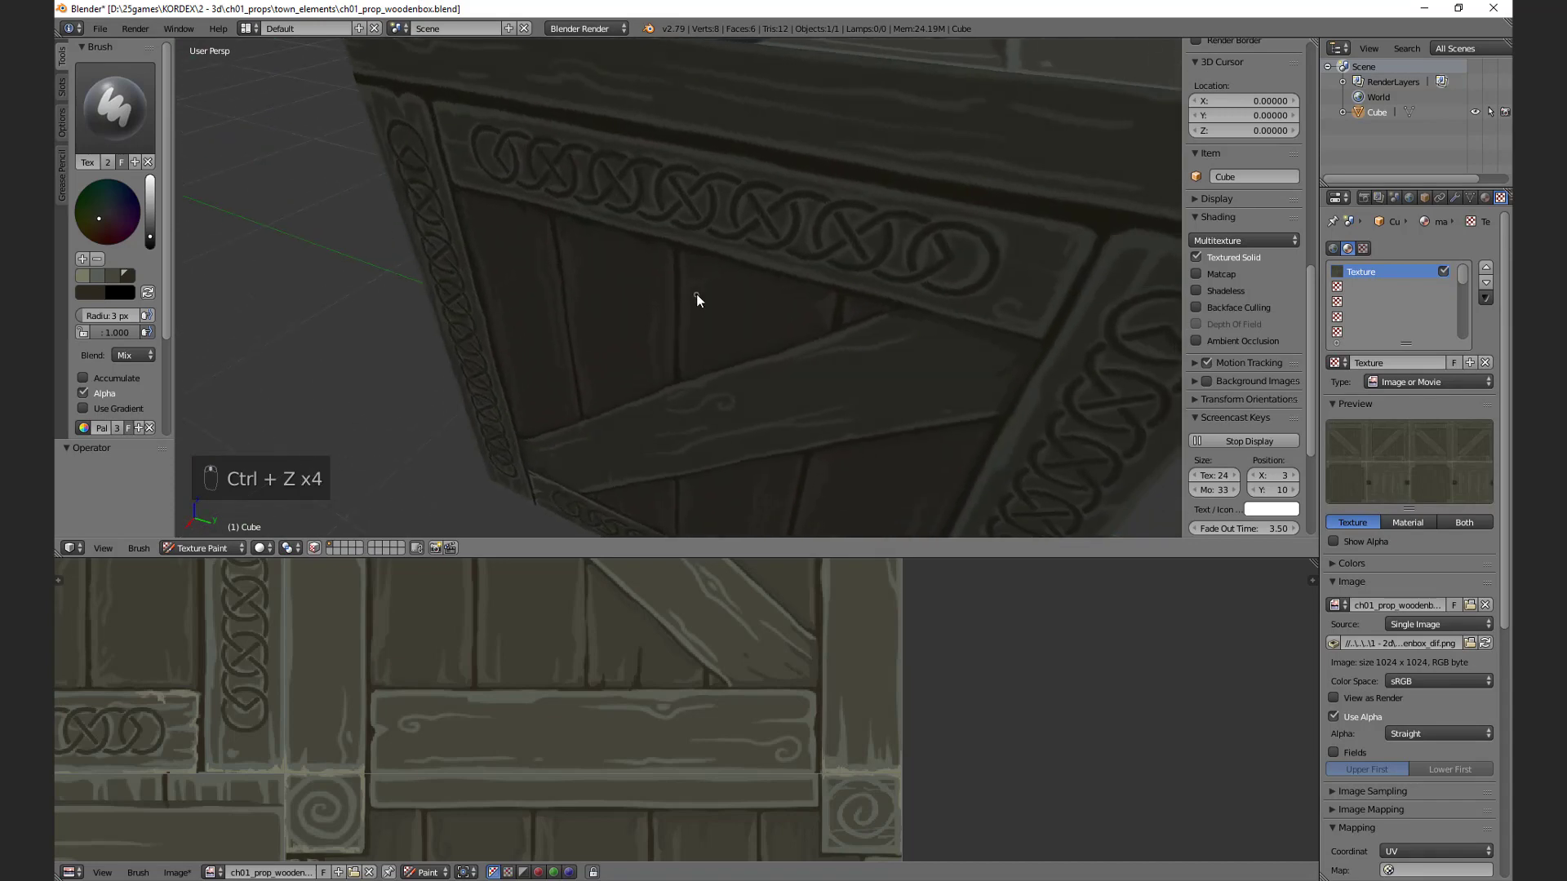
Step: Sample a light wood tone and reduce the brush radius to 1 px for highlights on the spiral corner block's edges
{"action": "middle_click_drag", "start_coordinate": [733, 225], "coordinate": [674, 261]}
{"action": "mouse_move", "coordinate": [770, 326]}
{"action": "middle_mouse_down"}
{"action": "mouse_move", "coordinate": [724, 312]}
{"action": "mouse_move", "coordinate": [737, 351]}
{"action": "mouse_move", "coordinate": [651, 364]}
{"action": "middle_mouse_up"}
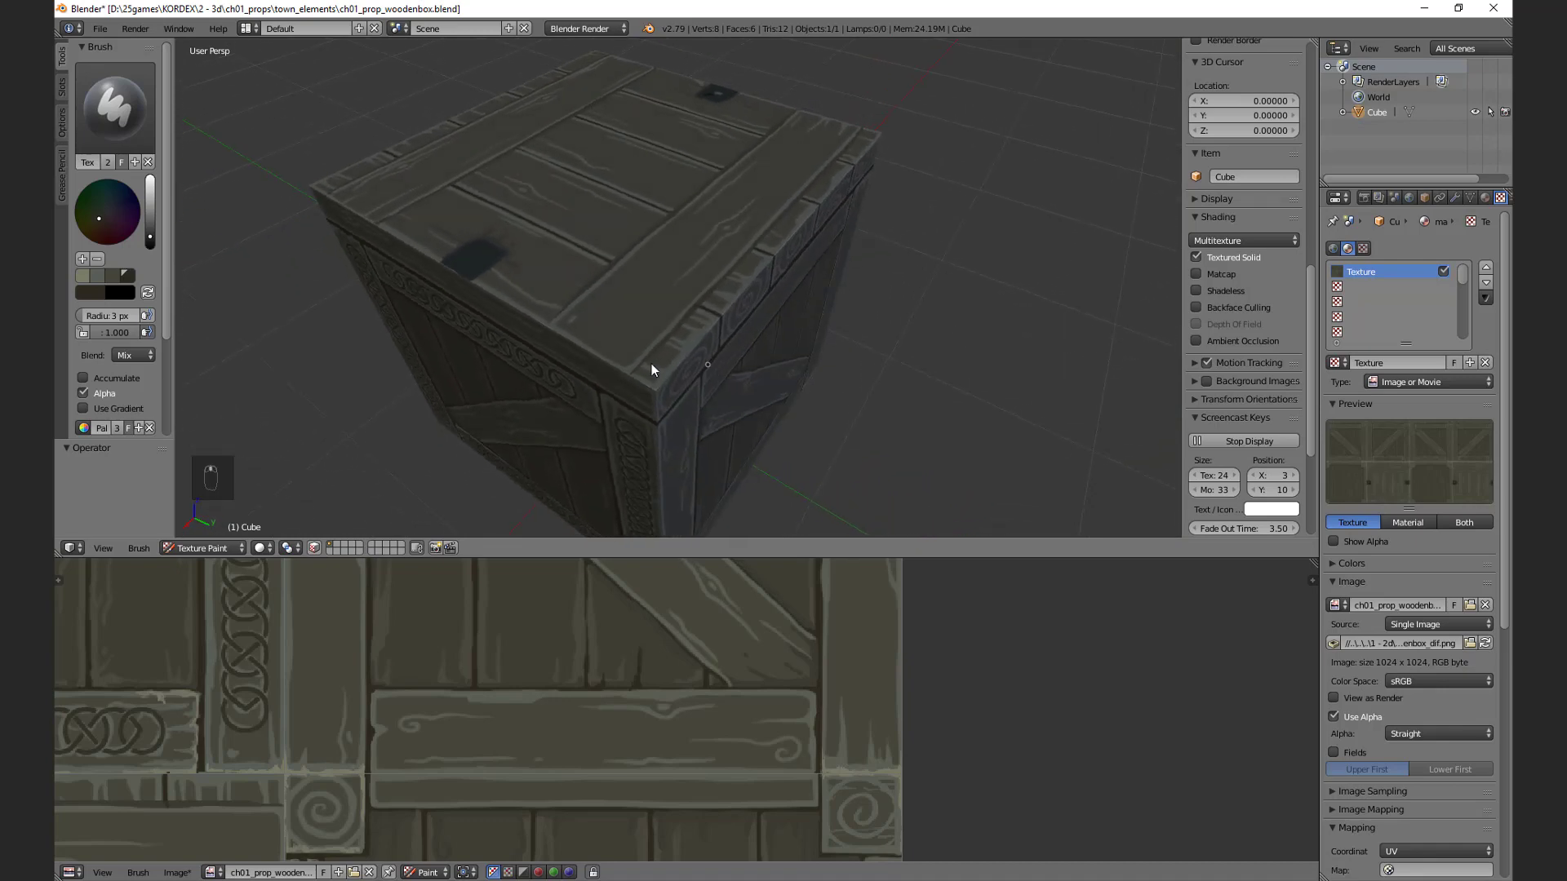
{"action": "key", "text": "s"}
{"action": "mouse_move", "coordinate": [206, 330]}
{"action": "middle_mouse_down"}
{"action": "mouse_move", "coordinate": [738, 385]}
{"action": "mouse_move", "coordinate": [605, 350]}
{"action": "mouse_move", "coordinate": [643, 276]}
{"action": "middle_mouse_up"}
{"action": "key", "text": "f"}
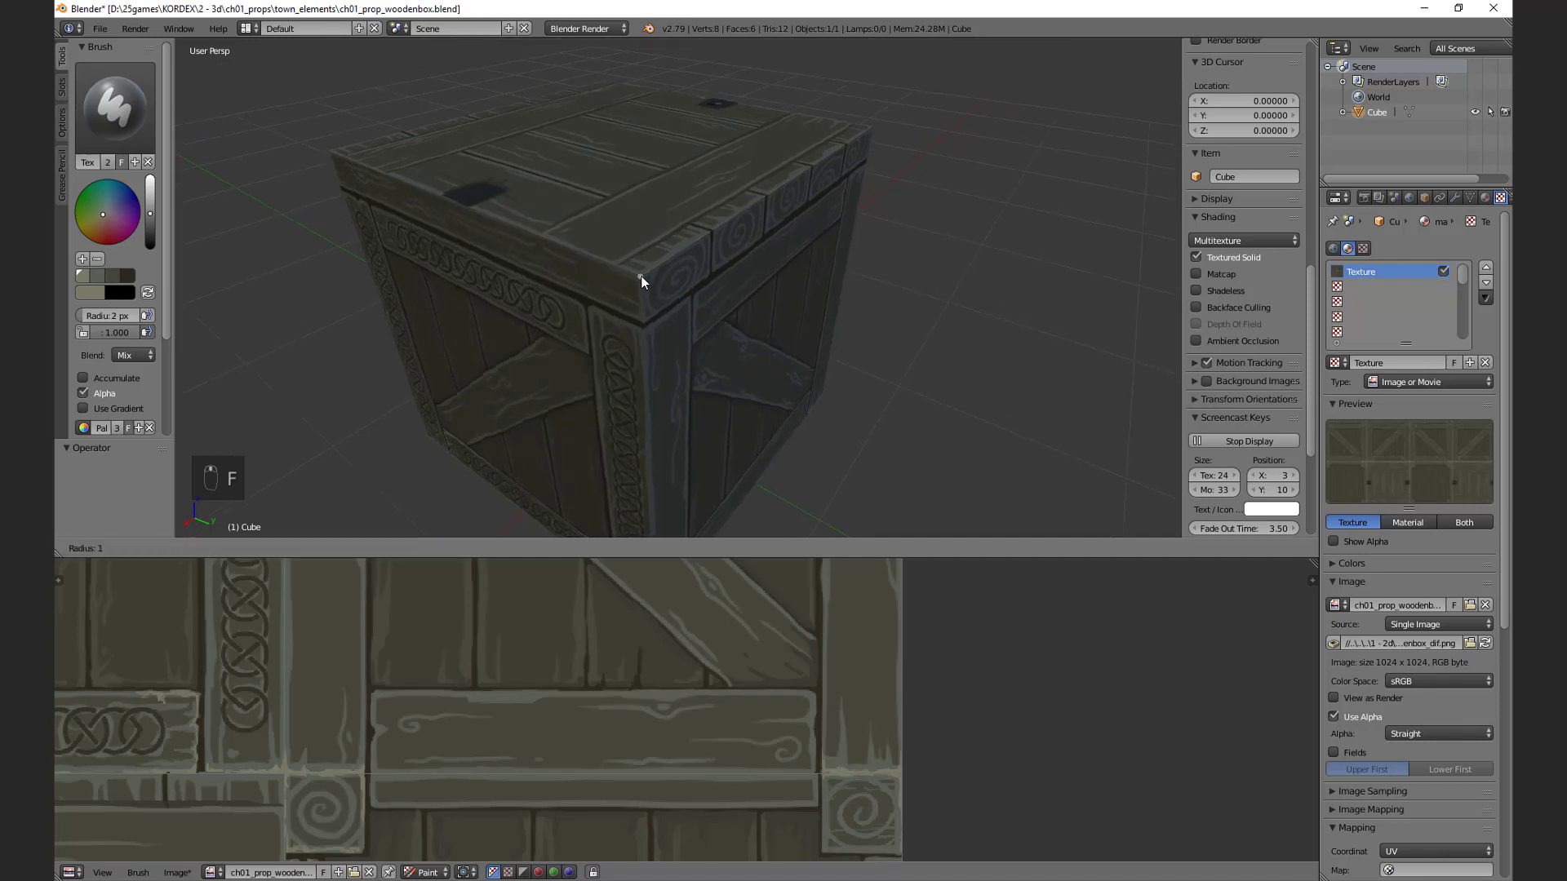
{"action": "left_click", "coordinate": [633, 272]}
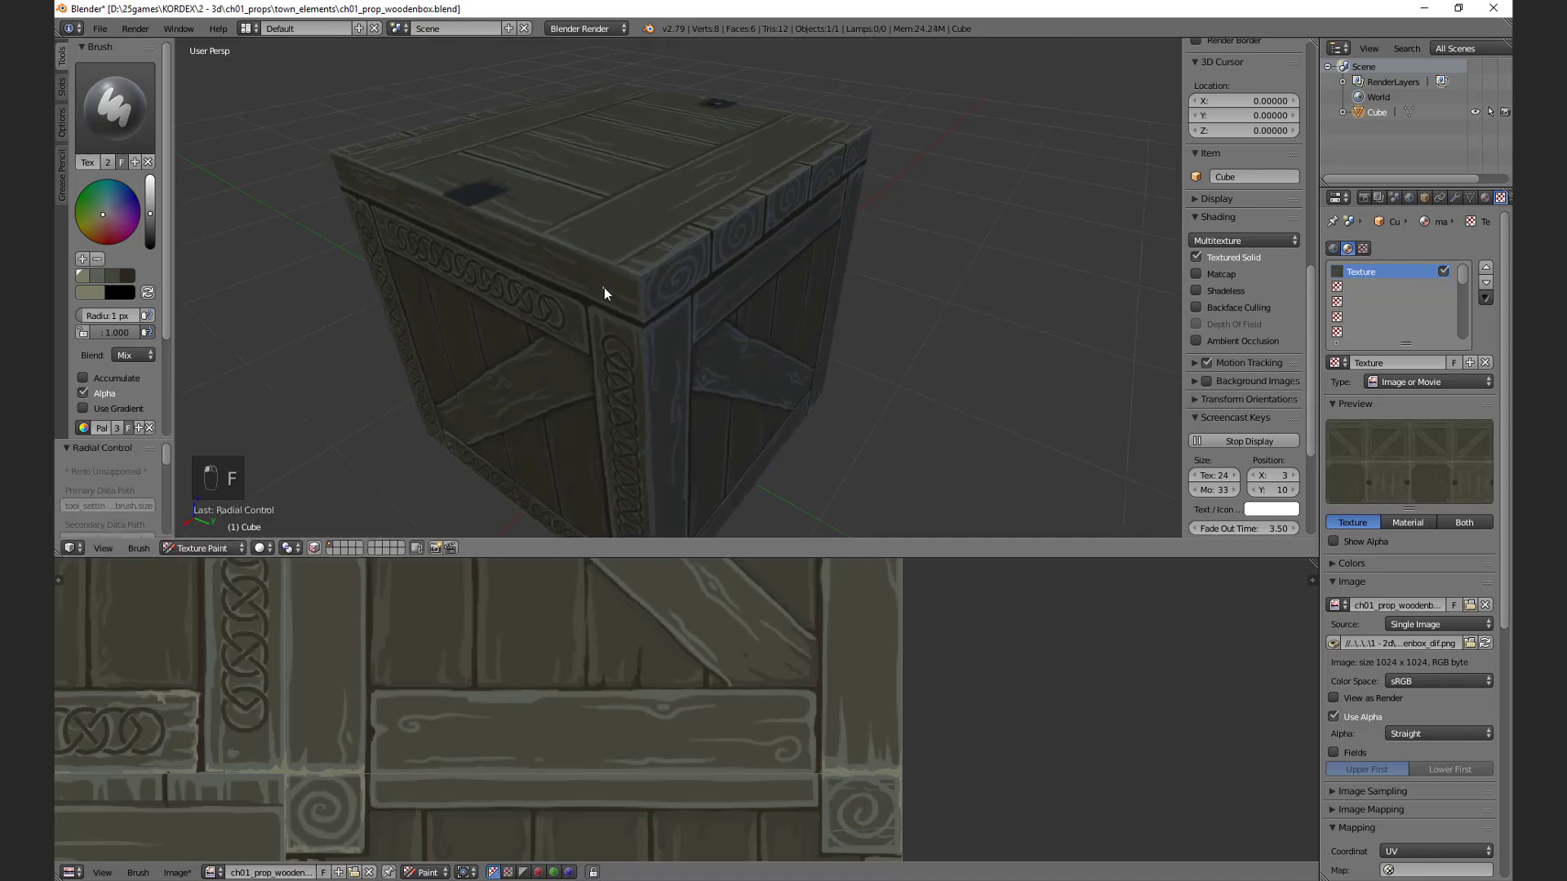
{"action": "scroll", "coordinate": [604, 290], "scroll_direction": "up", "scroll_amount": 5}
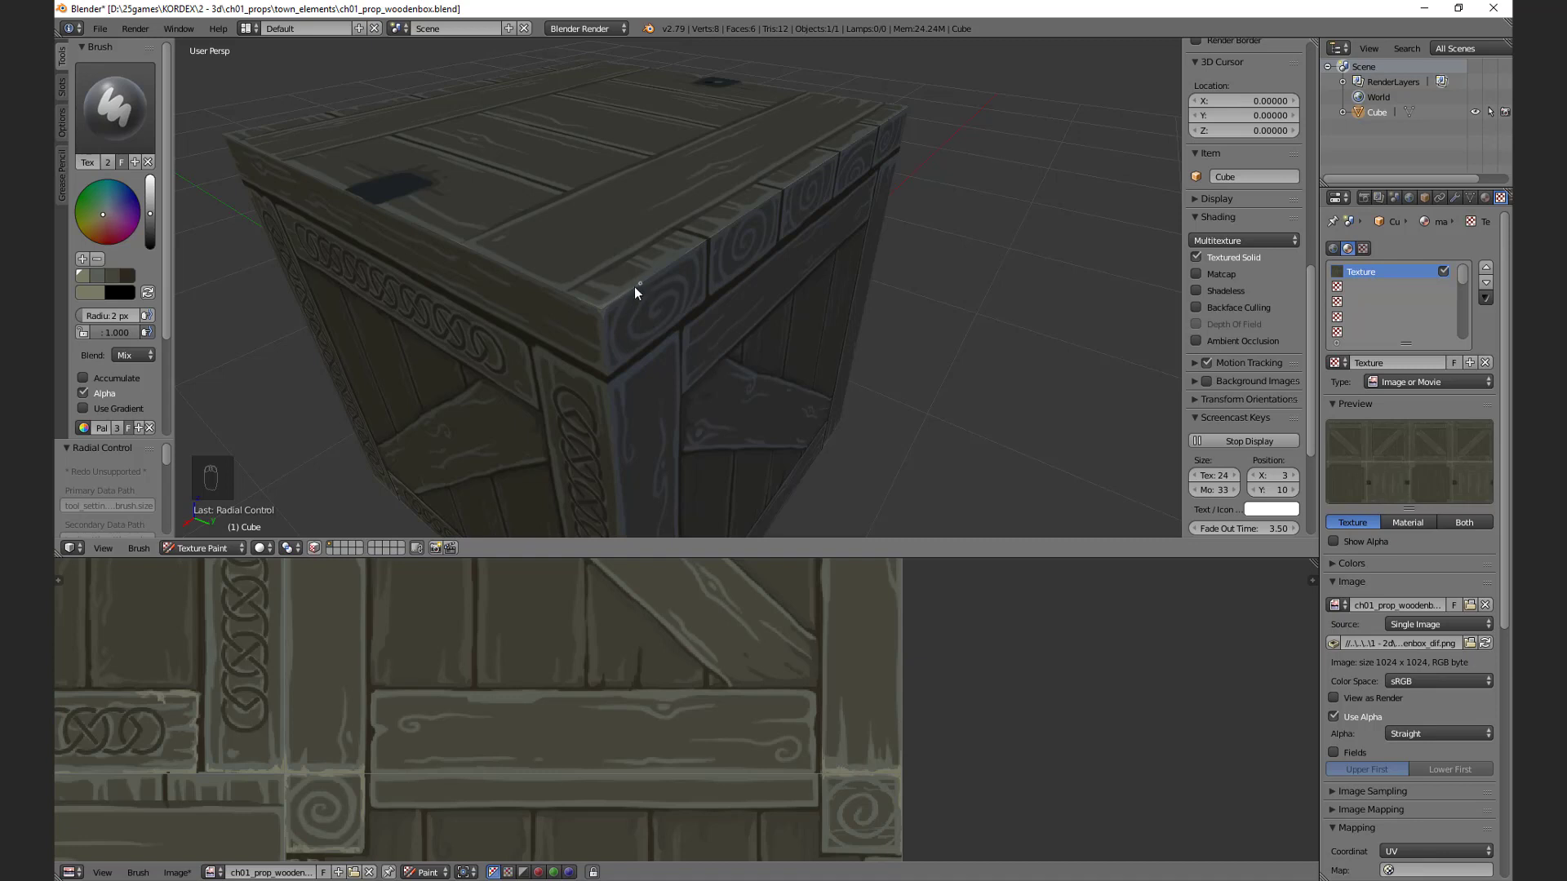
Step: Redo the light edge highlights along the spiral board ends with a 2 px brush, undoing the last two strokes
{"action": "middle_click_drag", "start_coordinate": [635, 287], "coordinate": [520, 375]}
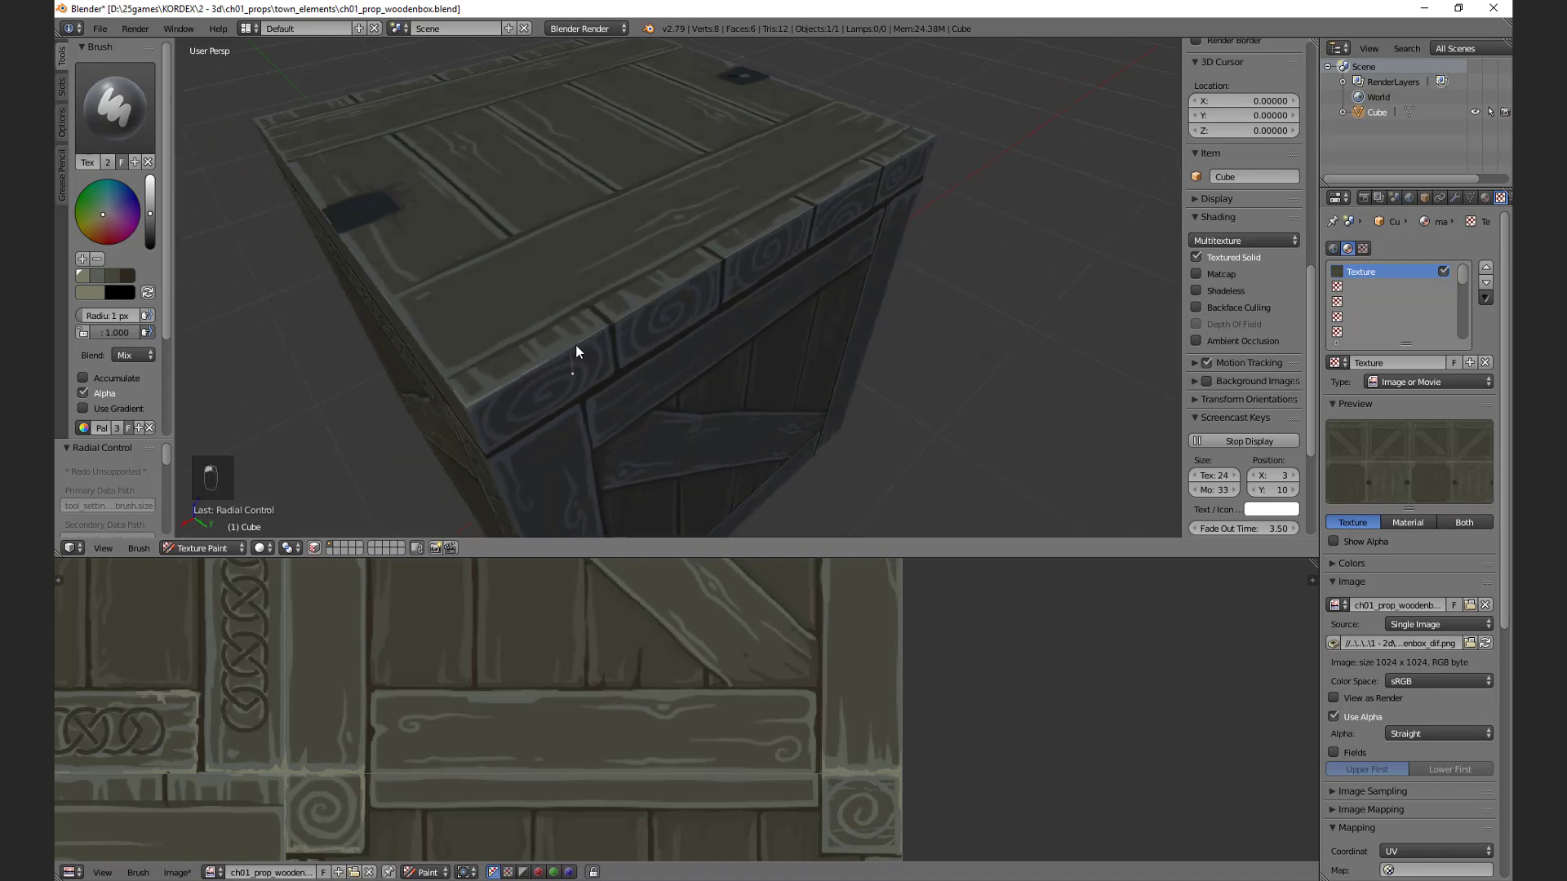
{"action": "key", "text": "ctrl+z"}
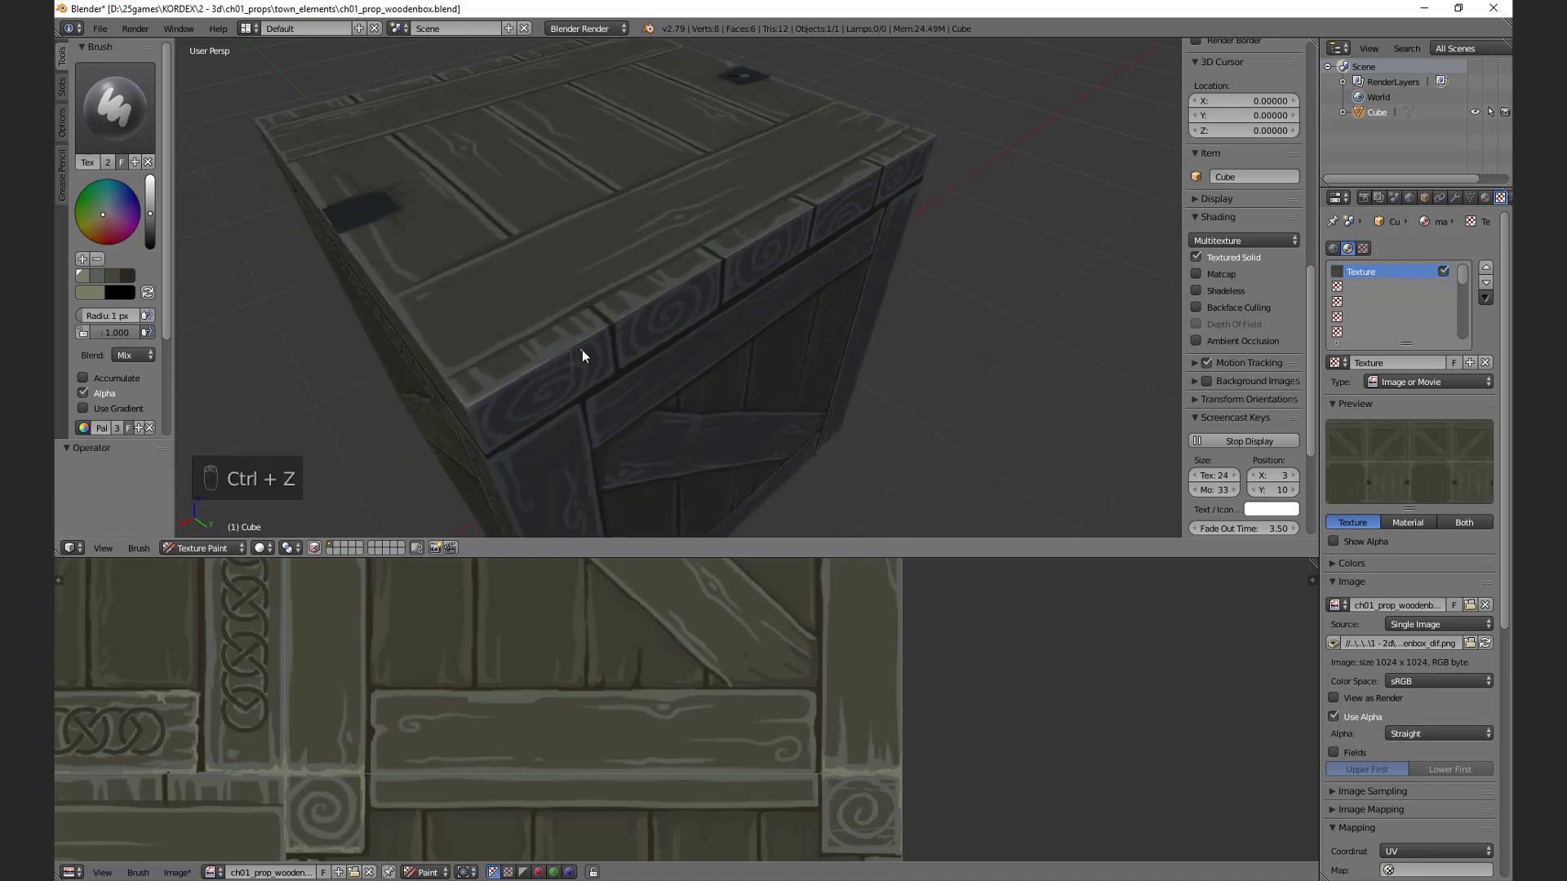
{"action": "key", "text": "ctrl+z"}
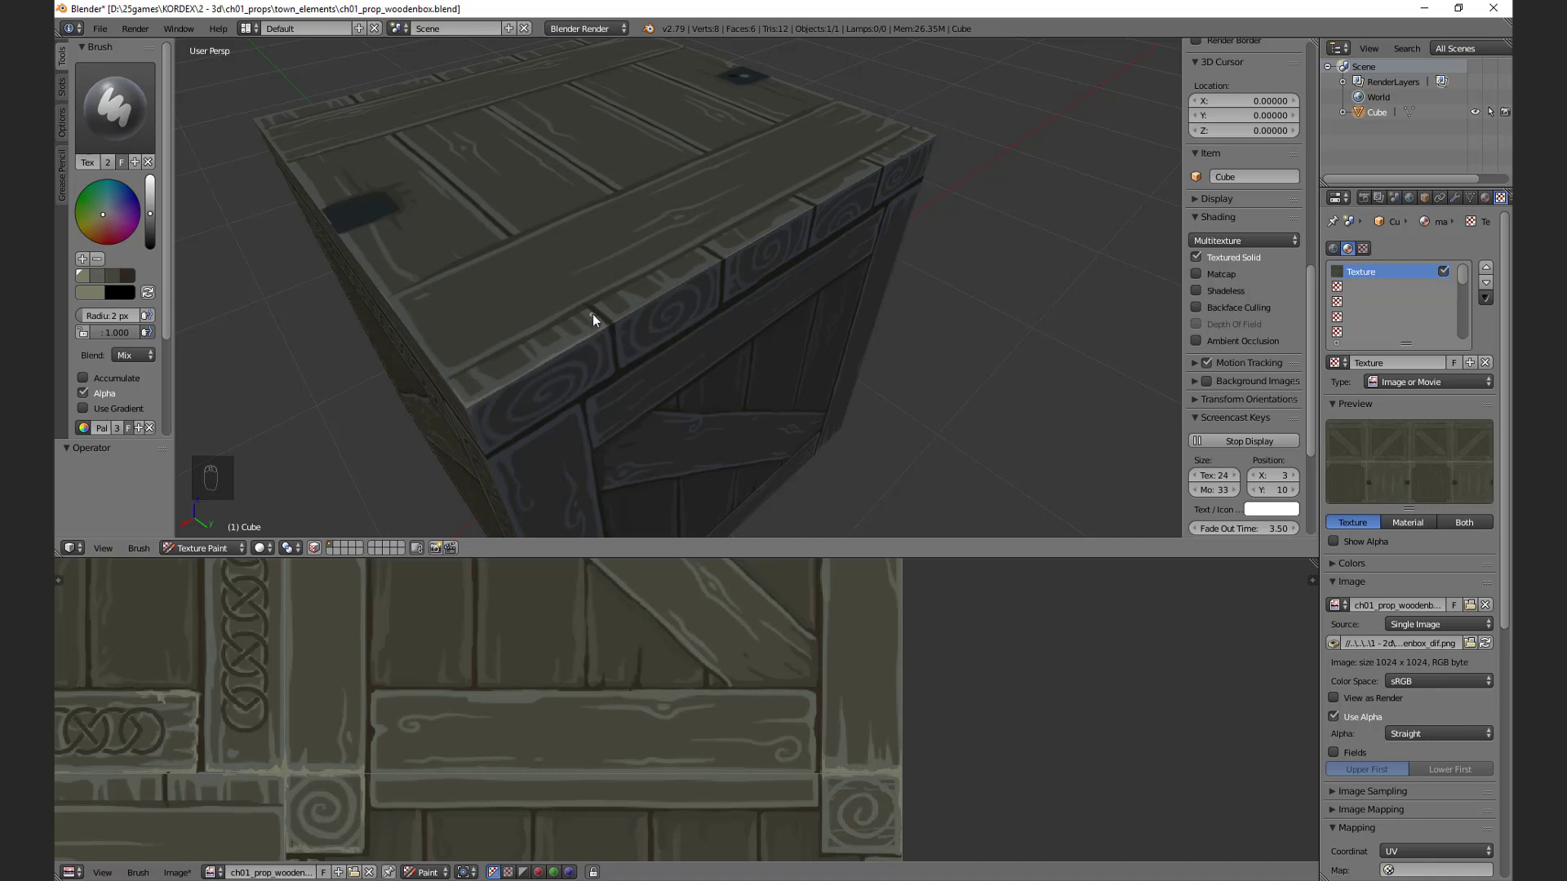
{"action": "mouse_move", "coordinate": [599, 331]}
{"action": "middle_mouse_down"}
{"action": "mouse_move", "coordinate": [639, 340]}
{"action": "mouse_move", "coordinate": [592, 285]}
{"action": "mouse_move", "coordinate": [629, 318]}
{"action": "mouse_move", "coordinate": [591, 258]}
{"action": "middle_mouse_up"}
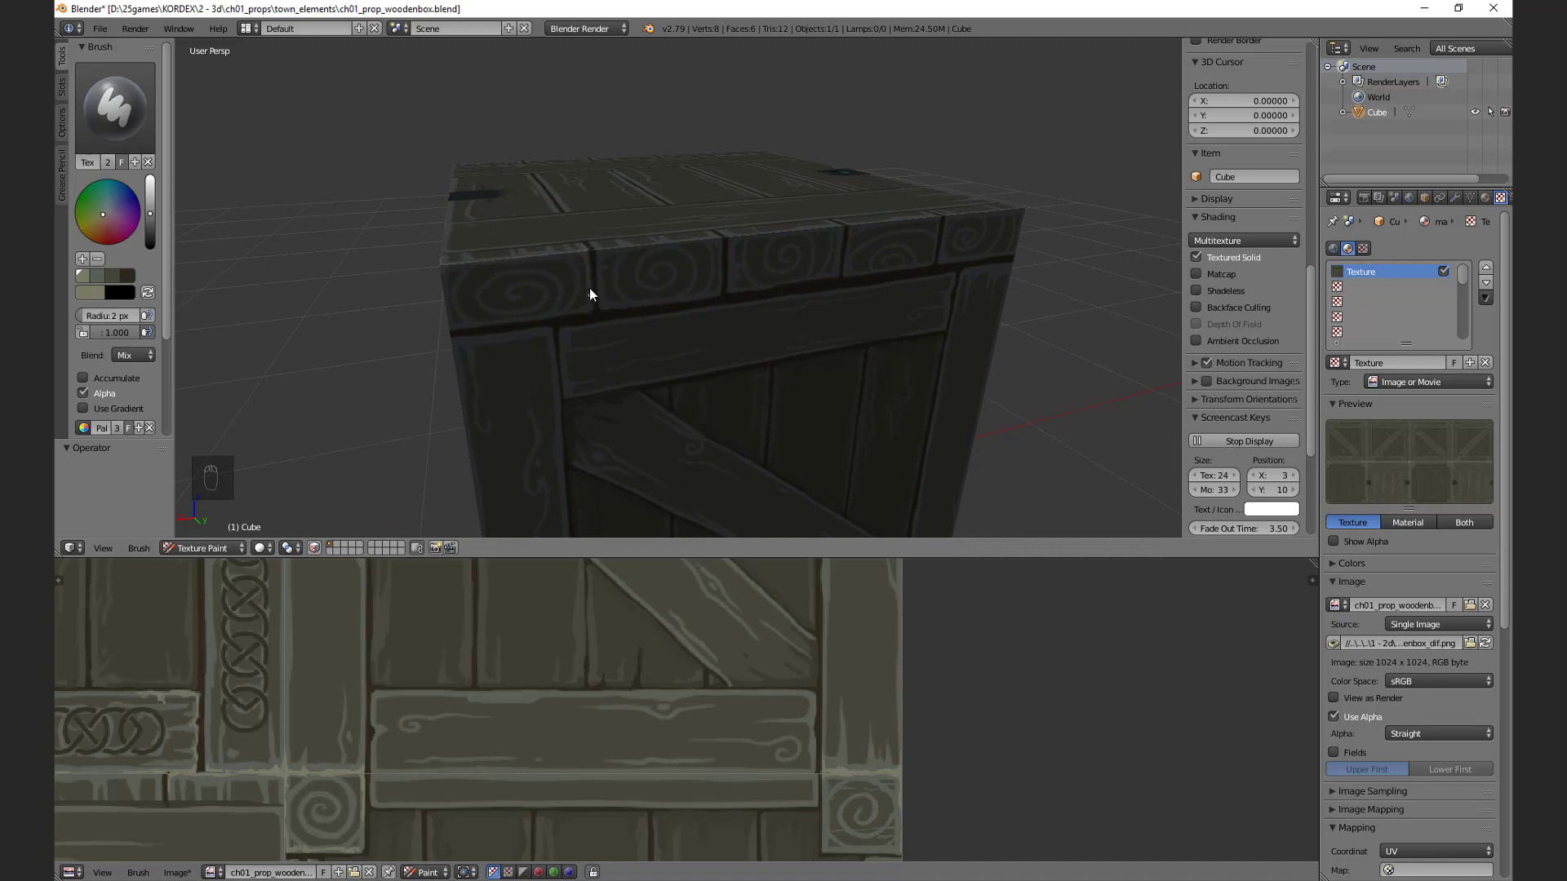
{"action": "middle_click_drag", "start_coordinate": [444, 281], "coordinate": [398, 262]}
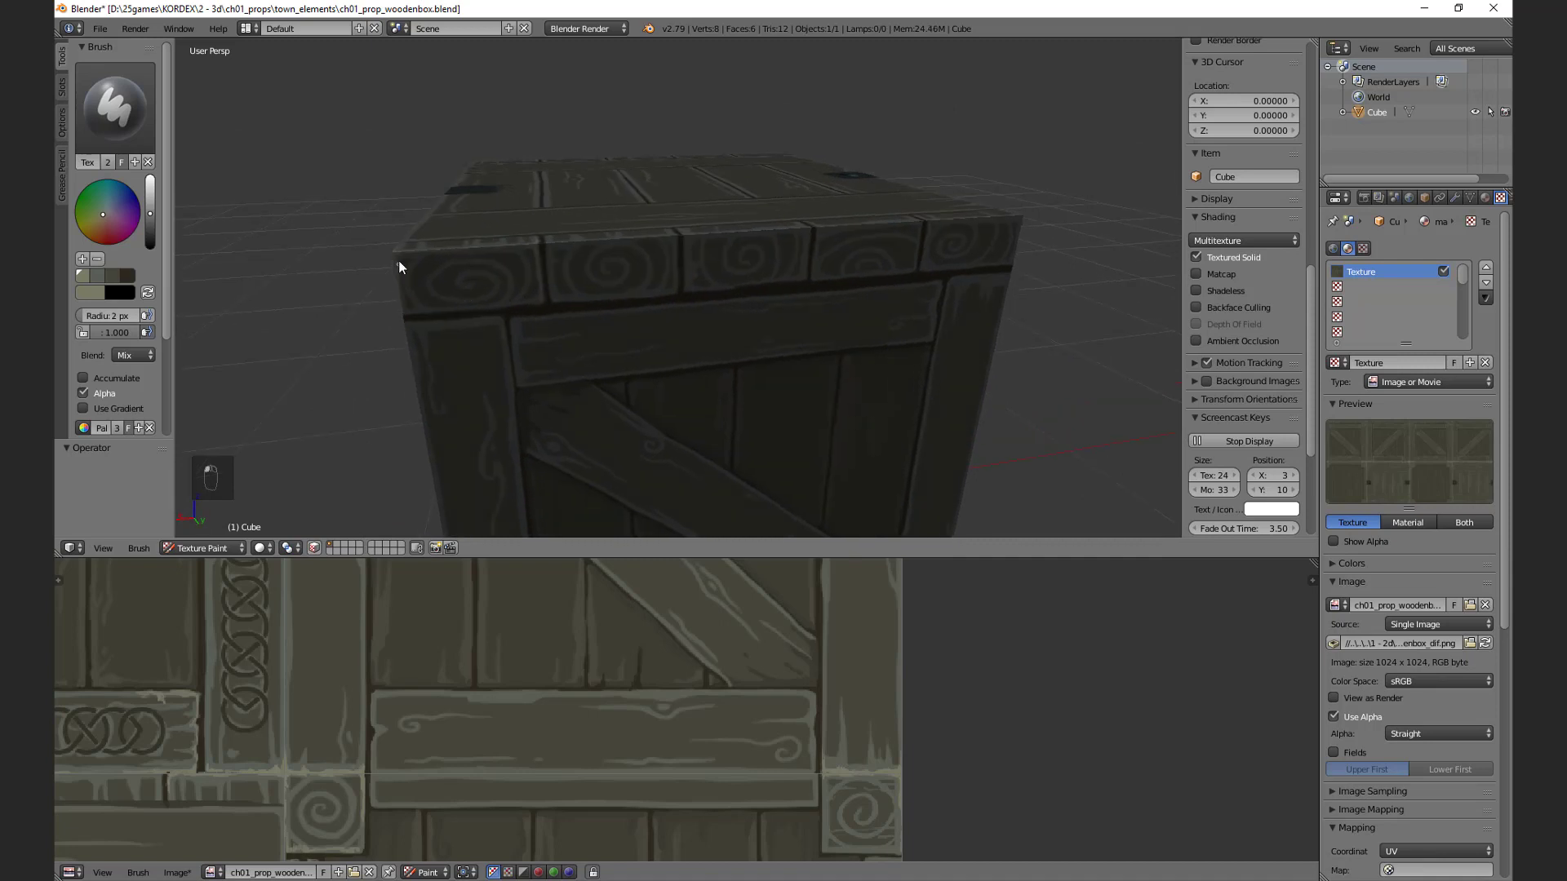
Step: Highlight the upper edges of the plain side's corner post and beam below the dark gap, widening the brush to 4 px
{"action": "key", "text": "f"}
{"action": "left_click", "coordinate": [398, 269]}
{"action": "key", "text": "f"}
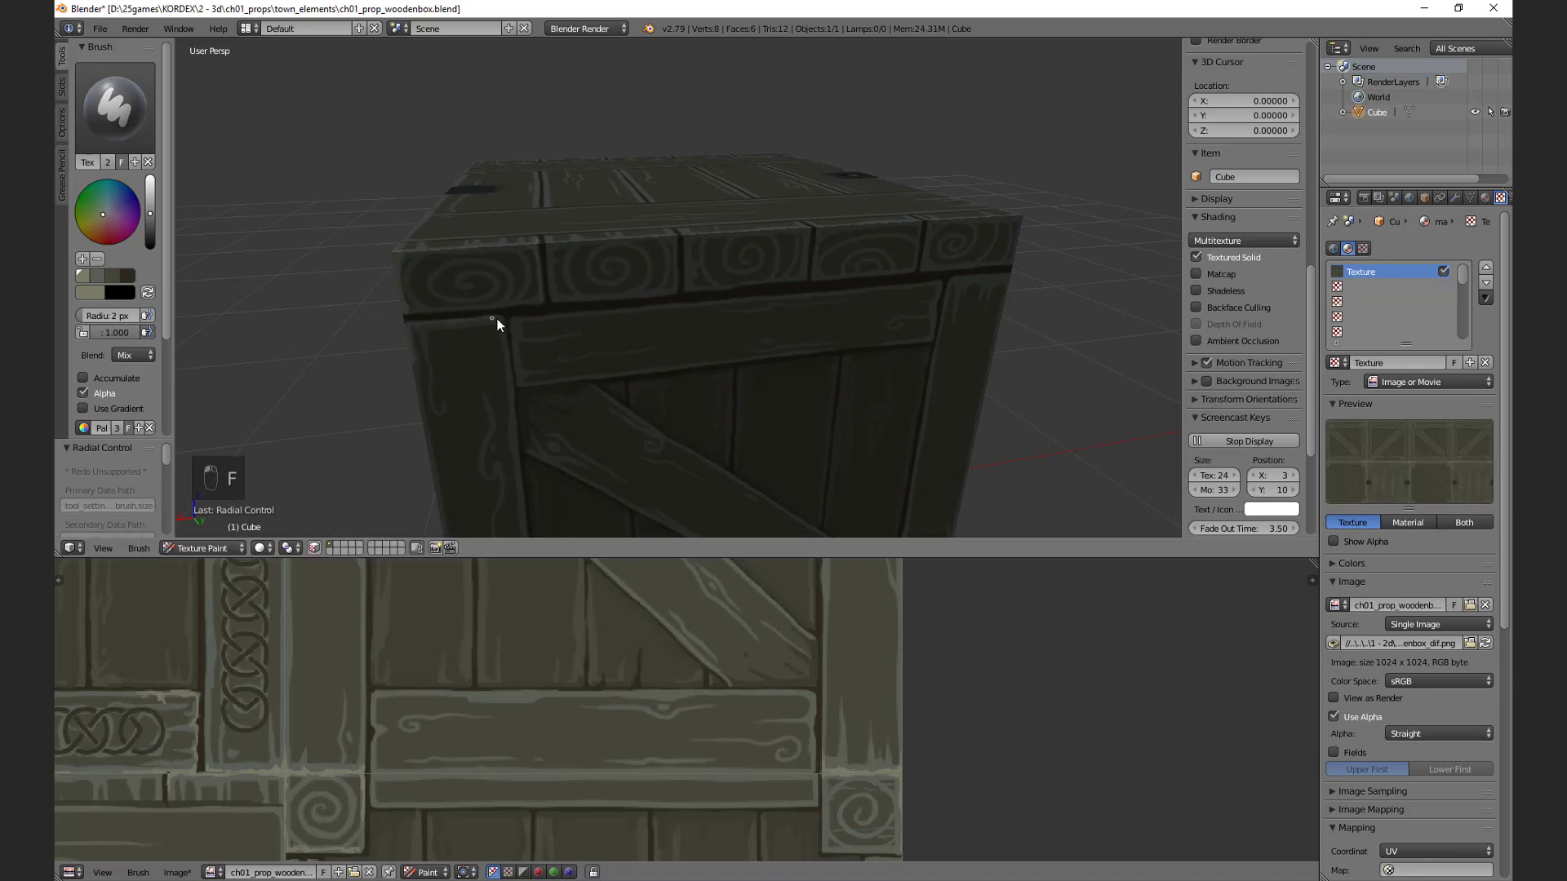
{"action": "left_click", "coordinate": [491, 317]}
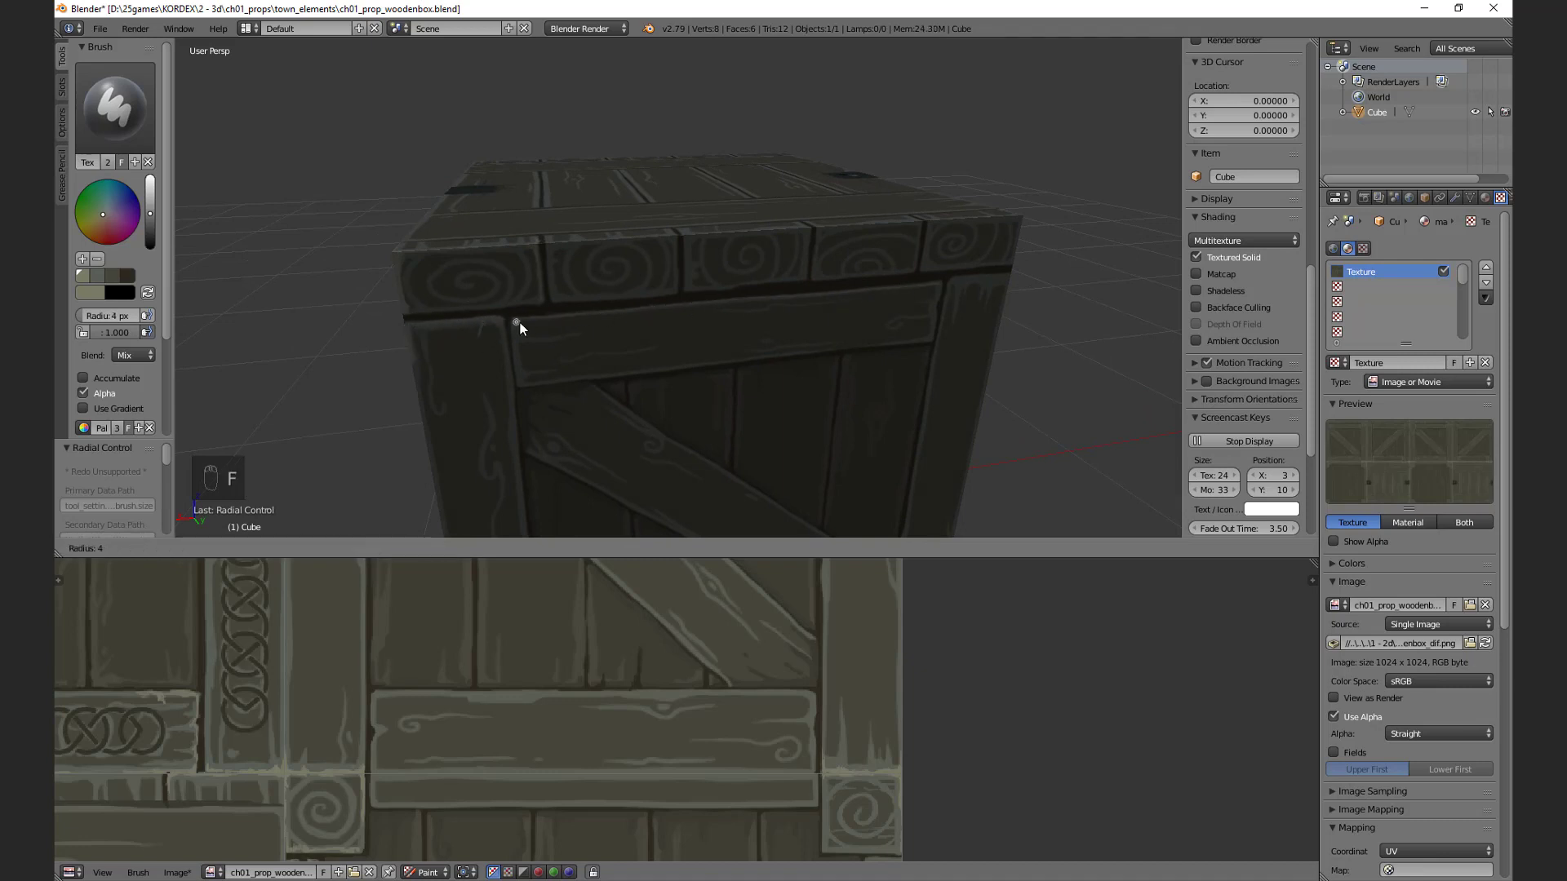
{"action": "key", "text": "f"}
{"action": "left_click", "coordinate": [605, 311]}
{"action": "mouse_move", "coordinate": [830, 291]}
{"action": "middle_mouse_down"}
{"action": "mouse_move", "coordinate": [922, 335]}
{"action": "mouse_move", "coordinate": [787, 291]}
{"action": "mouse_move", "coordinate": [685, 321]}
{"action": "mouse_move", "coordinate": [702, 318]}
{"action": "mouse_move", "coordinate": [445, 317]}
{"action": "middle_mouse_up"}
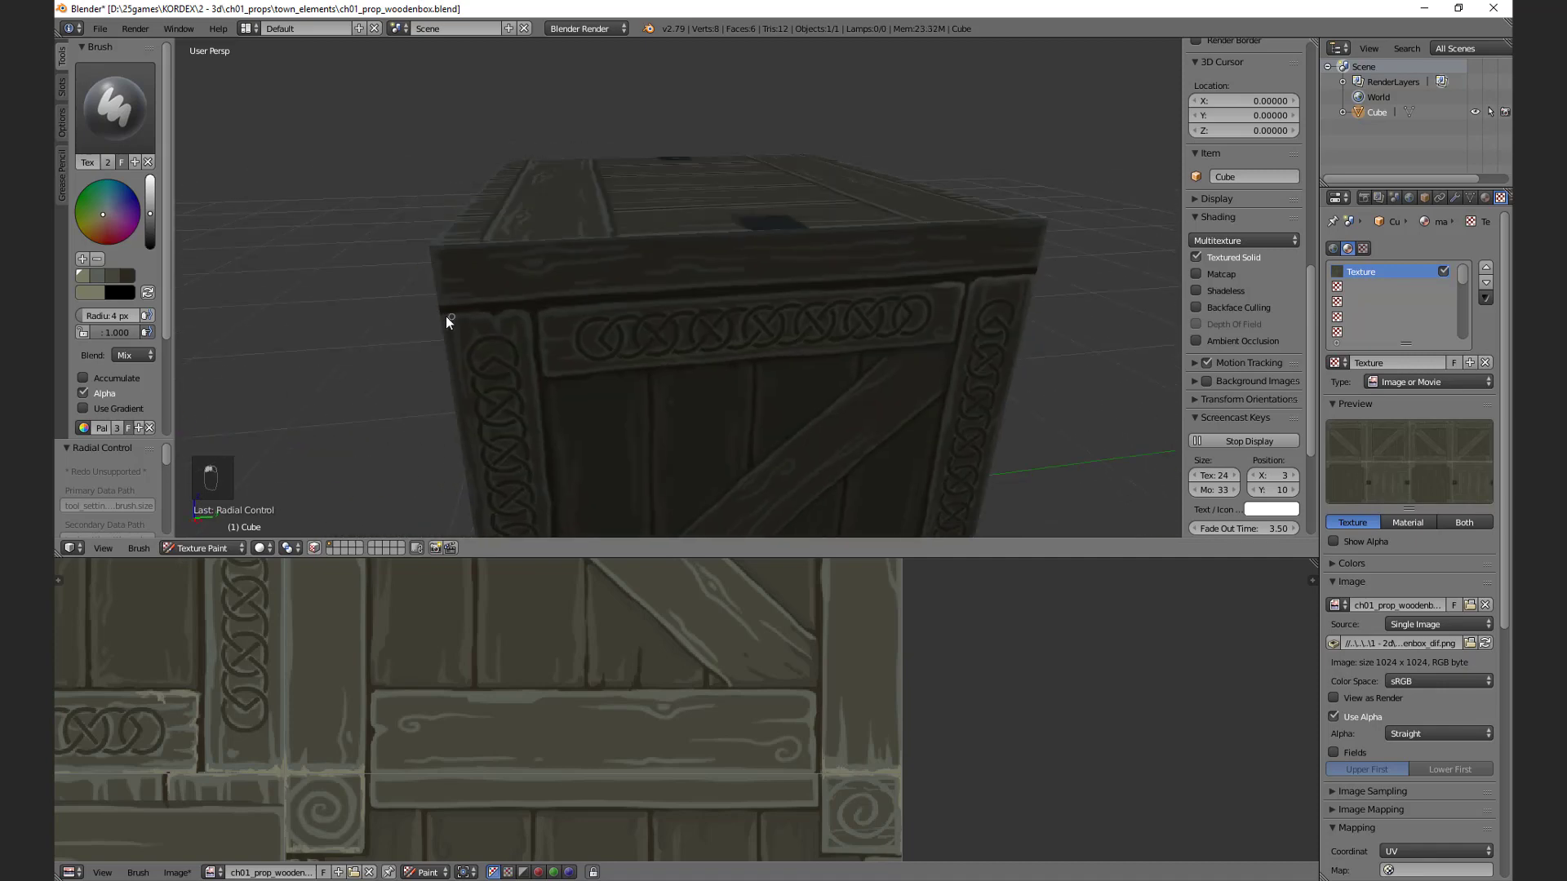
Step: Touch up the light edges on the knotwork side with a 3 px brush and undo the last two changes
{"action": "key", "text": "f"}
{"action": "left_click", "coordinate": [790, 297]}
{"action": "mouse_move", "coordinate": [805, 295]}
{"action": "middle_mouse_down"}
{"action": "mouse_move", "coordinate": [552, 308]}
{"action": "mouse_move", "coordinate": [911, 316]}
{"action": "mouse_move", "coordinate": [766, 331]}
{"action": "mouse_move", "coordinate": [683, 256]}
{"action": "mouse_move", "coordinate": [783, 292]}
{"action": "mouse_move", "coordinate": [713, 319]}
{"action": "middle_mouse_up"}
{"action": "mouse_move", "coordinate": [625, 263]}
{"action": "middle_mouse_down"}
{"action": "mouse_move", "coordinate": [647, 340]}
{"action": "mouse_move", "coordinate": [727, 311]}
{"action": "mouse_move", "coordinate": [713, 342]}
{"action": "mouse_move", "coordinate": [783, 284]}
{"action": "mouse_move", "coordinate": [683, 392]}
{"action": "mouse_move", "coordinate": [600, 369]}
{"action": "mouse_move", "coordinate": [577, 321]}
{"action": "mouse_move", "coordinate": [804, 378]}
{"action": "mouse_move", "coordinate": [678, 326]}
{"action": "middle_mouse_up"}
{"action": "key", "text": "s"}
{"action": "key", "text": "ctrl+z"}
{"action": "key", "text": "ctrl+z"}
{"action": "middle_click_drag", "start_coordinate": [488, 351], "coordinate": [553, 371]}
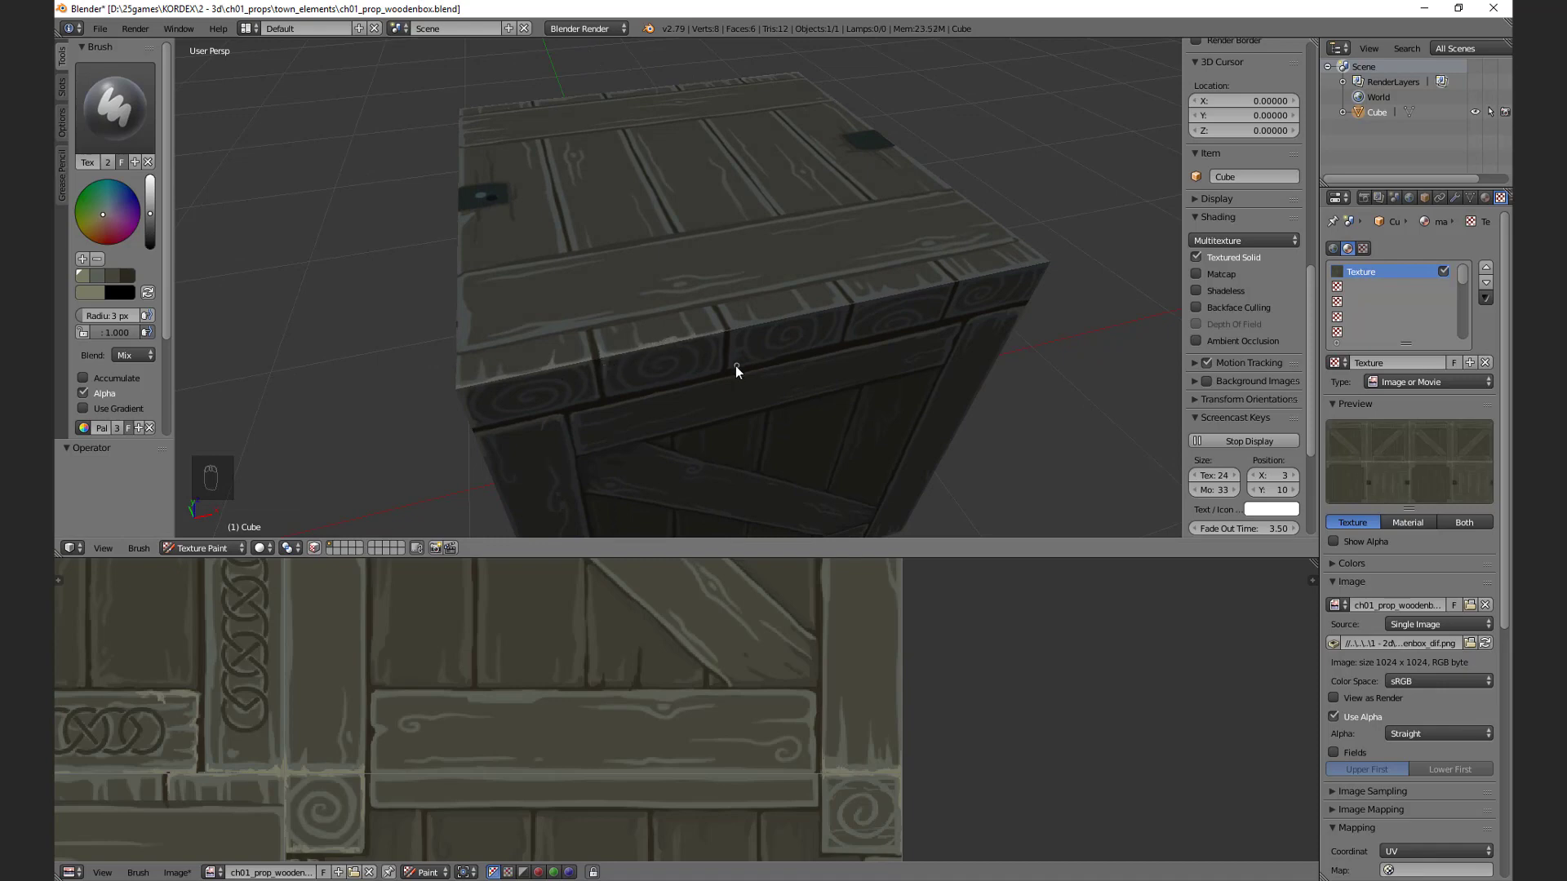
Step: Brighten the lid's edge along the spiral board ends and around the corner with the light tone at 3 px
{"action": "mouse_move", "coordinate": [736, 366]}
{"action": "middle_mouse_down"}
{"action": "mouse_move", "coordinate": [712, 354]}
{"action": "mouse_move", "coordinate": [756, 349]}
{"action": "middle_mouse_up"}
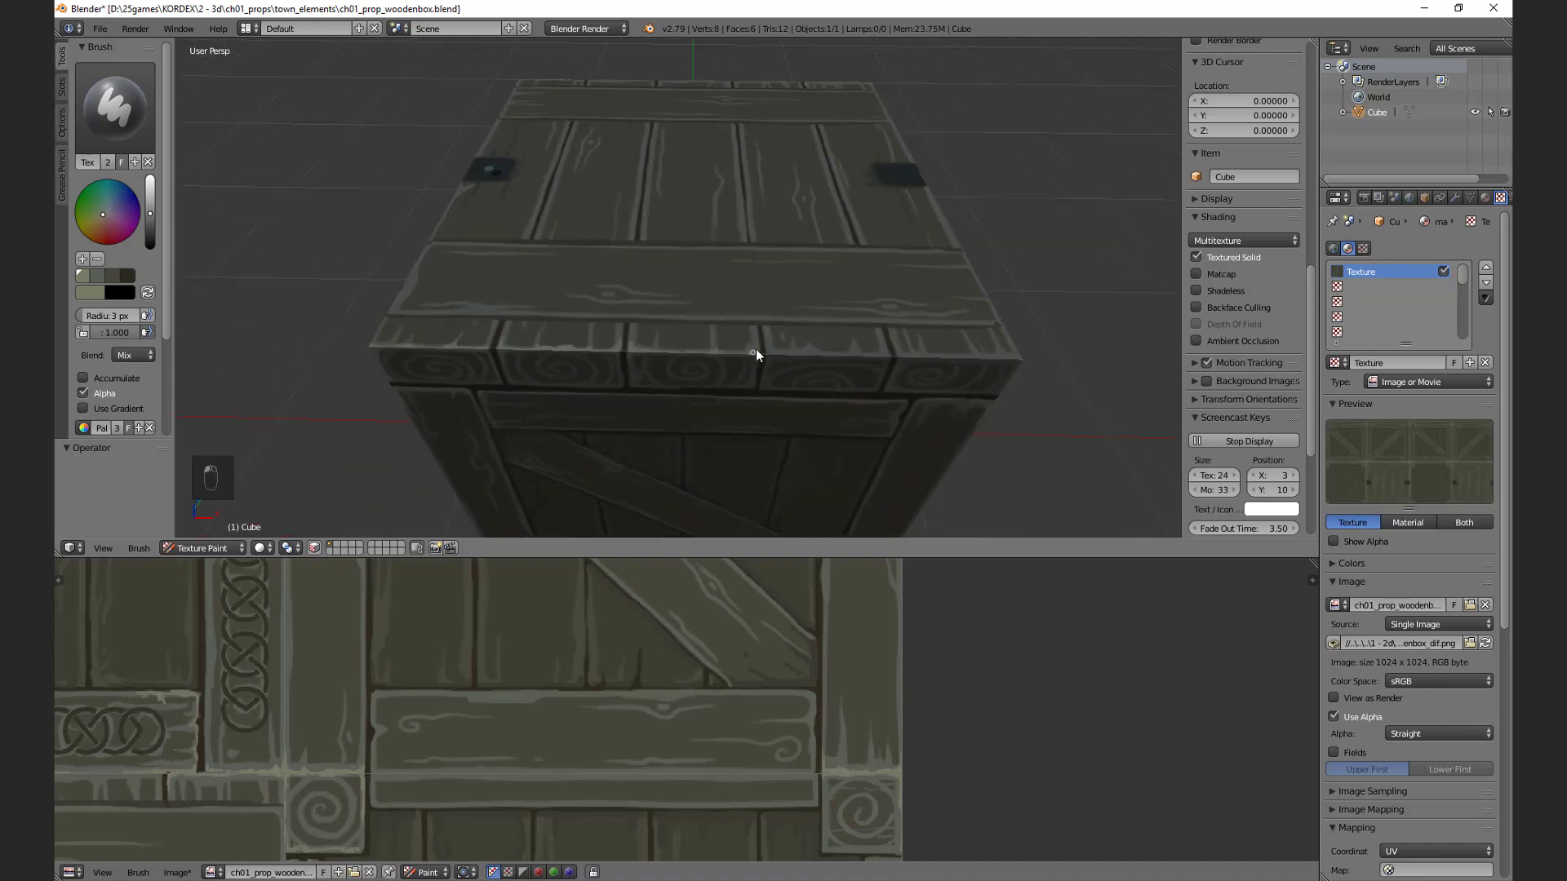
{"action": "middle_click_drag", "start_coordinate": [867, 355], "coordinate": [599, 280]}
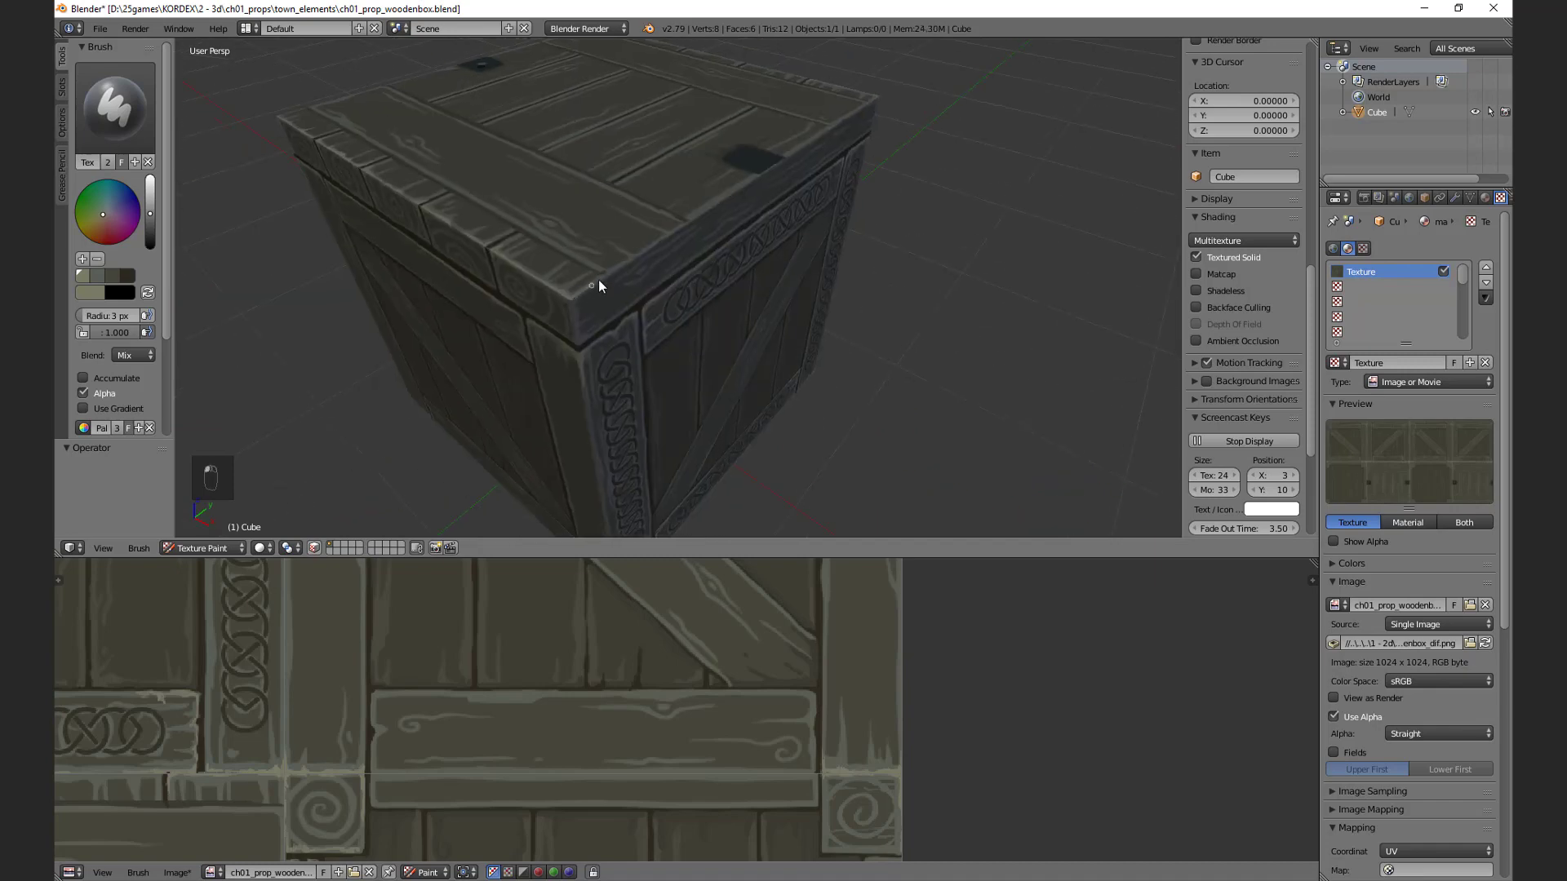
{"action": "mouse_move", "coordinate": [575, 343]}
{"action": "middle_mouse_down"}
{"action": "mouse_move", "coordinate": [570, 237]}
{"action": "mouse_move", "coordinate": [728, 280]}
{"action": "mouse_move", "coordinate": [564, 309]}
{"action": "mouse_move", "coordinate": [569, 352]}
{"action": "middle_mouse_up"}
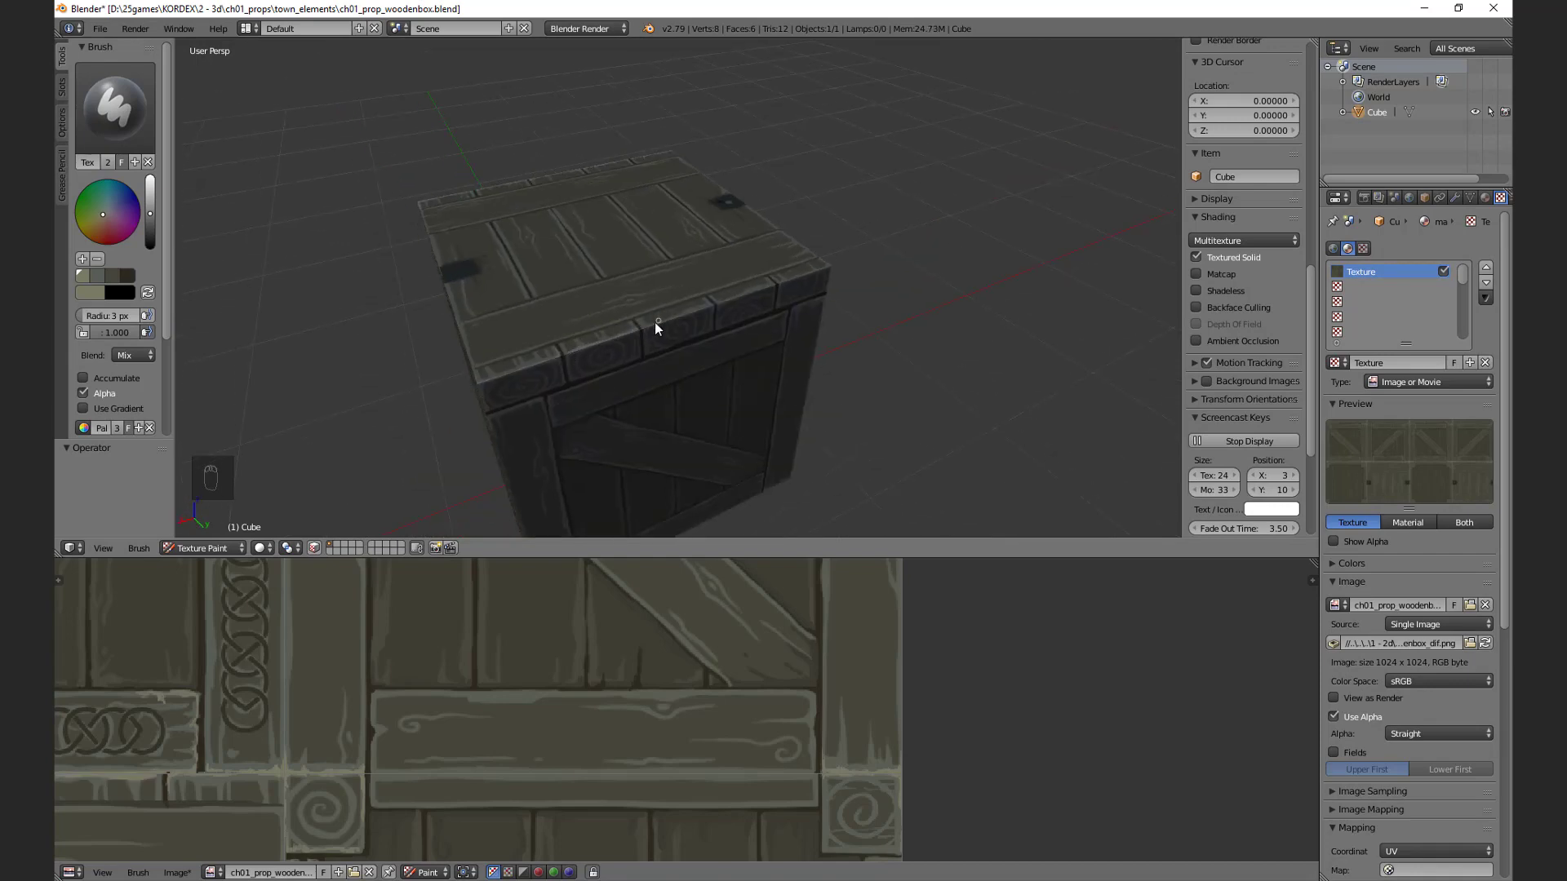
Step: Highlight the upper edge of the plain side's bottom beam with a 2 px brush in the light tone
{"action": "mouse_move", "coordinate": [655, 322]}
{"action": "middle_mouse_down"}
{"action": "mouse_move", "coordinate": [656, 376]}
{"action": "mouse_move", "coordinate": [704, 364]}
{"action": "mouse_move", "coordinate": [669, 423]}
{"action": "mouse_move", "coordinate": [643, 335]}
{"action": "mouse_move", "coordinate": [874, 355]}
{"action": "mouse_move", "coordinate": [749, 150]}
{"action": "mouse_move", "coordinate": [694, 338]}
{"action": "mouse_move", "coordinate": [497, 234]}
{"action": "mouse_move", "coordinate": [719, 115]}
{"action": "mouse_move", "coordinate": [650, 345]}
{"action": "mouse_move", "coordinate": [850, 395]}
{"action": "mouse_move", "coordinate": [822, 354]}
{"action": "mouse_move", "coordinate": [538, 382]}
{"action": "middle_mouse_up"}
{"action": "key", "text": "f"}
{"action": "left_click", "coordinate": [536, 383]}
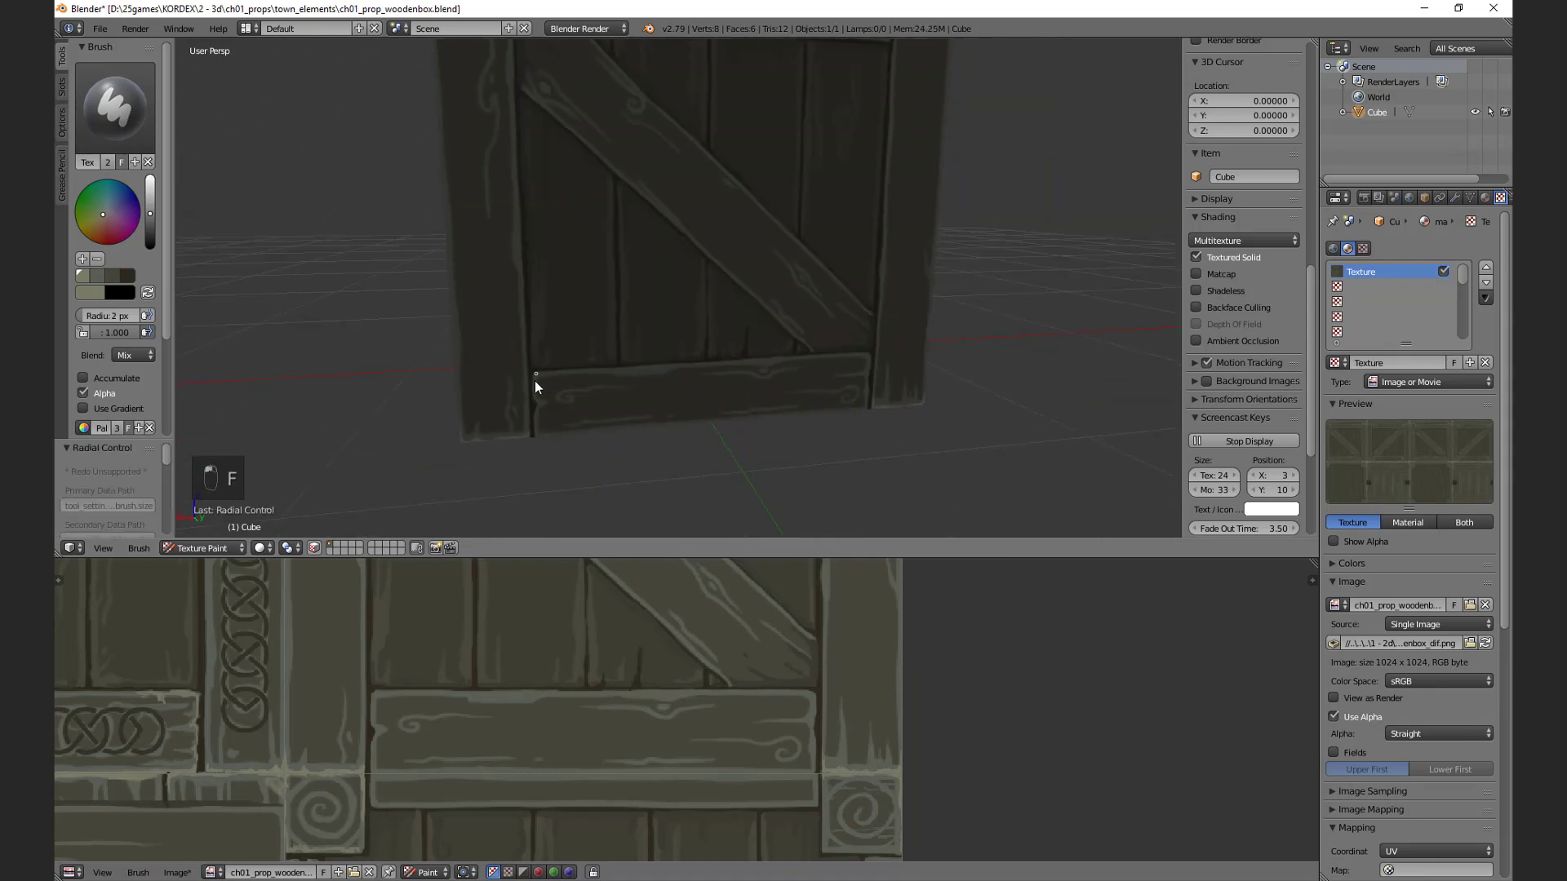
{"action": "left_click_drag", "start_coordinate": [536, 380], "coordinate": [869, 358]}
{"action": "middle_click_drag", "start_coordinate": [860, 406], "coordinate": [619, 375]}
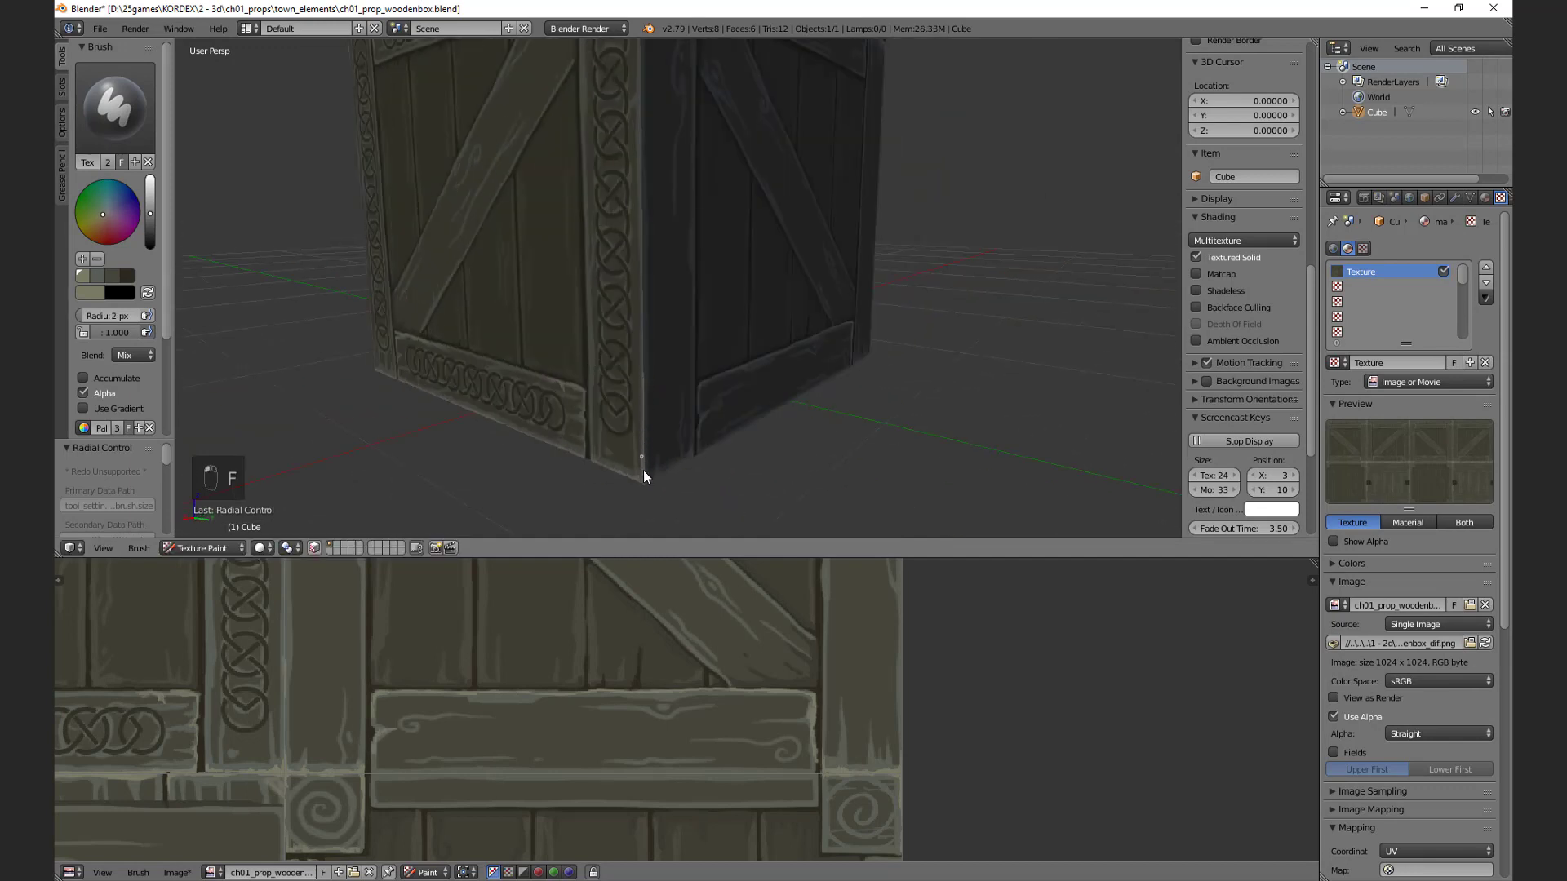
Step: Highlight the crate's vertical corner edge between the plain and knotwork posts with a 4 px brush, then undo the last two changes
{"action": "key", "text": "f"}
{"action": "mouse_move", "coordinate": [644, 465]}
{"action": "middle_mouse_down"}
{"action": "mouse_move", "coordinate": [603, 270]}
{"action": "mouse_move", "coordinate": [846, 333]}
{"action": "mouse_move", "coordinate": [514, 234]}
{"action": "middle_mouse_up"}
{"action": "left_click", "coordinate": [604, 269]}
{"action": "key", "text": "f"}
{"action": "left_click", "coordinate": [493, 238]}
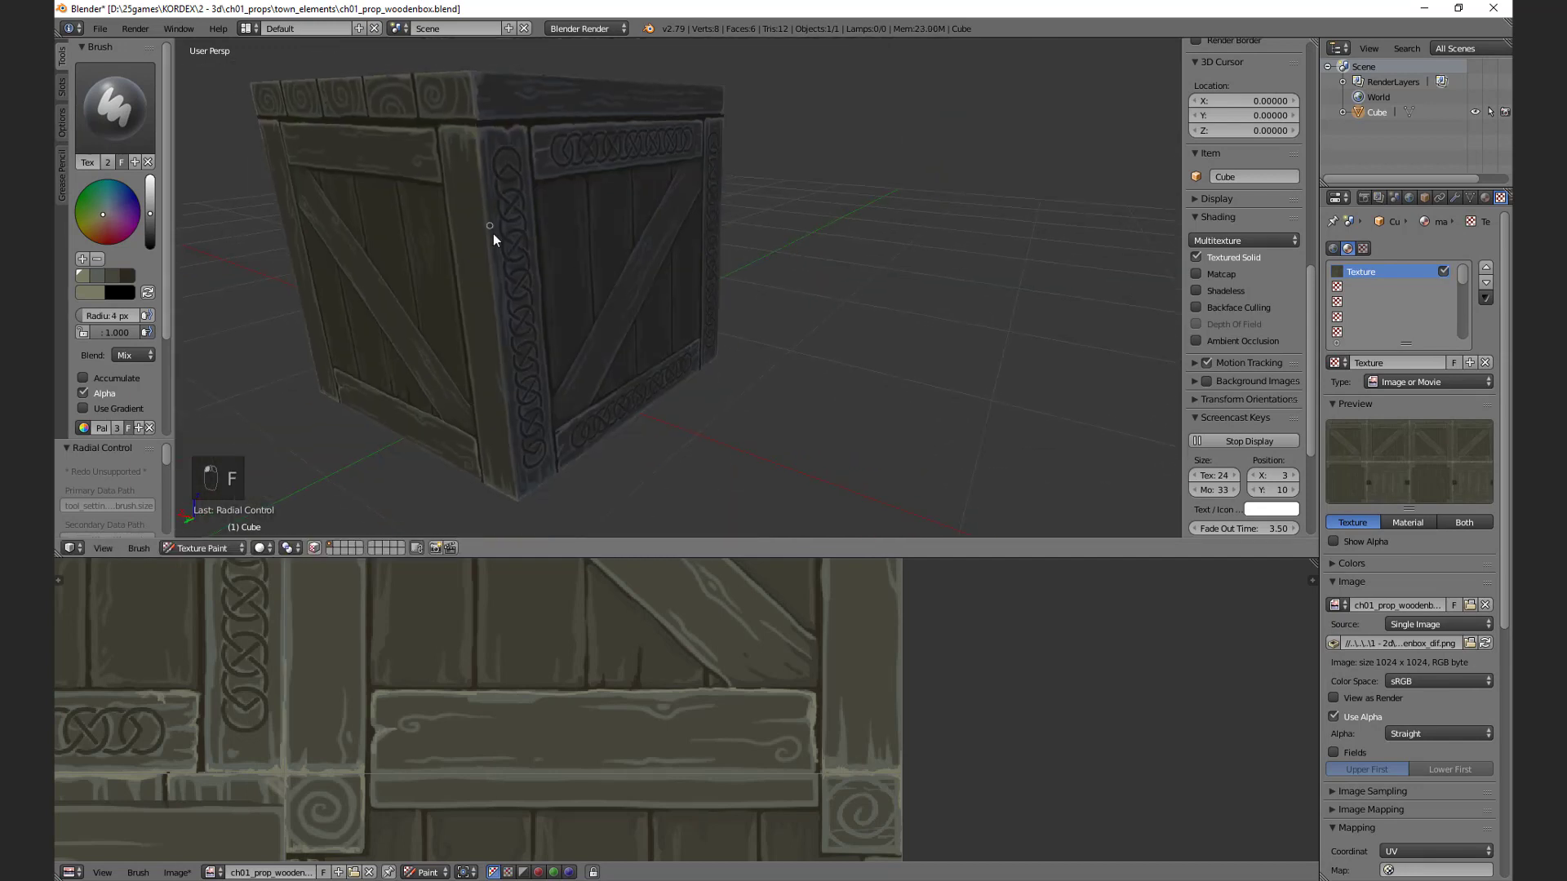
{"action": "middle_click_drag", "start_coordinate": [513, 460], "coordinate": [705, 426]}
{"action": "middle_click_drag", "start_coordinate": [599, 463], "coordinate": [648, 376]}
{"action": "key", "text": "s"}
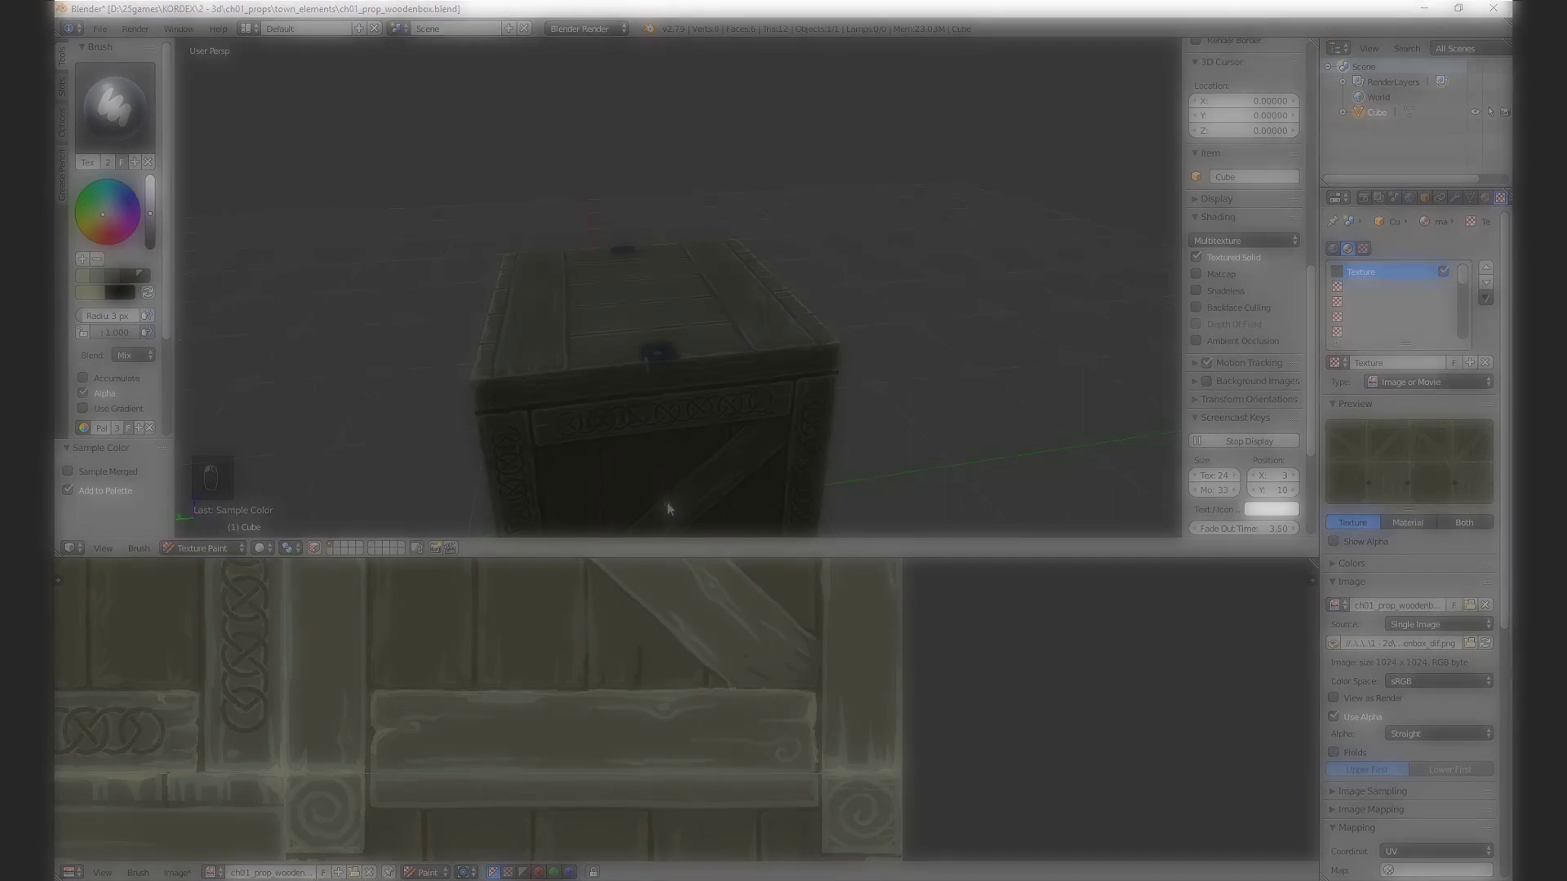
{"action": "key", "text": "ctrl+z"}
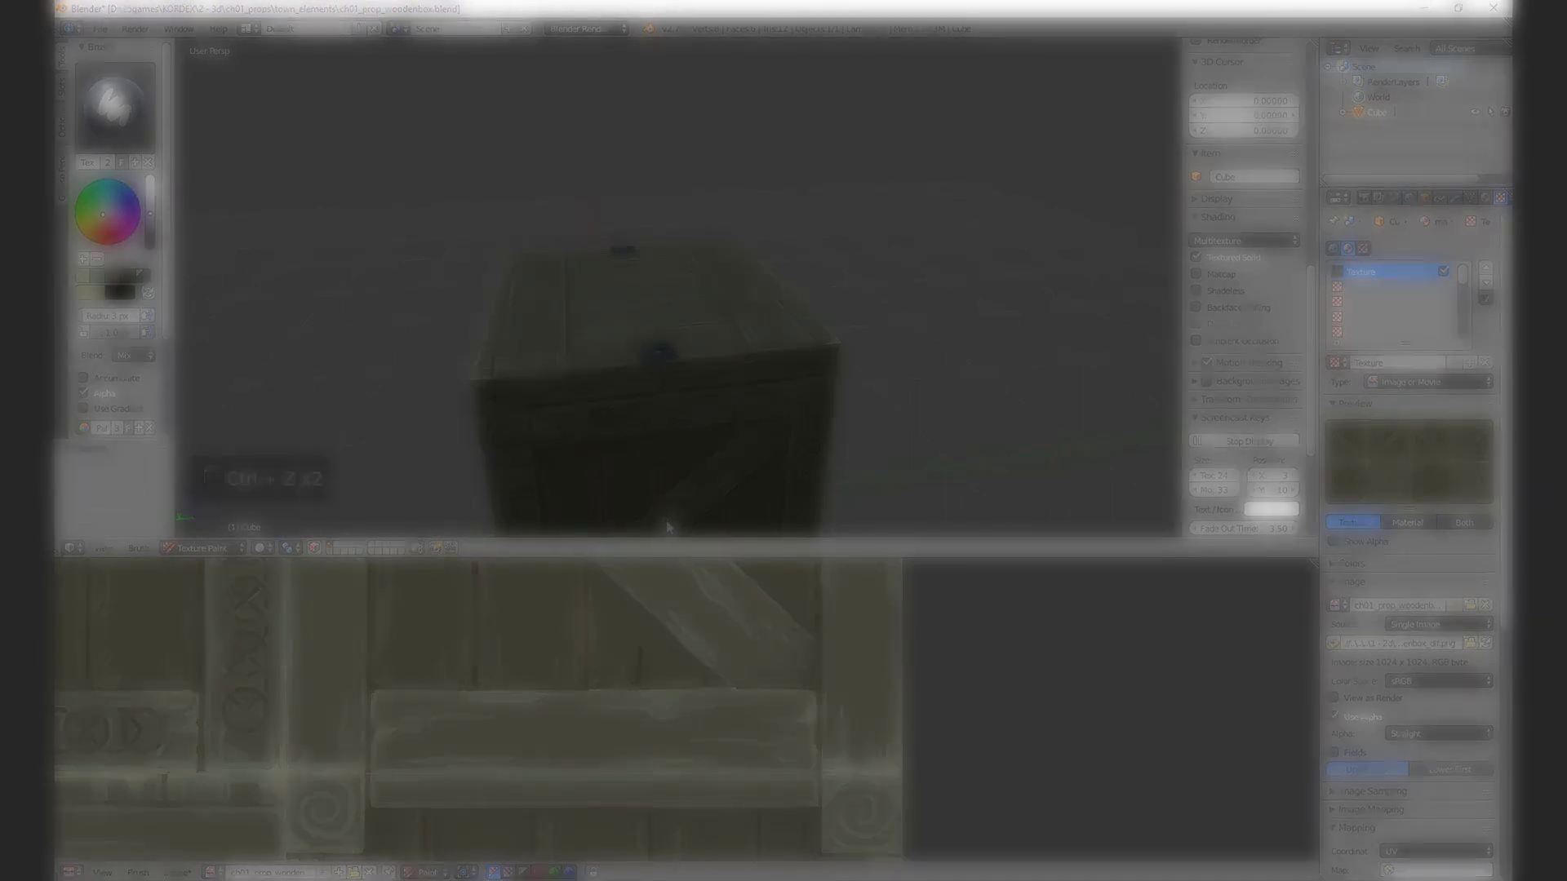